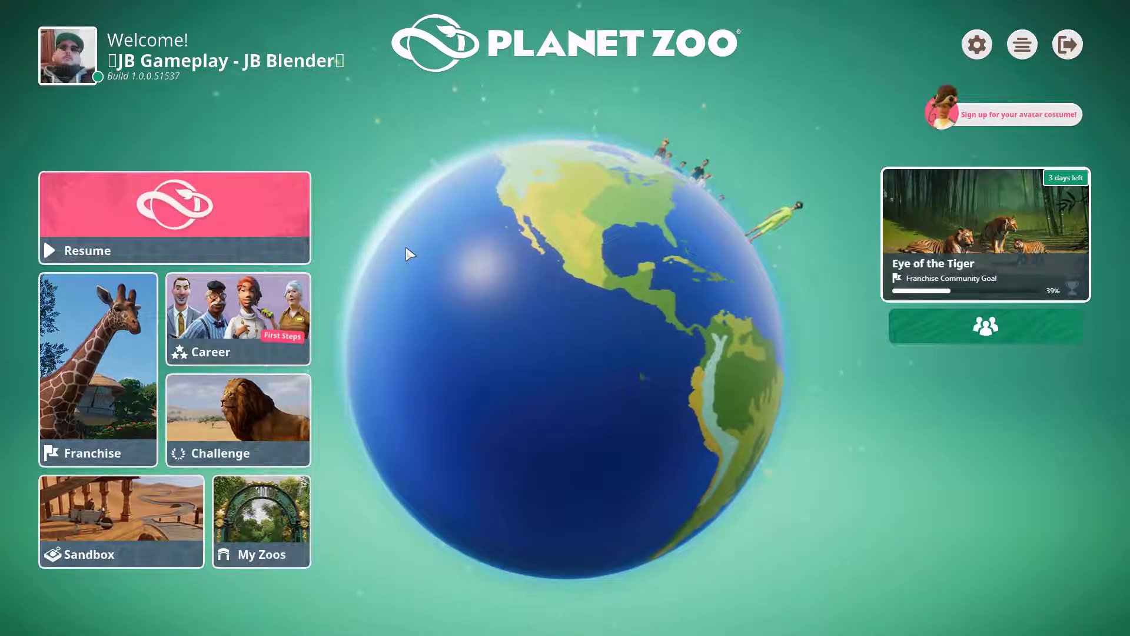
# Step: Look over the Career scenario list, then return to the main menu and open My Zoos
pyautogui.click(269, 314)
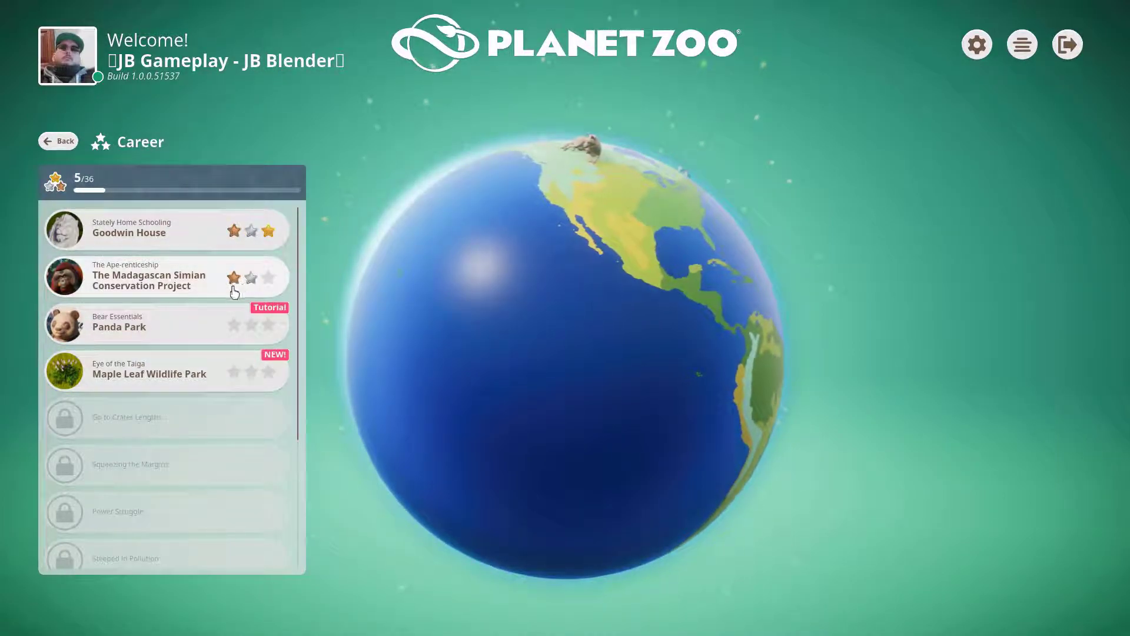
pyautogui.click(65, 143)
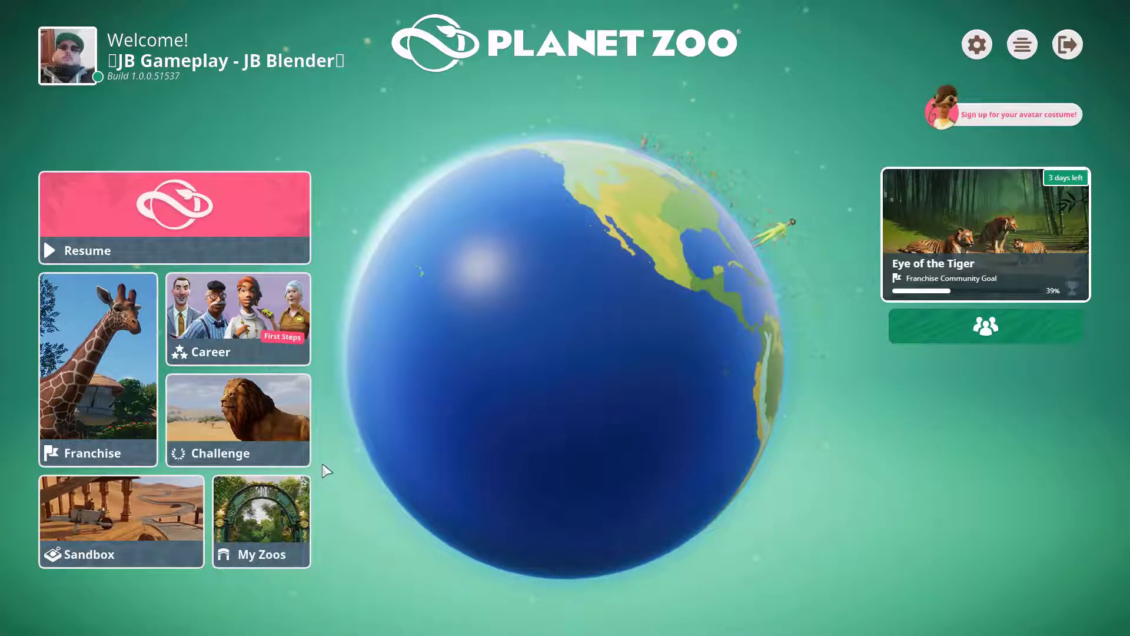
pyautogui.click(295, 511)
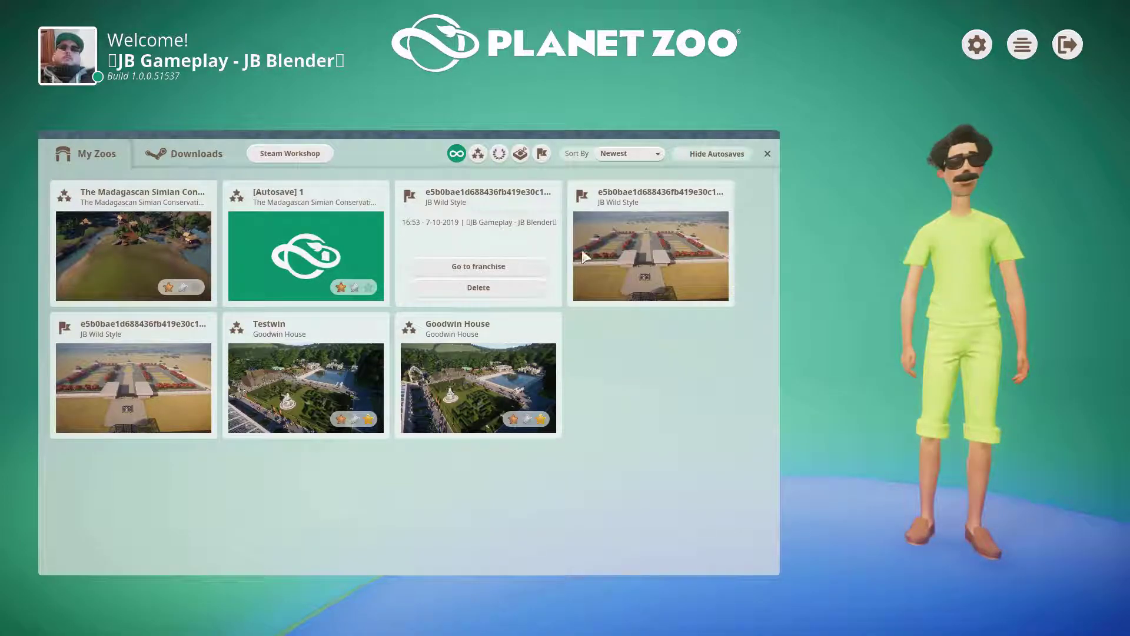
# Step: Resume The Madagascan Simian Conservation Project save from the My Zoos list
pyautogui.click(133, 246)
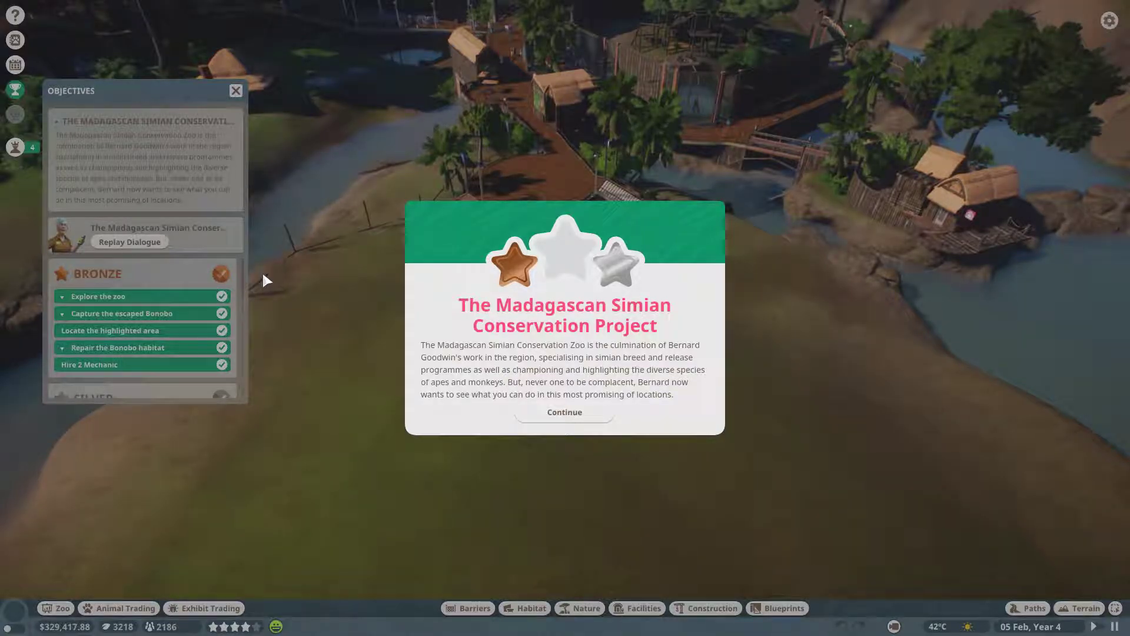
# Step: Dismiss the scenario introduction and delete the tree on the lawn
pyautogui.click(575, 414)
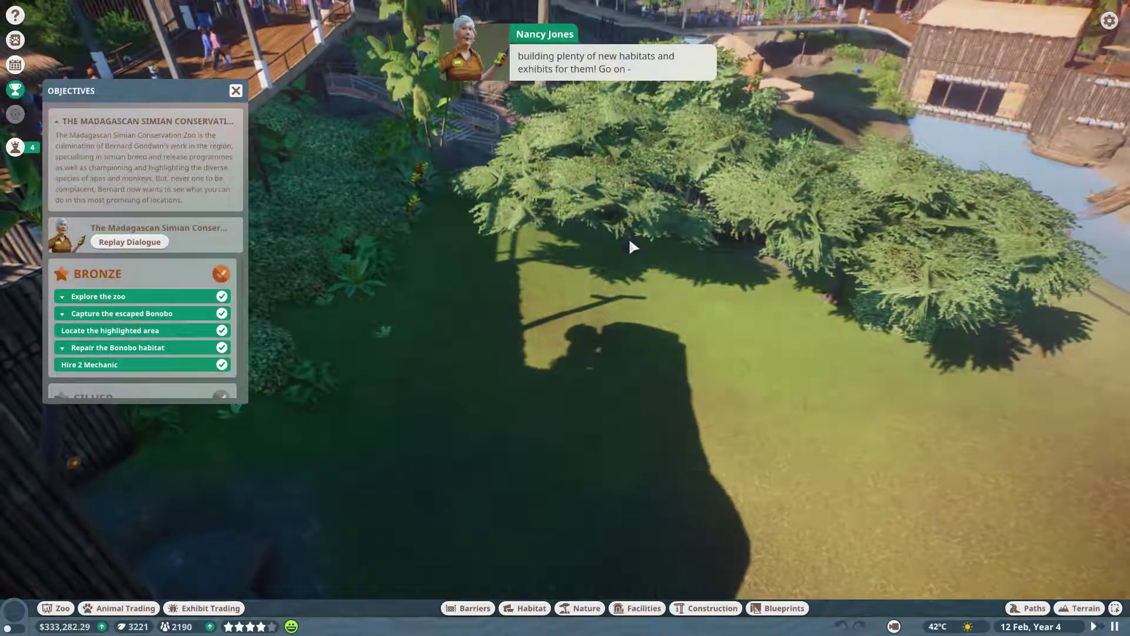
pyautogui.click(630, 237)
pyautogui.press('Delete')
# Step: Delete the small plant on the lawn beside the fence and stairway
pyautogui.press('s')
pyautogui.press('e')
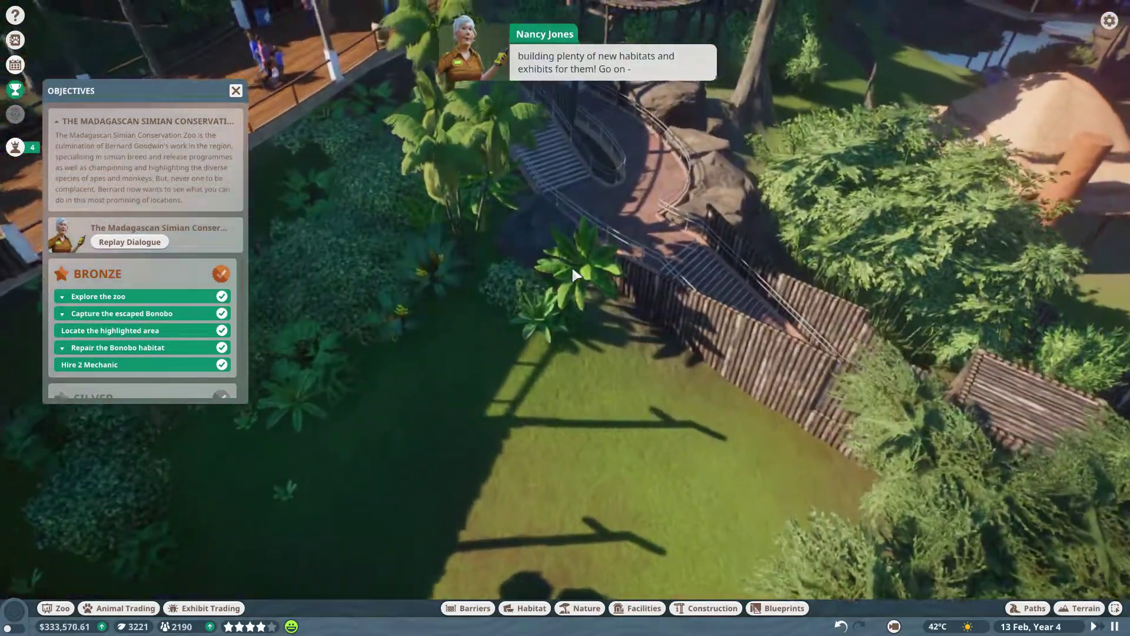
pyautogui.press('e')
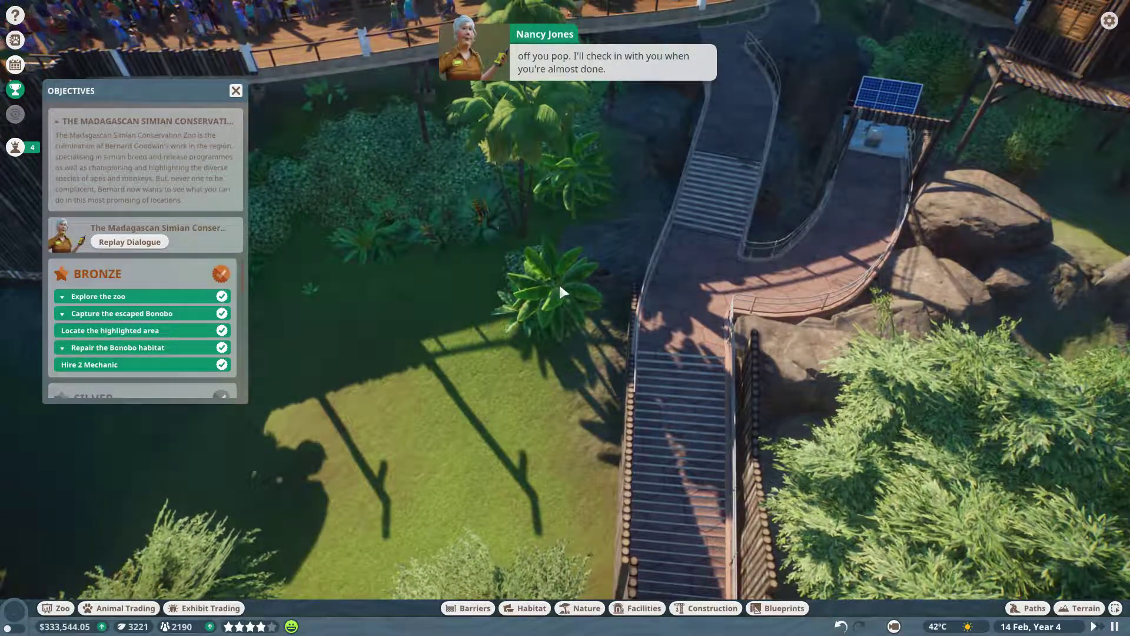
pyautogui.click(559, 282)
pyautogui.press('Delete')
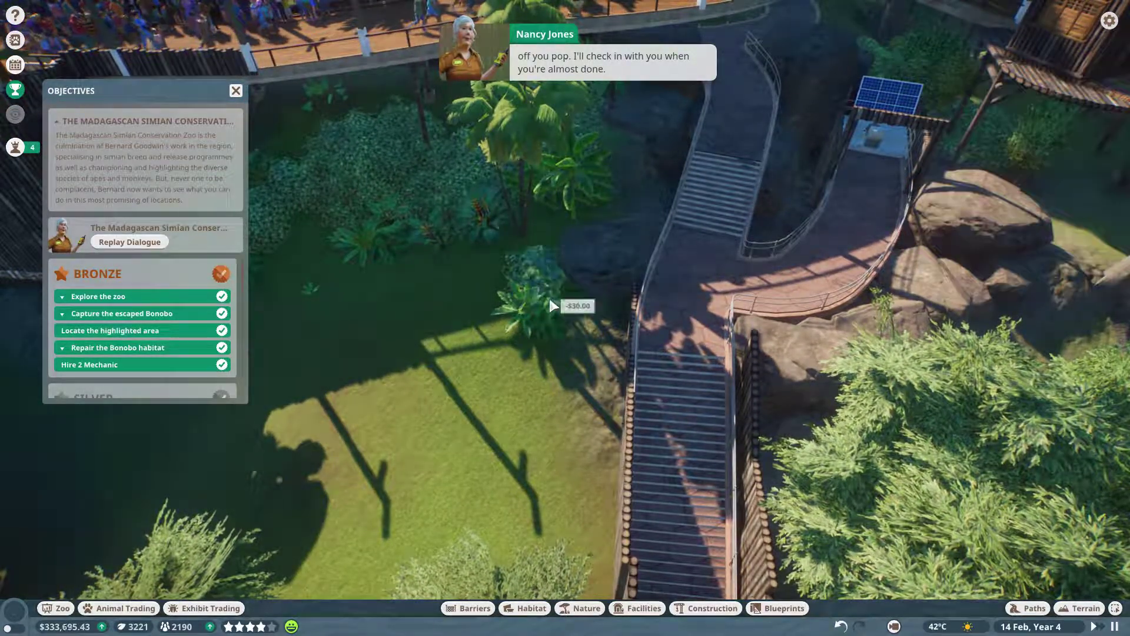
# Step: Delete the fern, bush and rock from the lawn near the stairway
pyautogui.click(532, 312)
pyautogui.press('Delete')
pyautogui.scroll(-3, 214, 305)
pyautogui.scroll(-2, 215, 315)
pyautogui.scroll(-2, 215, 314)
pyautogui.scroll(-2, 210, 323)
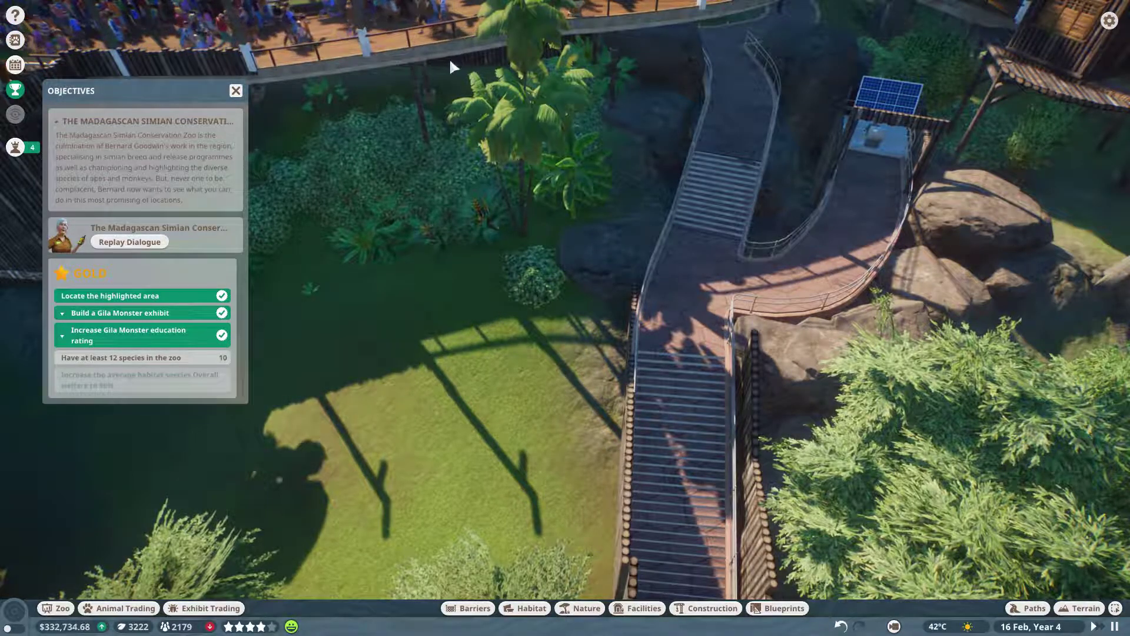
pyautogui.click(532, 285)
pyautogui.press('Delete')
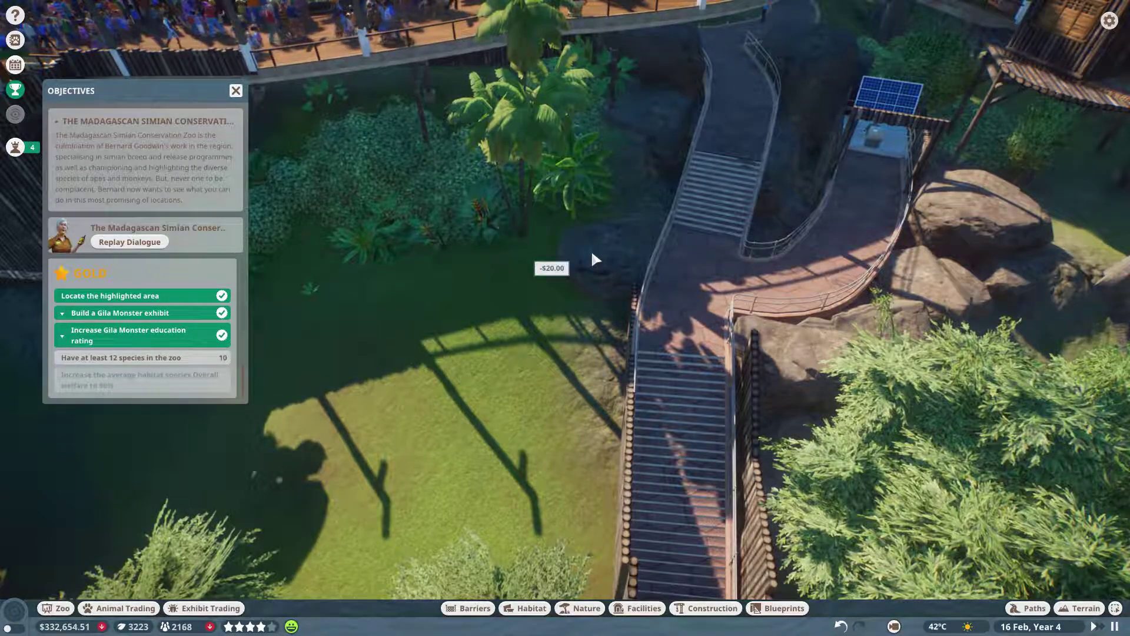
pyautogui.click(597, 265)
pyautogui.press('Delete')
pyautogui.scroll(-3, 519, 324)
pyautogui.scroll(-3, 532, 321)
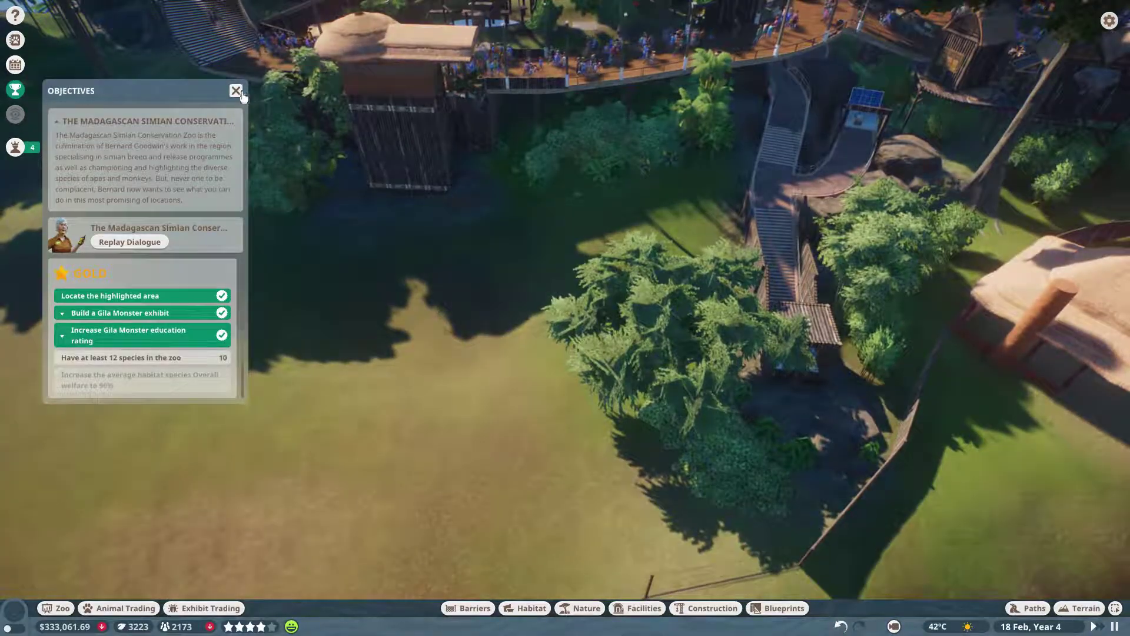
# Step: Close the Objectives list and sweep the view over the riverbank back to the fence
pyautogui.click(236, 90)
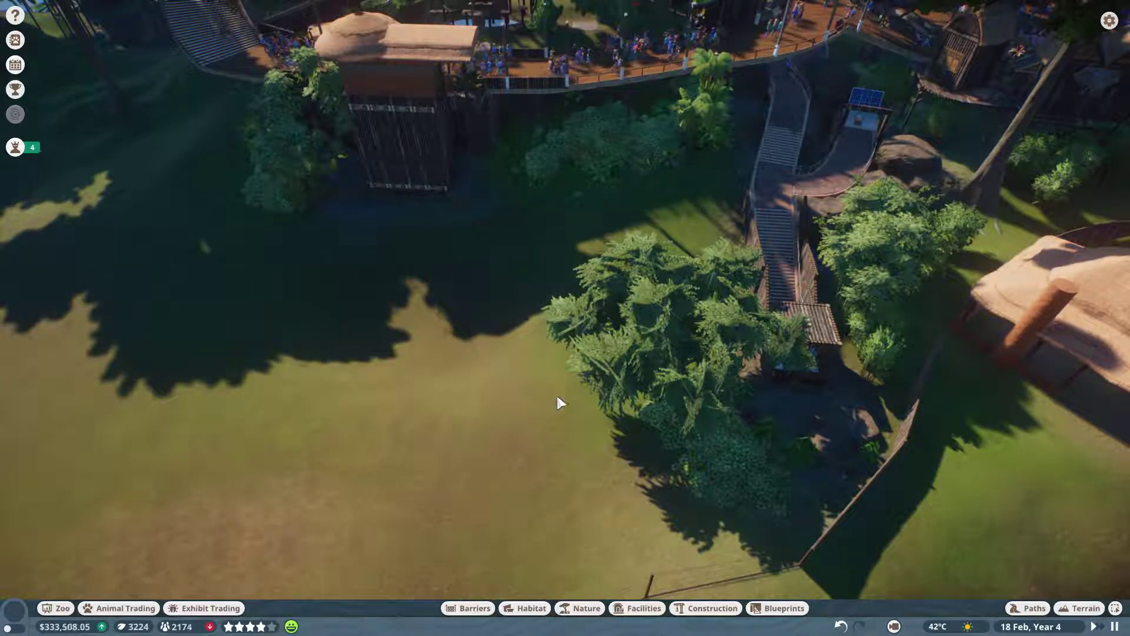
pyautogui.scroll(-3, 559, 403)
pyautogui.scroll(-3, 559, 401)
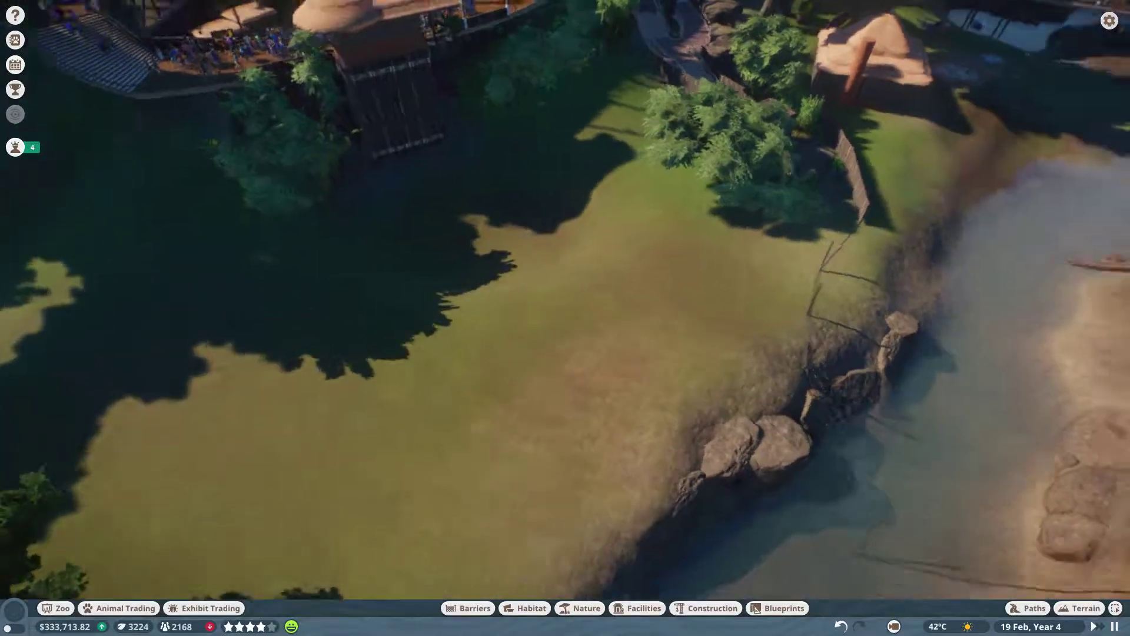
pyautogui.moveTo(508, 336)
pyautogui.mouseDown()
pyautogui.moveTo(564, 358)
pyautogui.moveTo(951, 365)
pyautogui.mouseUp()
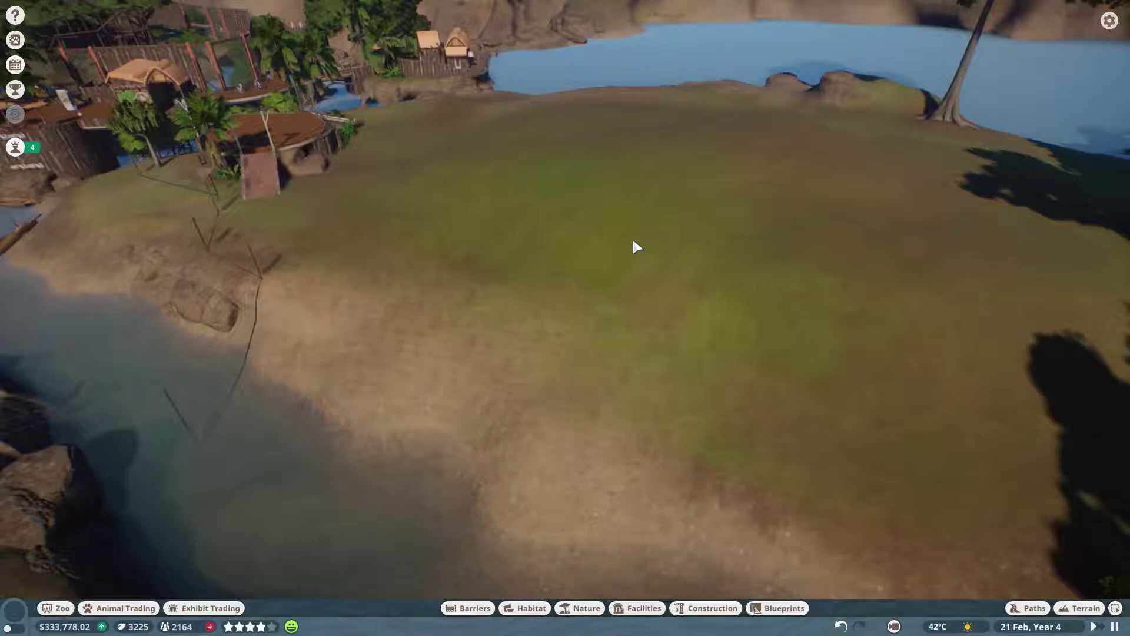
pyautogui.moveTo(632, 247)
pyautogui.mouseDown()
pyautogui.moveTo(830, 68)
pyautogui.moveTo(671, 226)
pyautogui.mouseUp()
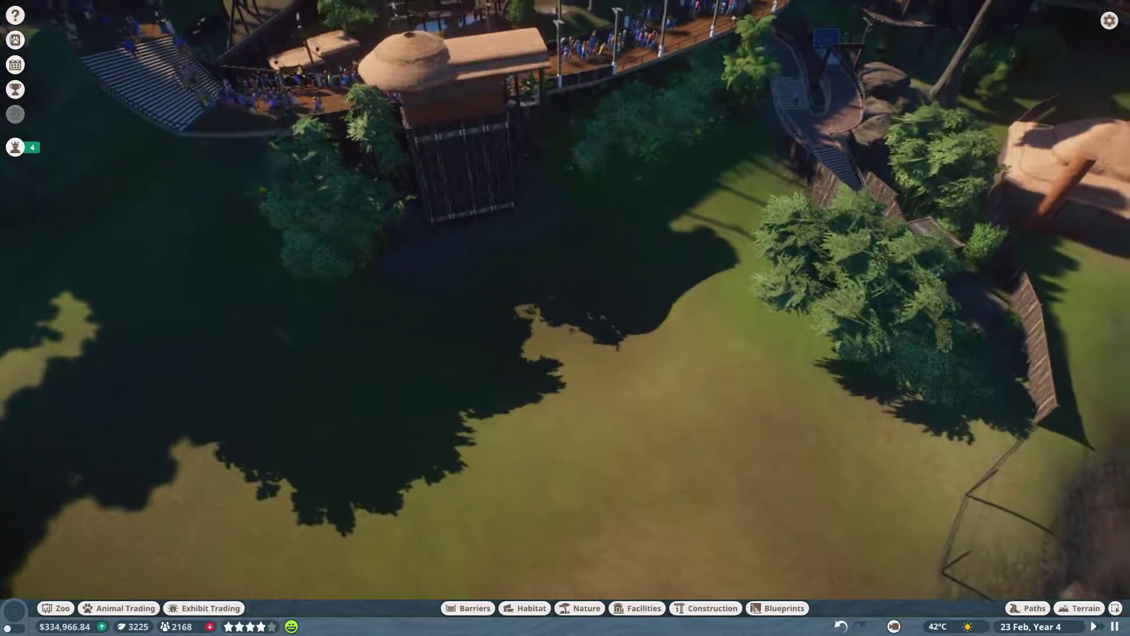
pyautogui.scroll(5, 668, 232)
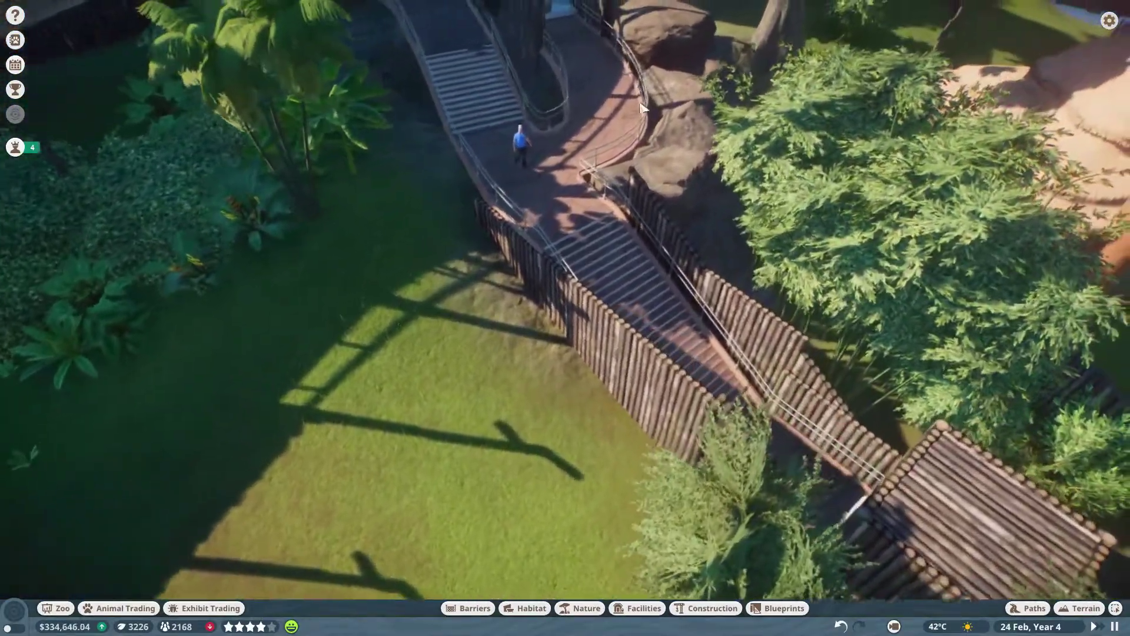
pyautogui.moveTo(741, 162)
pyautogui.mouseDown()
pyautogui.moveTo(524, 147)
pyautogui.moveTo(794, 92)
pyautogui.mouseUp()
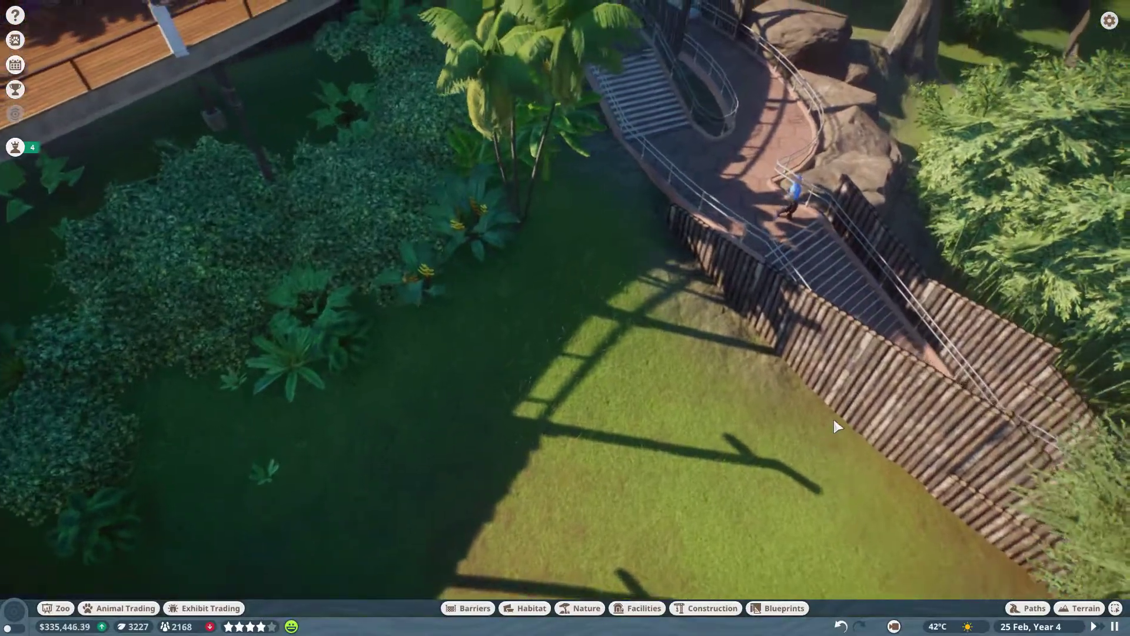
pyautogui.scroll(5, 697, 344)
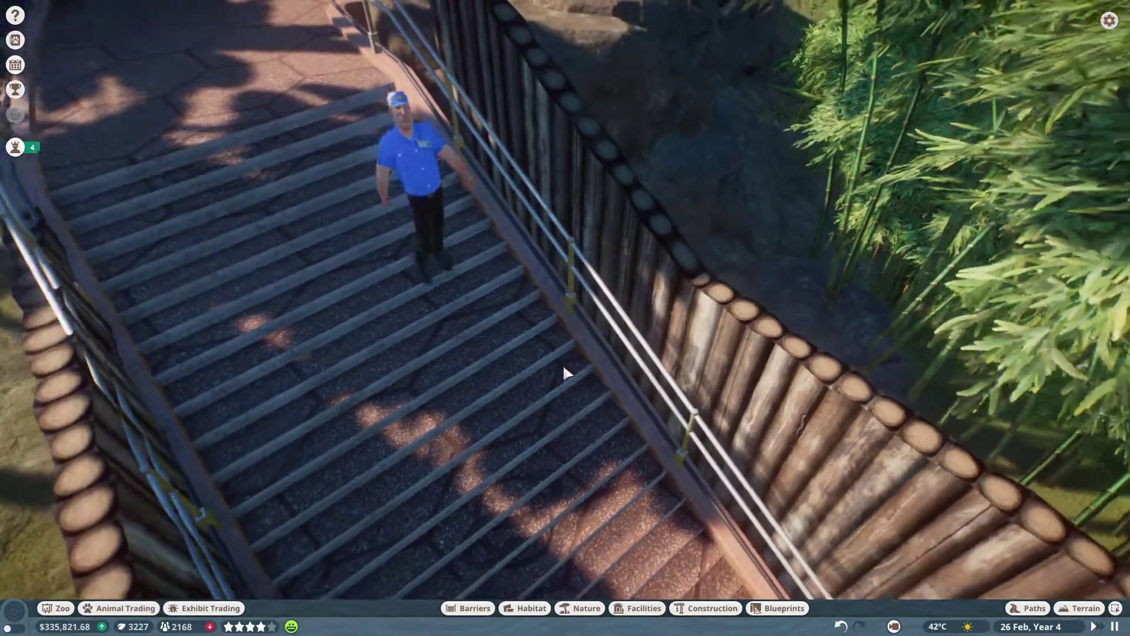
pyautogui.scroll(-3, 563, 364)
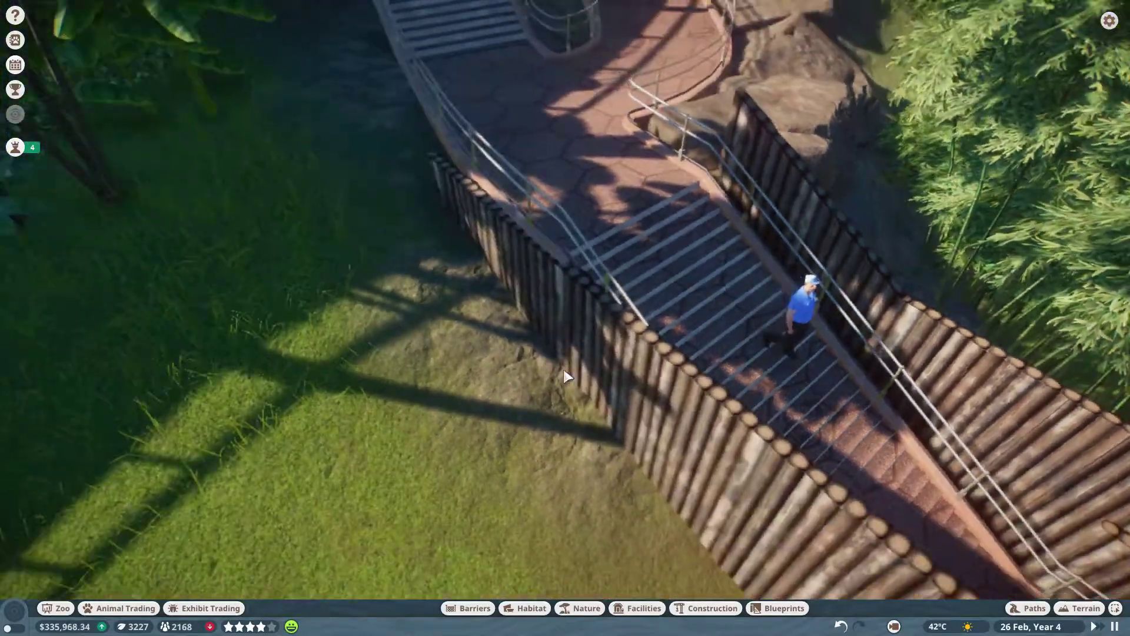
pyautogui.scroll(-2, 563, 370)
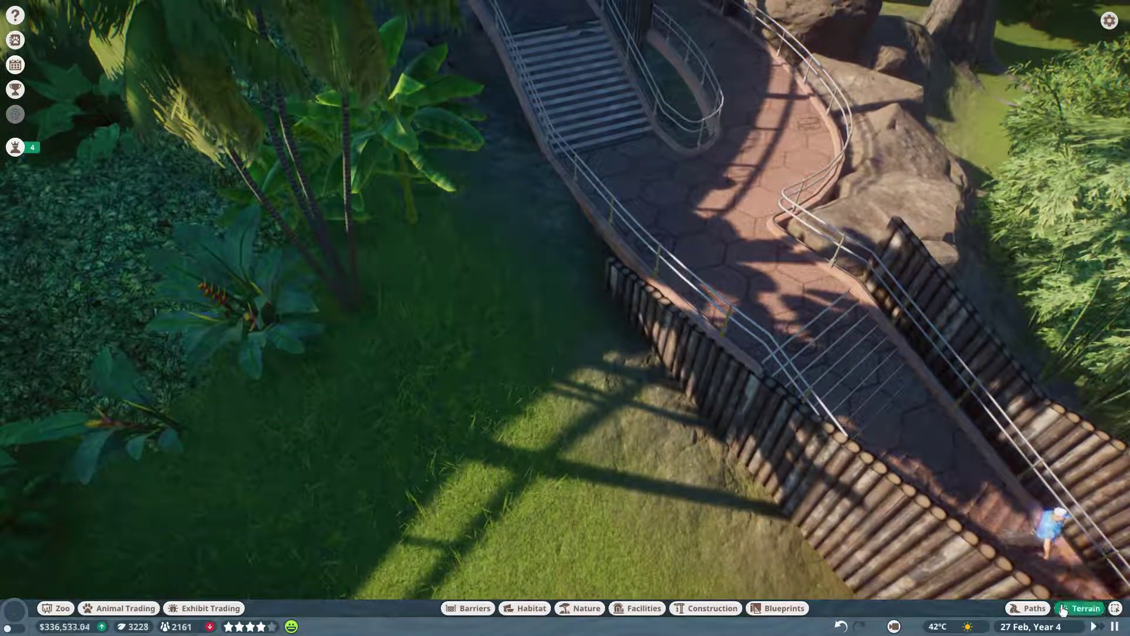
# Step: Choose the terrain-lowering brush with sampled ground paint kept
pyautogui.click(1064, 609)
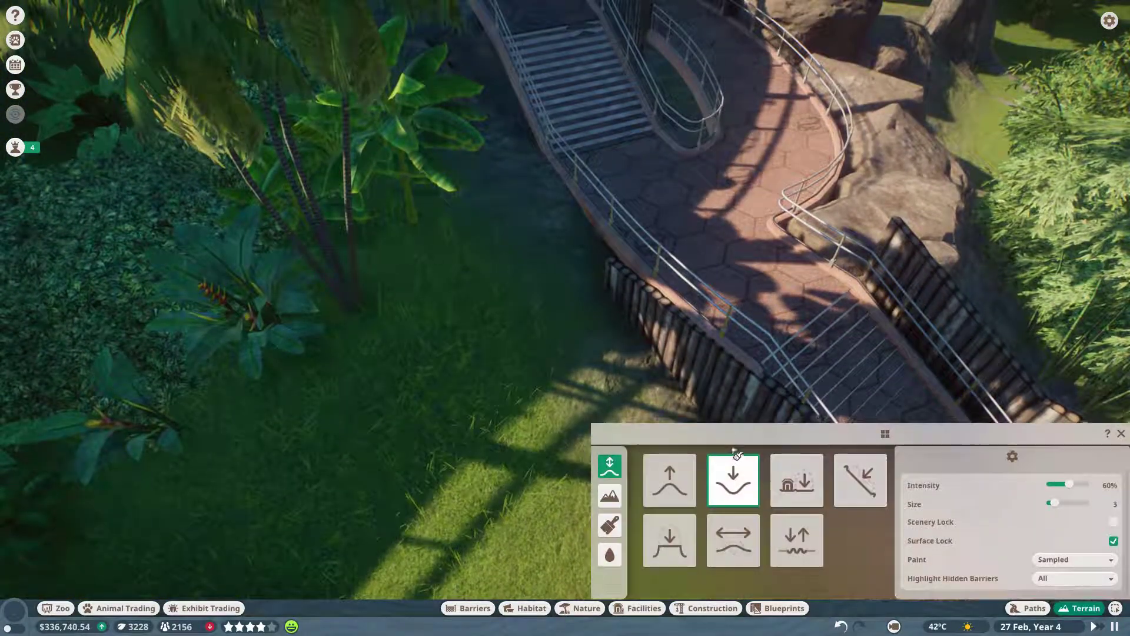
pyautogui.click(722, 480)
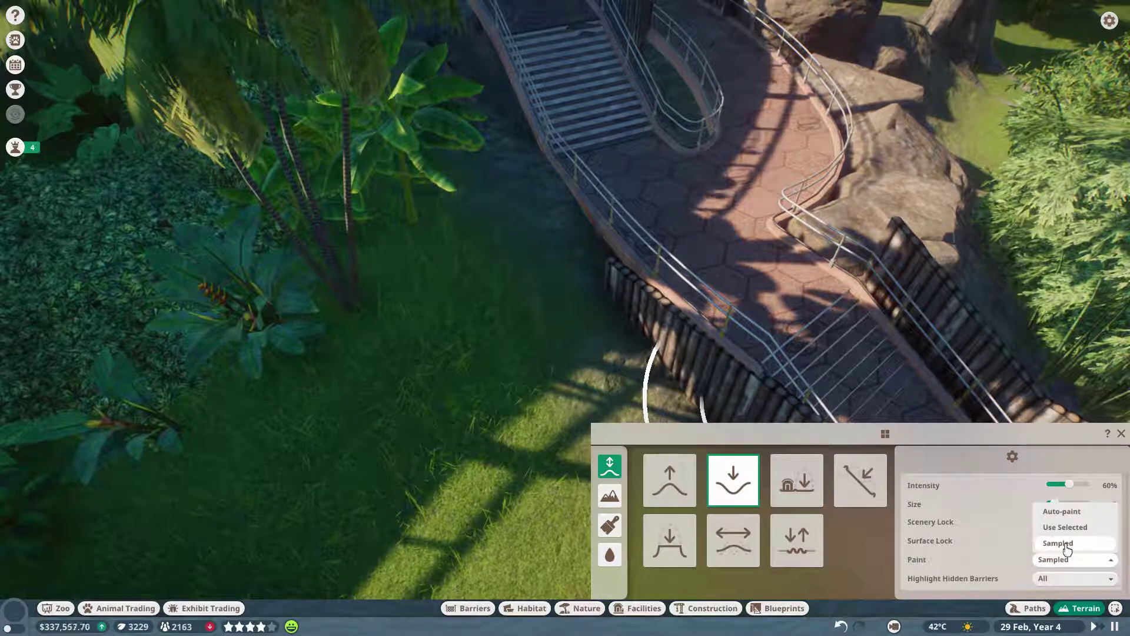
pyautogui.click(1059, 543)
pyautogui.press('a')
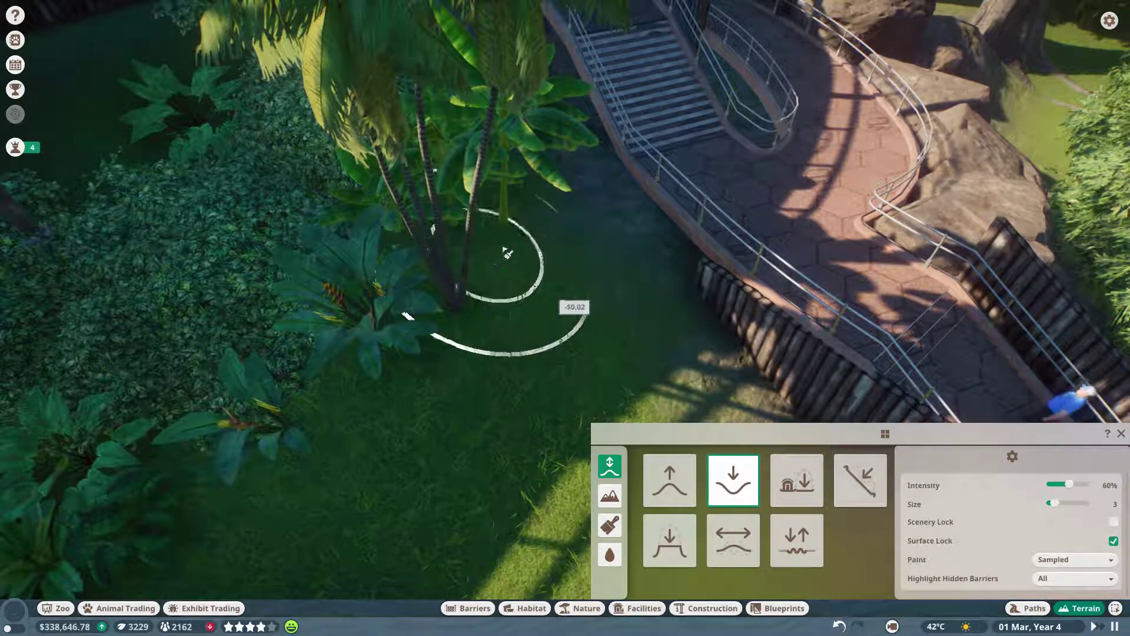
pyautogui.scroll(3, 627, 344)
pyautogui.scroll(-3, 627, 327)
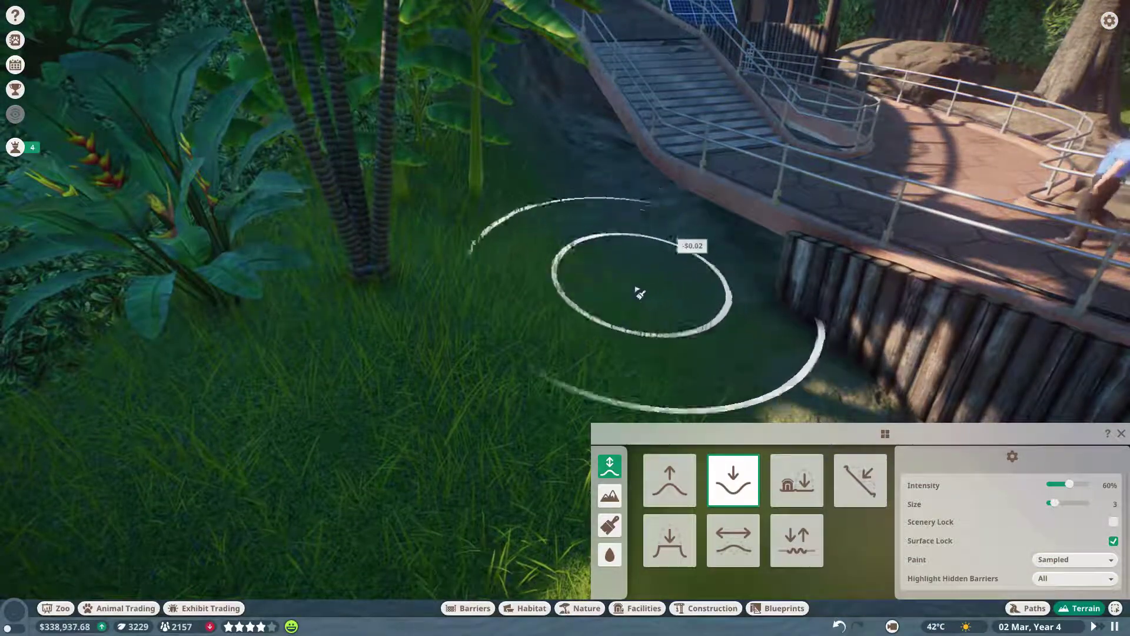
pyautogui.scroll(-3, 638, 327)
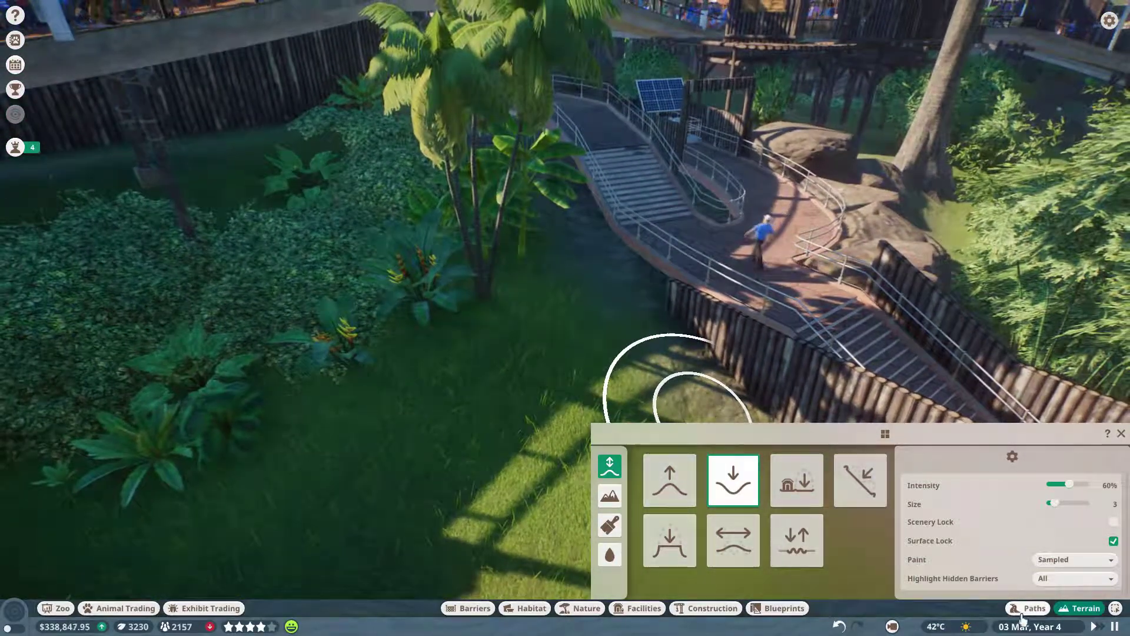
# Step: Place a curved staff path platform off the stairway, then exit path building
pyautogui.press('p')
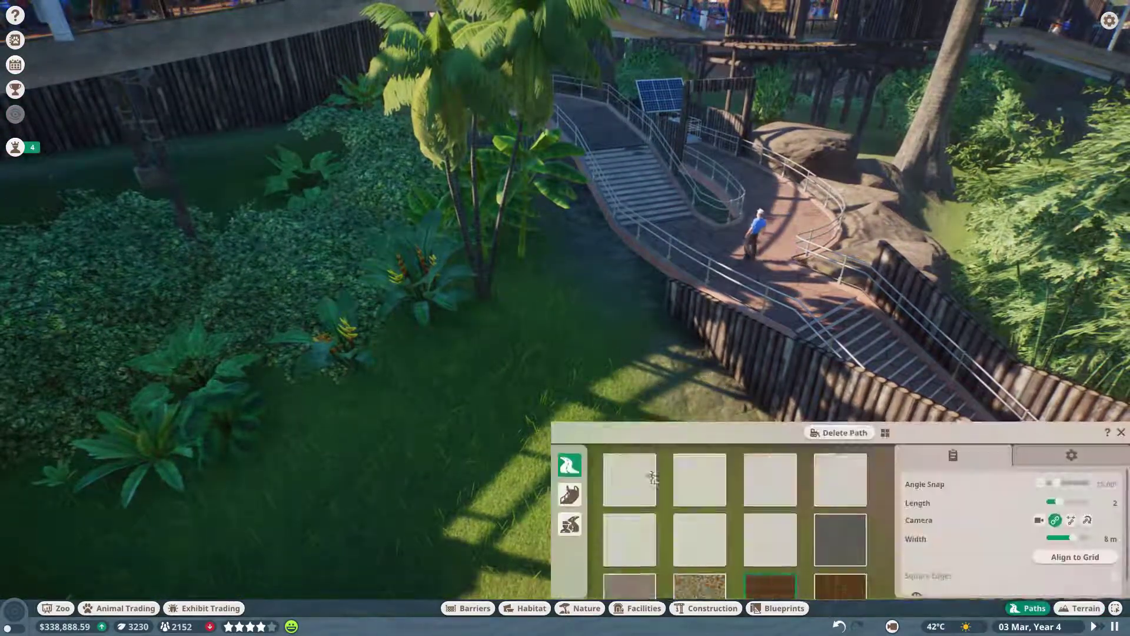
pyautogui.click(572, 528)
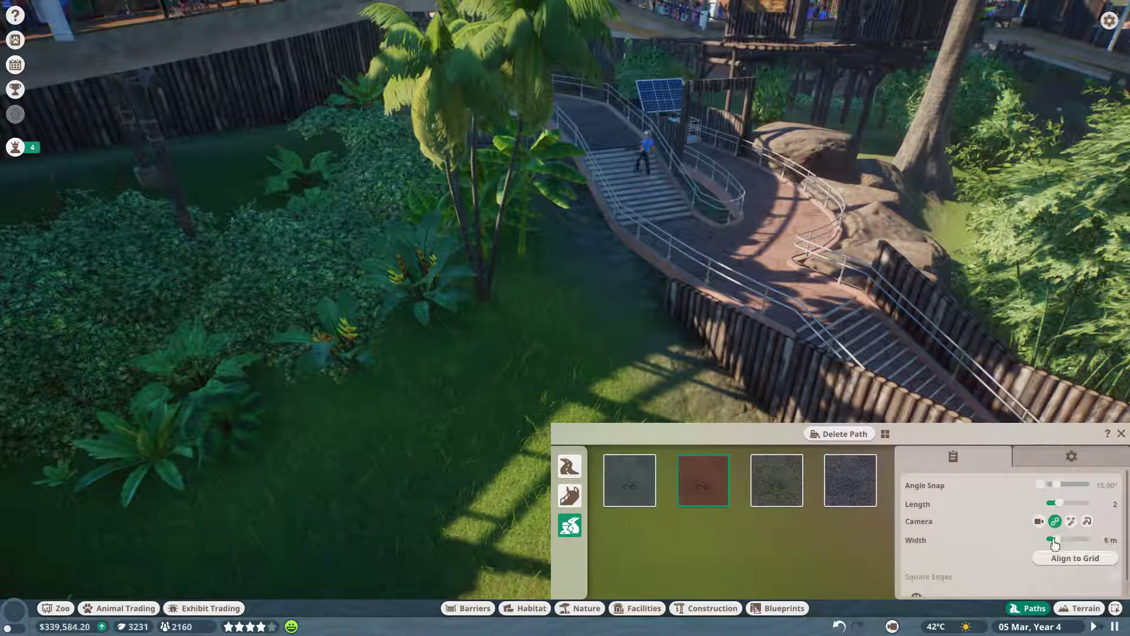
pyautogui.click(638, 272)
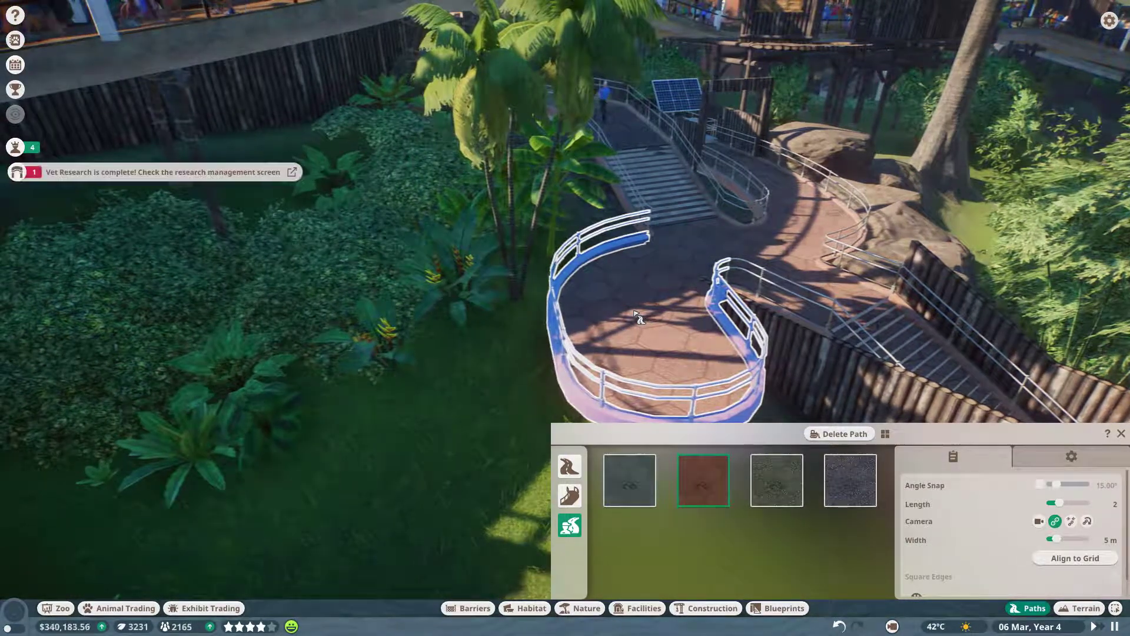
pyautogui.press('s')
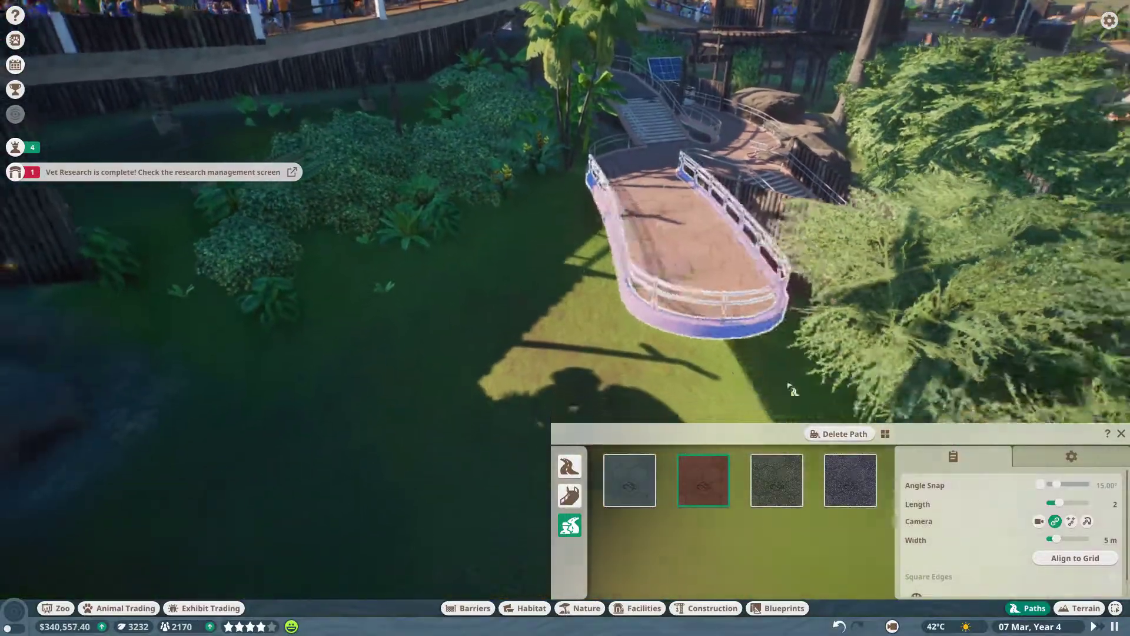
pyautogui.press('s')
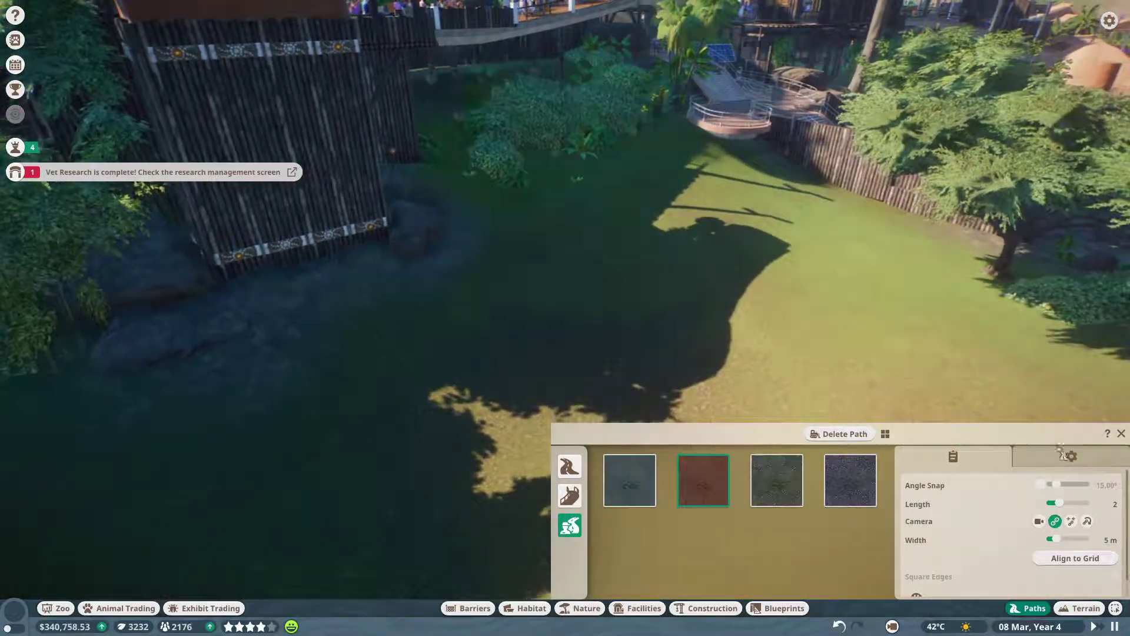
pyautogui.click(1120, 434)
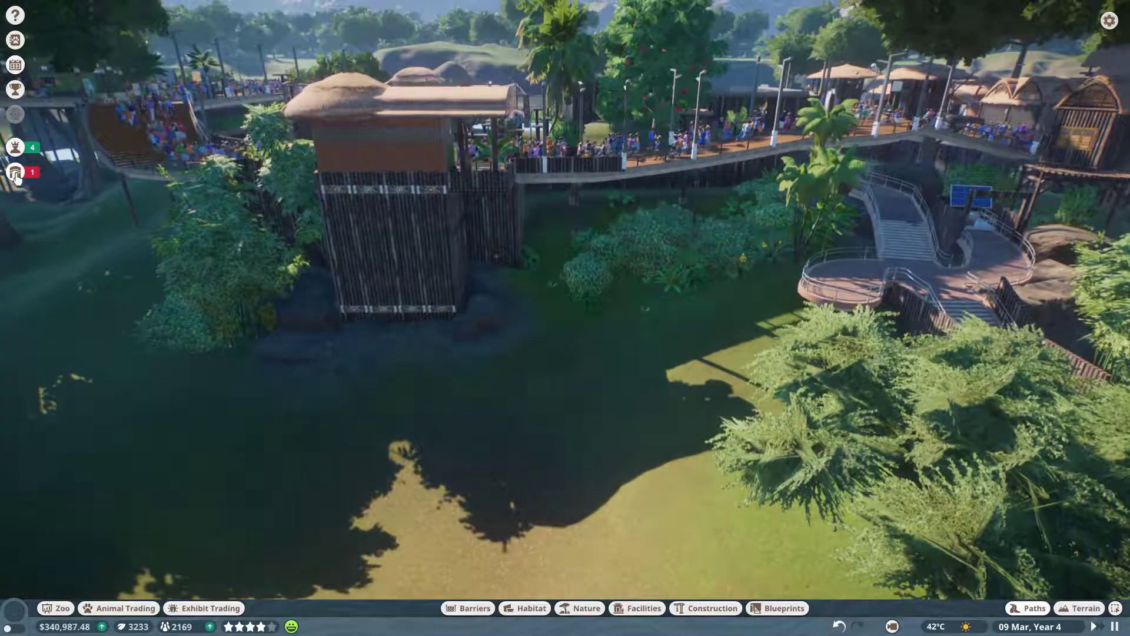
# Step: Review the completed vet research alert from the zoo alerts
pyautogui.click(16, 175)
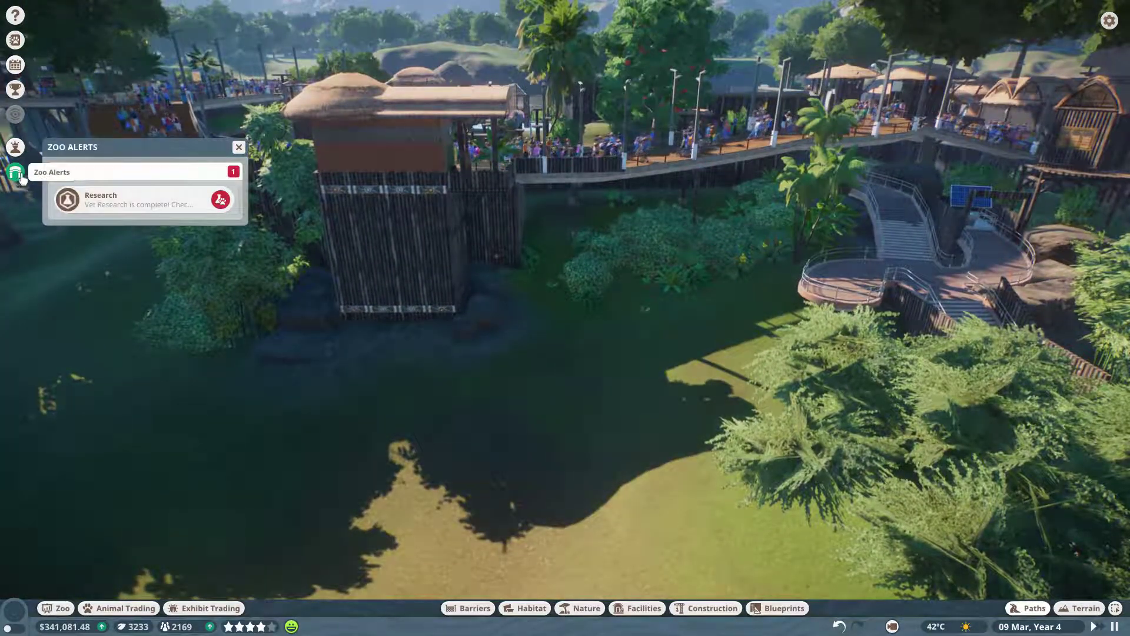
pyautogui.click(192, 208)
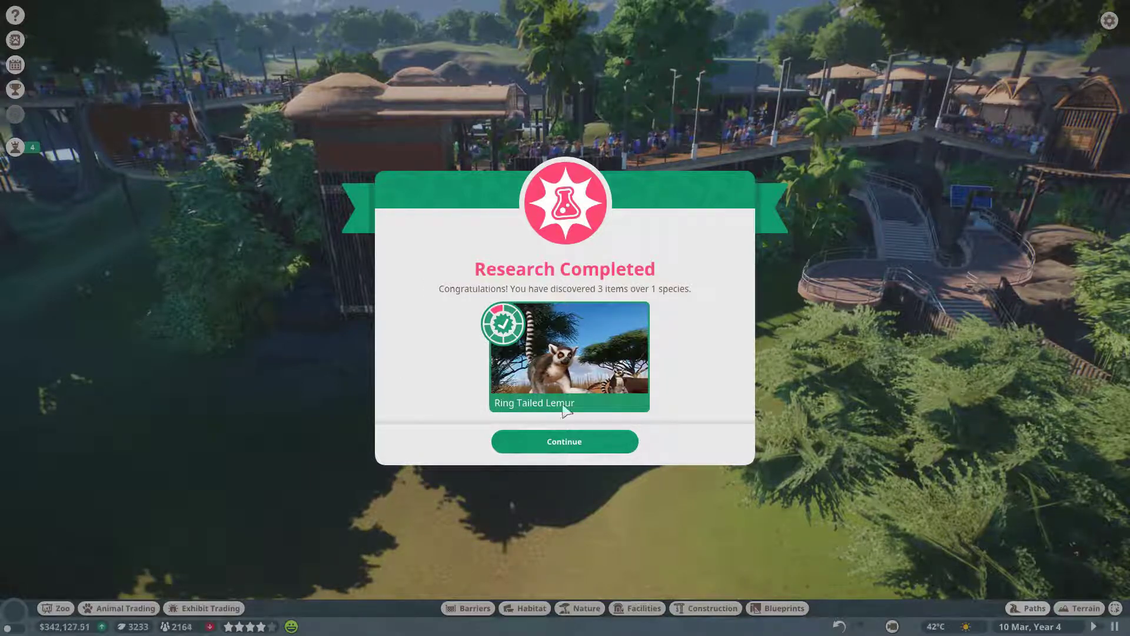
pyautogui.click(584, 447)
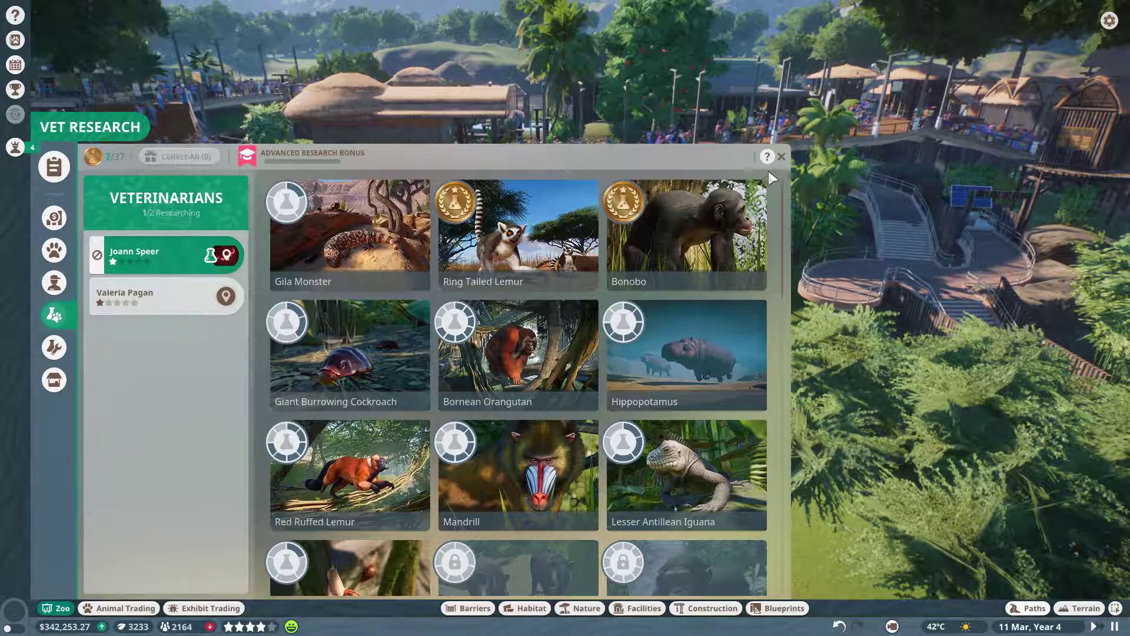
pyautogui.click(782, 159)
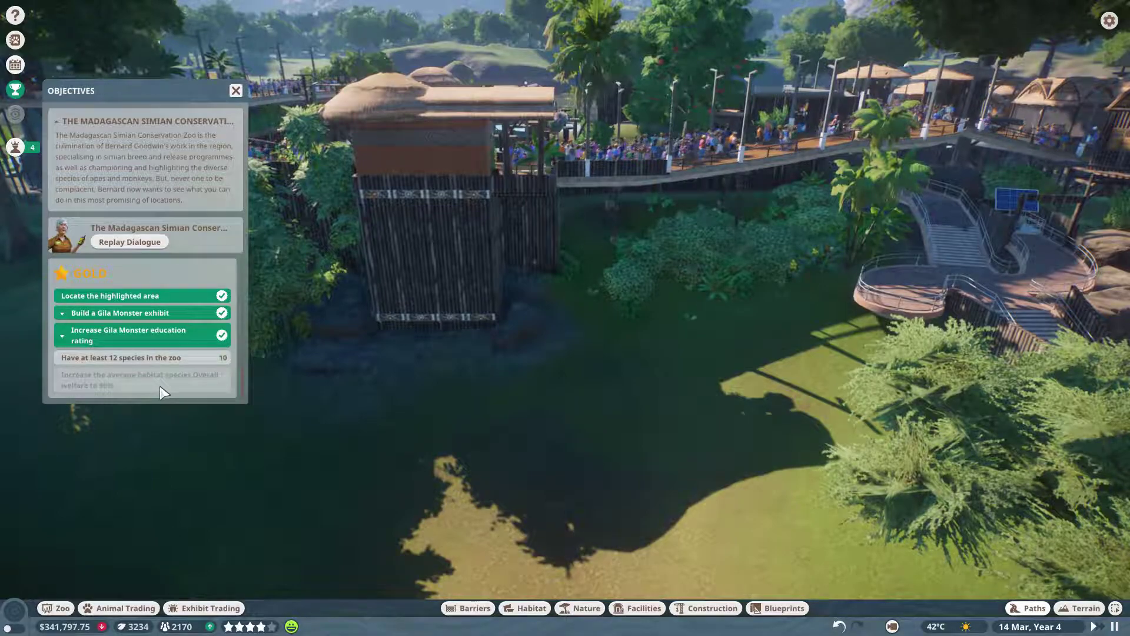
# Step: Dismiss the objectives overview and rotate the view toward the viewing platform
pyautogui.click(235, 92)
pyautogui.scroll(5, 493, 327)
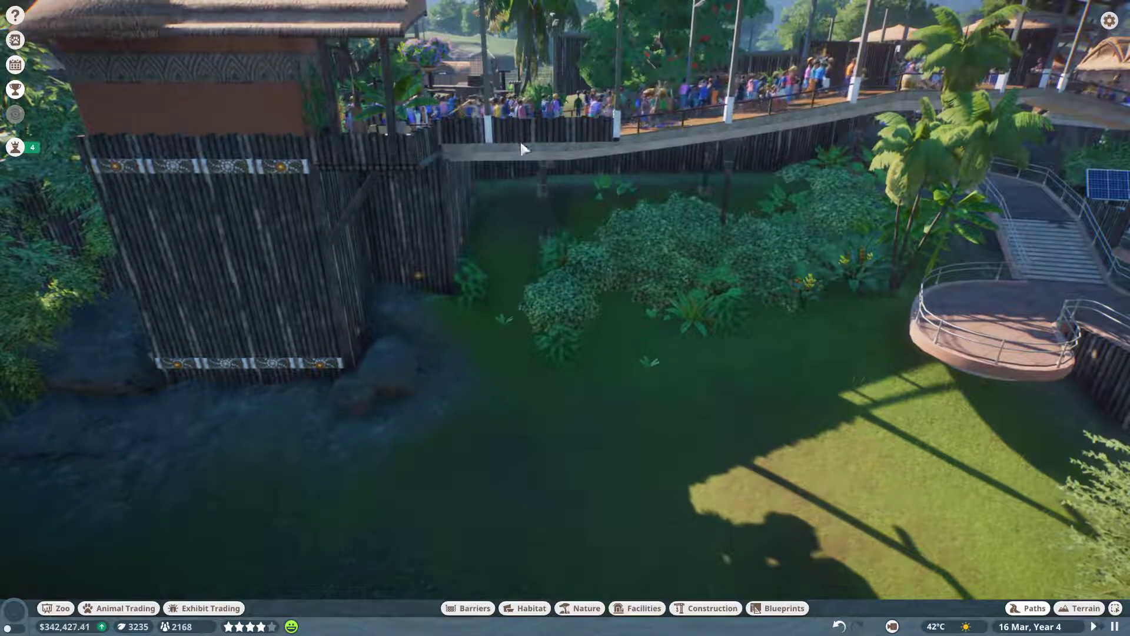
pyautogui.press('q')
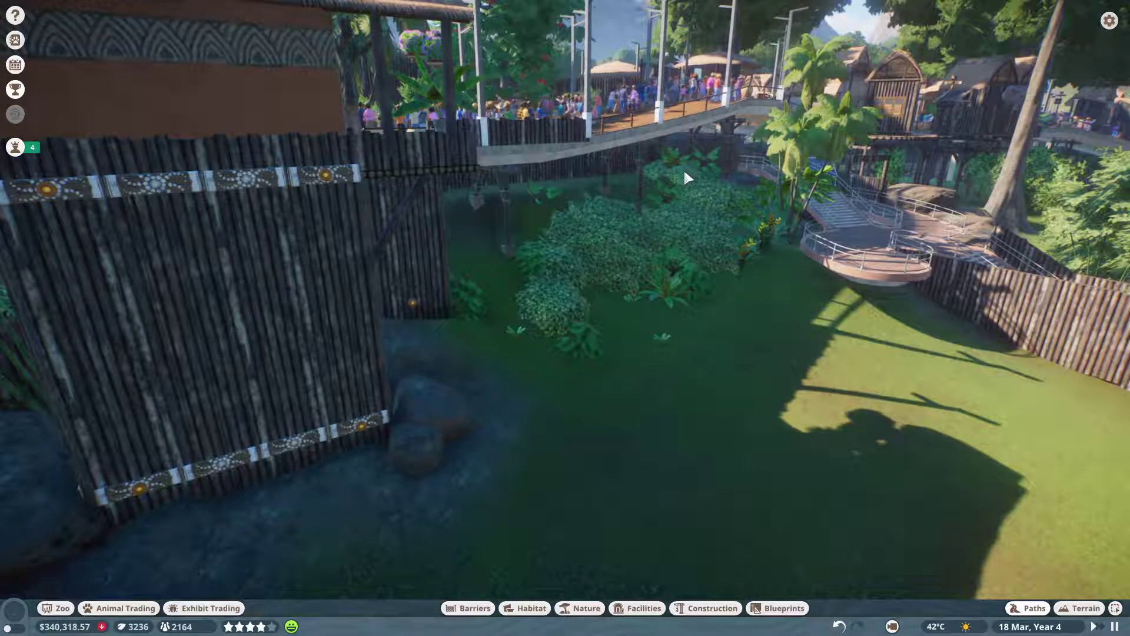
pyautogui.press('q')
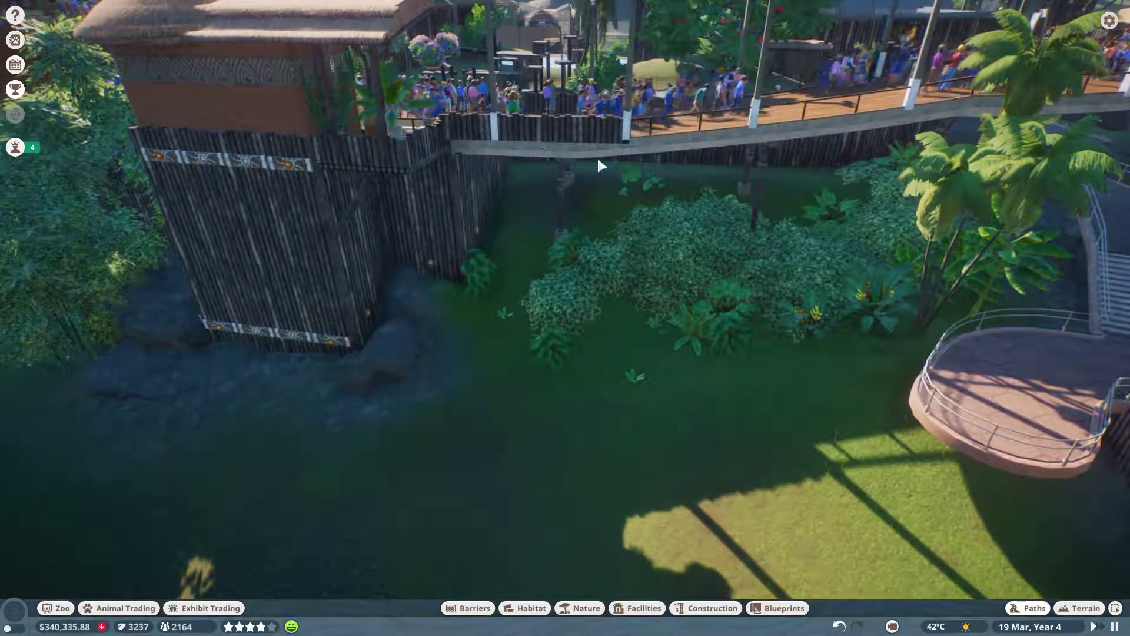
pyautogui.scroll(-5, 597, 164)
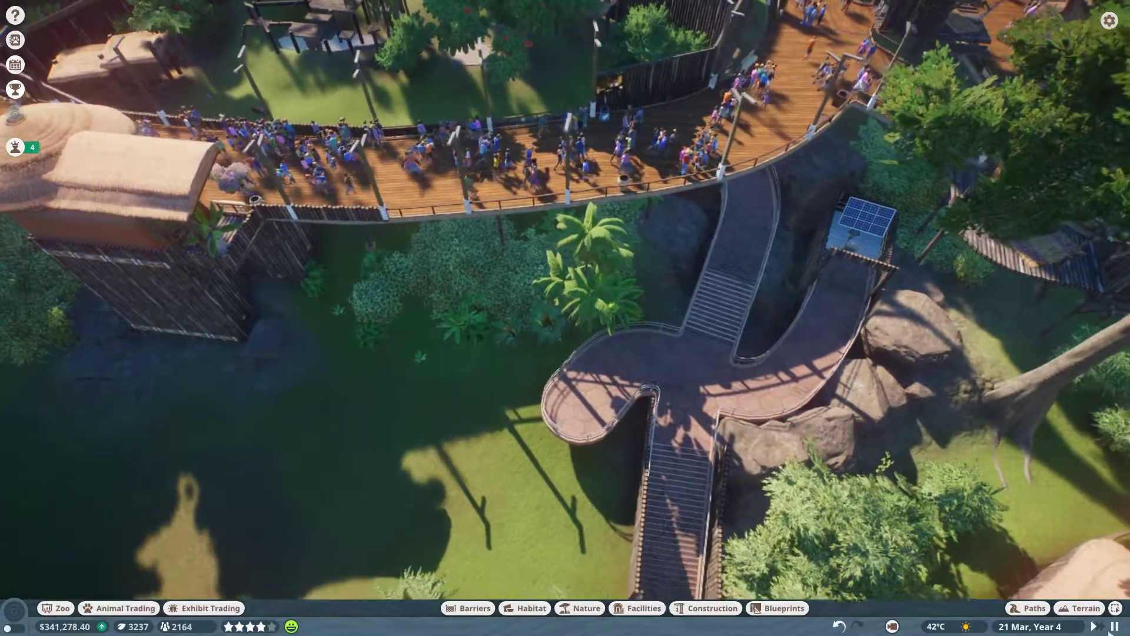
pyautogui.scroll(3, 530, 354)
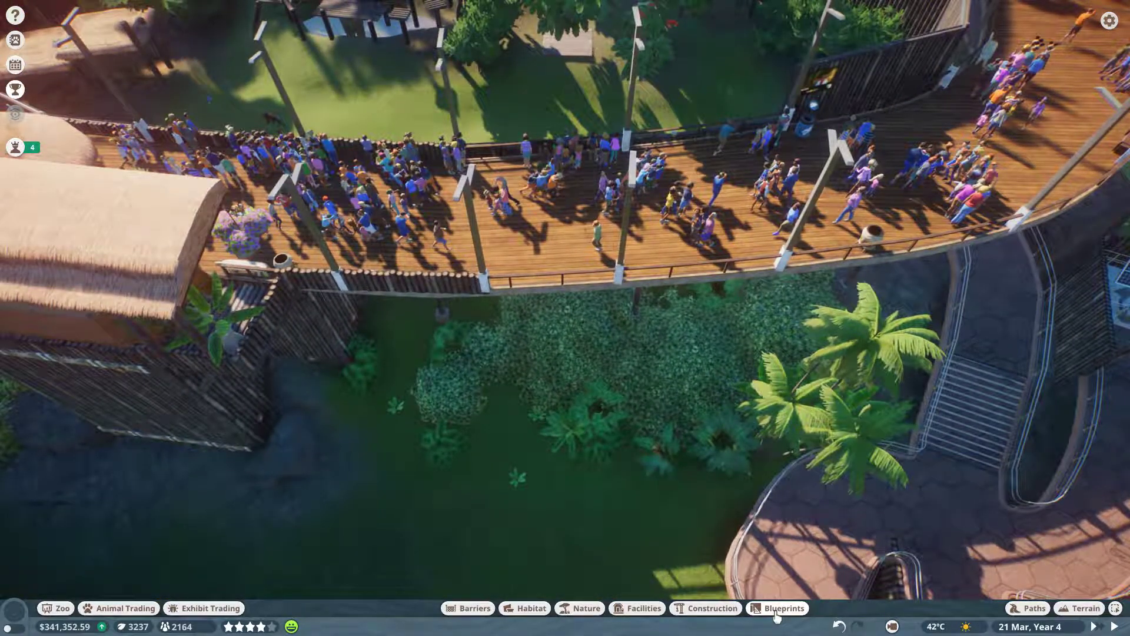
# Step: Select a regular wooden path style at 8 m width and survey the platform area
pyautogui.click(1029, 607)
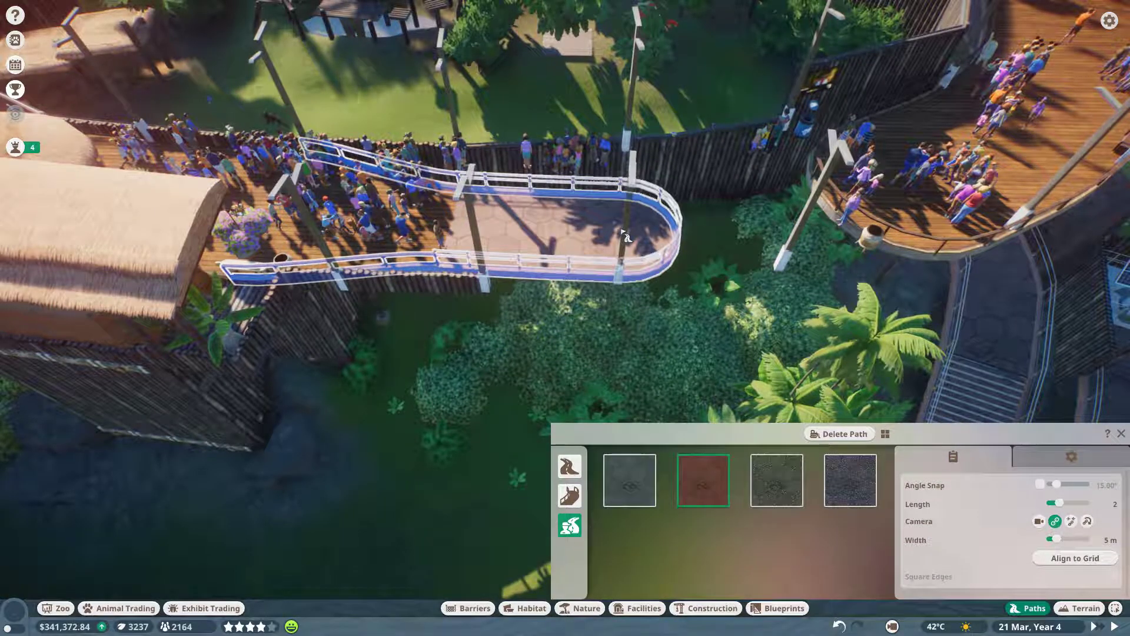
pyautogui.click(569, 468)
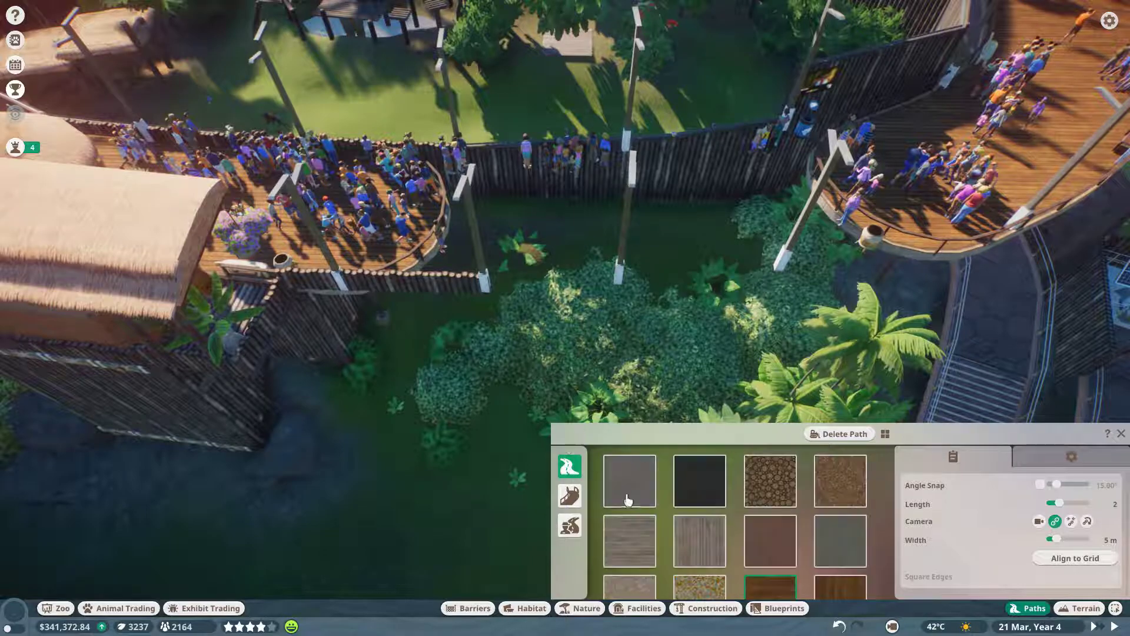
pyautogui.scroll(-1, 788, 559)
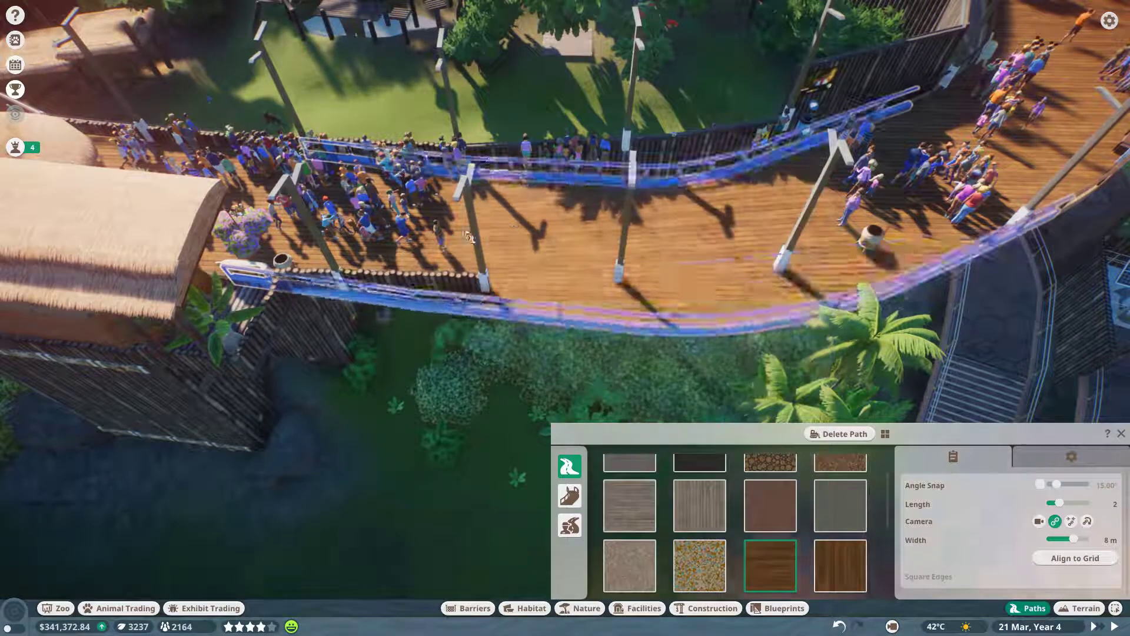
pyautogui.scroll(-3, 536, 228)
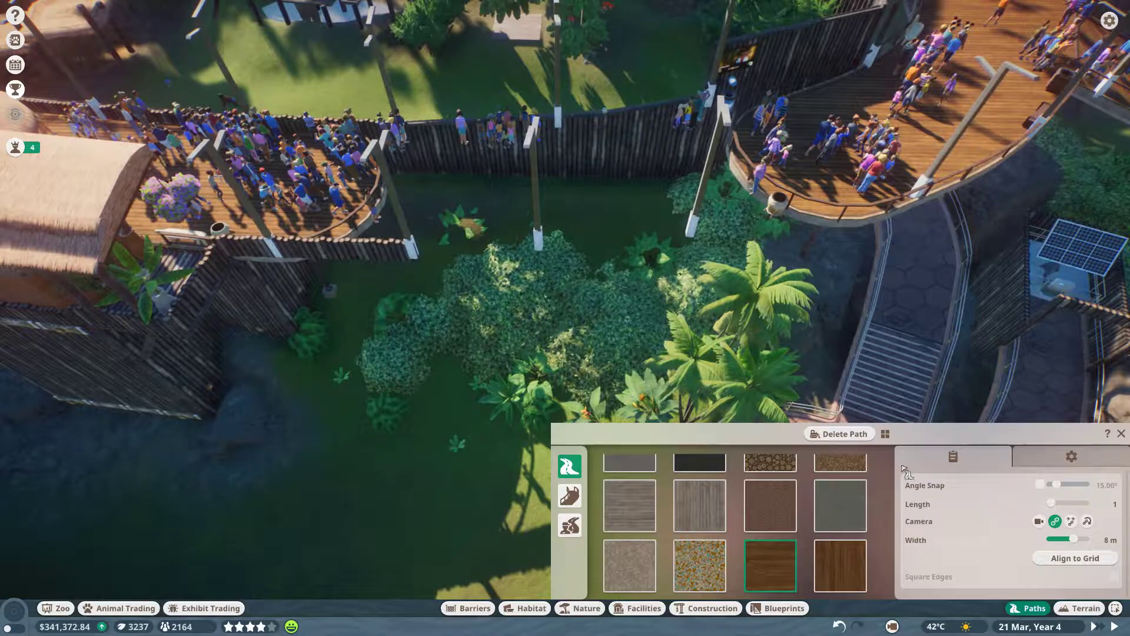
pyautogui.scroll(3, 506, 333)
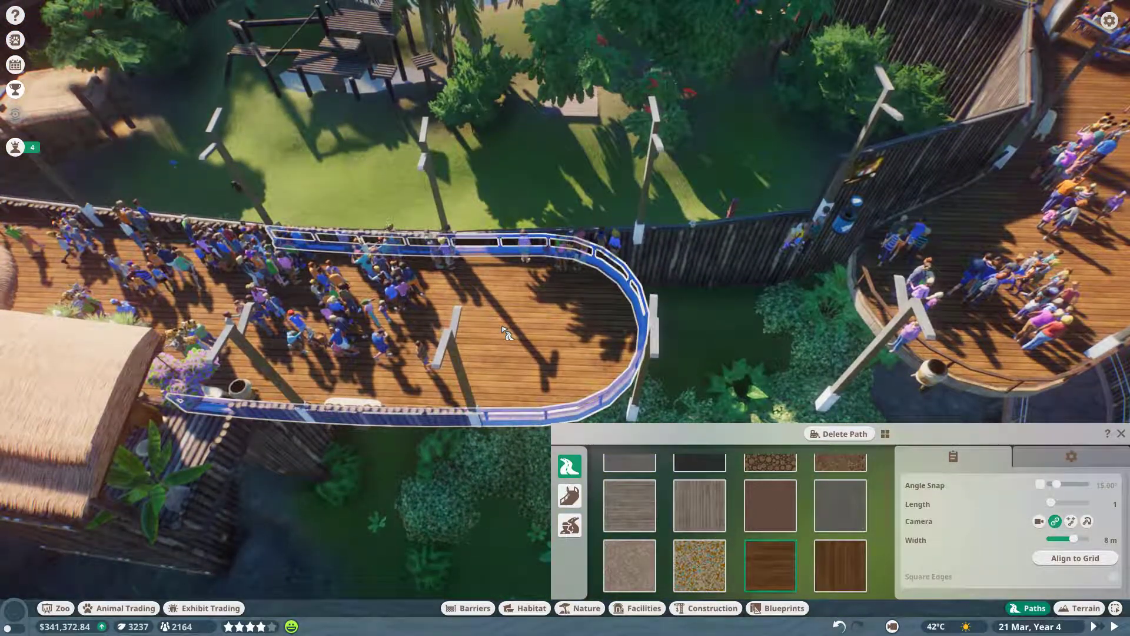
pyautogui.press('q')
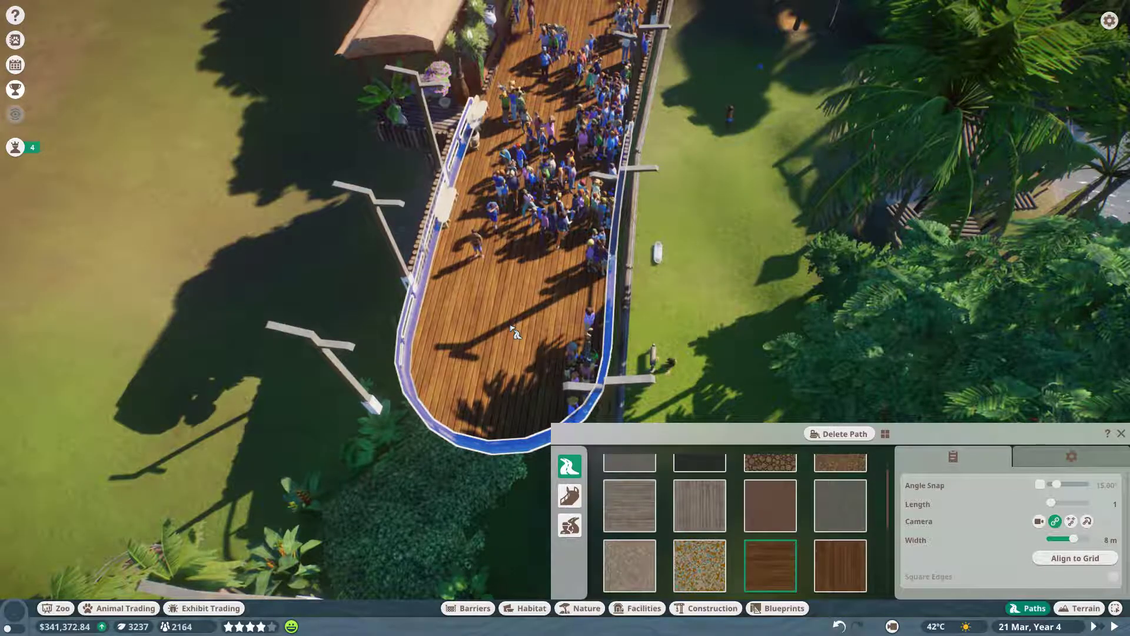
pyautogui.press('q')
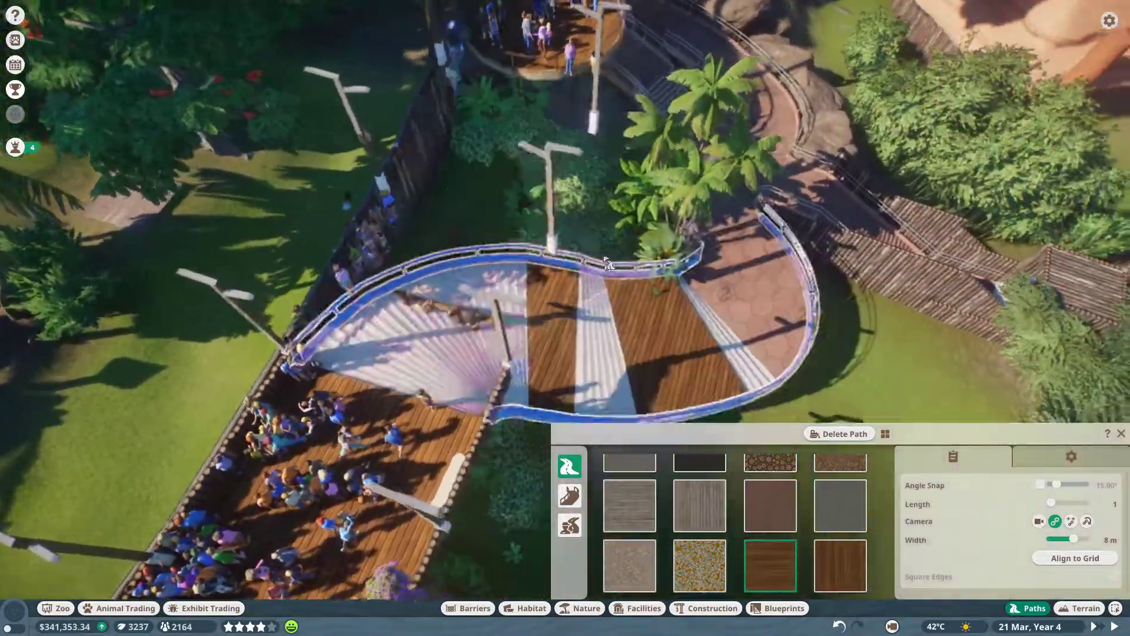
pyautogui.press('w')
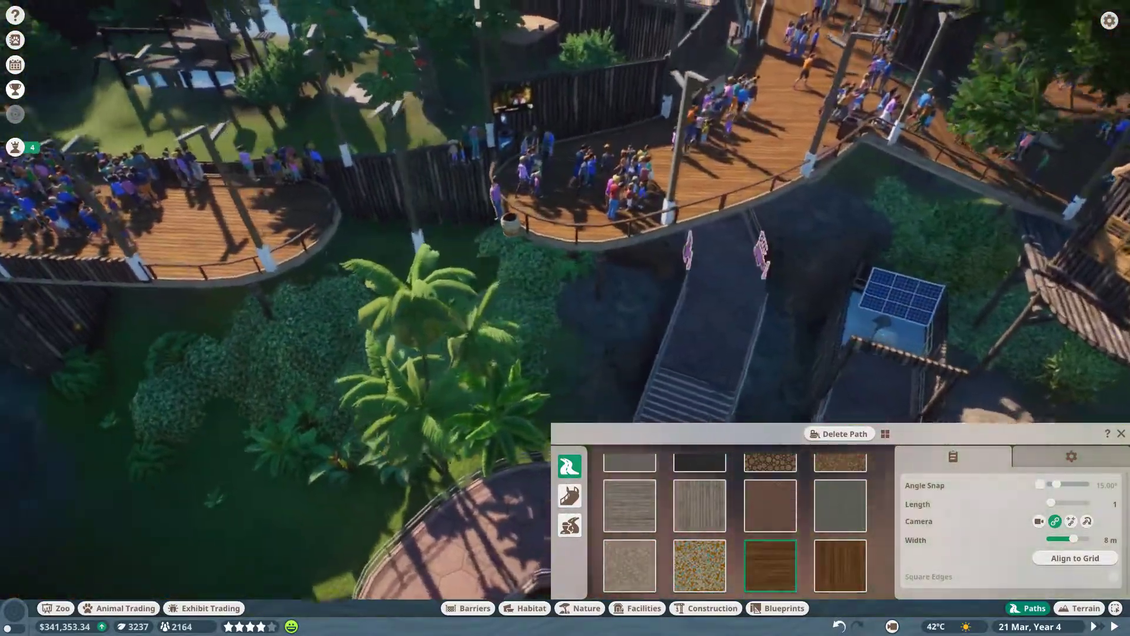
pyautogui.press('s')
pyautogui.scroll(3, 580, 291)
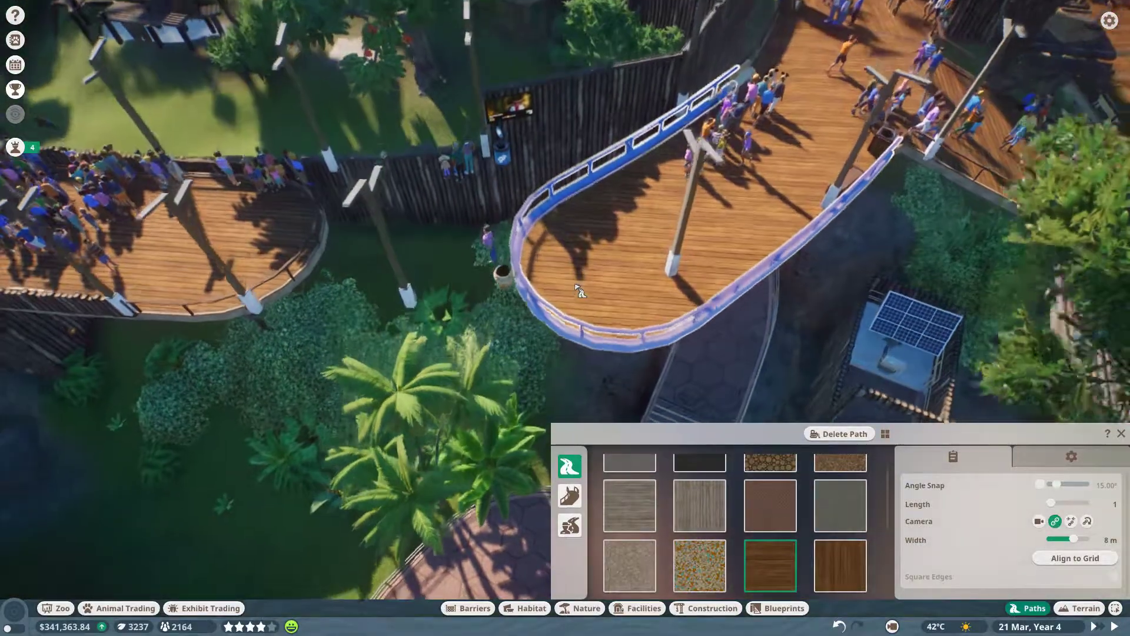
# Step: Inspect the curved wooden deck from overhead and angled views toward the thatched hut
pyautogui.press('e')
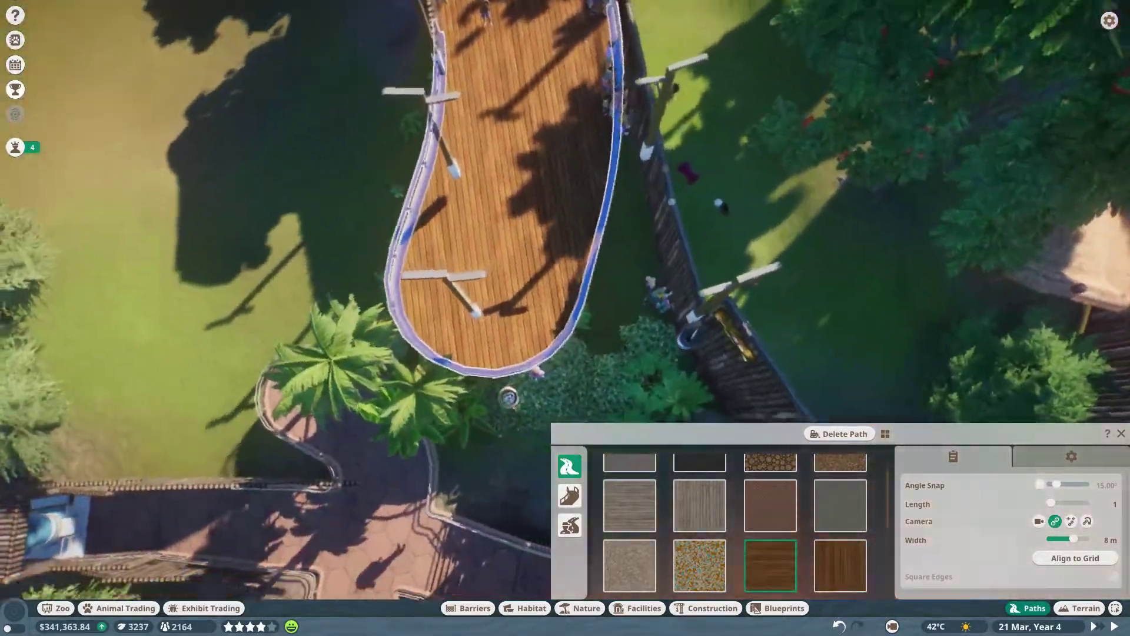
pyautogui.press('e')
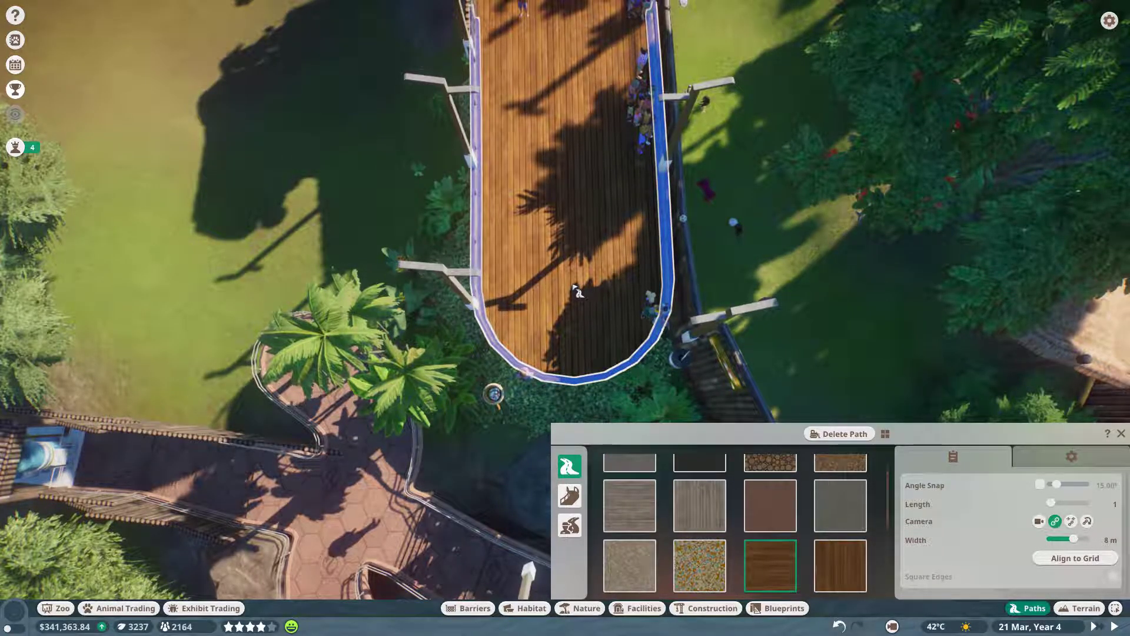
pyautogui.press('e')
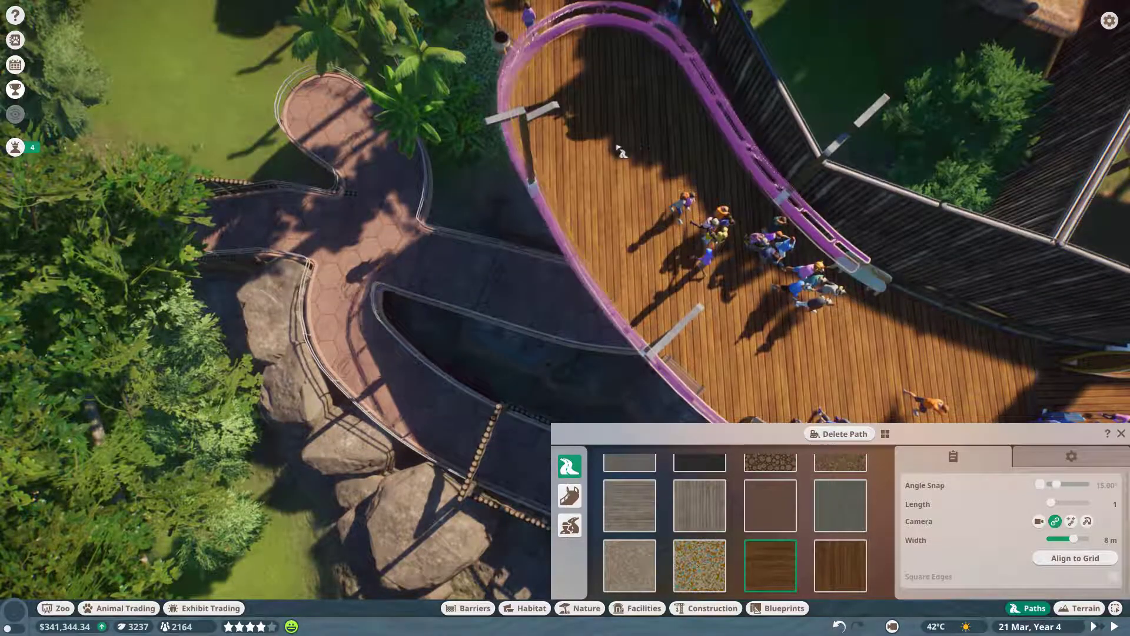
pyautogui.press('s')
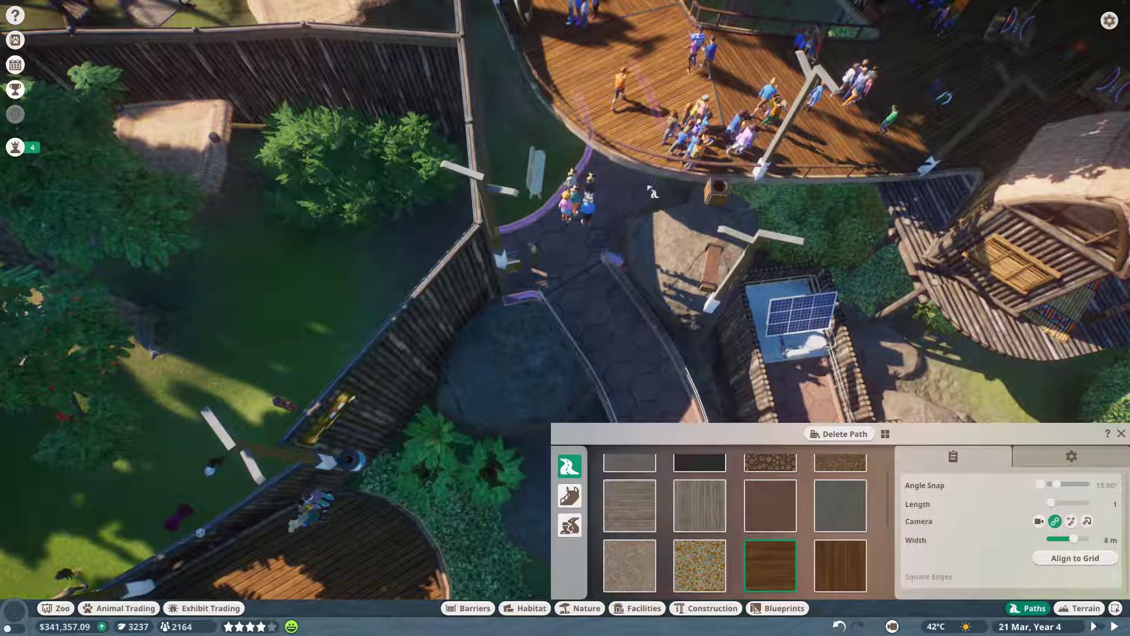
pyautogui.press('q')
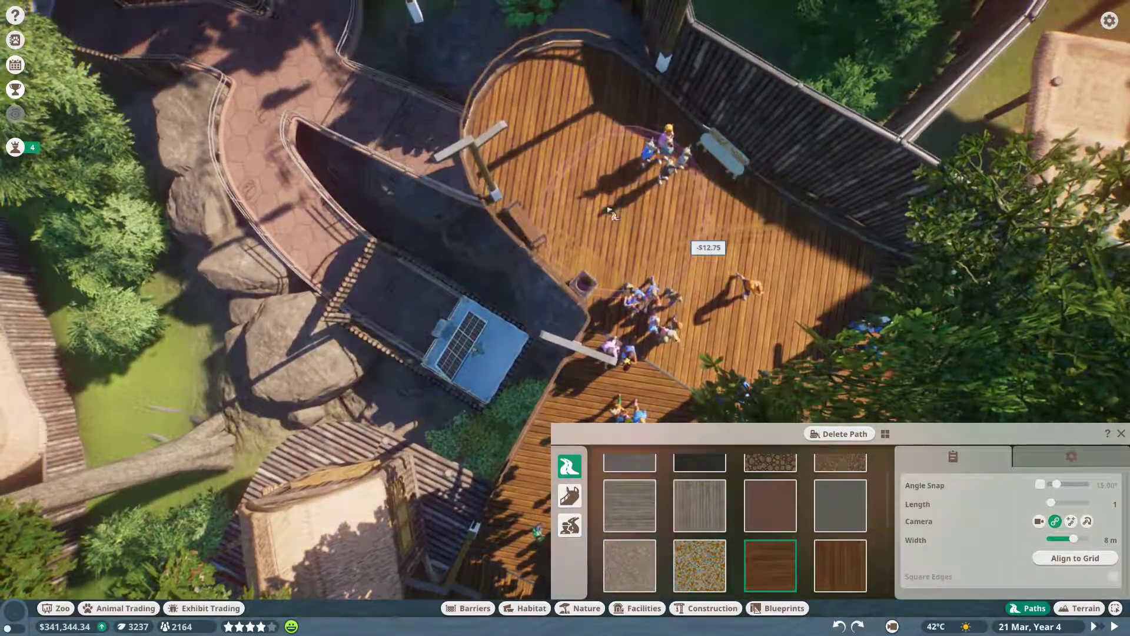
pyautogui.press('w')
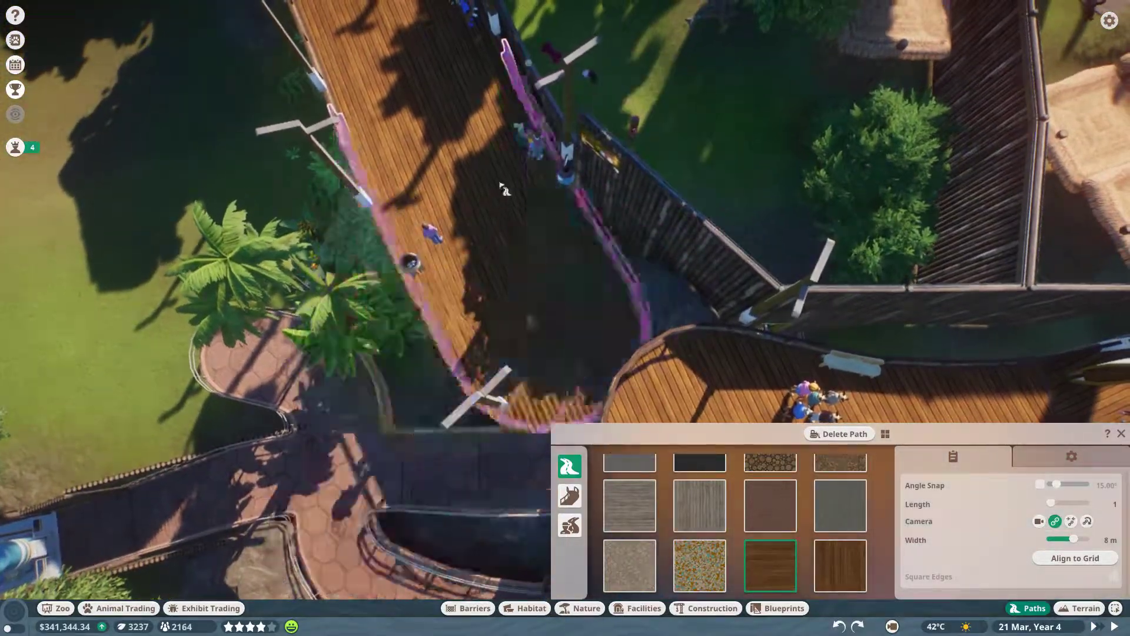
pyautogui.press('q')
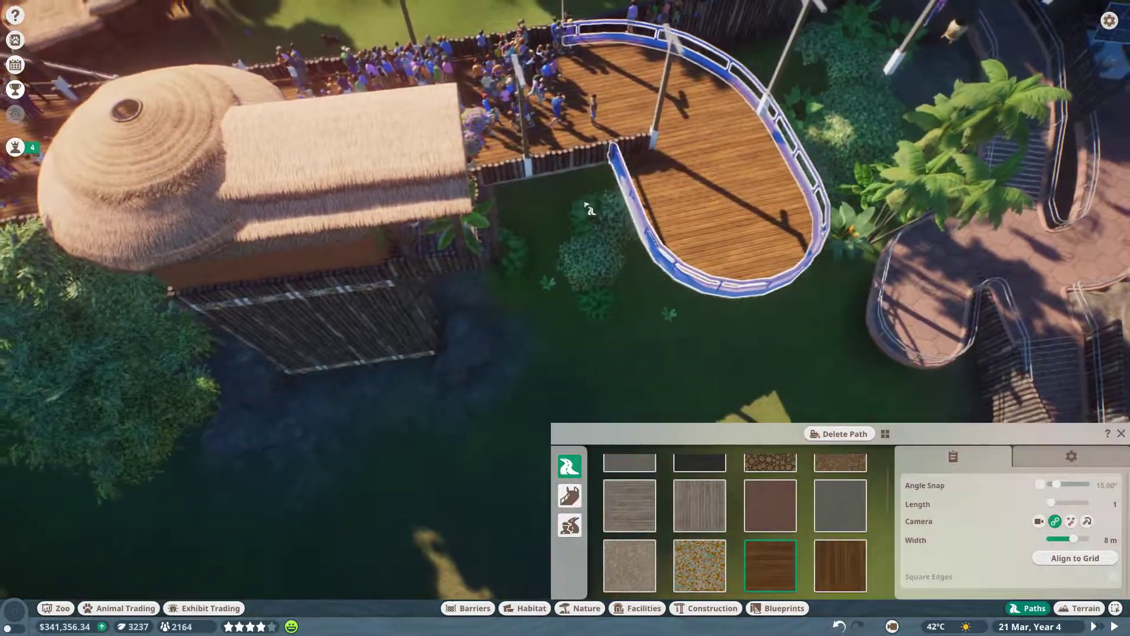
pyautogui.press('d')
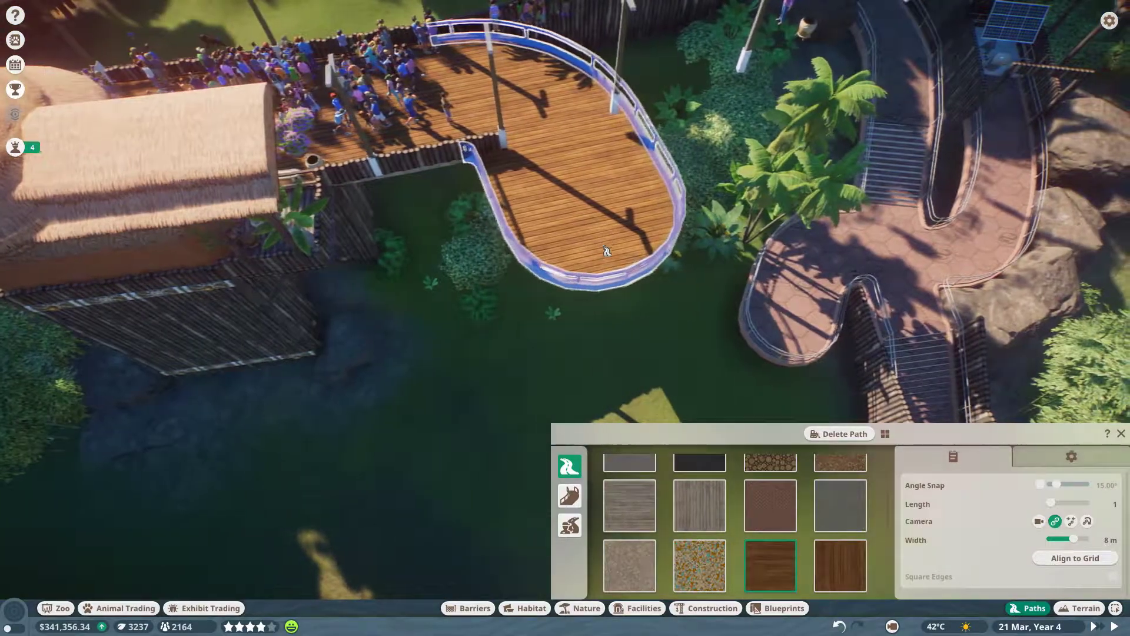
pyautogui.press('s')
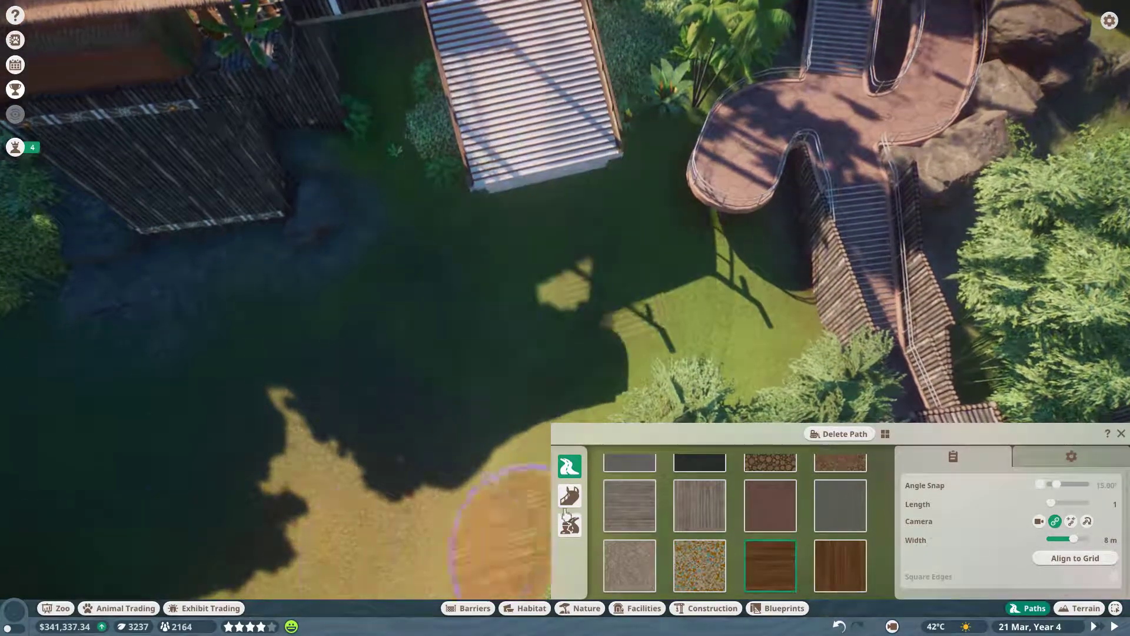
pyautogui.scroll(2, 715, 430)
# Step: Place two wide wooden path sections between the curved deck and the fence
pyautogui.press('w')
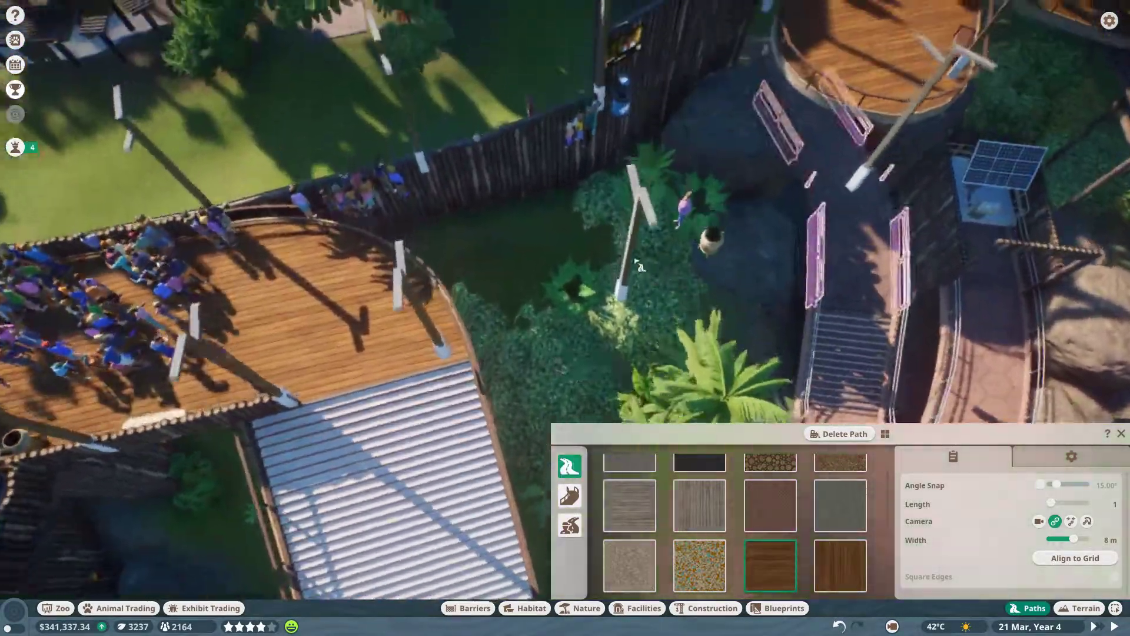
pyautogui.click(497, 319)
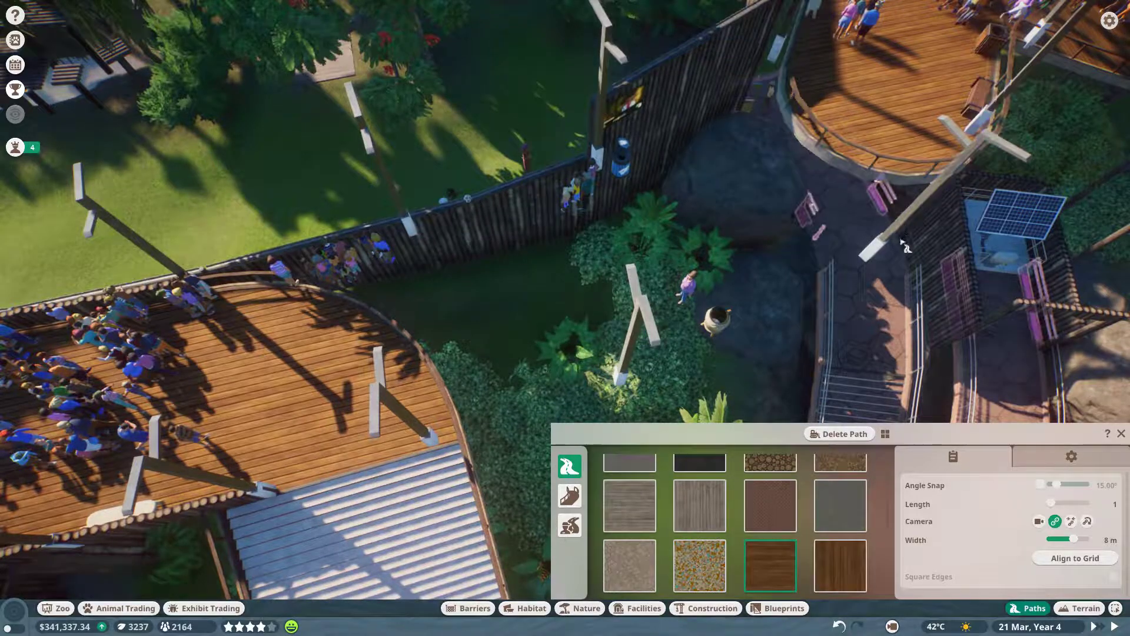
pyautogui.press('w')
pyautogui.press('q')
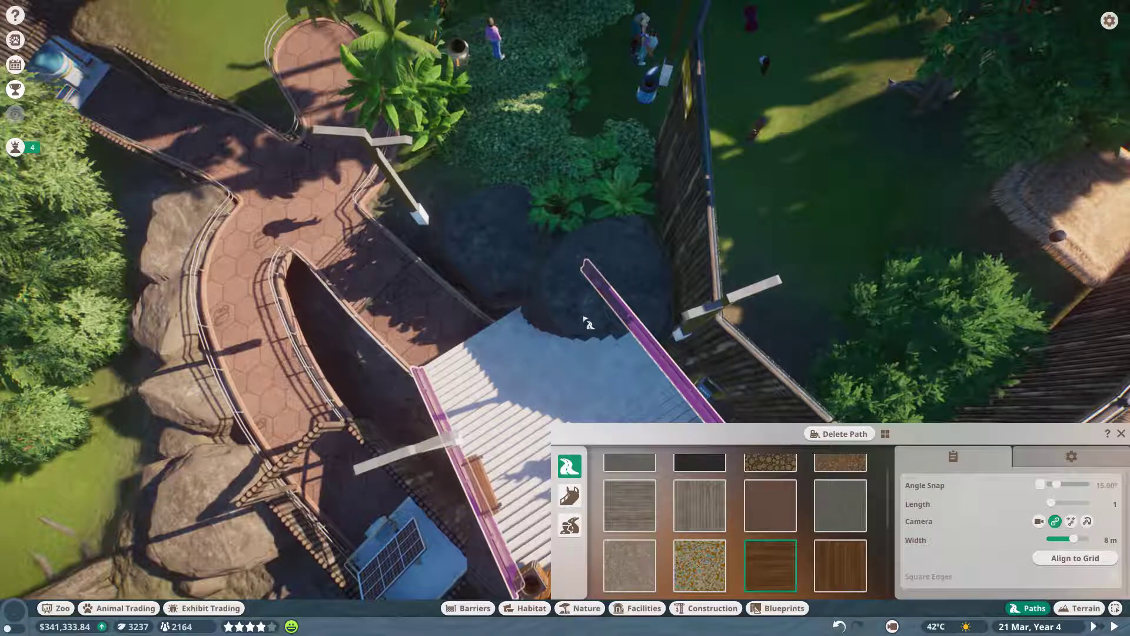
pyautogui.click(587, 324)
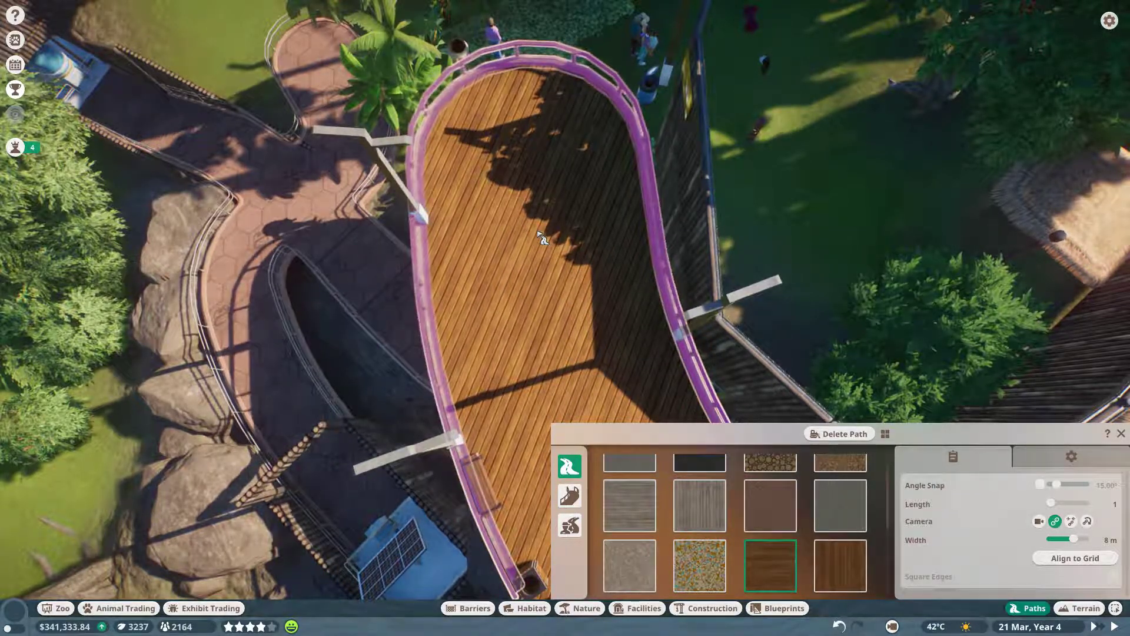
# Step: Survey the new sections from low and high views over the deck
pyautogui.press('w')
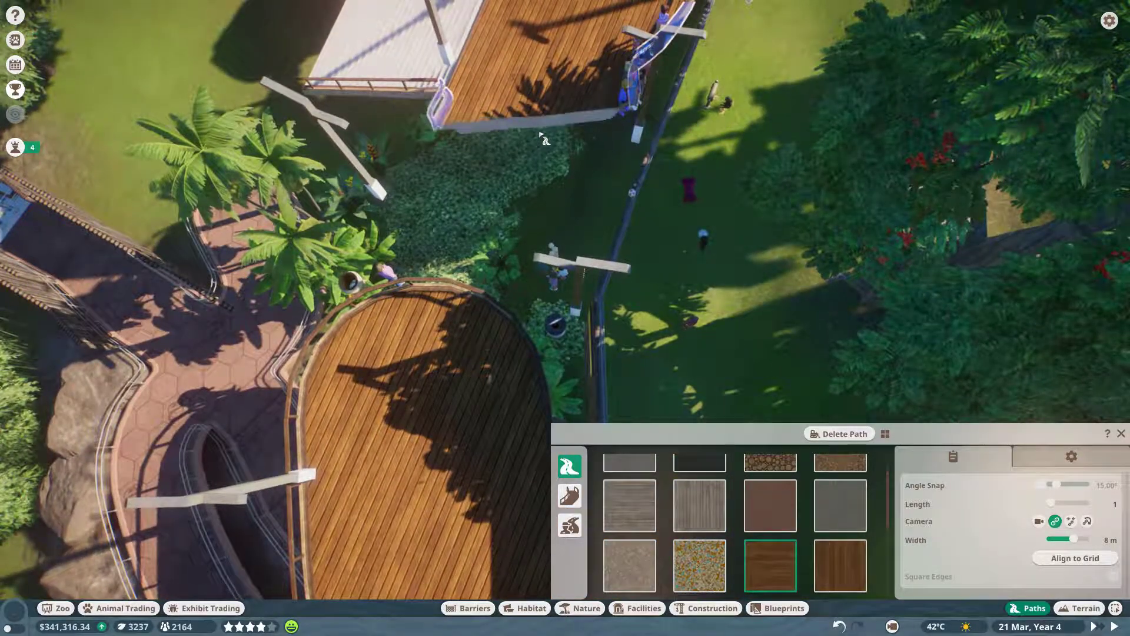
pyautogui.press('s')
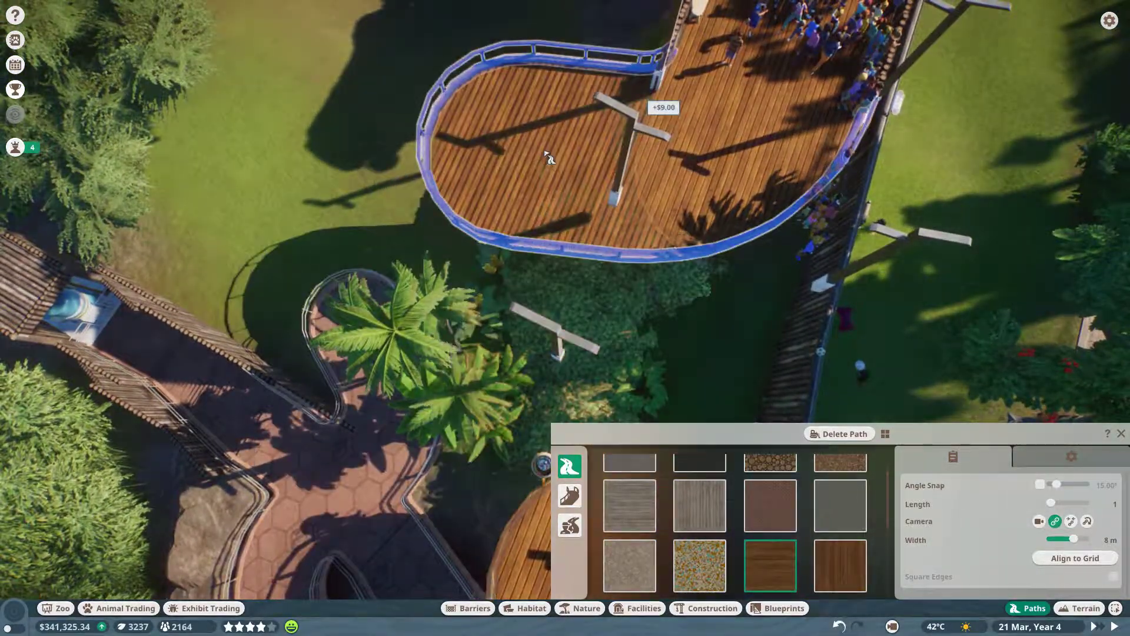
pyautogui.press('s')
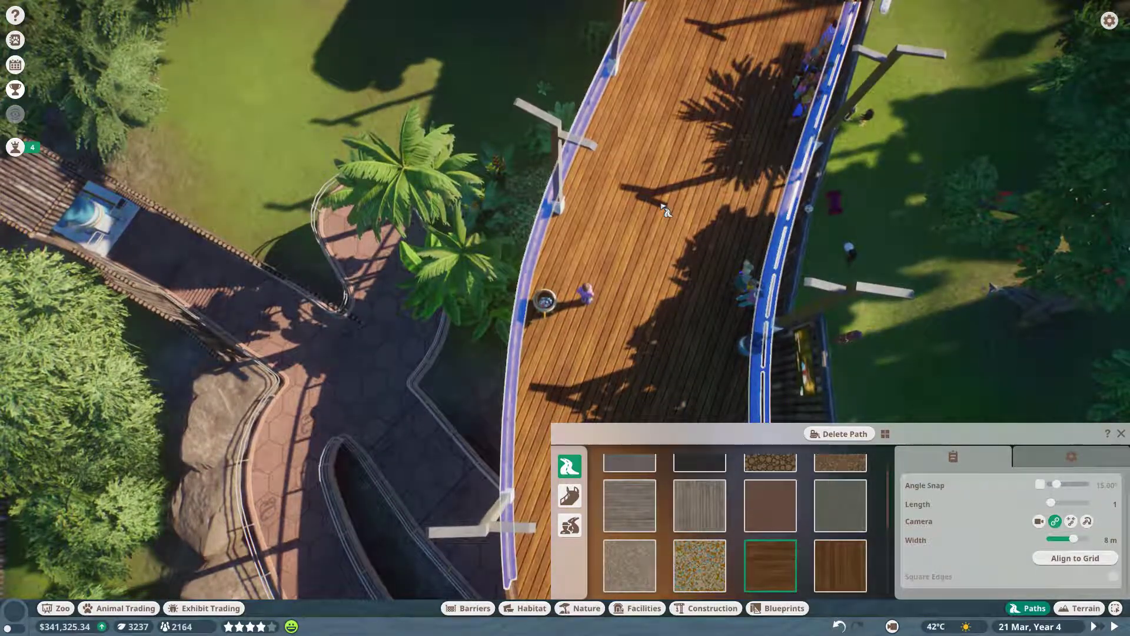
pyautogui.press('s')
pyautogui.press('w')
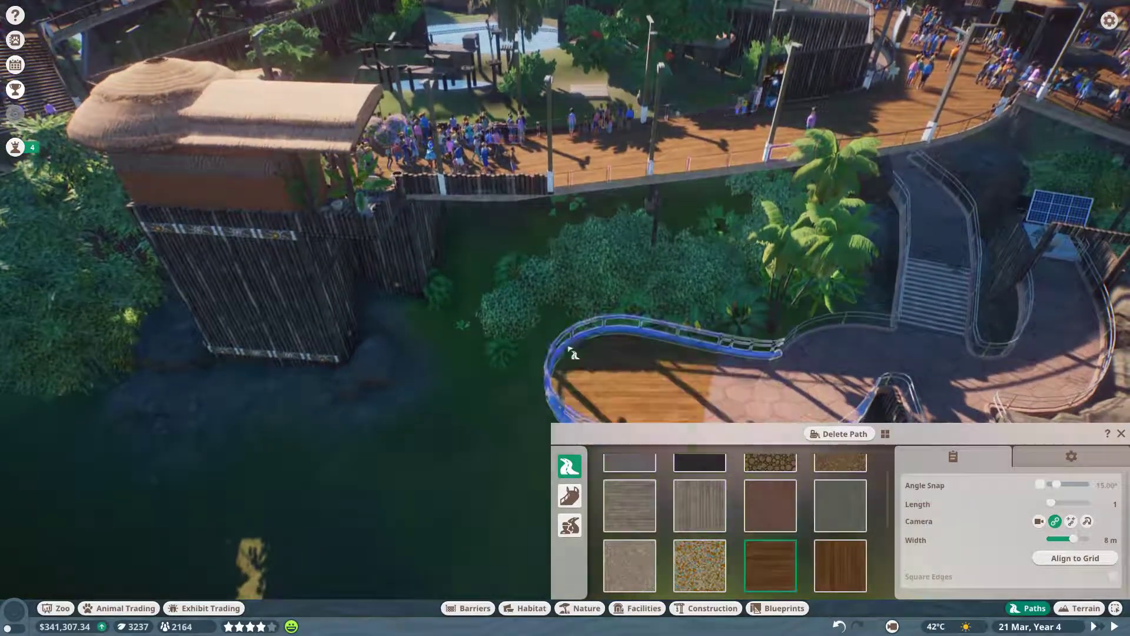
pyautogui.press('s')
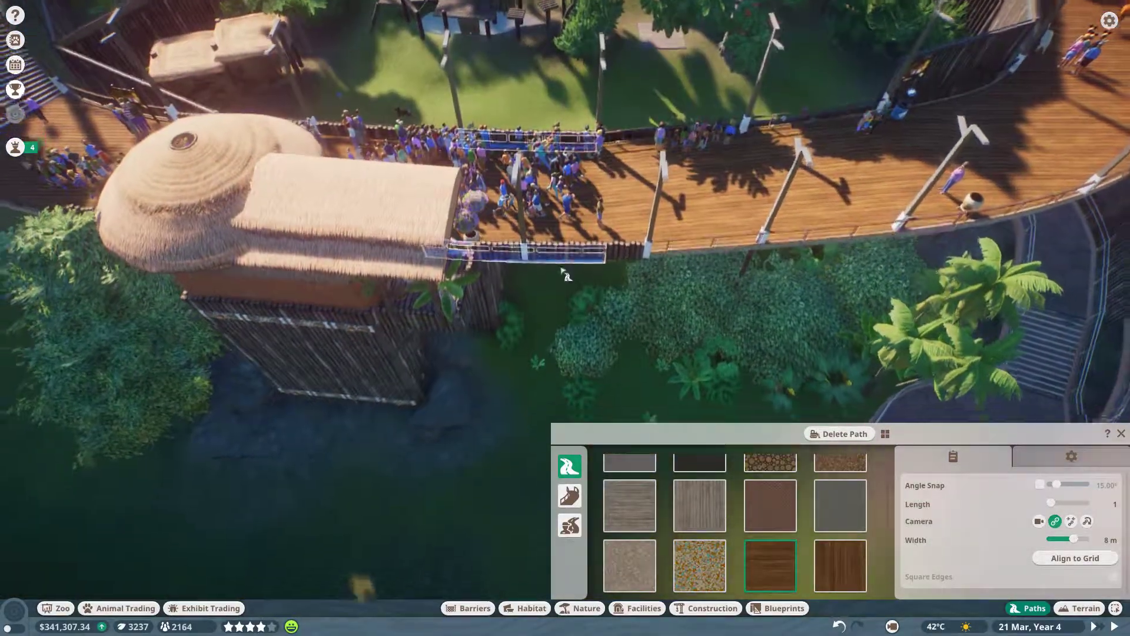
pyautogui.scroll(5, 617, 261)
# Step: Check the deck's fence section details, then dismiss them
pyautogui.press('Escape')
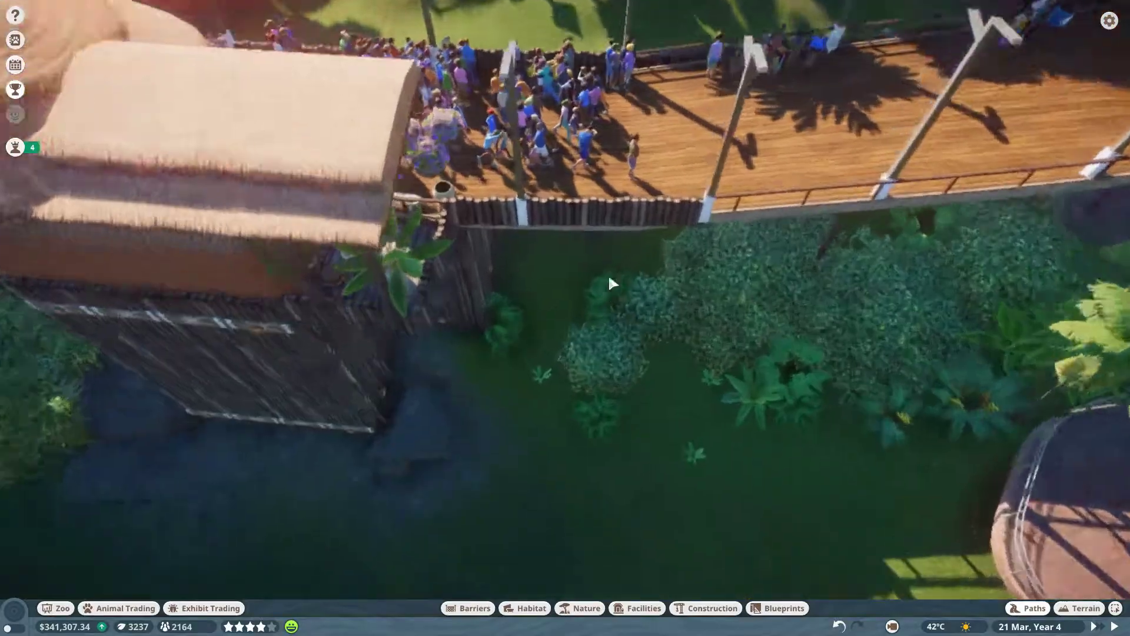
pyautogui.click(653, 197)
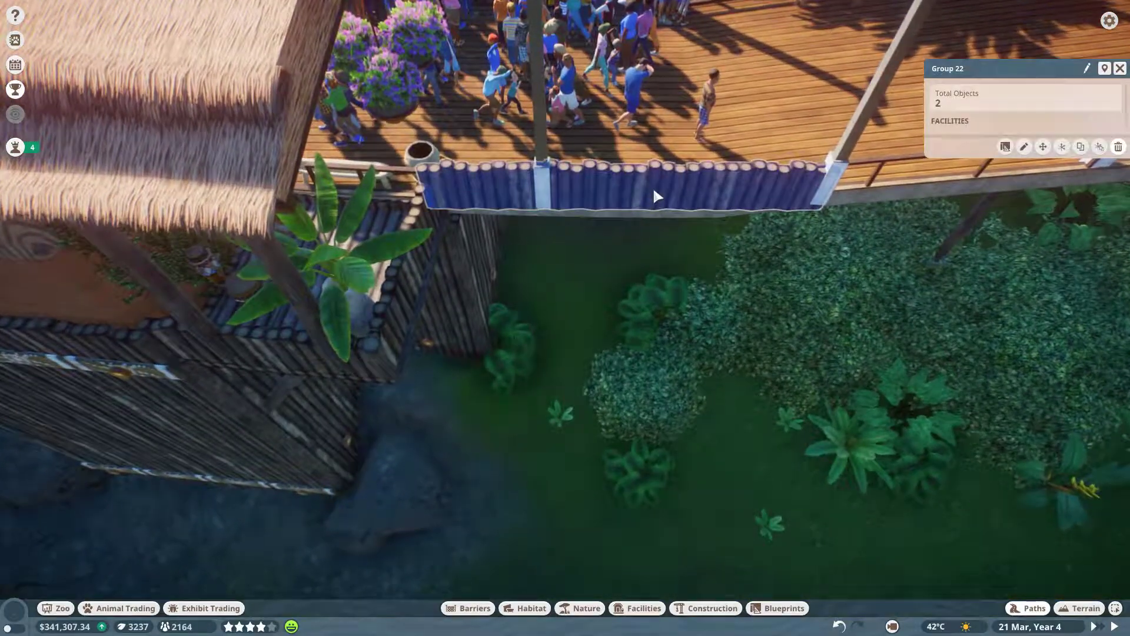
pyautogui.press('Escape')
pyautogui.scroll(-2, 653, 196)
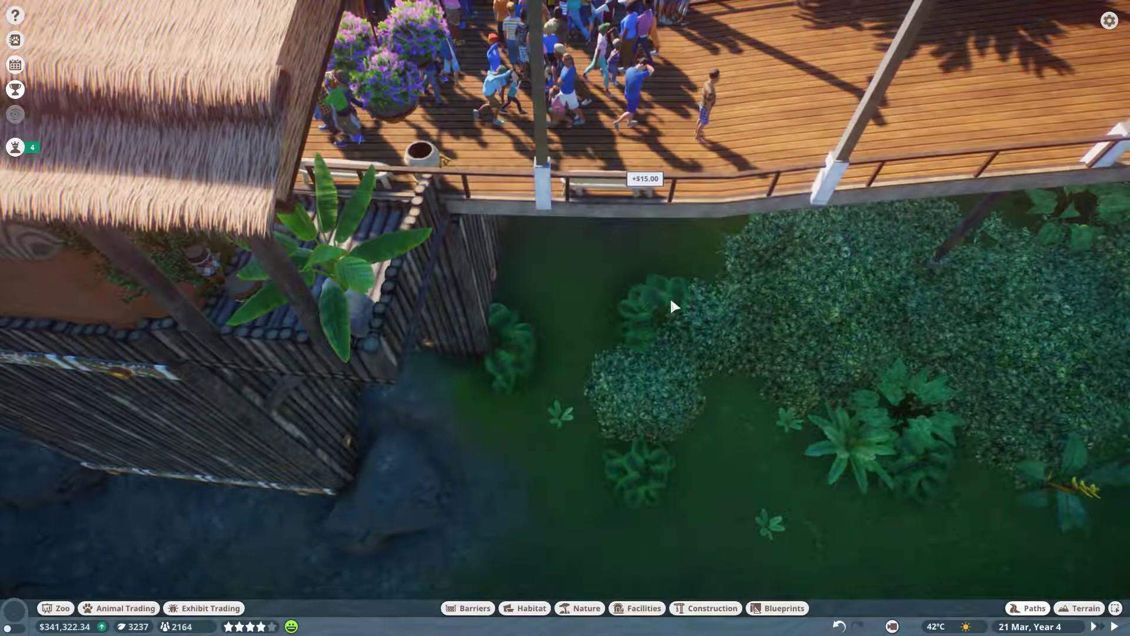
pyautogui.scroll(-3, 670, 296)
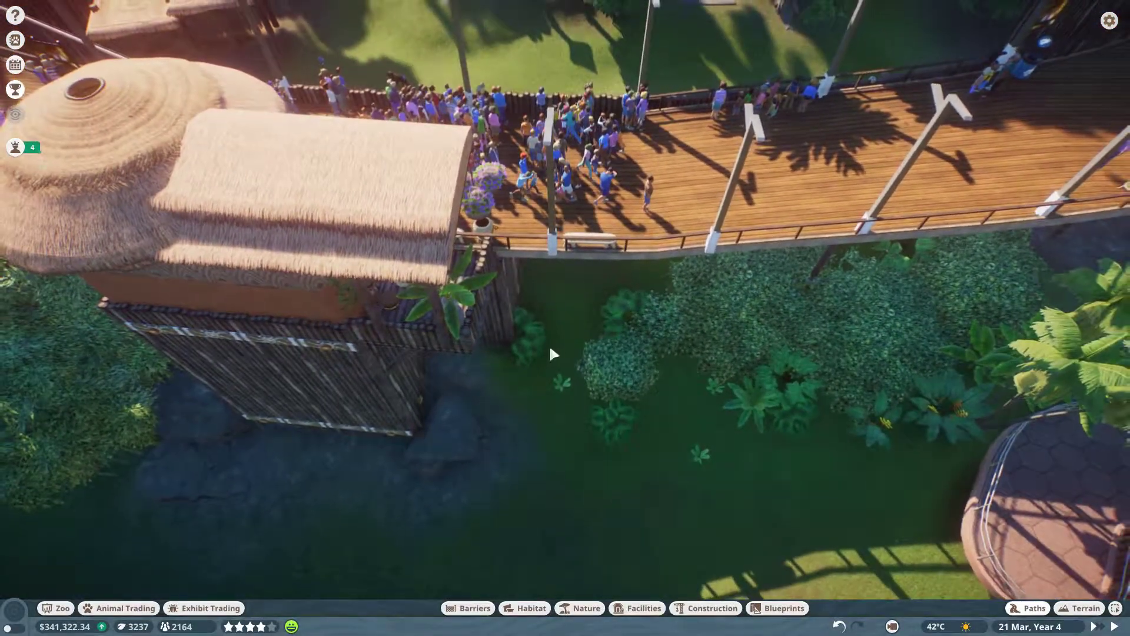
pyautogui.press('a')
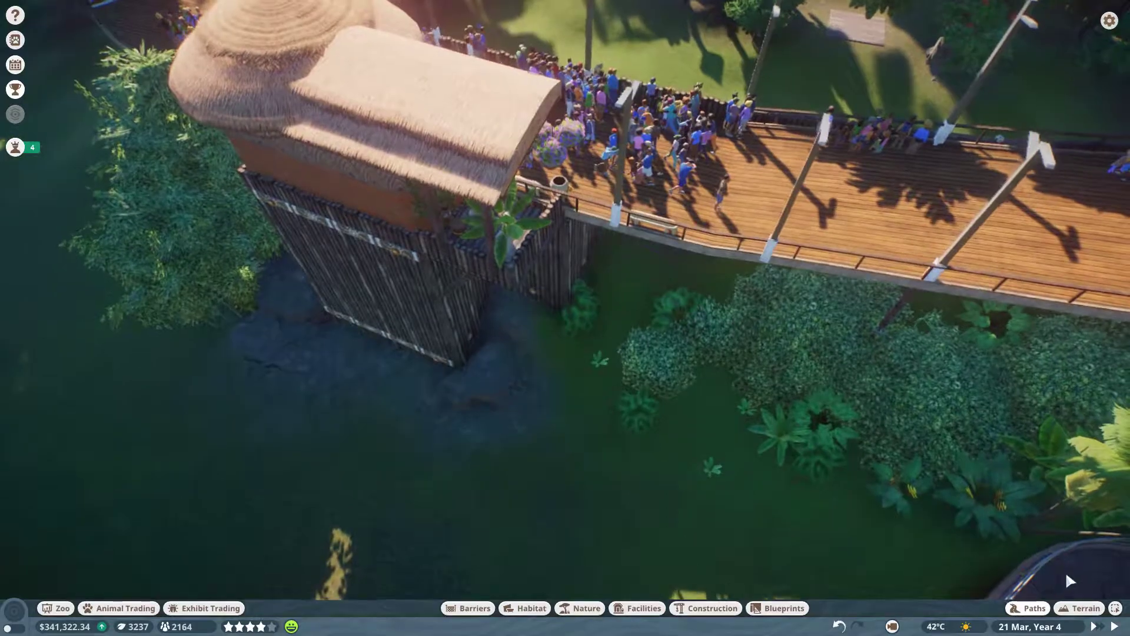
# Step: Draw stairs from the deck edge onto the grass and place a grid-aligned rectangular platform
pyautogui.press('p')
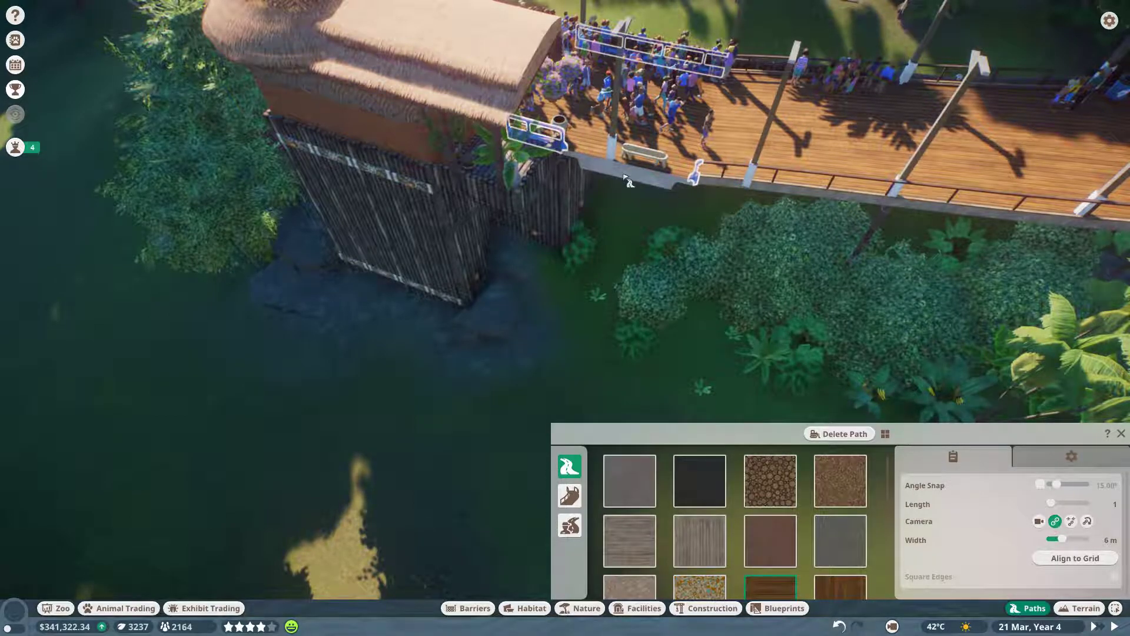
pyautogui.click(608, 230)
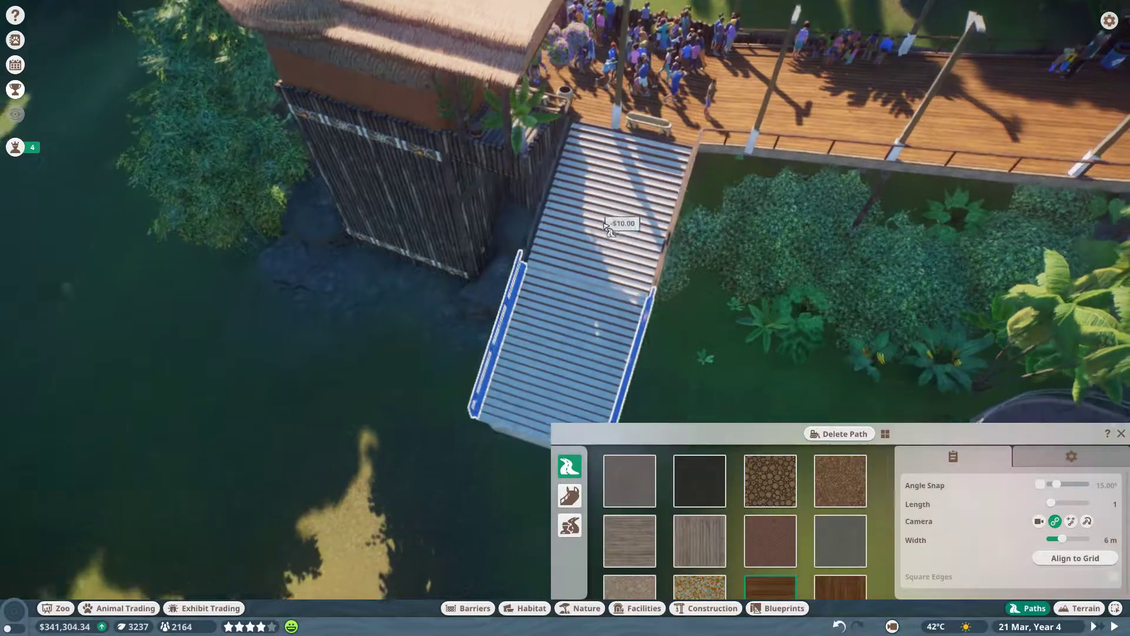
pyautogui.press('s')
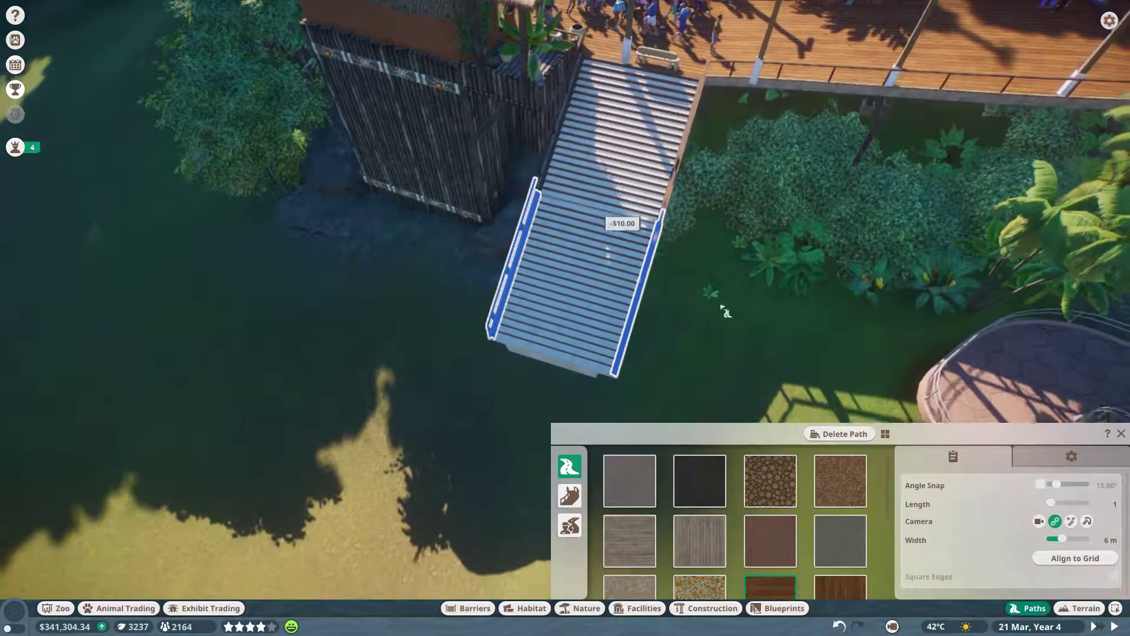
pyautogui.scroll(5, 658, 323)
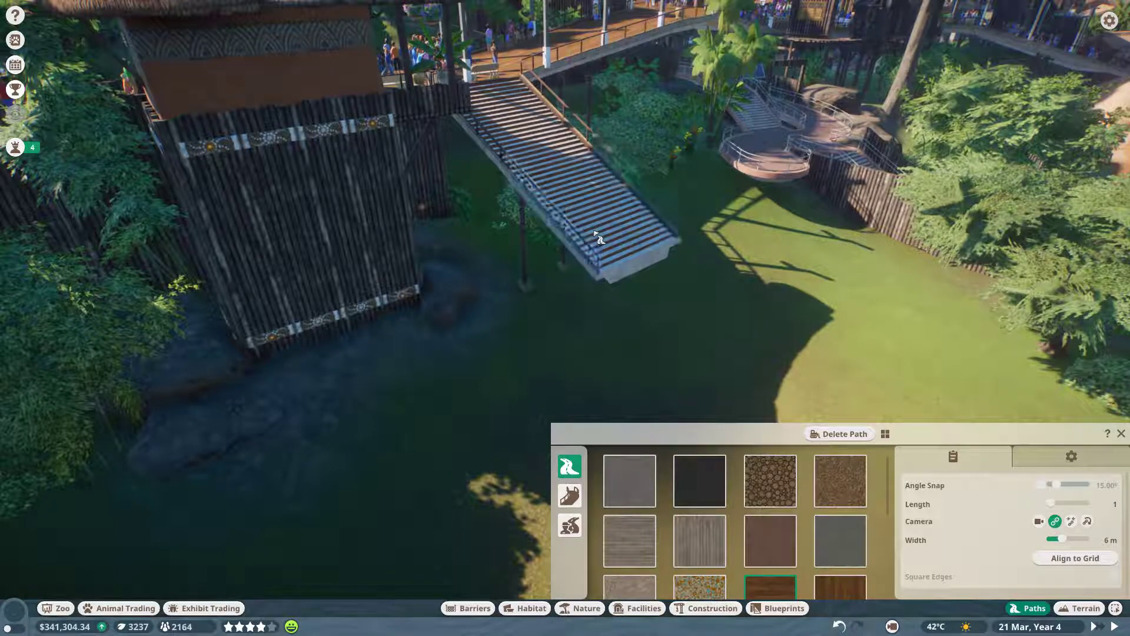
pyautogui.press('s')
pyautogui.click(601, 248)
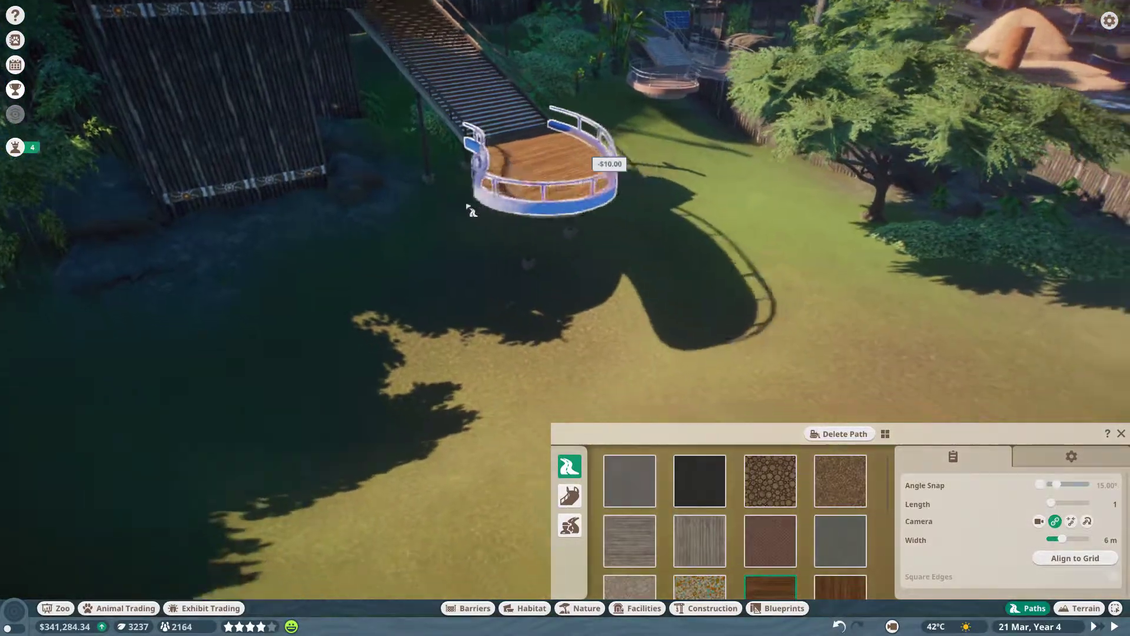
pyautogui.scroll(-5, 460, 208)
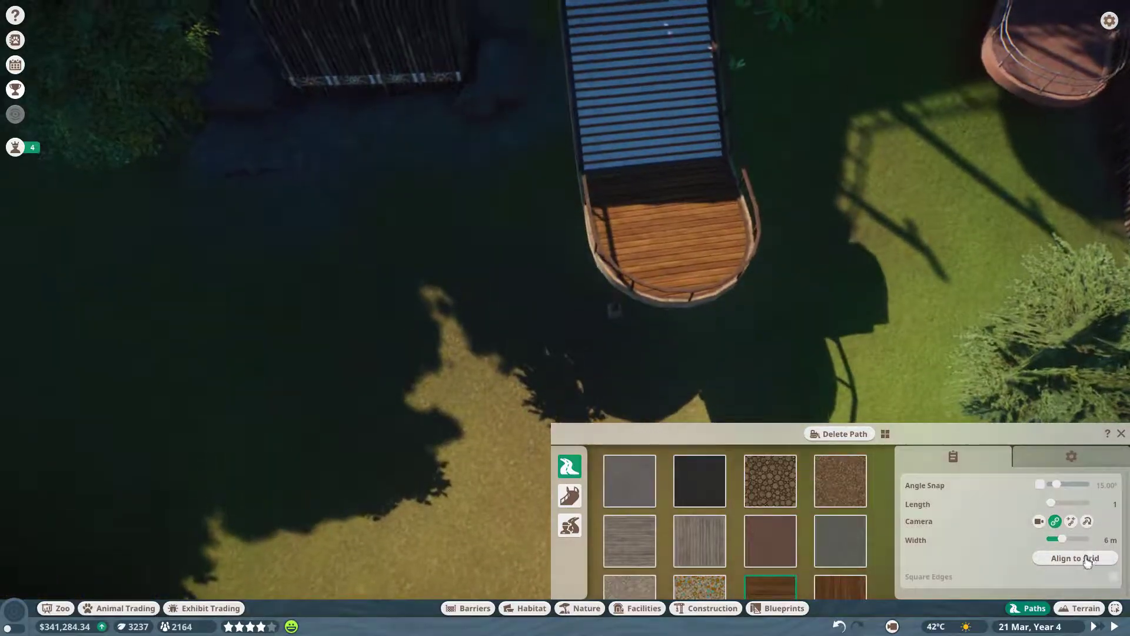
pyautogui.click(1087, 563)
pyautogui.scroll(3, 669, 254)
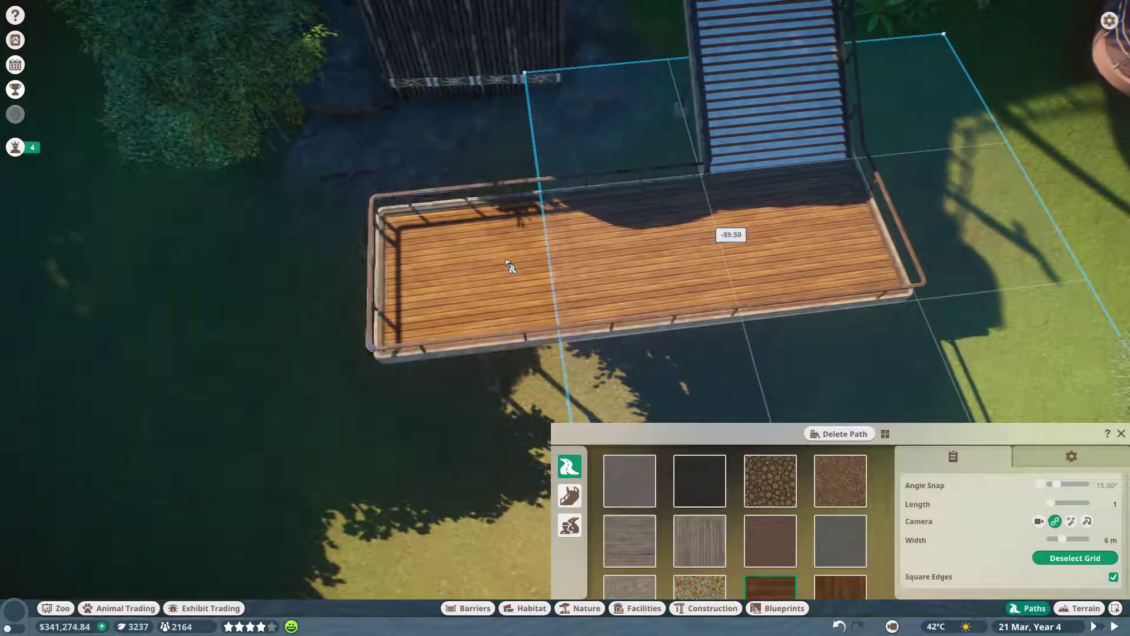
pyautogui.click(395, 255)
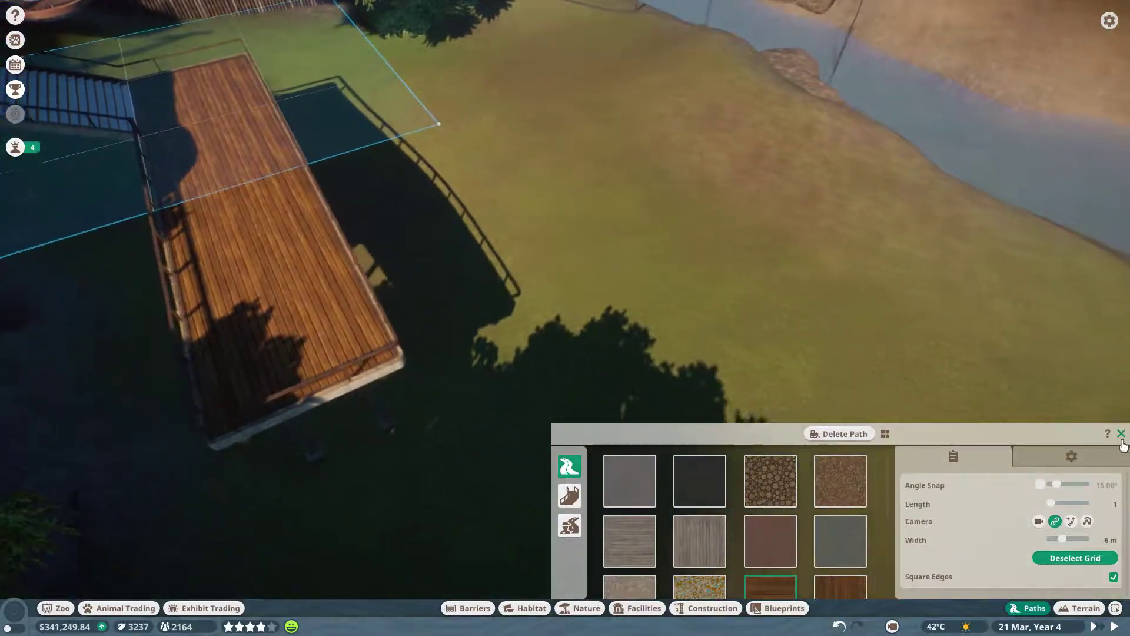
# Step: Exit path building and delete the stair-top lamp post and bench
pyautogui.click(1120, 434)
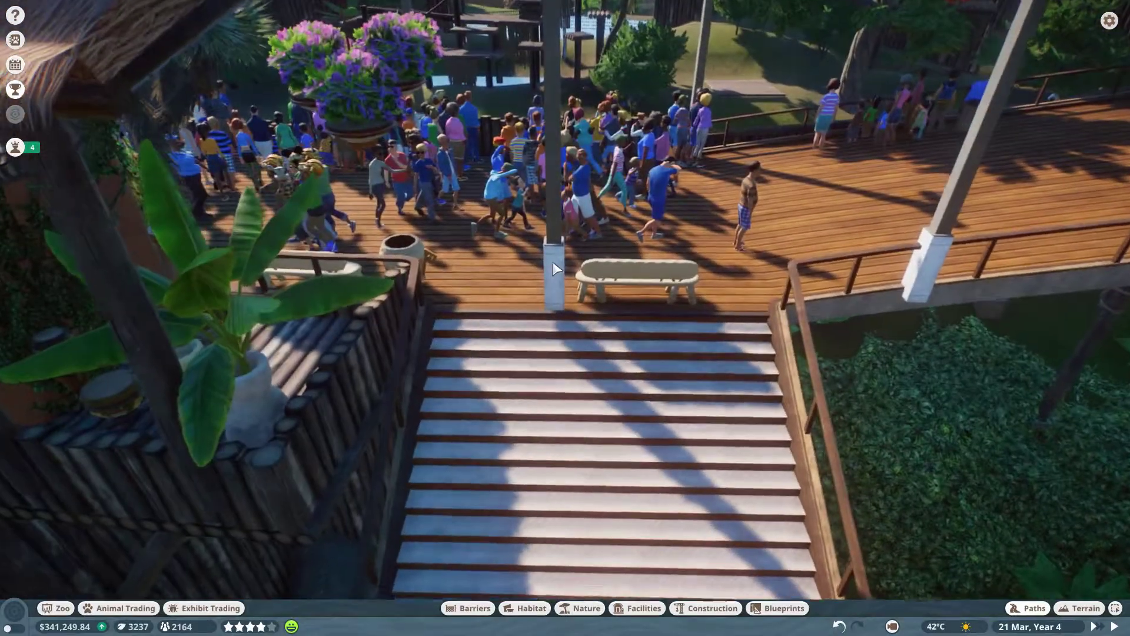
pyautogui.click(553, 258)
pyautogui.press('Delete')
pyautogui.click(641, 279)
pyautogui.press('Delete')
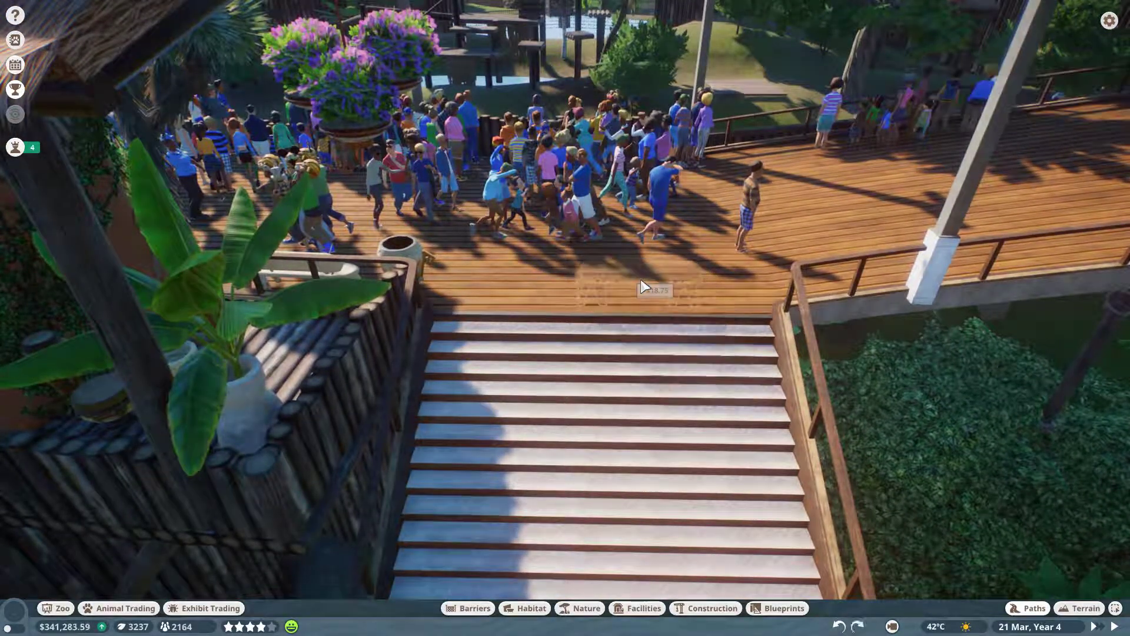
pyautogui.press('s')
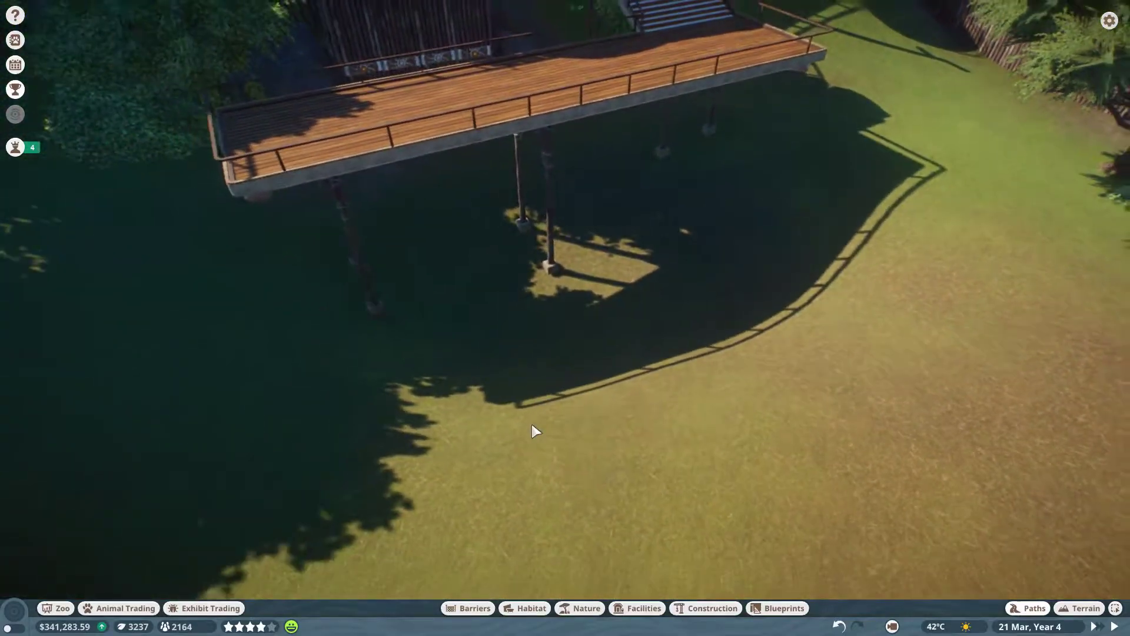
pyautogui.scroll(5, 539, 424)
pyautogui.scroll(-5, 547, 421)
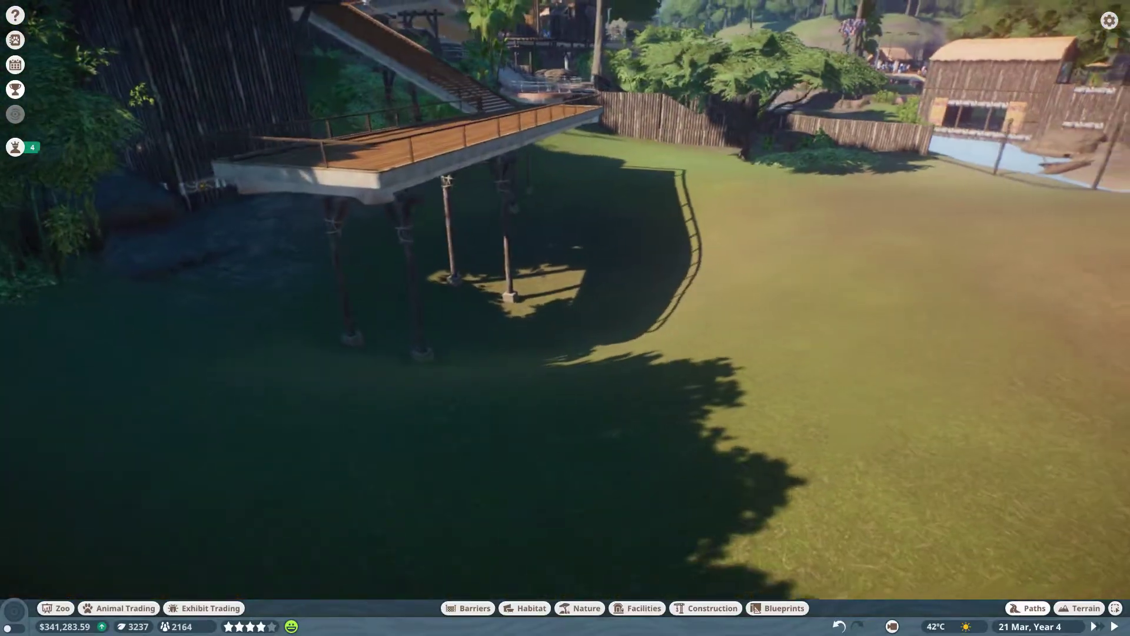
pyautogui.press('q')
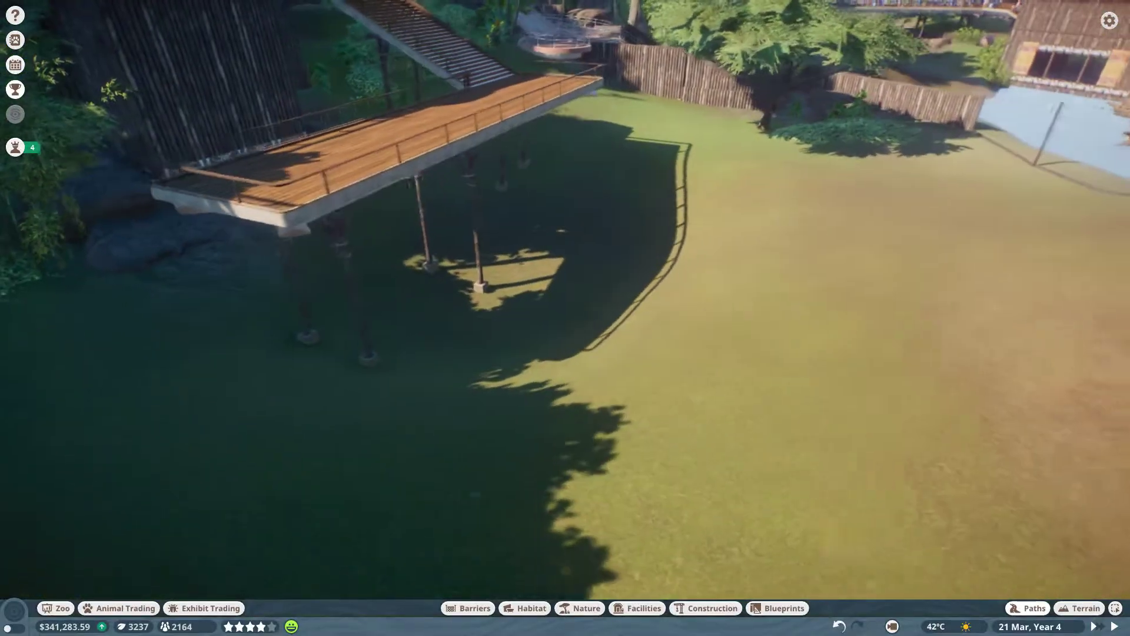
# Step: Lower the ground beside and beneath the wooden deck, including around its supports
pyautogui.press('t')
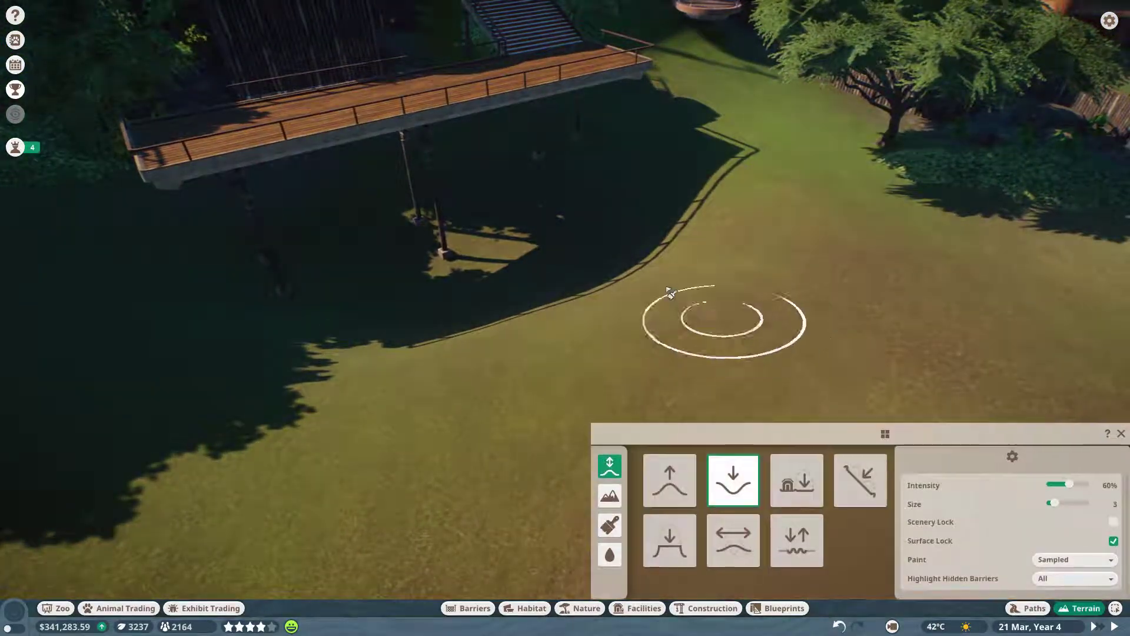
pyautogui.scroll(3, 642, 323)
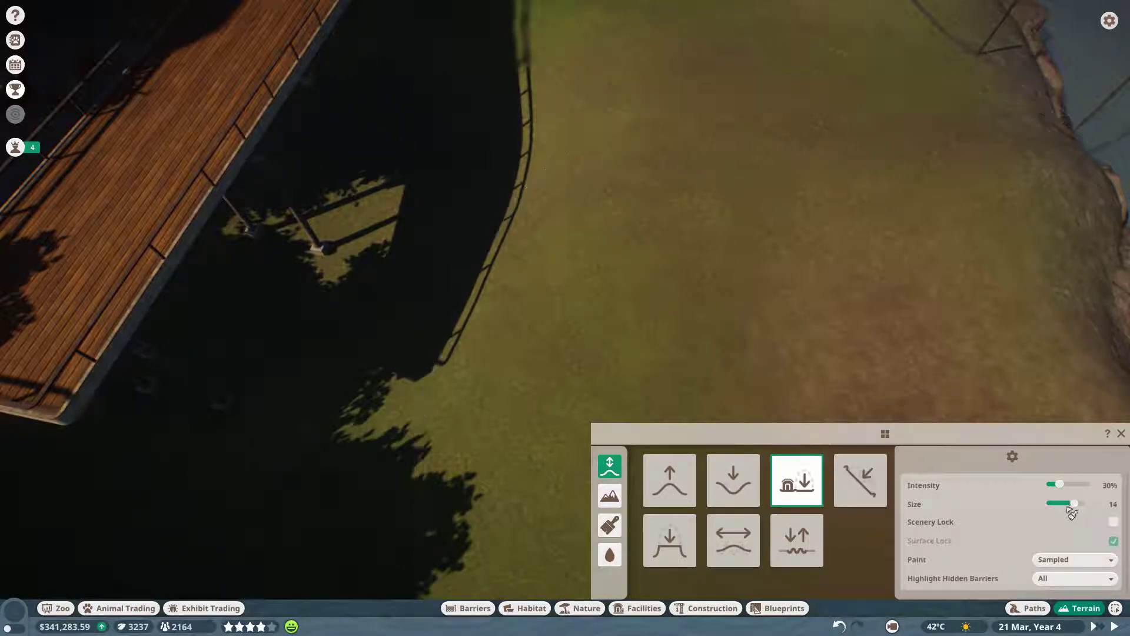
pyautogui.press('a')
pyautogui.moveTo(548, 240)
pyautogui.mouseDown()
pyautogui.moveTo(645, 267)
pyautogui.moveTo(762, 208)
pyautogui.mouseUp()
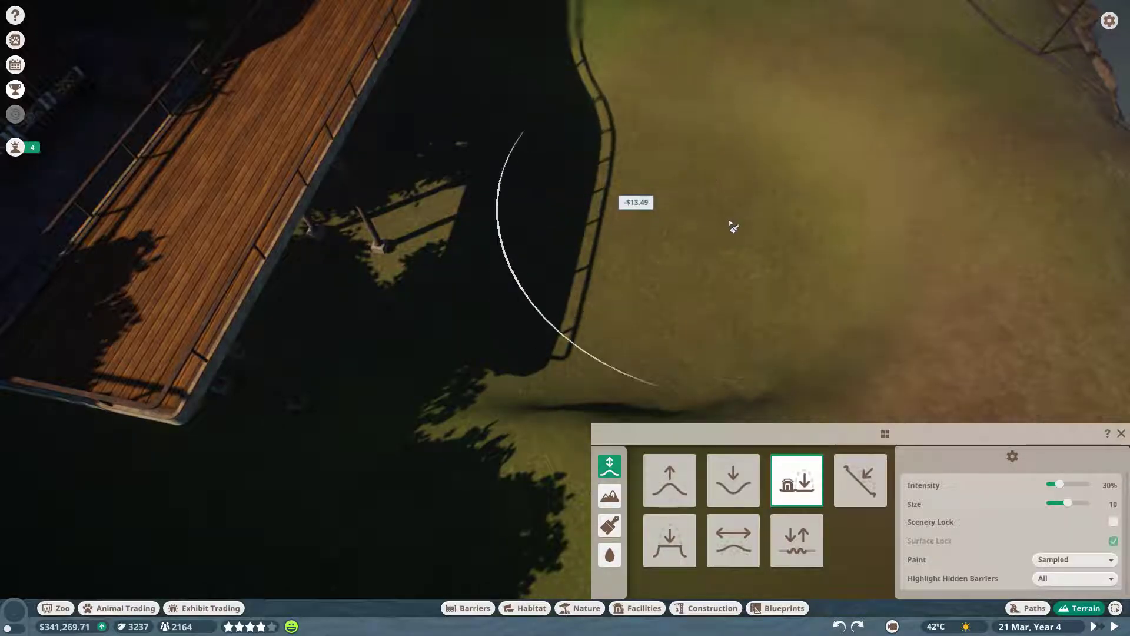
pyautogui.moveTo(733, 228); pyautogui.dragTo(479, 207)
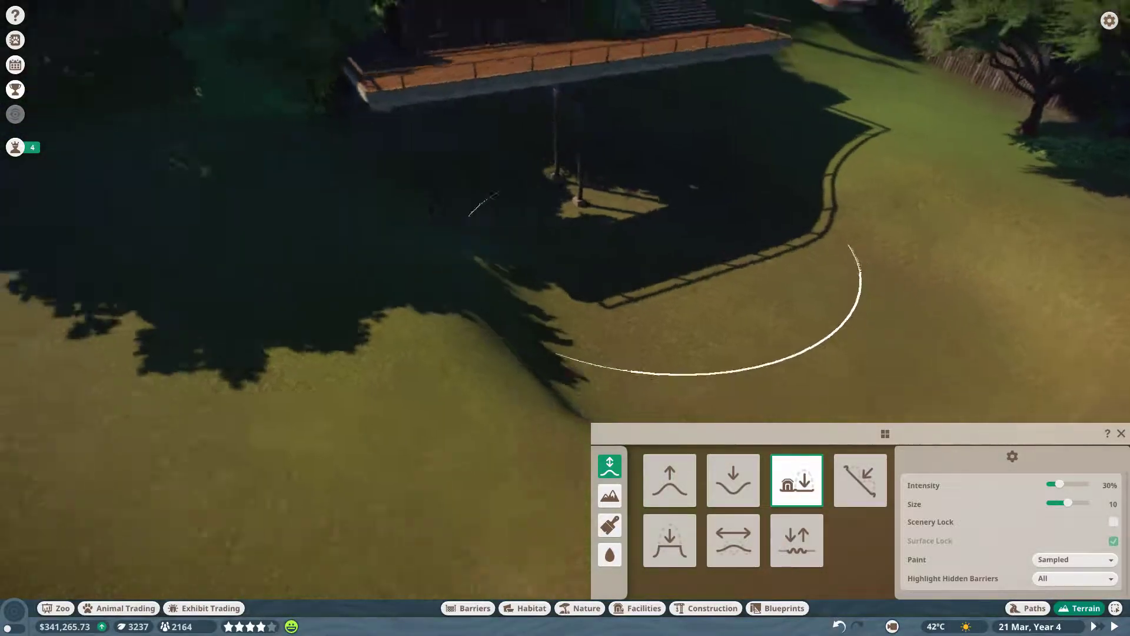
pyautogui.scroll(5, 797, 139)
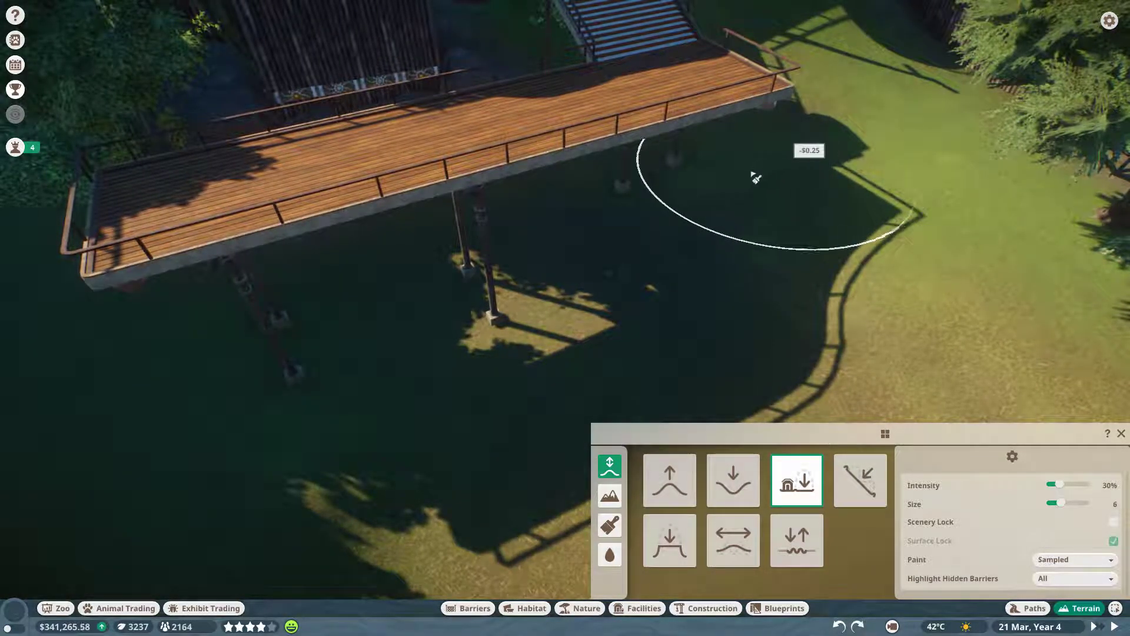
pyautogui.moveTo(592, 212); pyautogui.dragTo(423, 258)
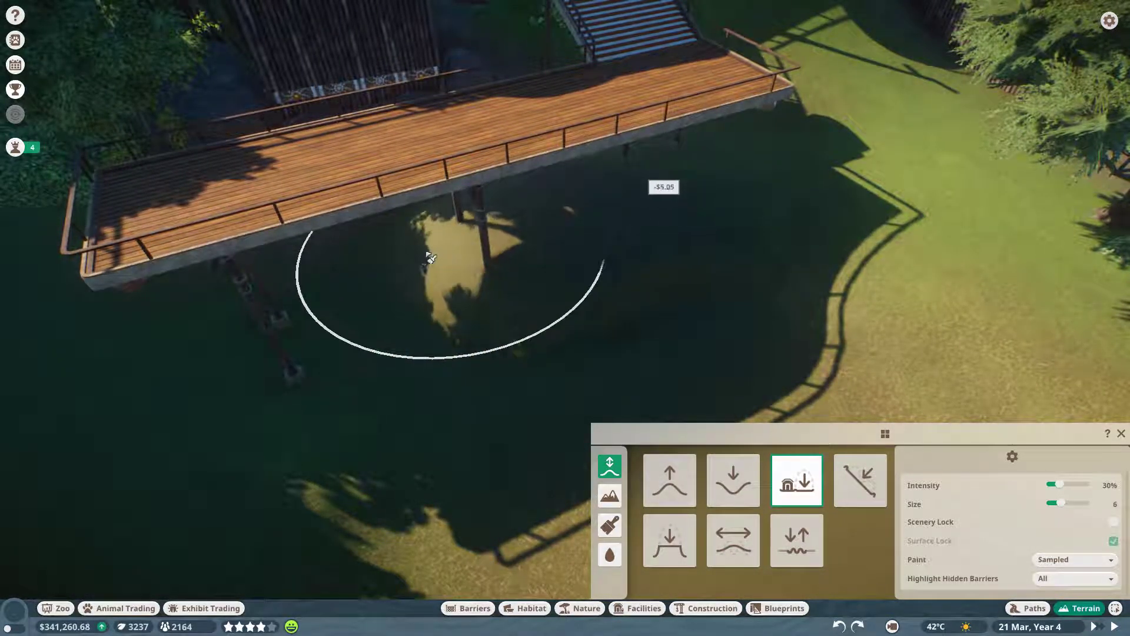
pyautogui.scroll(5, 299, 405)
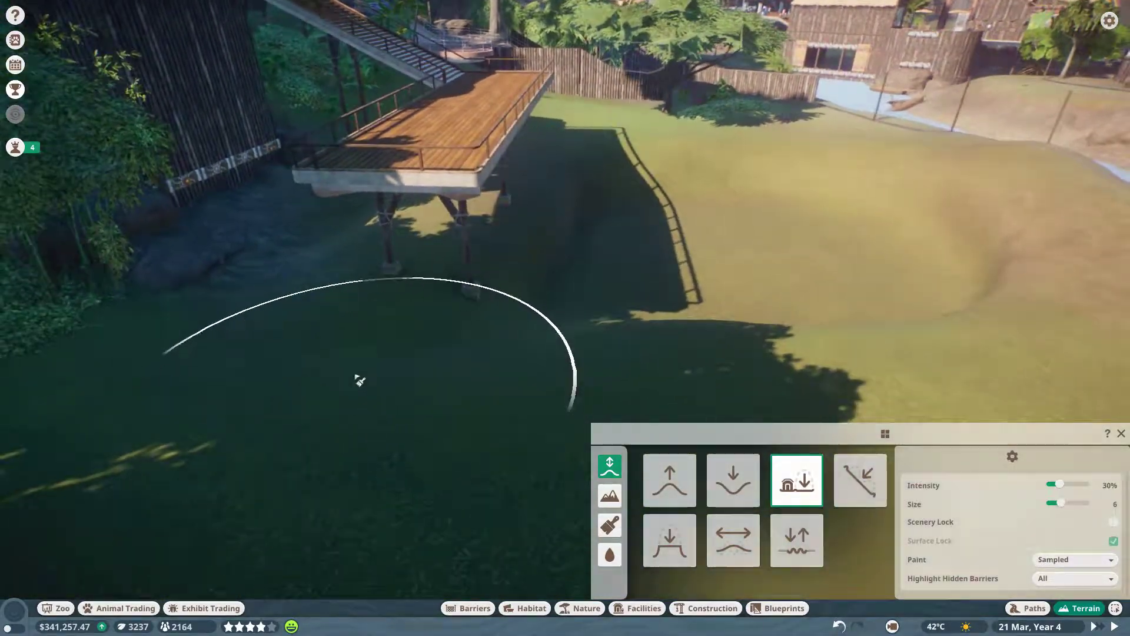
pyautogui.moveTo(359, 380); pyautogui.dragTo(409, 306)
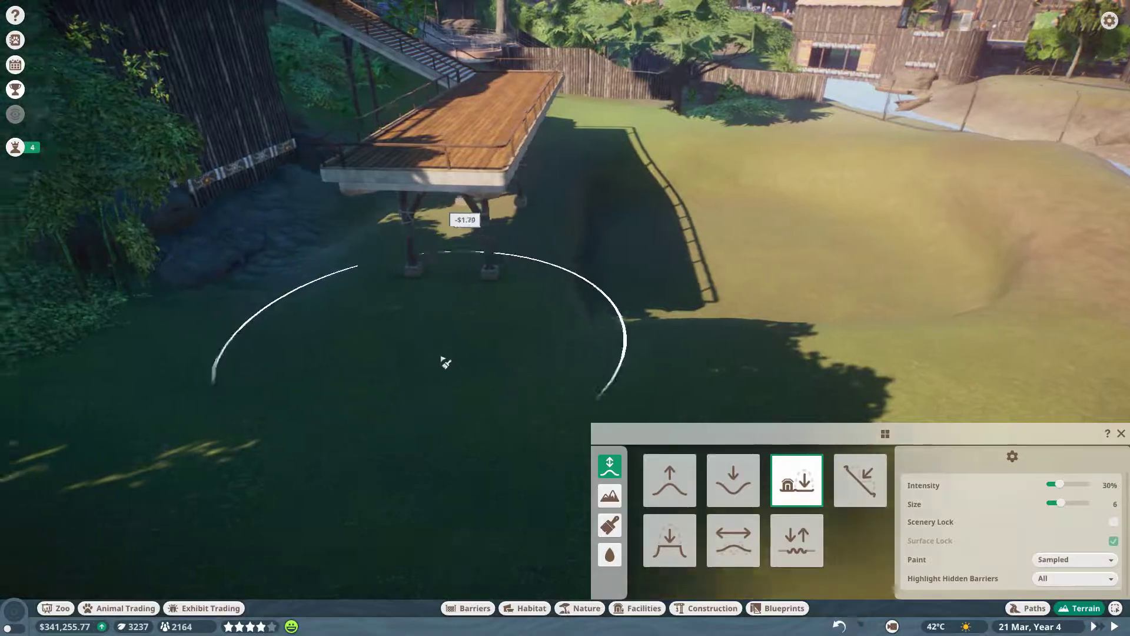
pyautogui.press('q')
pyautogui.moveTo(462, 397); pyautogui.dragTo(456, 252)
pyautogui.scroll(-3, 485, 190)
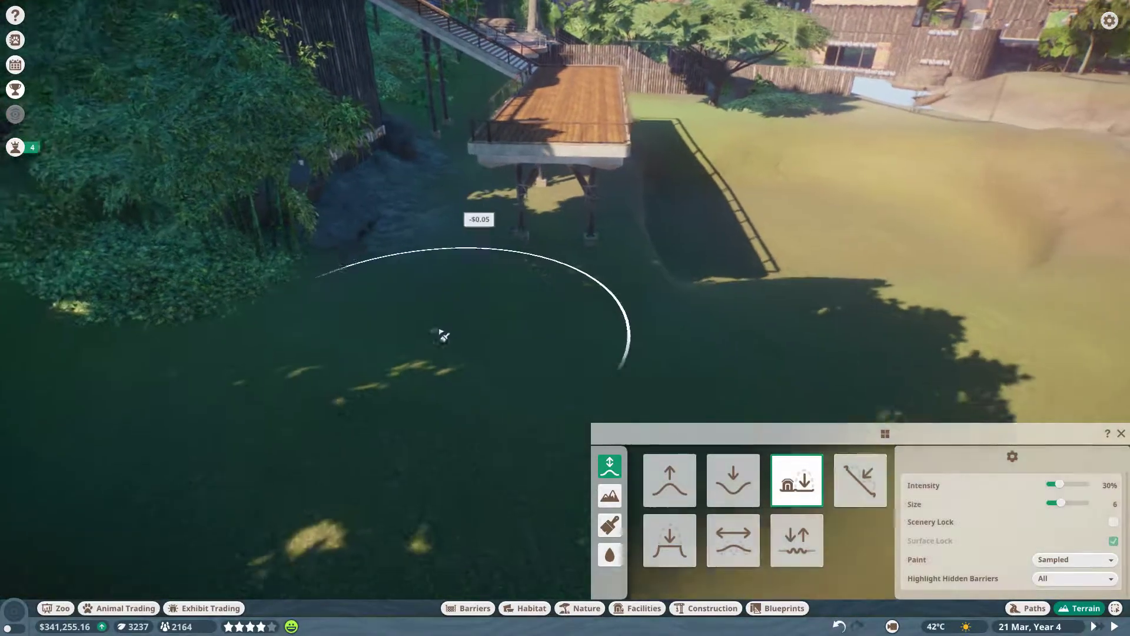
# Step: Smooth the ground crease and the slope toward the river at 100% brush intensity
pyautogui.click(732, 552)
pyautogui.press('w')
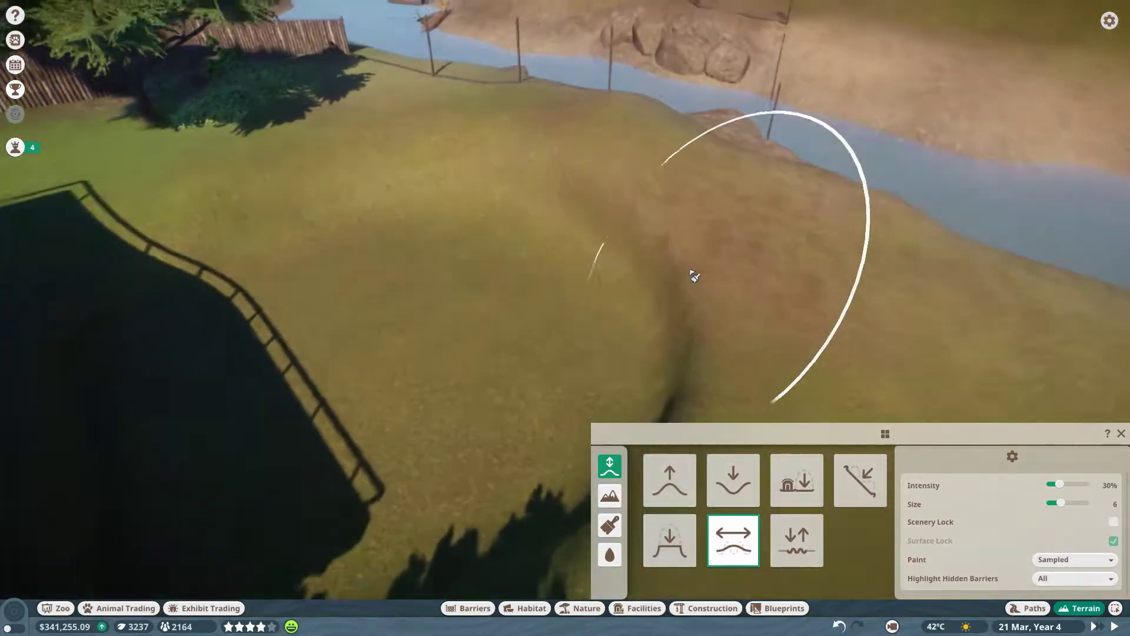
pyautogui.click(667, 292)
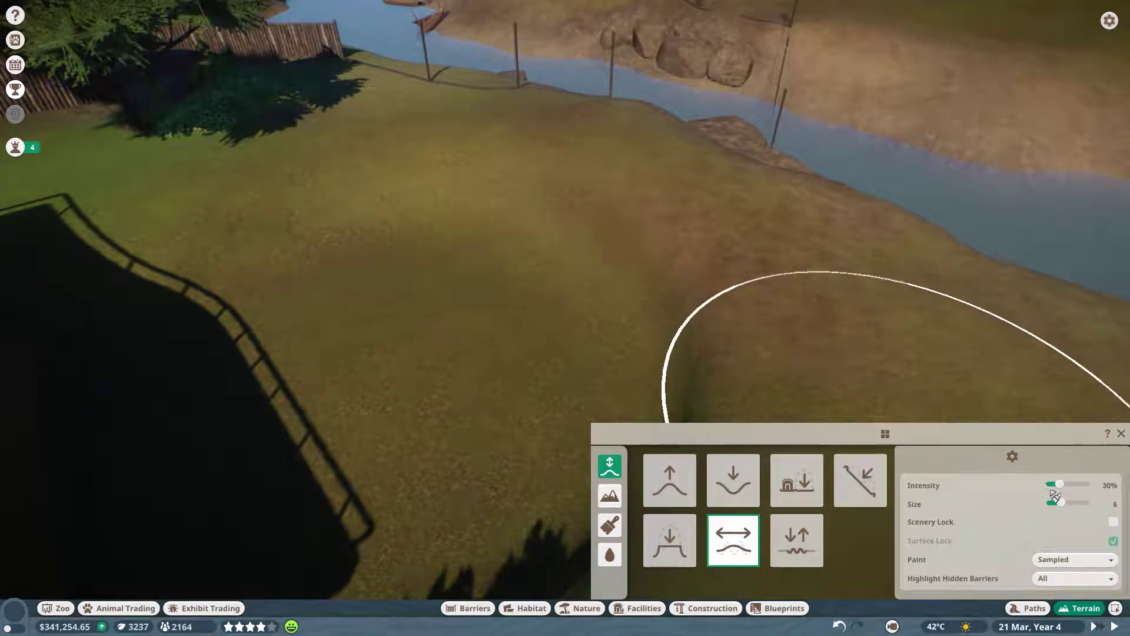
pyautogui.moveTo(1065, 492); pyautogui.dragTo(1086, 485)
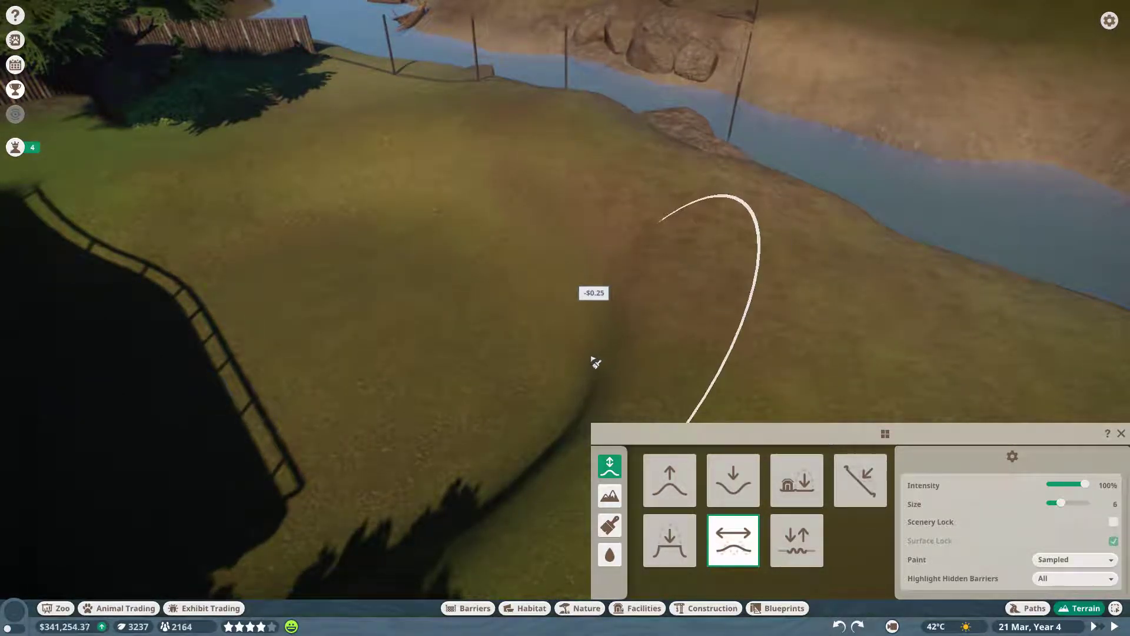
pyautogui.moveTo(609, 363); pyautogui.dragTo(368, 284)
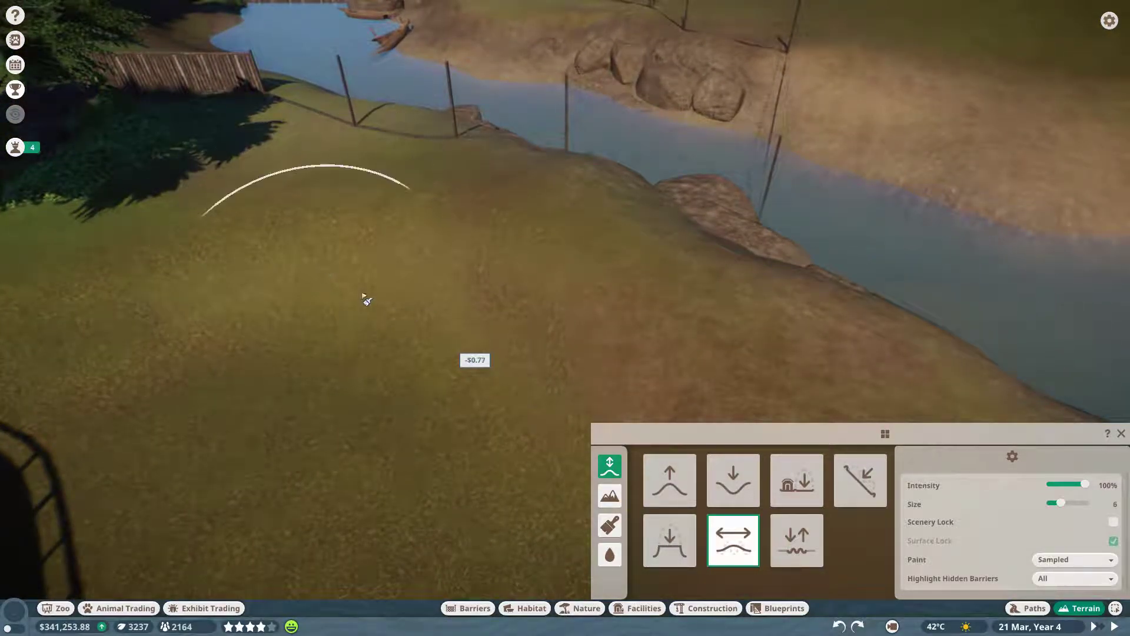
# Step: Level and smooth the ground across the river slope up to the riverbank
pyautogui.click(733, 482)
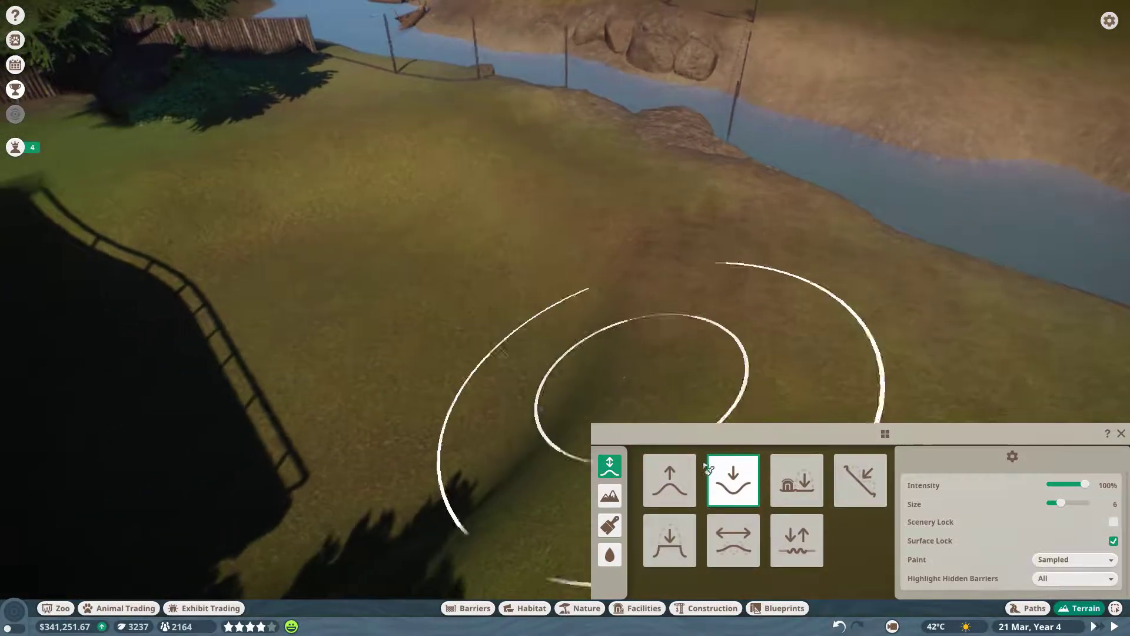
pyautogui.click(669, 481)
pyautogui.moveTo(586, 344); pyautogui.dragTo(535, 256)
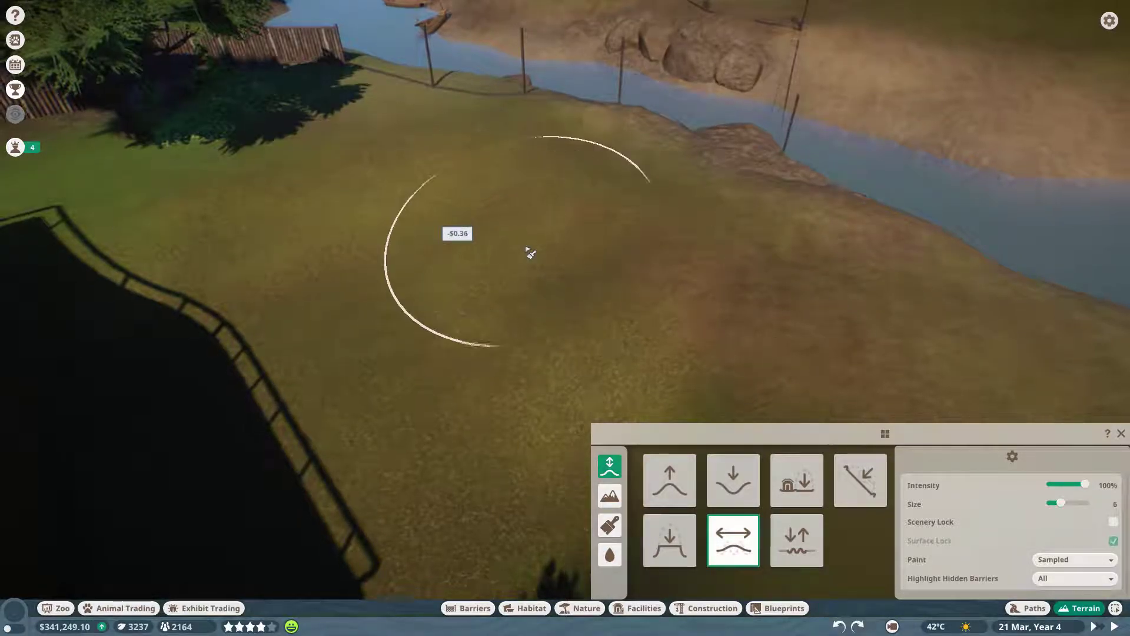
pyautogui.moveTo(530, 254)
pyautogui.mouseDown()
pyautogui.moveTo(643, 277)
pyautogui.moveTo(549, 127)
pyautogui.moveTo(562, 242)
pyautogui.mouseUp()
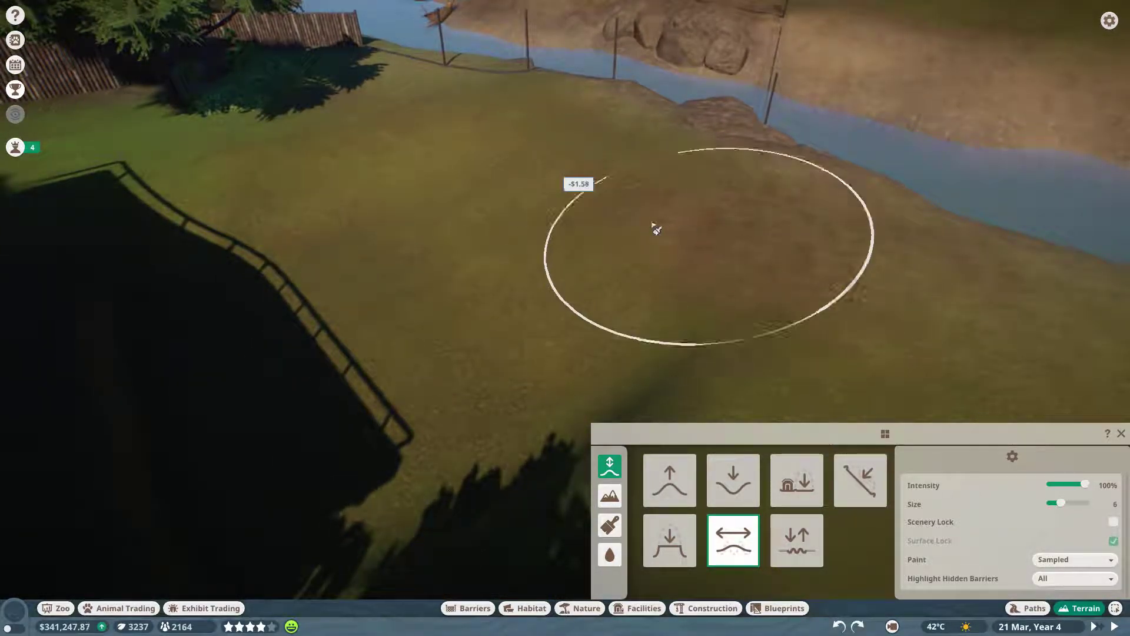
pyautogui.moveTo(657, 229); pyautogui.dragTo(430, 153)
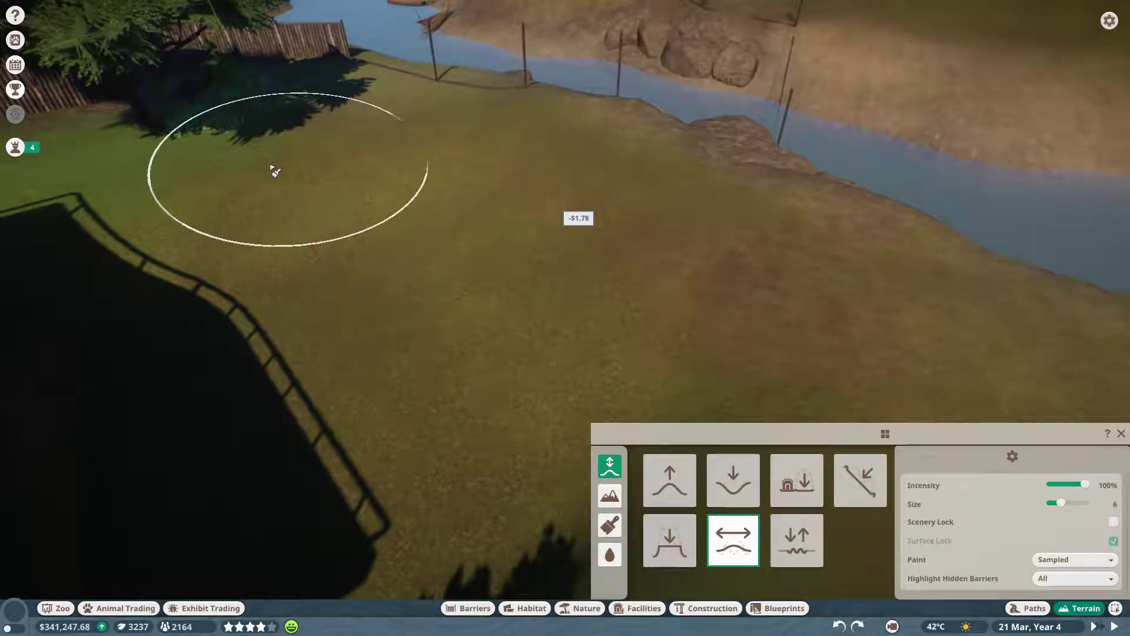
# Step: Bring the wooden deck back into view and close the terrain tools
pyautogui.moveTo(275, 171); pyautogui.dragTo(575, 412)
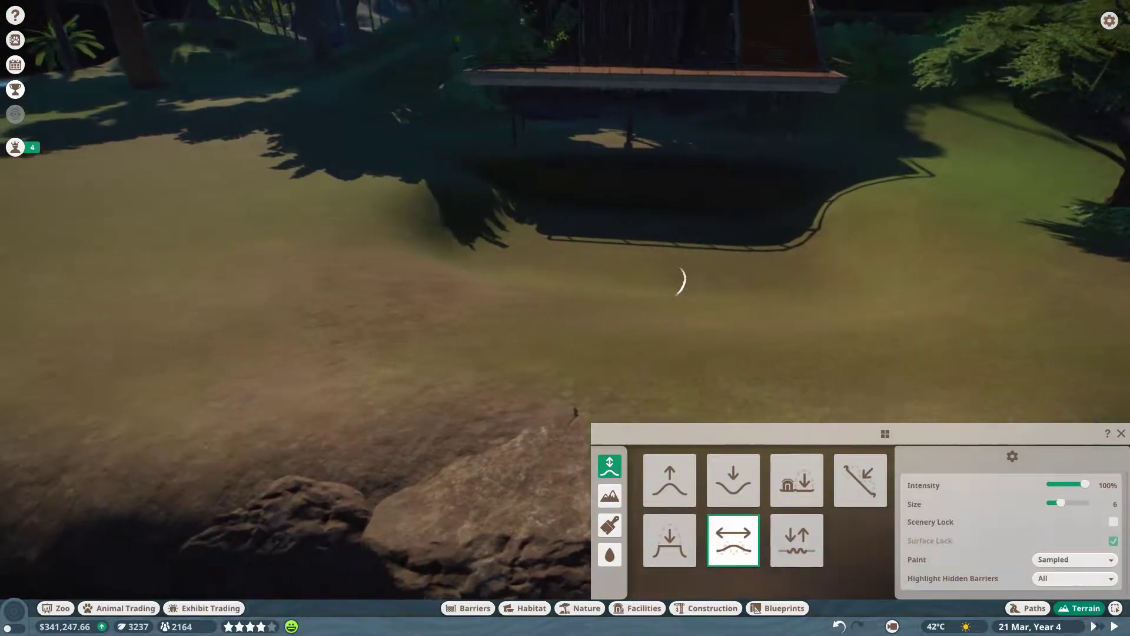
pyautogui.press('a')
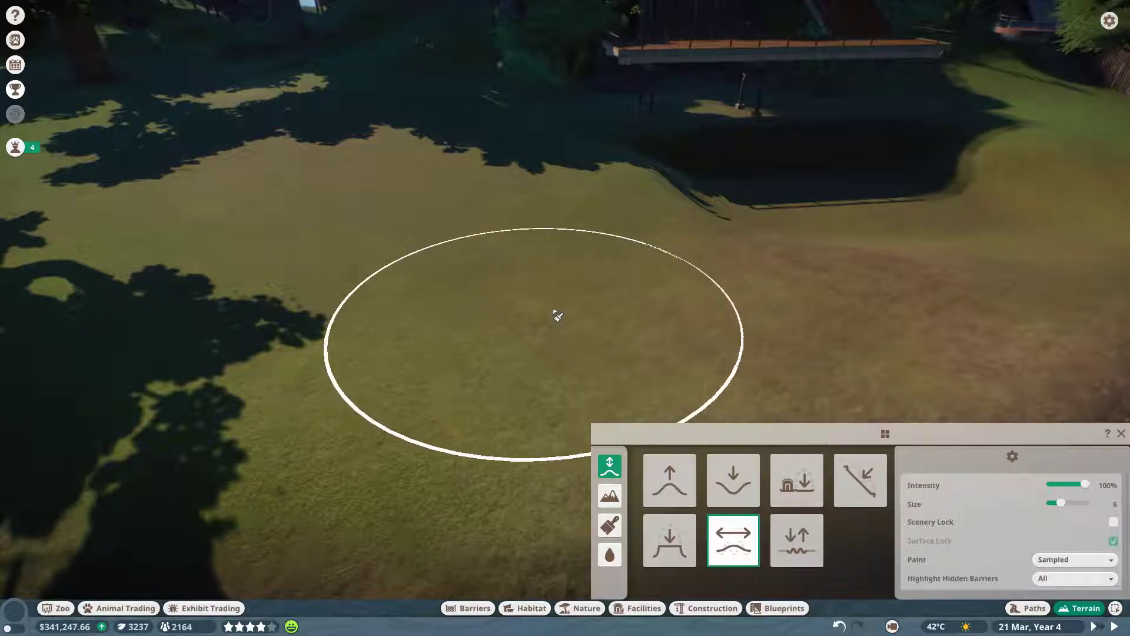
pyautogui.press('a')
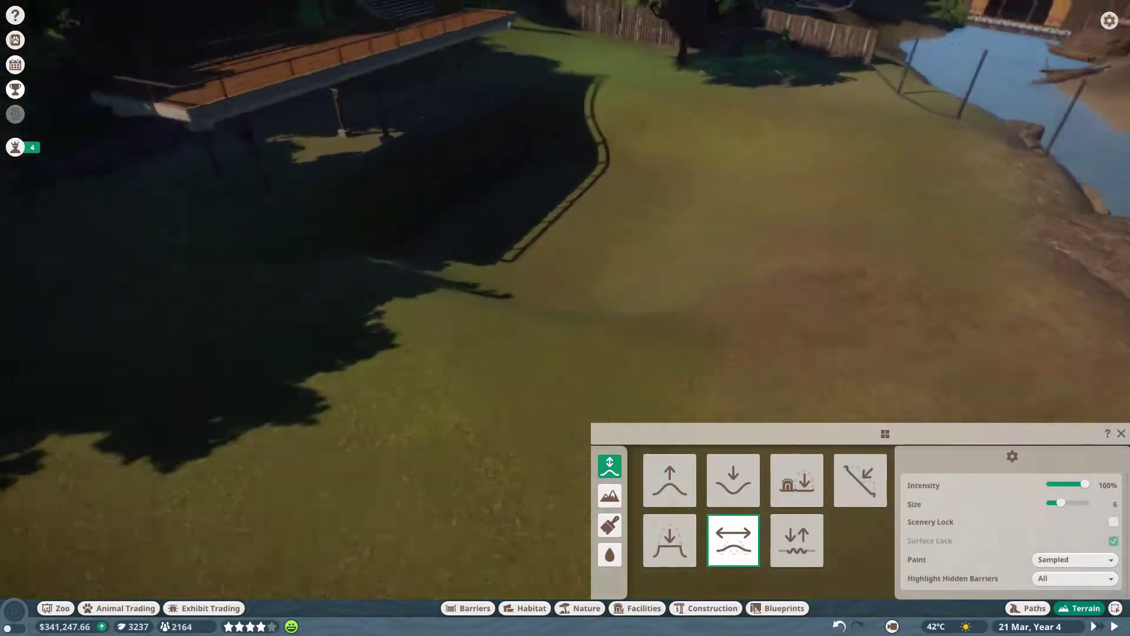
pyautogui.press('a')
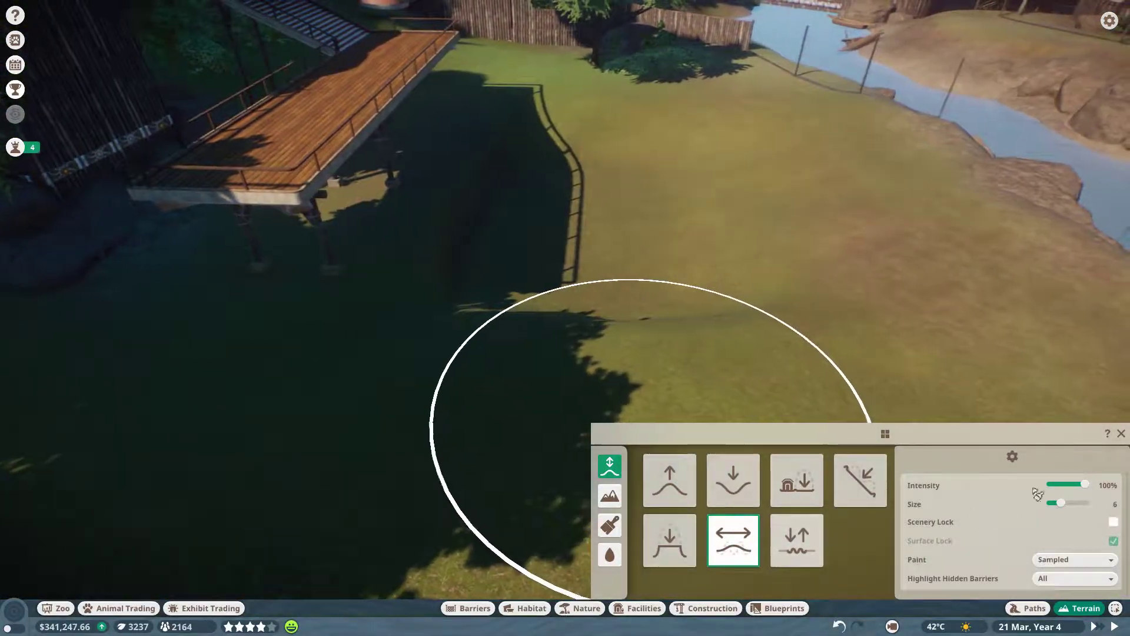
pyautogui.press('a')
pyautogui.press('Escape')
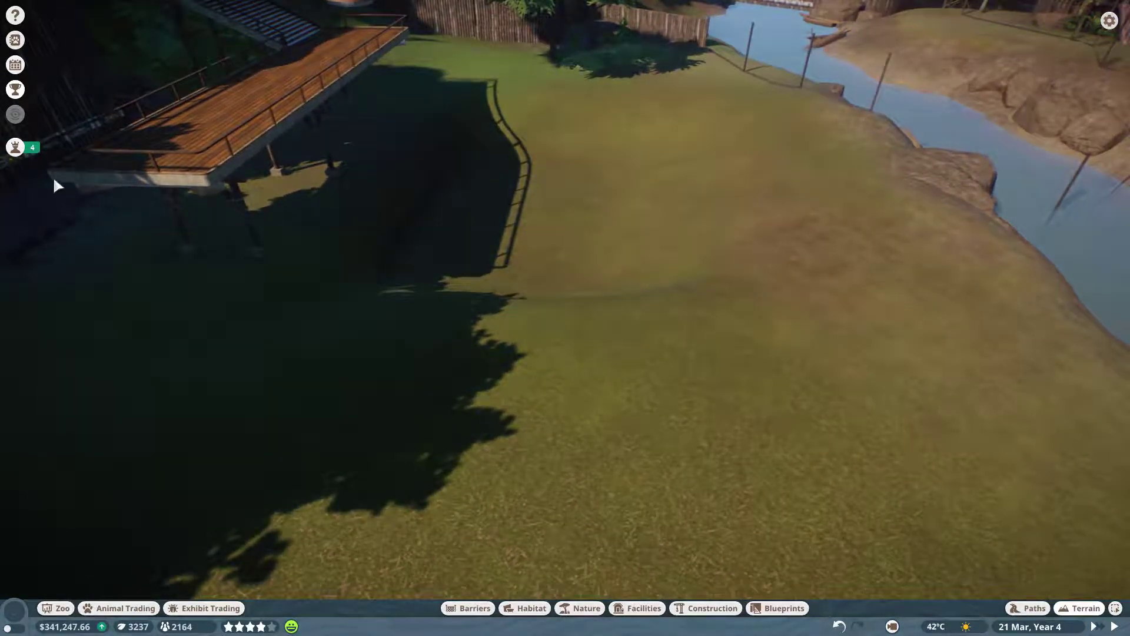
pyautogui.click(15, 66)
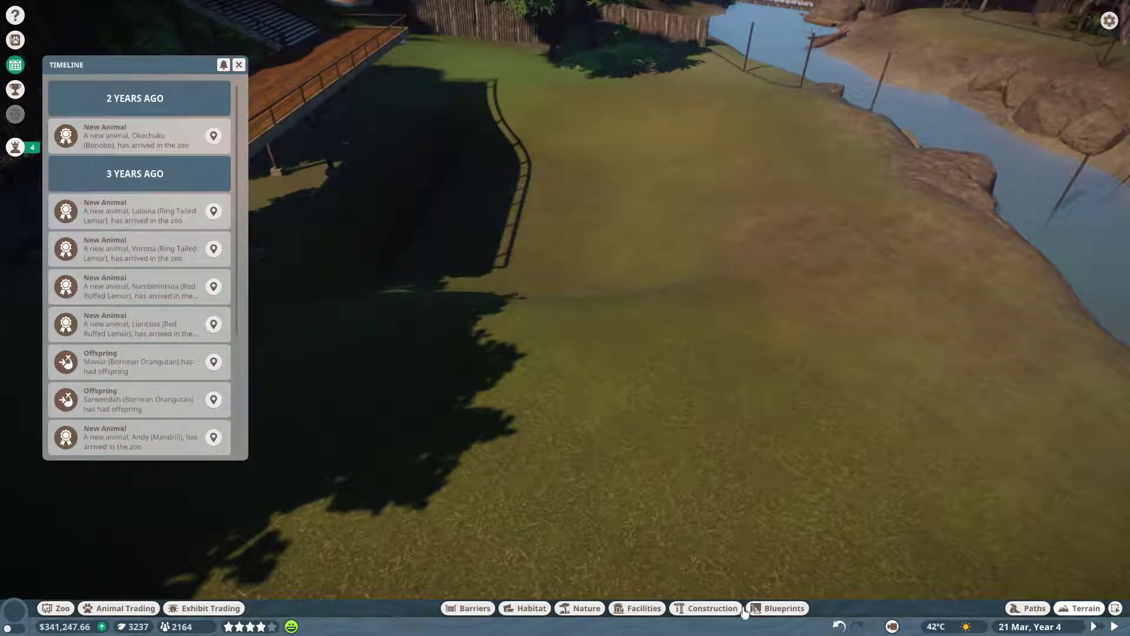
pyautogui.press('s')
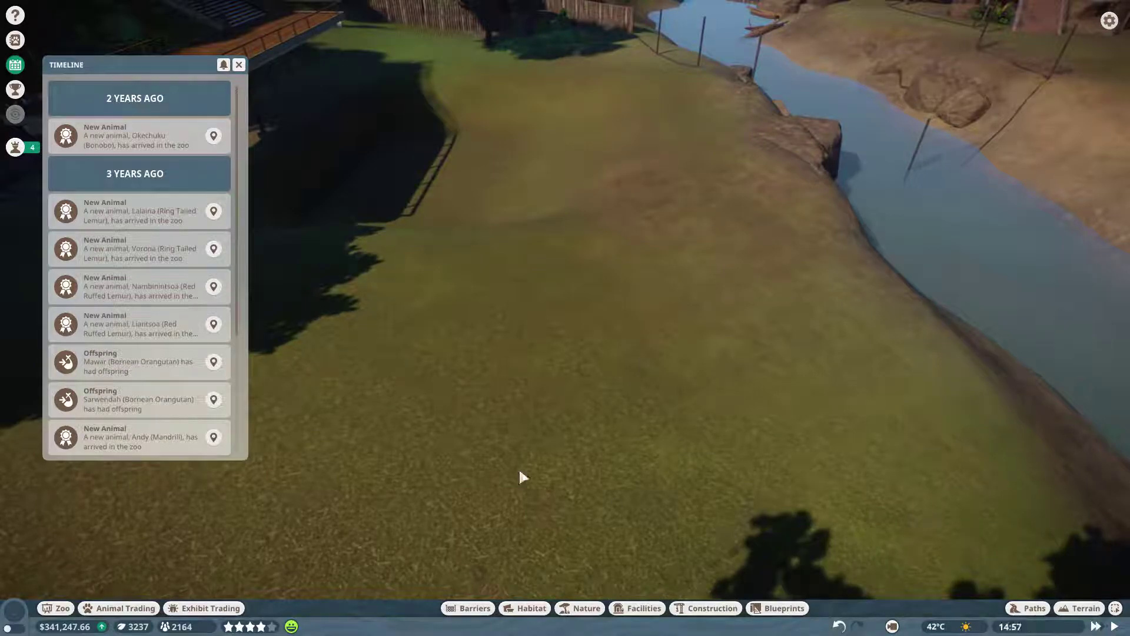
pyautogui.press('w')
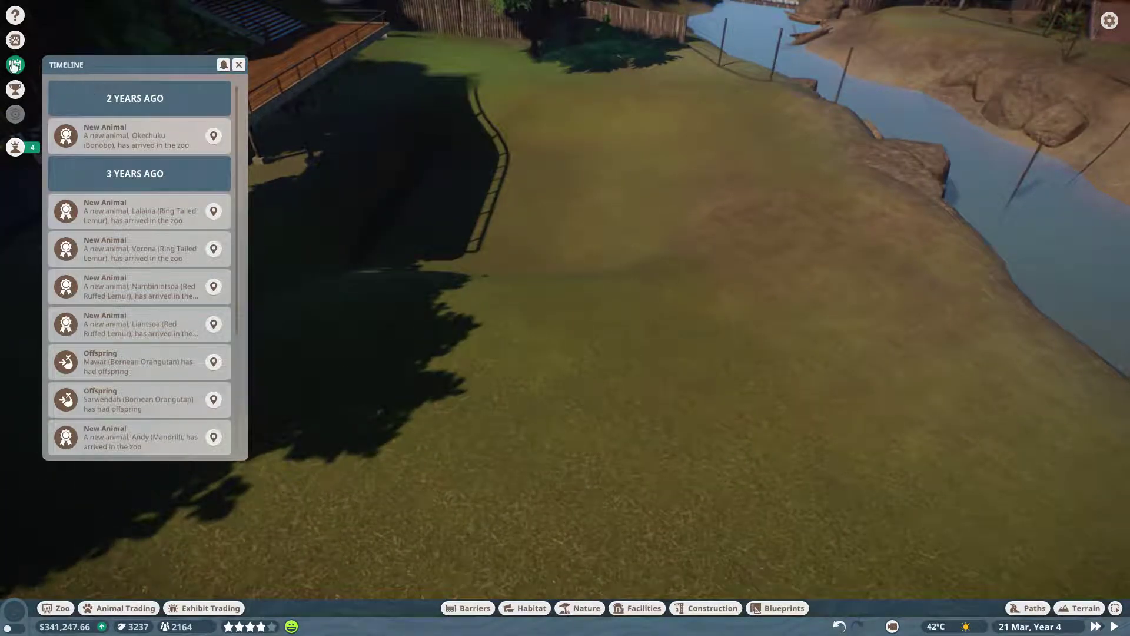
pyautogui.click(15, 40)
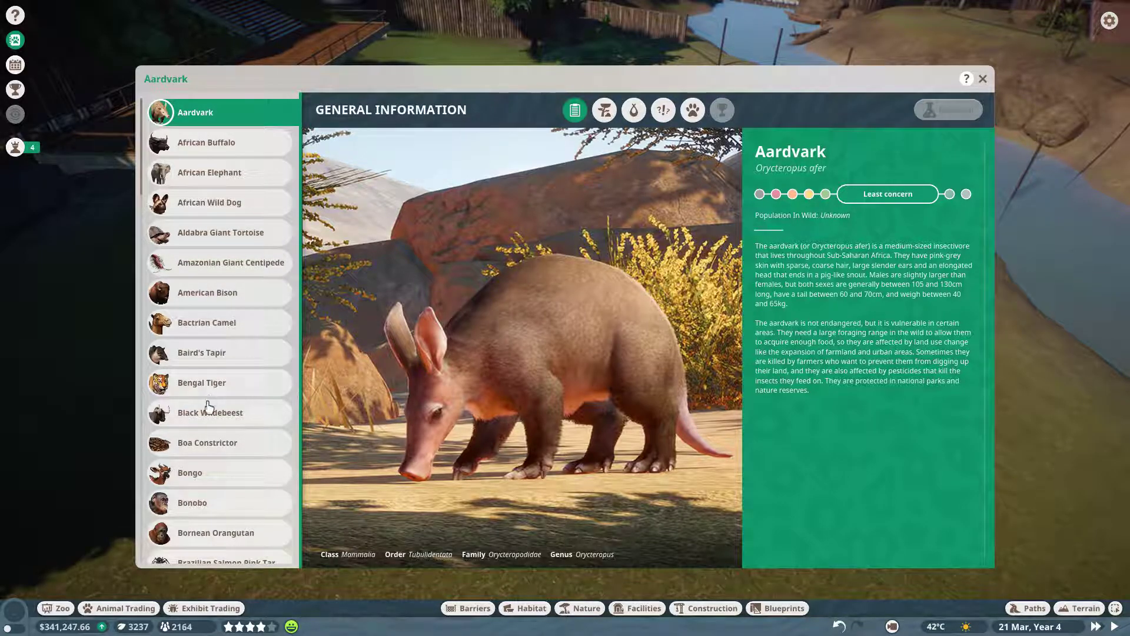
pyautogui.click(213, 361)
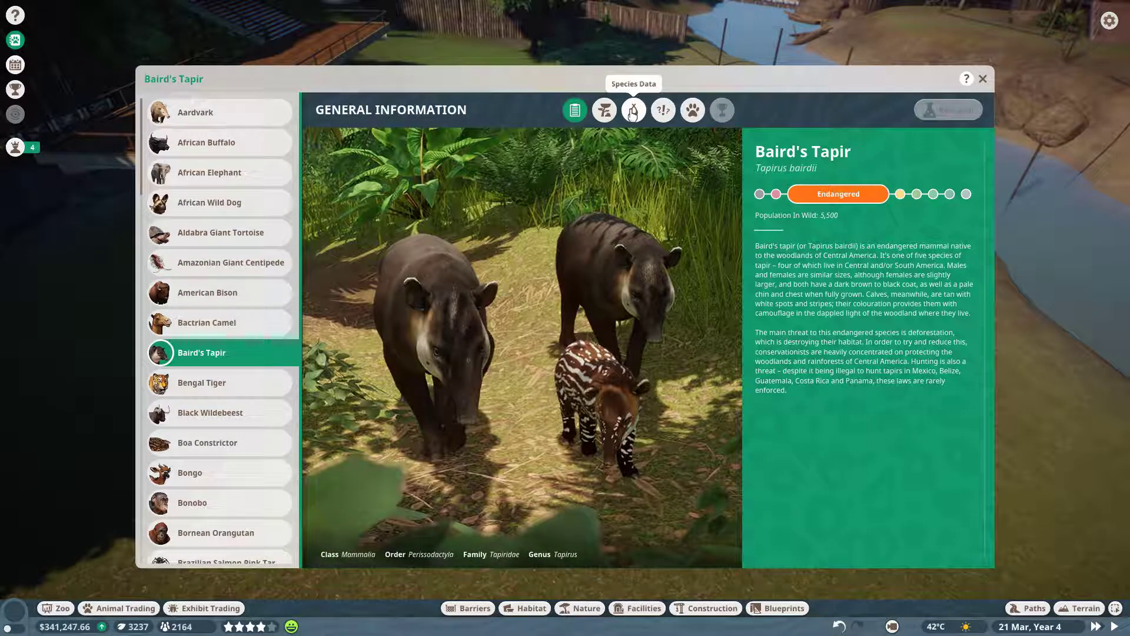
pyautogui.click(606, 110)
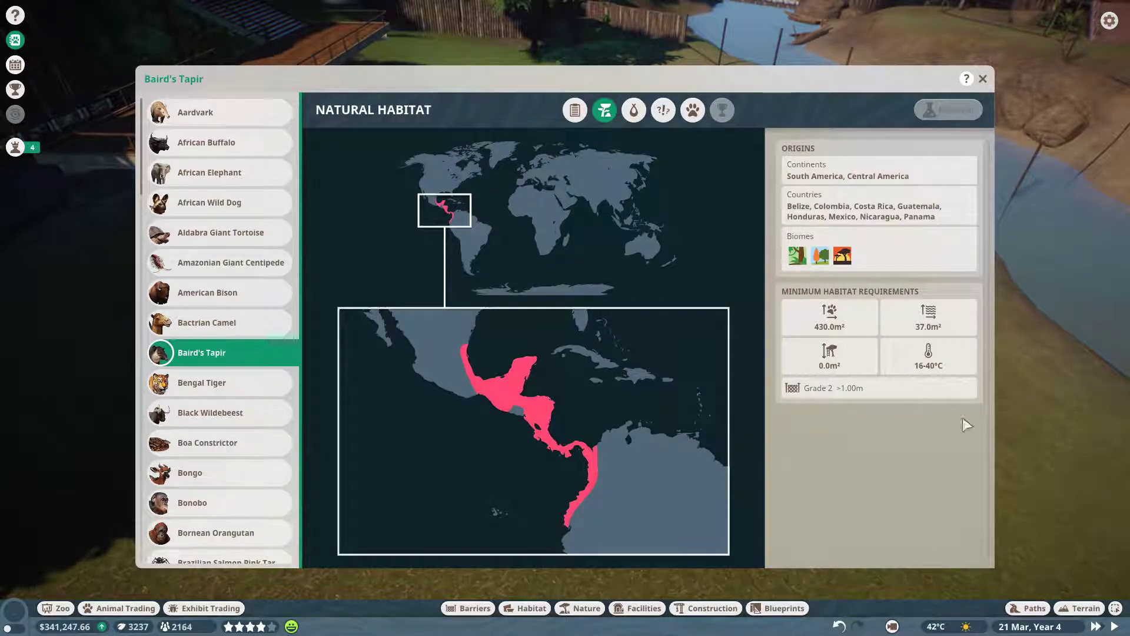
# Step: Dismiss the tapir information, open Barriers, and get a top-down view of the platform
pyautogui.press('Escape')
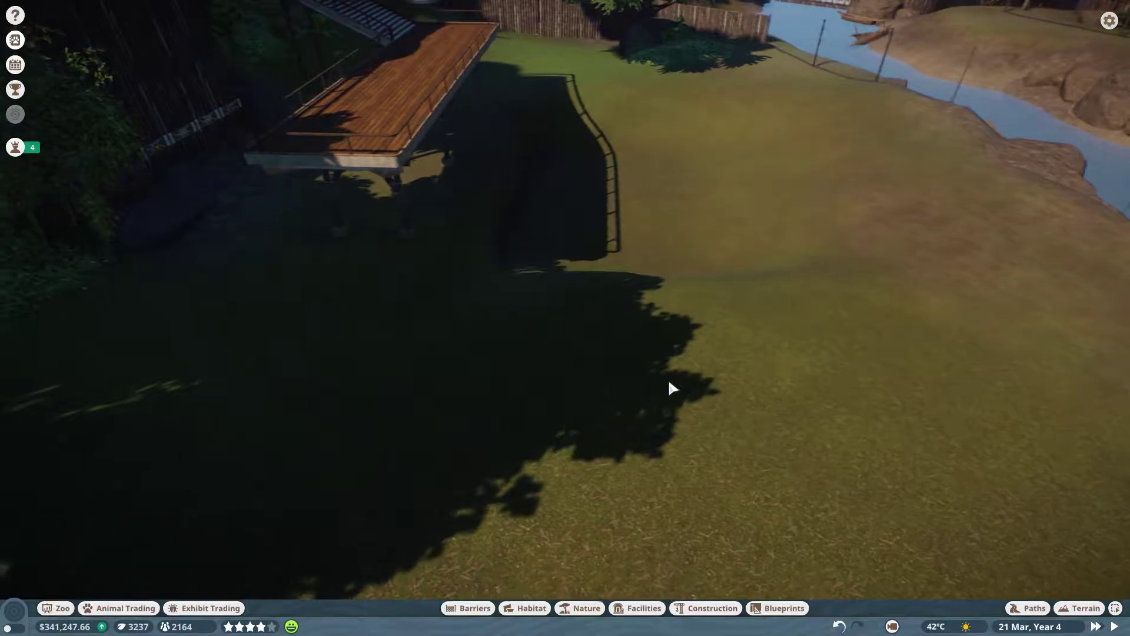
pyautogui.press('s')
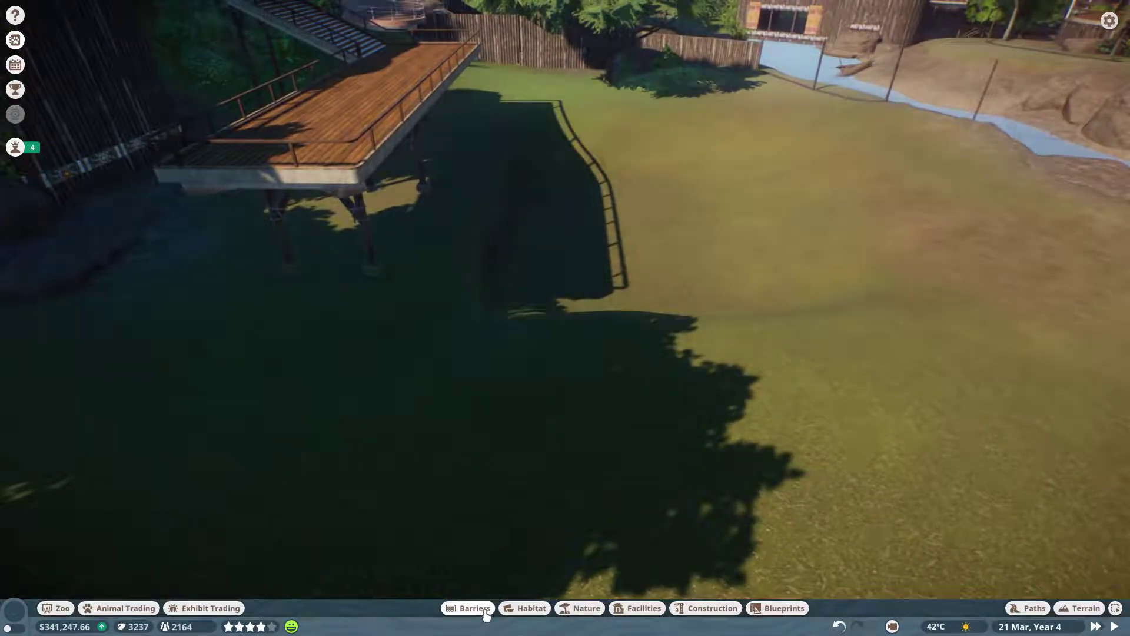
pyautogui.click(485, 616)
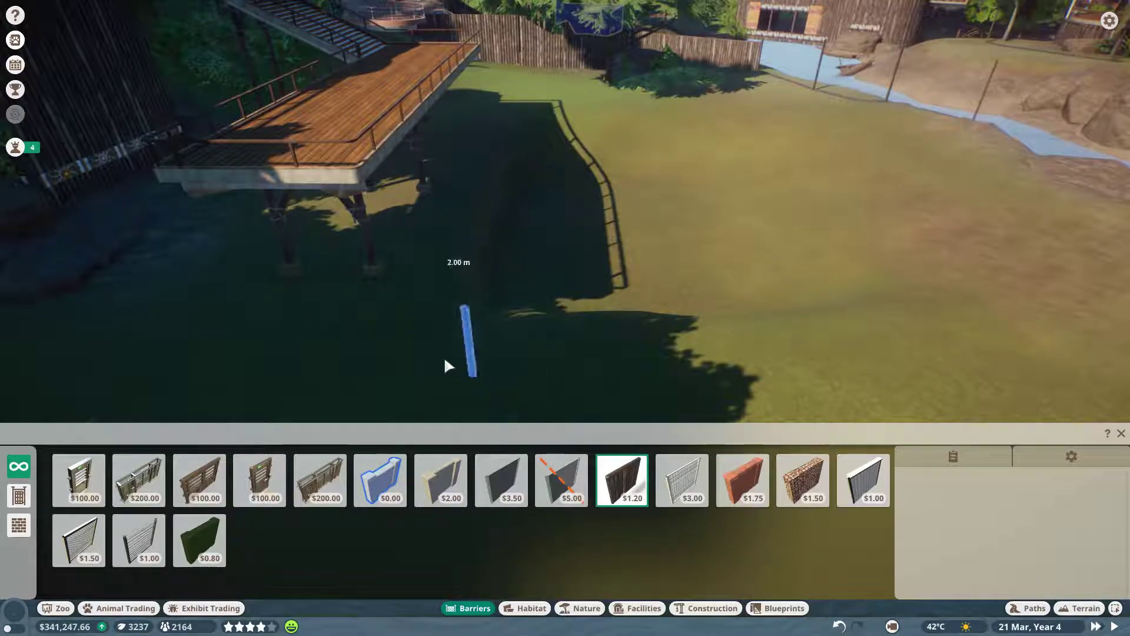
pyautogui.press('w')
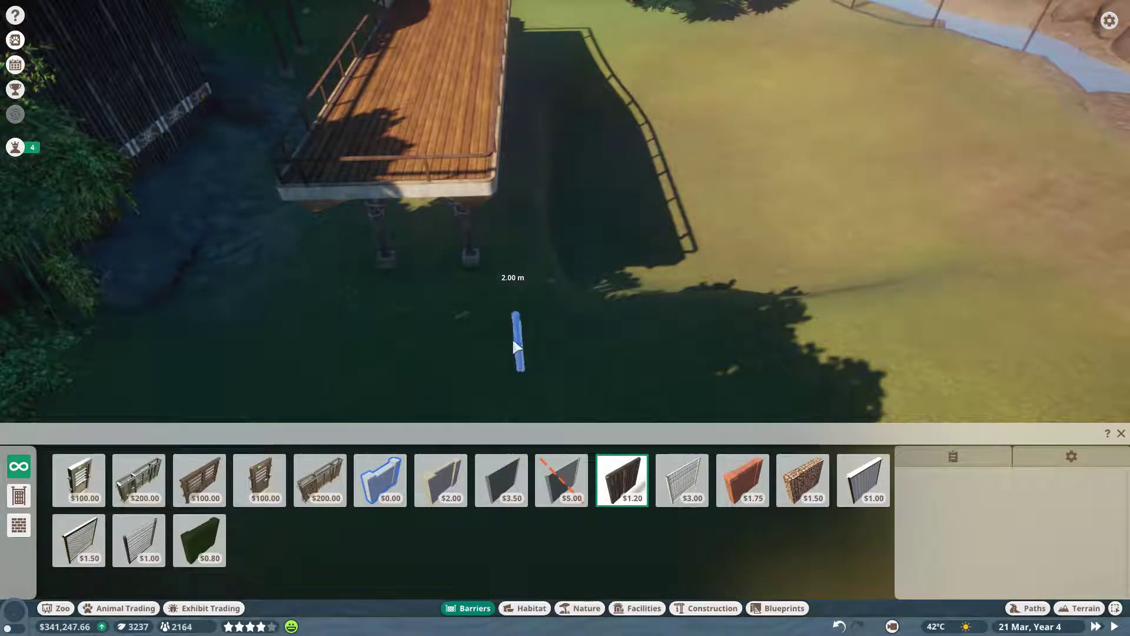
pyautogui.press('s')
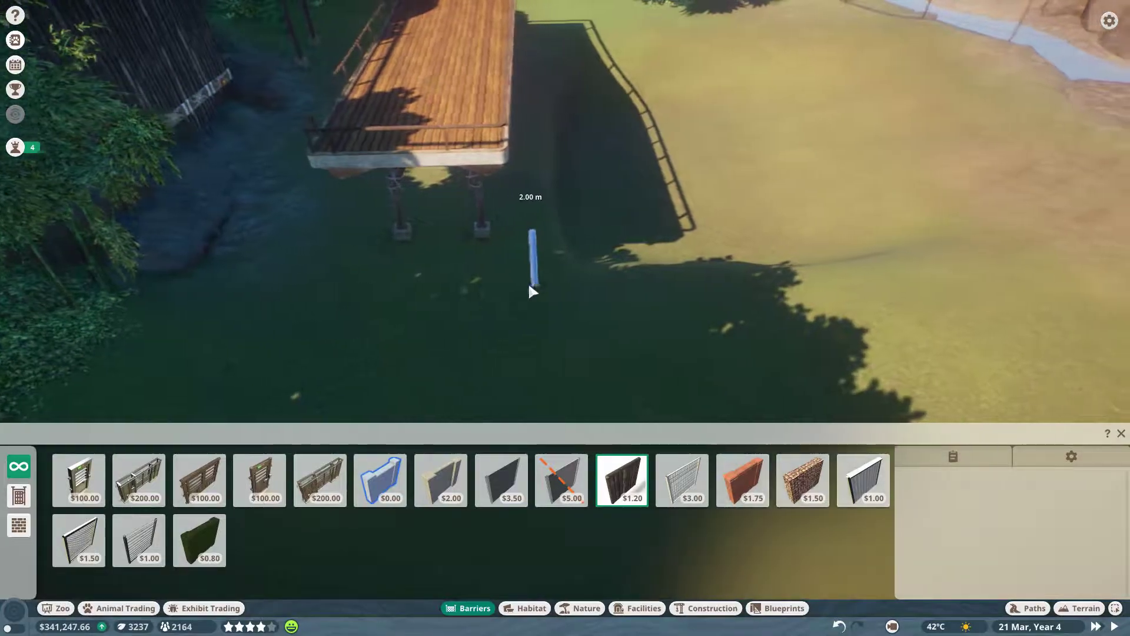
pyautogui.press('s')
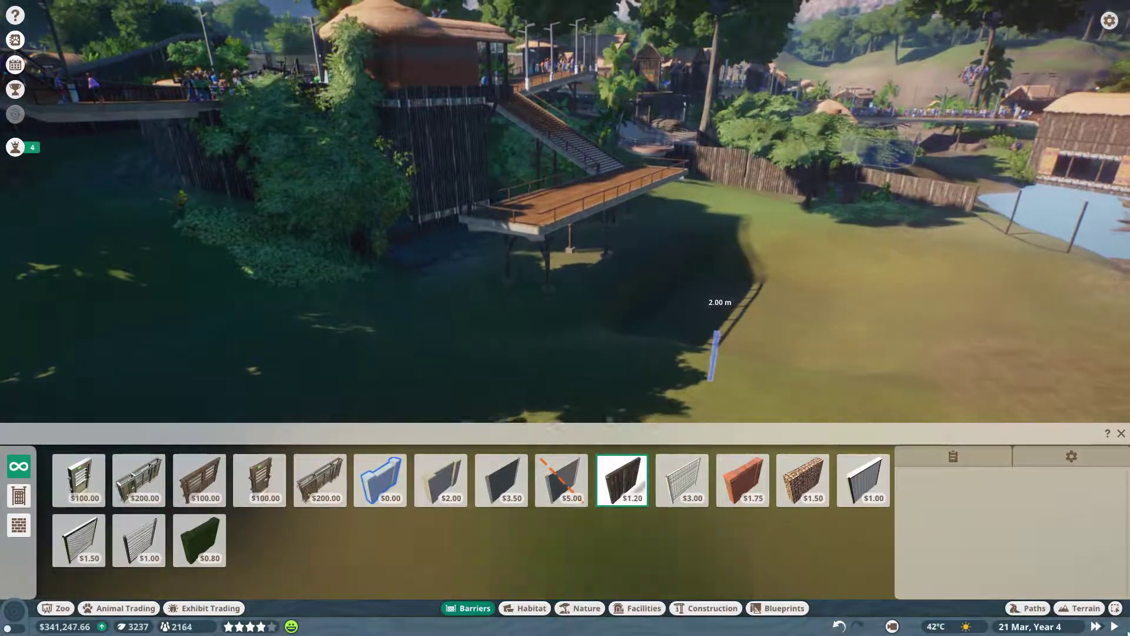
pyautogui.press('s')
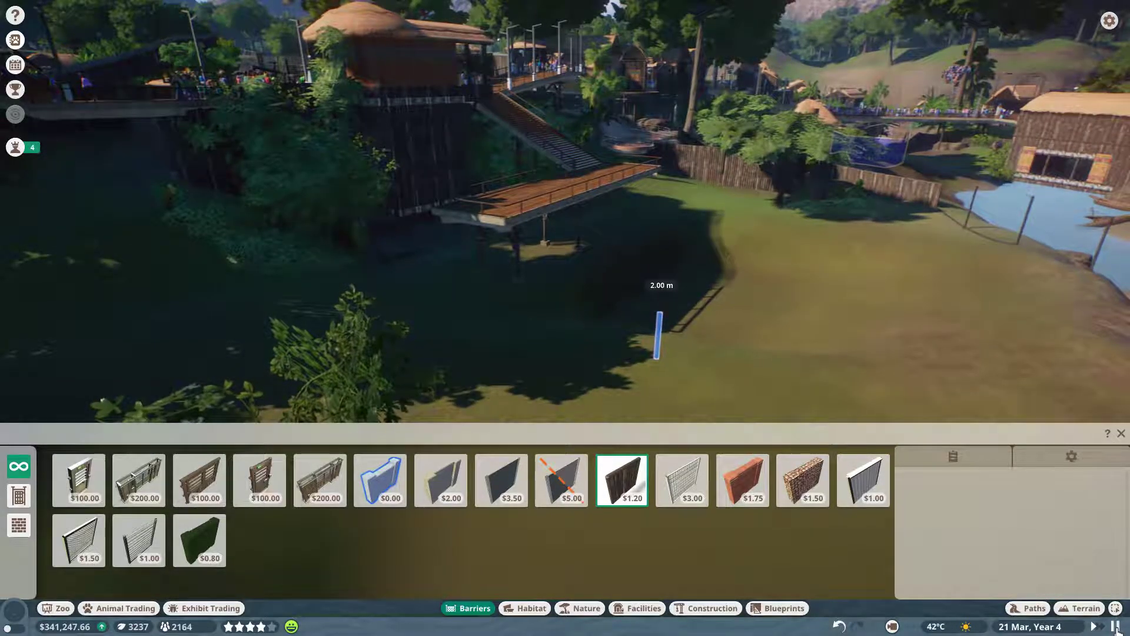
pyautogui.scroll(3, 562, 323)
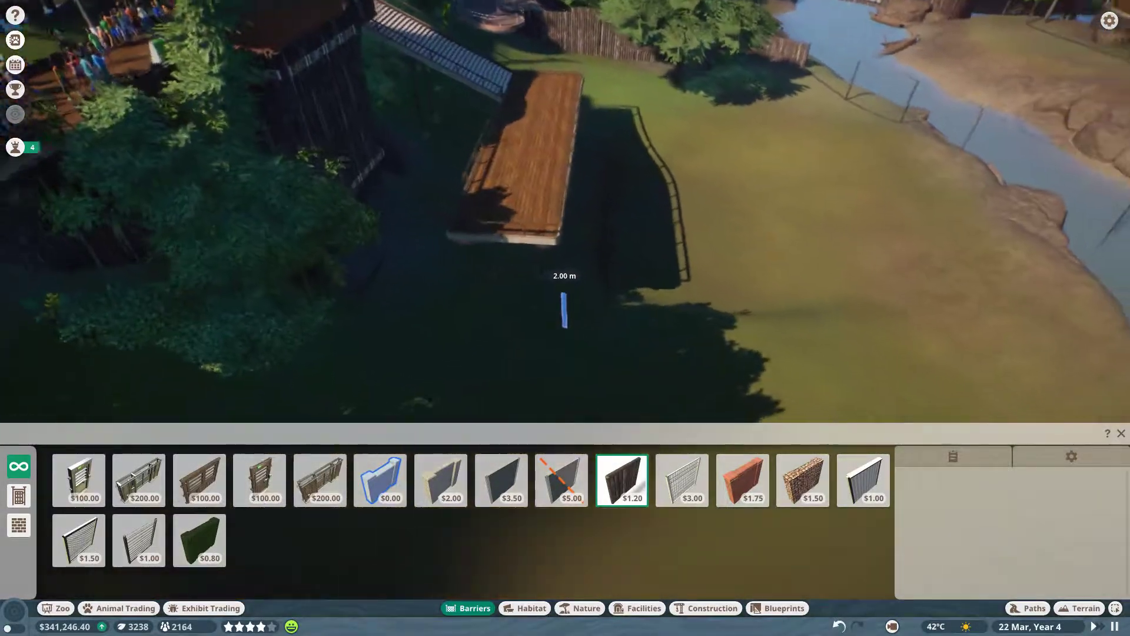
pyautogui.press('q')
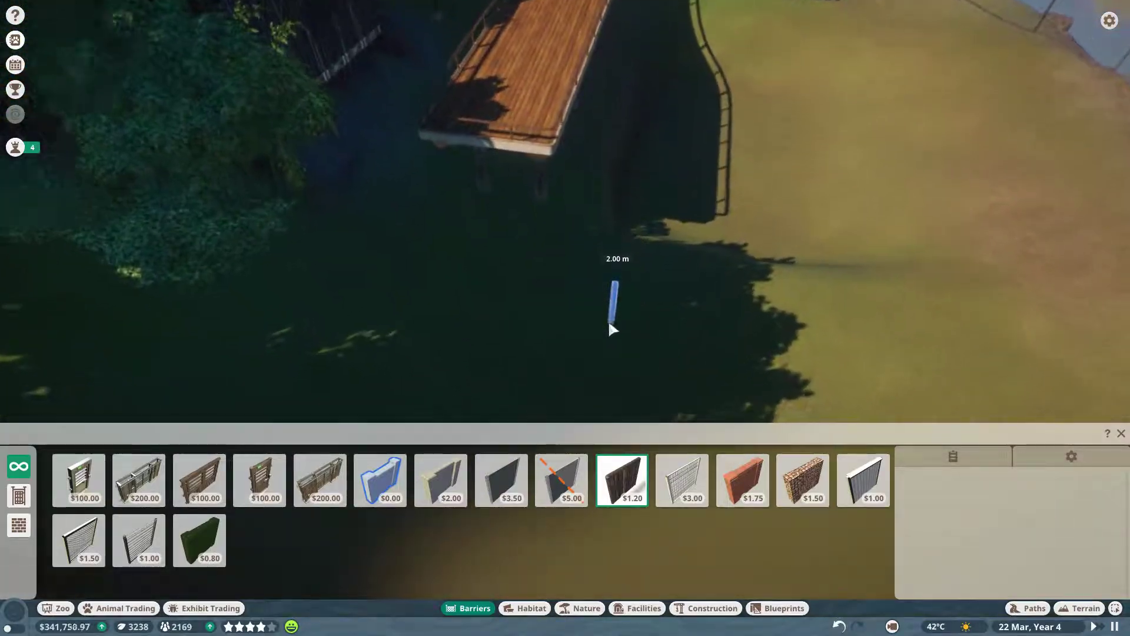
pyautogui.scroll(2, 565, 300)
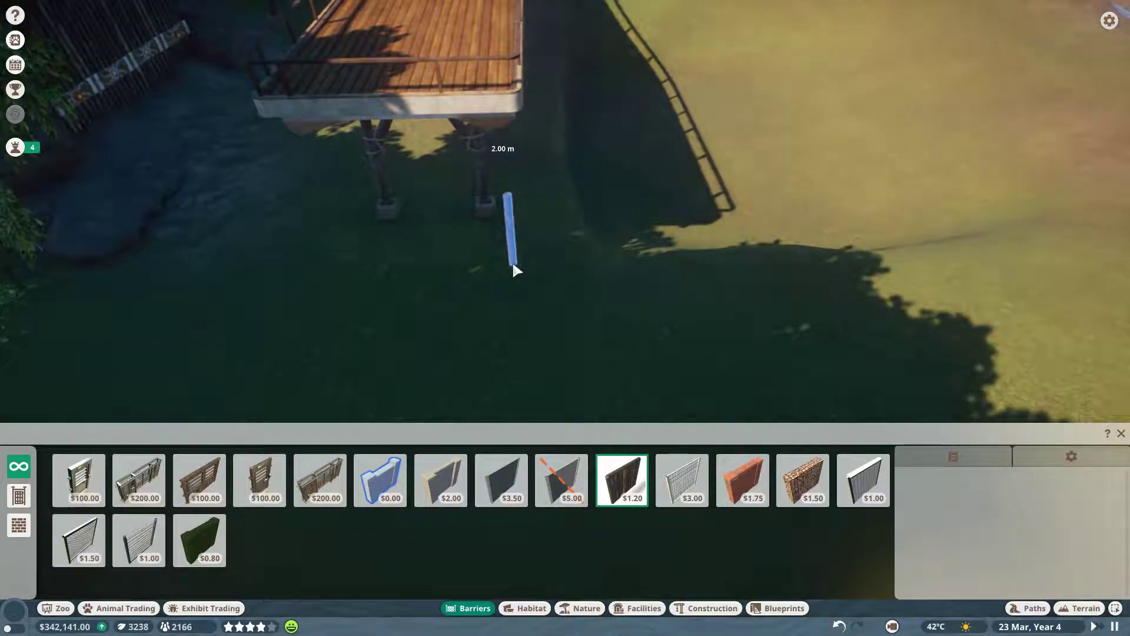
# Step: Lay the first dark wooden fence segment beneath the platform
pyautogui.click(512, 261)
pyautogui.press('q')
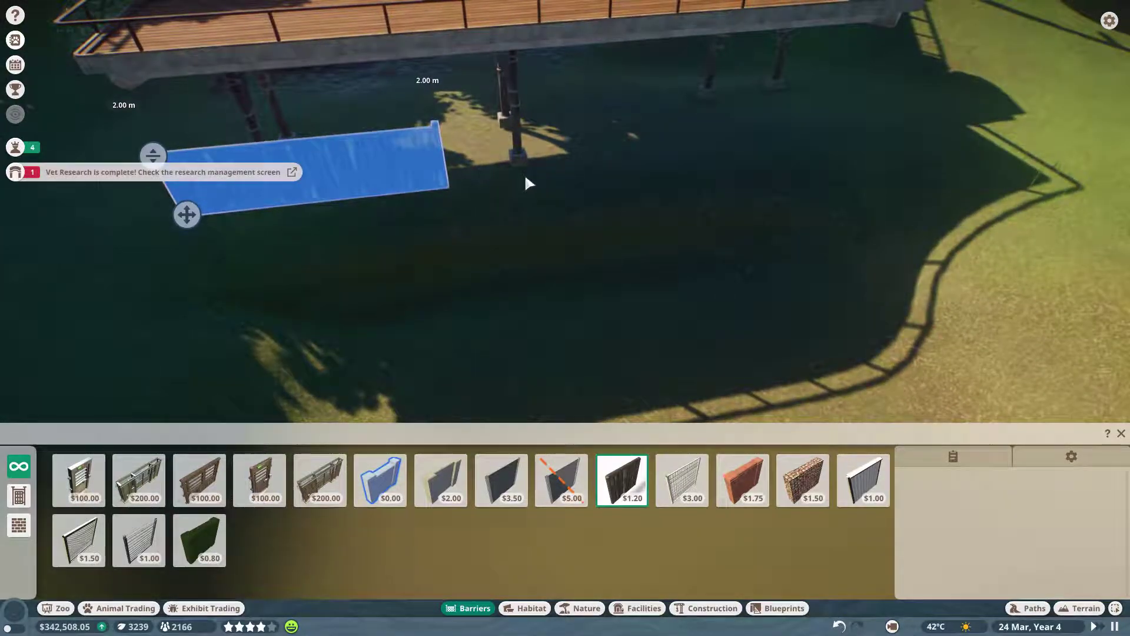
pyautogui.click(525, 174)
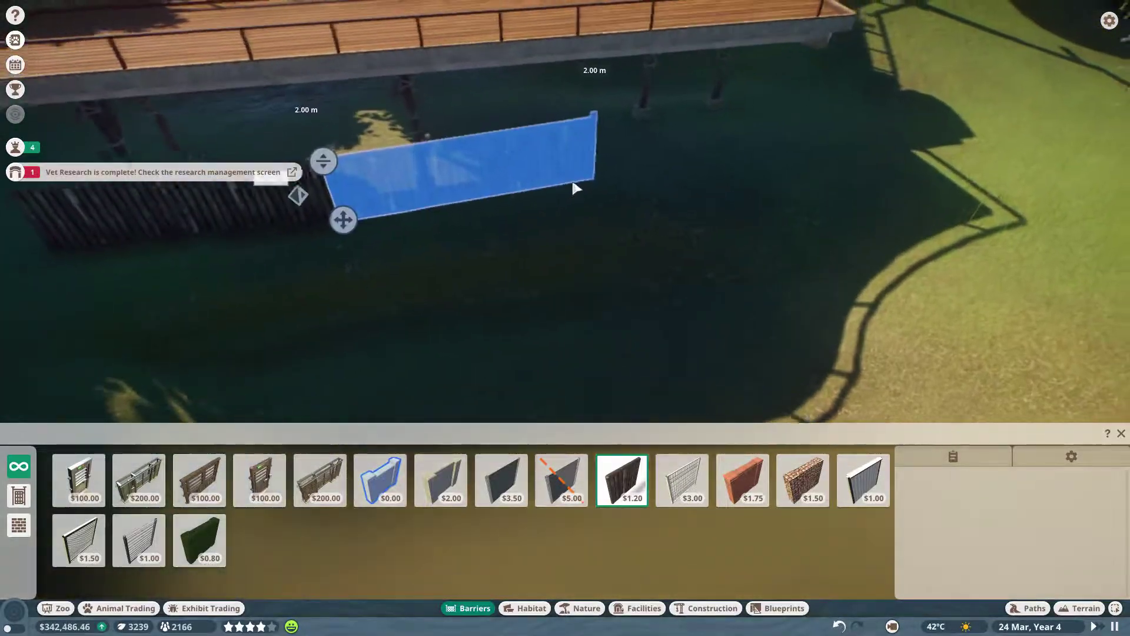
pyautogui.press('d')
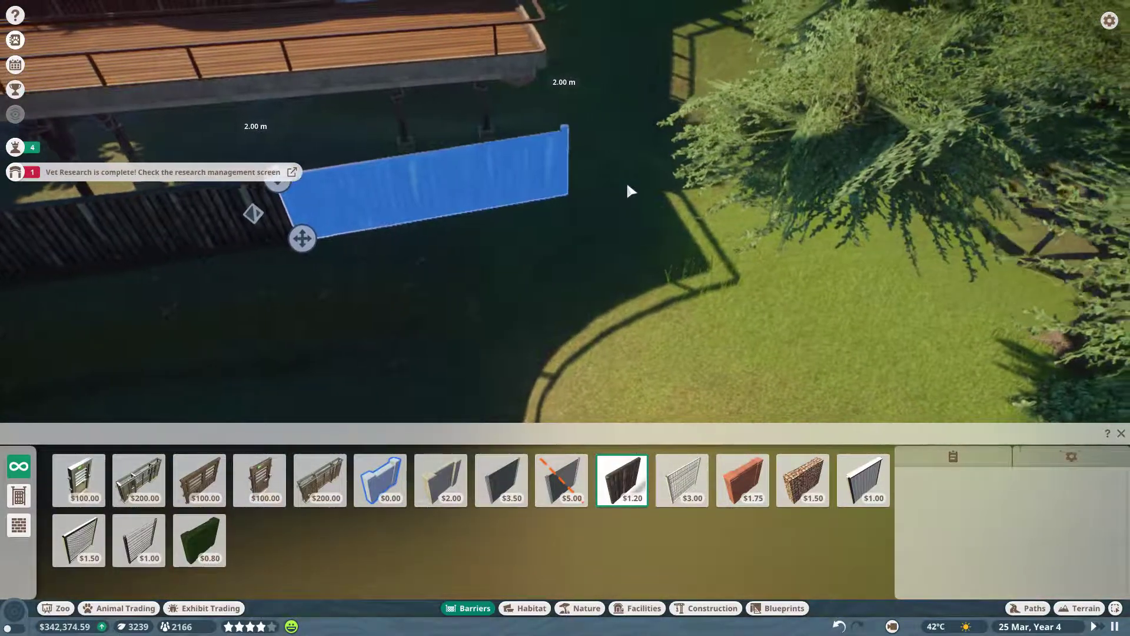
pyautogui.press('e')
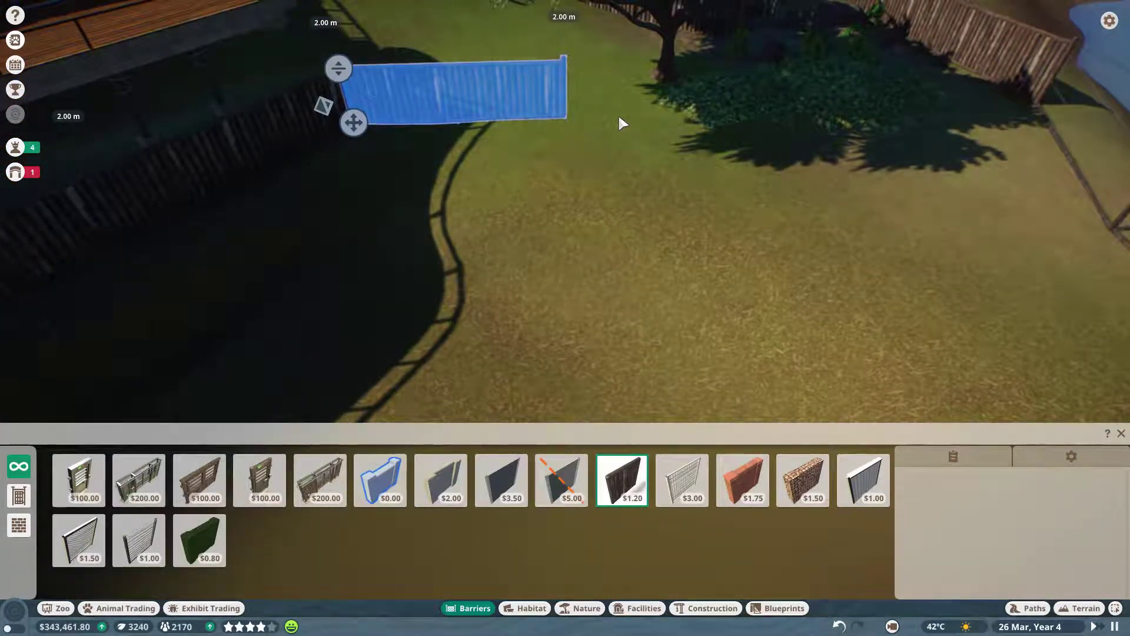
pyautogui.press('e')
pyautogui.press('e')
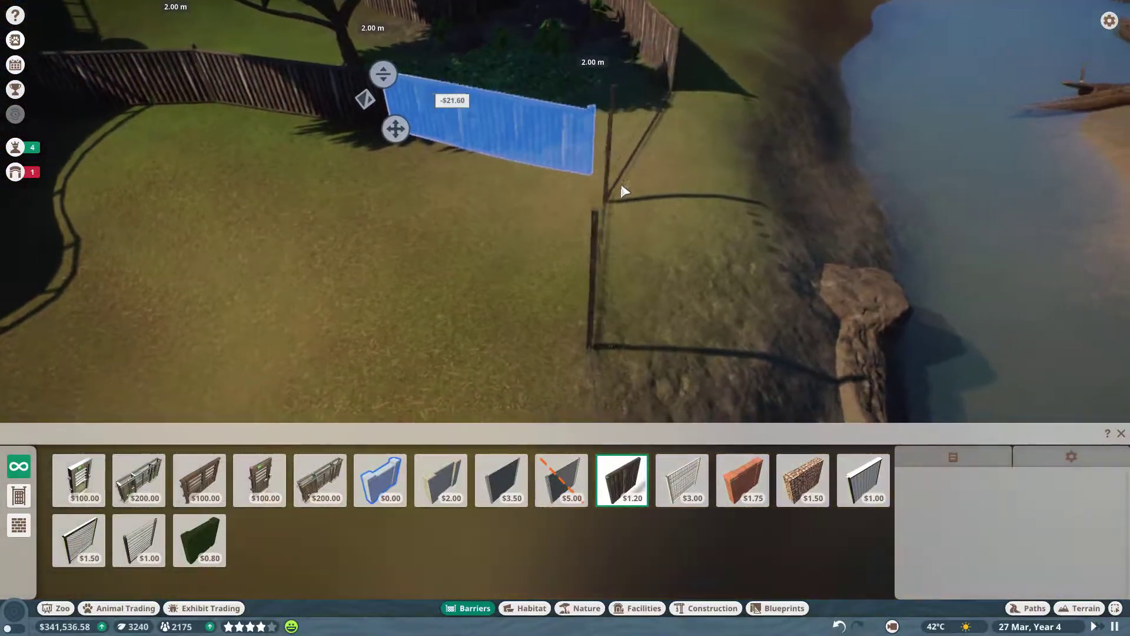
pyautogui.press('e')
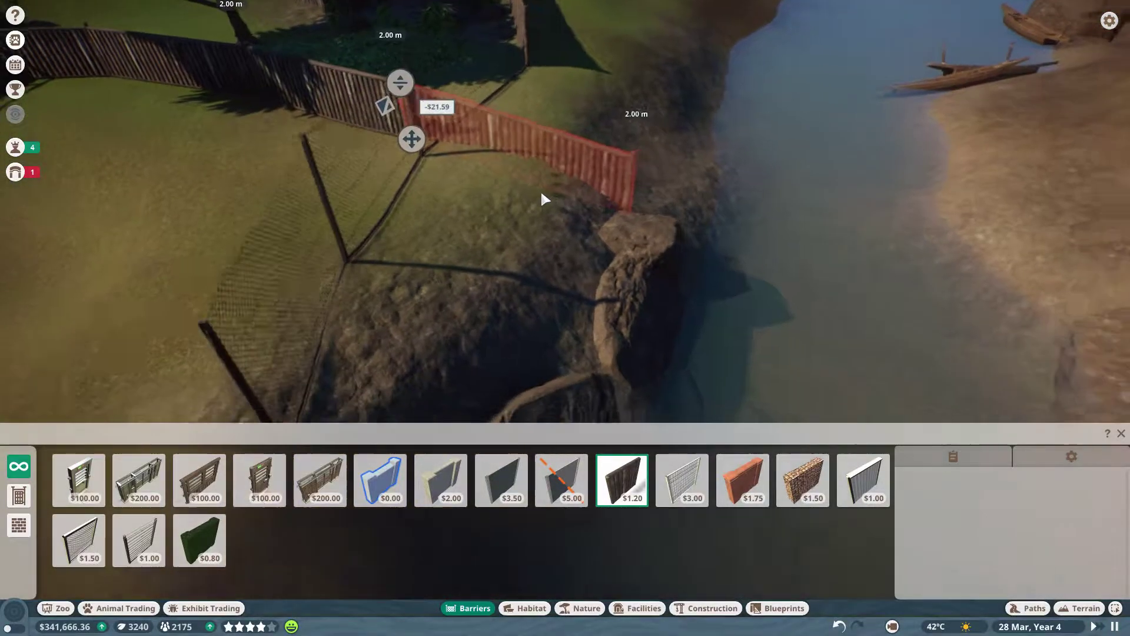
# Step: Cancel the pending segment and extend the fence from its end to the river
pyautogui.press('q')
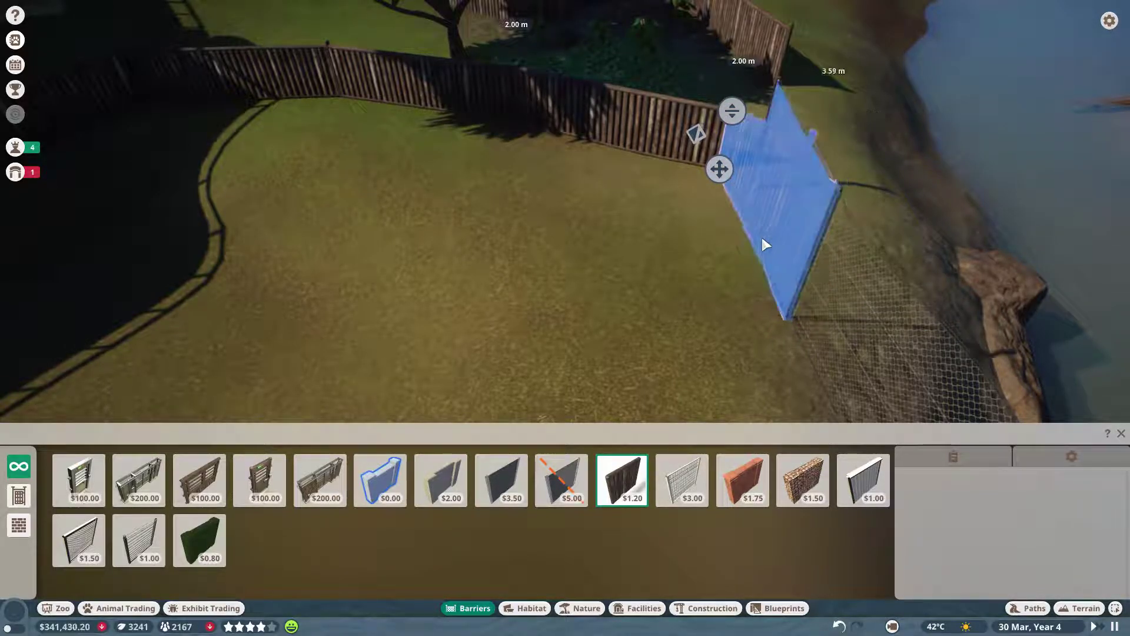
pyautogui.press('q')
pyautogui.rightClick(555, 281)
pyautogui.click(293, 256)
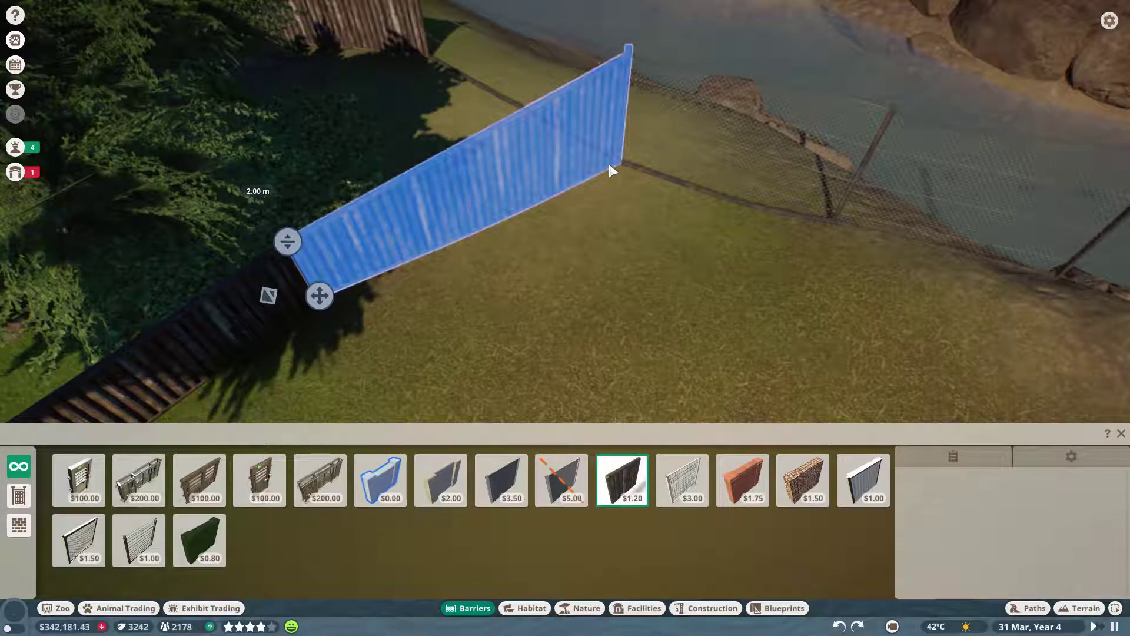
pyautogui.click(608, 162)
pyautogui.scroll(-3, 667, 284)
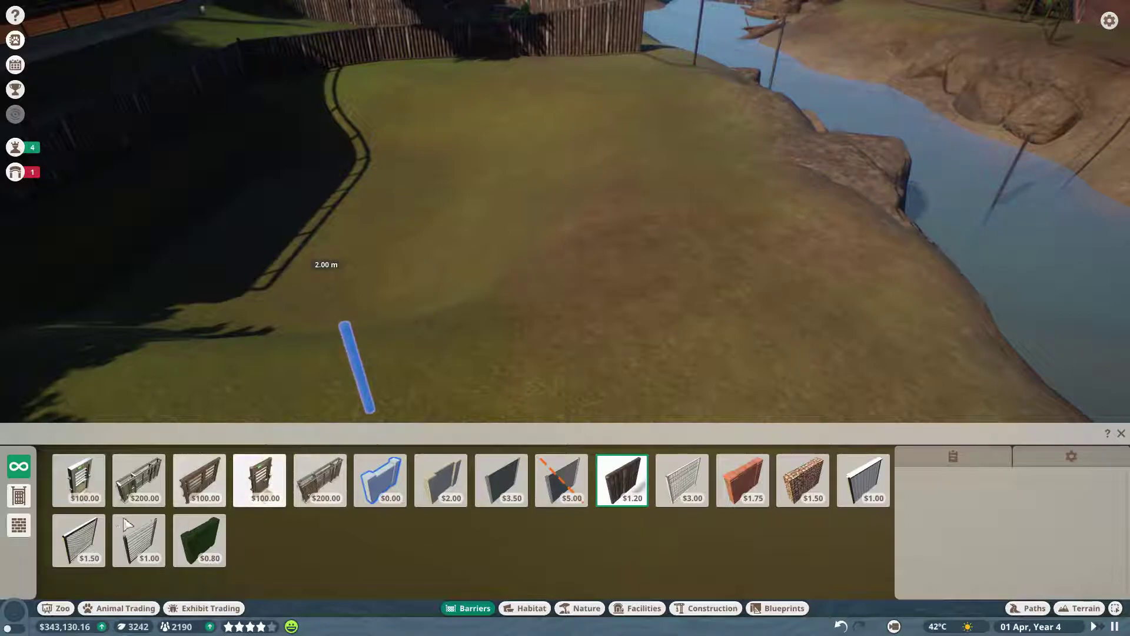
# Step: Place a chain link fence segment on the slope along the river
pyautogui.press('e')
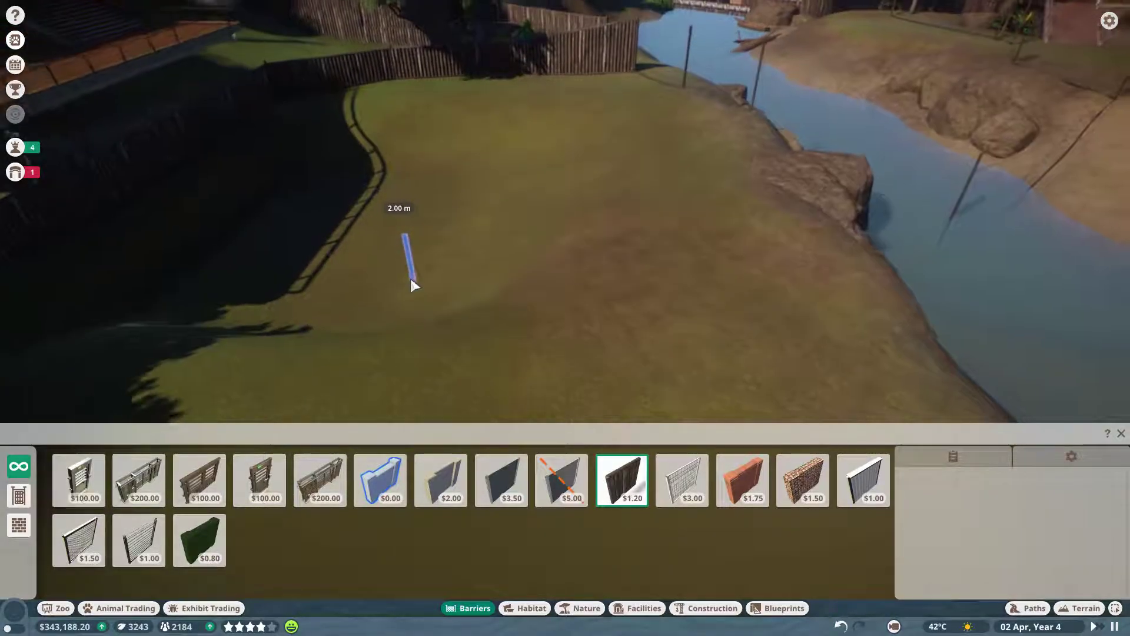
pyautogui.click(78, 540)
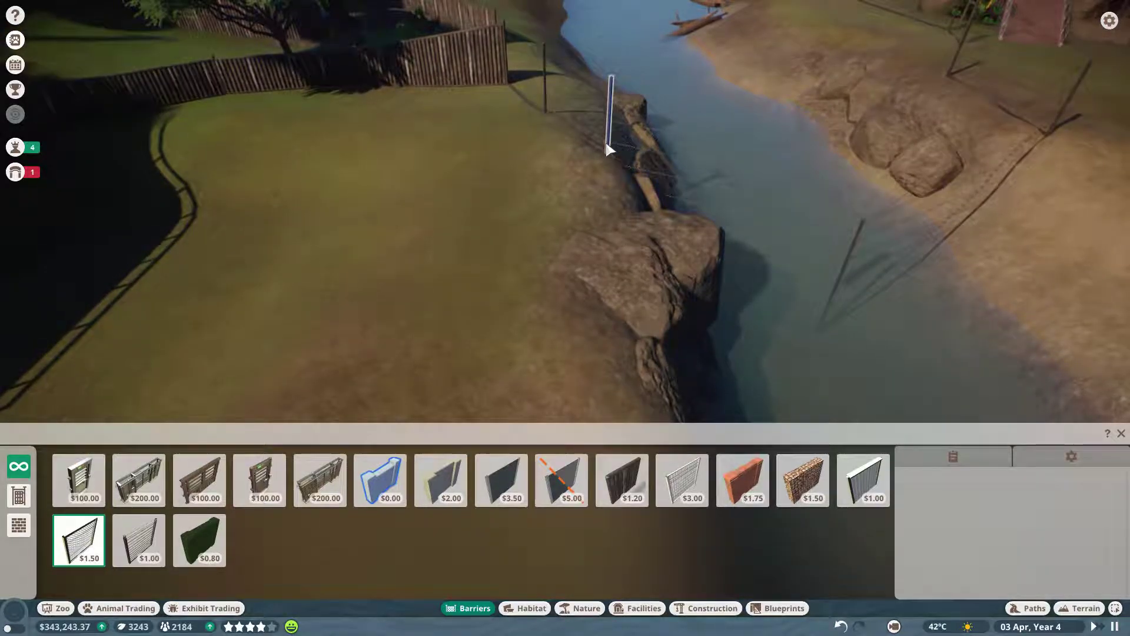
pyautogui.click(605, 140)
pyautogui.press('w')
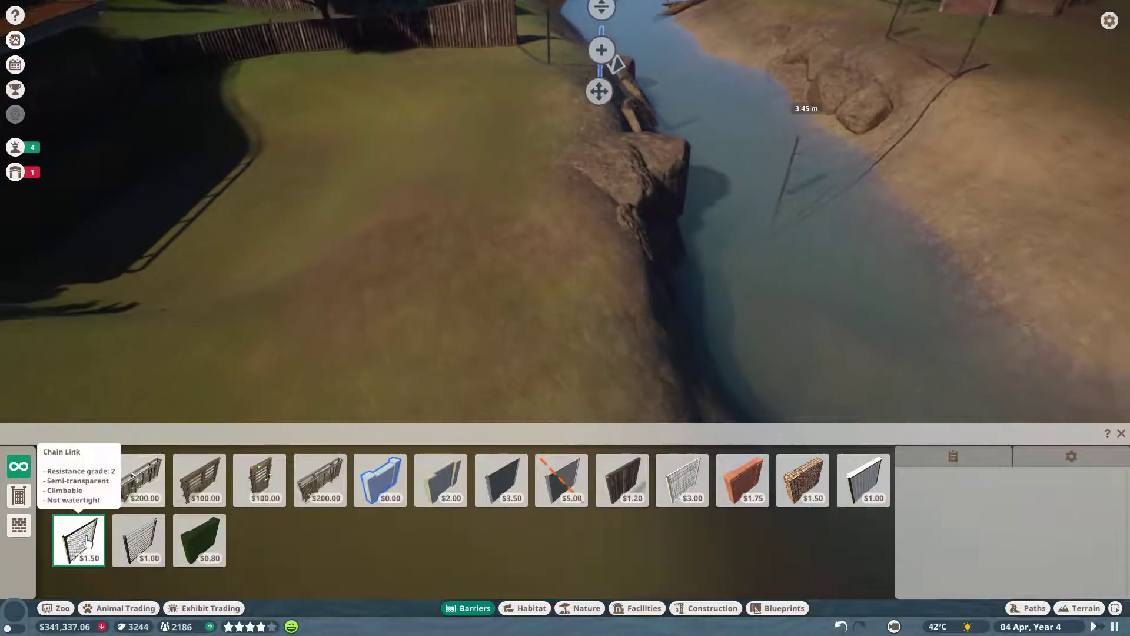
pyautogui.rightClick(570, 234)
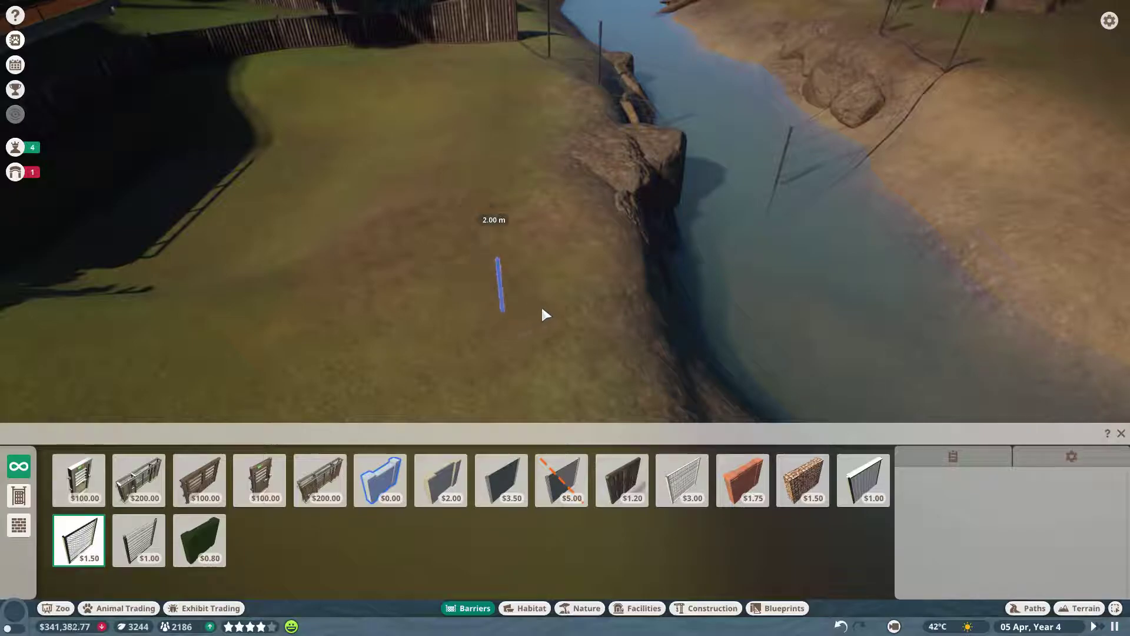
pyautogui.click(608, 328)
pyautogui.press('w')
pyautogui.press('s')
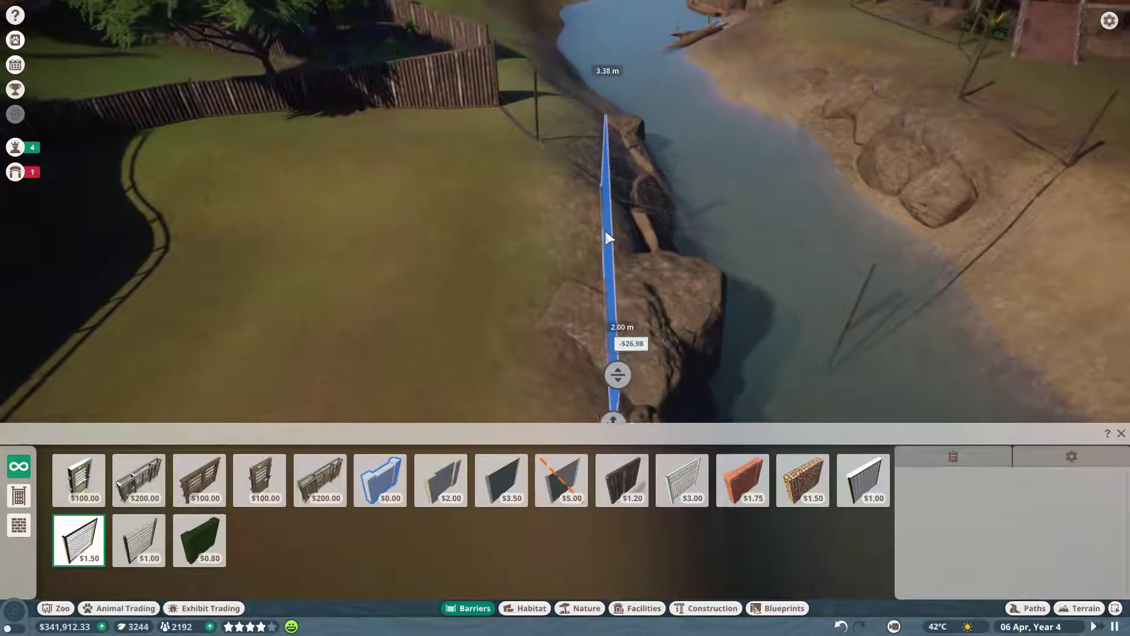
pyautogui.click(610, 221)
# Step: Start a segment on the grass and fix it as a Wood Logs barrier
pyautogui.press('q')
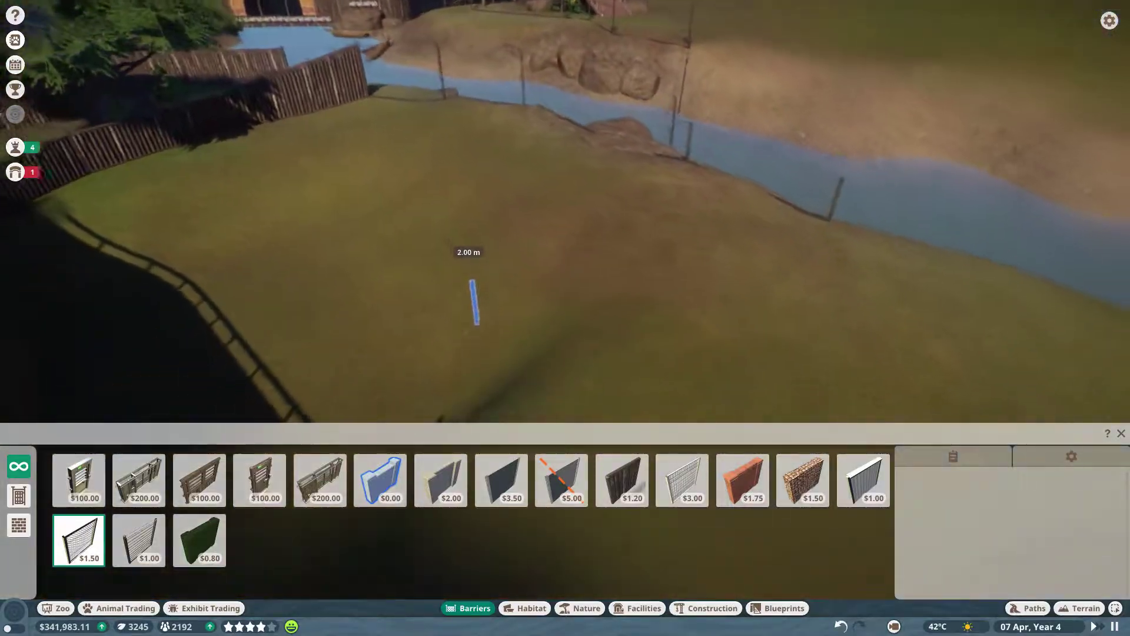
pyautogui.press('q')
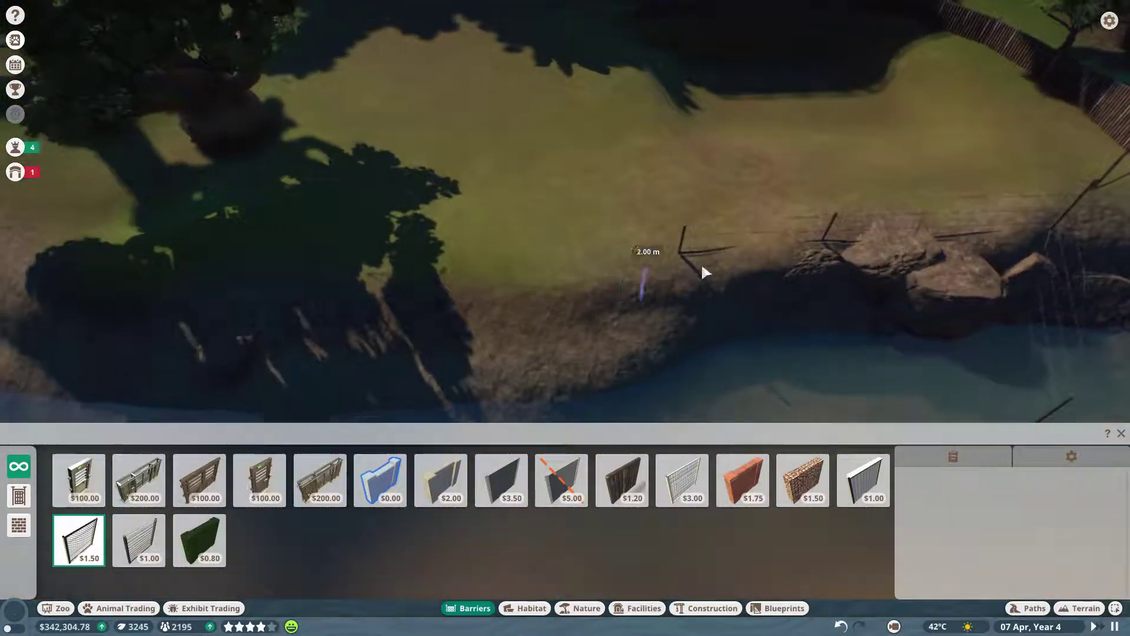
pyautogui.click(684, 255)
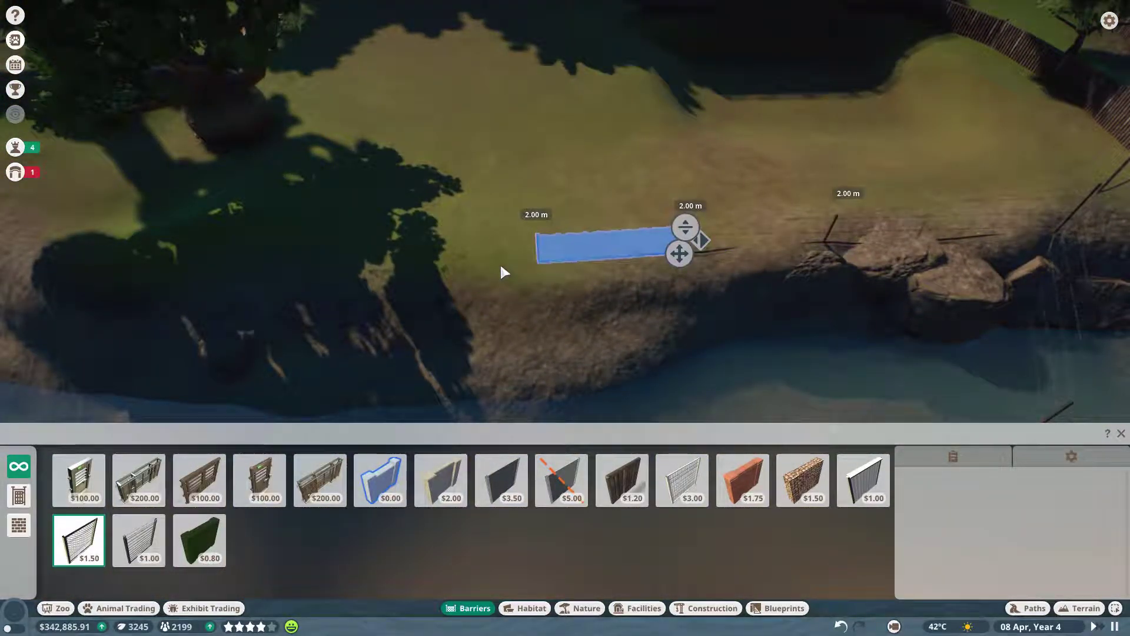
pyautogui.press('q')
pyautogui.press('q')
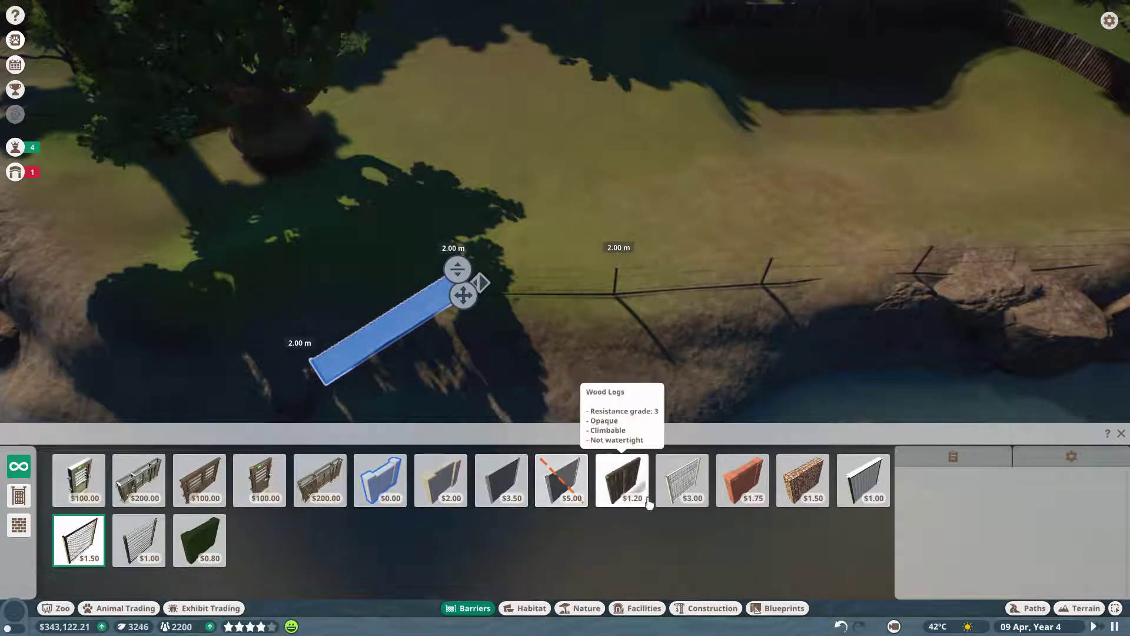
pyautogui.click(615, 460)
pyautogui.click(469, 114)
# Step: Undo the last fence segment and place a new log segment from the fence end
pyautogui.press('w')
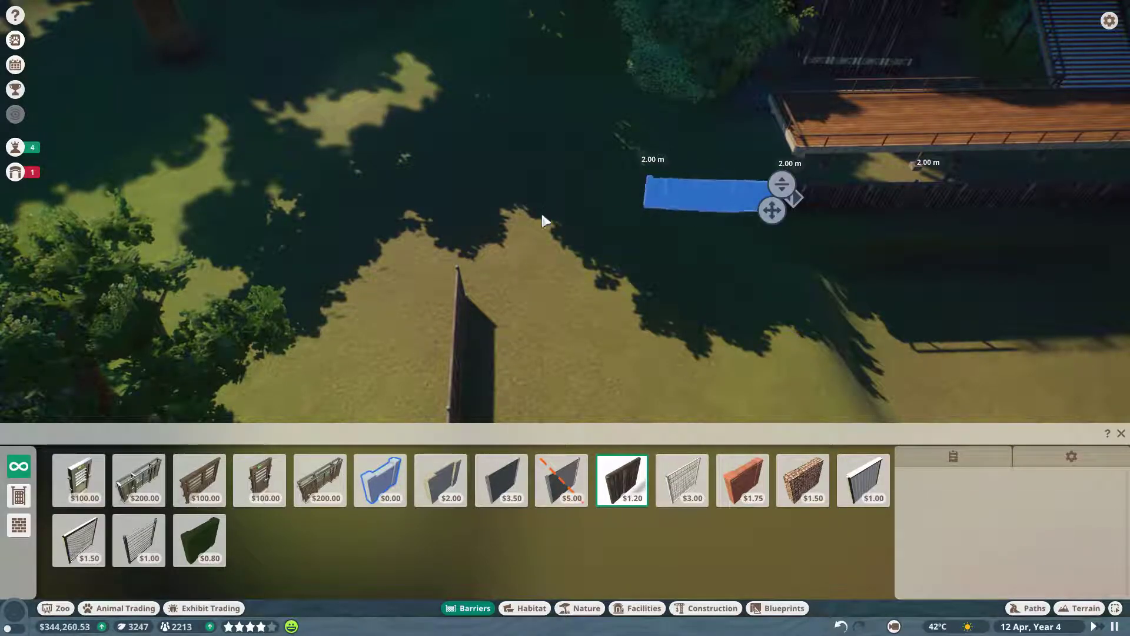
pyautogui.press('e')
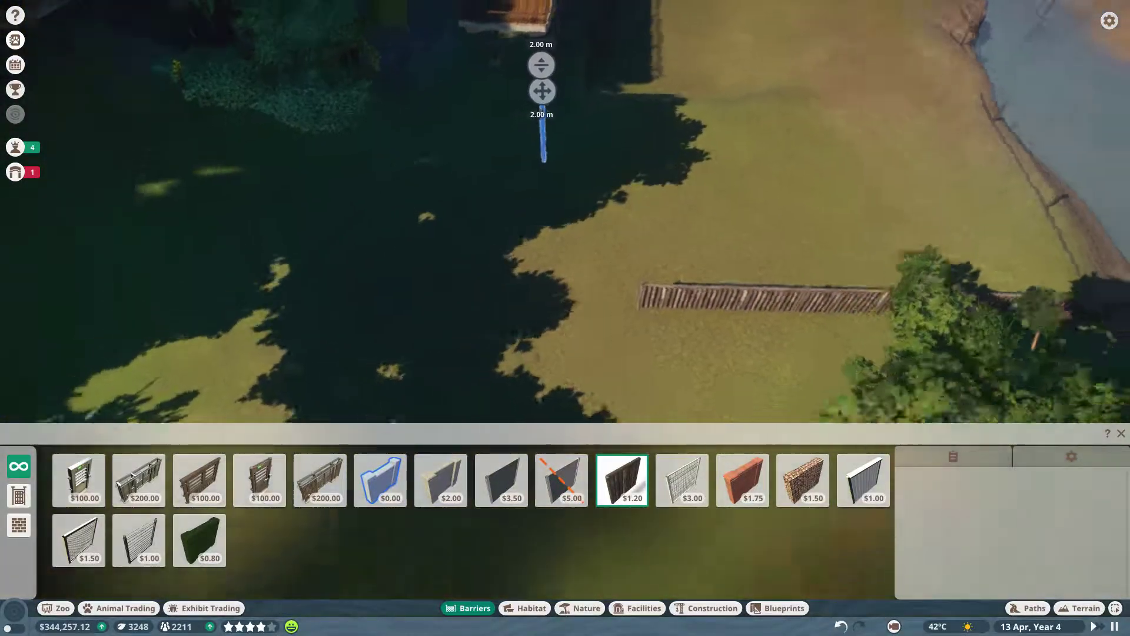
pyautogui.press('e')
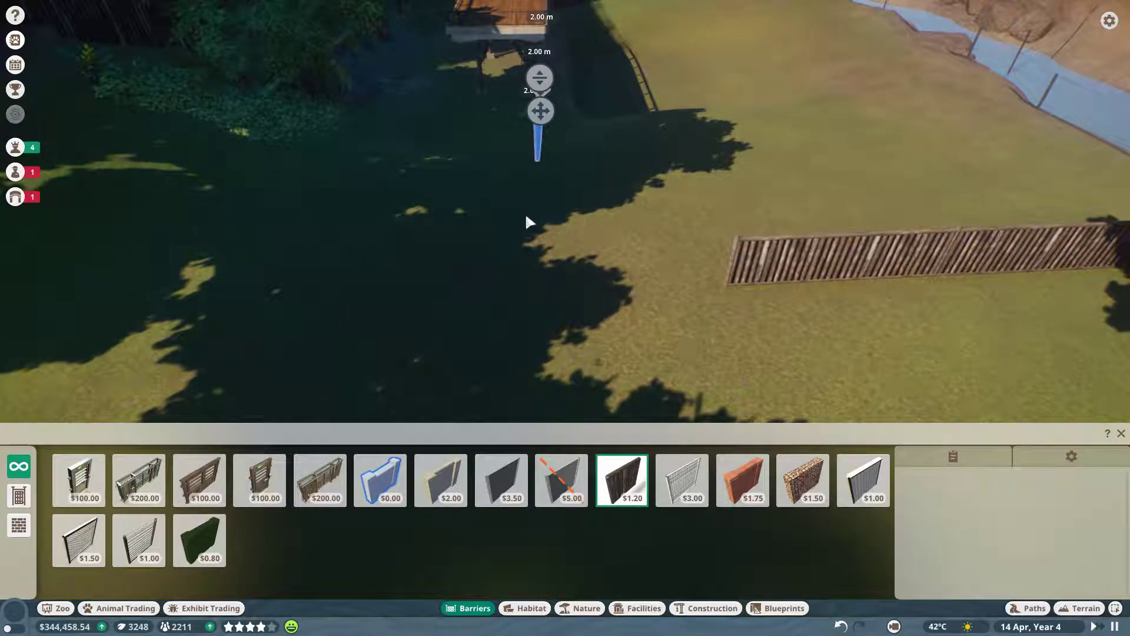
pyautogui.press('e')
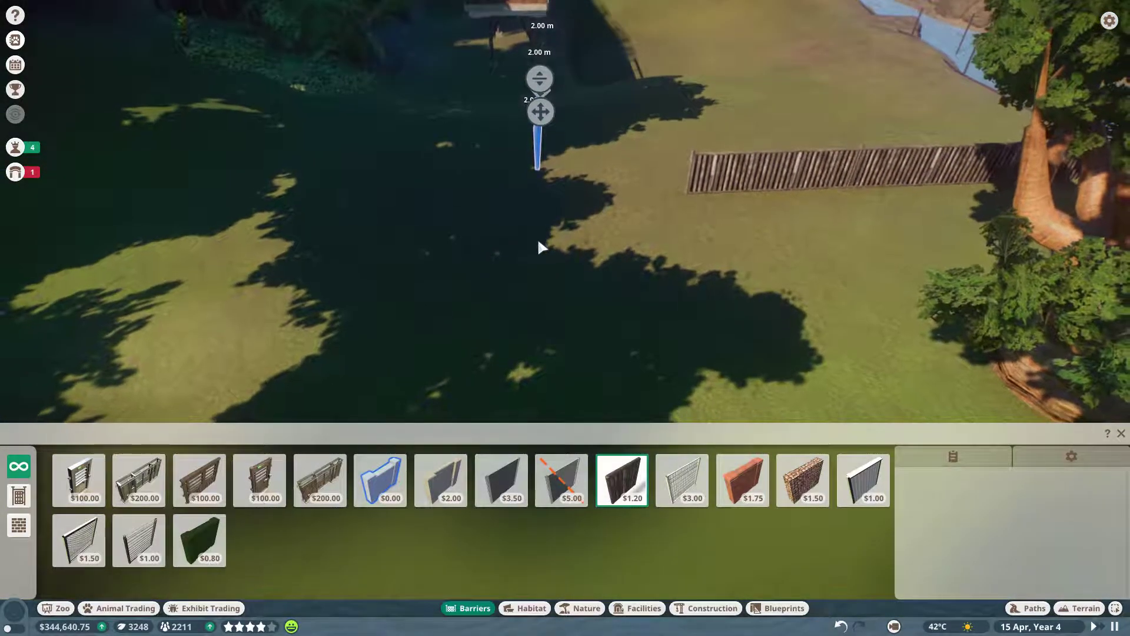
pyautogui.press('e')
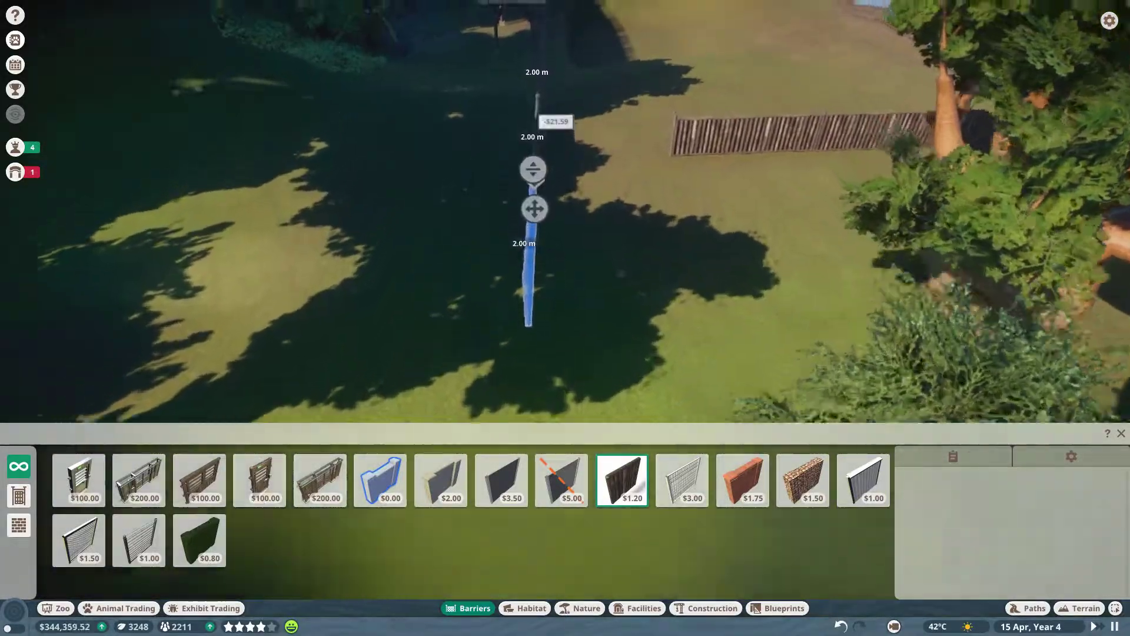
pyautogui.scroll(3, 624, 316)
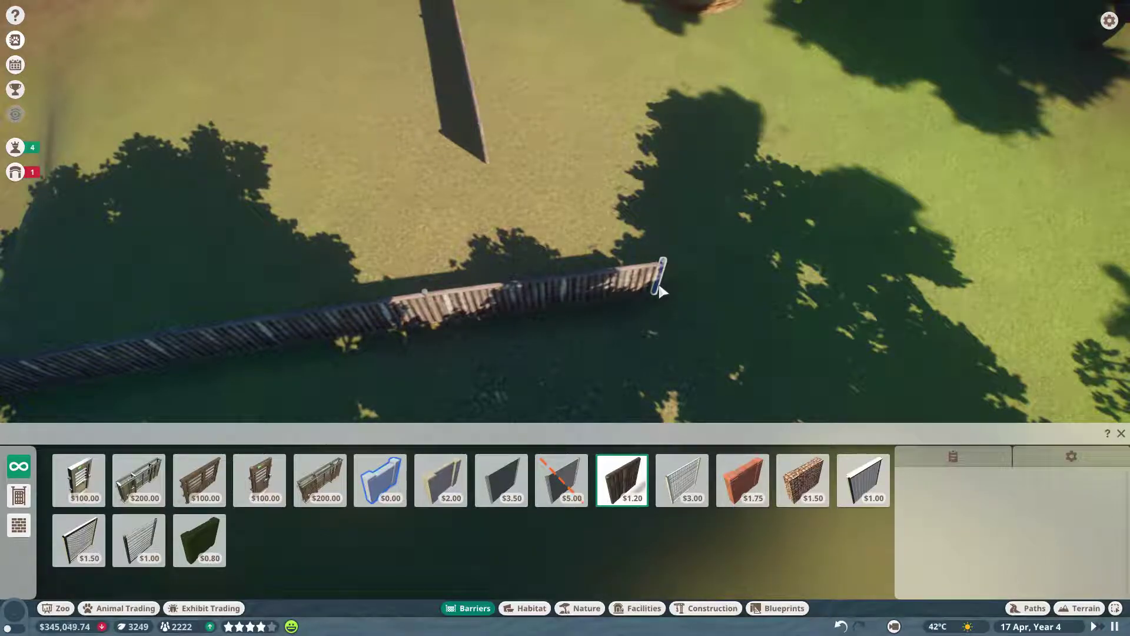
pyautogui.hotkey('ctrl', 'z')
pyautogui.click(976, 463)
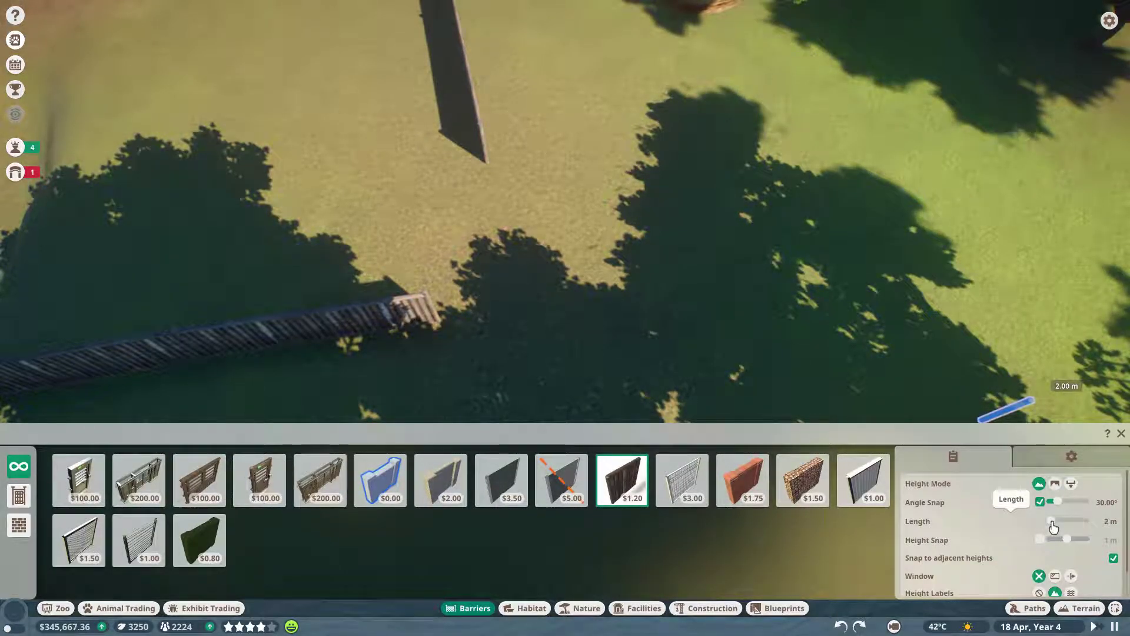
pyautogui.click(446, 324)
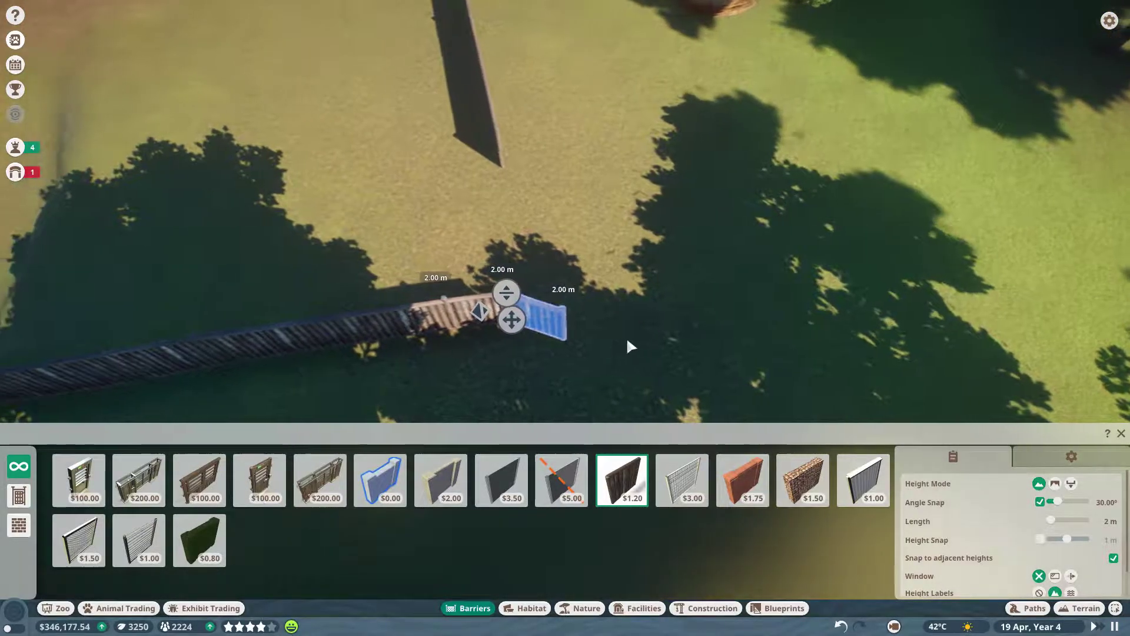
pyautogui.click(560, 290)
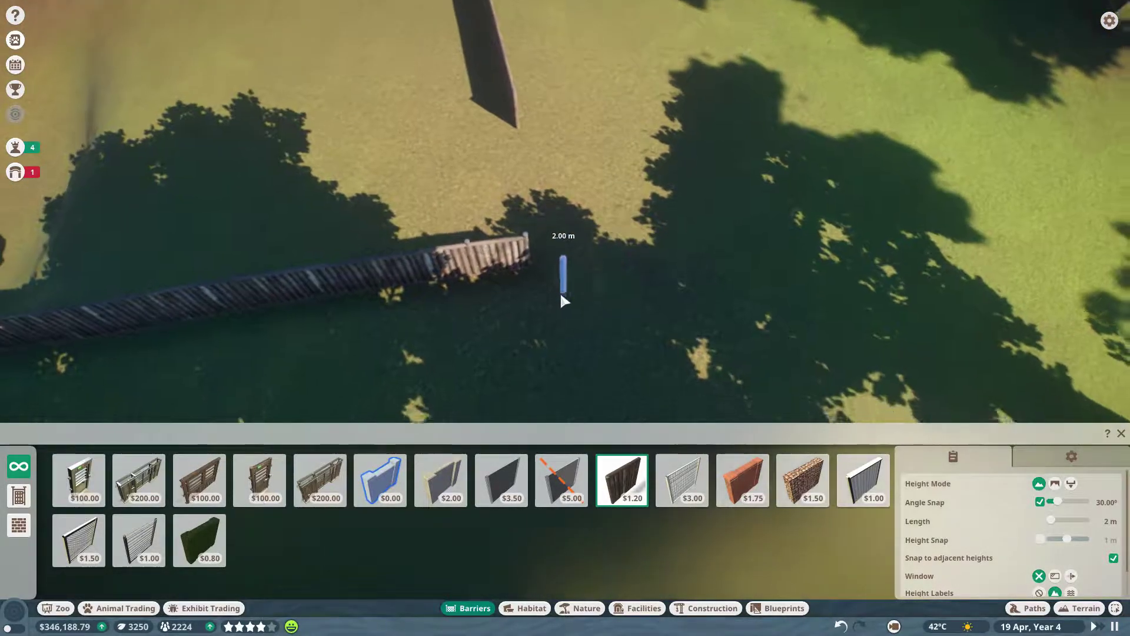
pyautogui.scroll(3, 521, 301)
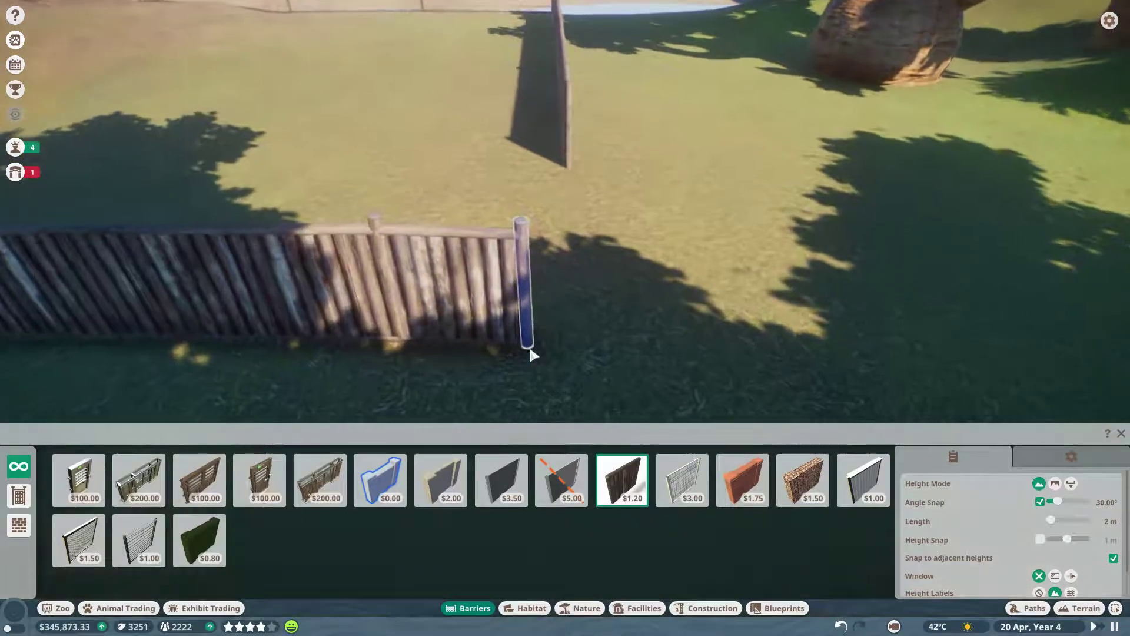
# Step: Redraw the angled end segments, then place a 6 m log fence section
pyautogui.click(527, 344)
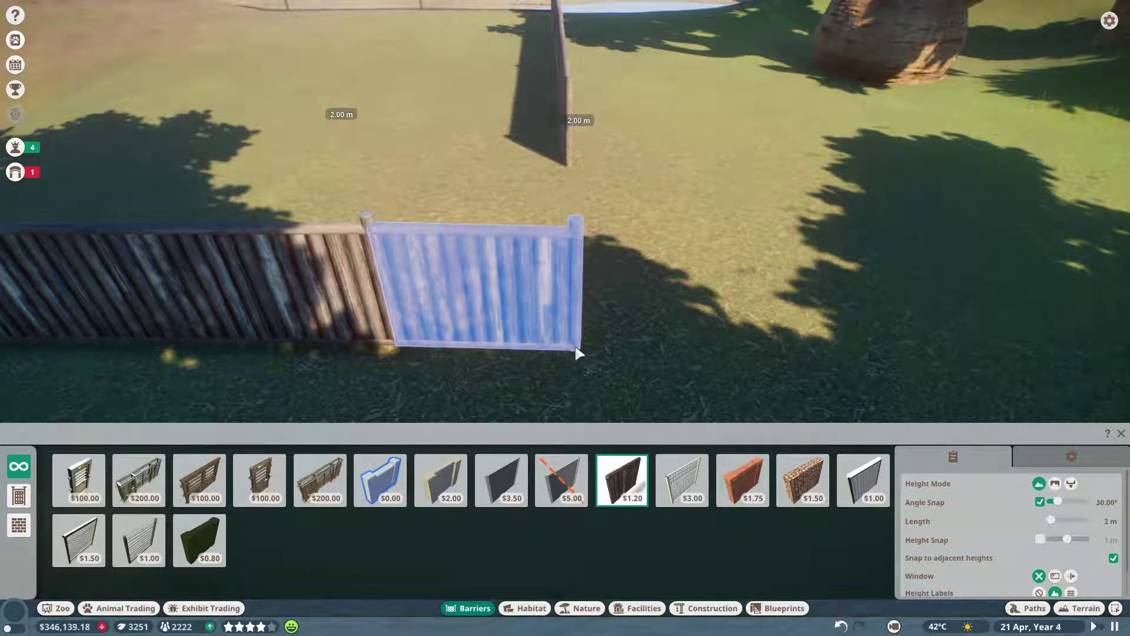
pyautogui.click(576, 351)
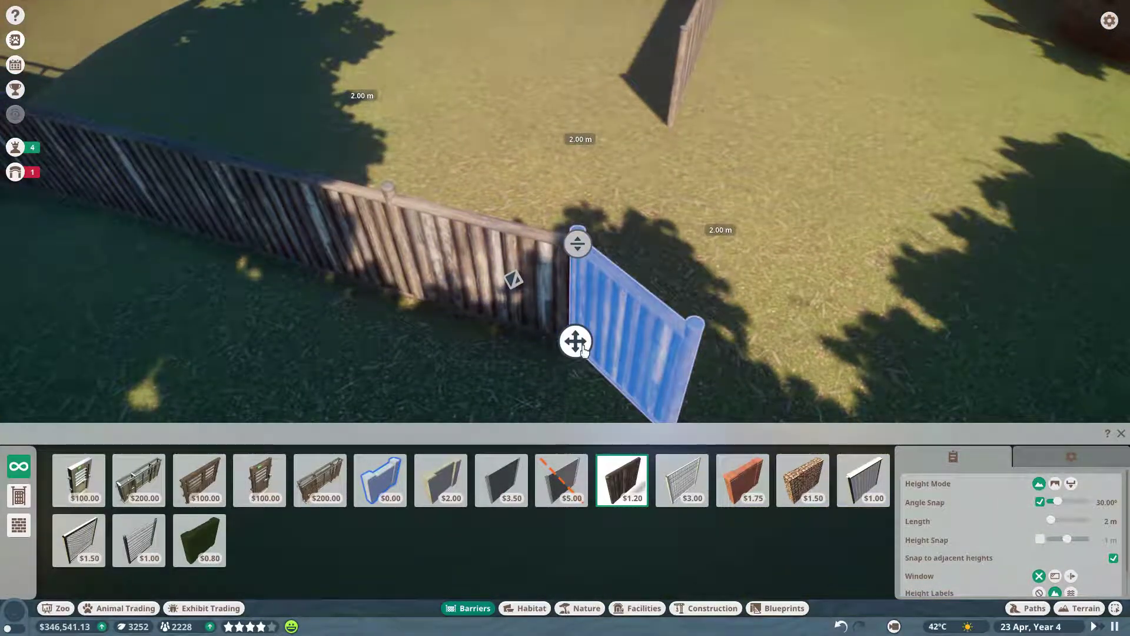
pyautogui.click(581, 349)
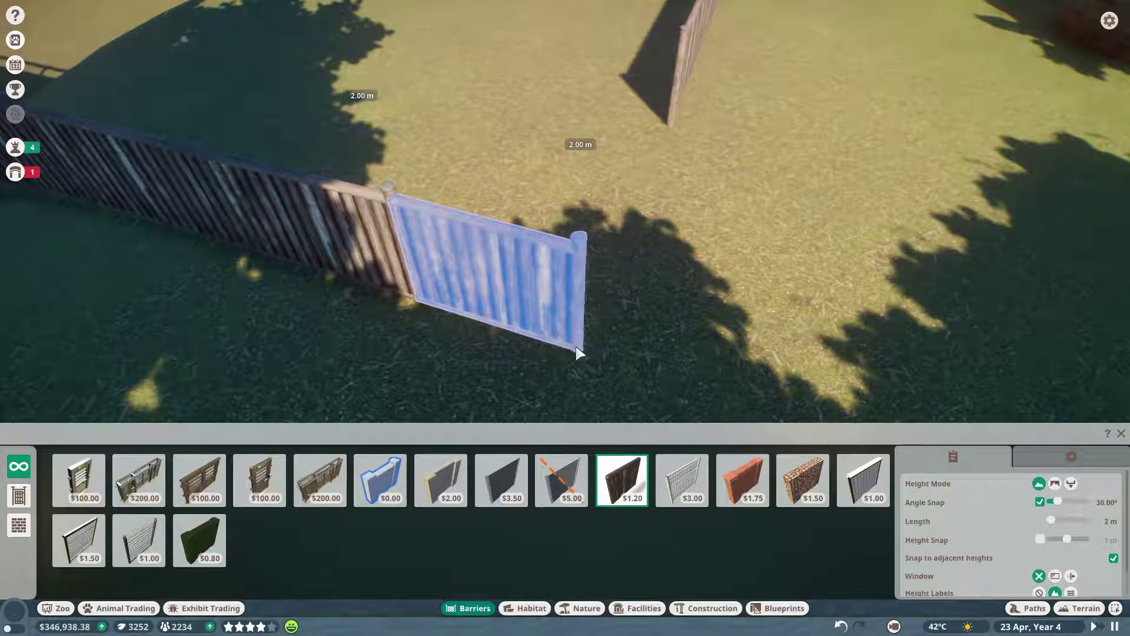
pyautogui.click(578, 354)
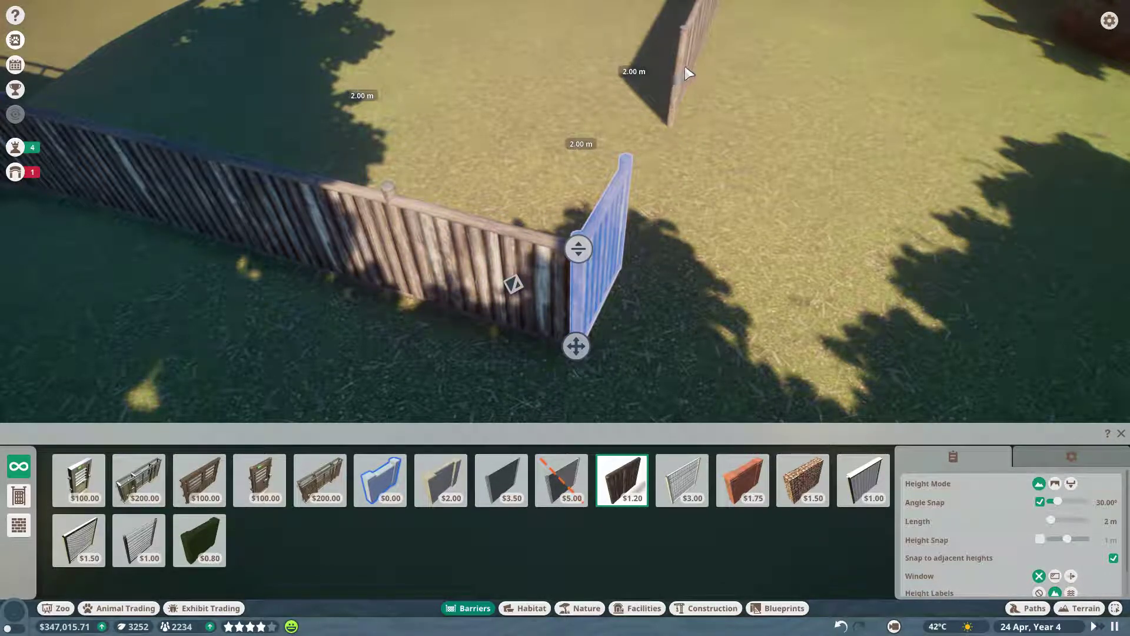
pyautogui.press('q')
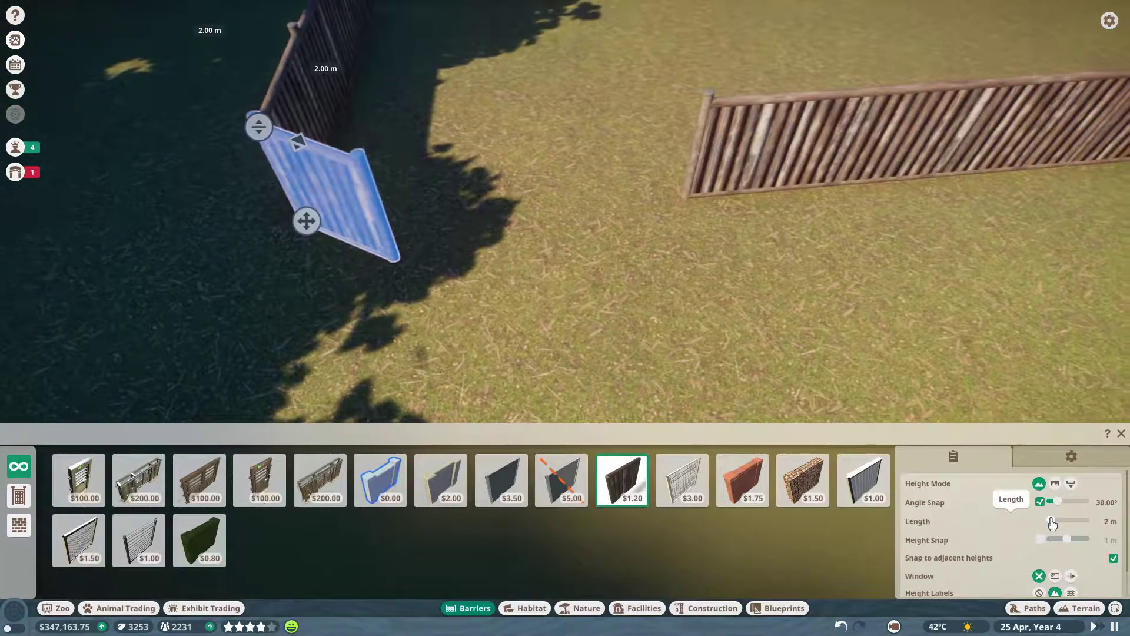
pyautogui.moveTo(1052, 523); pyautogui.dragTo(1057, 522)
pyautogui.click(688, 176)
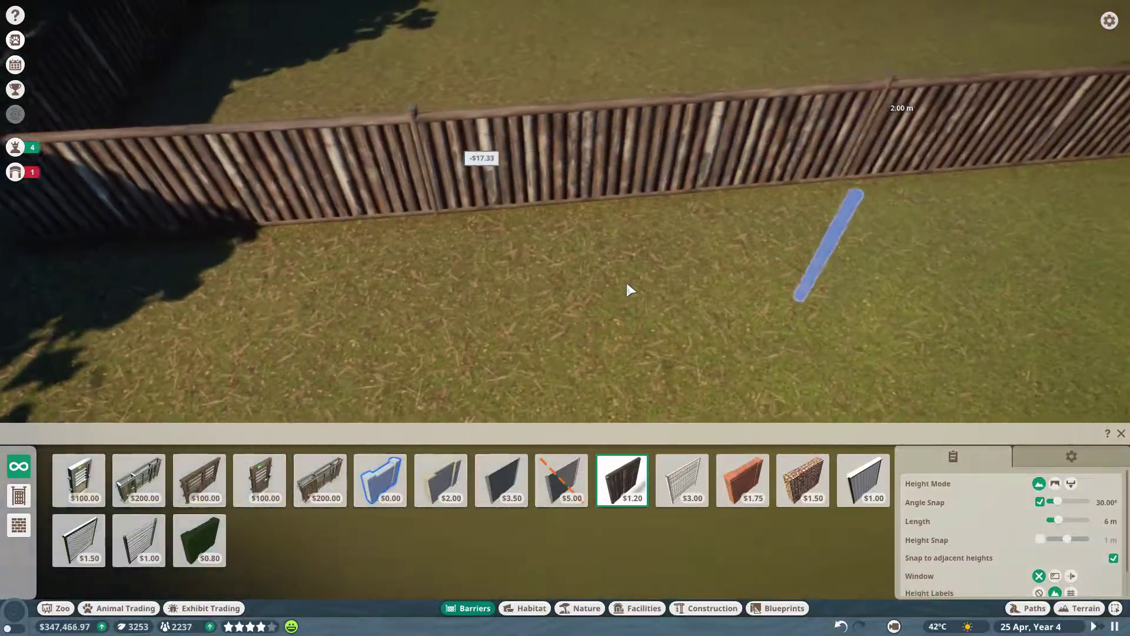
pyautogui.scroll(-3, 628, 290)
pyautogui.press('q')
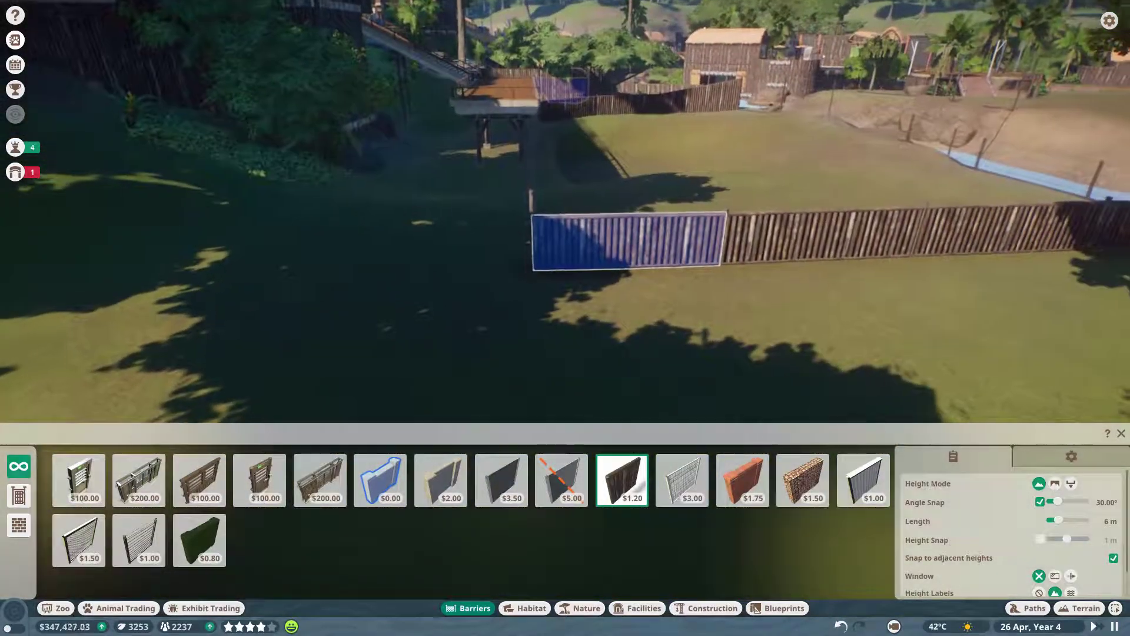
pyautogui.press('q')
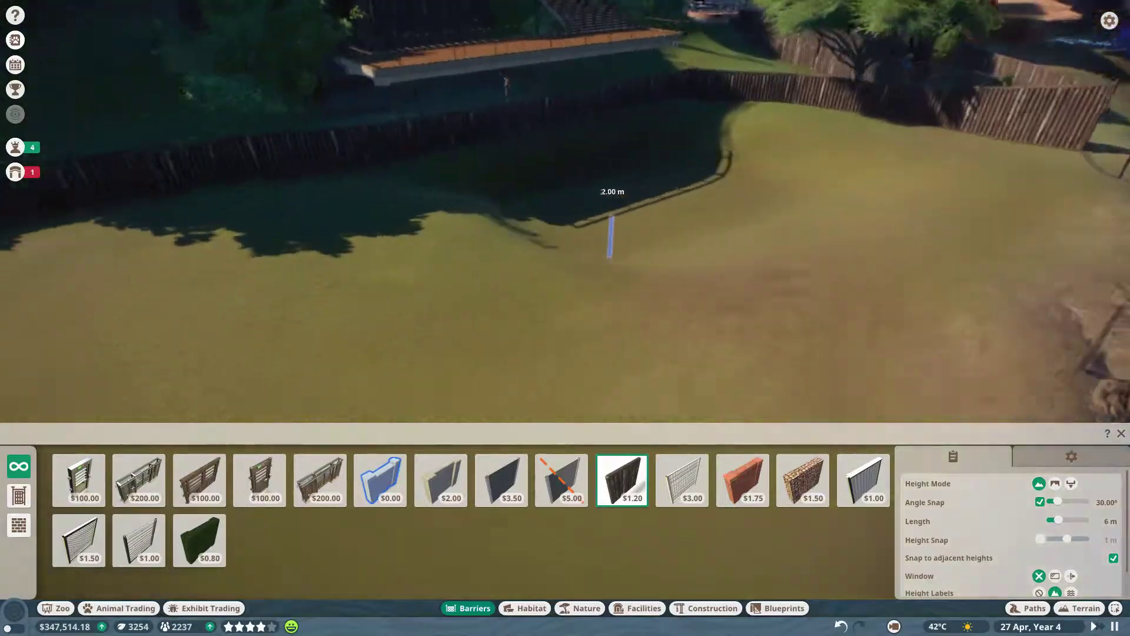
pyautogui.press('q')
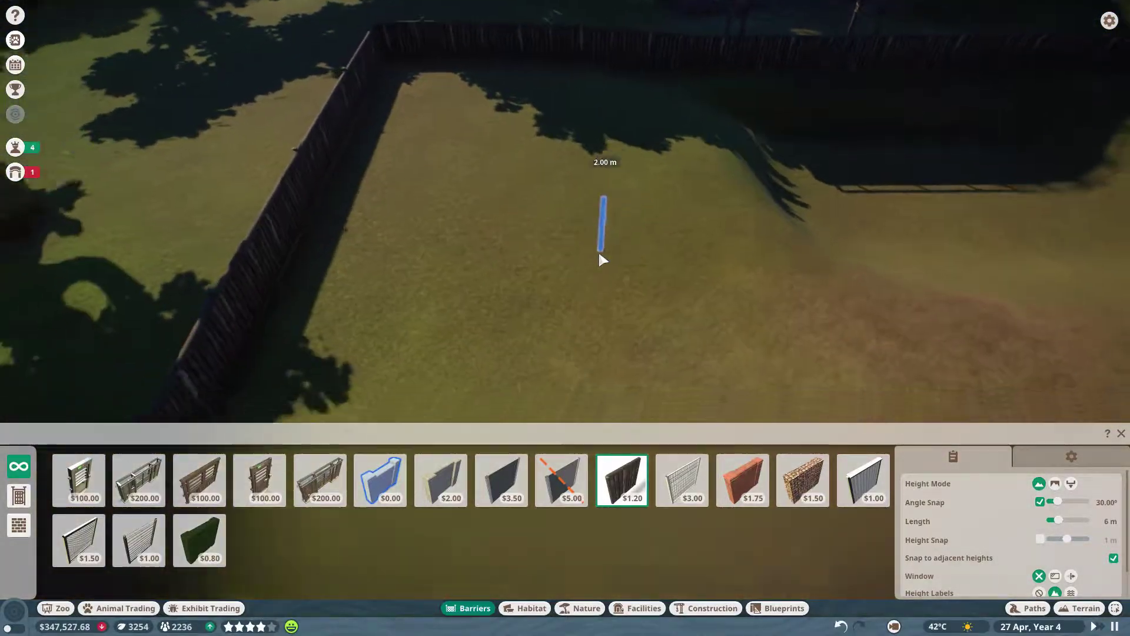
pyautogui.press('q')
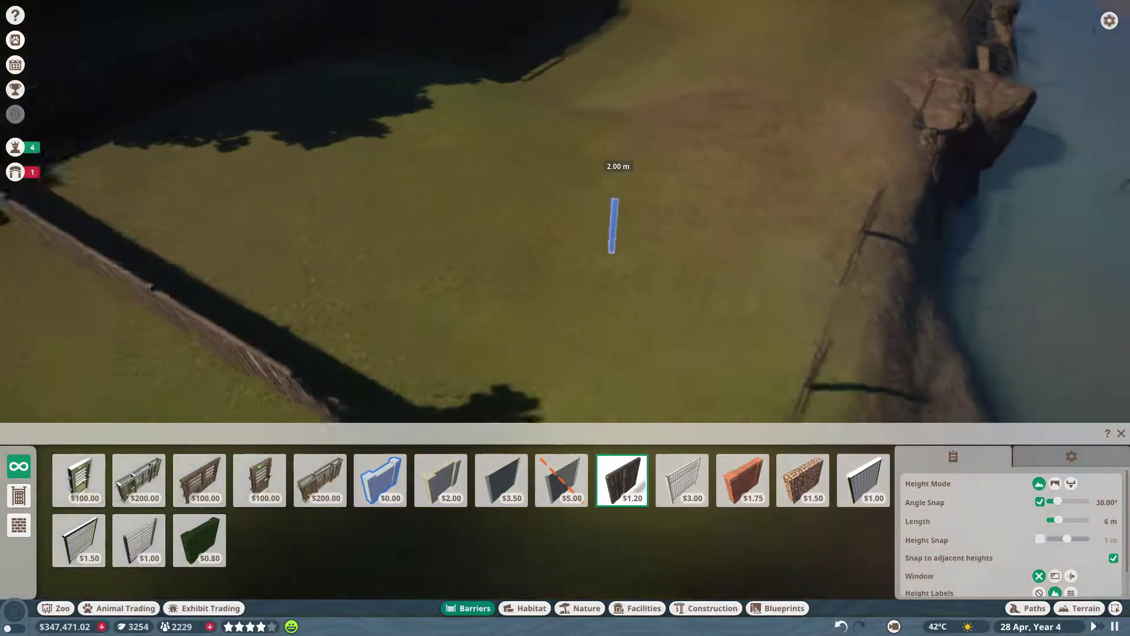
pyautogui.press('q')
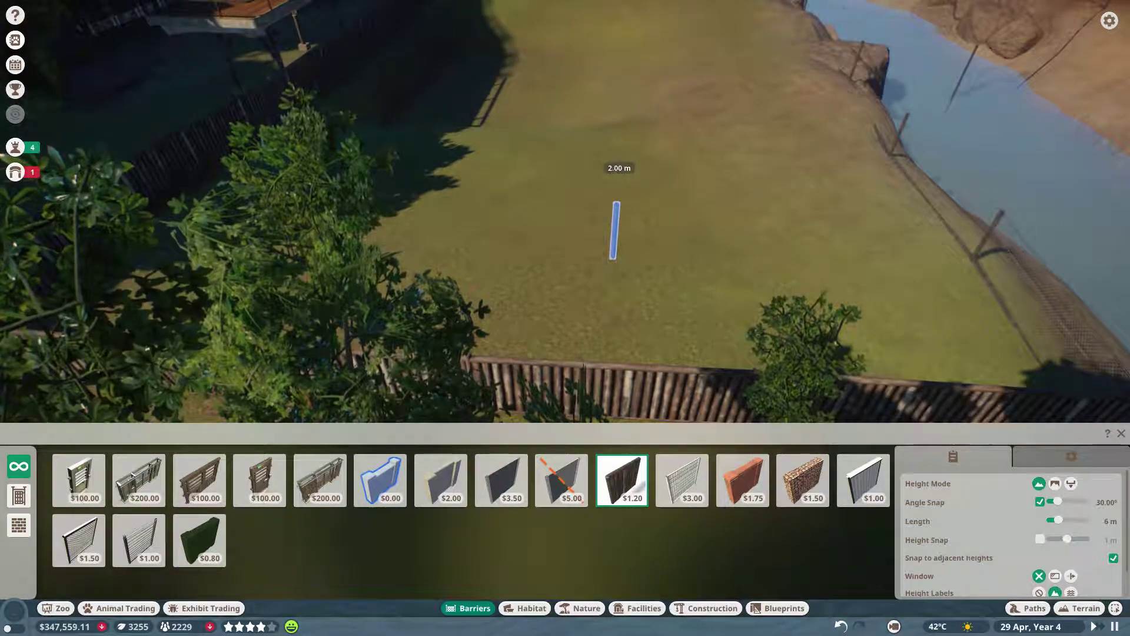
pyautogui.press('q')
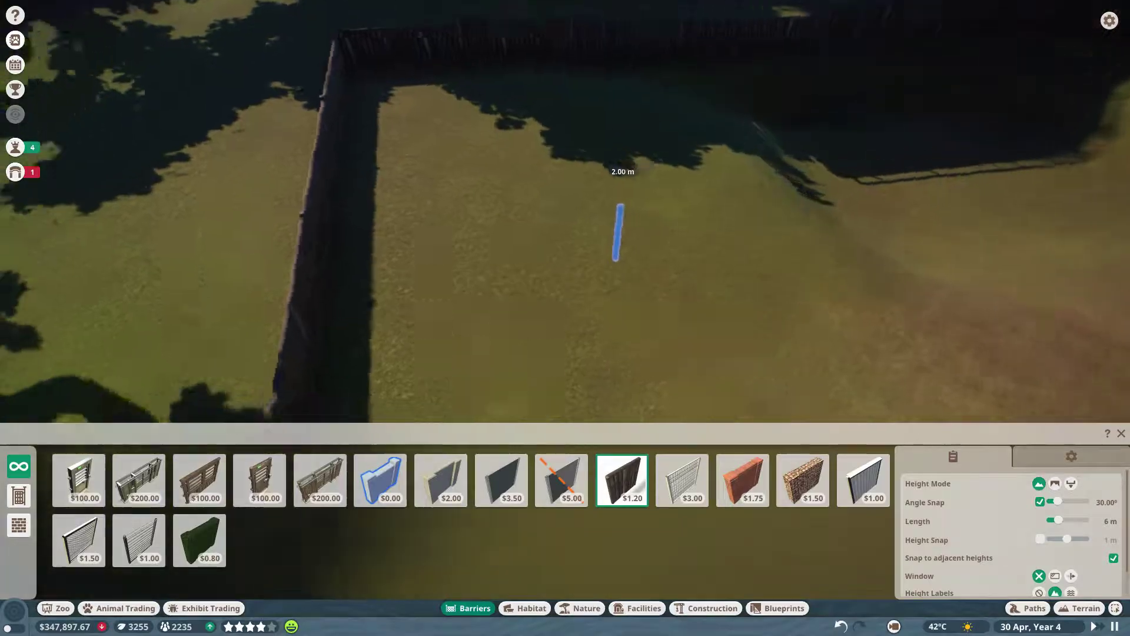
pyautogui.press('q')
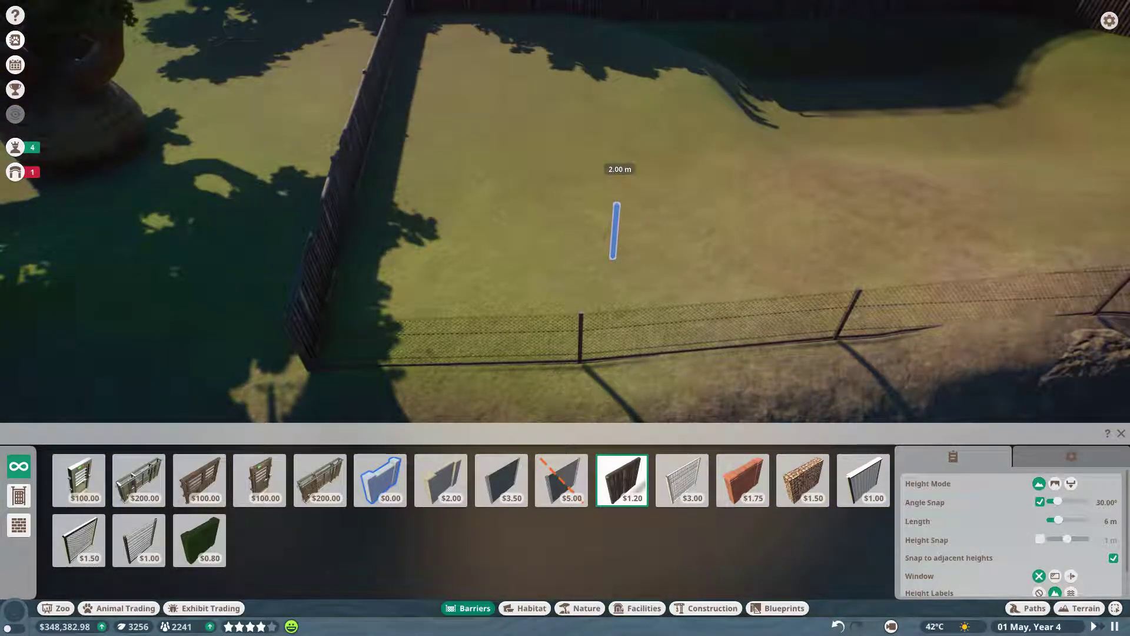
pyautogui.press('r')
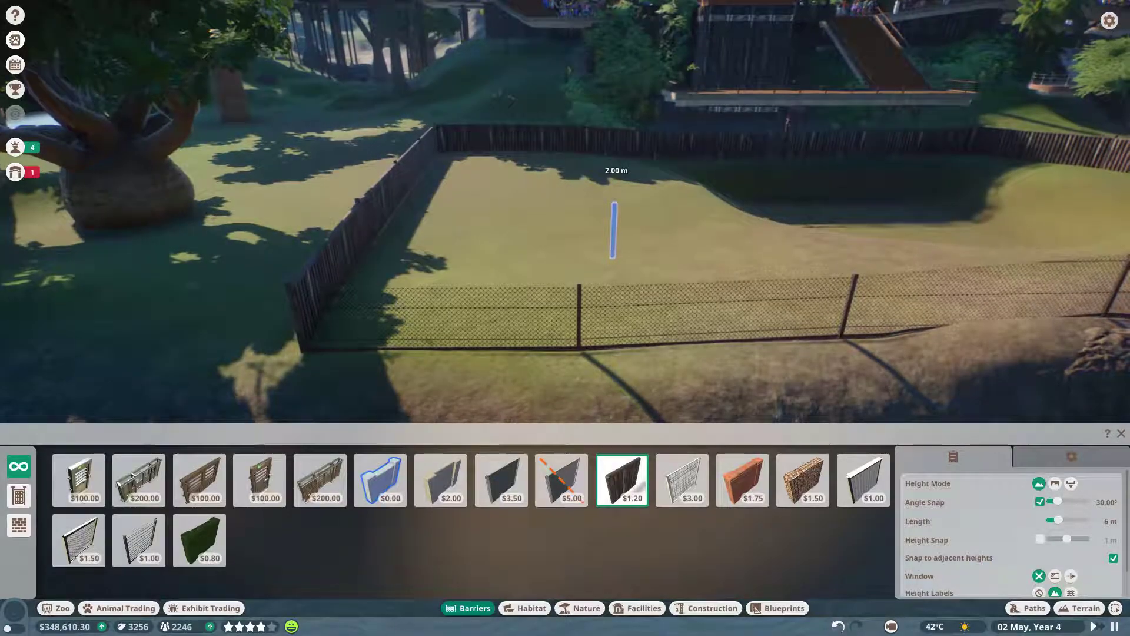
pyautogui.press('f')
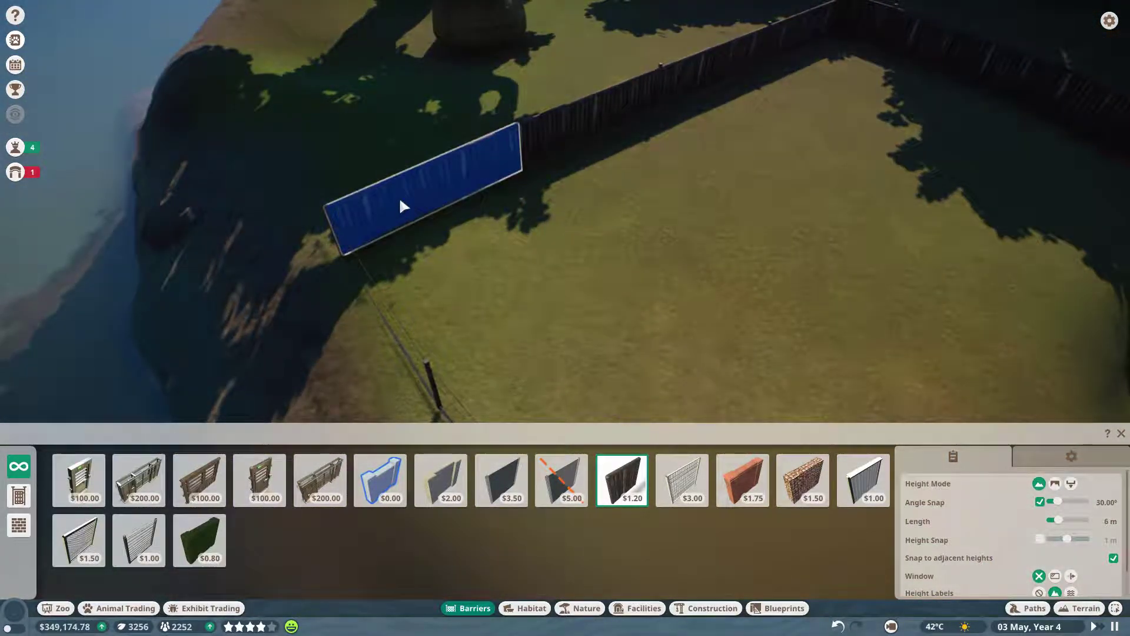
# Step: Build the long waterside wall segment along the cliff edge at 4 m height
pyautogui.click(401, 202)
pyautogui.click(488, 168)
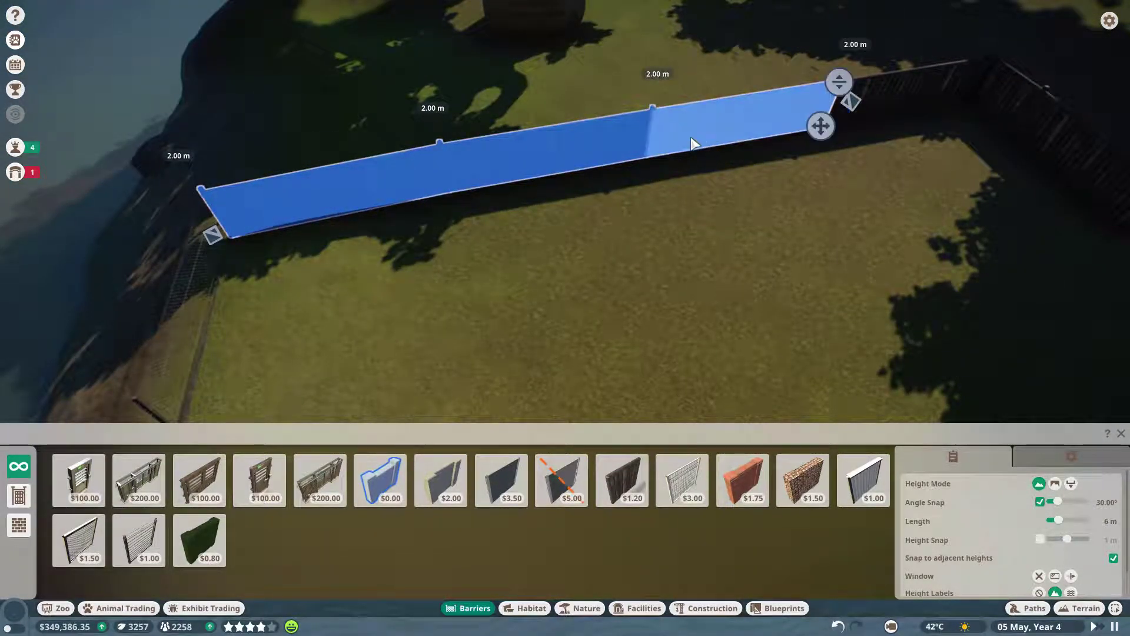
pyautogui.scroll(2, 857, 182)
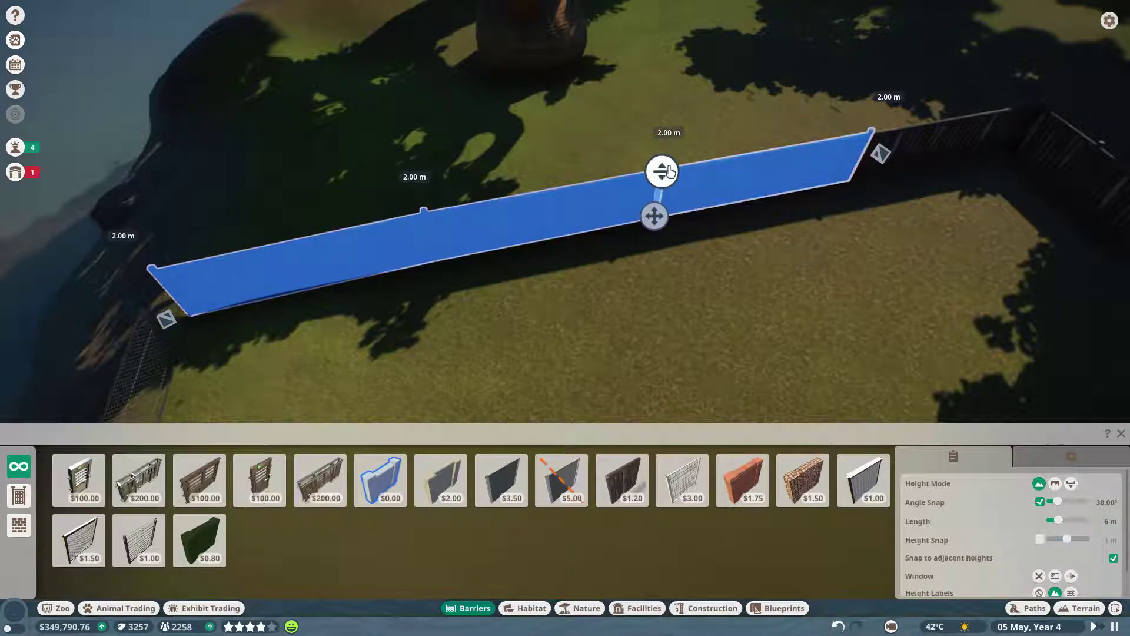
pyautogui.moveTo(664, 173); pyautogui.dragTo(681, 95)
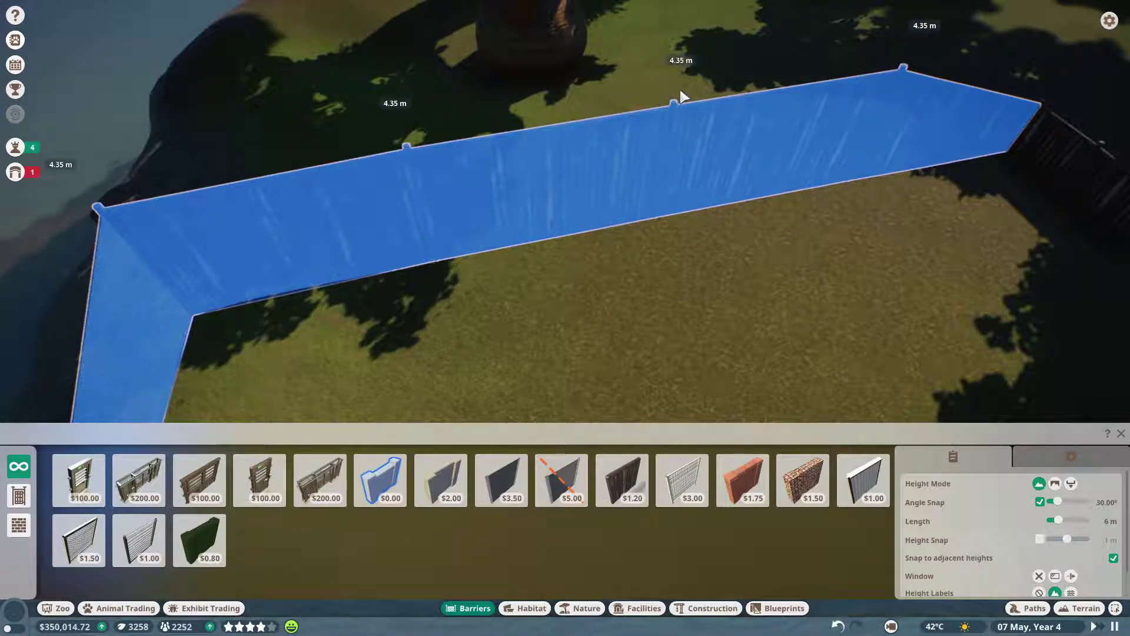
pyautogui.moveTo(682, 91); pyautogui.dragTo(697, 87)
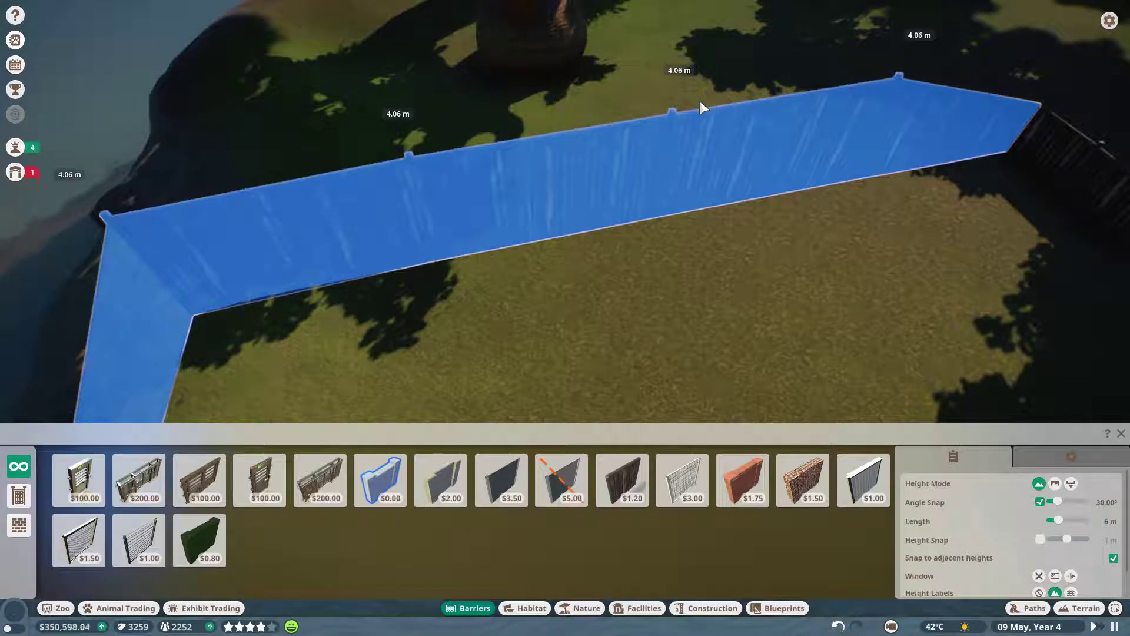
pyautogui.moveTo(697, 92); pyautogui.dragTo(703, 118)
pyautogui.press('s')
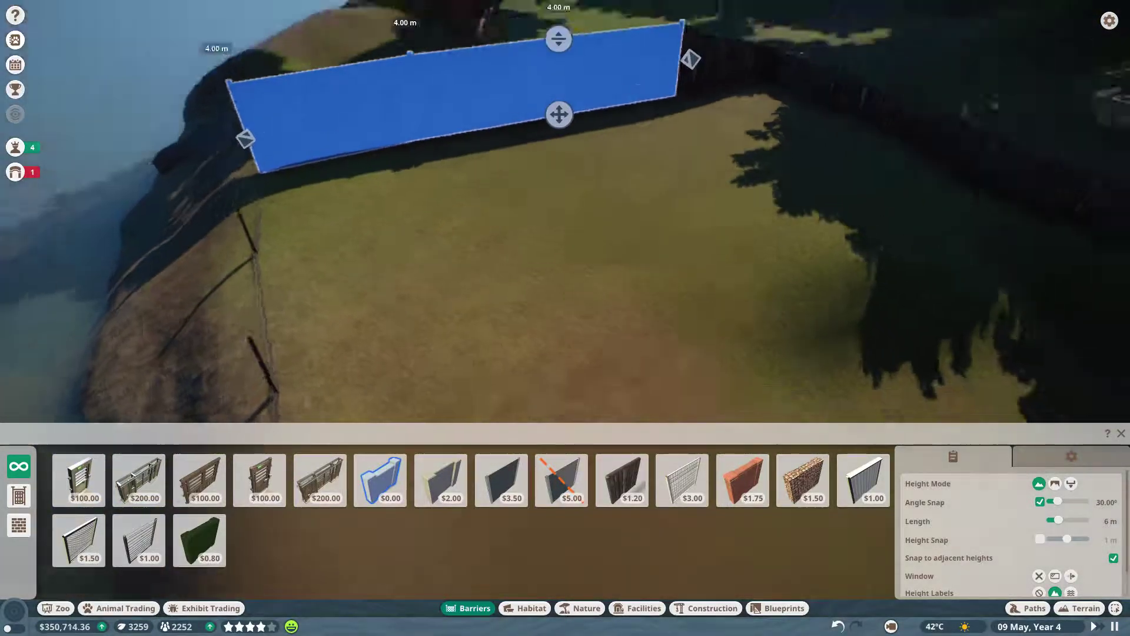
pyautogui.press('e')
pyautogui.press('q')
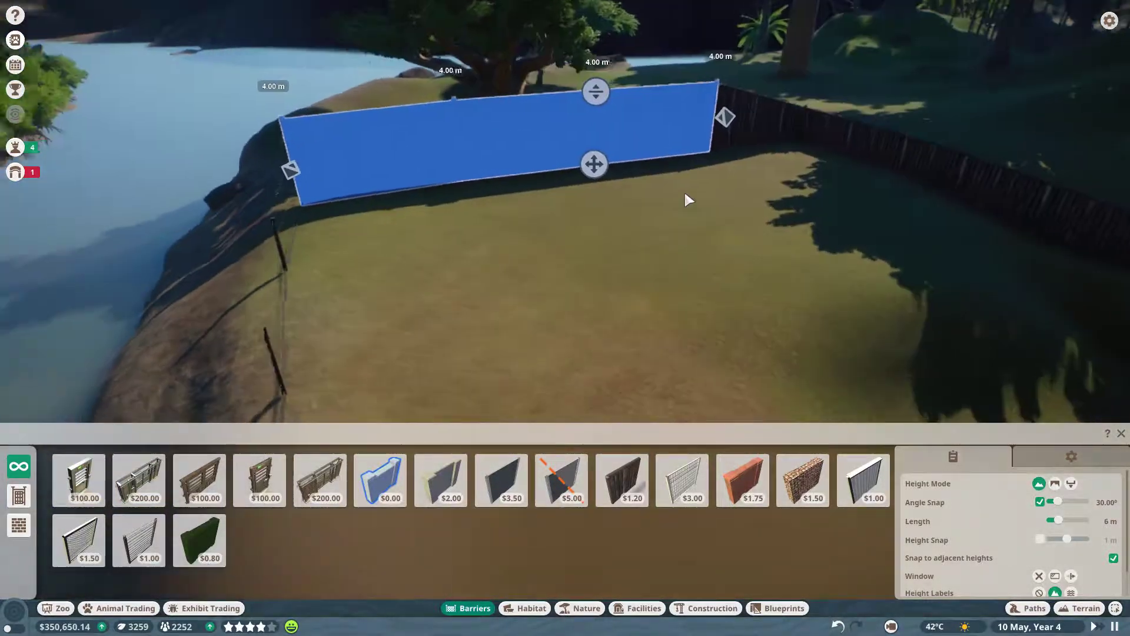
pyautogui.click(683, 194)
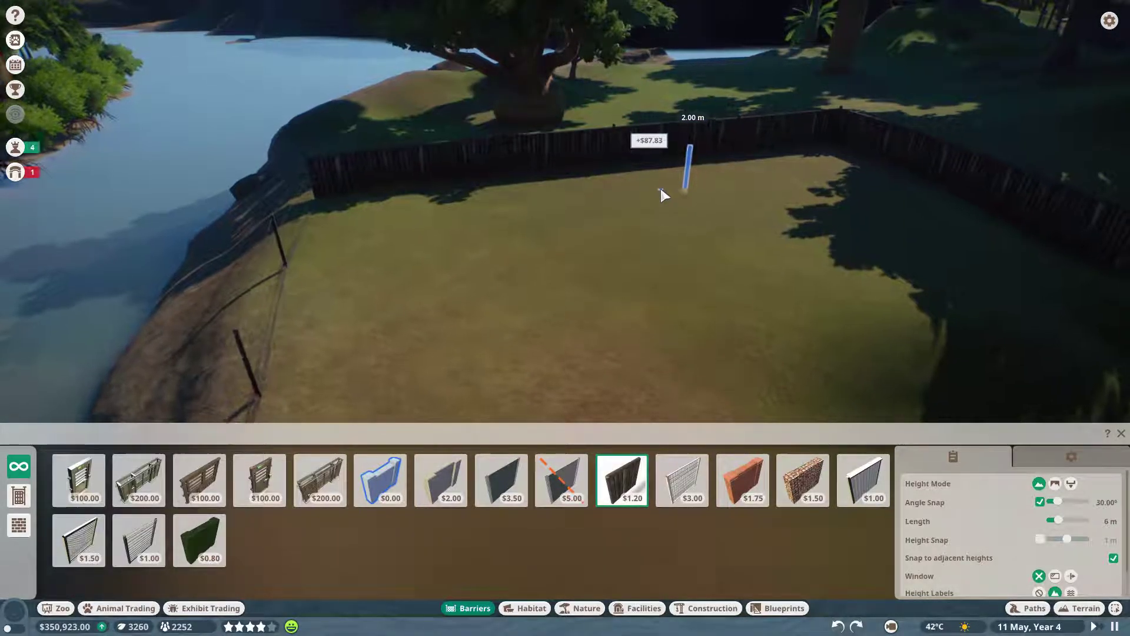
# Step: Add the next raised wall segment along the edge and confirm the final waterside piece
pyautogui.click(372, 210)
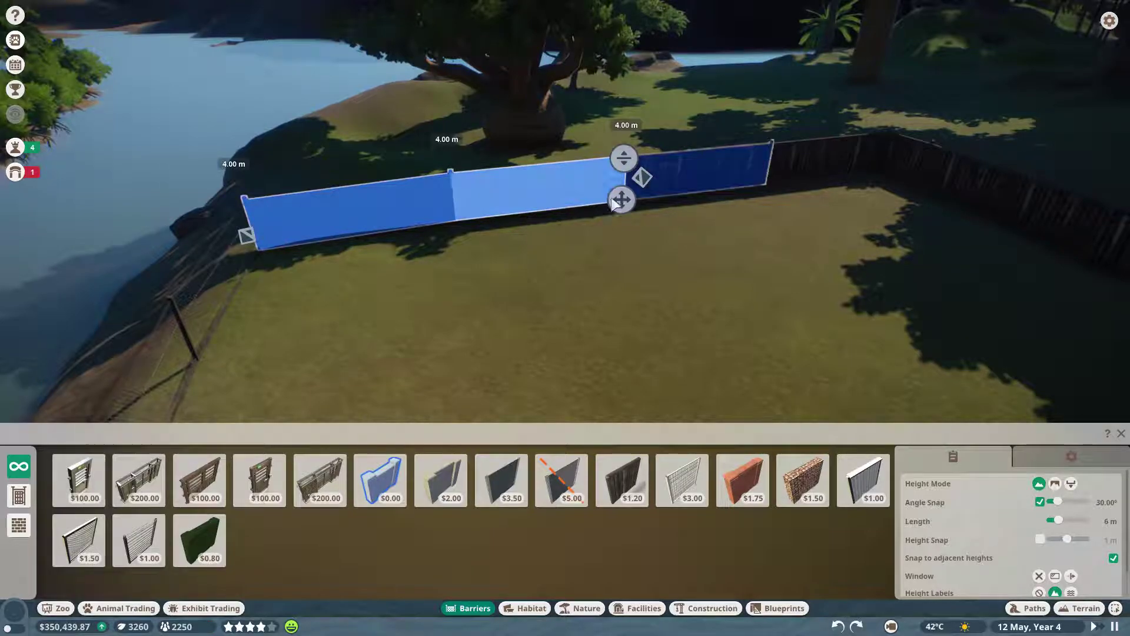
pyautogui.moveTo(624, 157); pyautogui.dragTo(635, 95)
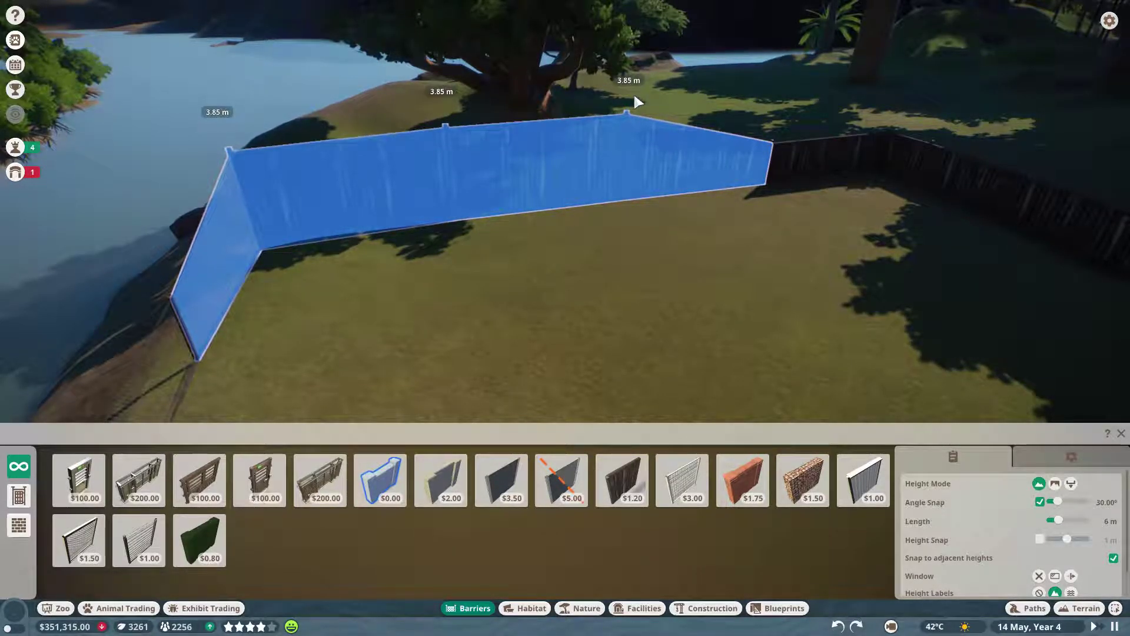
pyautogui.click(633, 88)
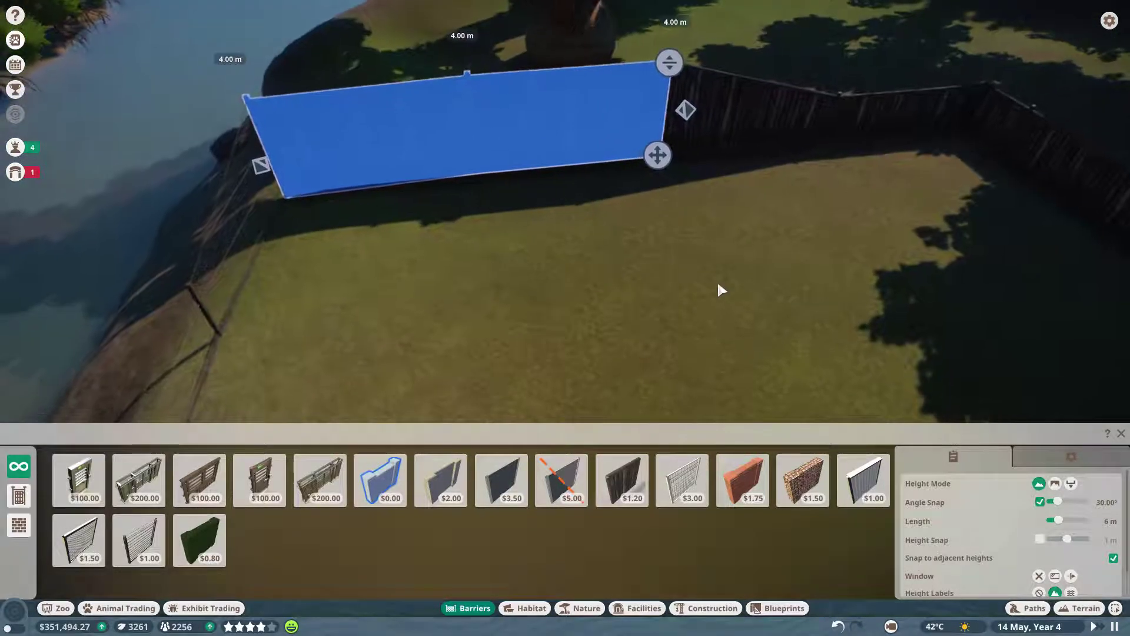
pyautogui.click(708, 333)
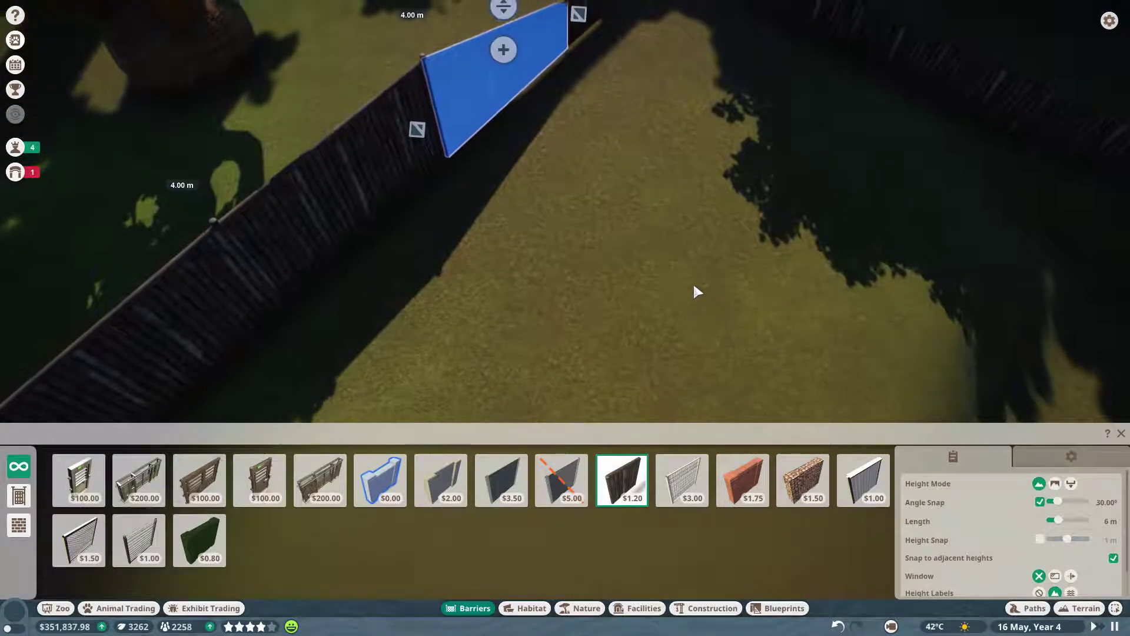
# Step: Build the first inner wall segments, branching from the finished waterside wall
pyautogui.click(698, 280)
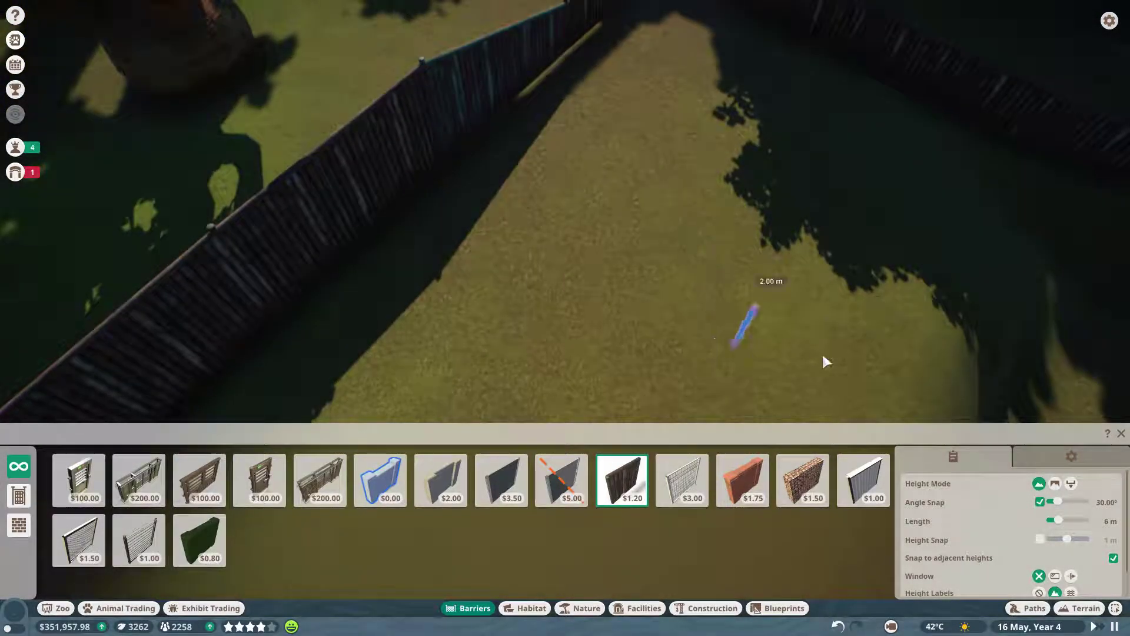
pyautogui.click(627, 282)
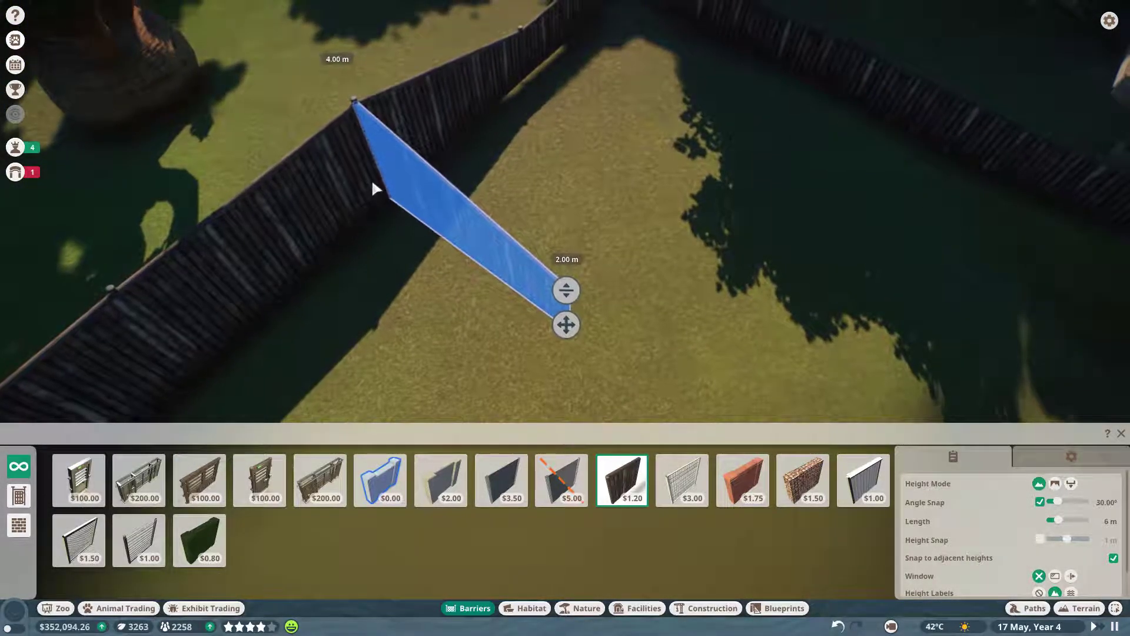
pyautogui.click(528, 271)
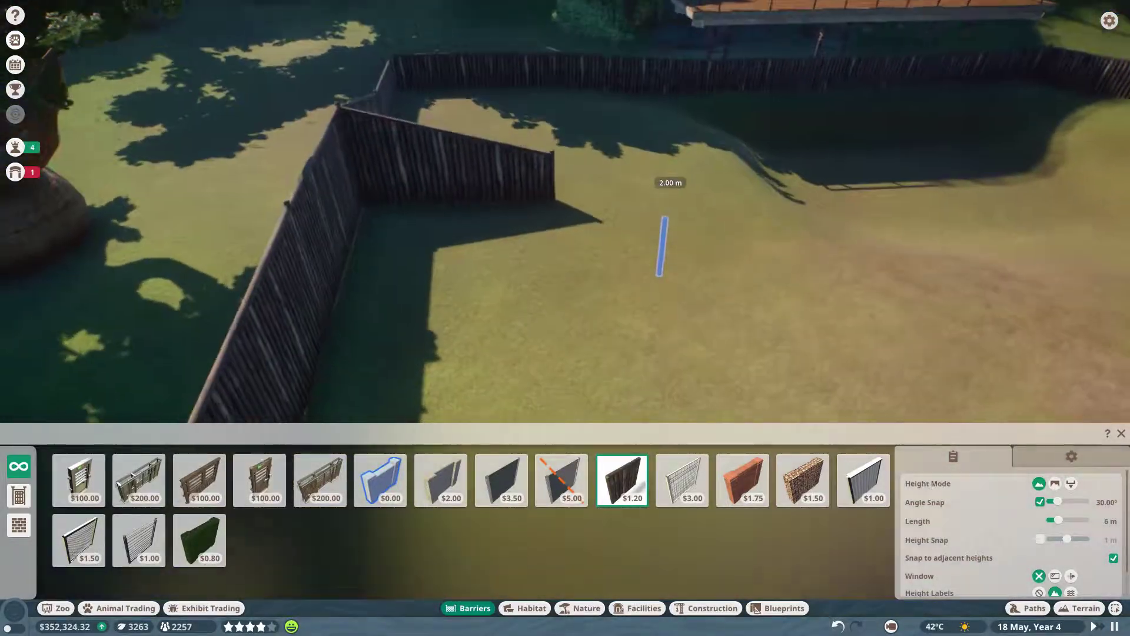
pyautogui.scroll(5, 660, 243)
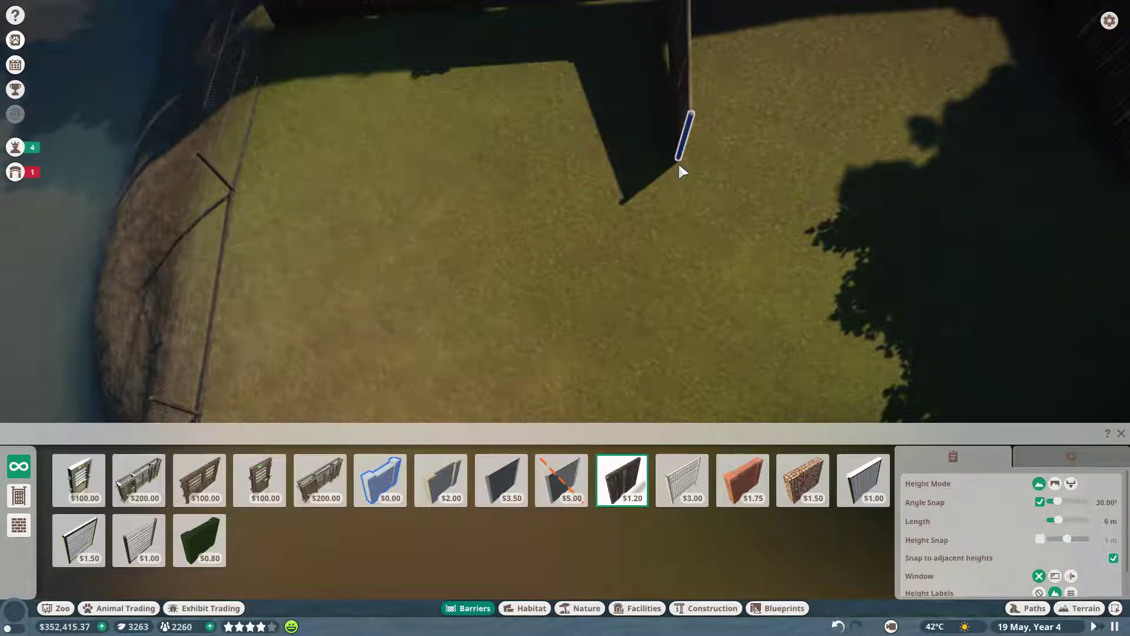
pyautogui.click(680, 171)
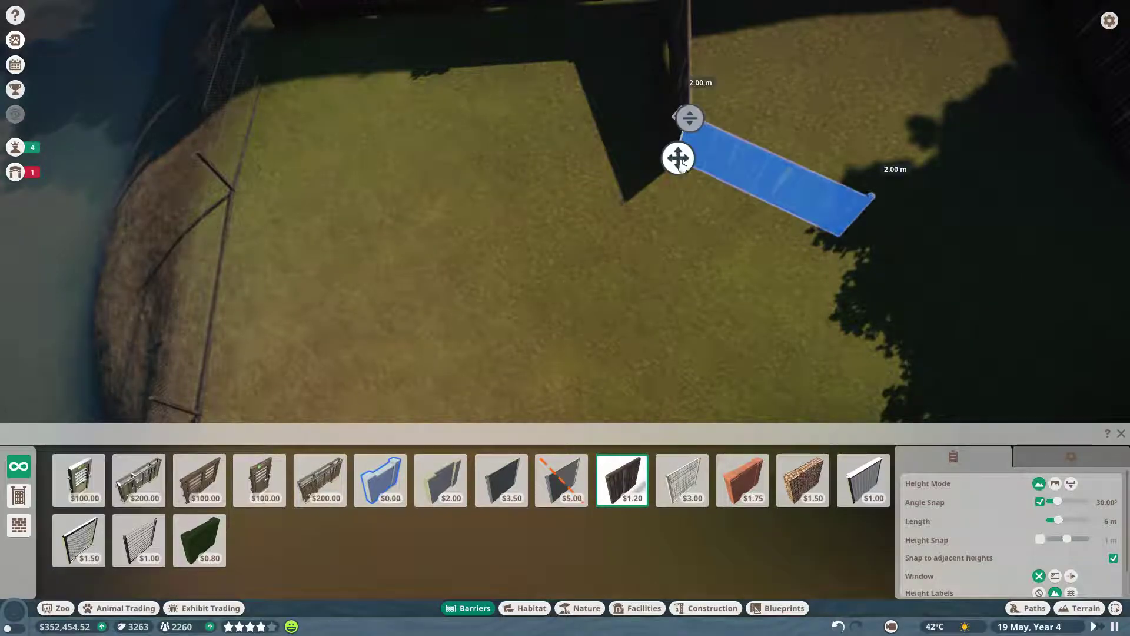
pyautogui.click(697, 241)
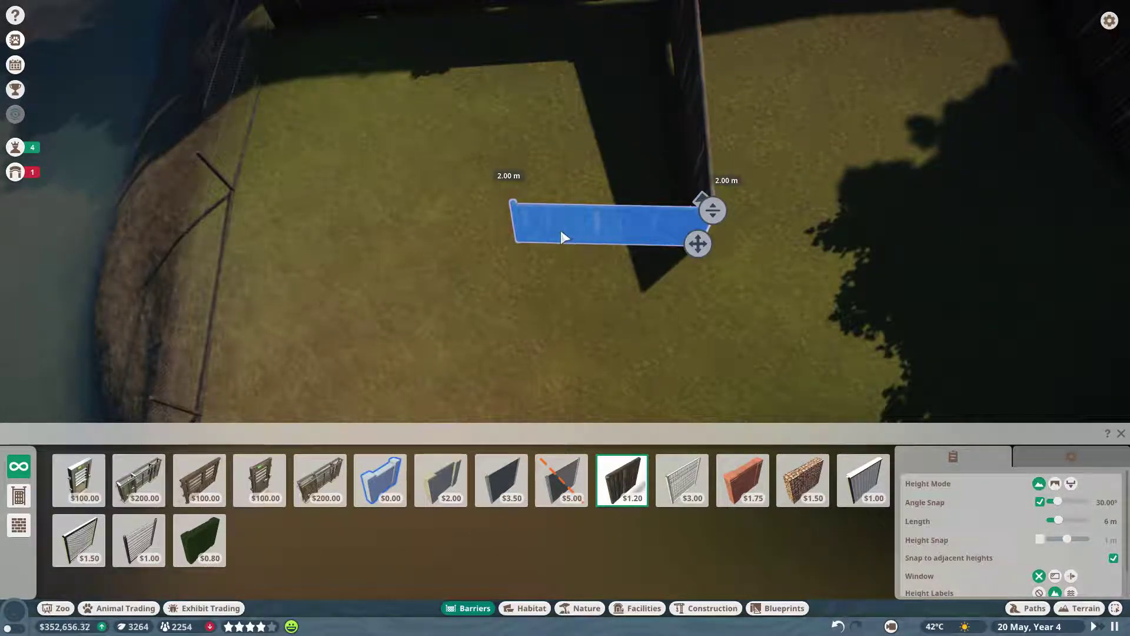
pyautogui.click(527, 226)
# Step: Add a short cross wall, undo its unwanted part, and place a replacement segment
pyautogui.press('e')
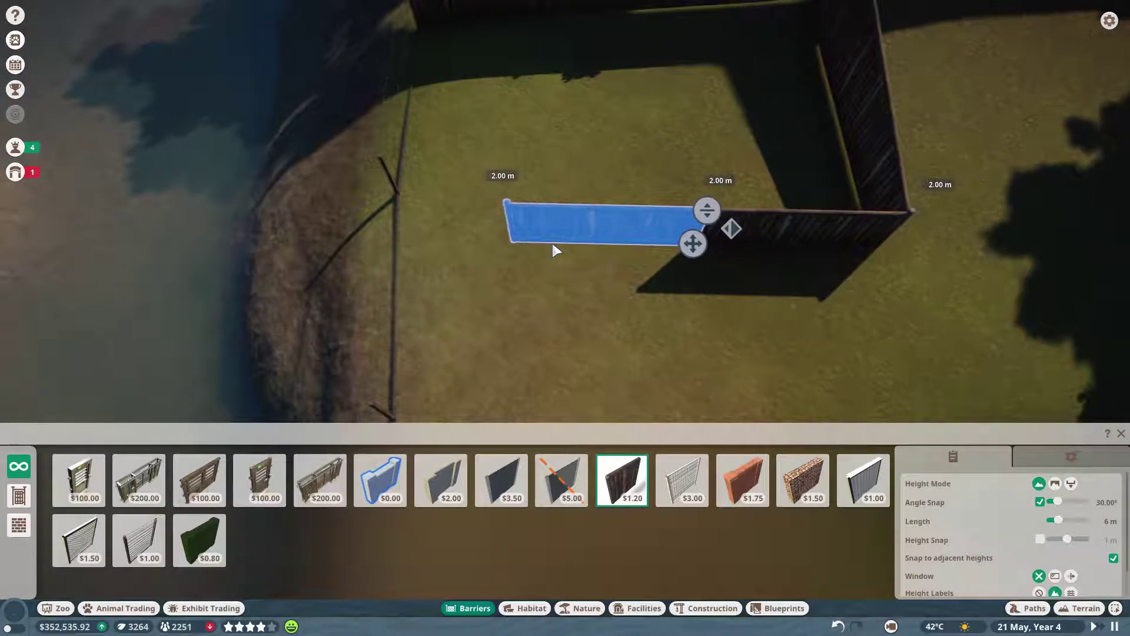
pyautogui.click(591, 241)
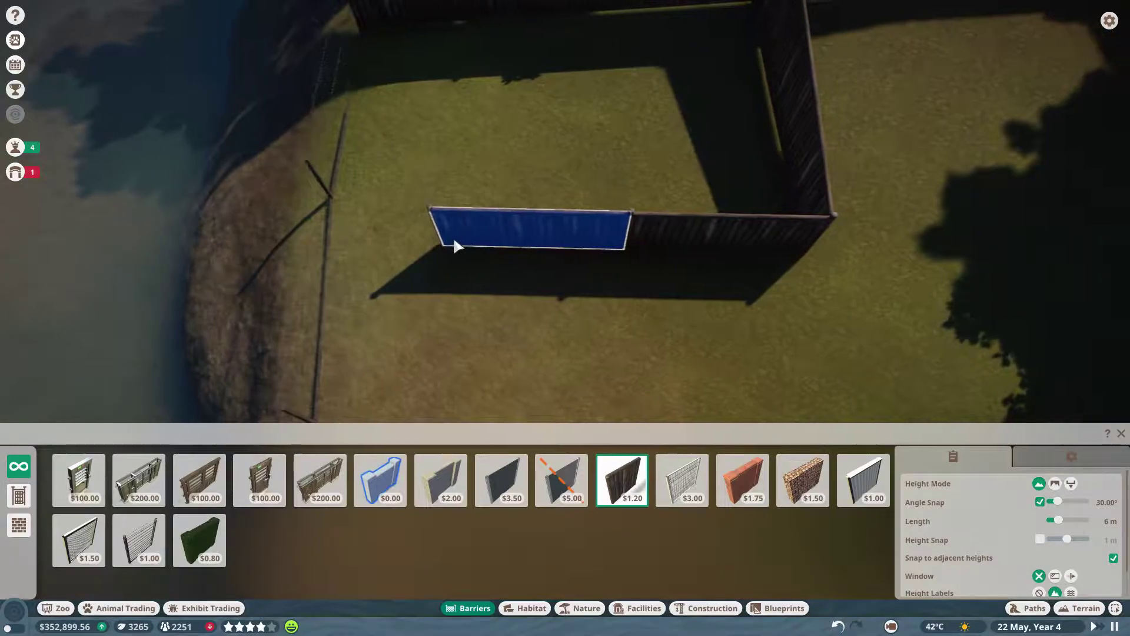
pyautogui.hotkey('ctrl', 'z')
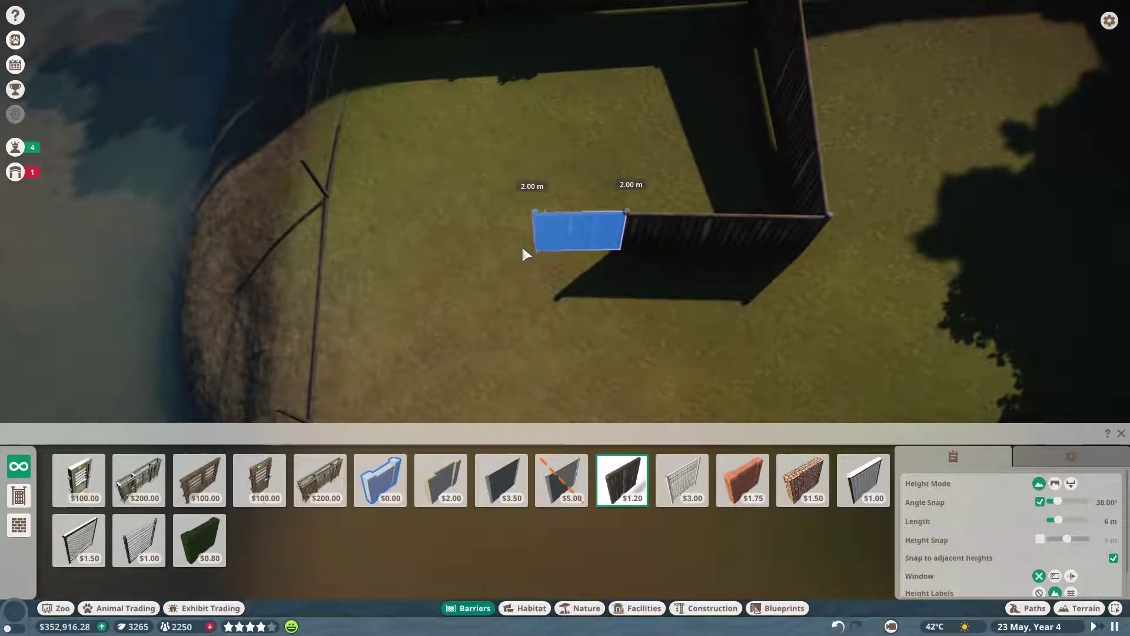
pyautogui.click(514, 249)
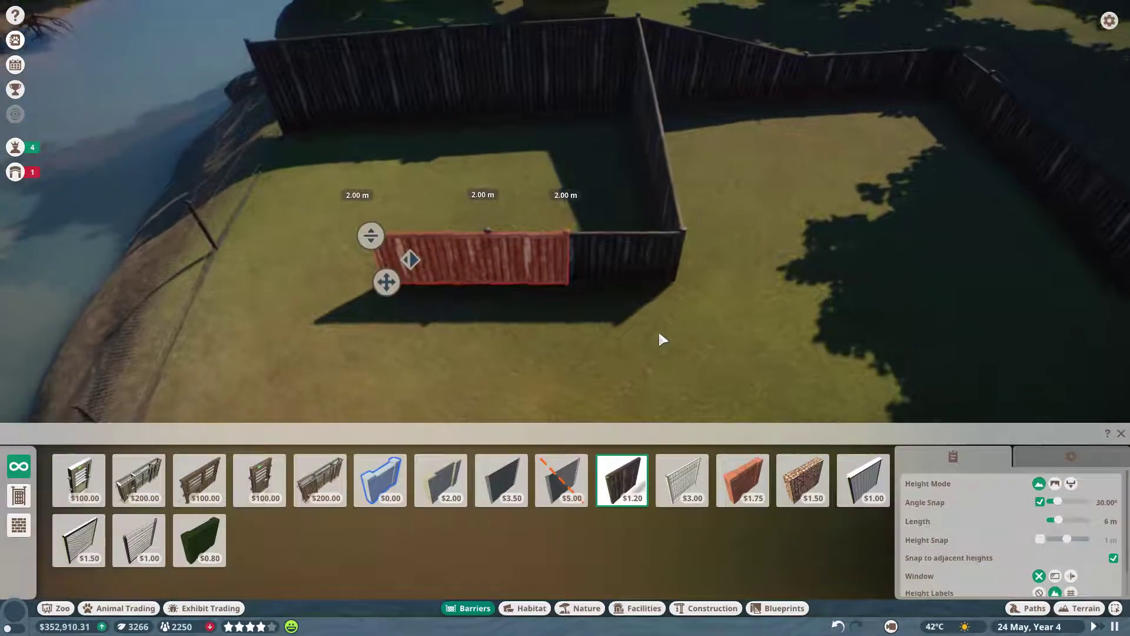
pyautogui.click(428, 257)
# Step: Select the inner wall segments and raise their height toward 4 m
pyautogui.click(420, 260)
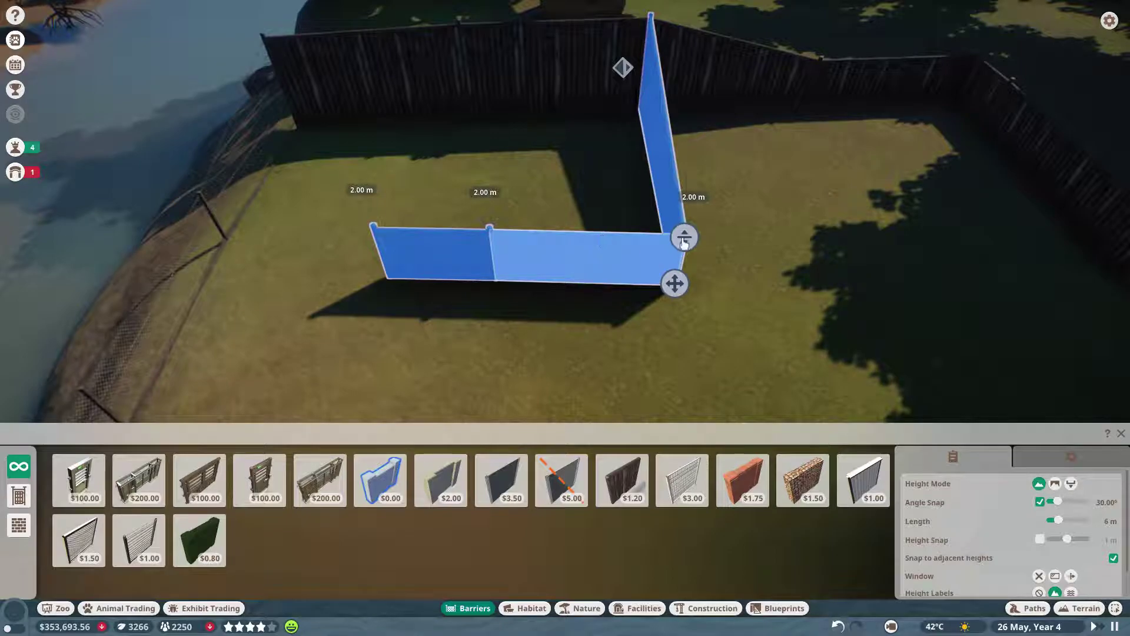
pyautogui.moveTo(685, 242); pyautogui.dragTo(699, 243)
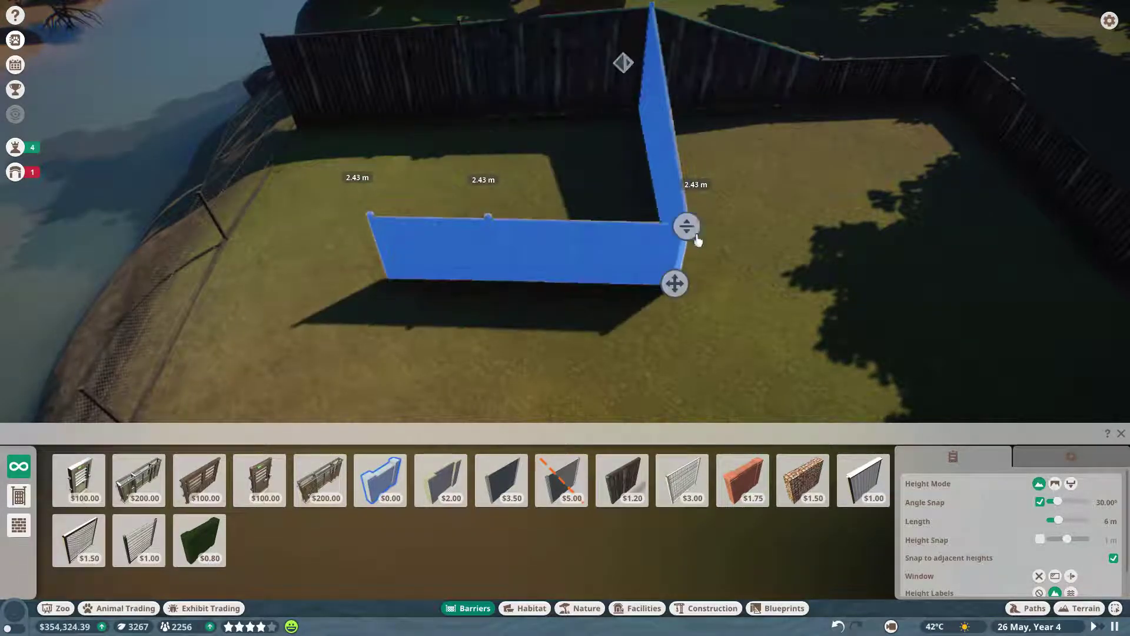
pyautogui.rightClick(708, 259)
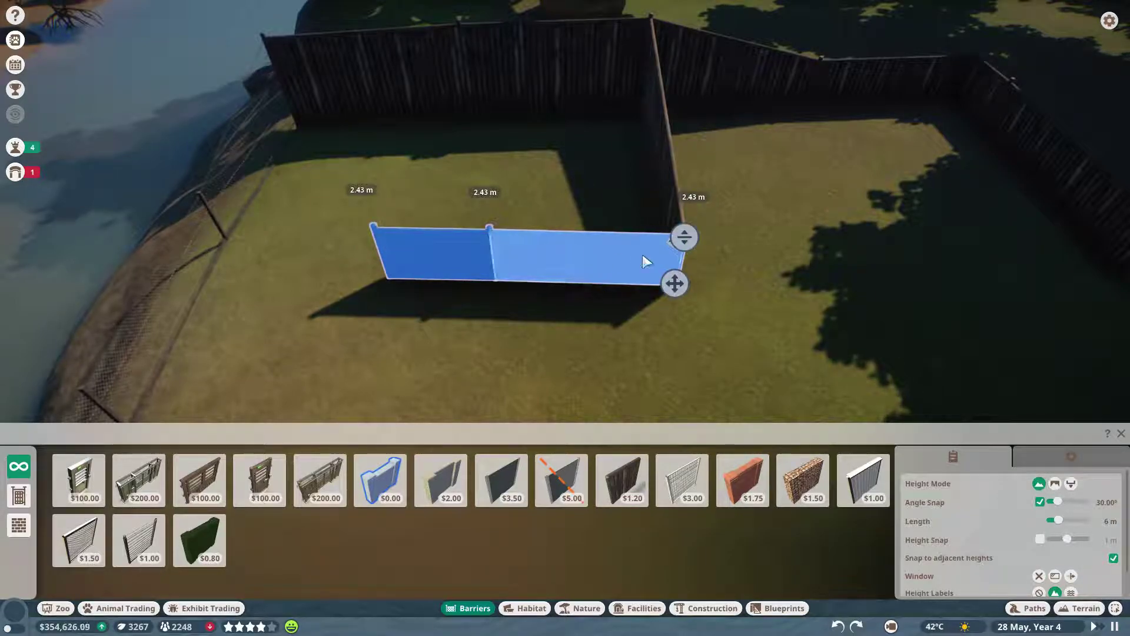
pyautogui.moveTo(684, 237); pyautogui.dragTo(686, 206)
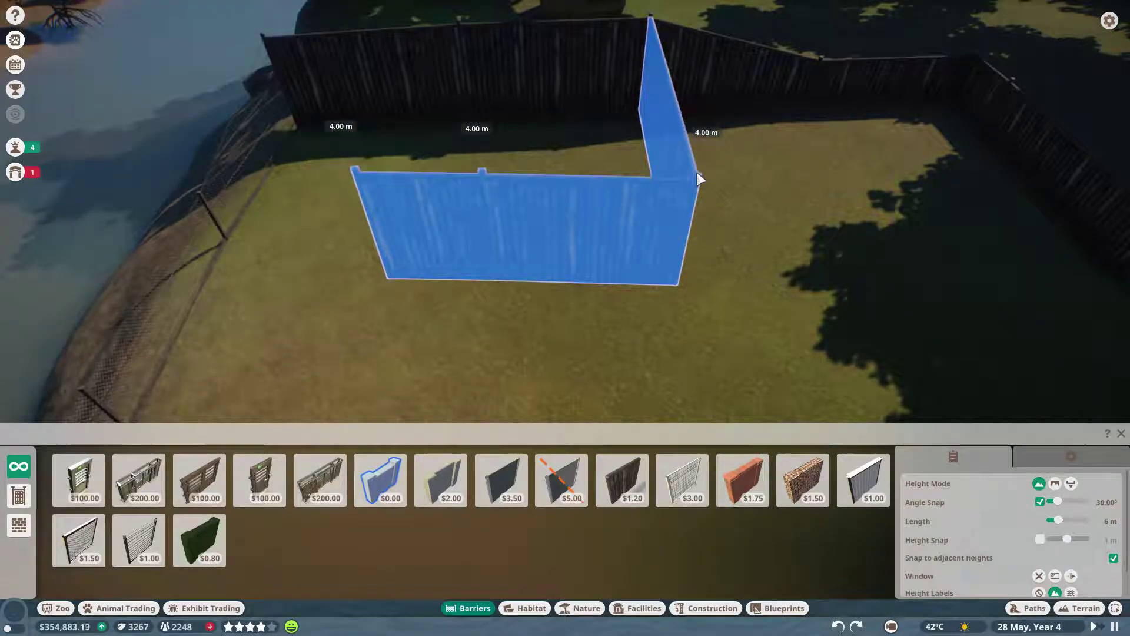
# Step: Place the last inner wall segment to close the corner
pyautogui.press('q')
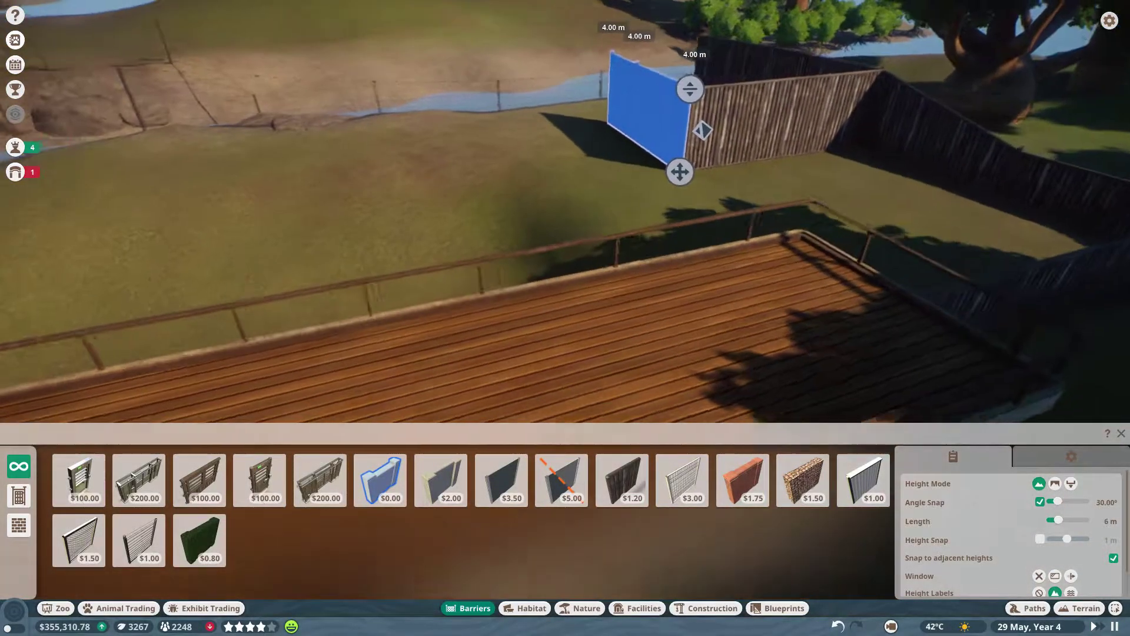
pyautogui.scroll(5, 884, 190)
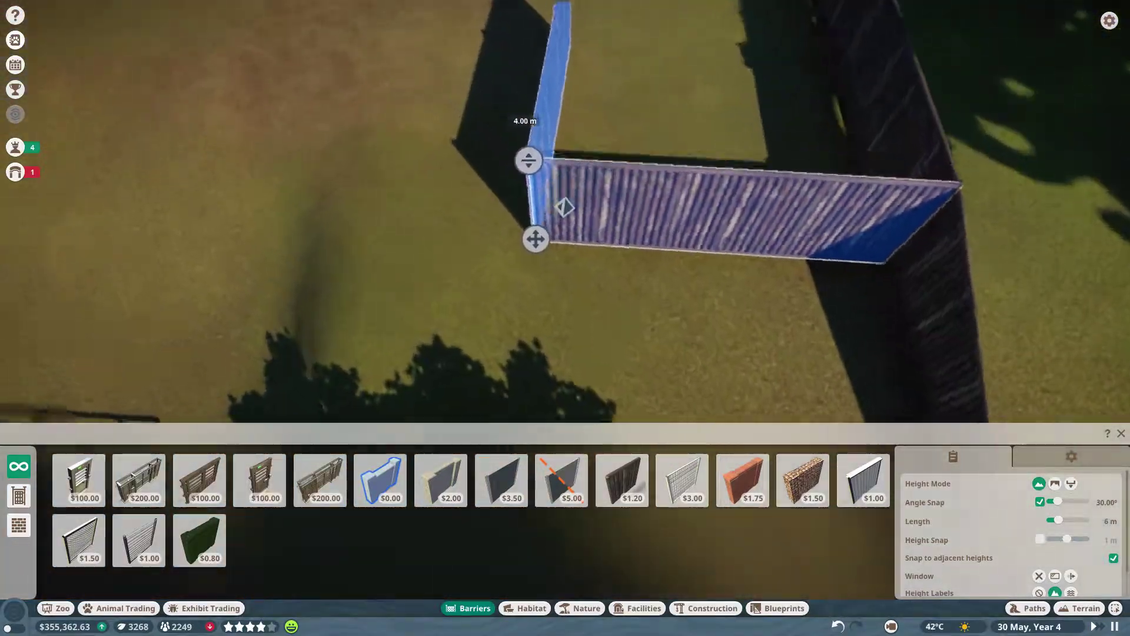
pyautogui.press('q')
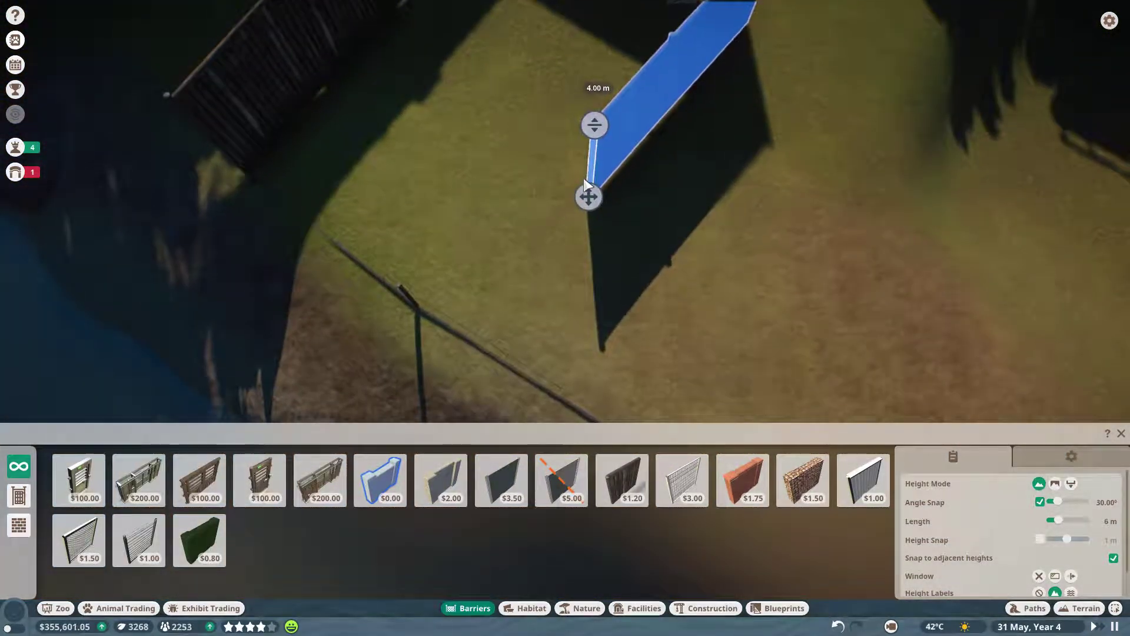
pyautogui.press('q')
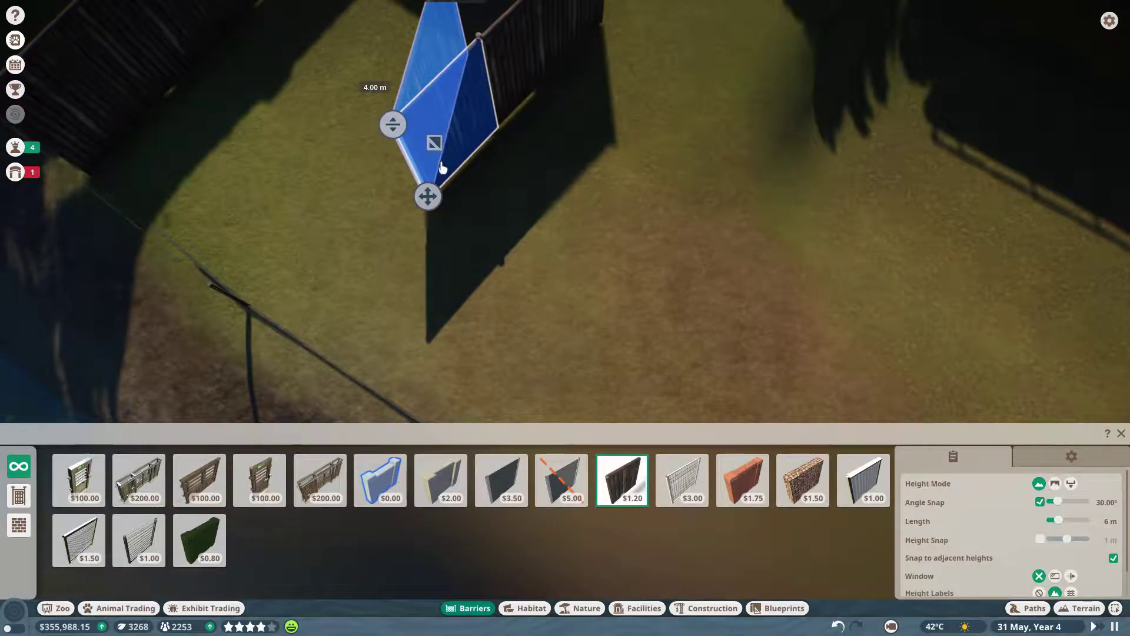
pyautogui.press('q')
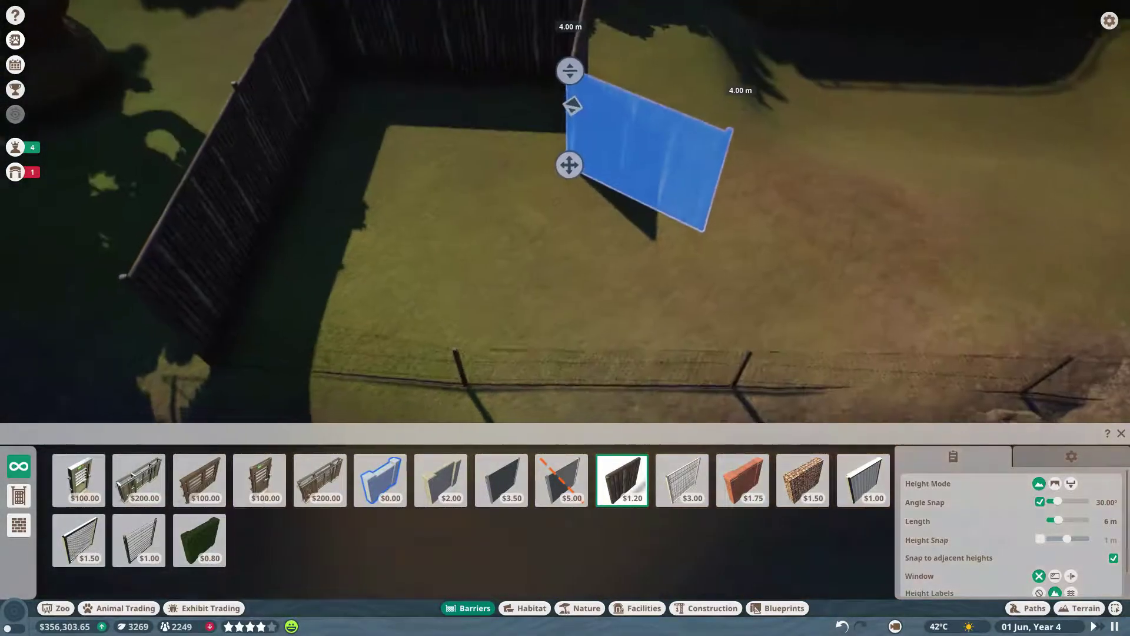
pyautogui.press('q')
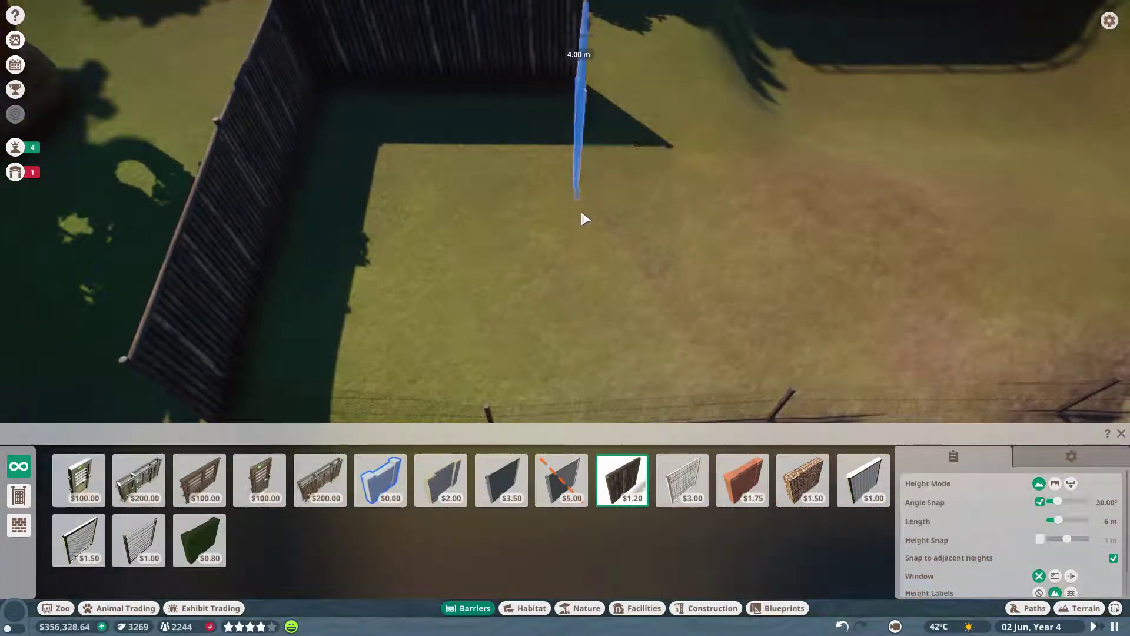
pyautogui.click(582, 294)
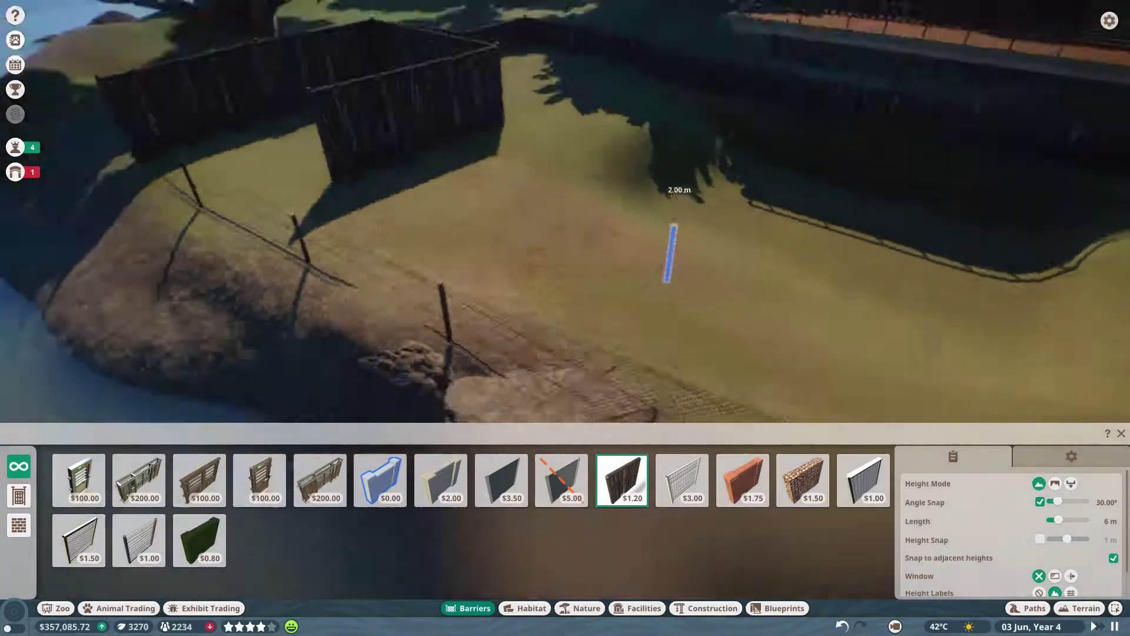
pyautogui.press('w')
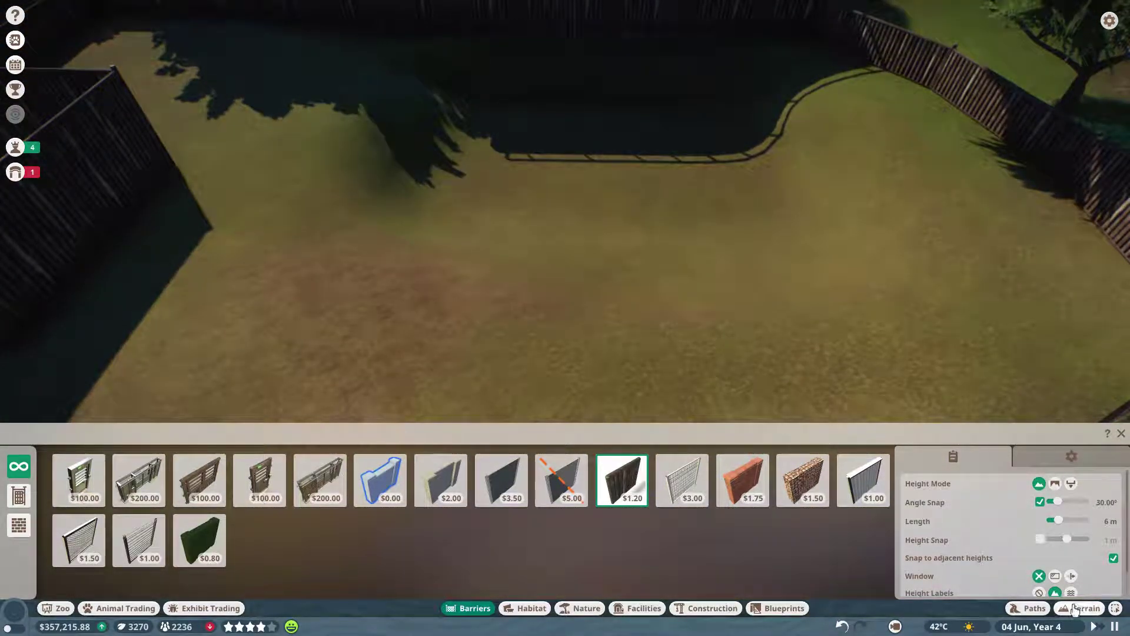
# Step: Fill the lowered basin with freshwater using Add Water, then view the new pond
pyautogui.click(1076, 609)
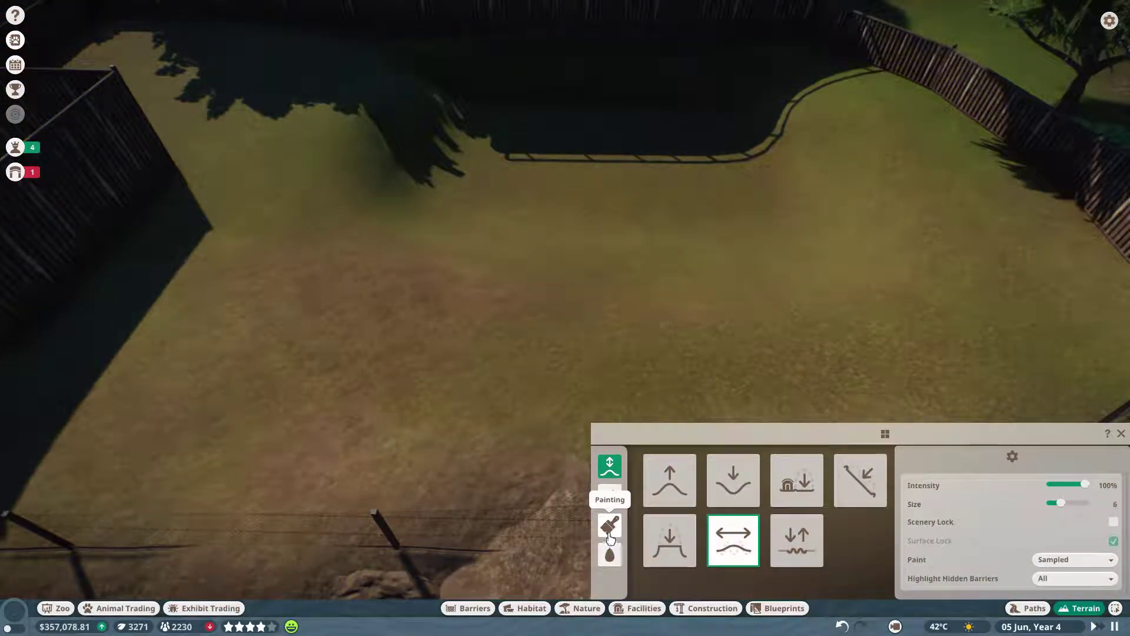
pyautogui.click(610, 554)
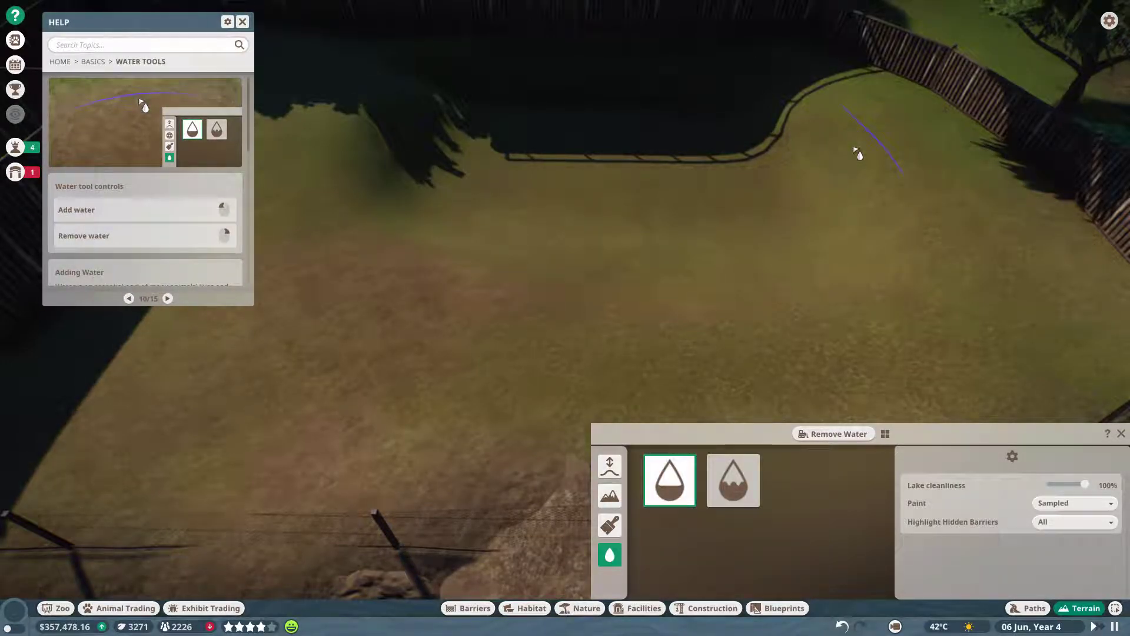
pyautogui.click(830, 181)
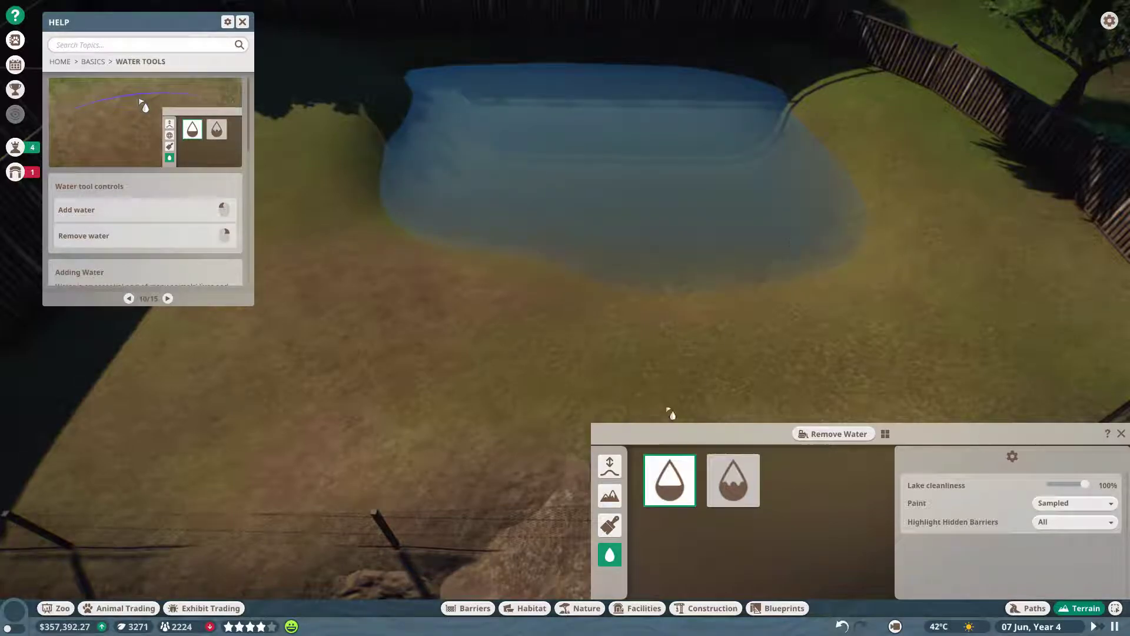
pyautogui.press('e')
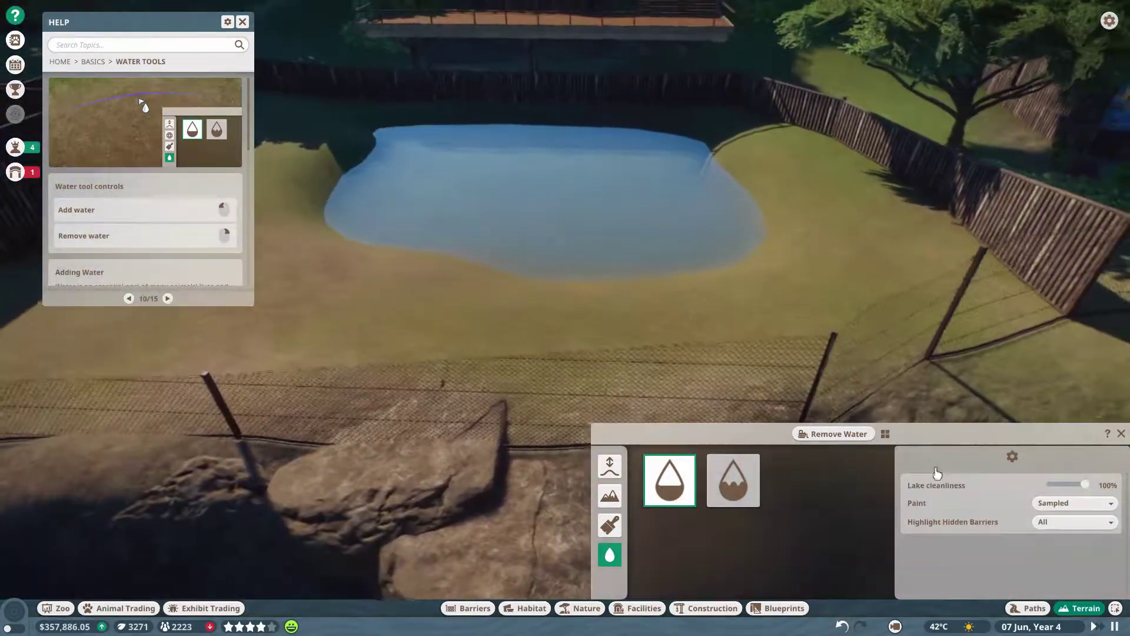
pyautogui.press('Escape')
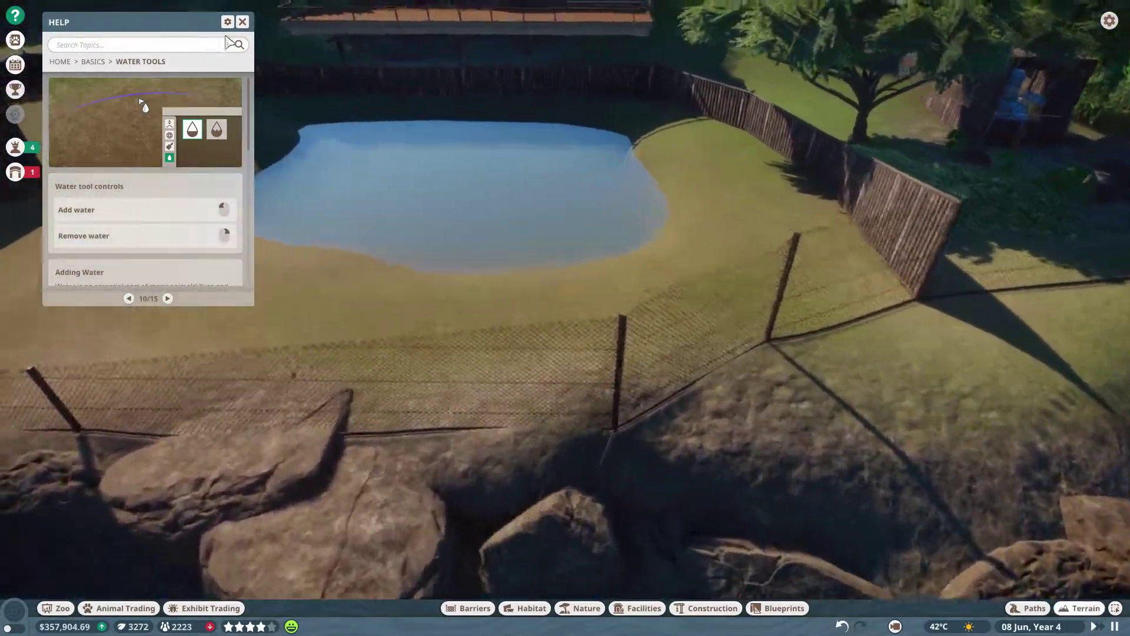
pyautogui.press('w')
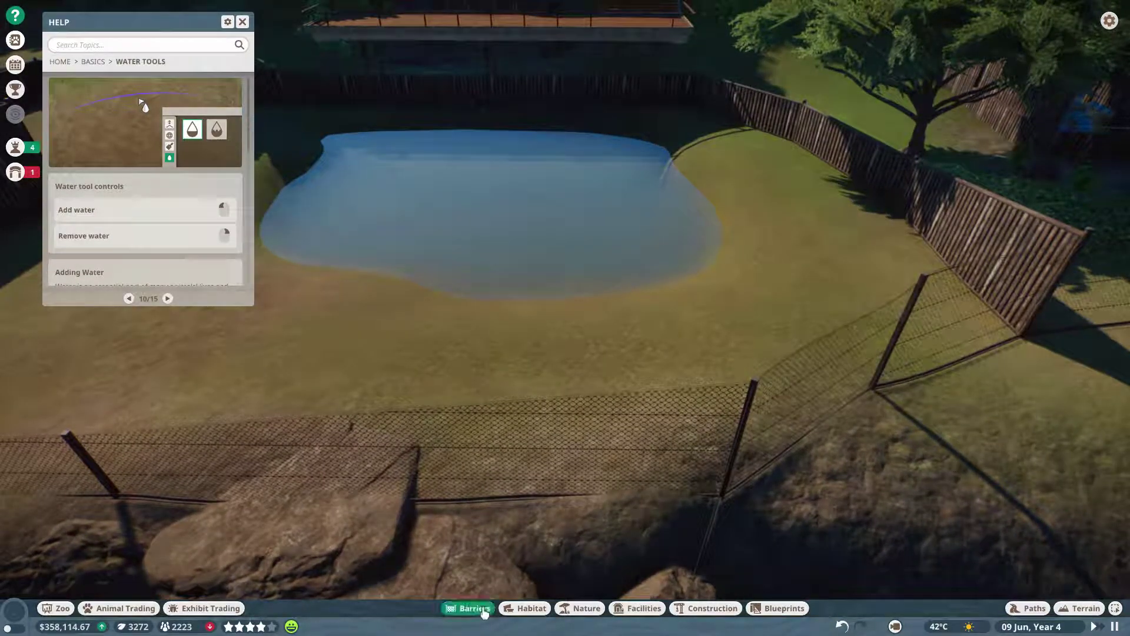
# Step: Place the $100 gate into the enclosure fence
pyautogui.click(474, 608)
pyautogui.click(260, 479)
pyautogui.press('w')
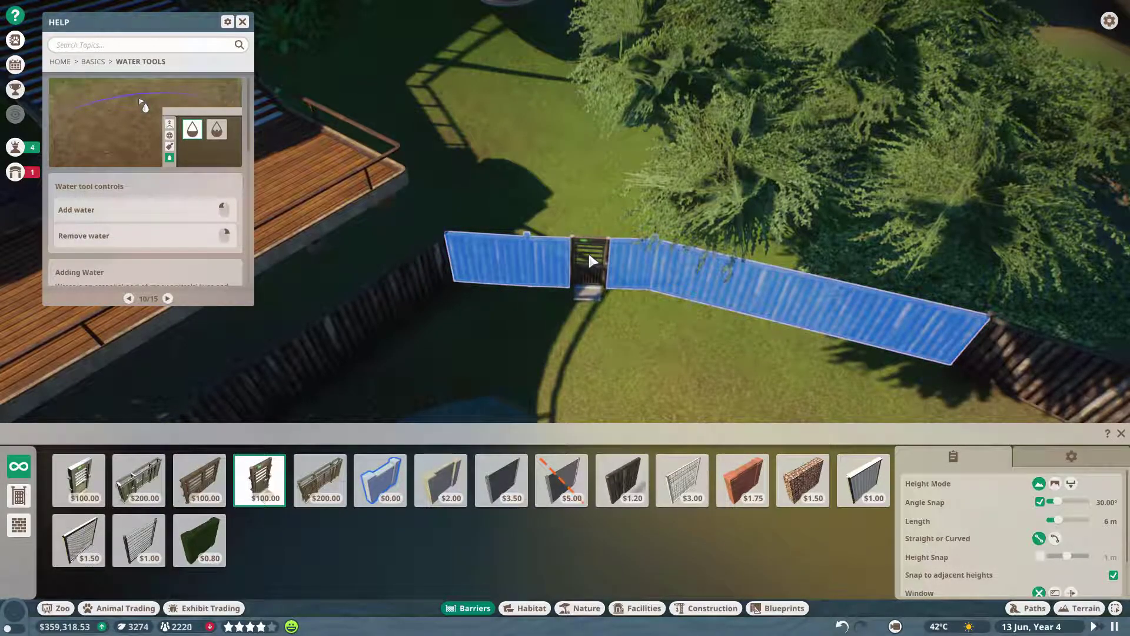
pyautogui.click(589, 251)
pyautogui.scroll(2, 689, 369)
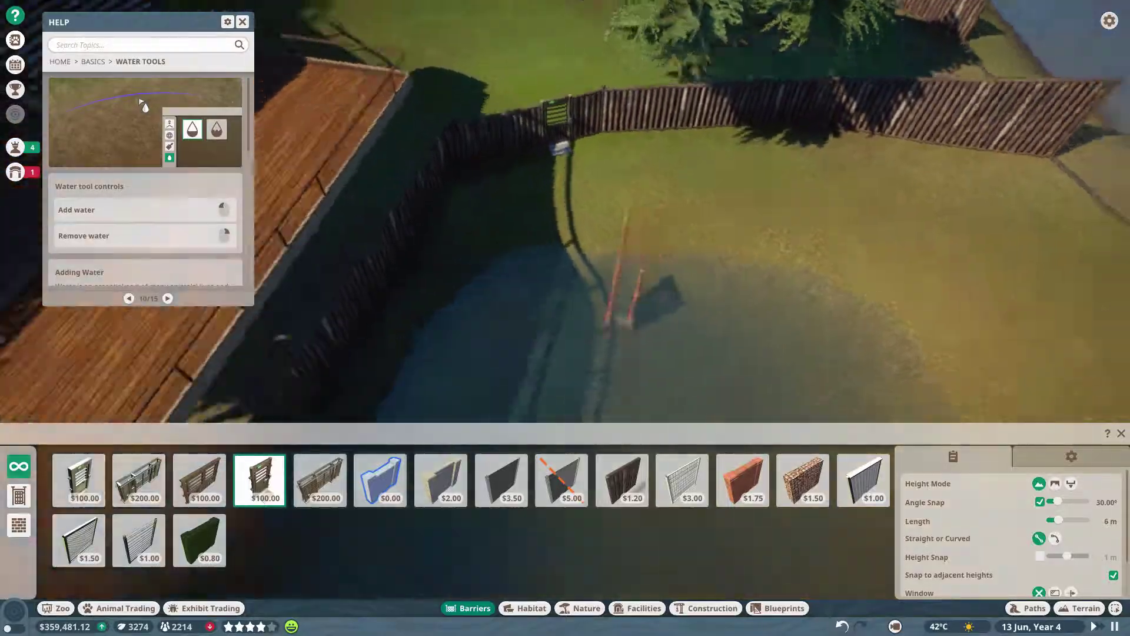
pyautogui.press('q')
pyautogui.press('w')
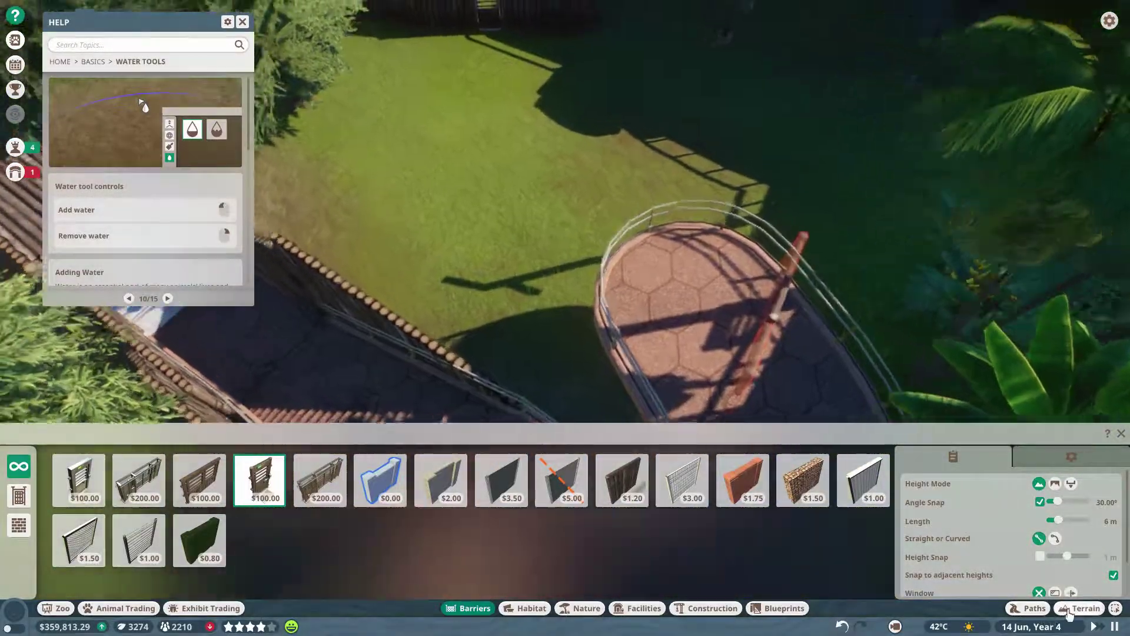
# Step: Delete the lower part of the circular platform using the staff path tools
pyautogui.click(1032, 608)
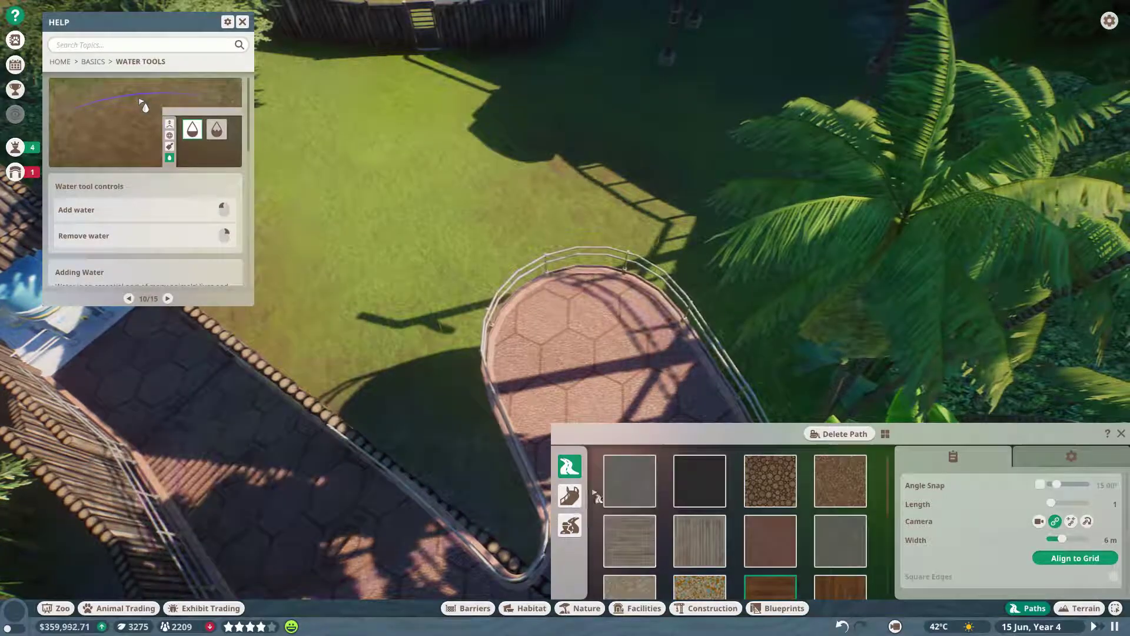
pyautogui.click(570, 525)
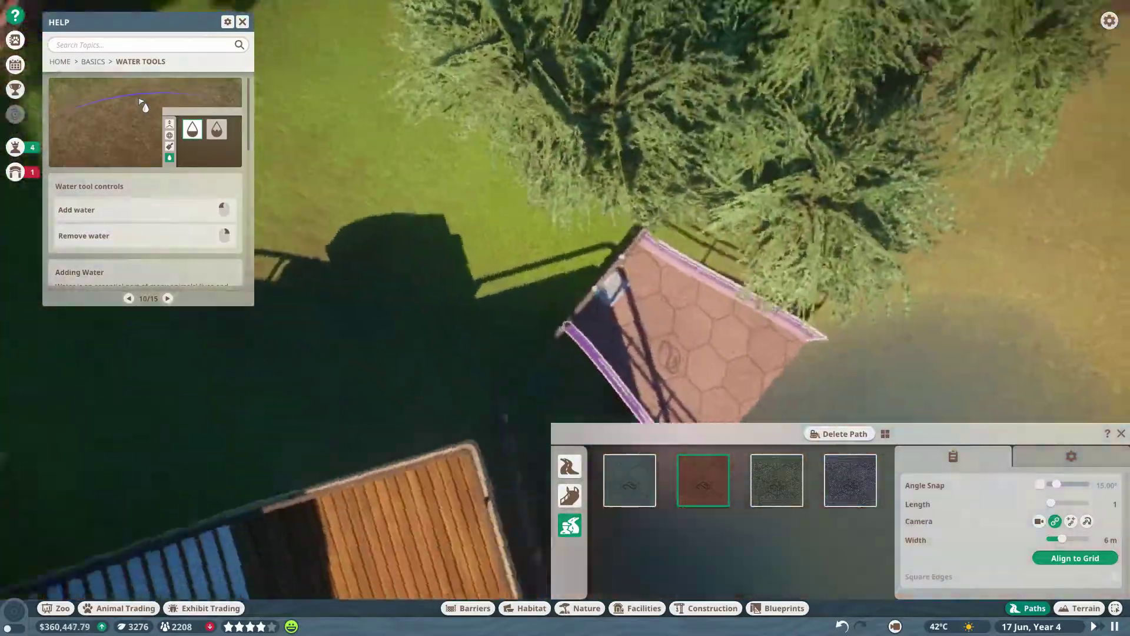
pyautogui.scroll(3, 608, 296)
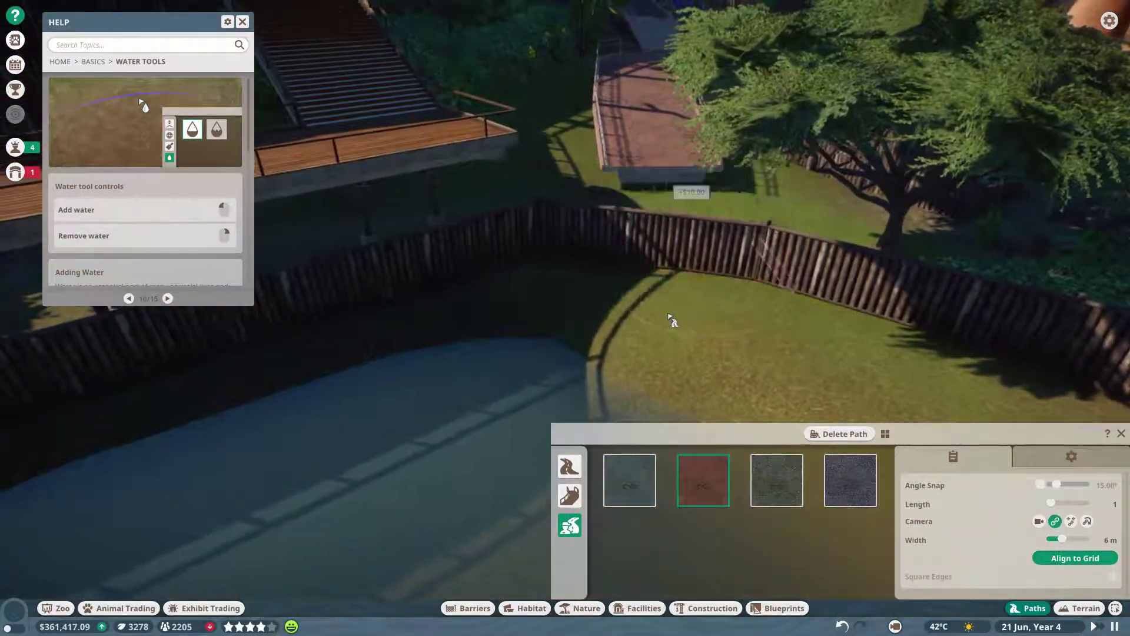
pyautogui.click(668, 215)
pyautogui.scroll(2, 636, 124)
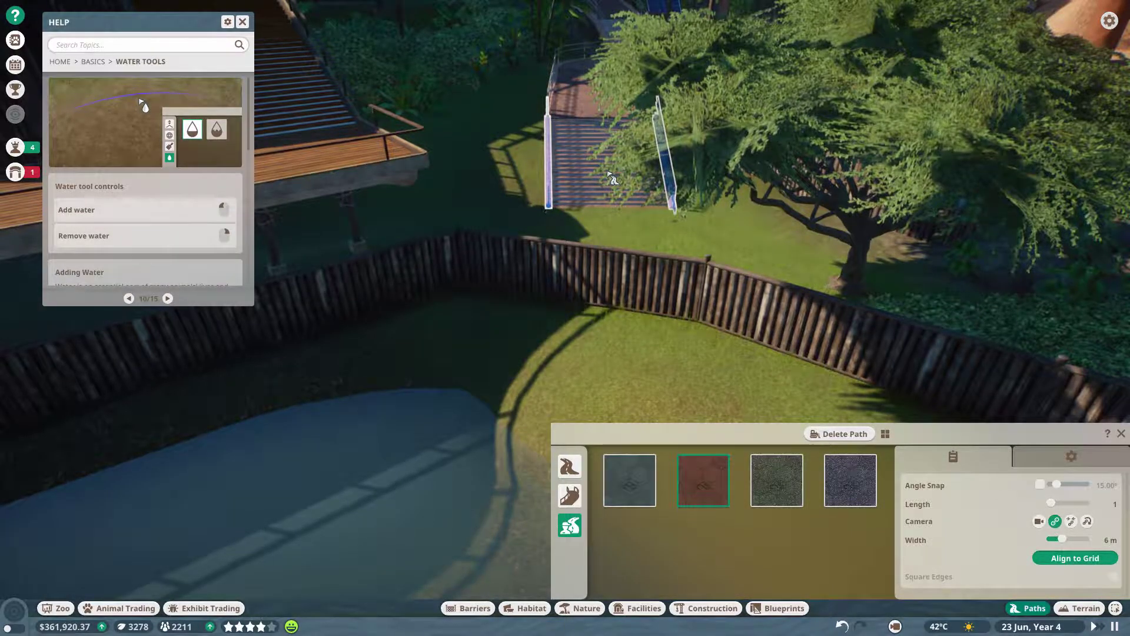
pyautogui.press('w')
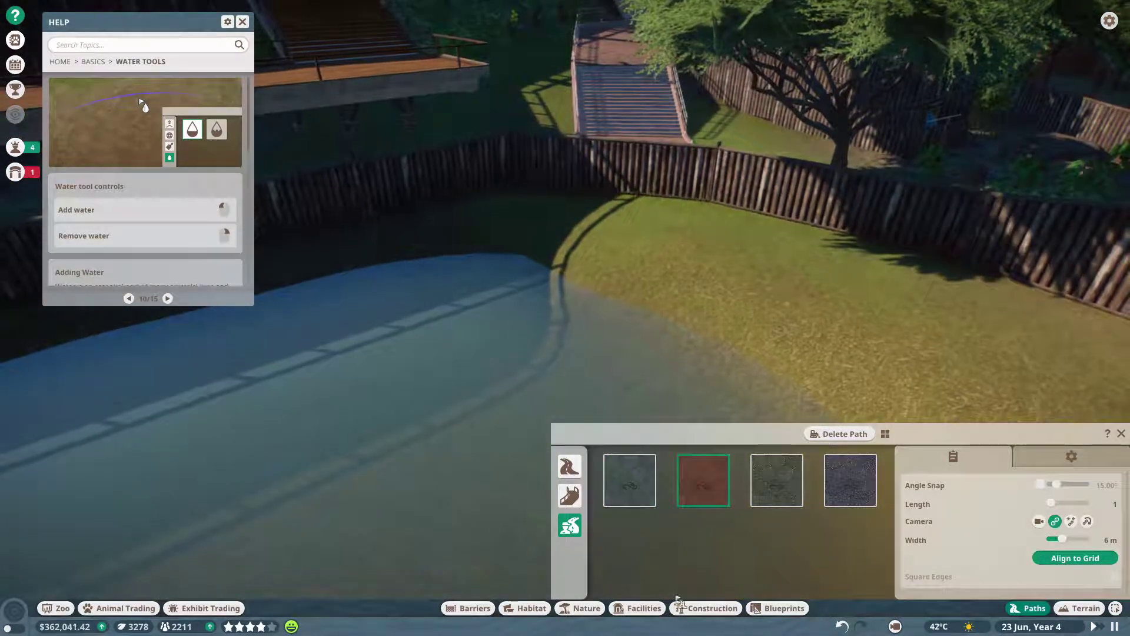
# Step: Build the $100 wooden fence section beside the stairs, closing a small pen by the pond
pyautogui.click(468, 607)
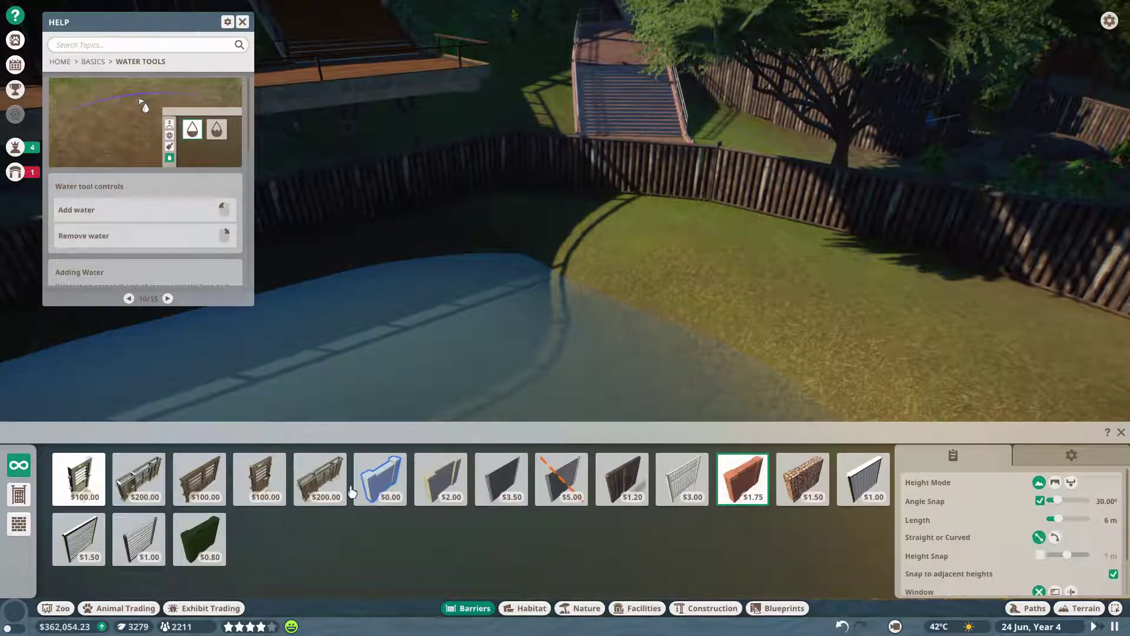
pyautogui.click(260, 481)
pyautogui.scroll(3, 688, 307)
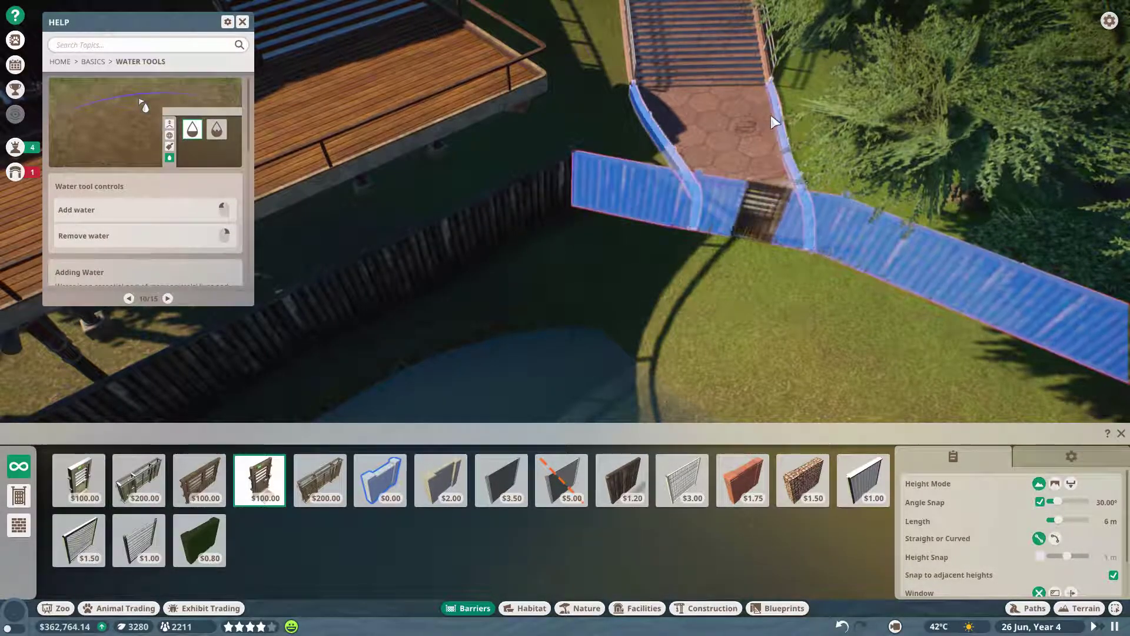
pyautogui.click(771, 115)
pyautogui.scroll(-3, 619, 283)
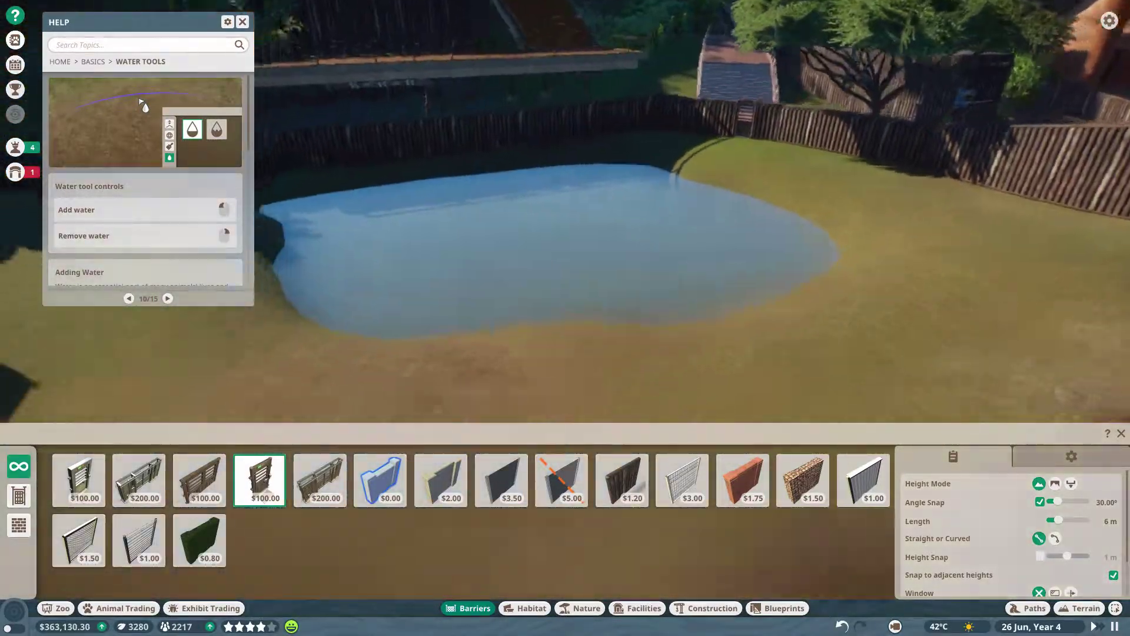
pyautogui.press('a')
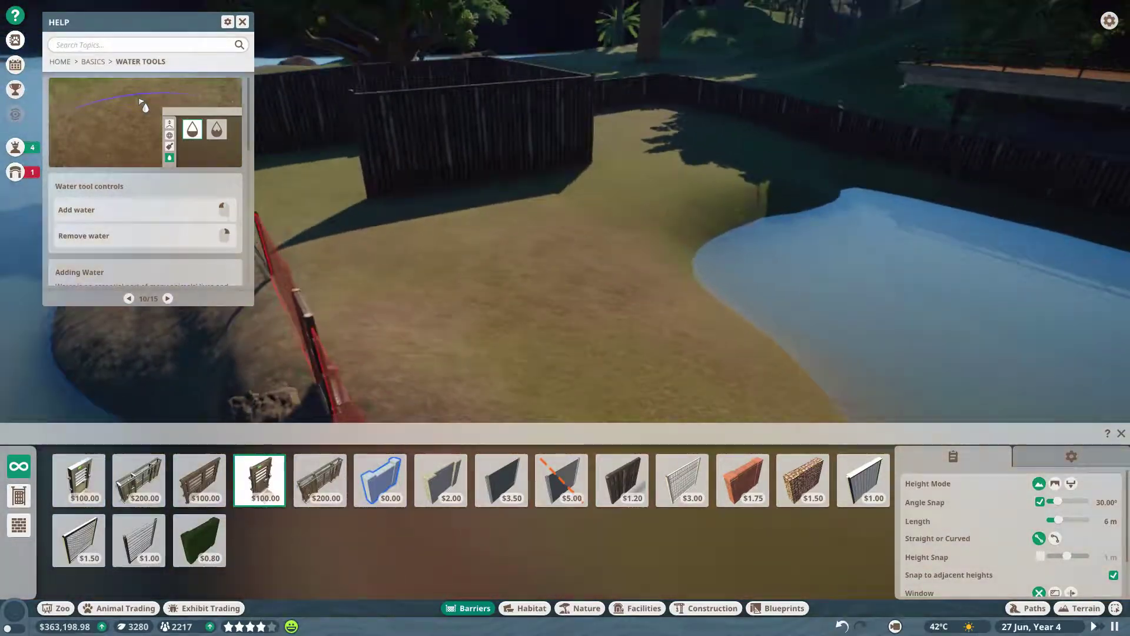
pyautogui.press('d')
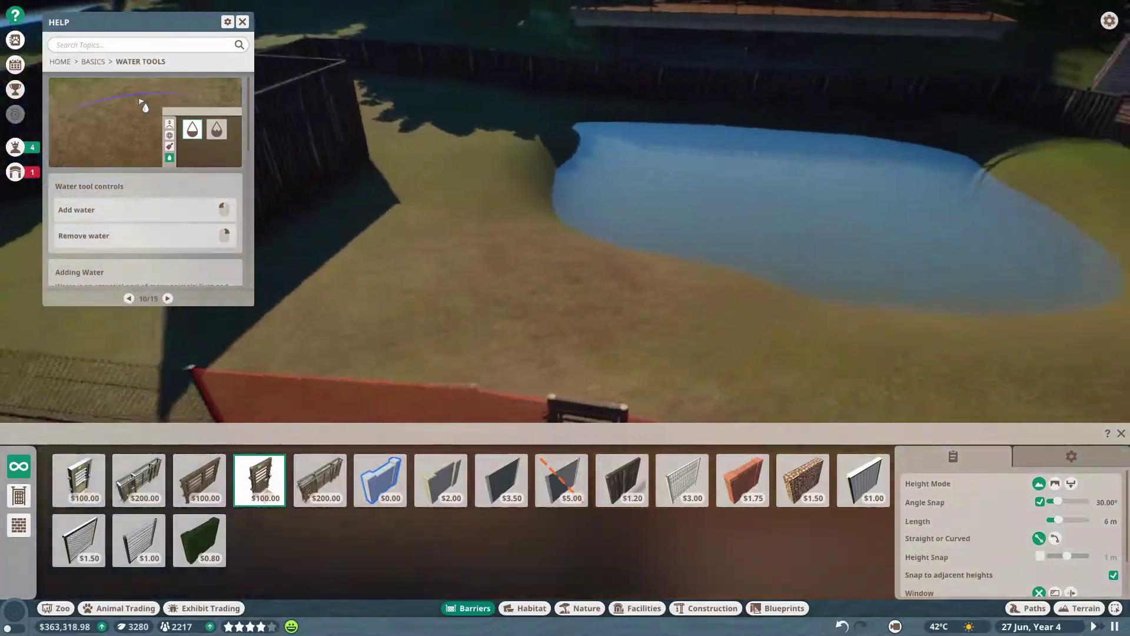
pyautogui.press('q')
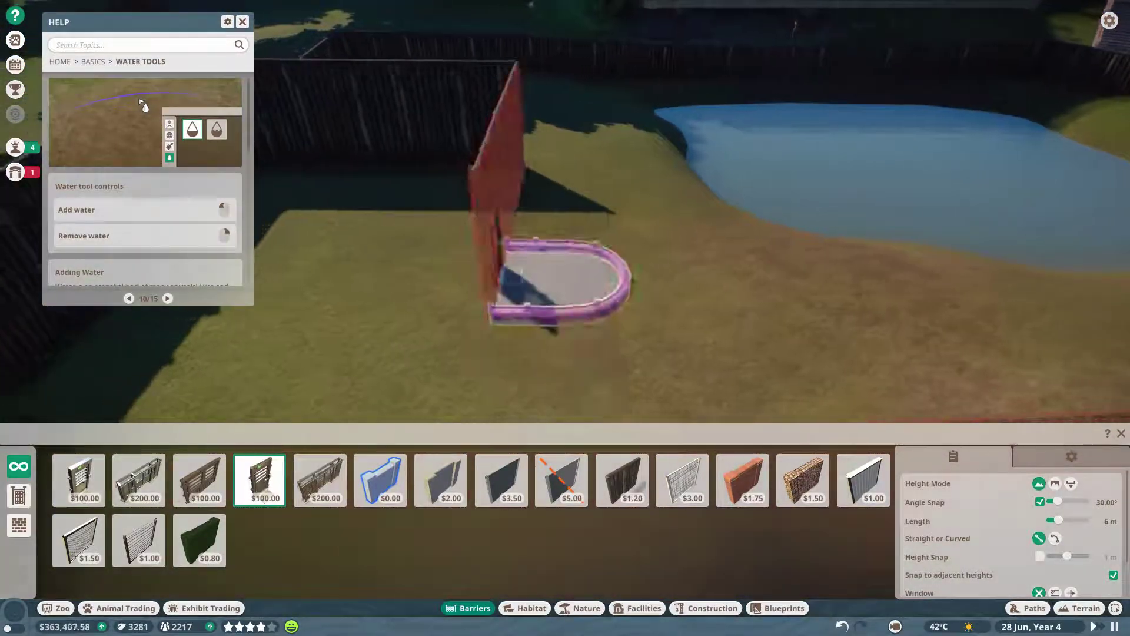
pyautogui.scroll(-3, 639, 272)
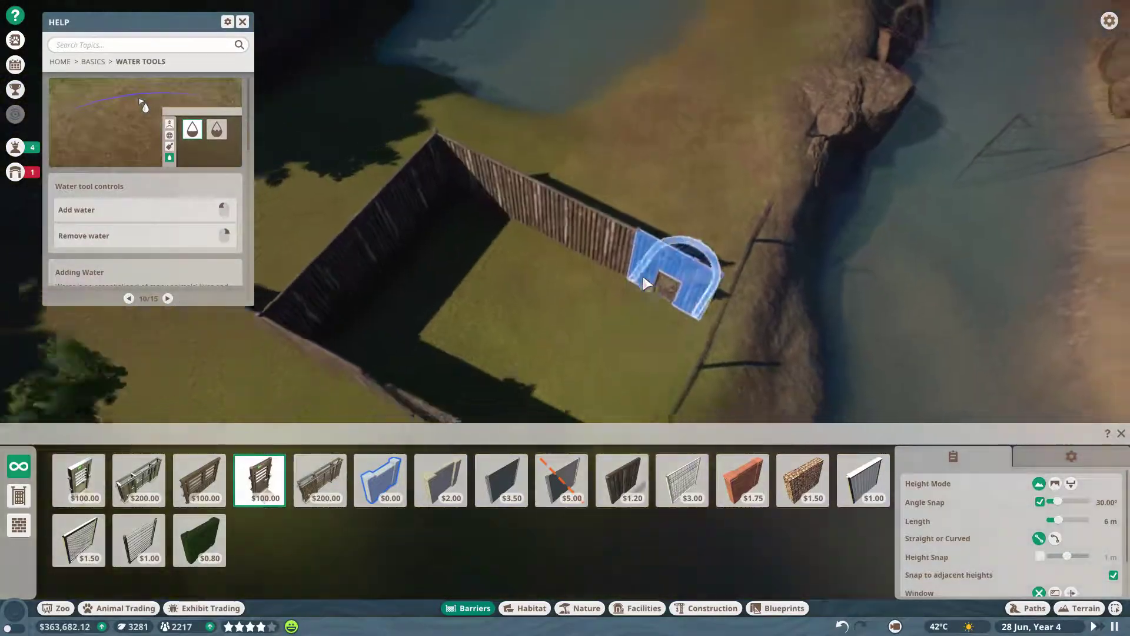
pyautogui.press('q')
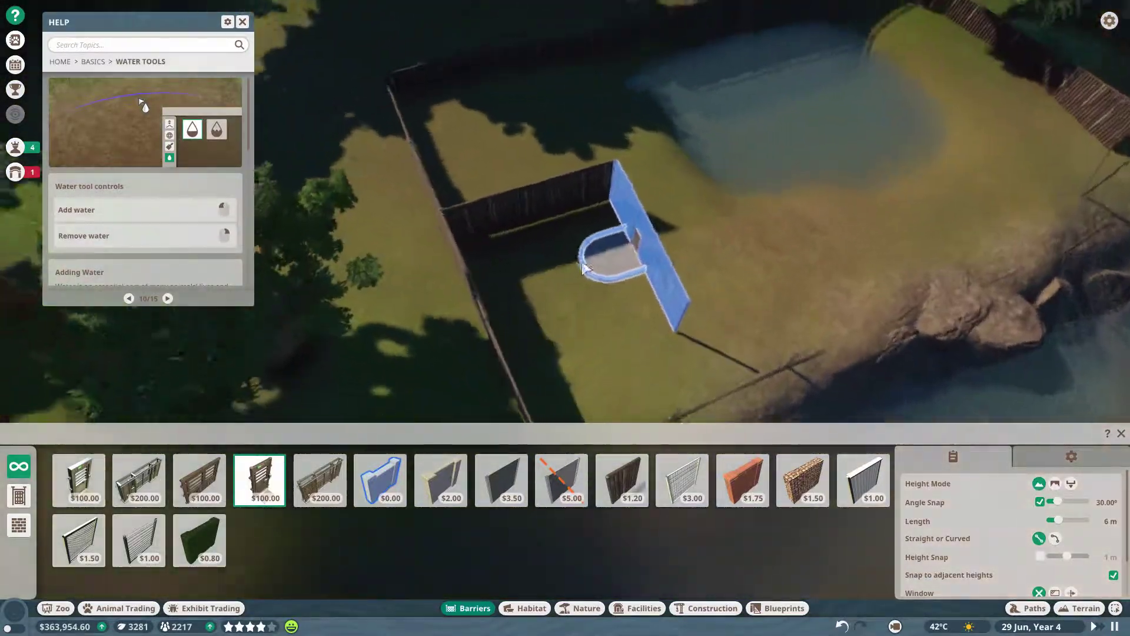
pyautogui.press('q')
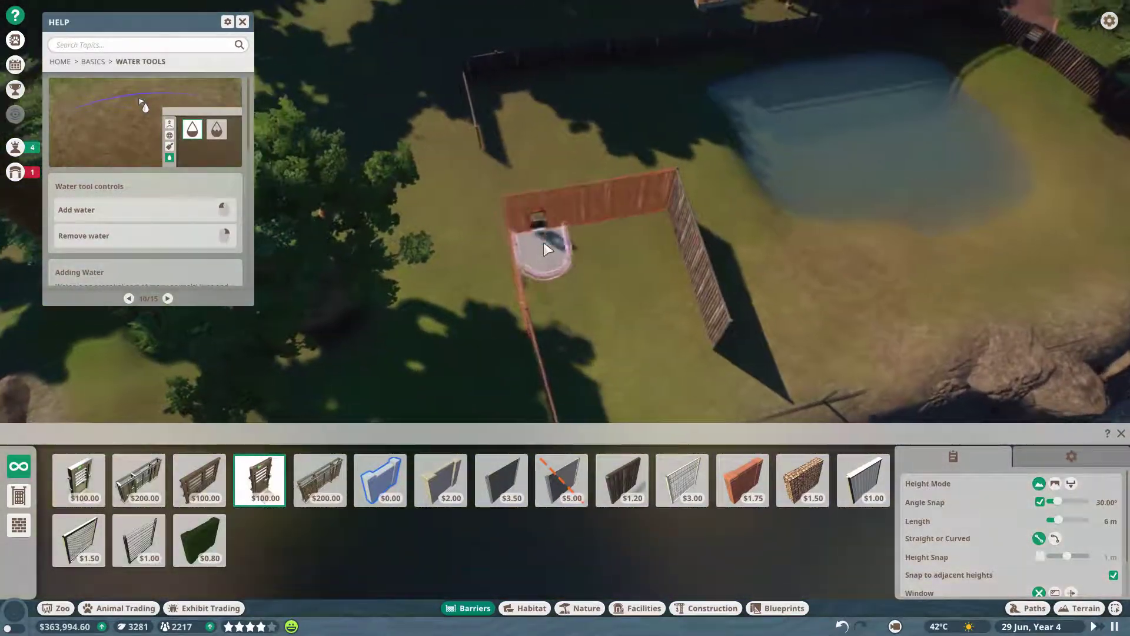
pyautogui.press('w')
pyautogui.press('s')
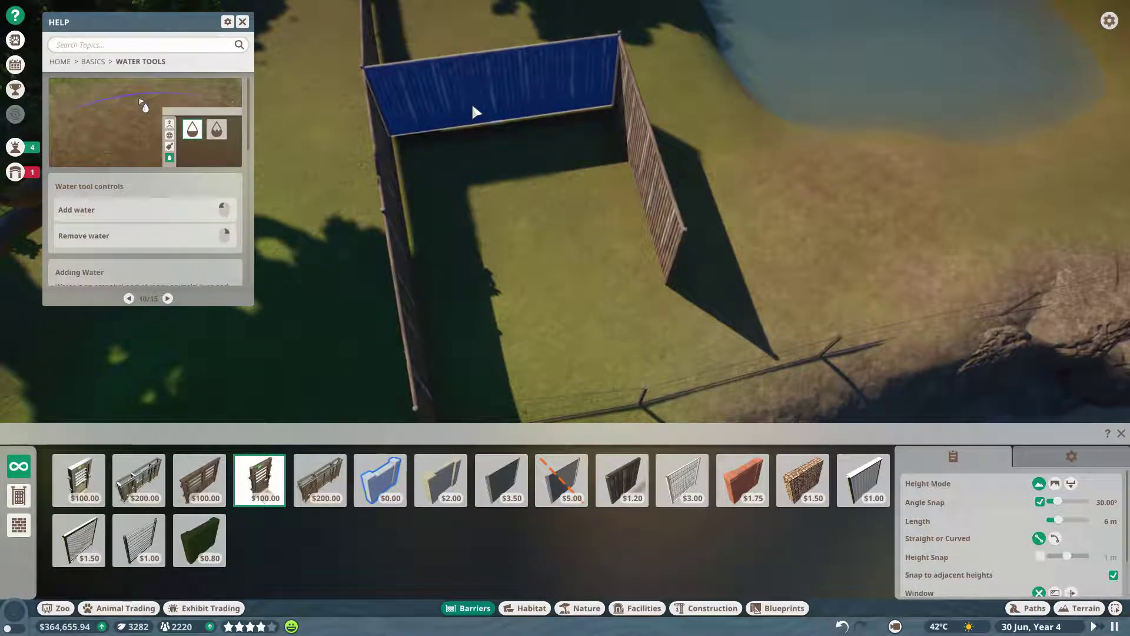
# Step: Inspect the back wooden screen wall beside the pond, then close the barrier tools
pyautogui.click(472, 102)
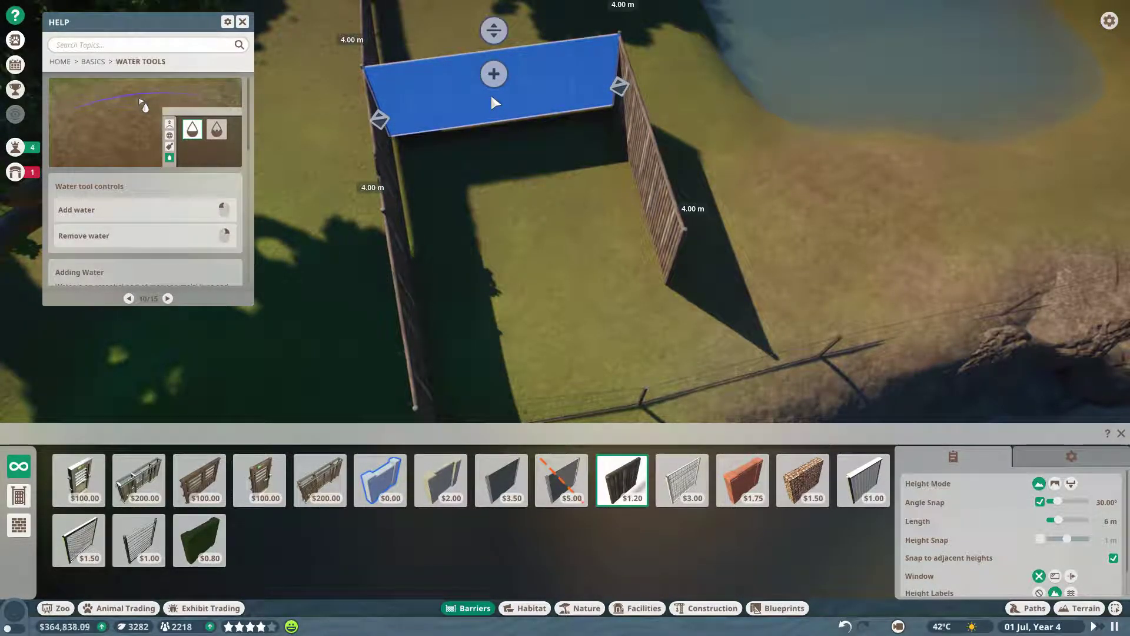
pyautogui.press('q')
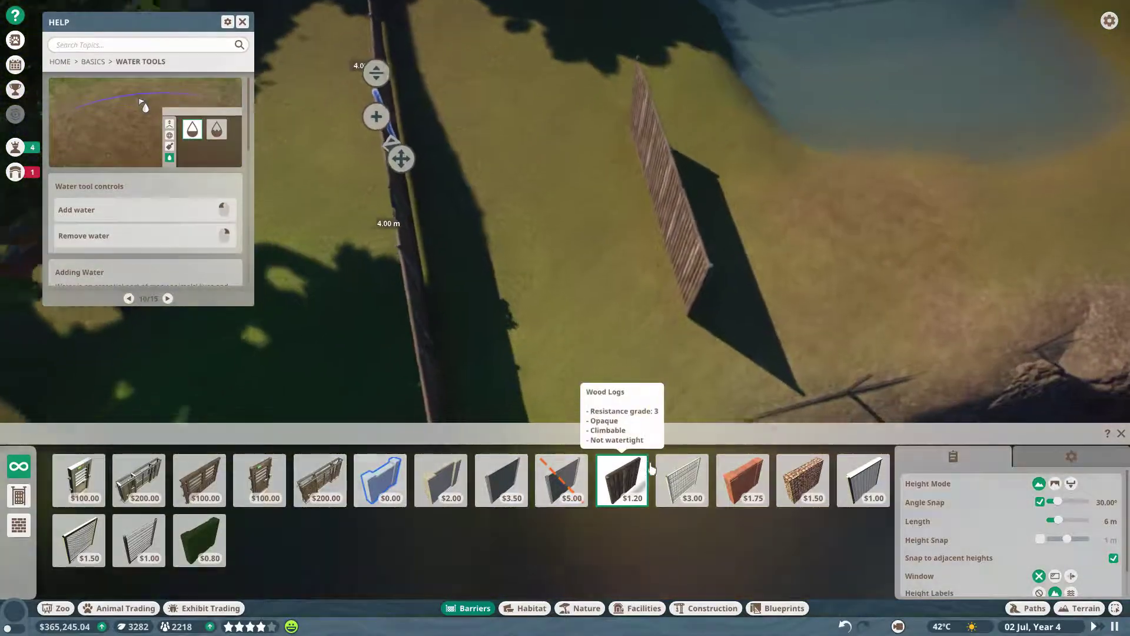
pyautogui.press('q')
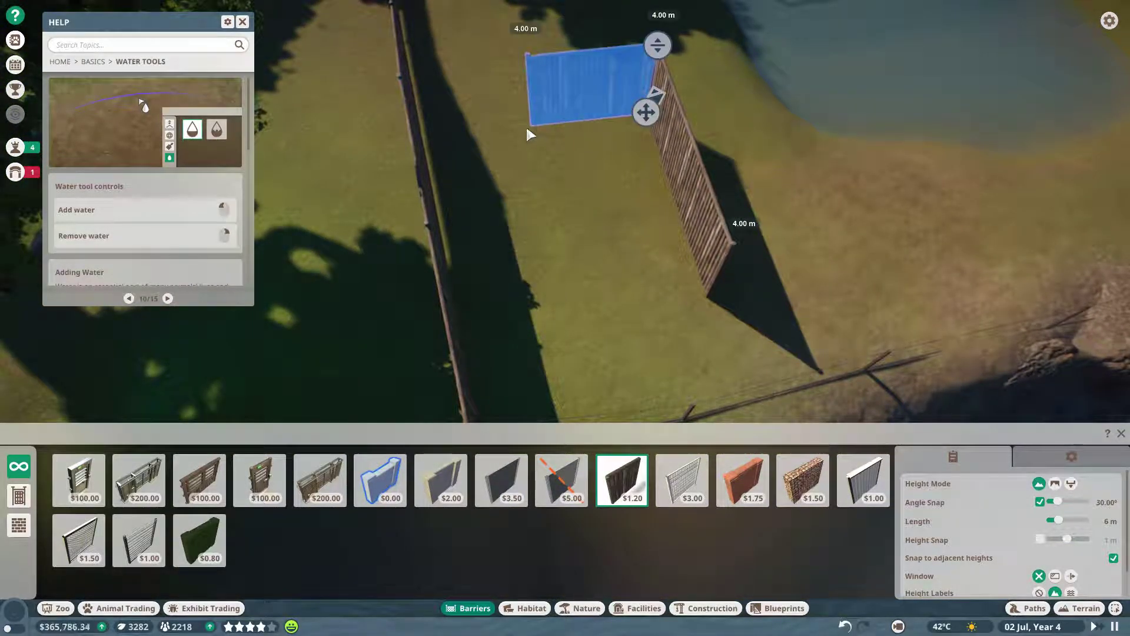
pyautogui.press('q')
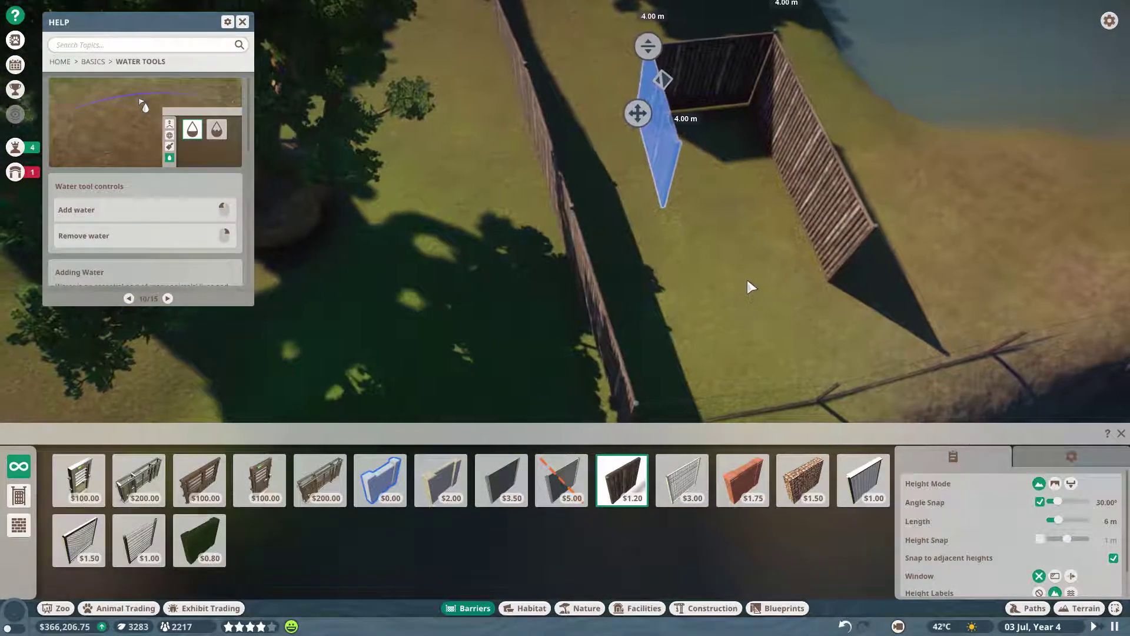
pyautogui.rightClick(746, 276)
pyautogui.press('q')
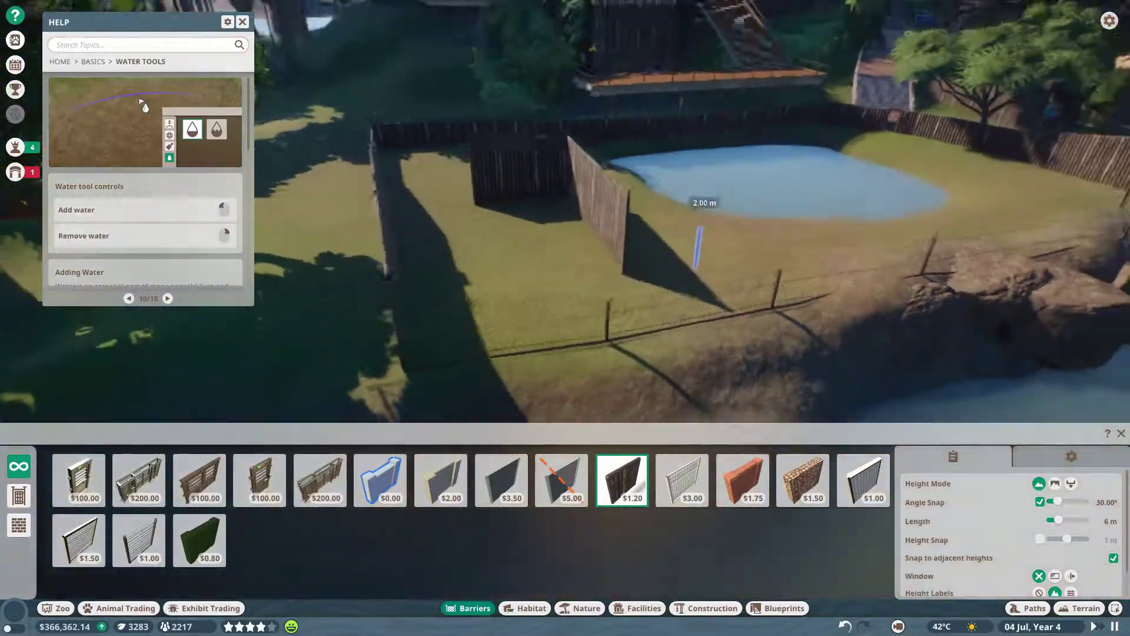
pyautogui.press('w')
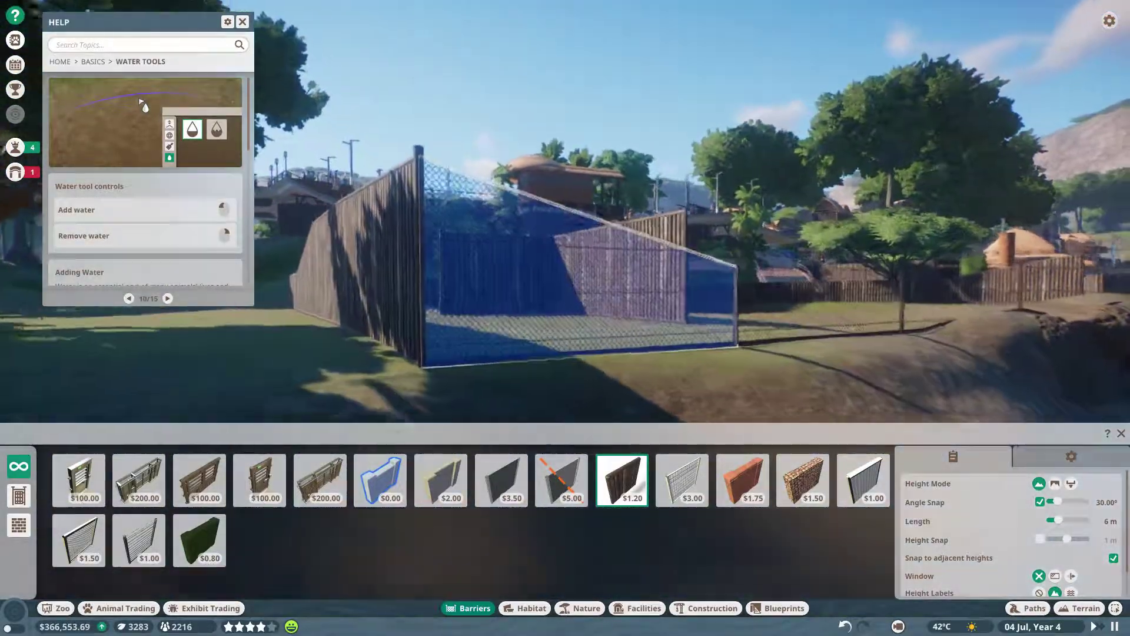
pyautogui.press('w')
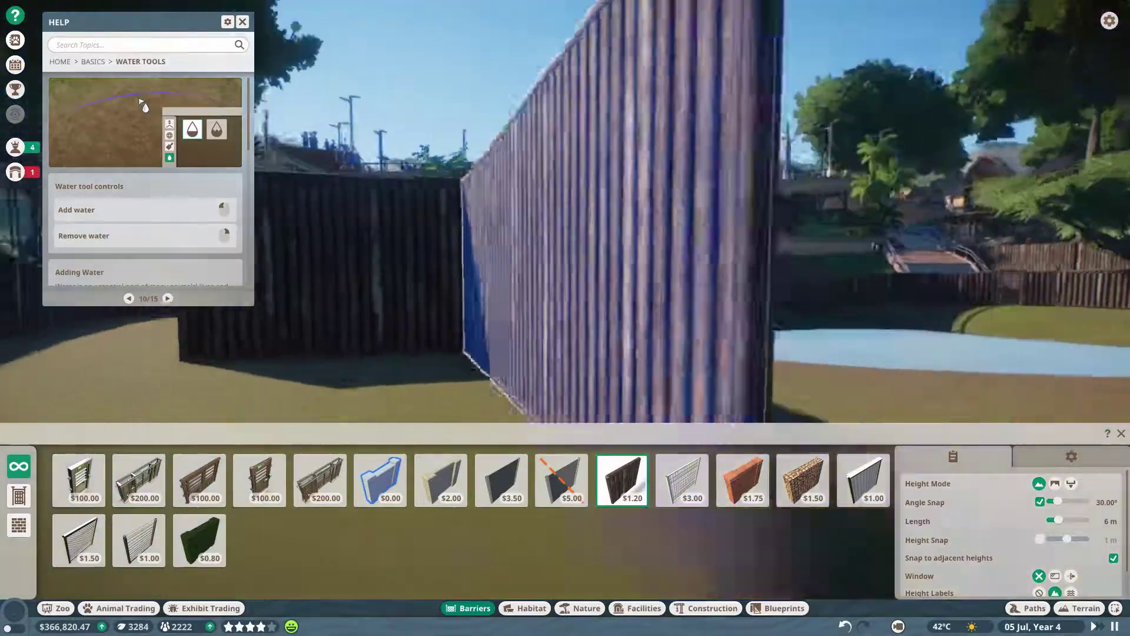
pyautogui.press('f')
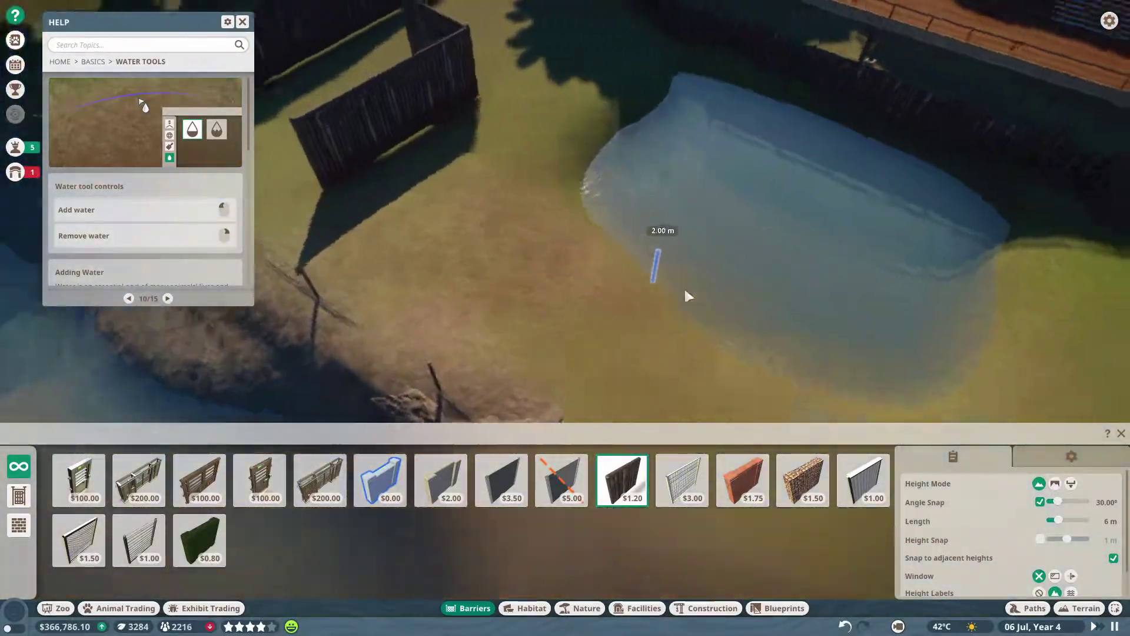
pyautogui.press('Escape')
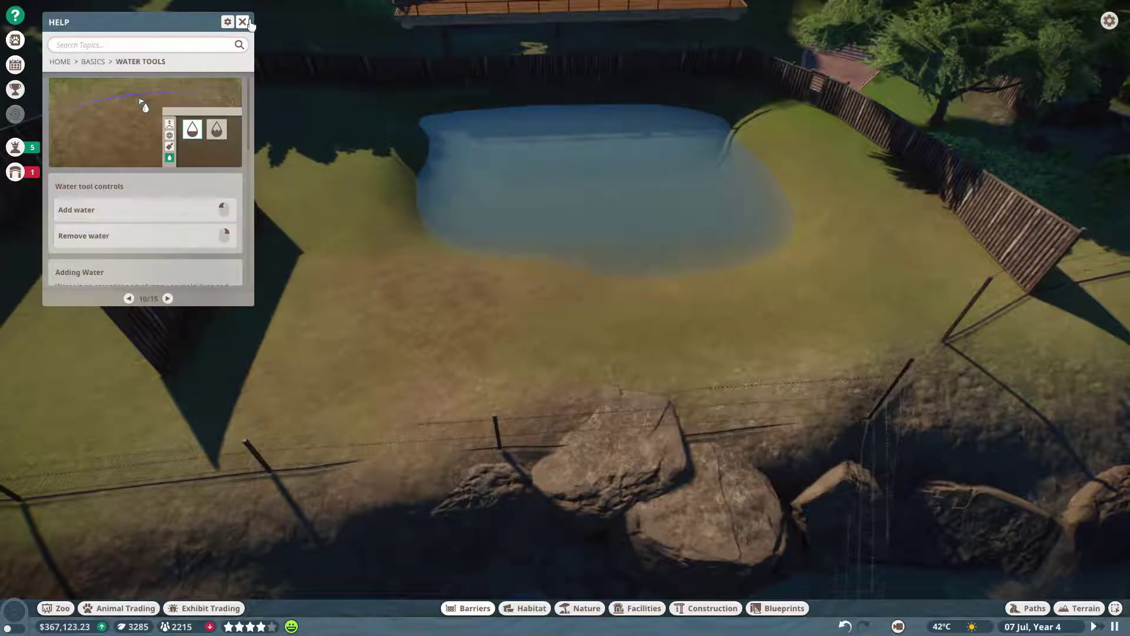
pyautogui.click(243, 22)
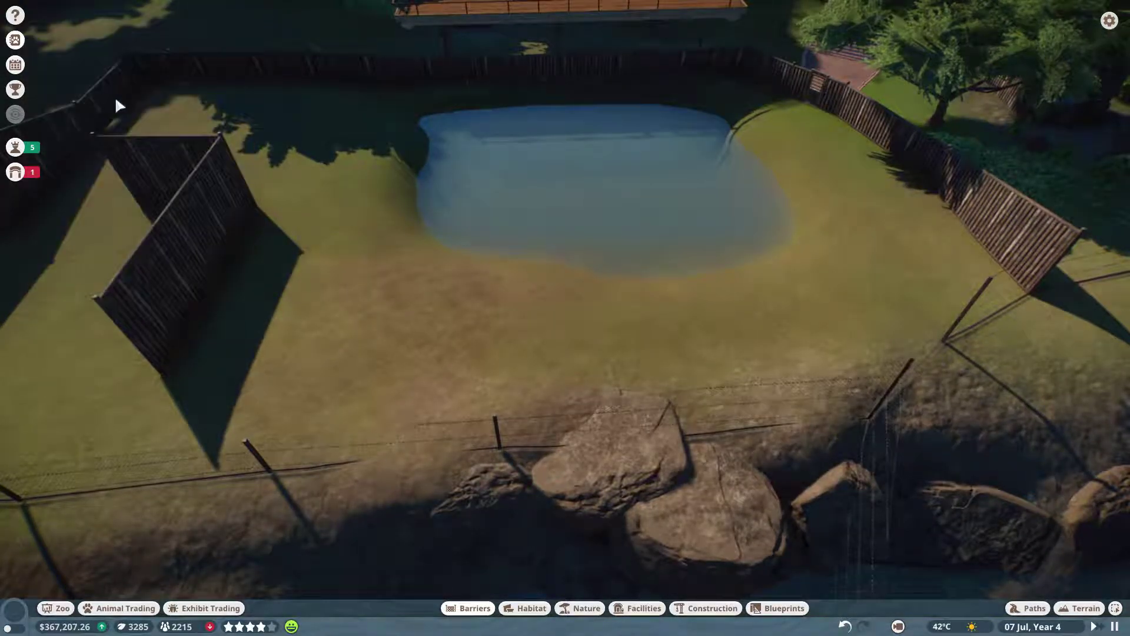
pyautogui.click(18, 610)
pyautogui.click(535, 15)
pyautogui.scroll(-5, 408, 245)
pyautogui.scroll(5, 600, 291)
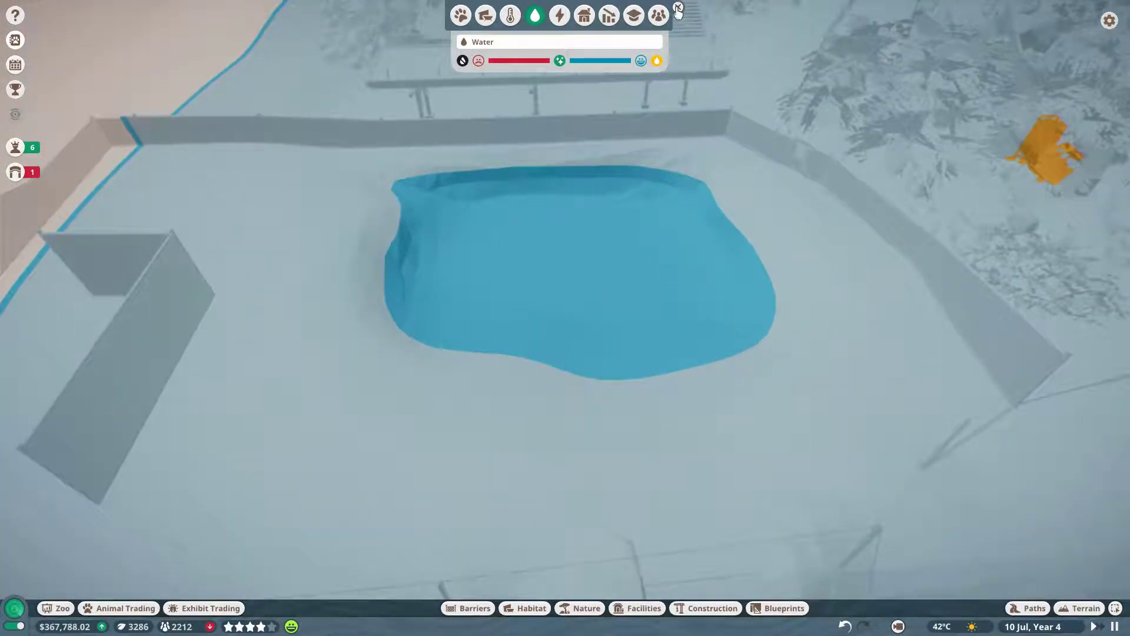
pyautogui.click(678, 9)
pyautogui.scroll(2, 601, 325)
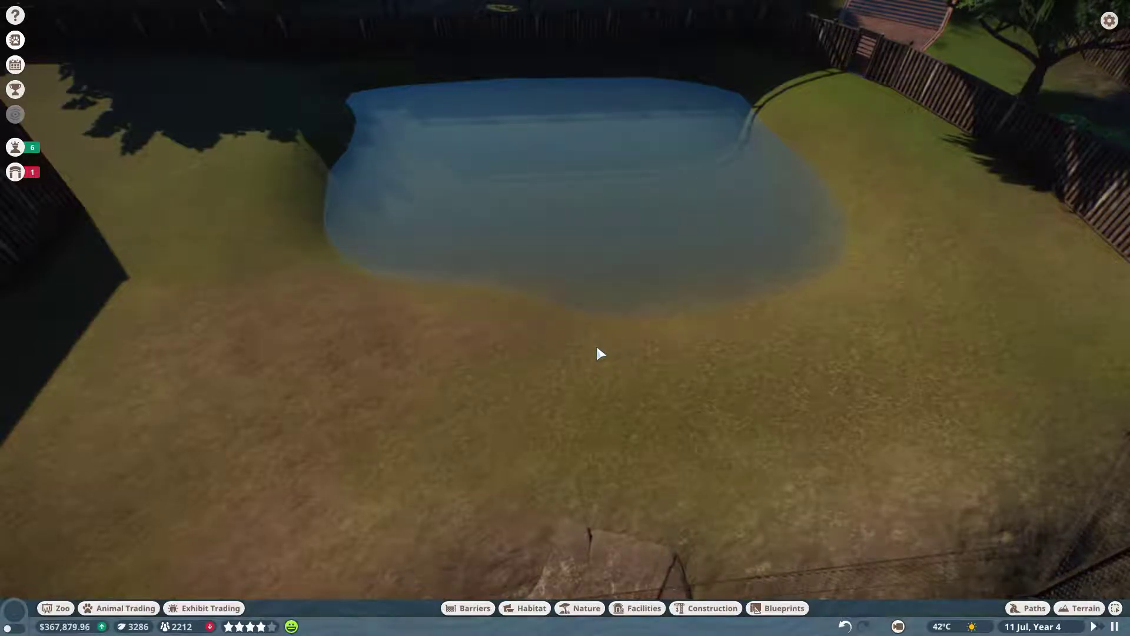
pyautogui.press('s')
pyautogui.press('a')
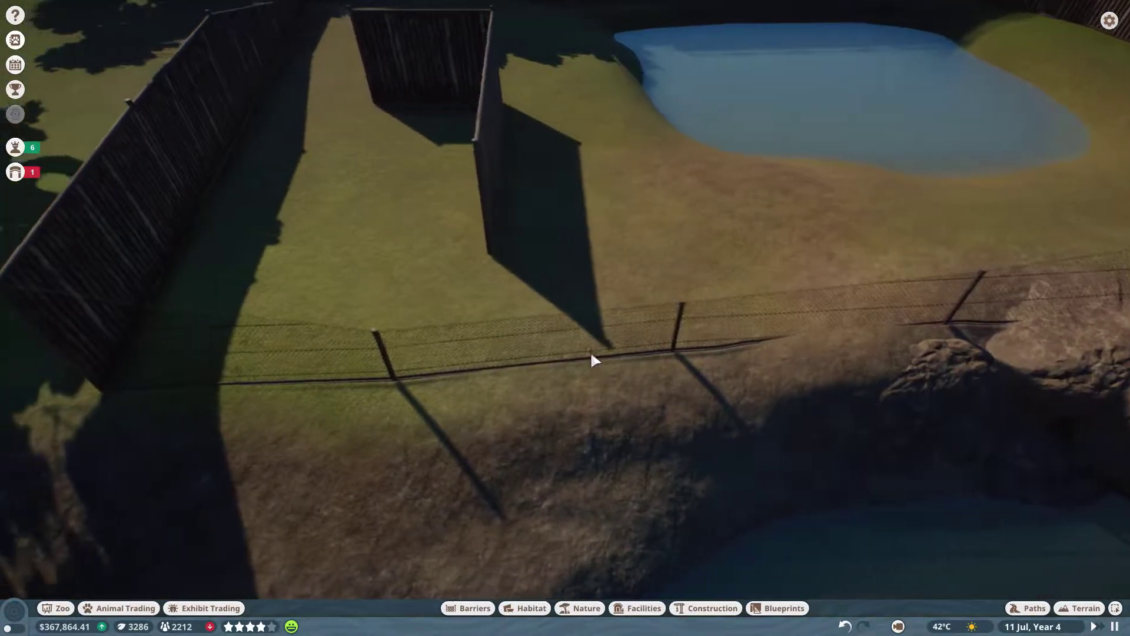
pyautogui.press('e')
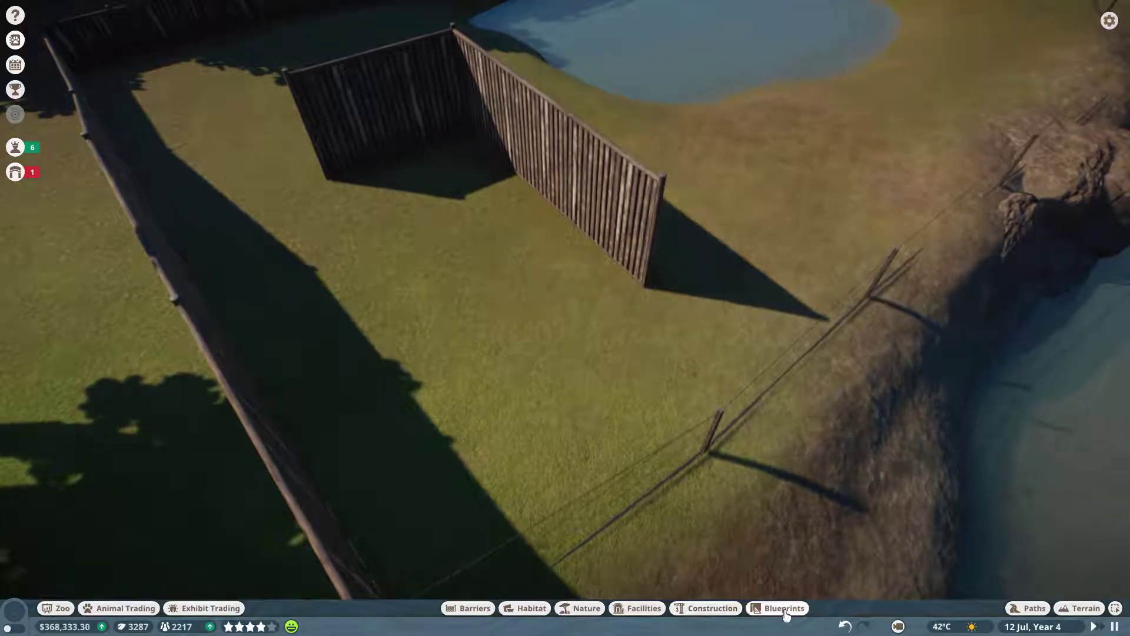
# Step: Place an African Shelter 8x8x4, open end facing out, in the walled corner by the pond
pyautogui.click(644, 609)
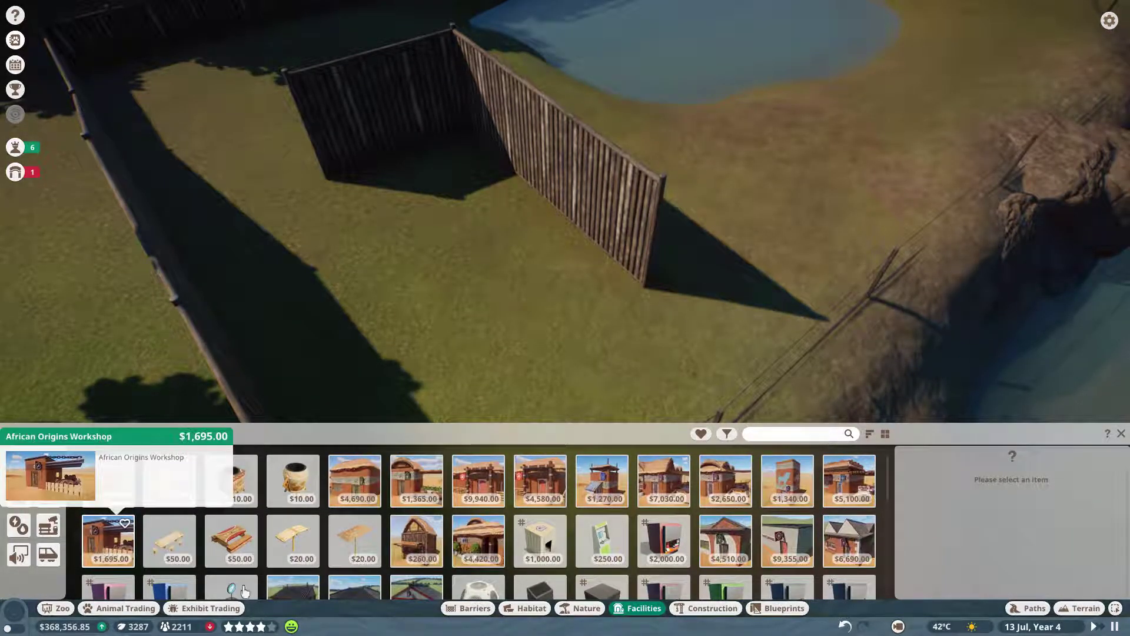
pyautogui.click(534, 608)
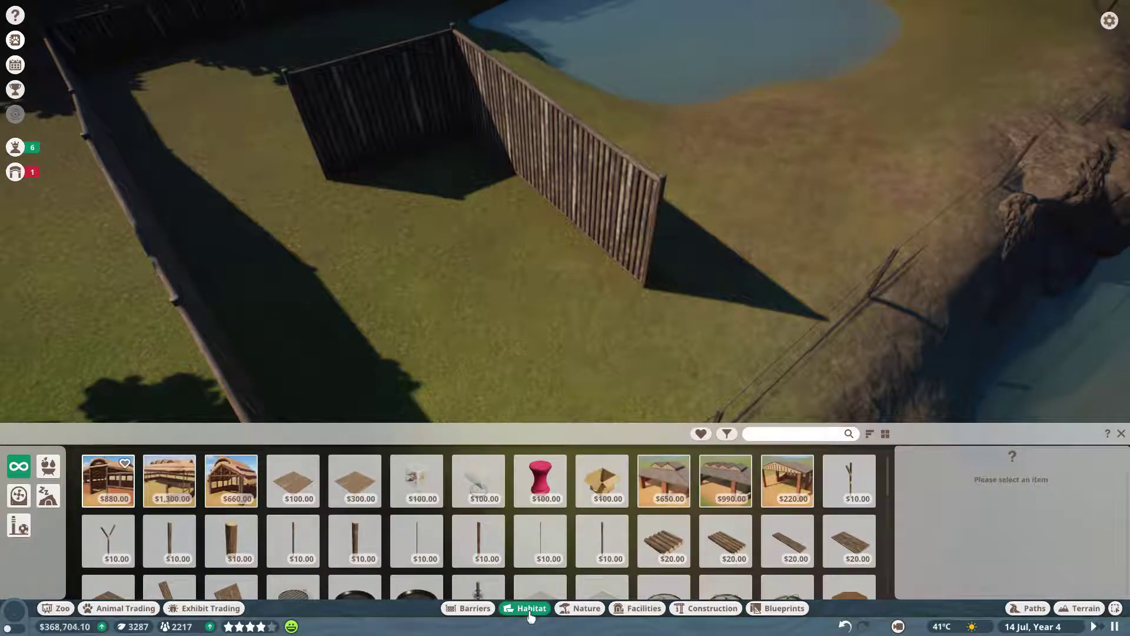
pyautogui.click(50, 500)
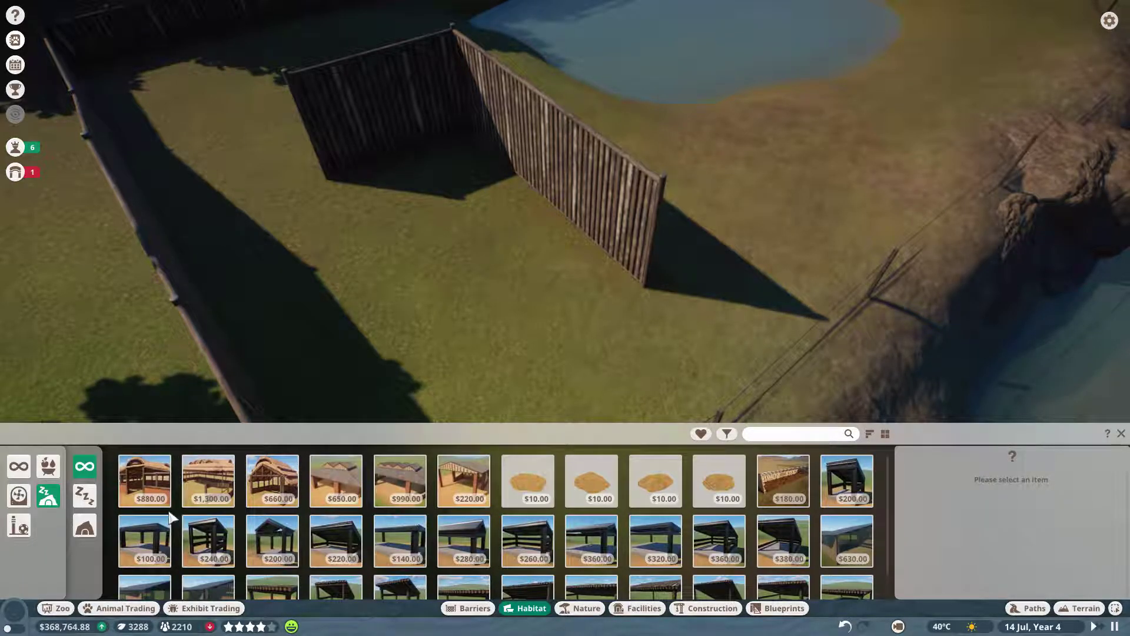
pyautogui.click(272, 481)
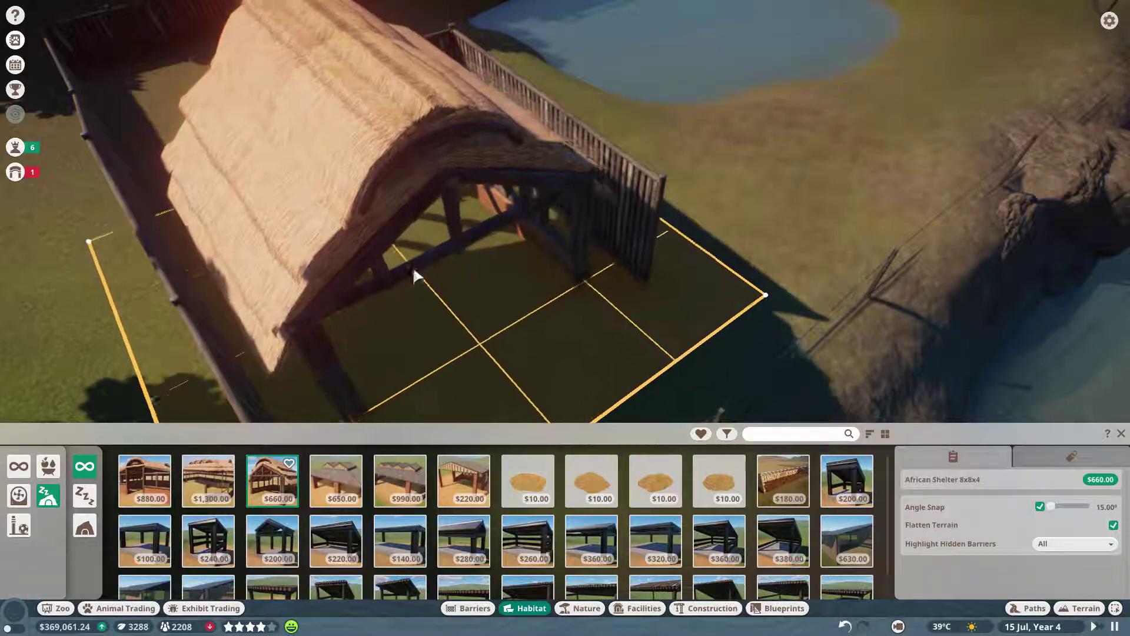
pyautogui.press('q')
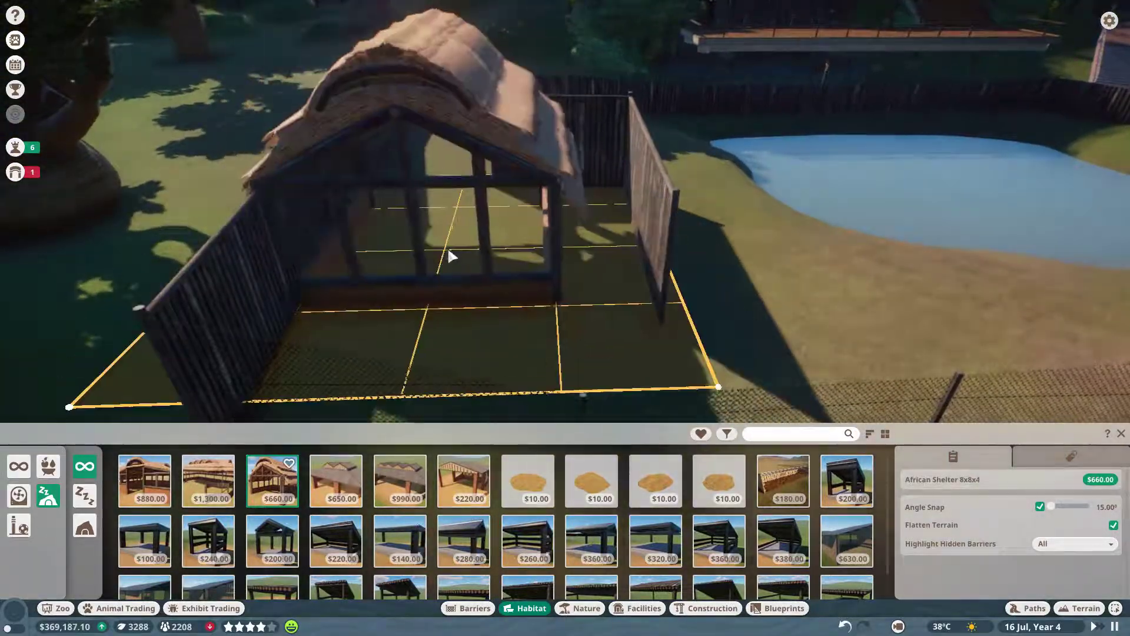
pyautogui.press('z')
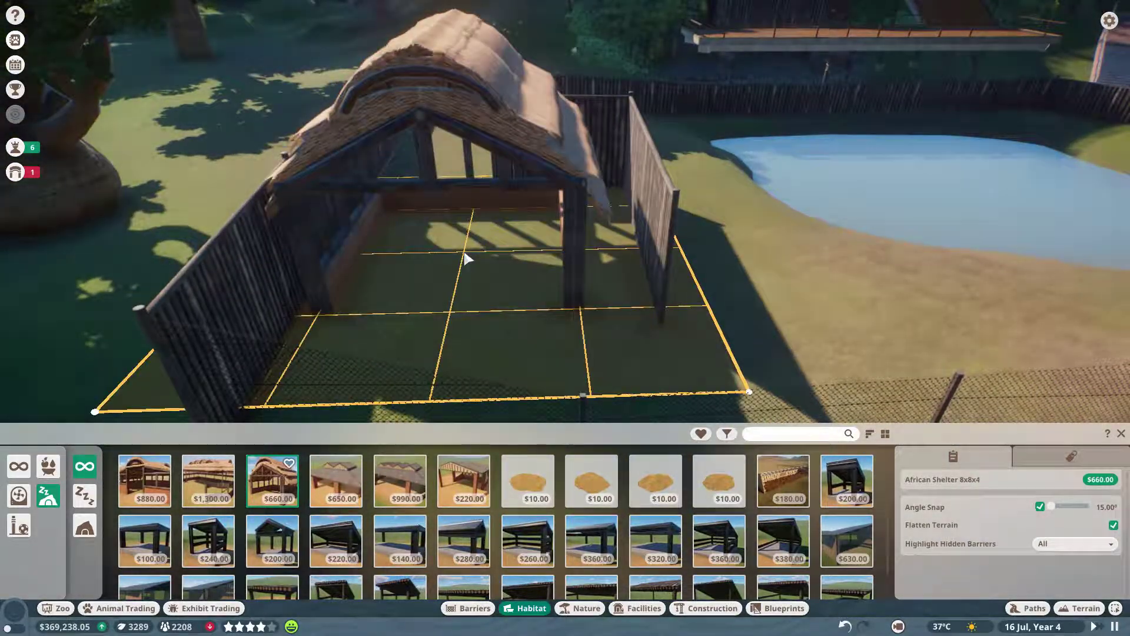
pyautogui.press('z')
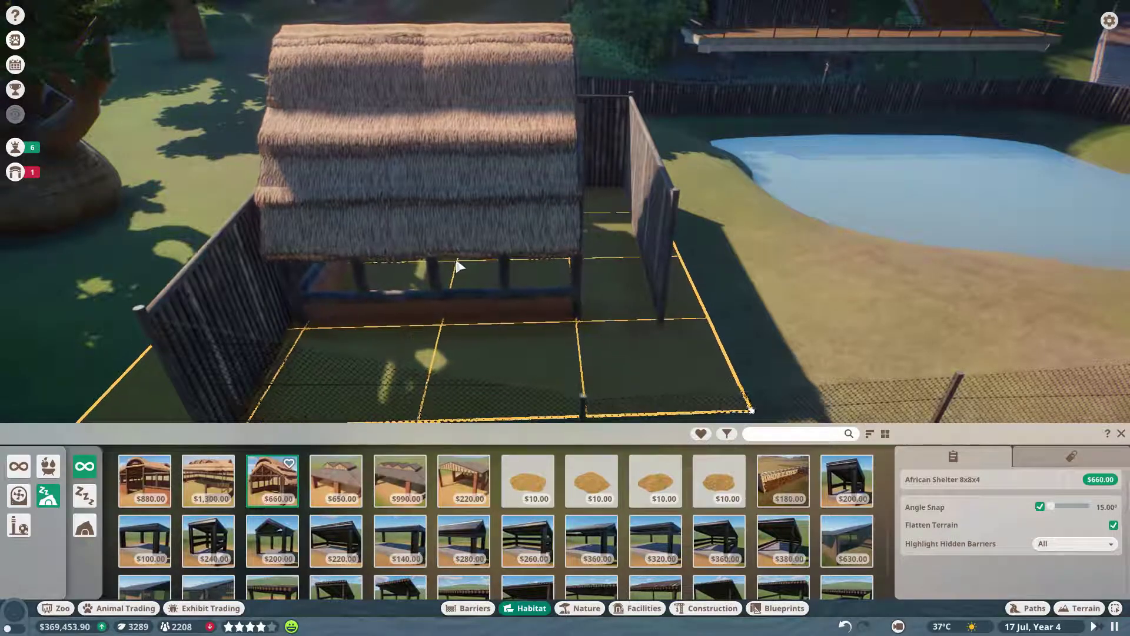
pyautogui.press('z')
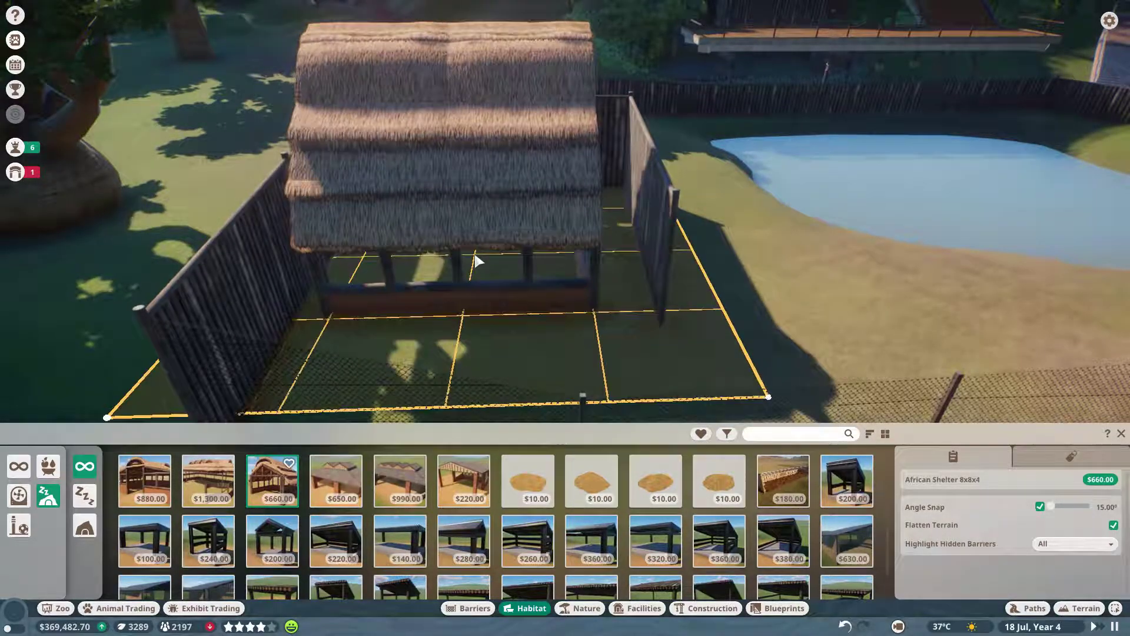
pyautogui.press('z')
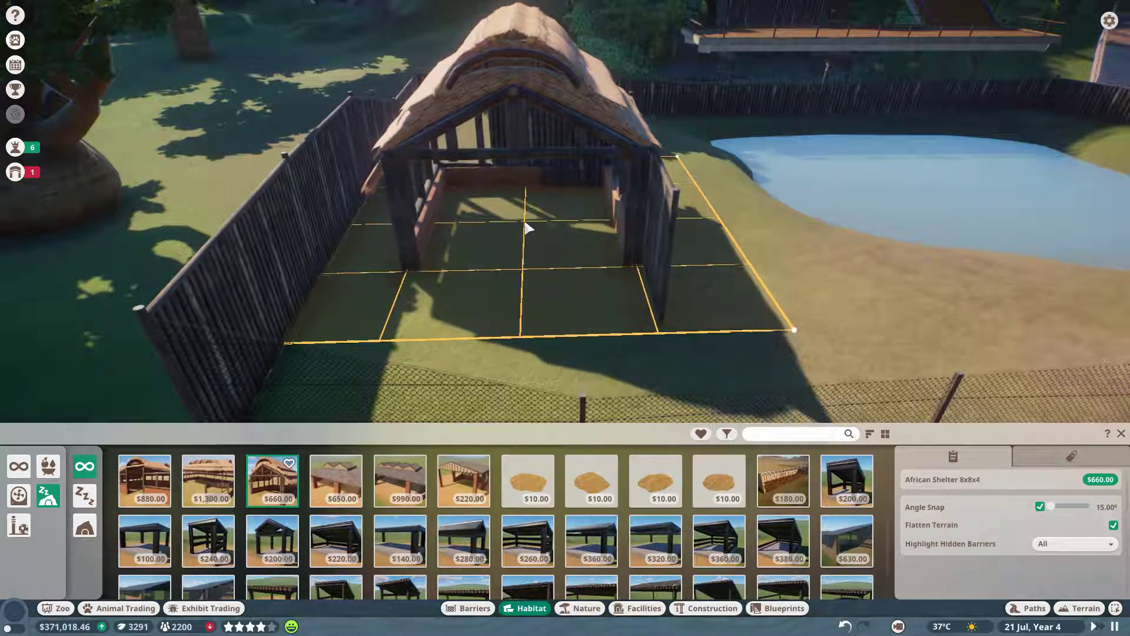
pyautogui.click(526, 233)
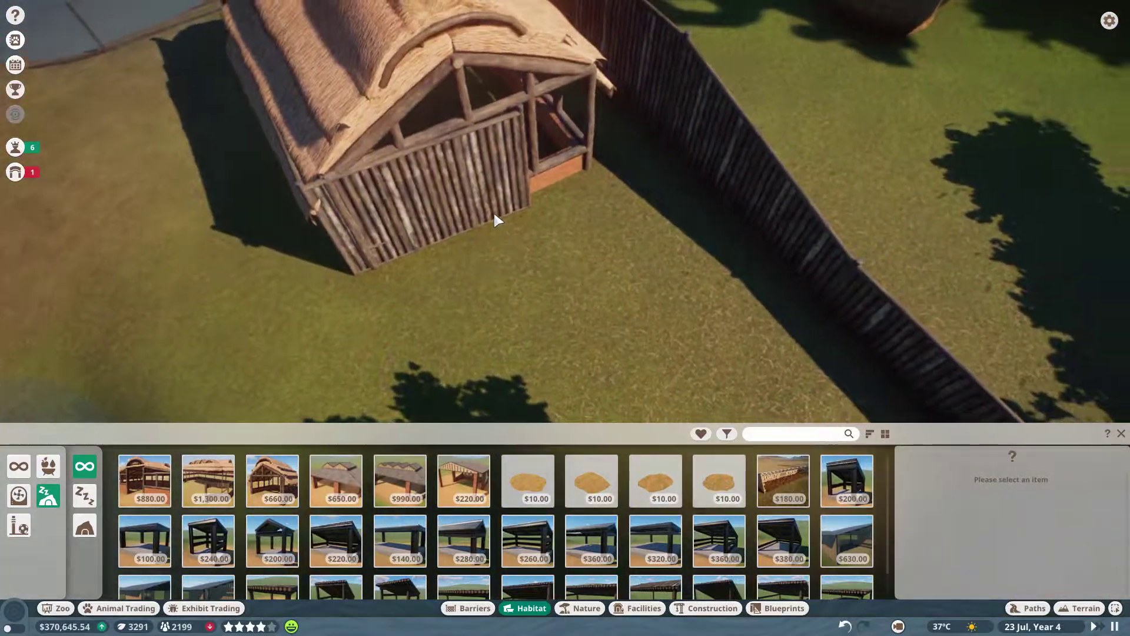
# Step: Extend the wall section by the African shelter across the shelter's full width
pyautogui.click(495, 221)
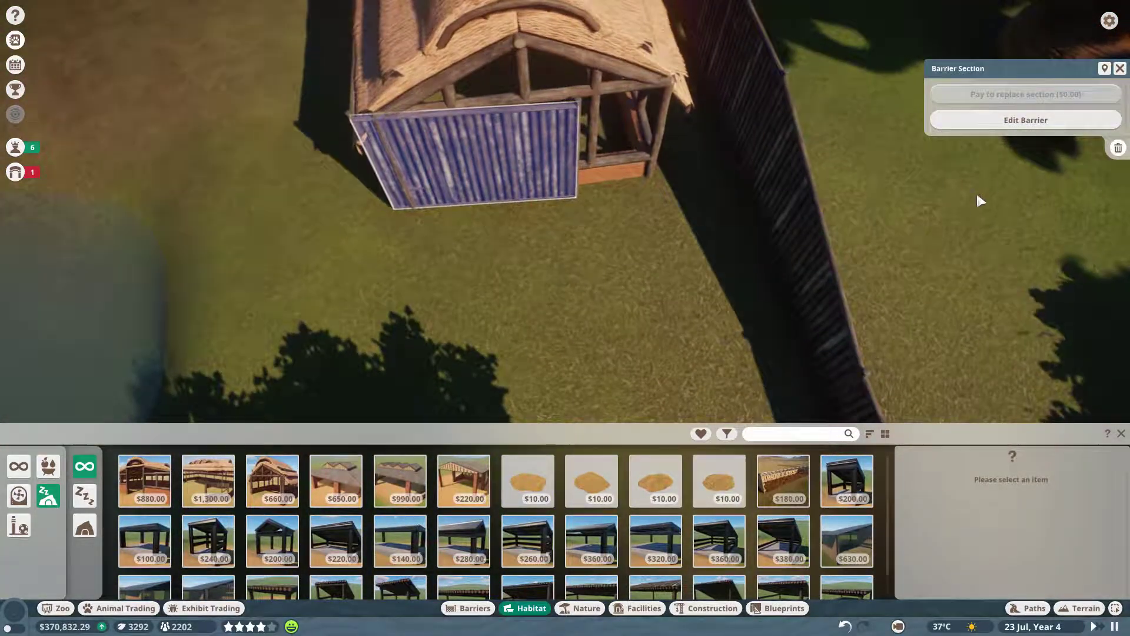
pyautogui.click(1026, 119)
pyautogui.scroll(-2, 615, 236)
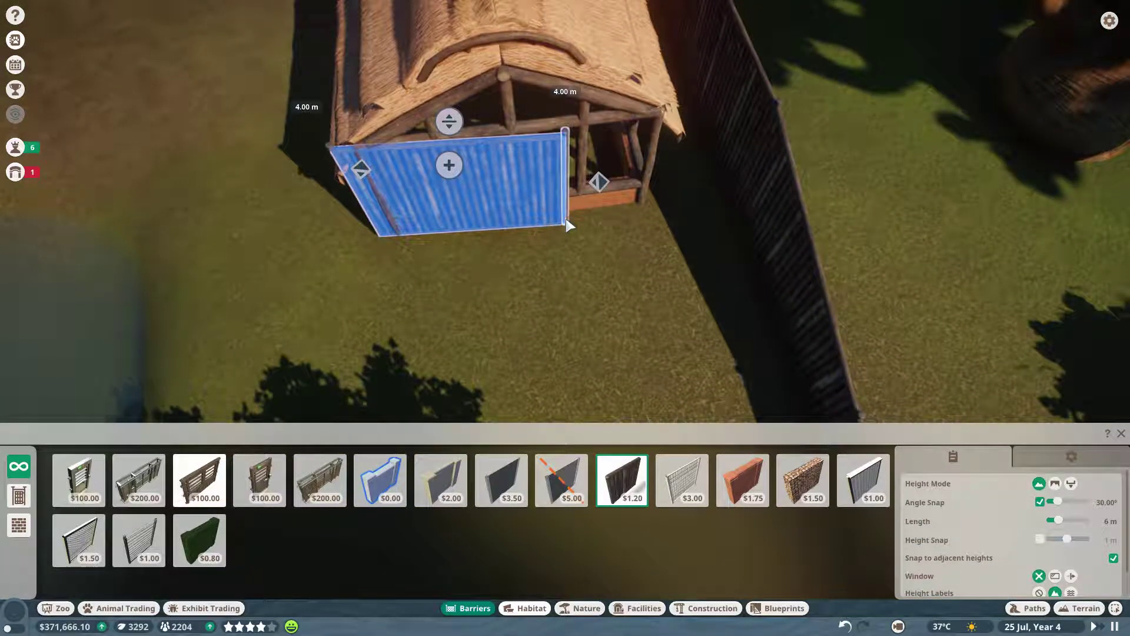
pyautogui.moveTo(561, 224); pyautogui.dragTo(616, 226)
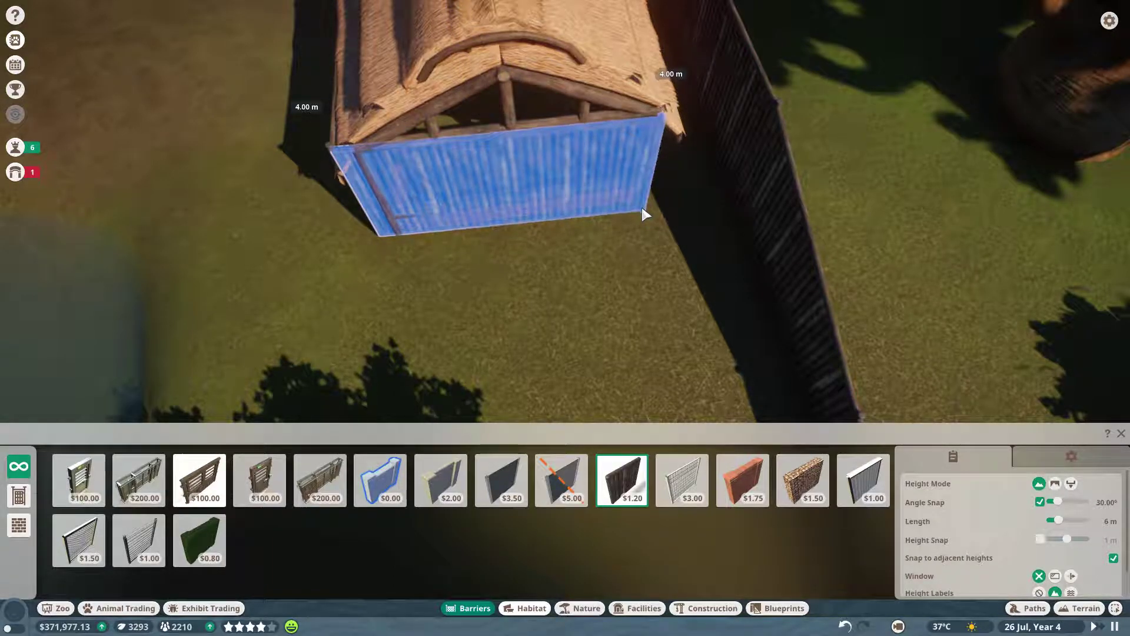
pyautogui.click(640, 209)
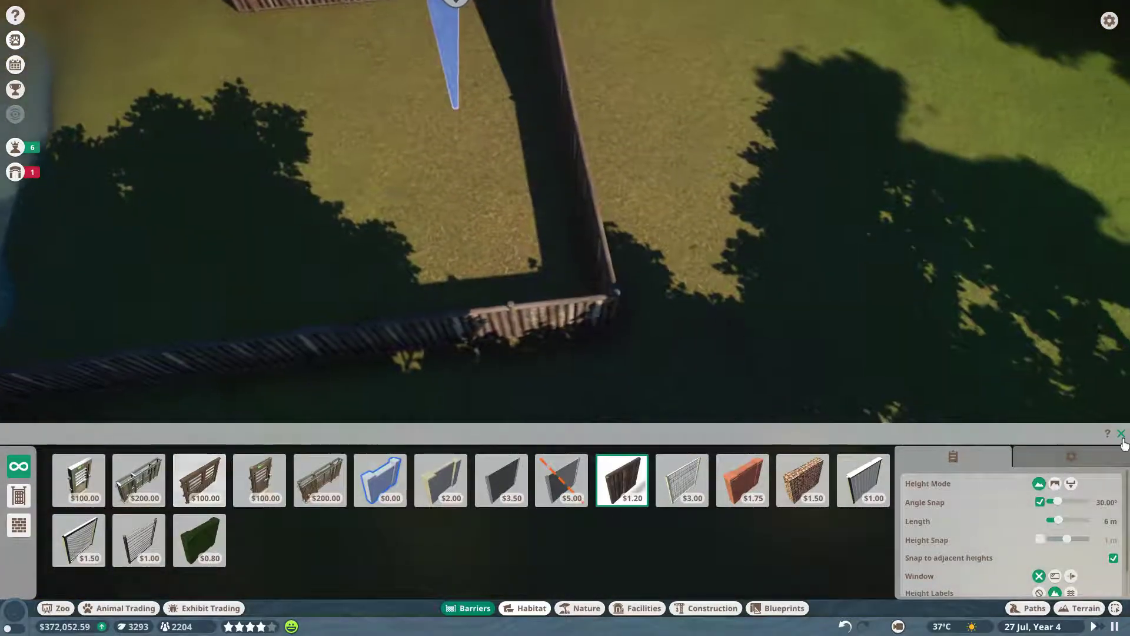
# Step: Edit the wall beside the shelter and drag its left end inward to shorten it
pyautogui.press('Escape')
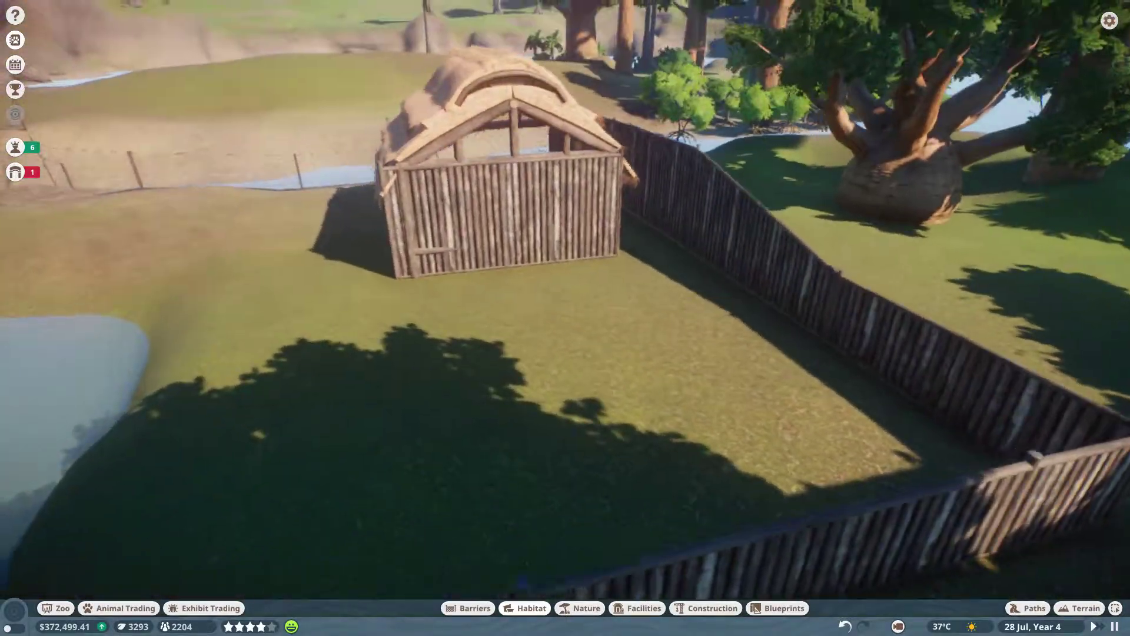
pyautogui.press('e')
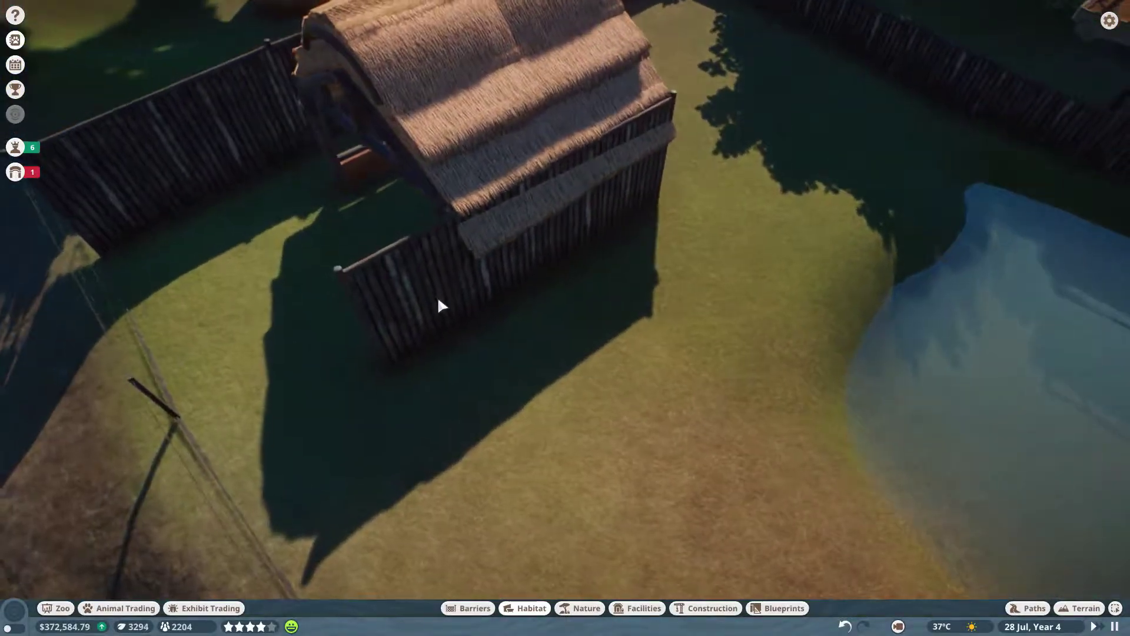
pyautogui.click(439, 305)
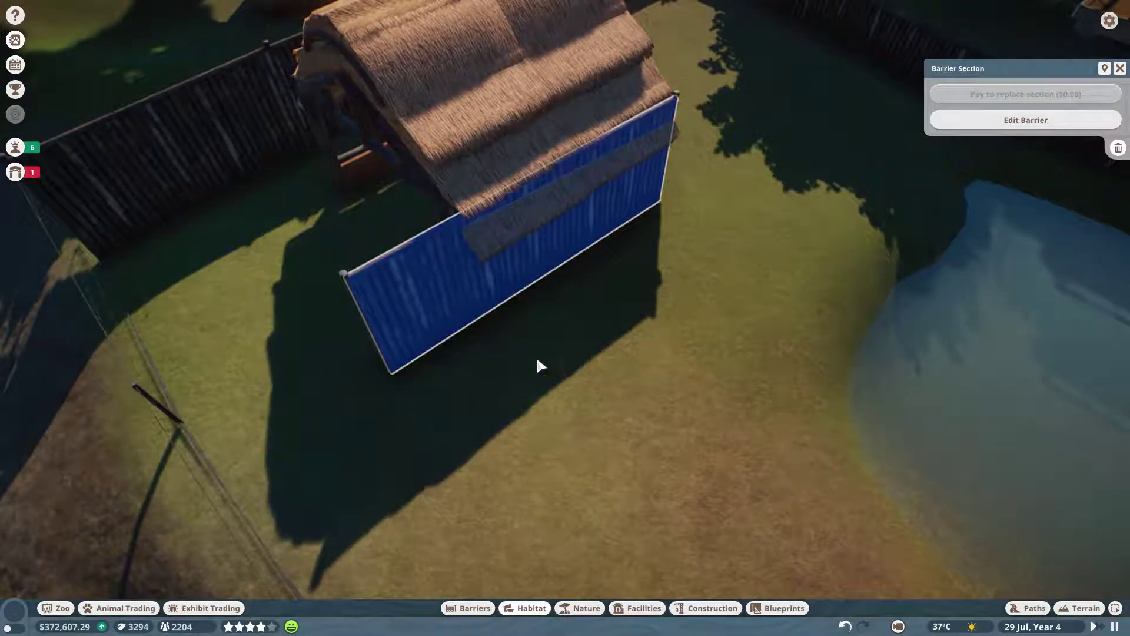
pyautogui.press('e')
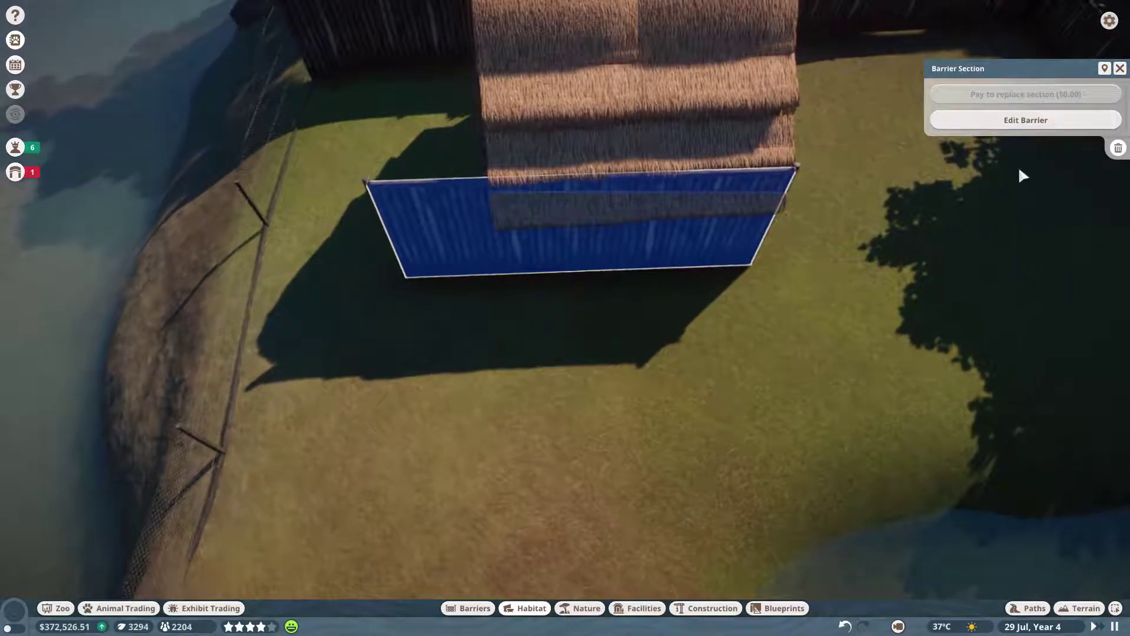
pyautogui.click(1024, 120)
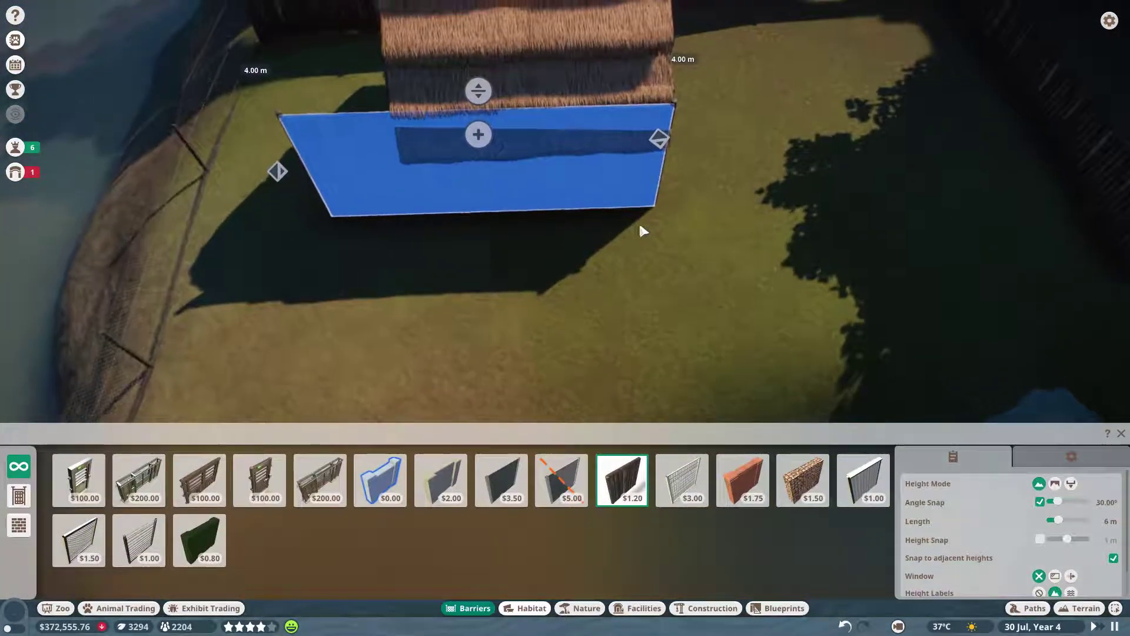
pyautogui.press('e')
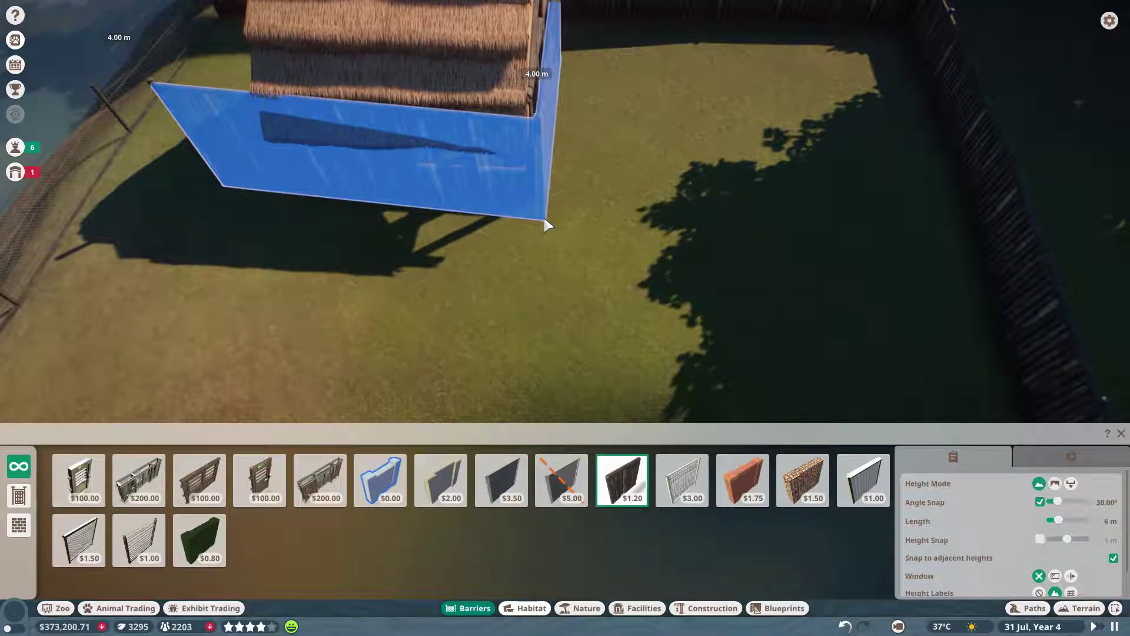
pyautogui.press('q')
pyautogui.click(581, 279)
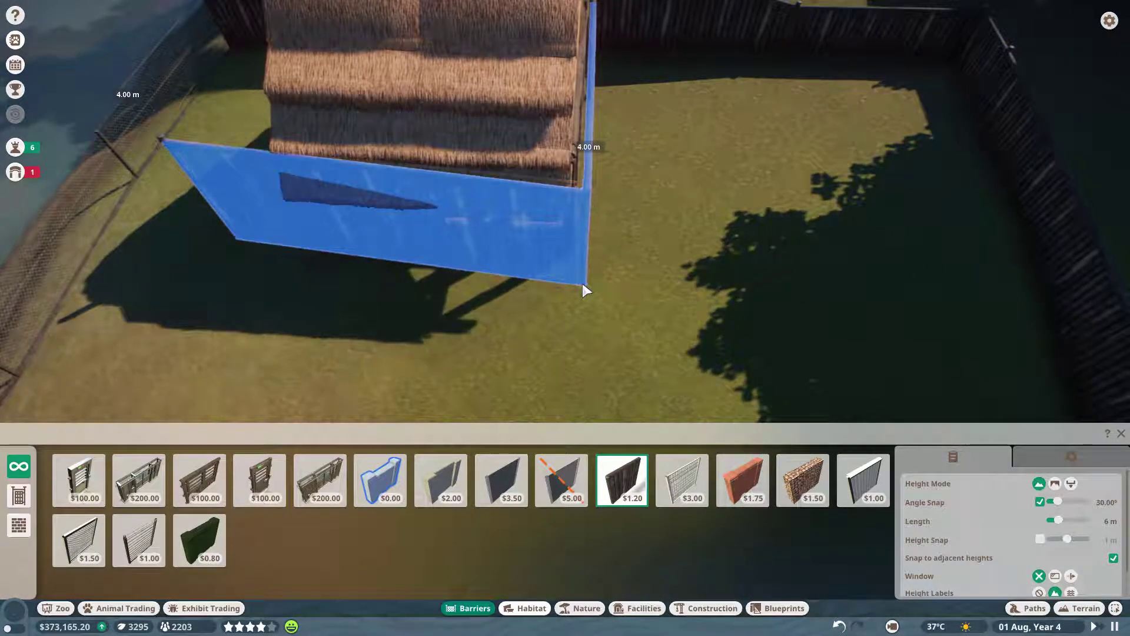
pyautogui.press('q')
pyautogui.press('q')
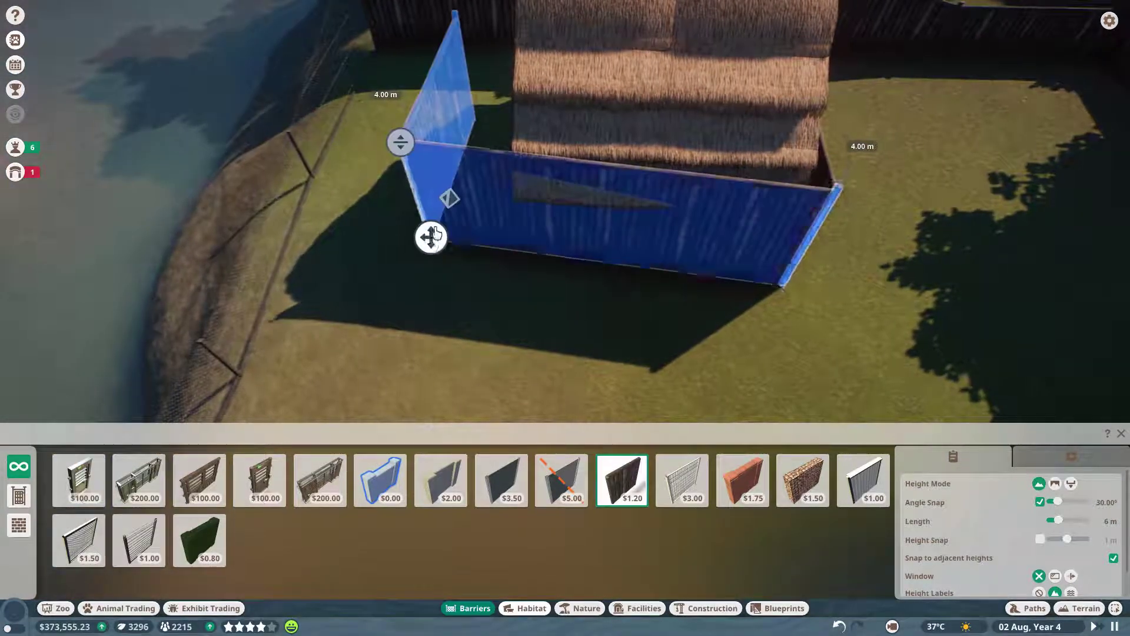
pyautogui.moveTo(433, 245); pyautogui.dragTo(518, 266)
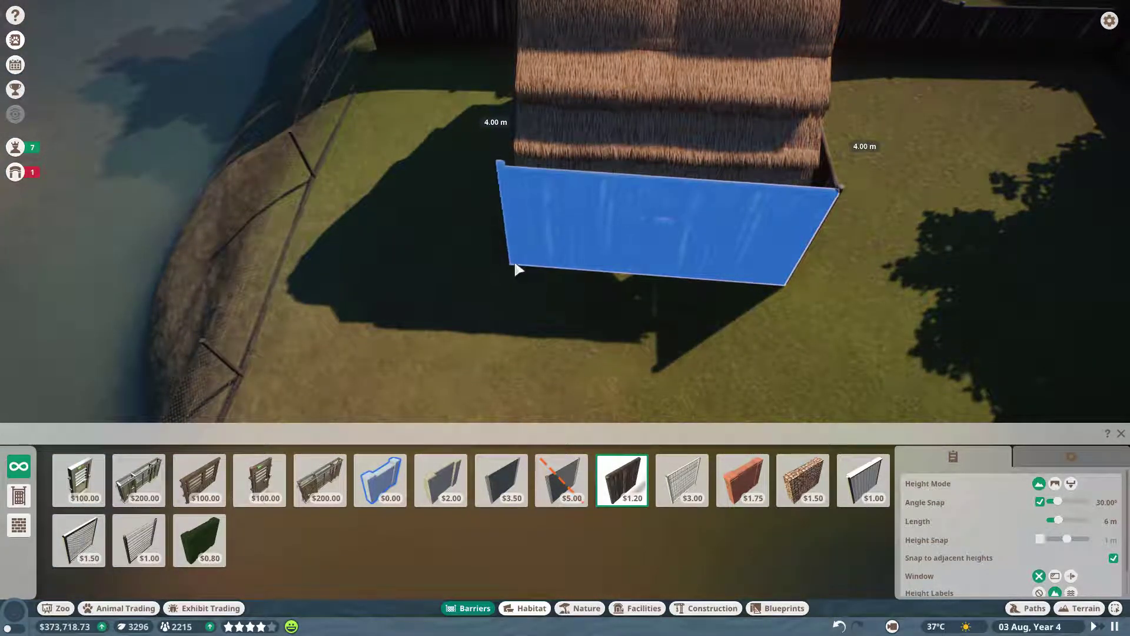
pyautogui.moveTo(519, 267); pyautogui.dragTo(523, 274)
pyautogui.press('q')
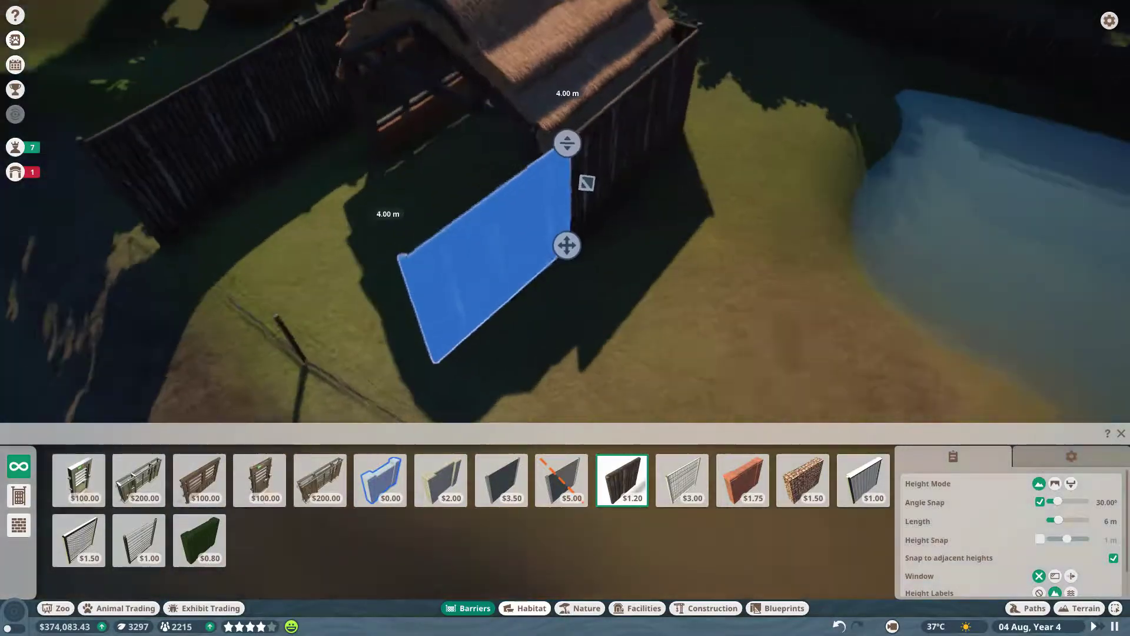
# Step: Survey the African shelter, its wooden walls and the pond, then close the Barriers panel
pyautogui.press('q')
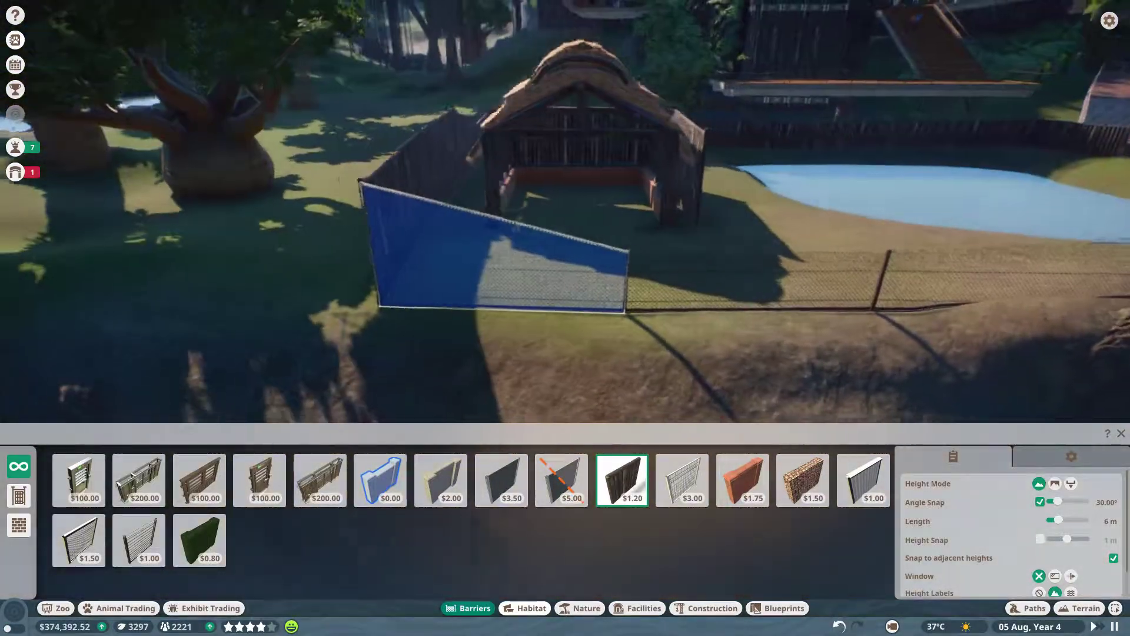
pyautogui.press('q')
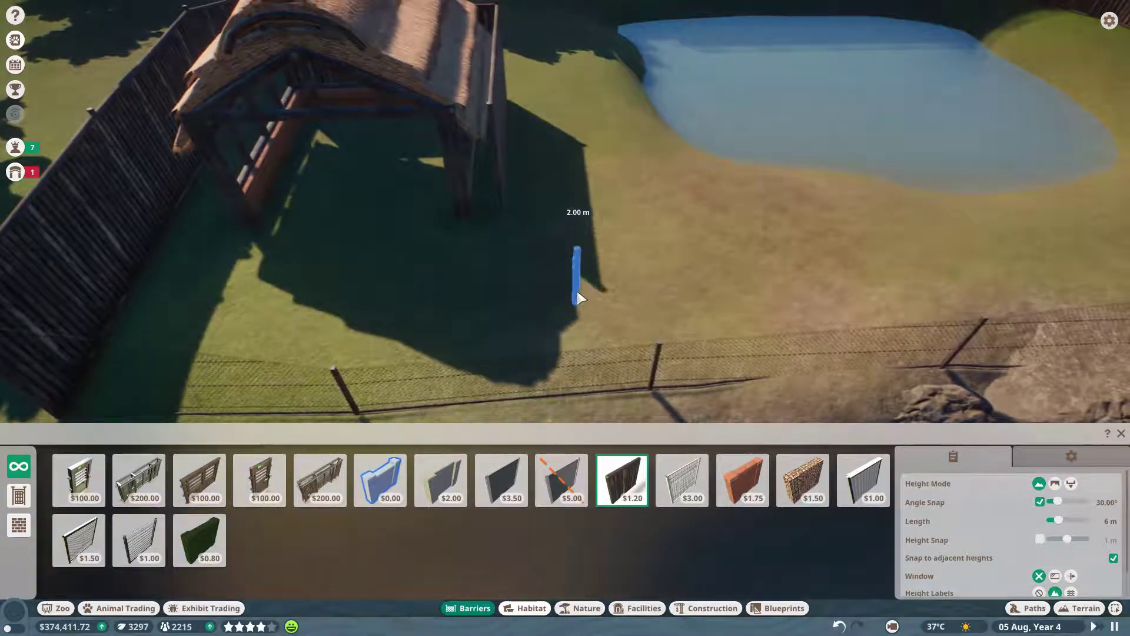
pyautogui.press('q')
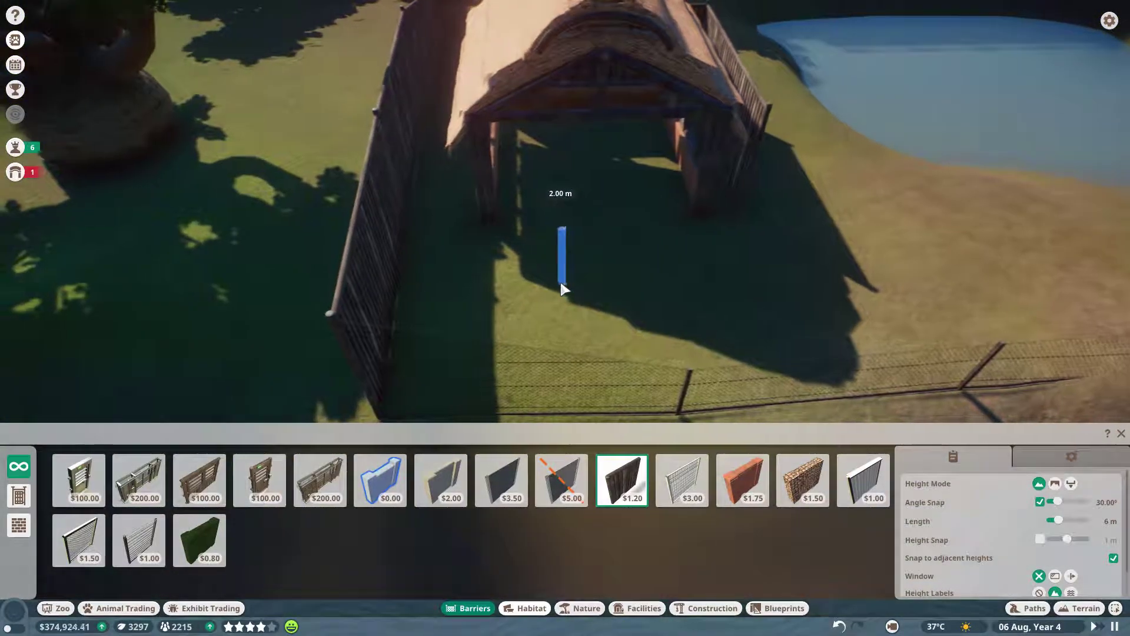
pyautogui.press('f')
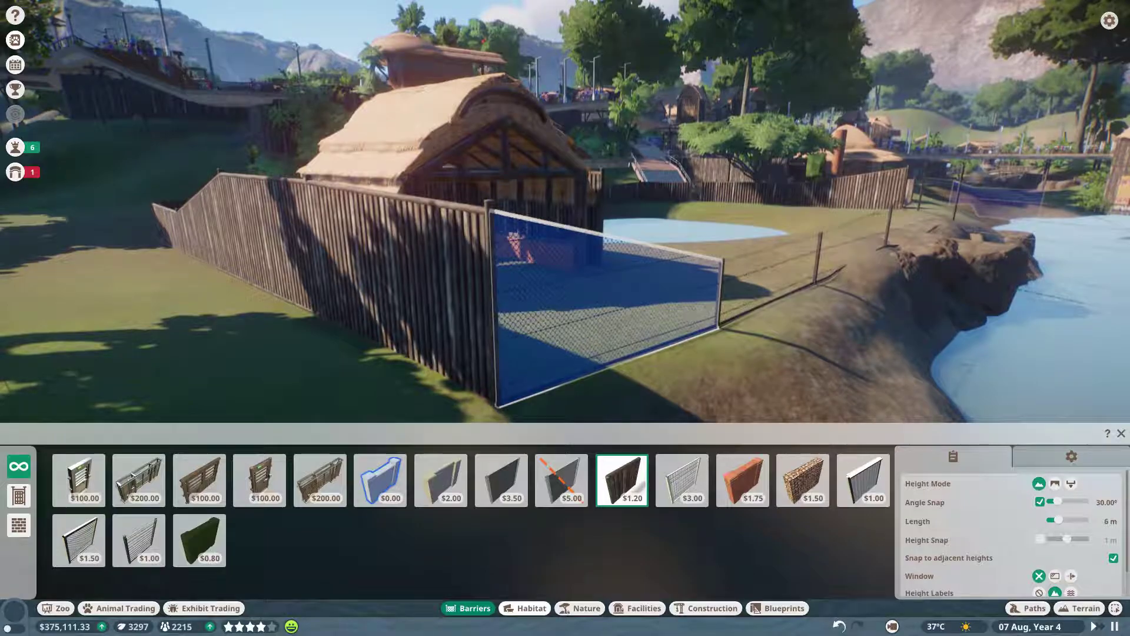
pyautogui.press('r')
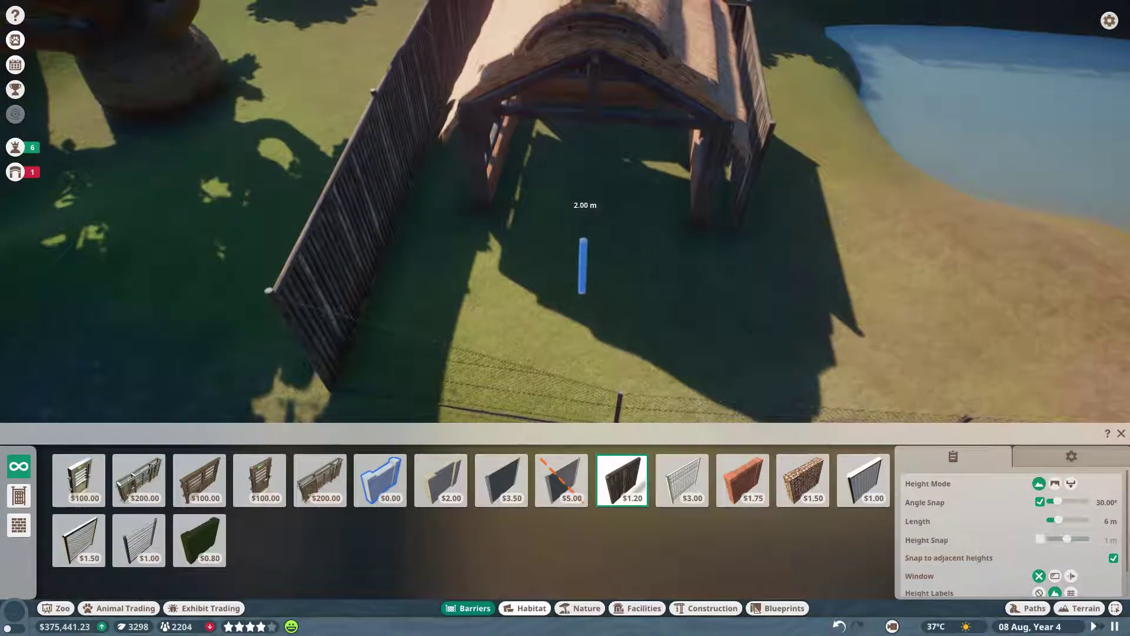
pyautogui.press('q')
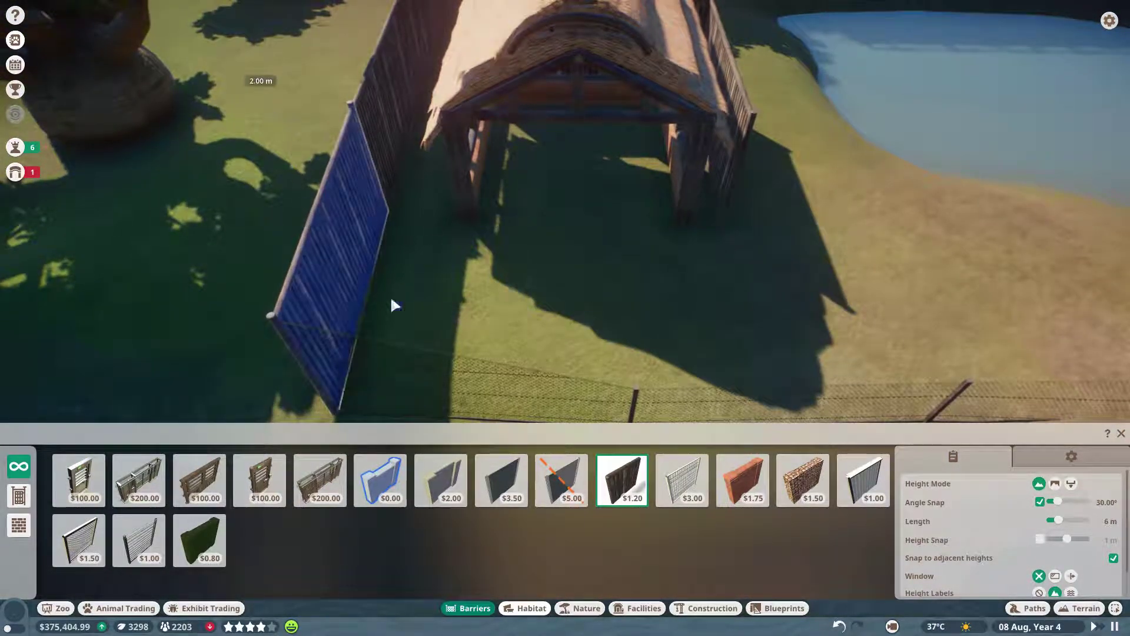
pyautogui.press('q')
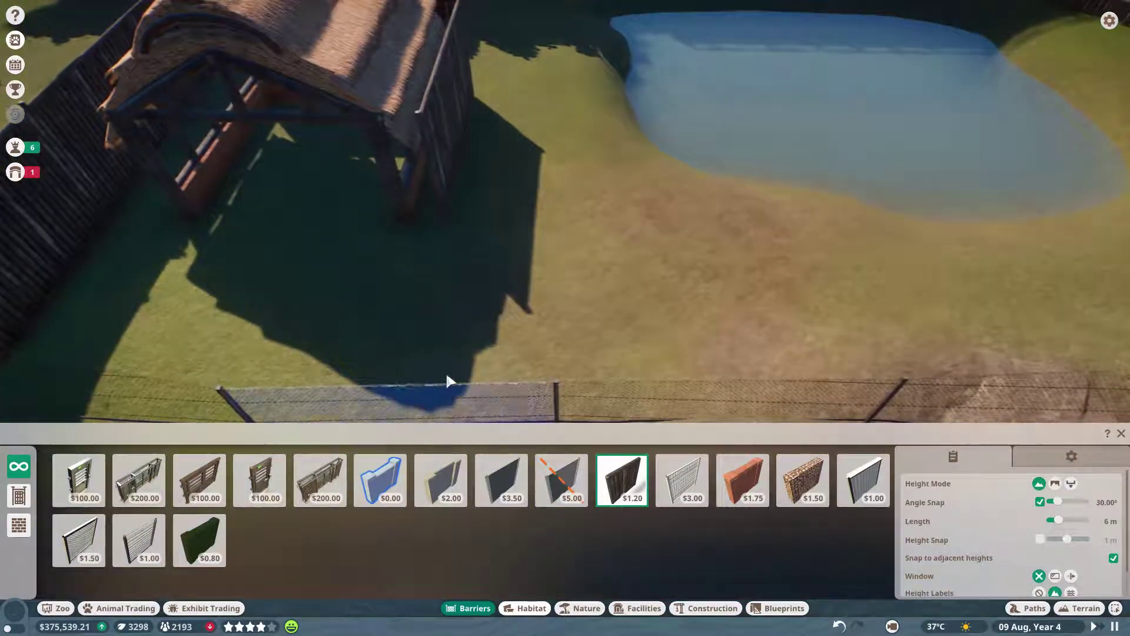
pyautogui.click(1122, 435)
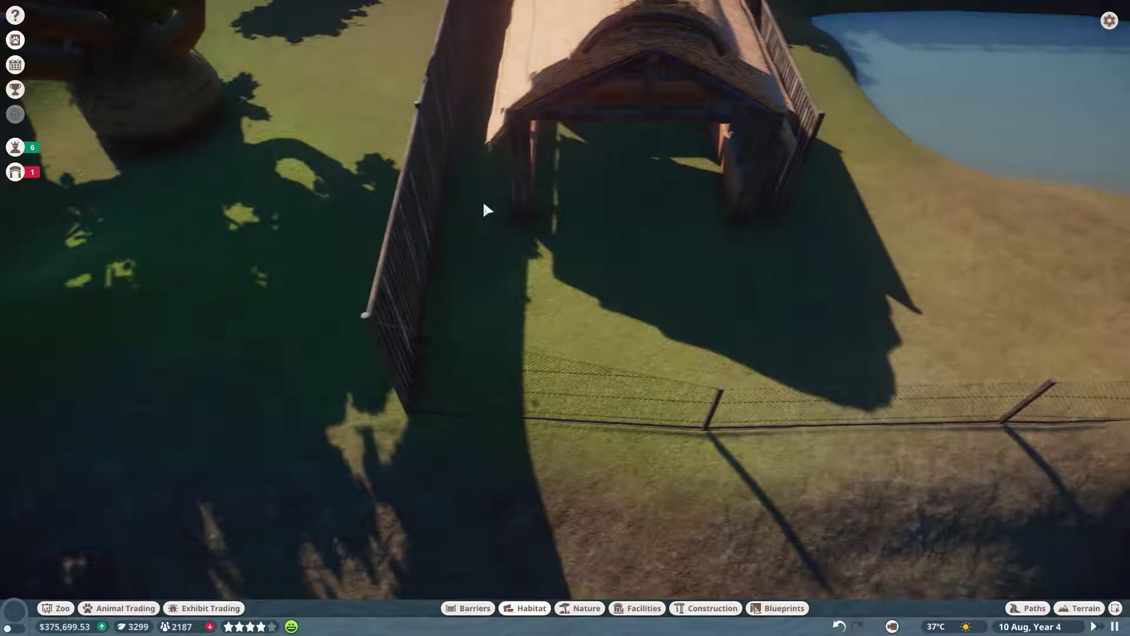
pyautogui.scroll(-5, 485, 219)
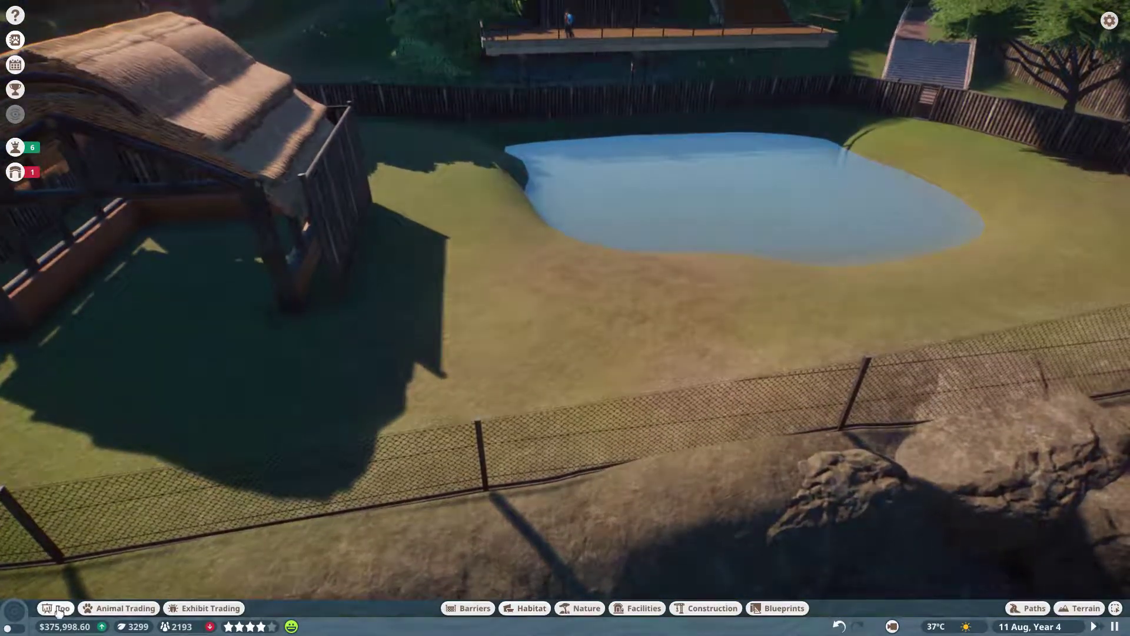
# Step: Dismiss the research-complete notification about vet research
pyautogui.click(58, 611)
pyautogui.click(18, 171)
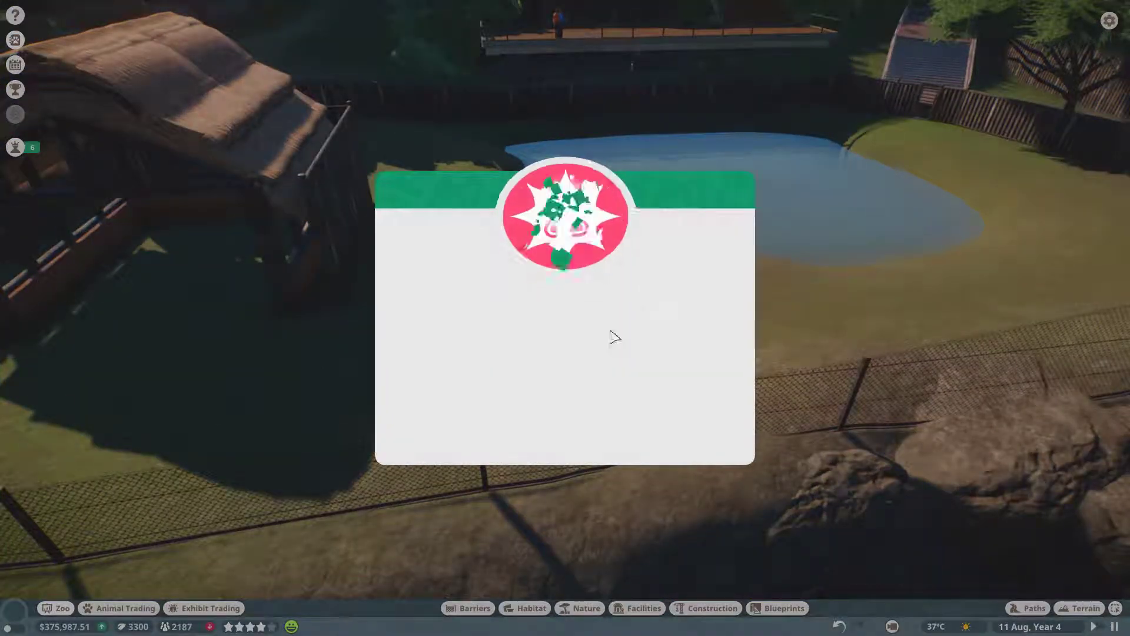
pyautogui.click(540, 444)
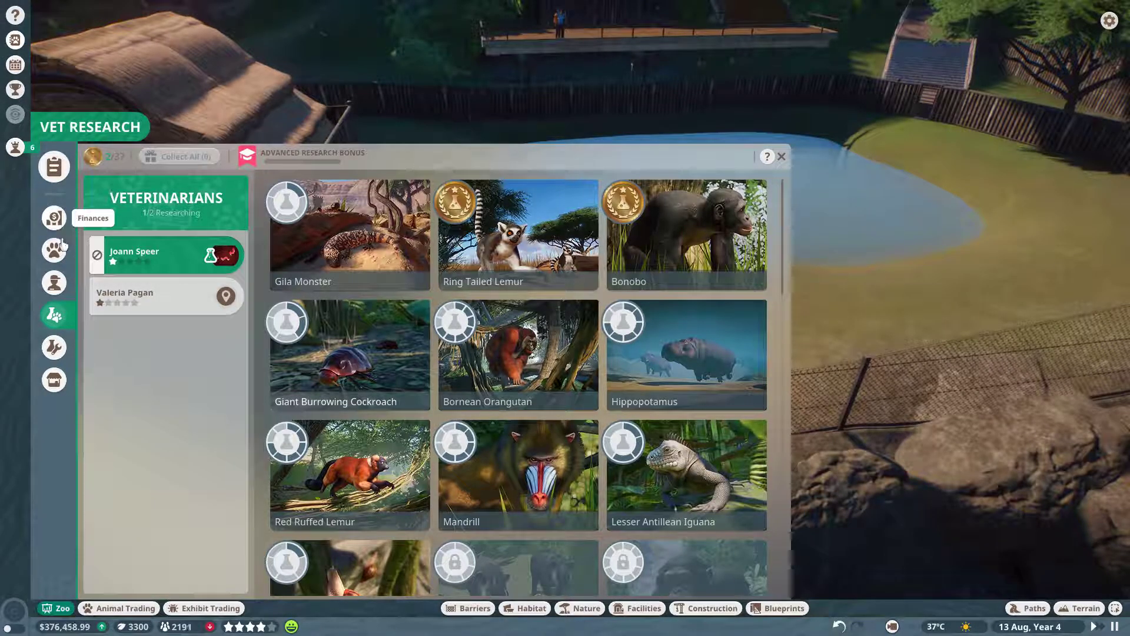
# Step: Filter Animal Trading to Baird's Tapir and adopt the male Guatemoc
pyautogui.click(102, 612)
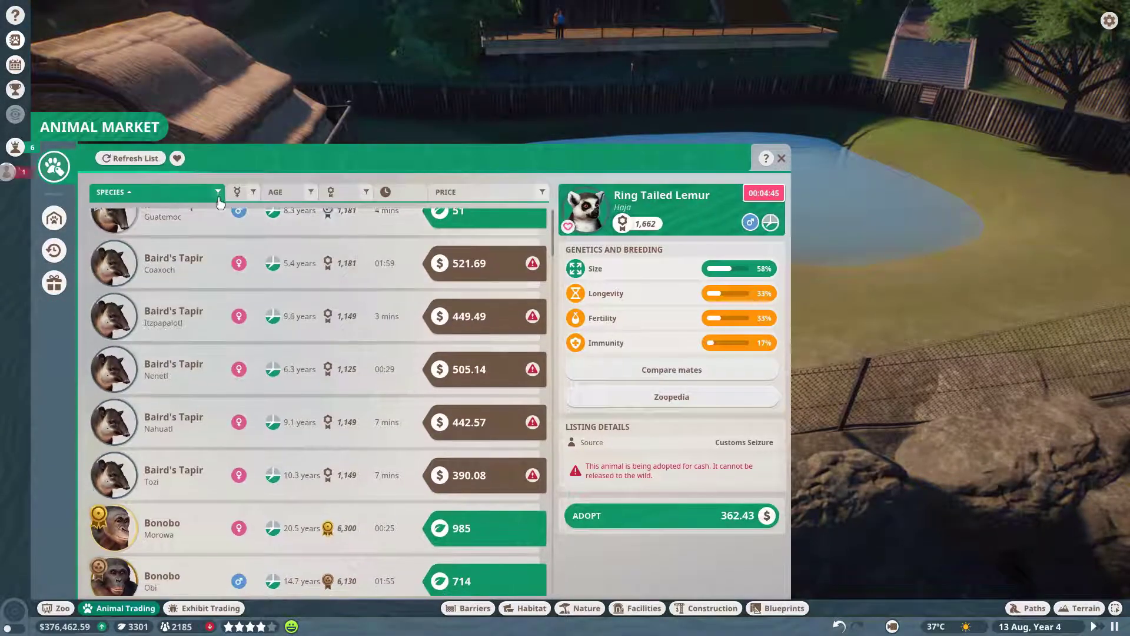
pyautogui.click(217, 193)
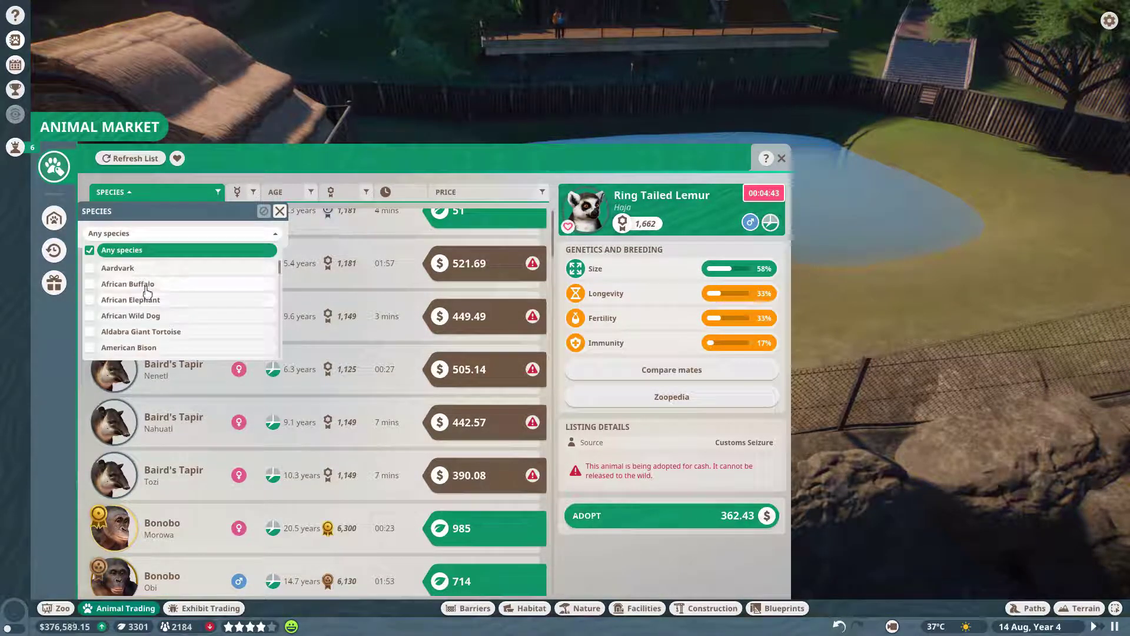
pyautogui.scroll(-2, 126, 312)
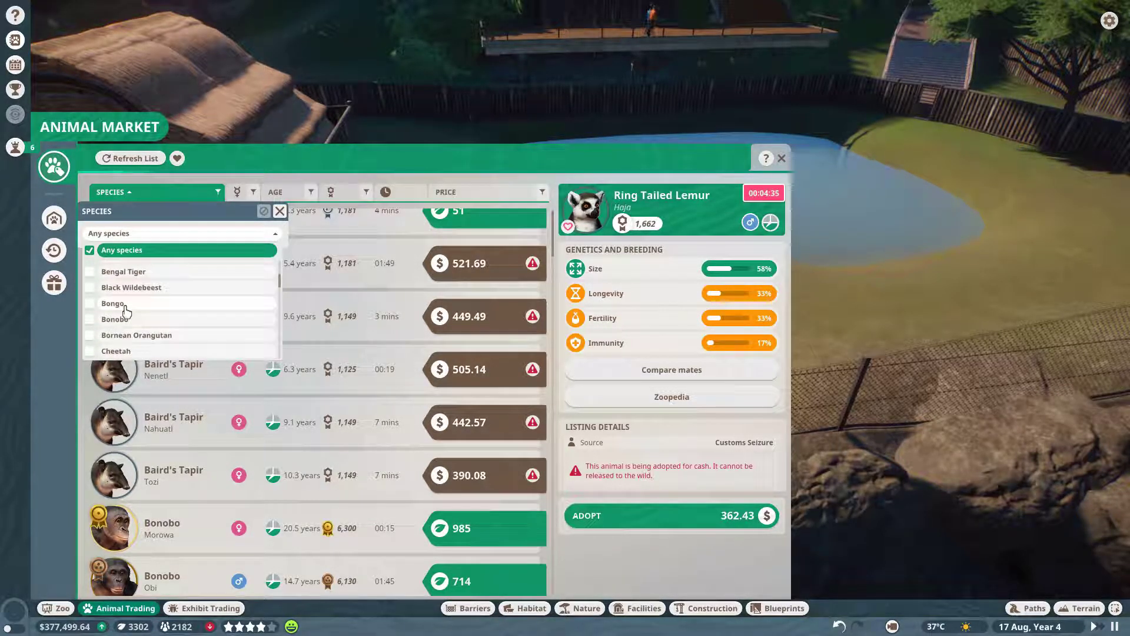
pyautogui.click(90, 294)
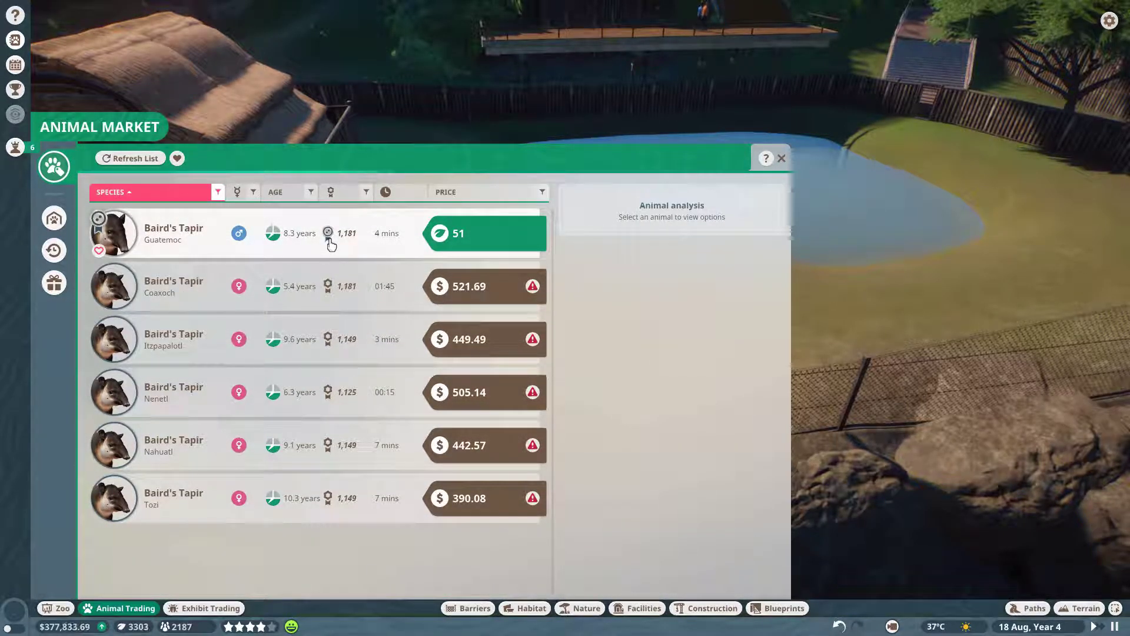
pyautogui.click(369, 251)
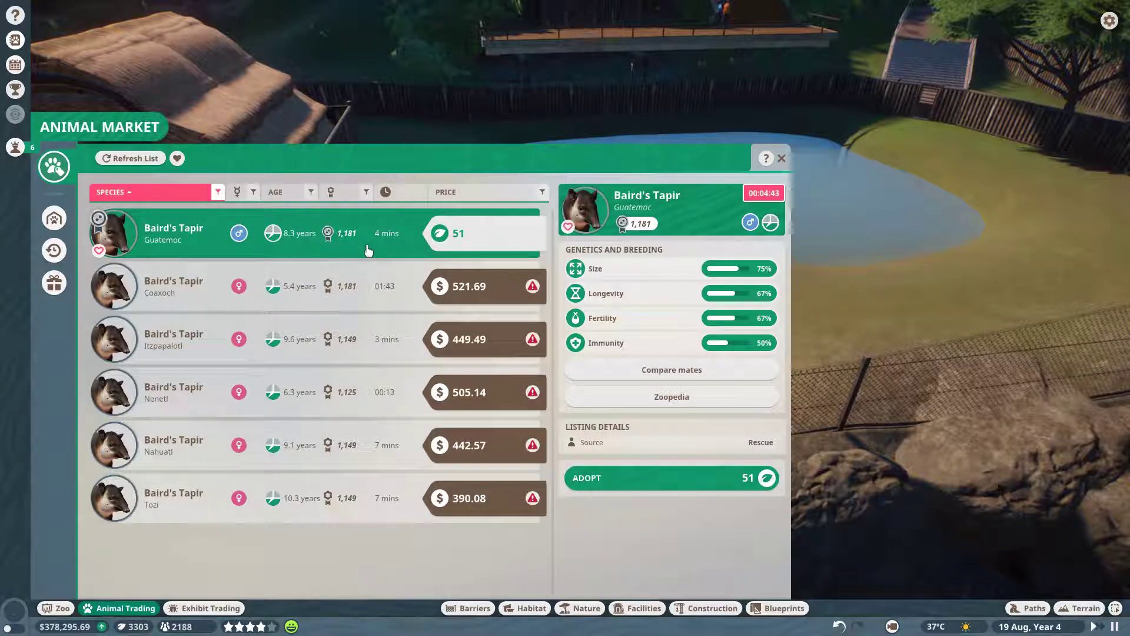
pyautogui.click(652, 480)
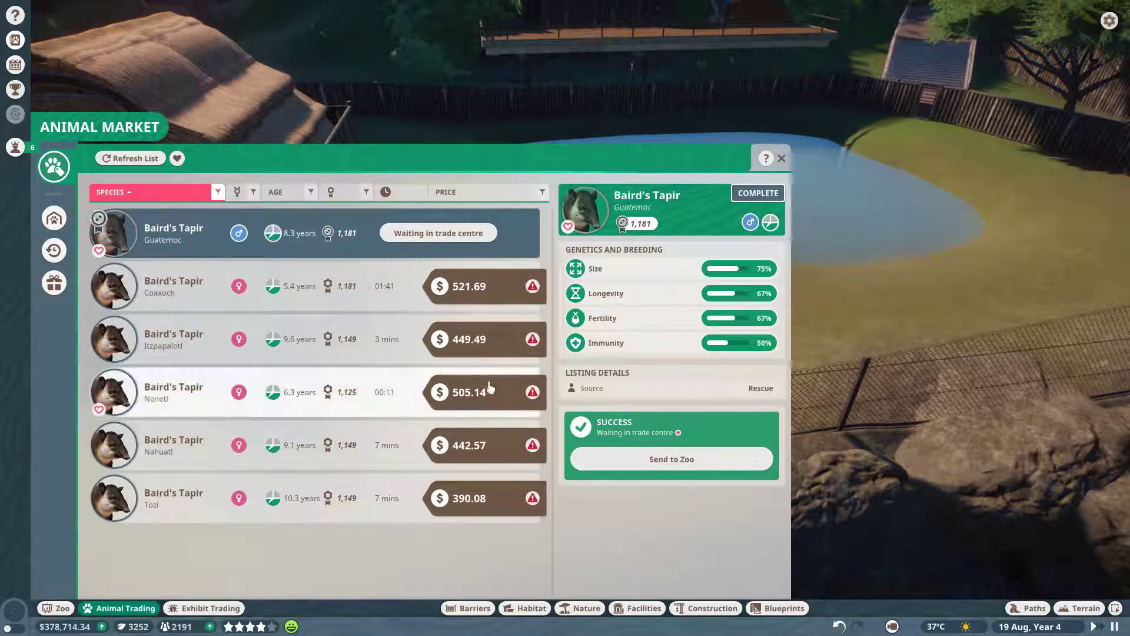
# Step: Compare the female tapirs' genetics and adopt the female Nahuatl
pyautogui.click(298, 303)
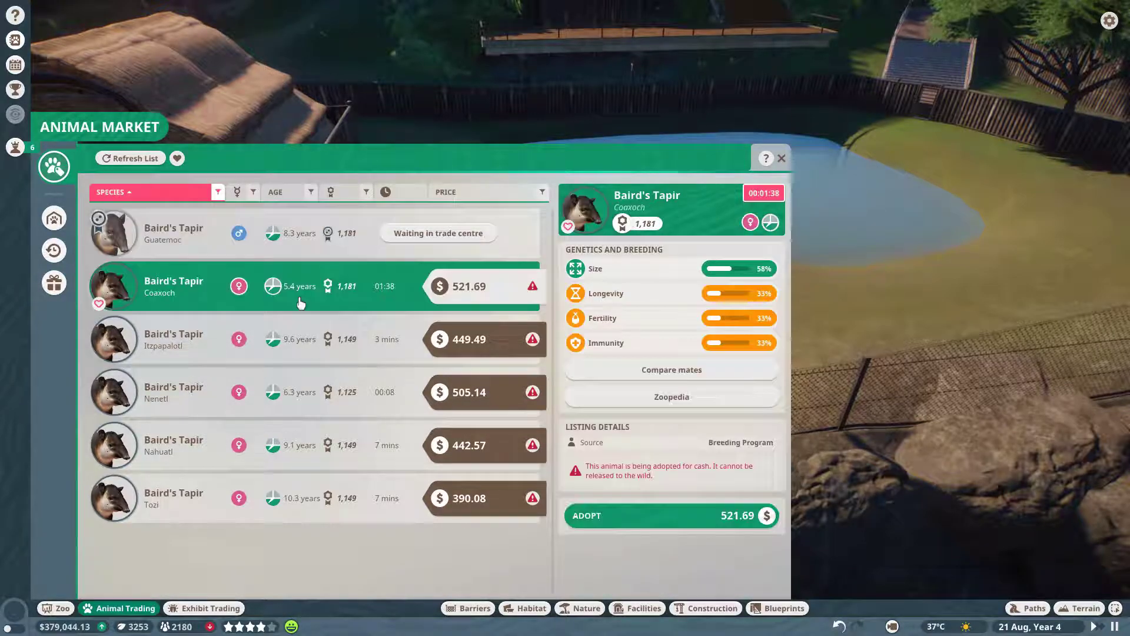
pyautogui.click(297, 336)
pyautogui.click(299, 391)
pyautogui.click(307, 443)
pyautogui.click(309, 495)
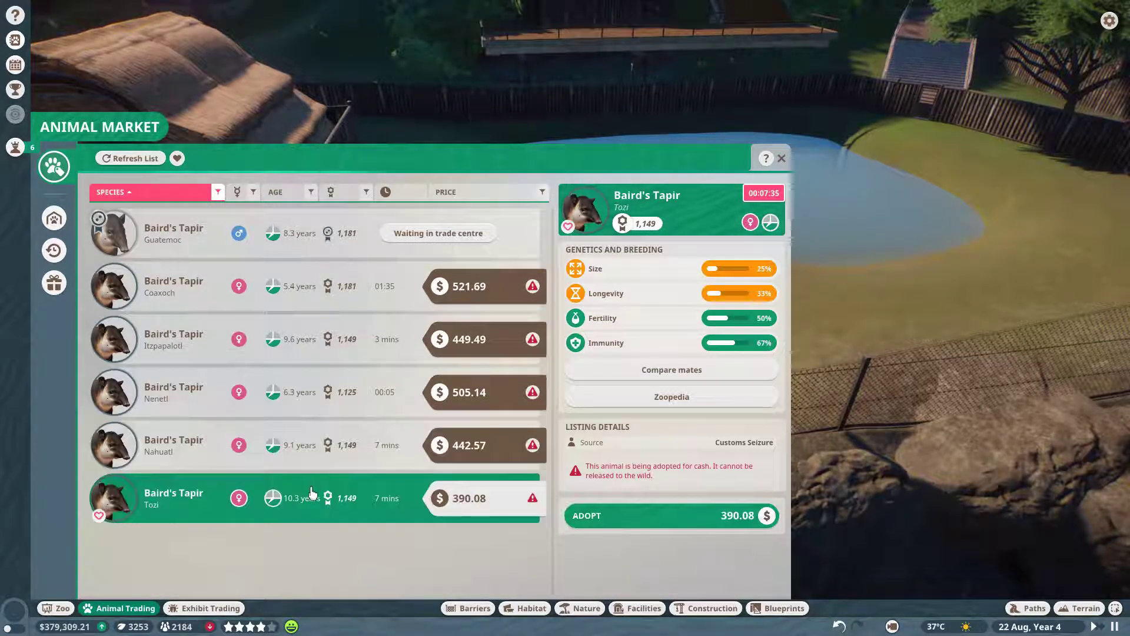
pyautogui.click(311, 427)
pyautogui.click(309, 397)
pyautogui.click(304, 349)
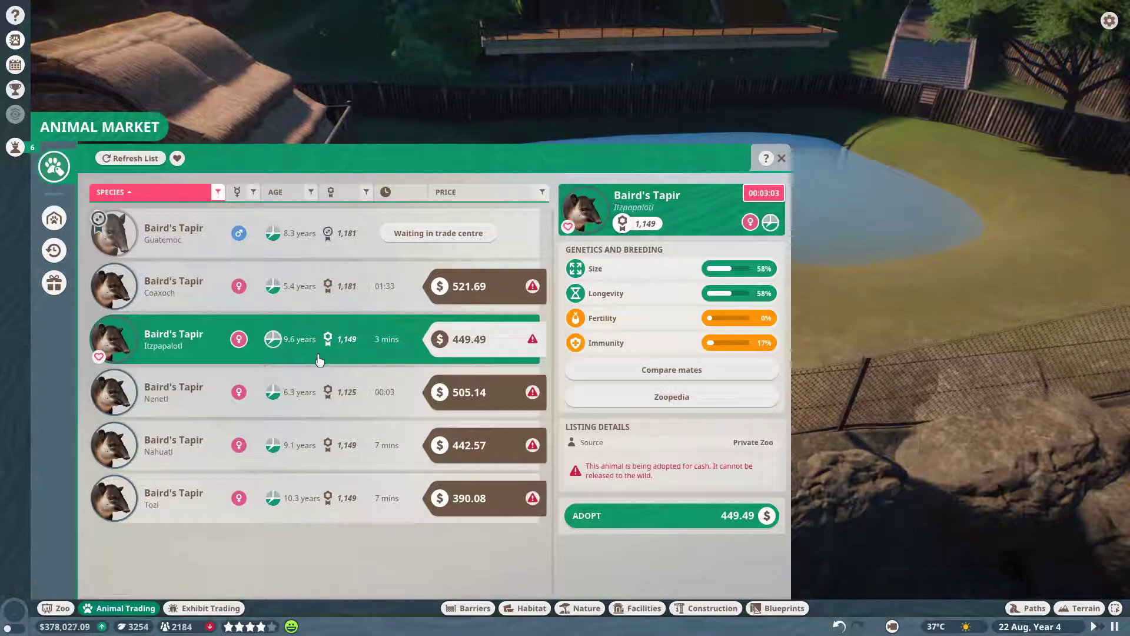
pyautogui.click(302, 298)
pyautogui.click(300, 340)
pyautogui.click(299, 393)
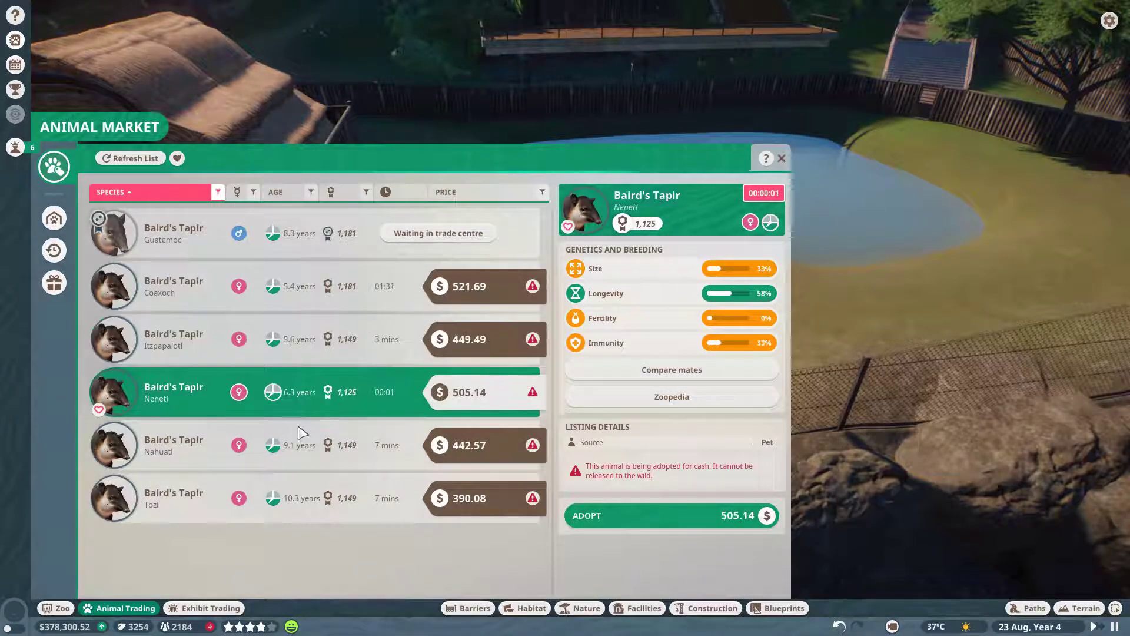
pyautogui.click(299, 446)
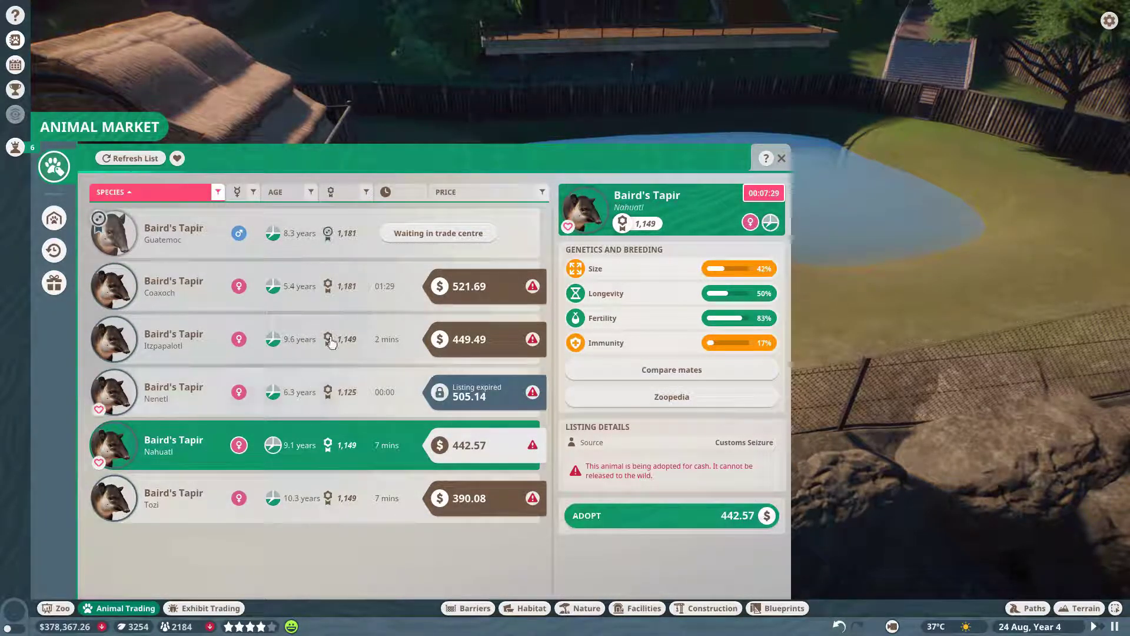
pyautogui.click(614, 523)
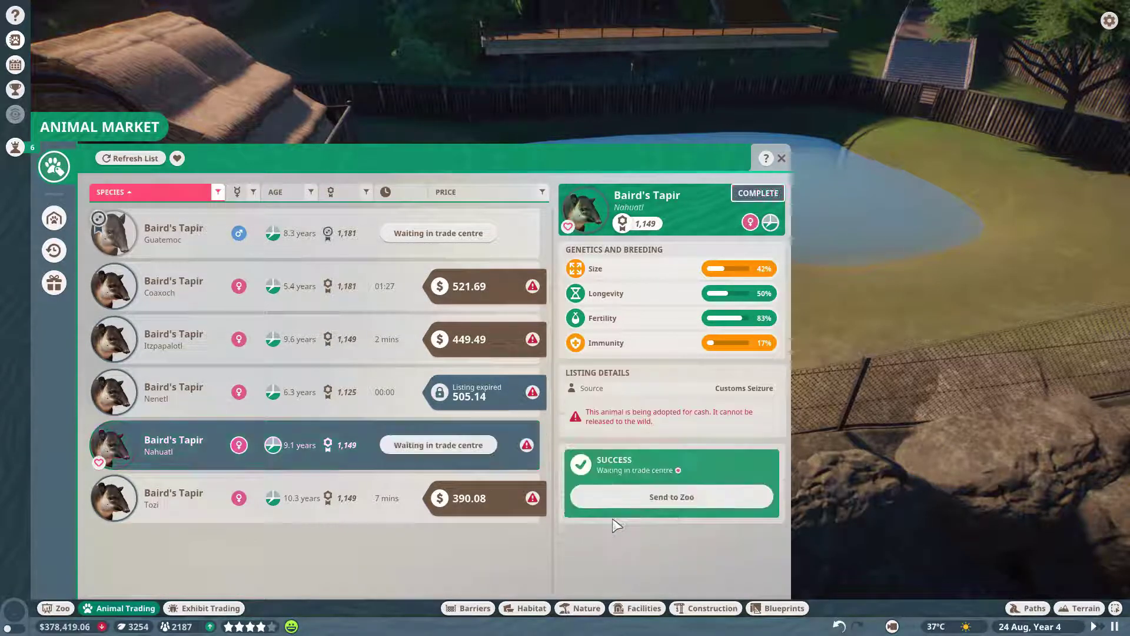
# Step: Send both tapirs to the zoo and move Guatemoc from storage into Habitat 34
pyautogui.click(631, 504)
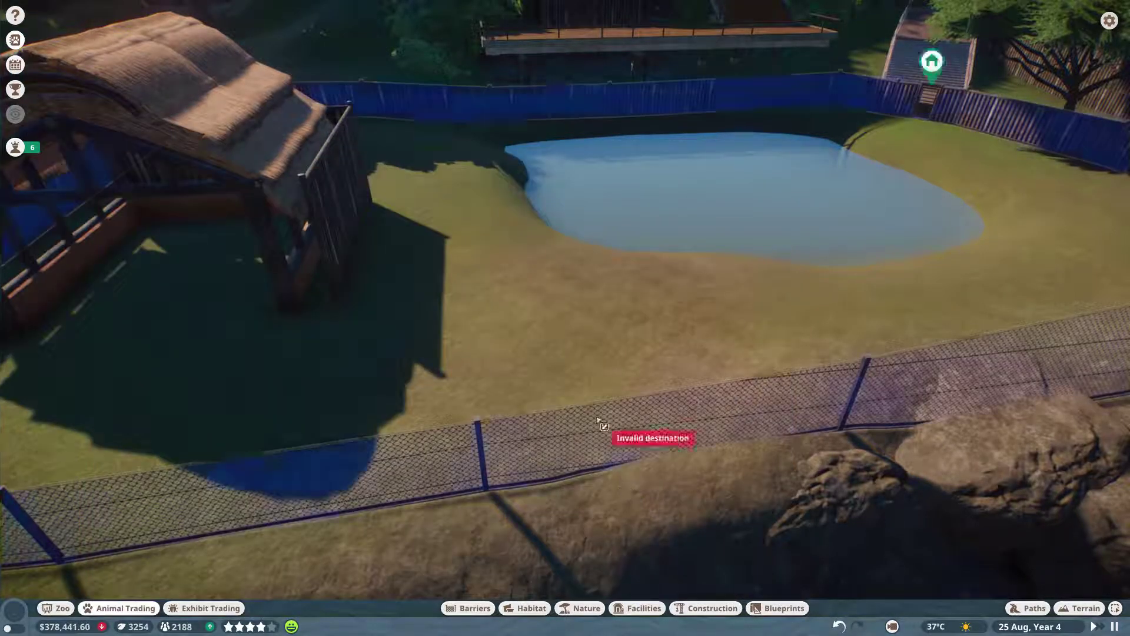
pyautogui.click(237, 537)
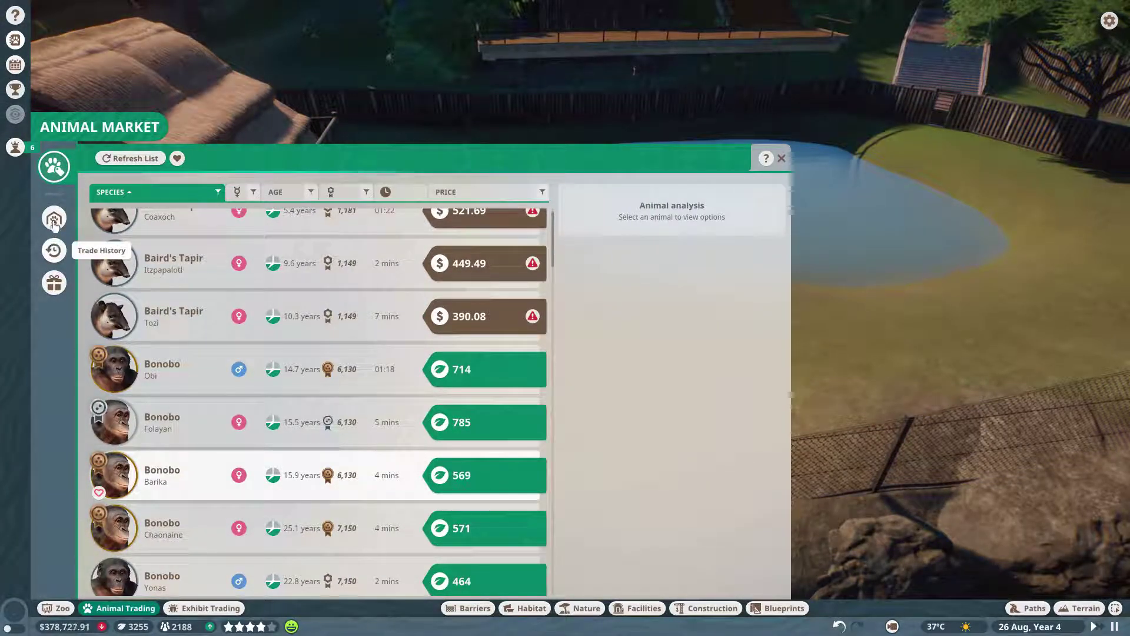
pyautogui.click(54, 218)
pyautogui.click(54, 250)
pyautogui.click(54, 218)
pyautogui.click(164, 312)
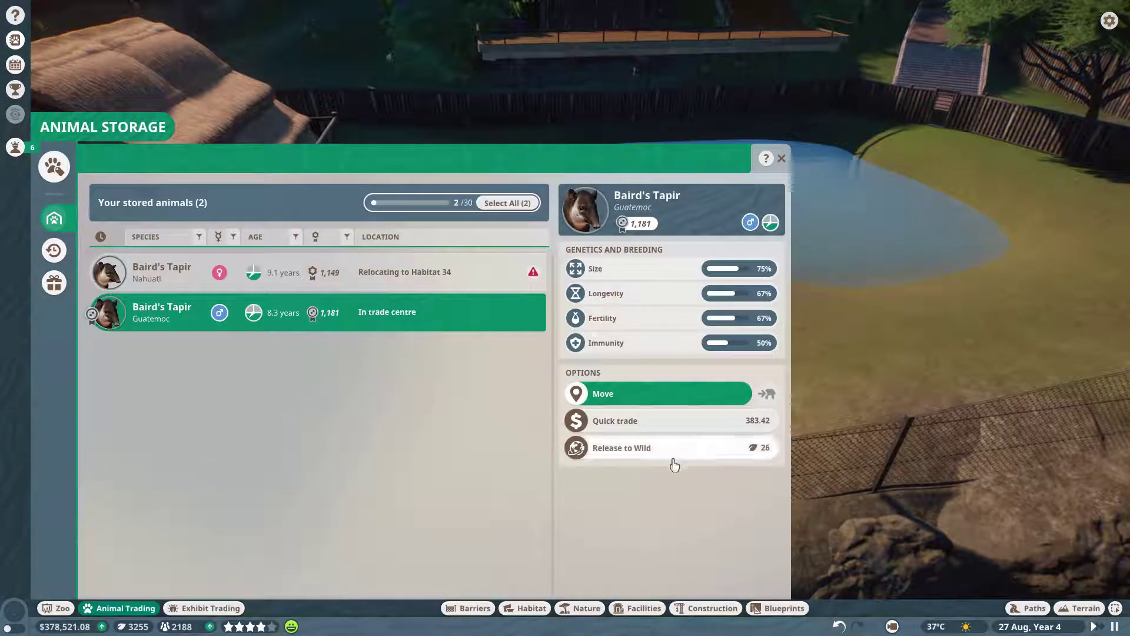
pyautogui.click(658, 397)
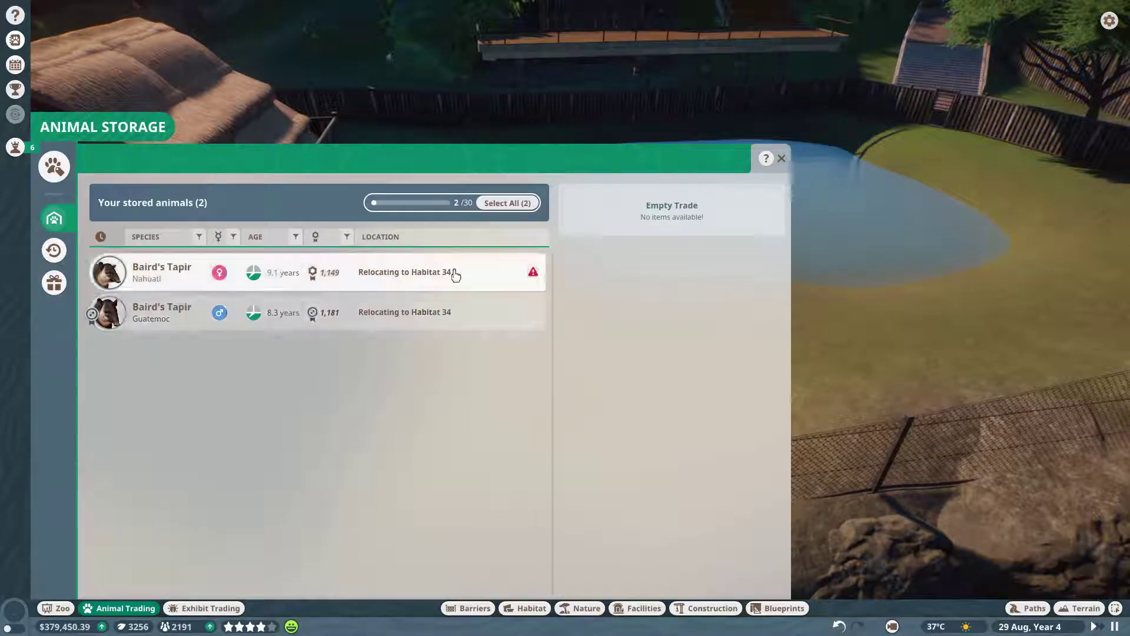
# Step: Close the stored animals overview and browse the catalogue to the Habitat items
pyautogui.click(781, 158)
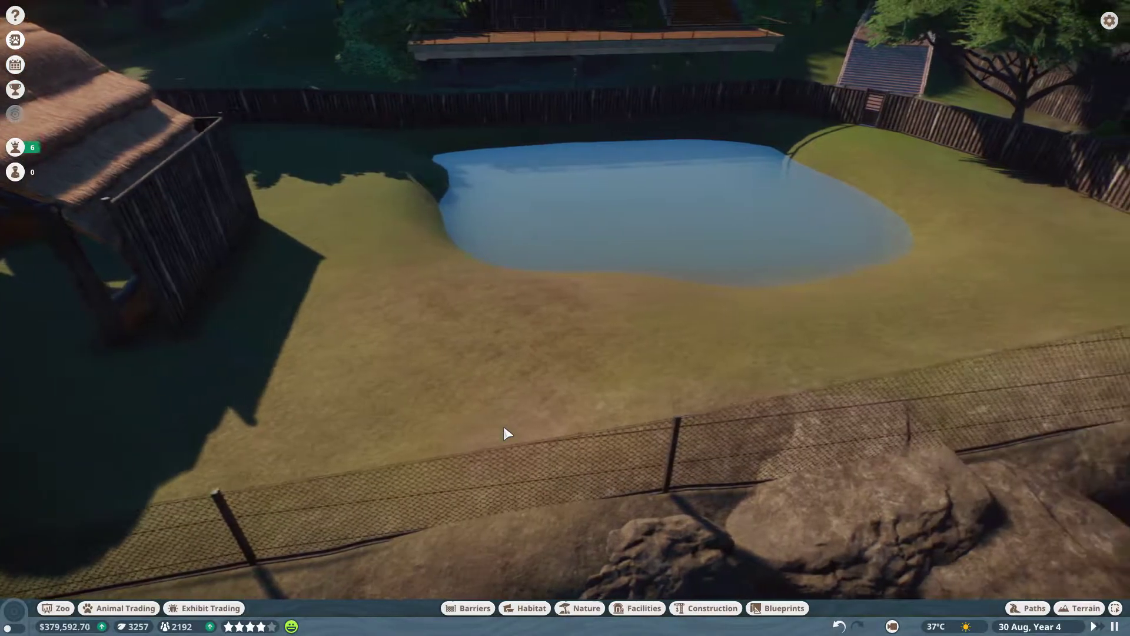
pyautogui.click(584, 611)
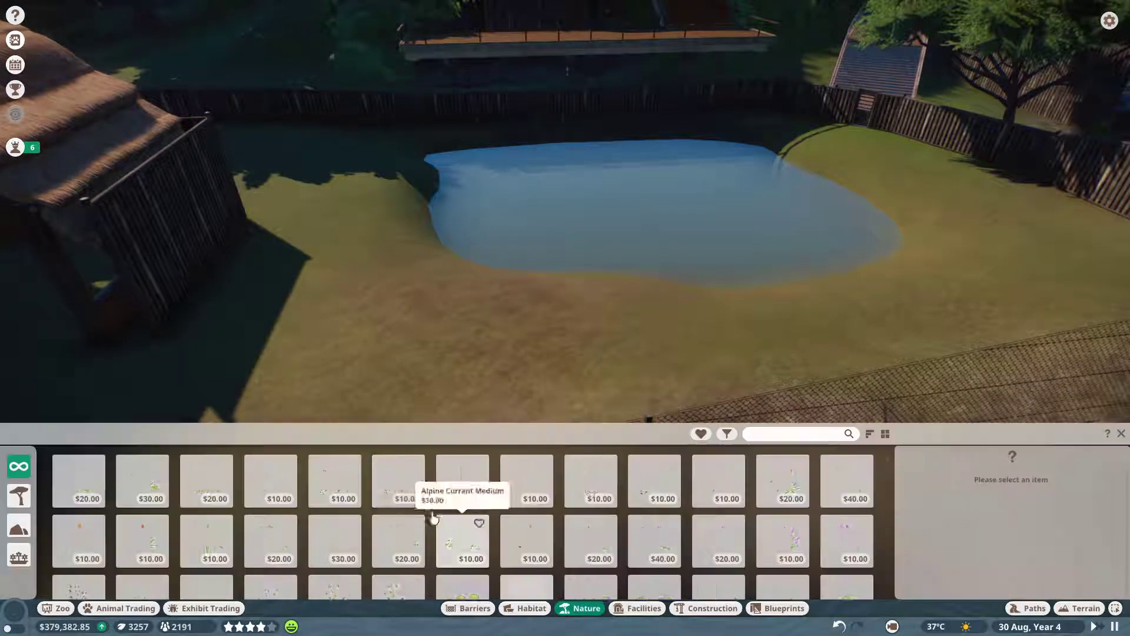
pyautogui.click(645, 608)
pyautogui.click(712, 608)
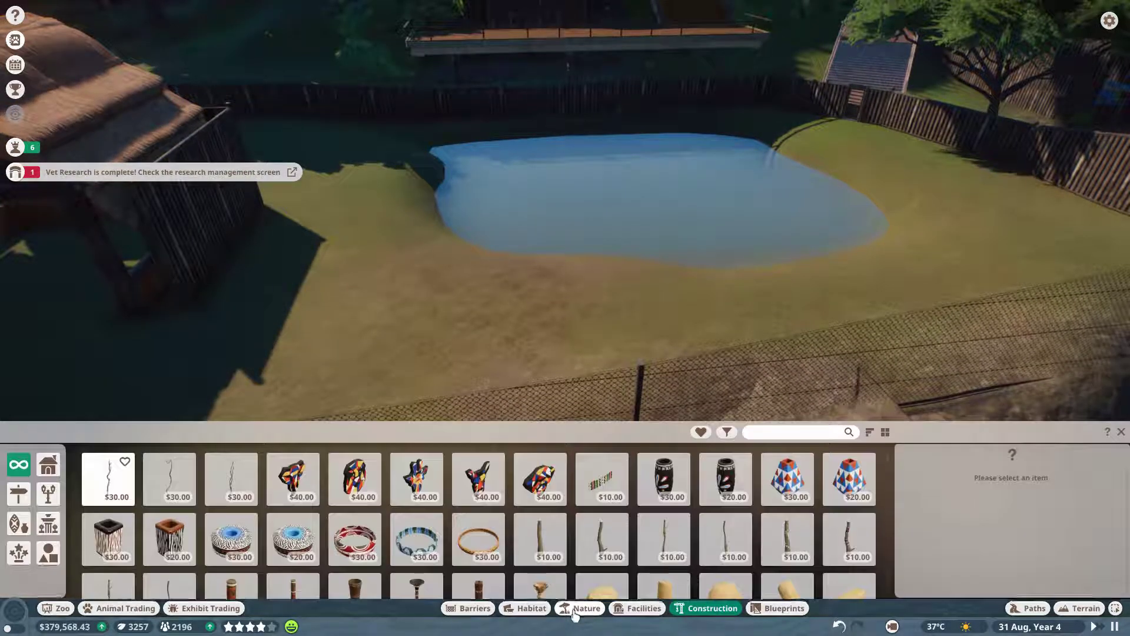
pyautogui.click(533, 609)
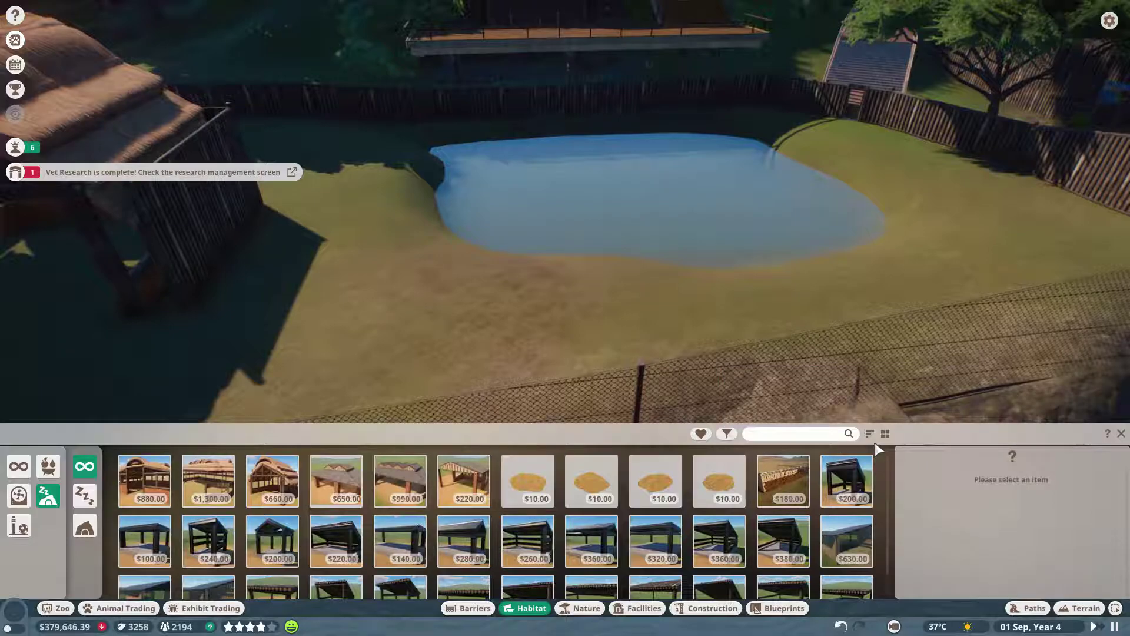
# Step: Filter Habitat items to Baird's Tapir across all categories and pick the cooler
pyautogui.click(701, 434)
pyautogui.click(727, 433)
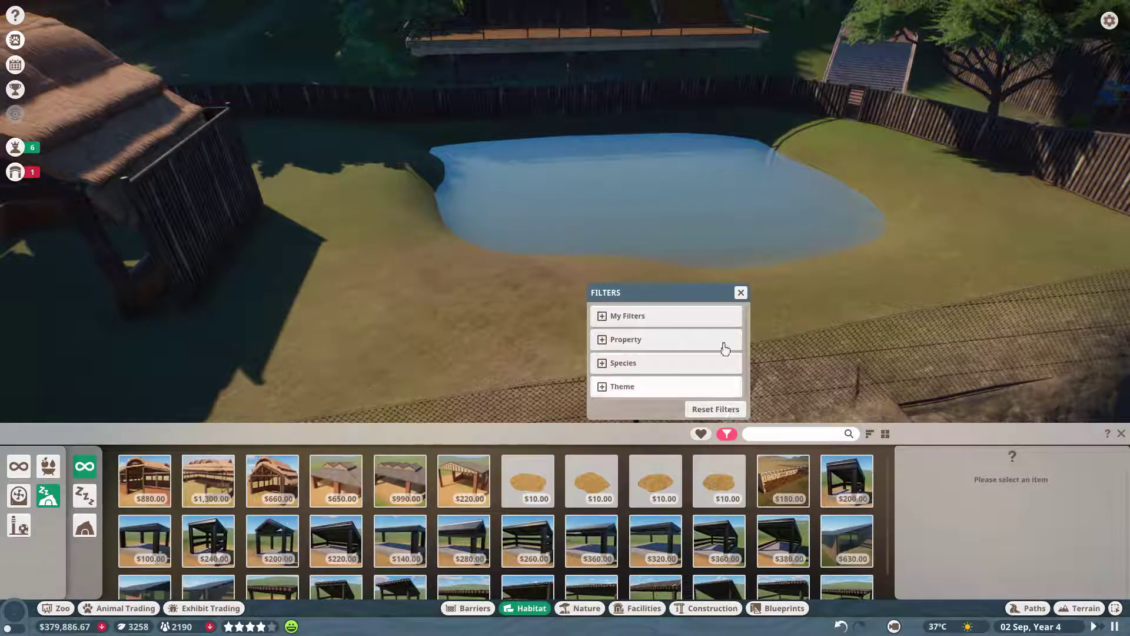
pyautogui.click(621, 364)
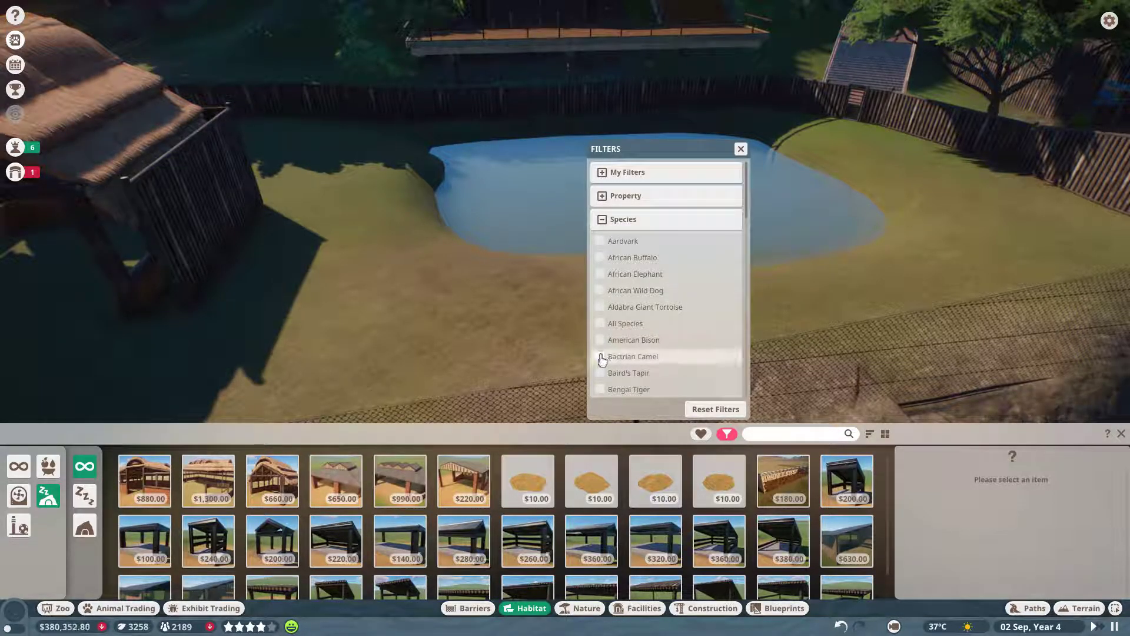
pyautogui.click(600, 373)
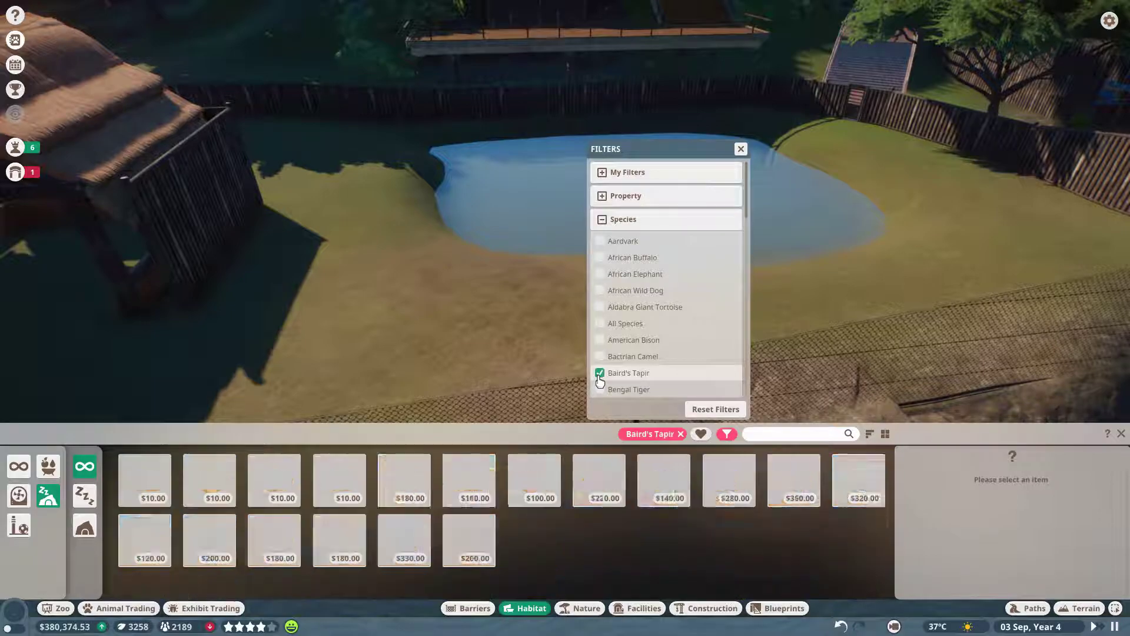
pyautogui.click(742, 149)
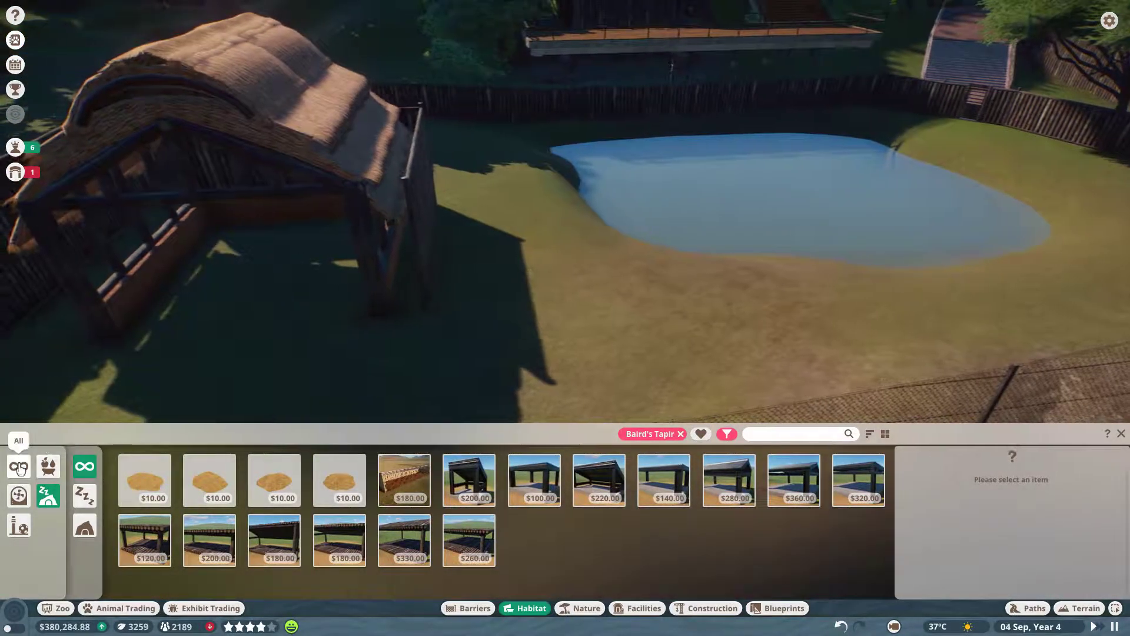
pyautogui.click(19, 466)
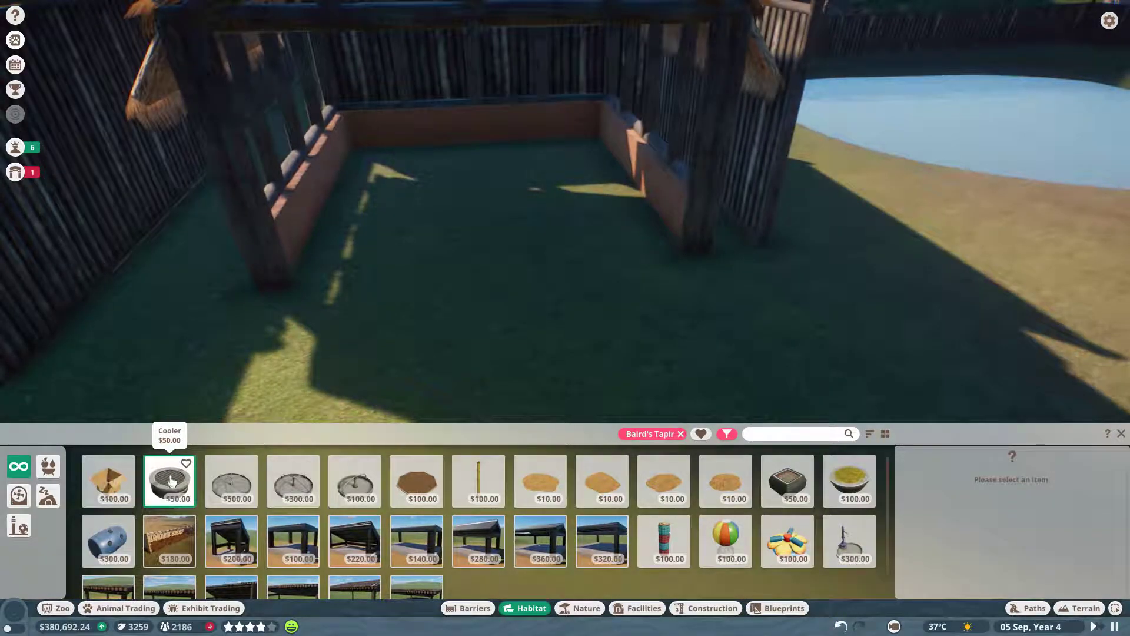
pyautogui.click(170, 479)
pyautogui.scroll(-5, 618, 265)
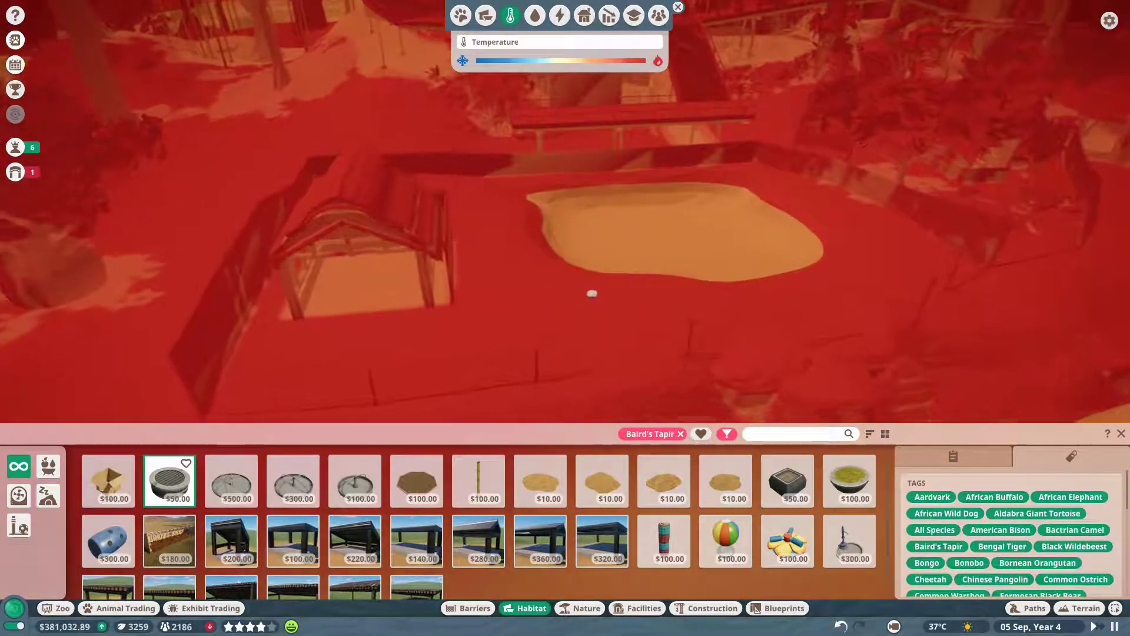
pyautogui.scroll(-2, 595, 282)
pyautogui.scroll(-3, 600, 296)
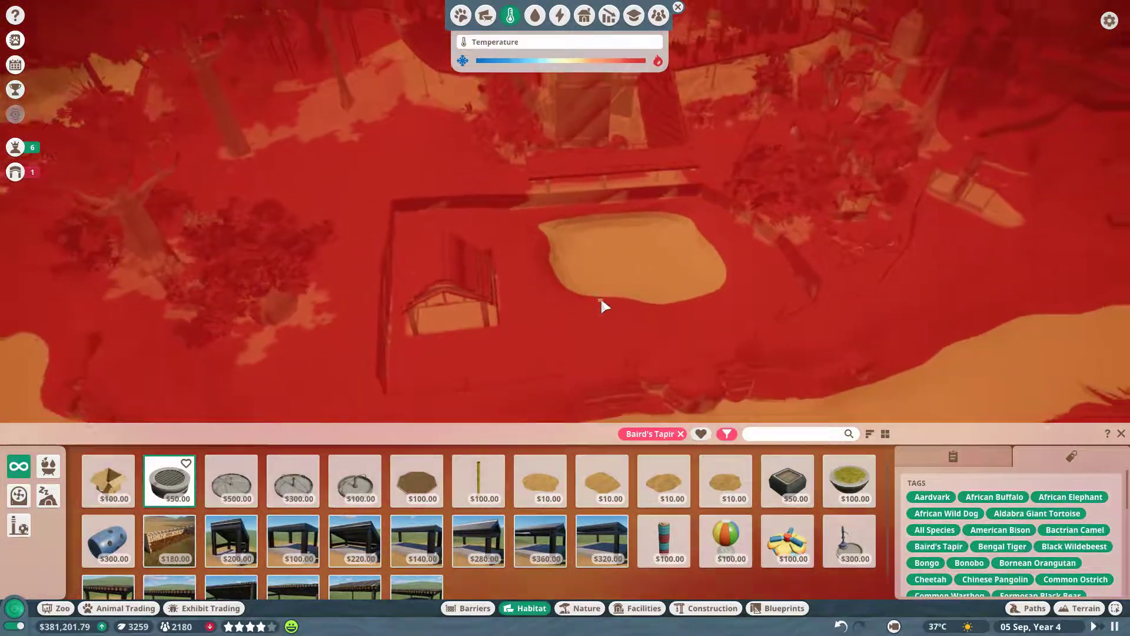
pyautogui.scroll(-3, 601, 291)
pyautogui.scroll(-3, 602, 316)
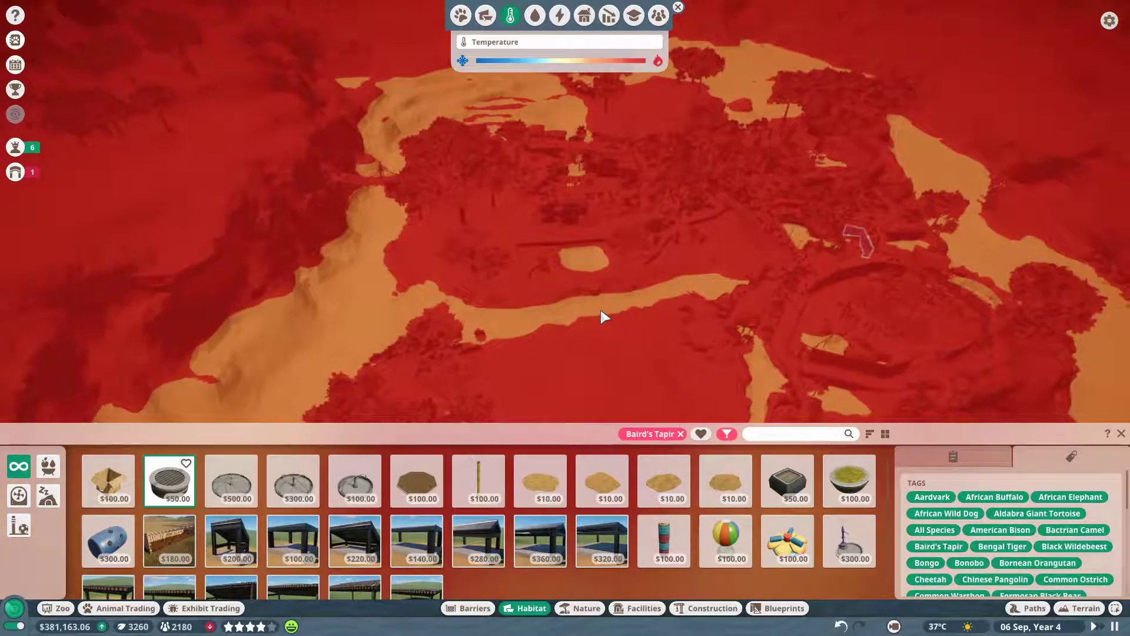
pyautogui.scroll(3, 601, 316)
pyautogui.scroll(3, 600, 313)
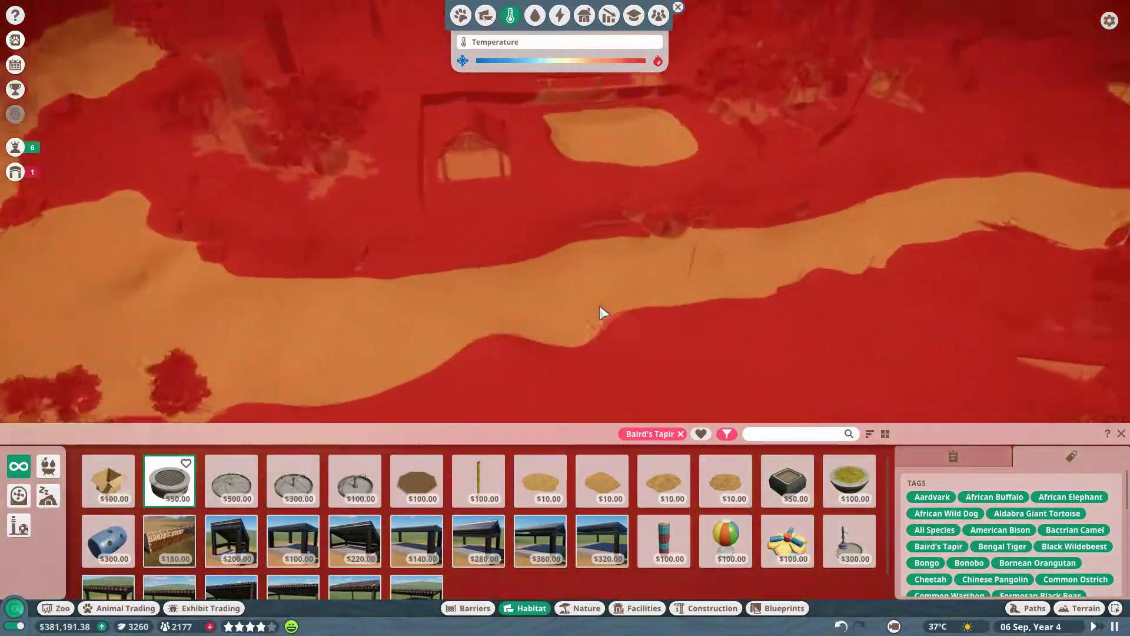
pyautogui.scroll(3, 571, 307)
pyautogui.scroll(2, 556, 304)
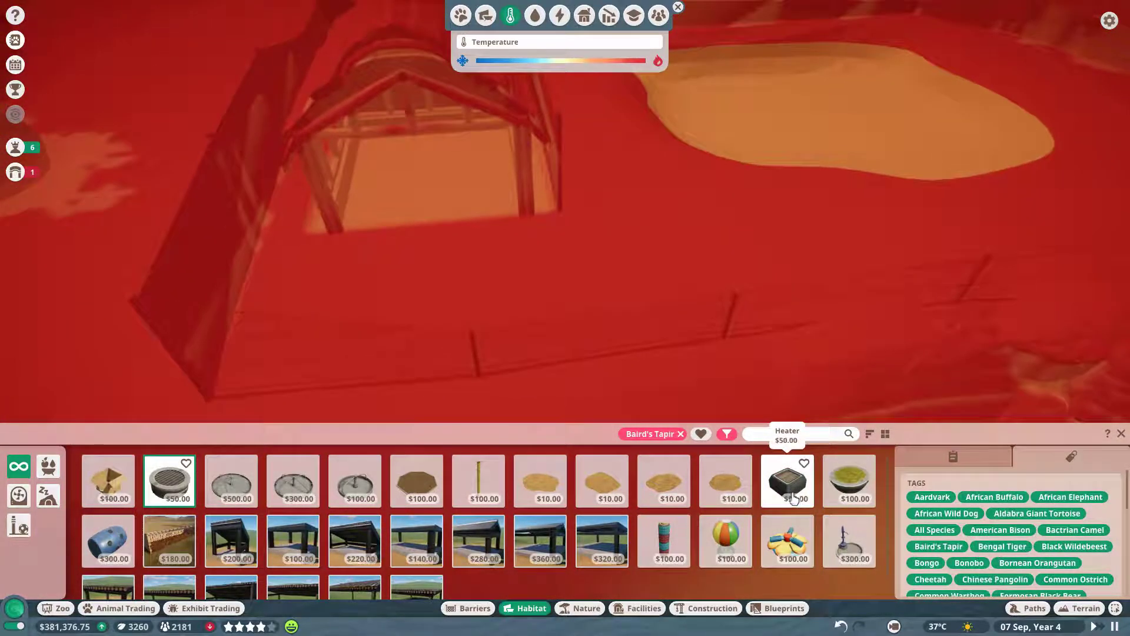
pyautogui.scroll(2, 463, 339)
pyautogui.scroll(2, 539, 293)
pyautogui.scroll(2, 555, 291)
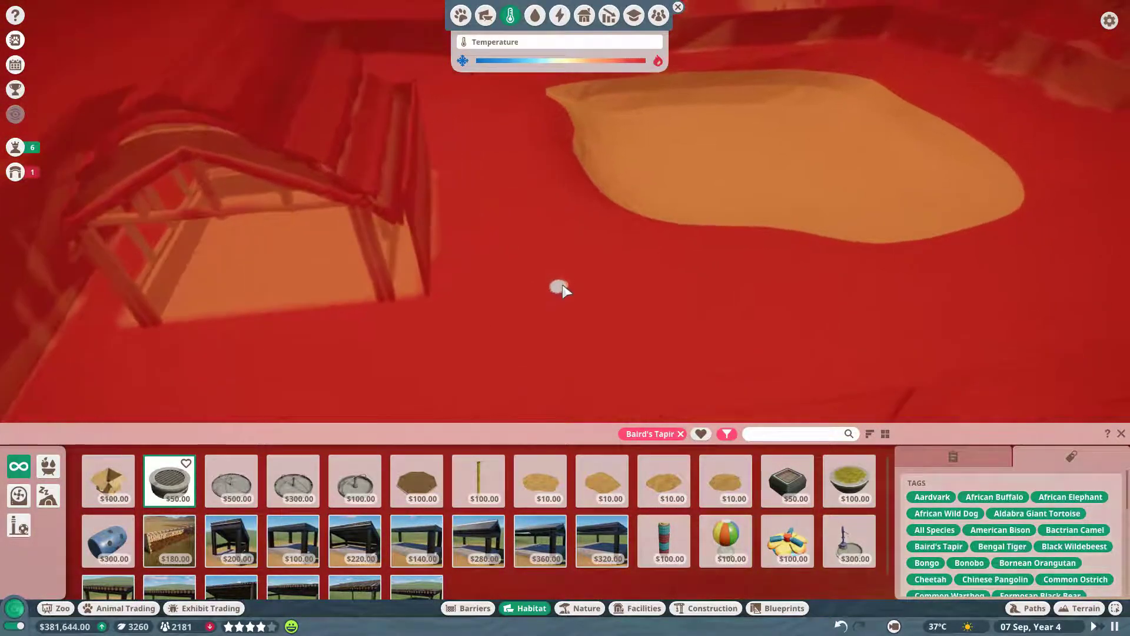
pyautogui.scroll(1, 464, 316)
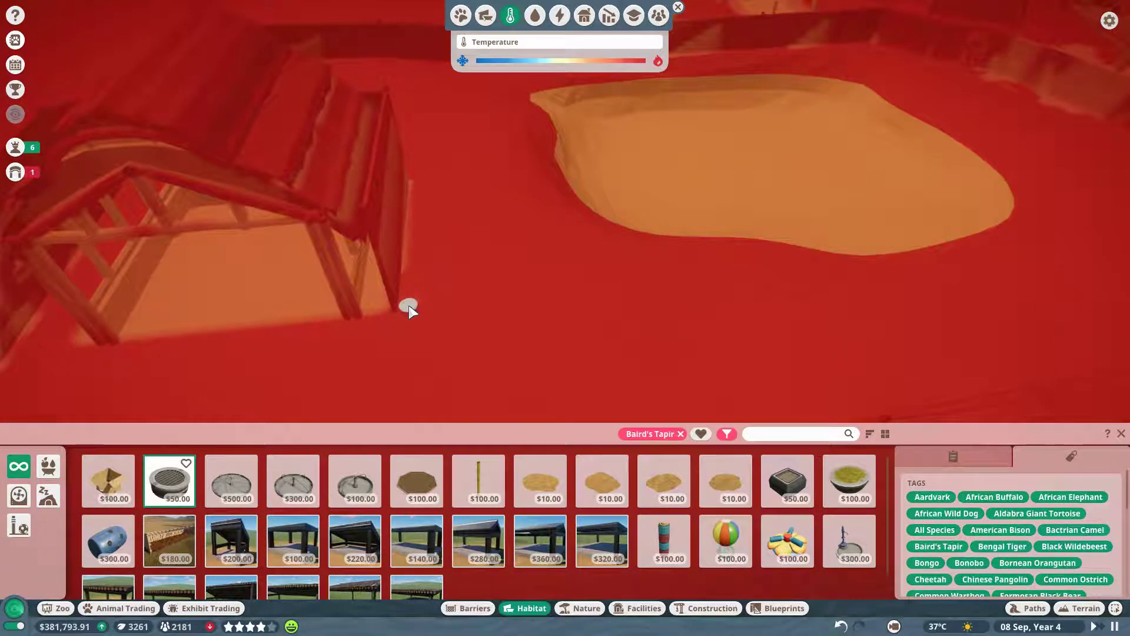
# Step: Set Cooler 1's target temperature to 38°C and close its settings and heatmap
pyautogui.rightClick(428, 309)
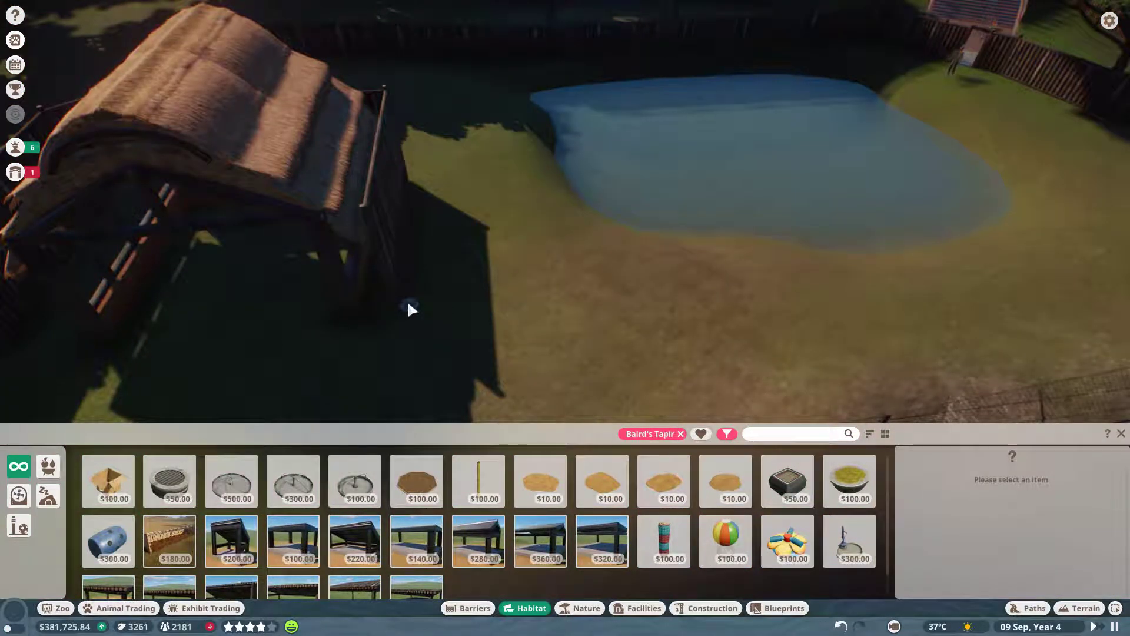
pyautogui.click(407, 300)
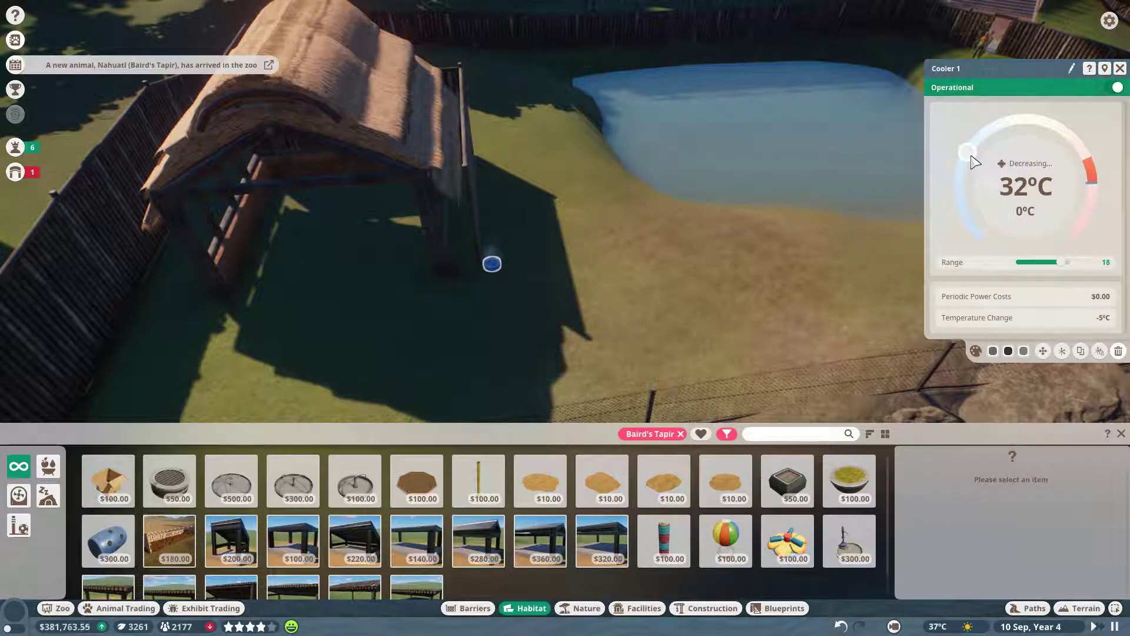
pyautogui.moveTo(974, 162); pyautogui.dragTo(1011, 143)
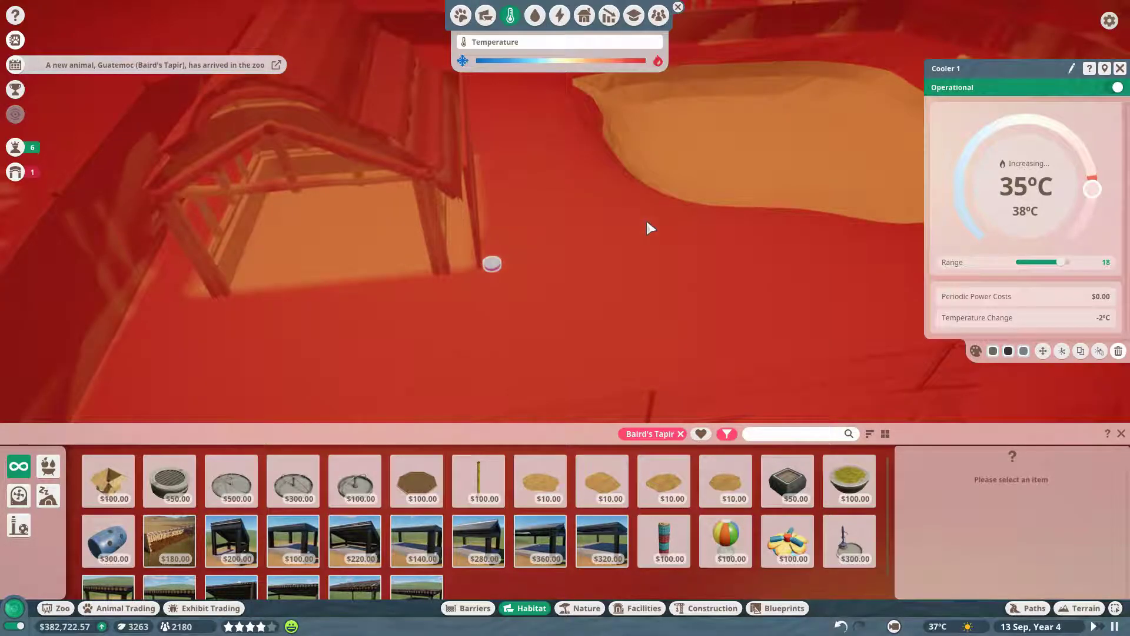
pyautogui.press('q')
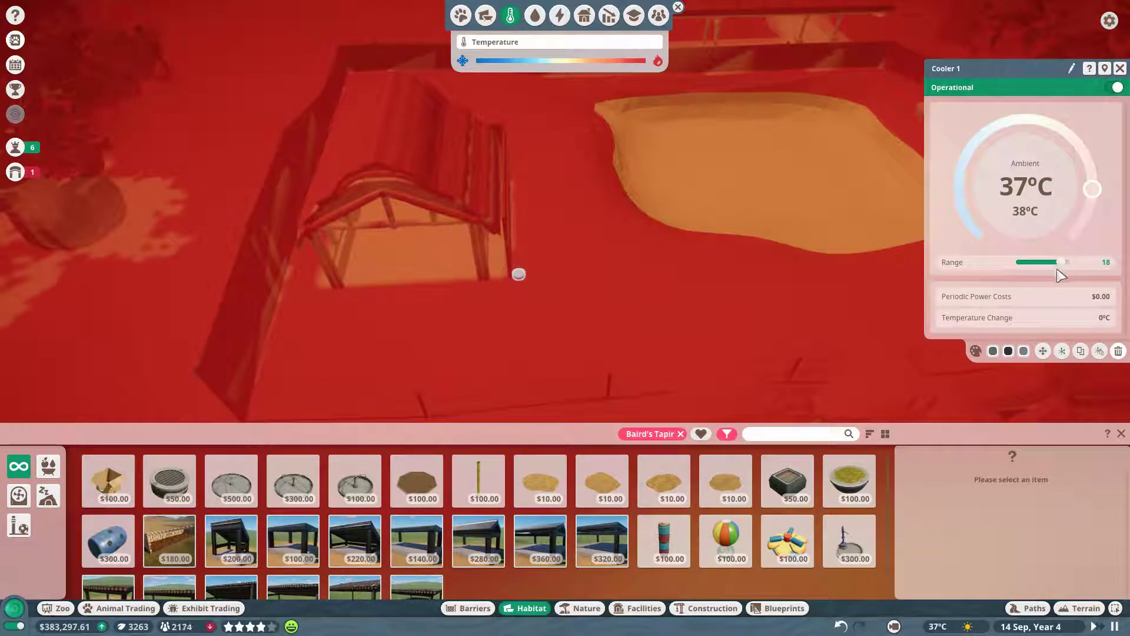
pyautogui.press('q')
# Step: Open male tapir Guatemoc's welfare details and show the temperature heatmap
pyautogui.press('Escape')
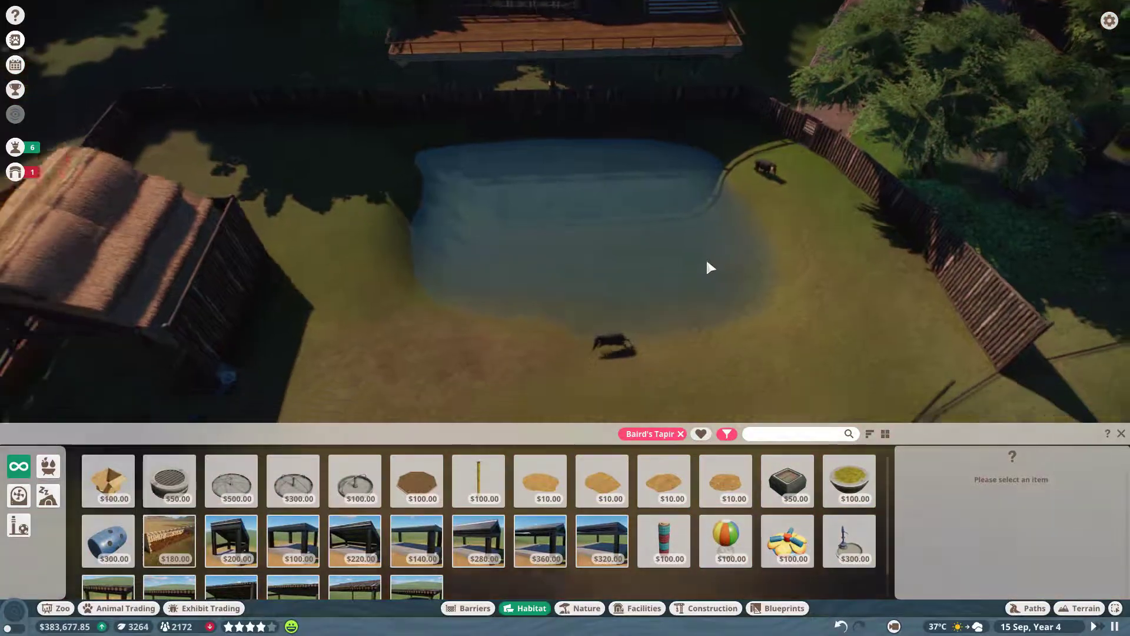
pyautogui.press('s')
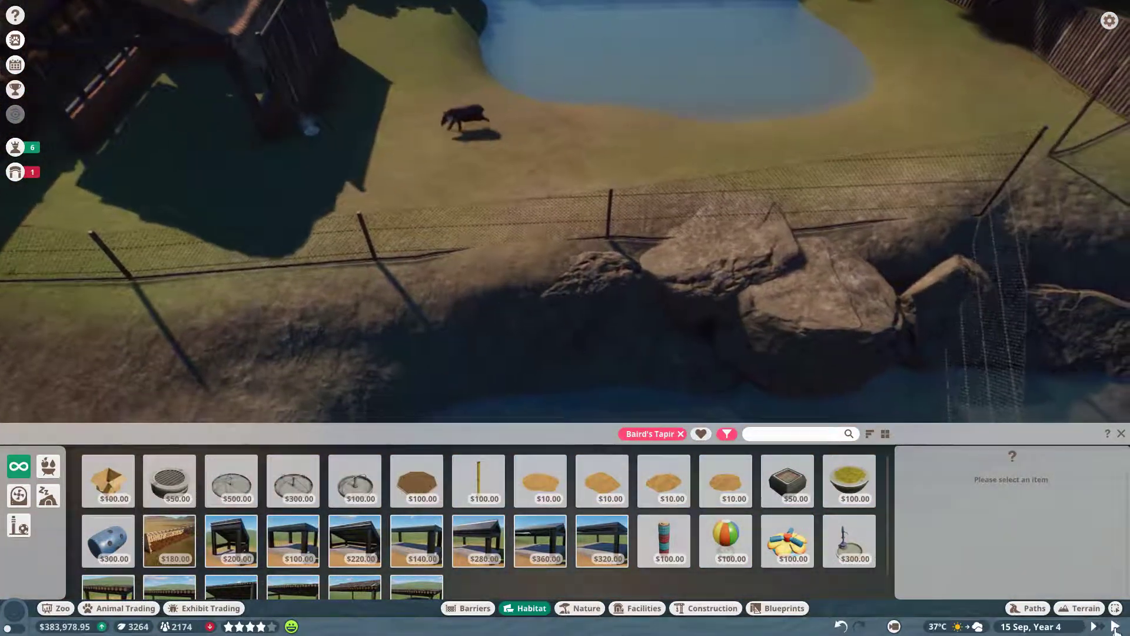
pyautogui.scroll(5, 496, 179)
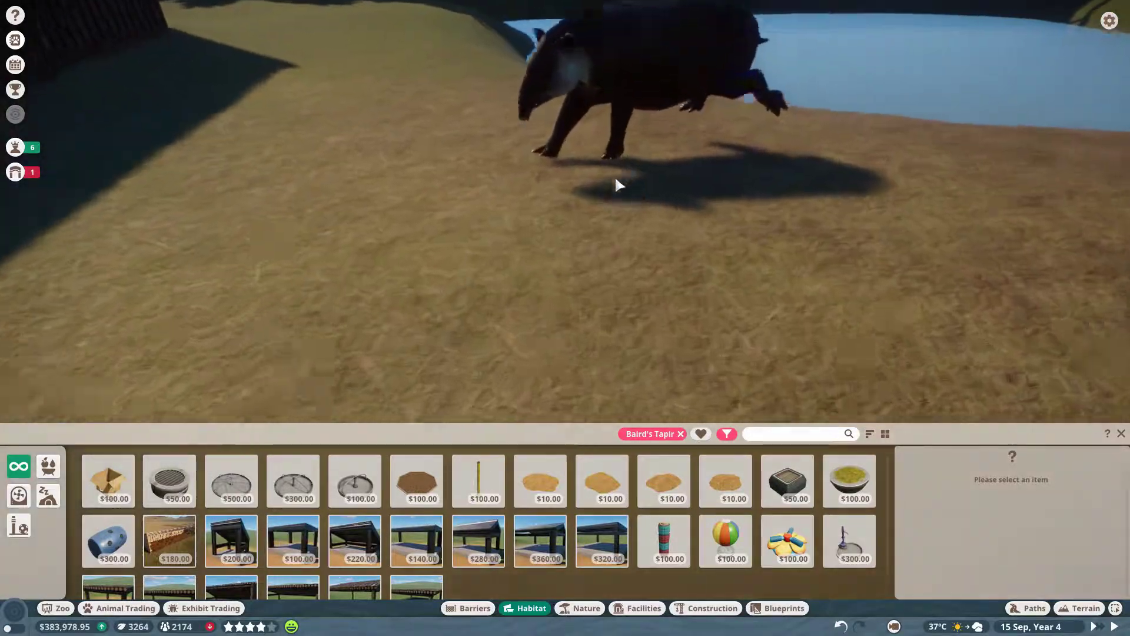
pyautogui.scroll(-5, 690, 230)
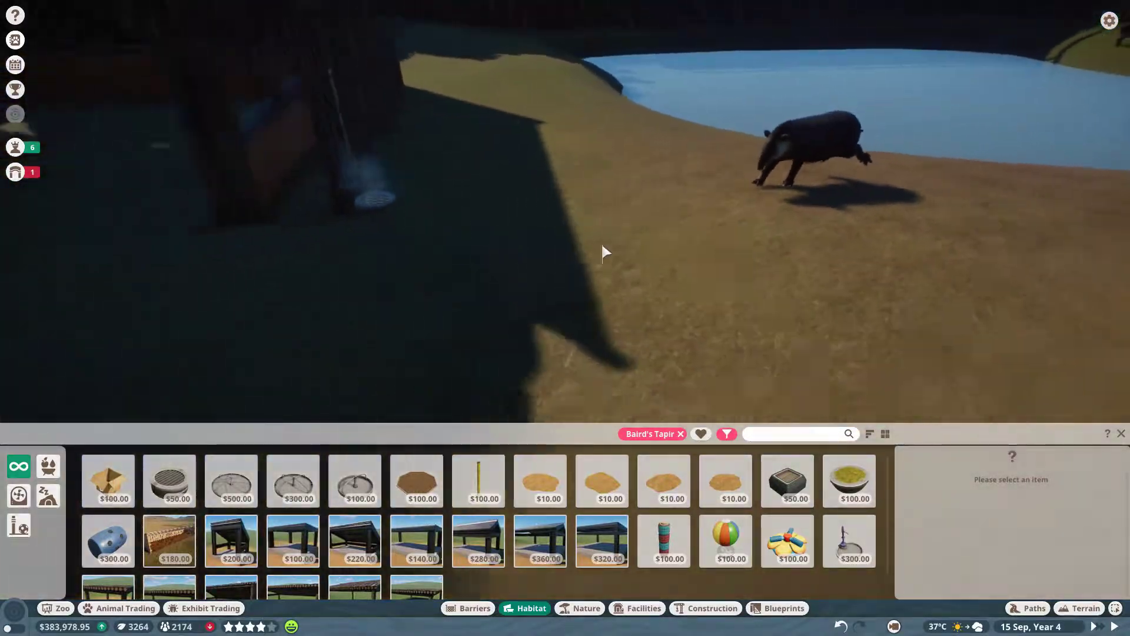
pyautogui.scroll(-5, 538, 258)
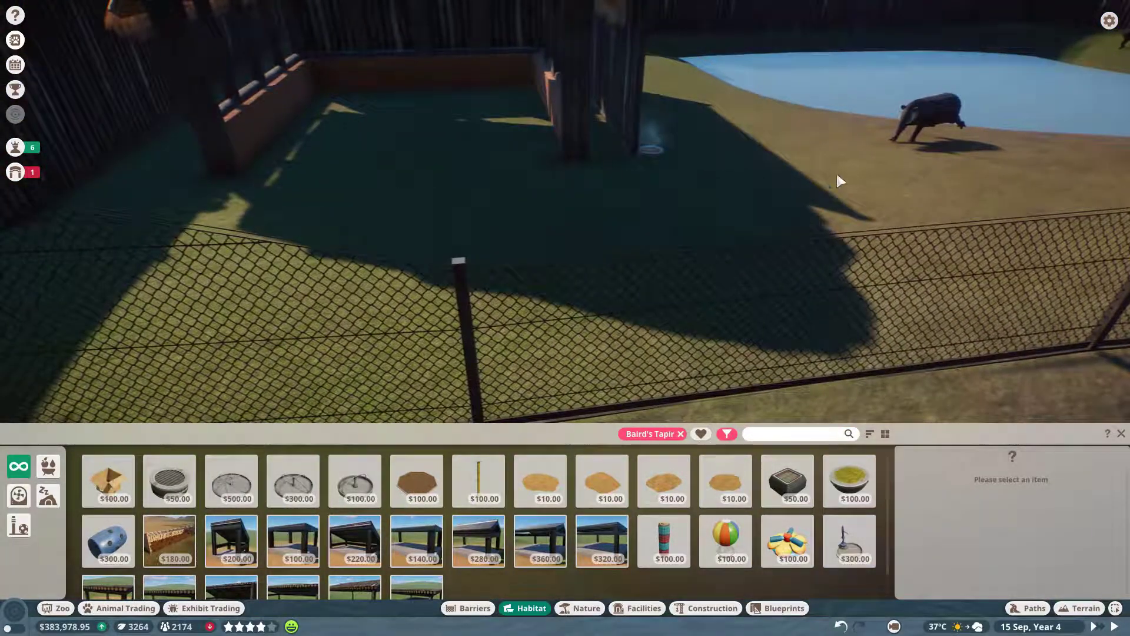
pyautogui.click(926, 107)
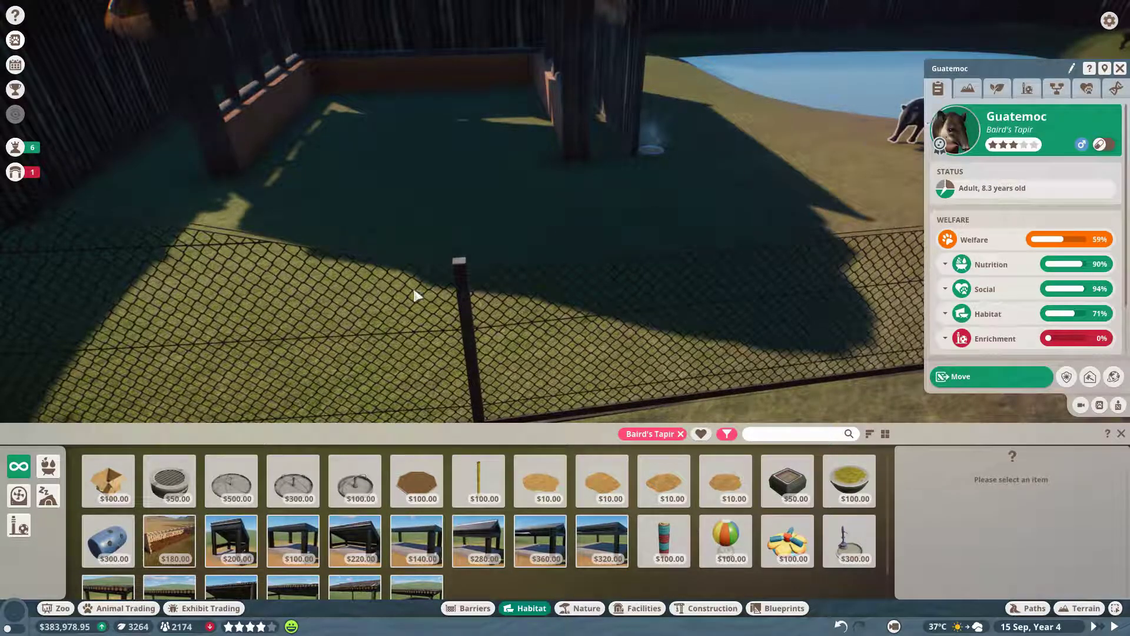
pyautogui.click(15, 609)
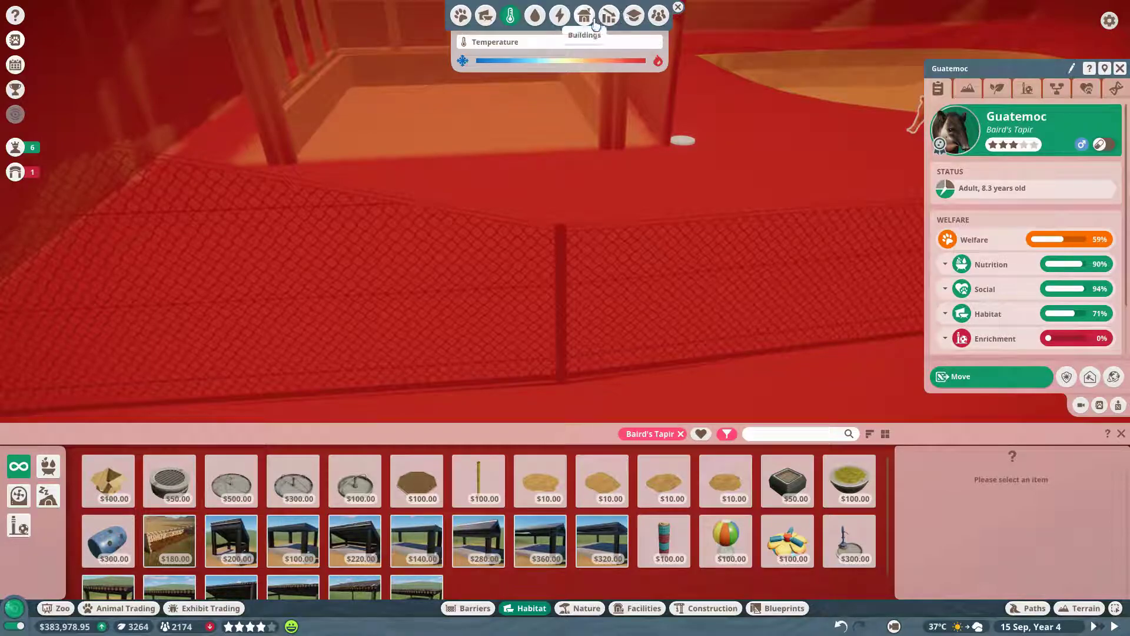
# Step: Switch to the traversable-area heatmap, close the Habitat catalogue, and open Habitat 34's overview
pyautogui.click(485, 16)
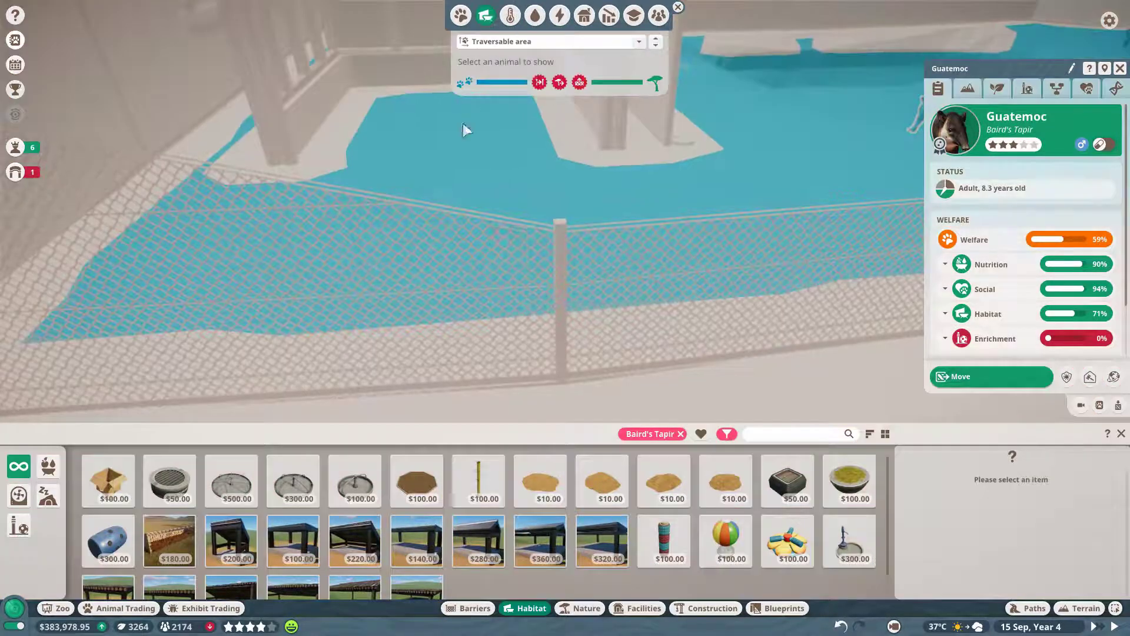
pyautogui.press('q')
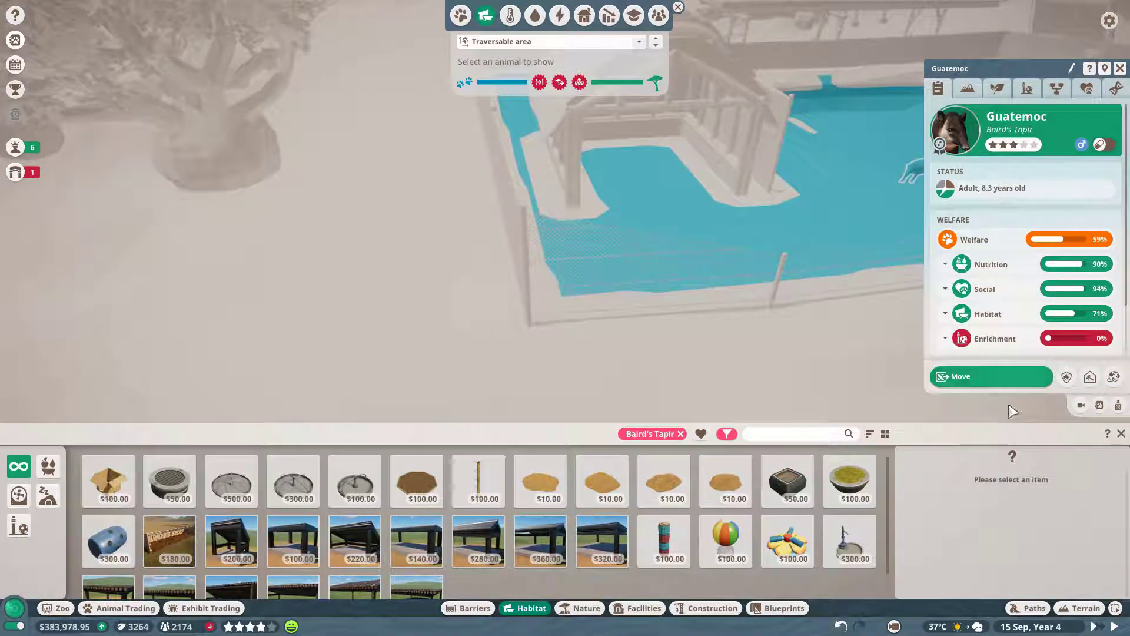
pyautogui.click(1121, 435)
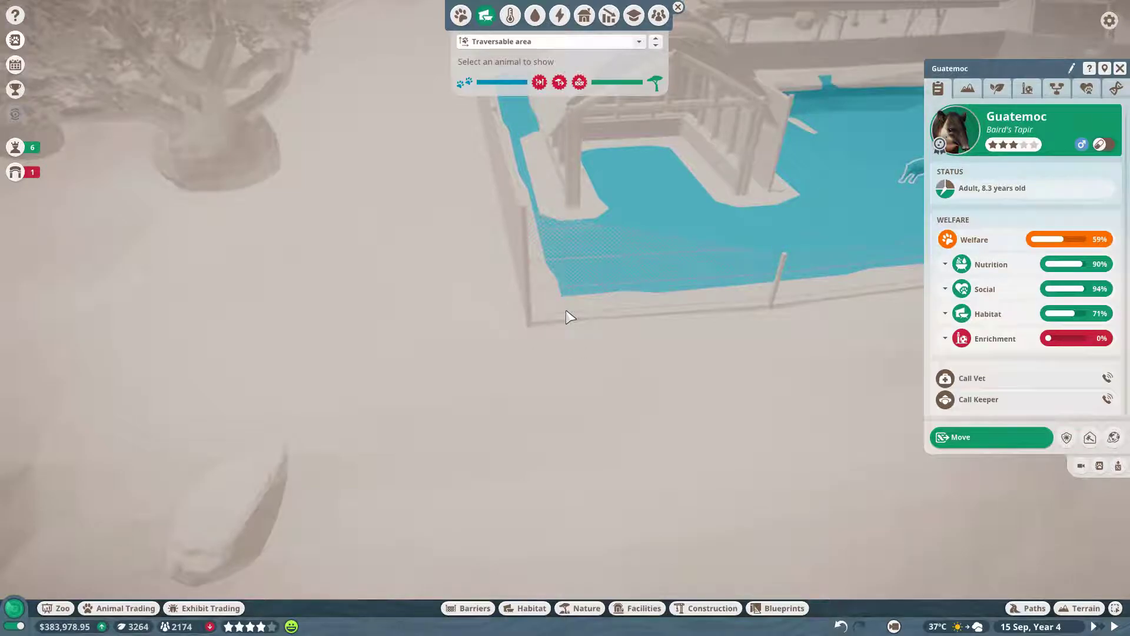
pyautogui.click(542, 312)
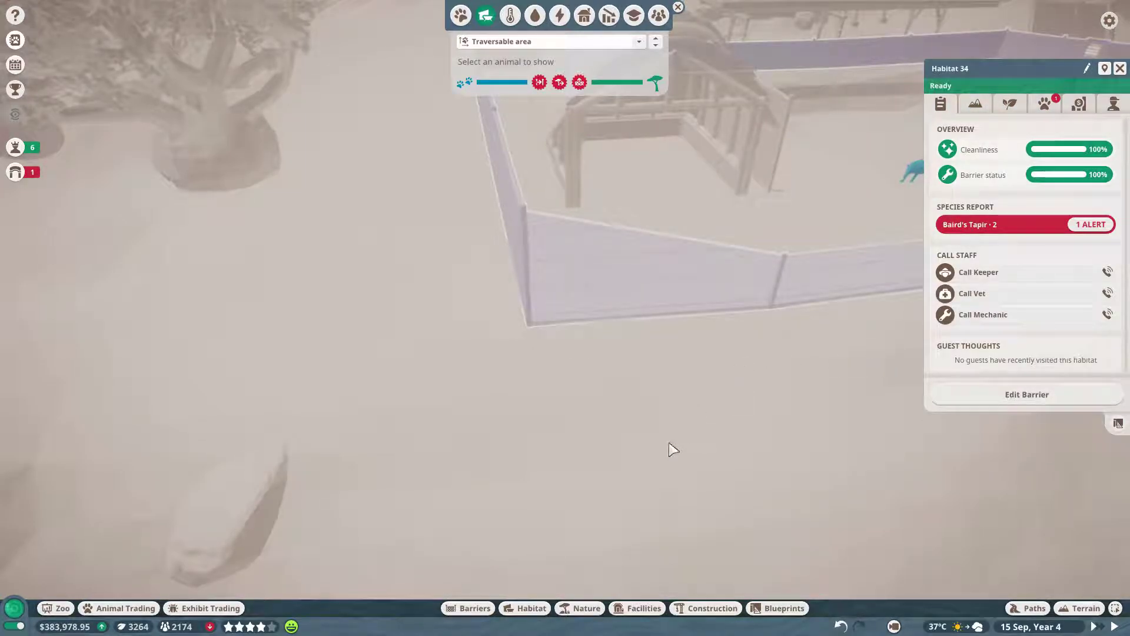
# Step: Start barrier editing and select the 4 m fence segments beside the tapir shelter
pyautogui.click(1022, 396)
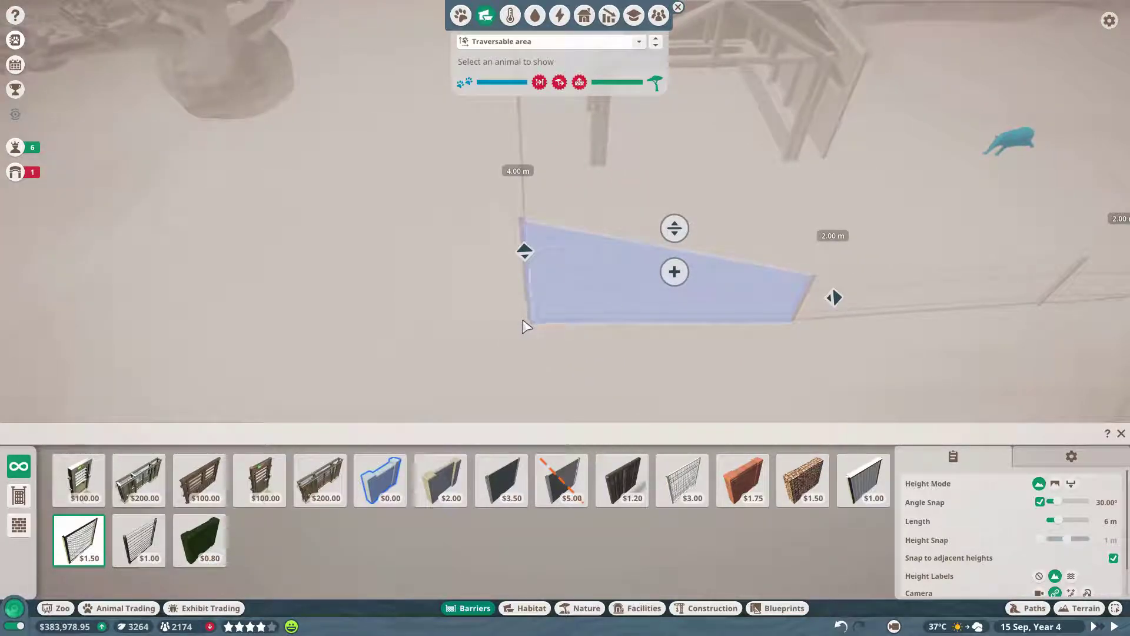
pyautogui.click(525, 325)
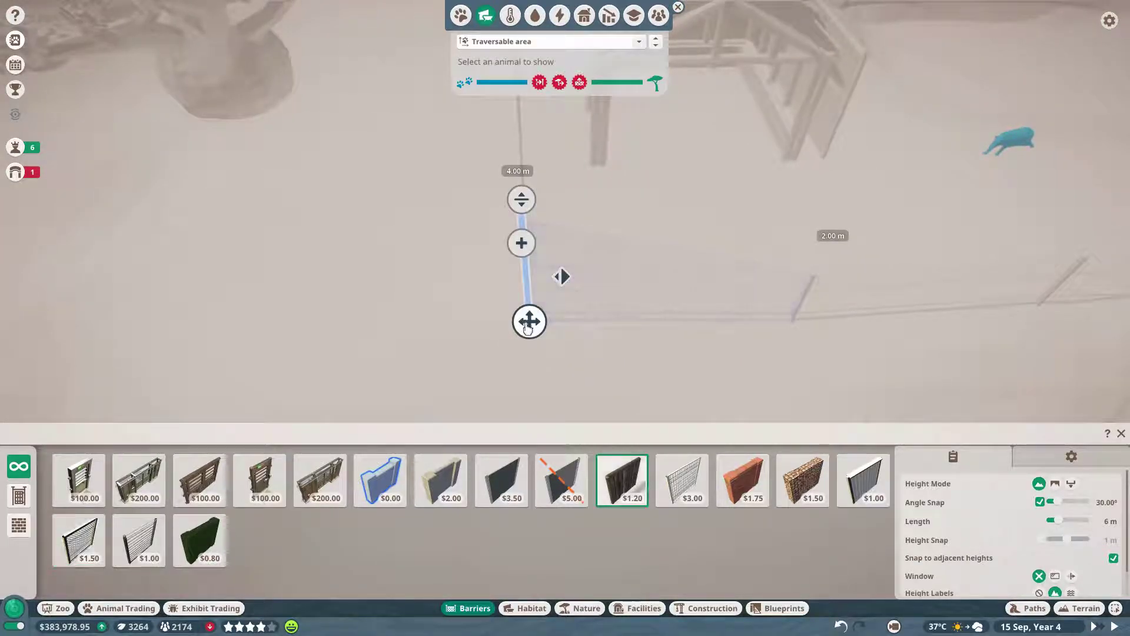
pyautogui.click(461, 332)
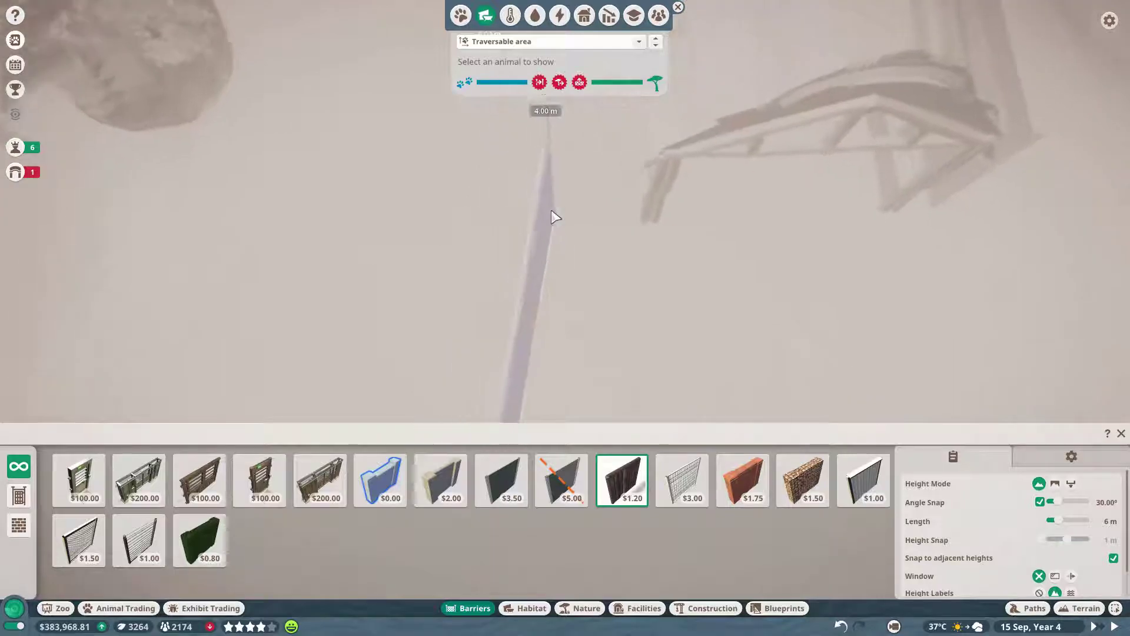
pyautogui.click(526, 246)
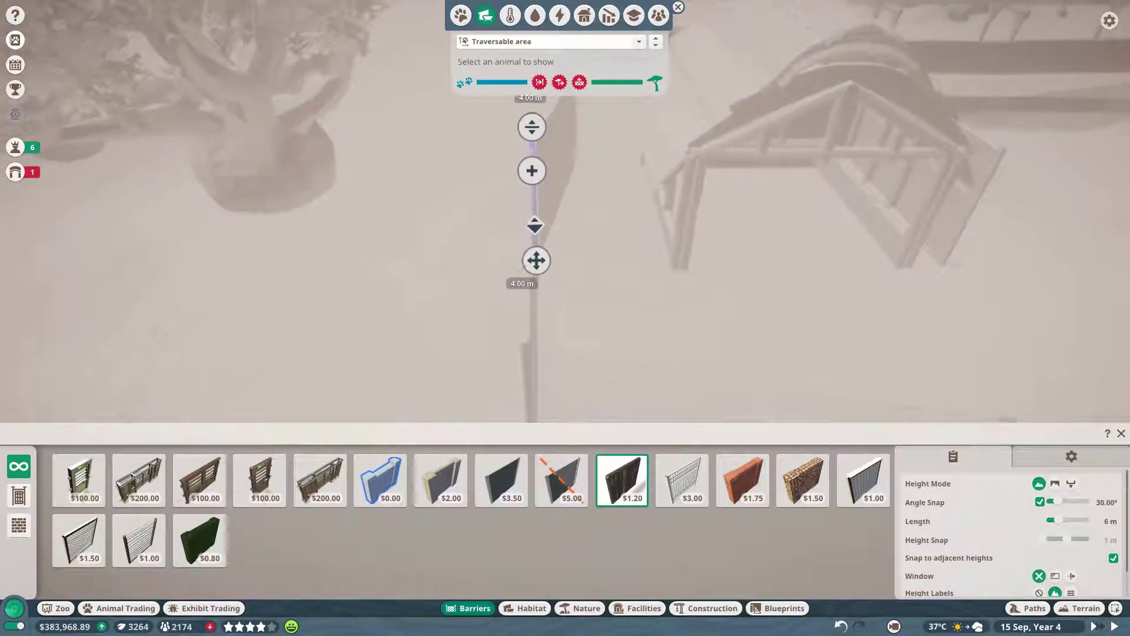
pyautogui.scroll(-5, 556, 290)
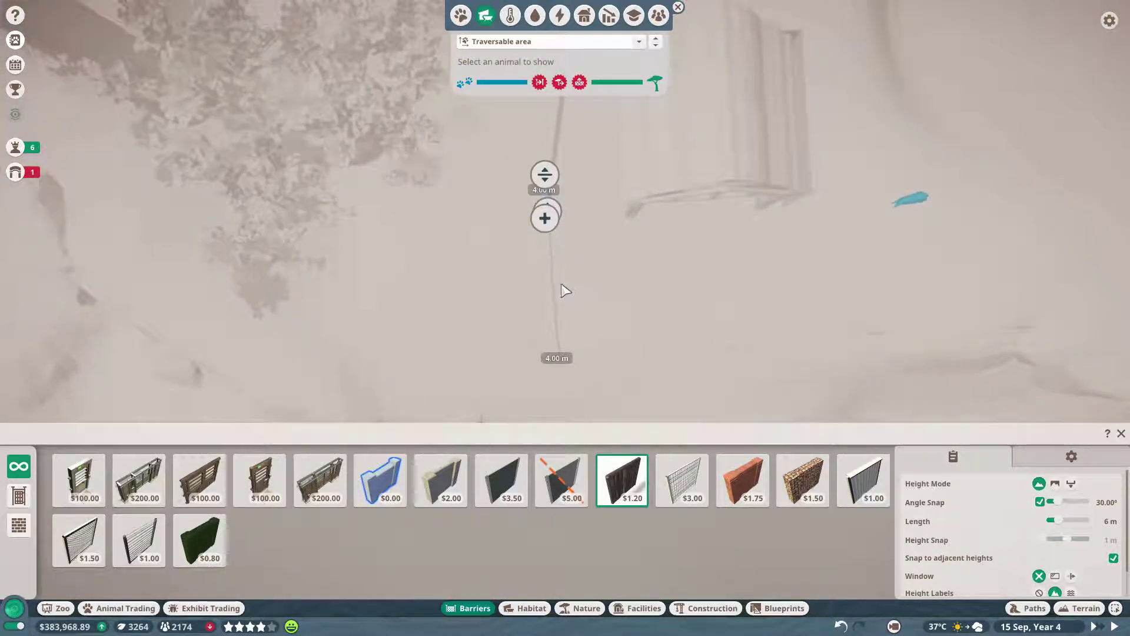
pyautogui.scroll(5, 565, 291)
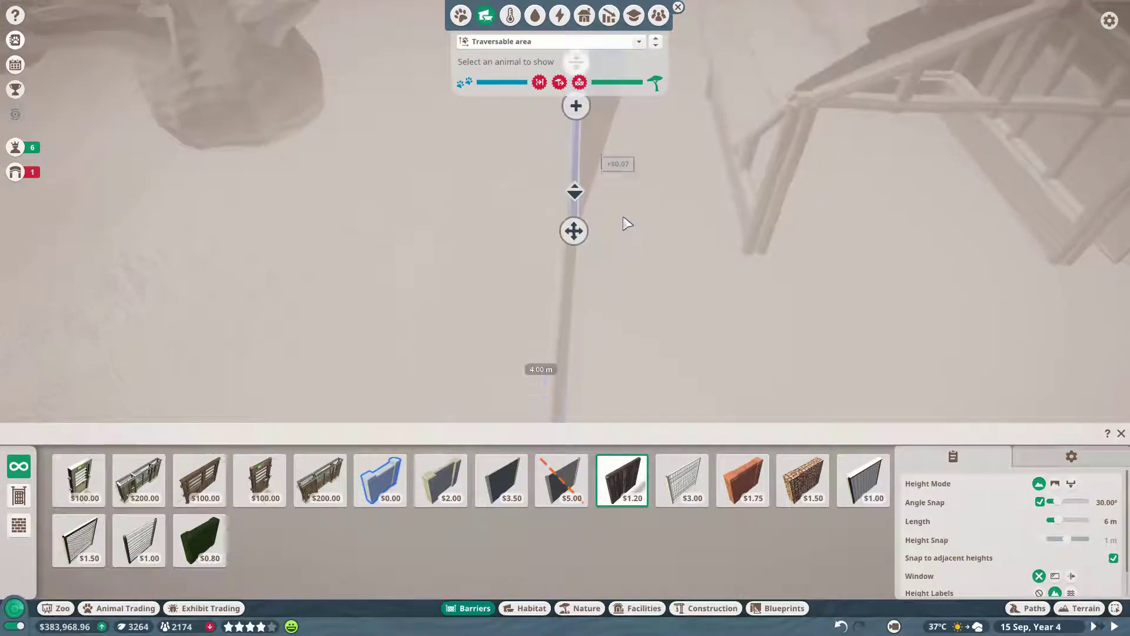
# Step: Inspect the new wooden barrier from the side and turn off the traversable area overlay
pyautogui.press('q')
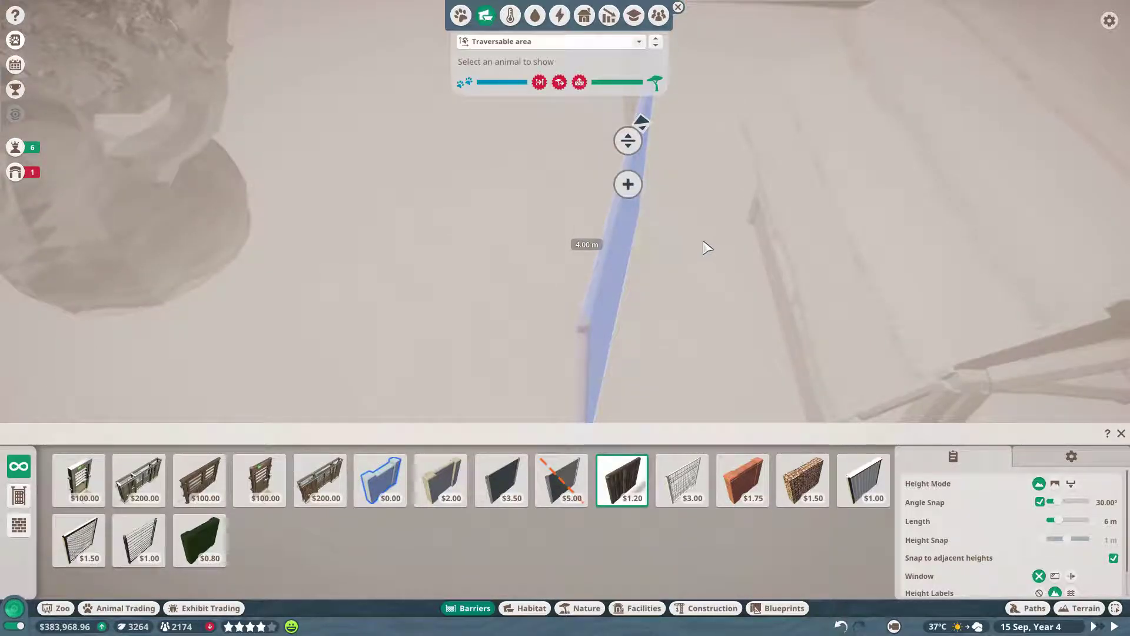
pyautogui.press('q')
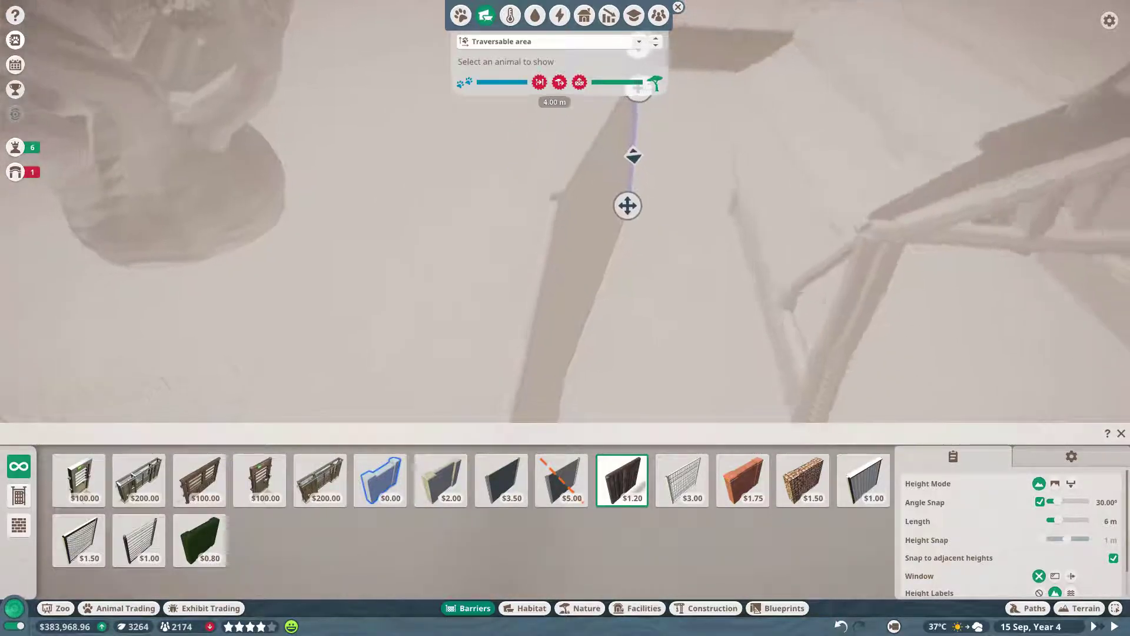
pyautogui.press('q')
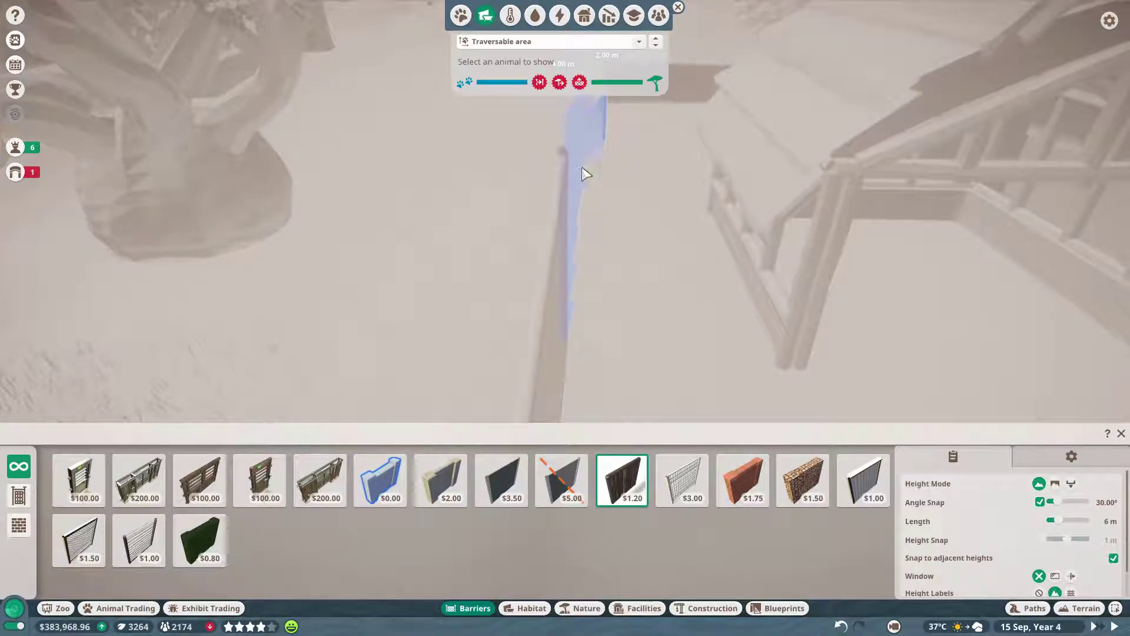
pyautogui.press('q')
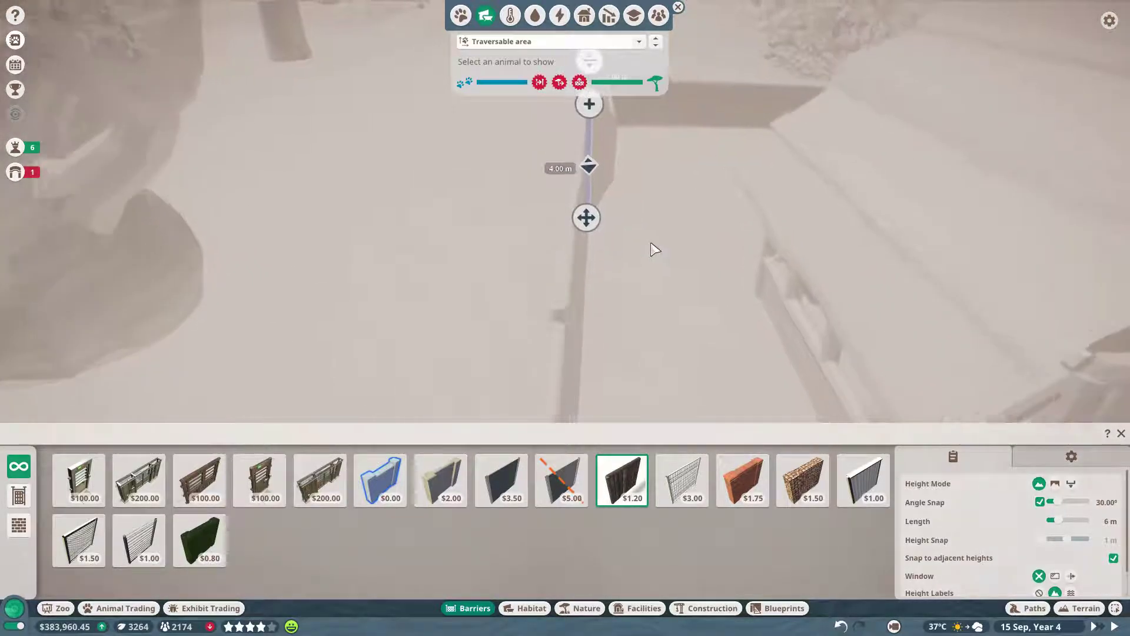
pyautogui.press('q')
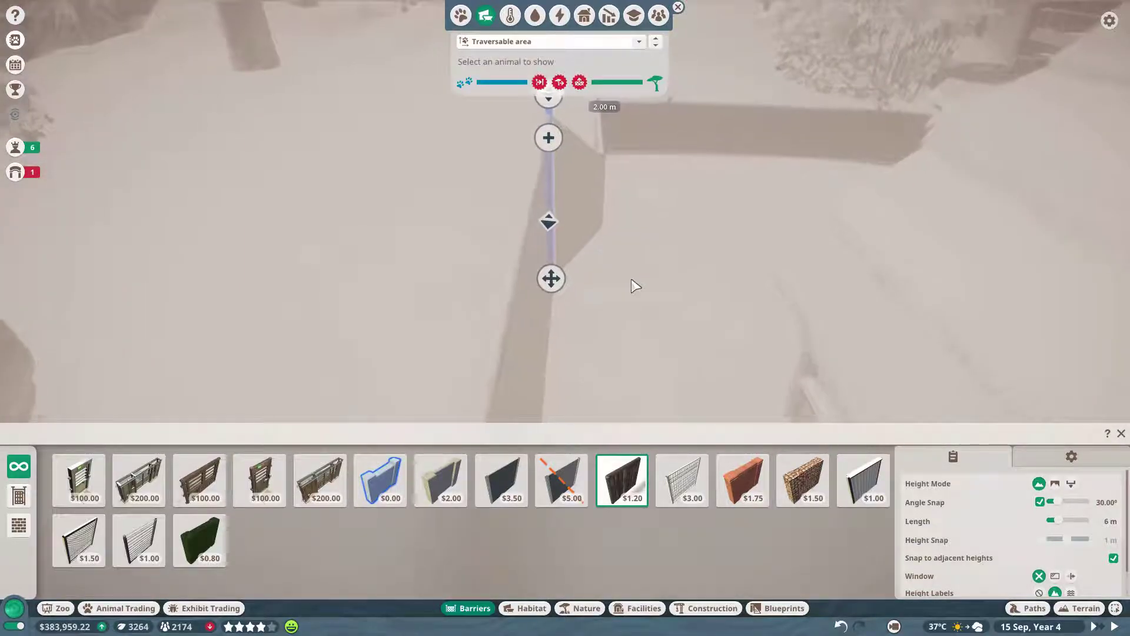
pyautogui.click(678, 9)
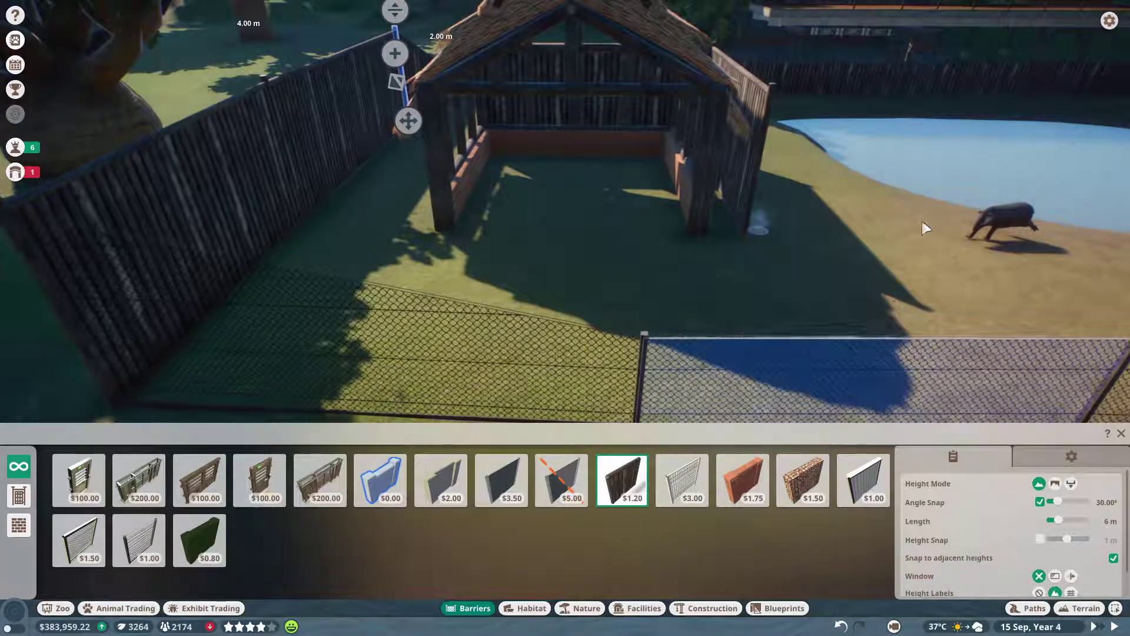
# Step: Finish the barrier edit and check tapir Guatemoc's traversable area overlay
pyautogui.click(1121, 433)
pyautogui.click(993, 229)
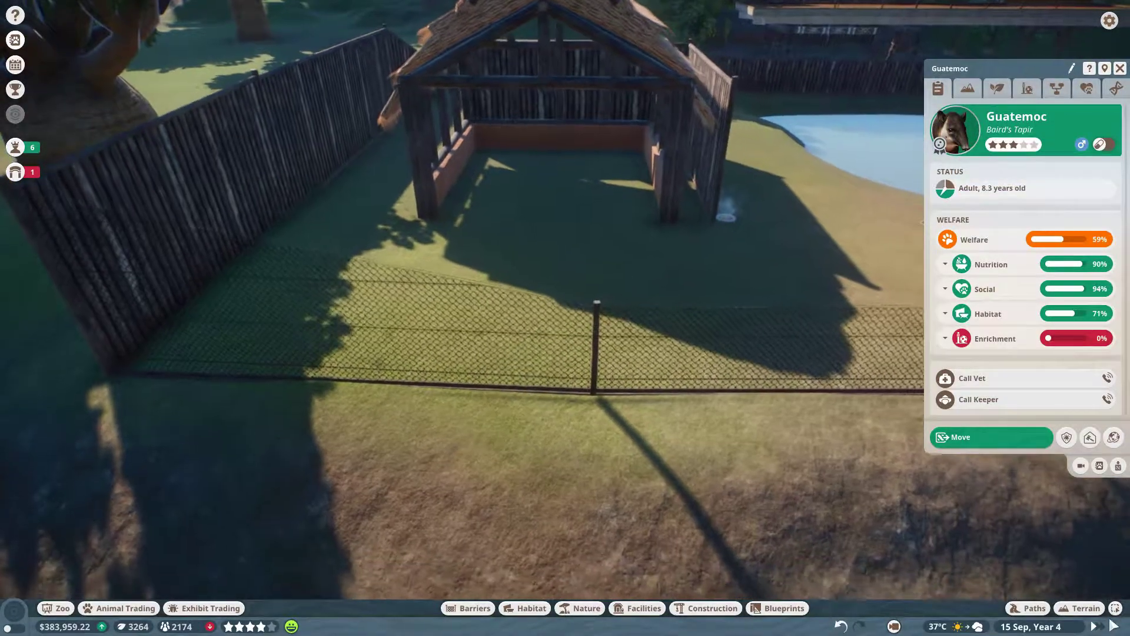
pyautogui.moveTo(873, 208); pyautogui.dragTo(830, 177)
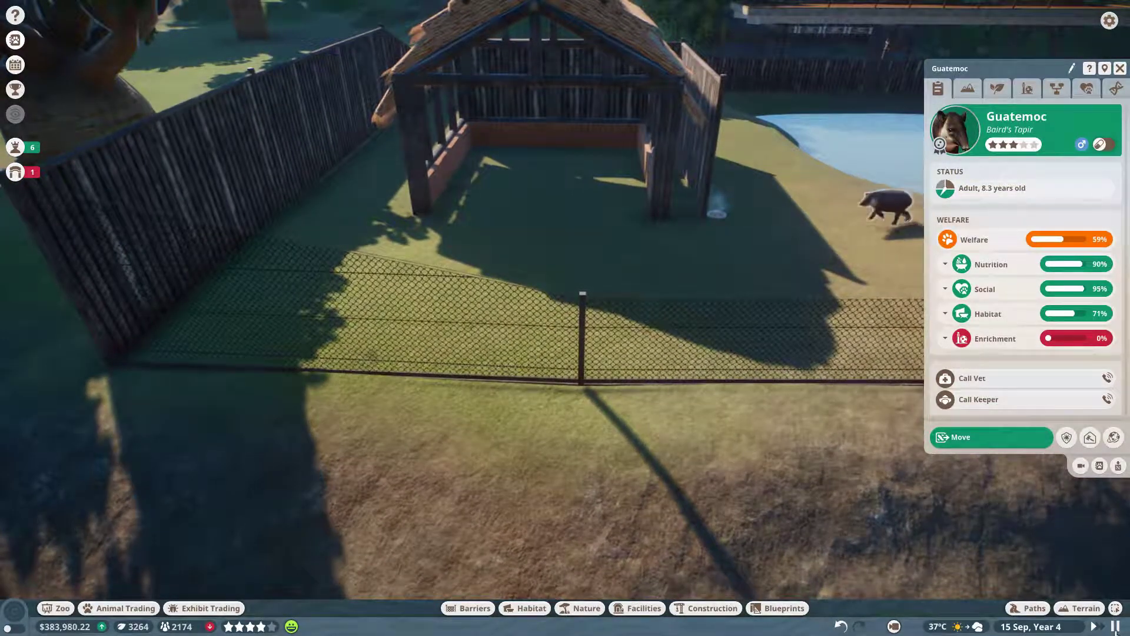
pyautogui.click(13, 609)
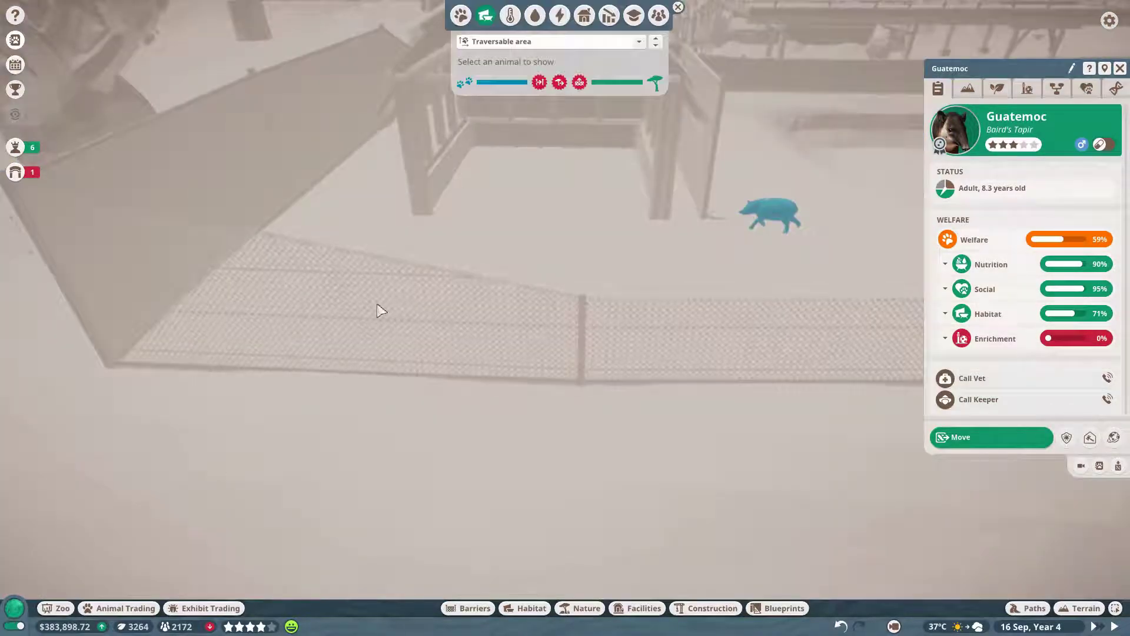
pyautogui.scroll(5, 452, 298)
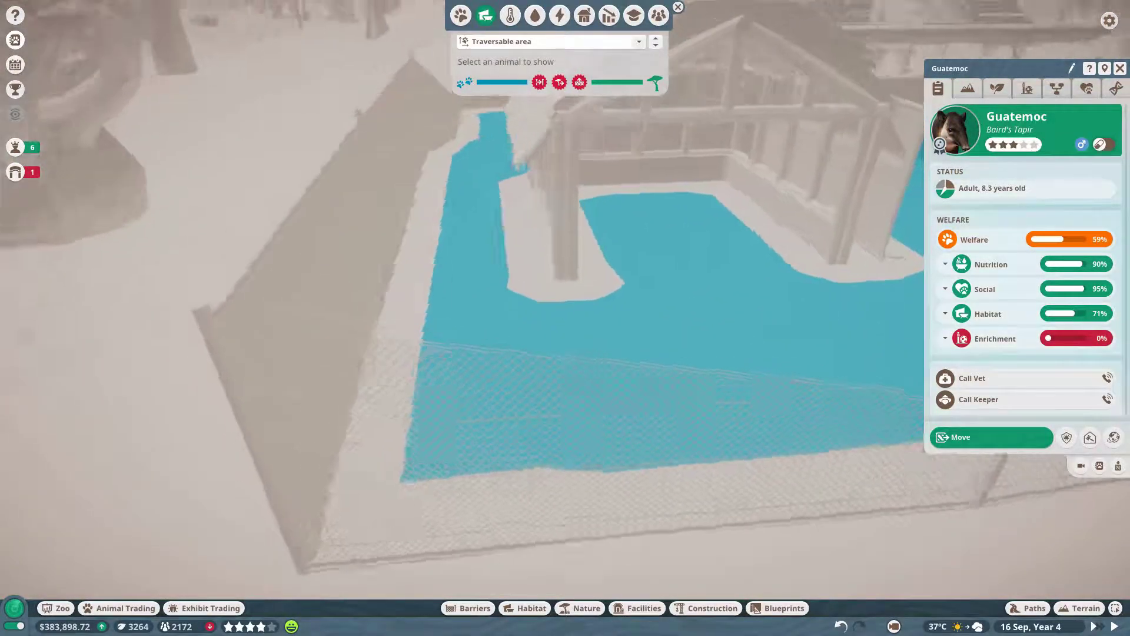
pyautogui.press('e')
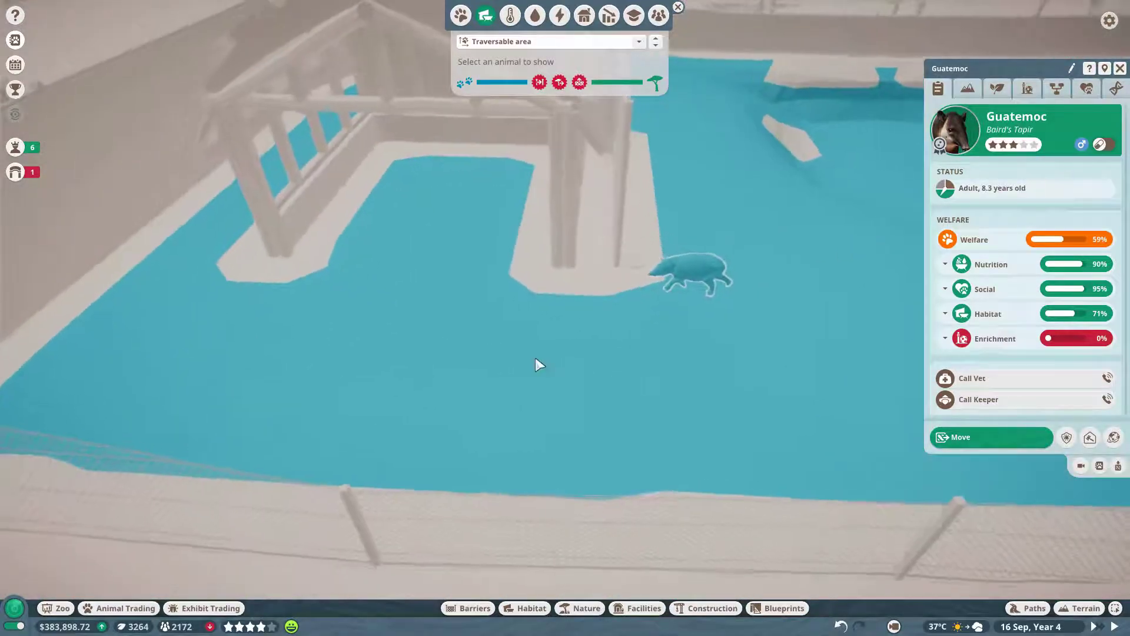
pyautogui.click(678, 9)
pyautogui.press('Escape')
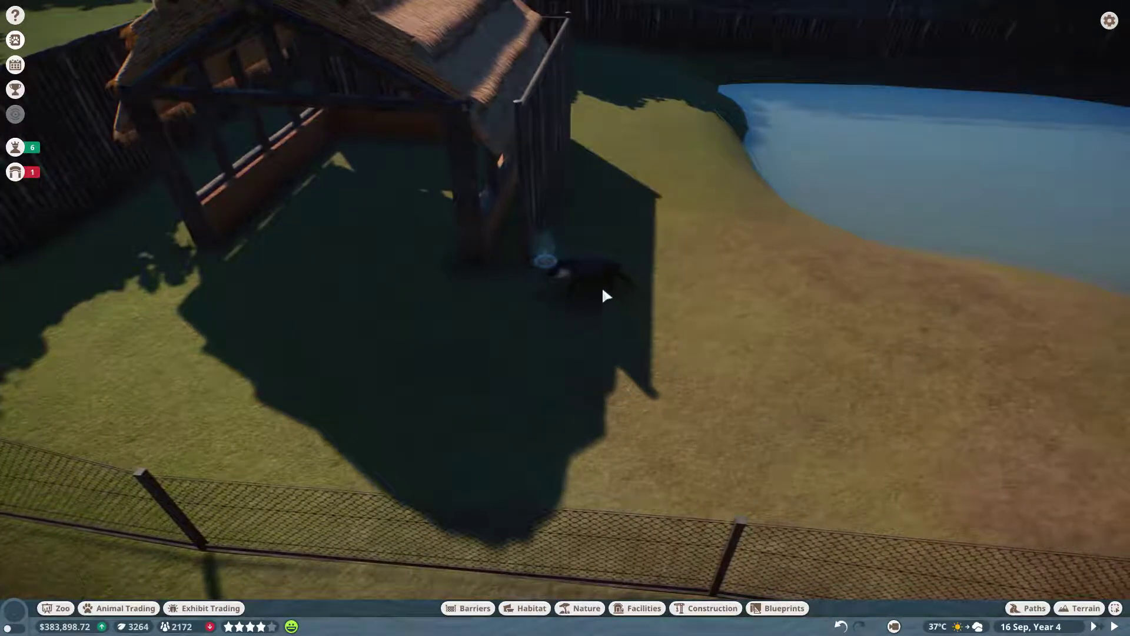
# Step: Check the habitat temperature overlay from Cooler 1's details, then close them
pyautogui.click(543, 258)
pyautogui.scroll(-3, 802, 296)
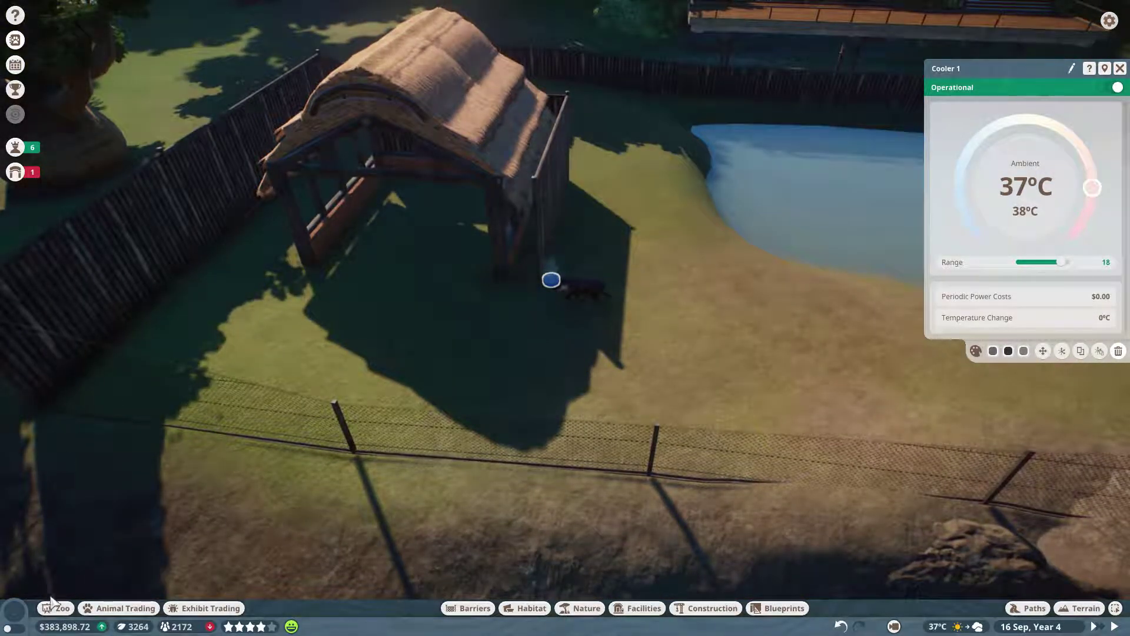
pyautogui.click(14, 610)
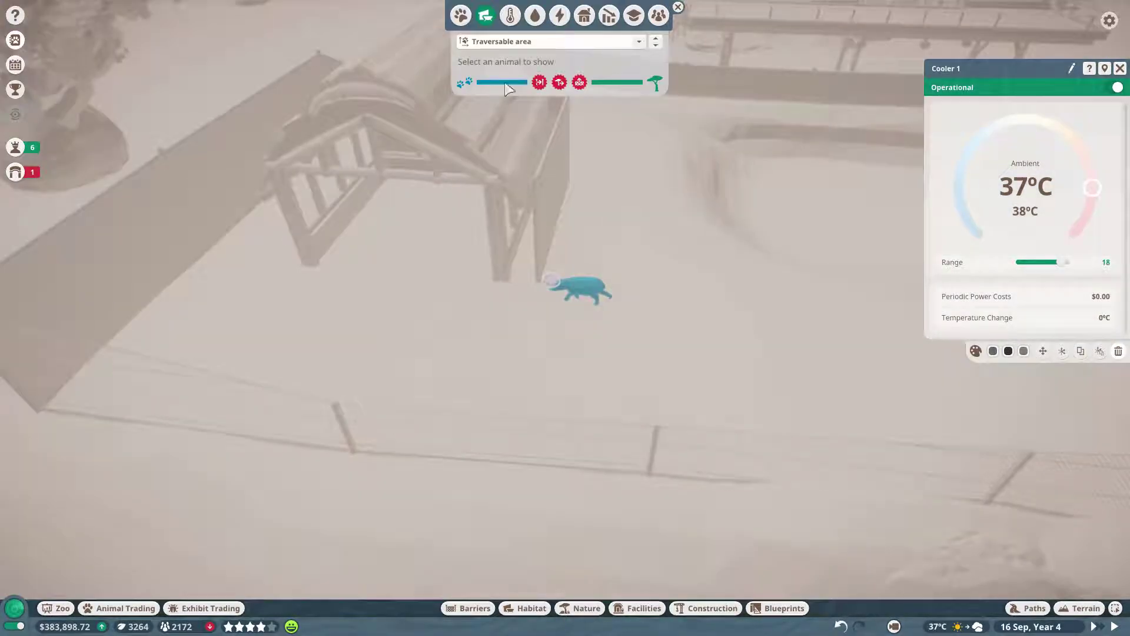
pyautogui.click(512, 16)
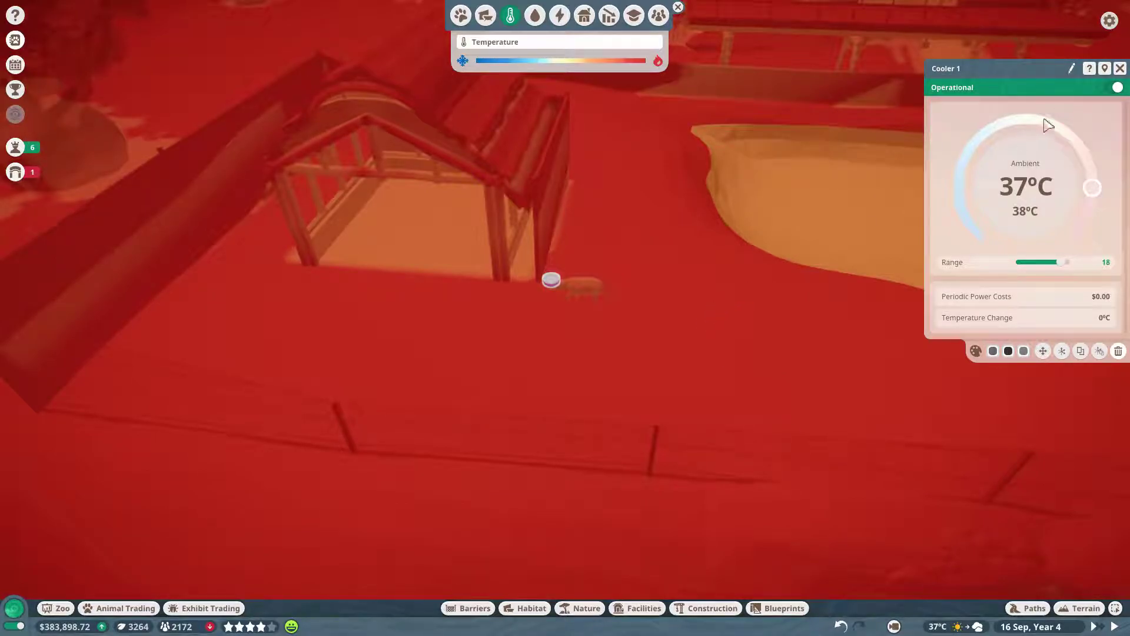
pyautogui.click(1119, 67)
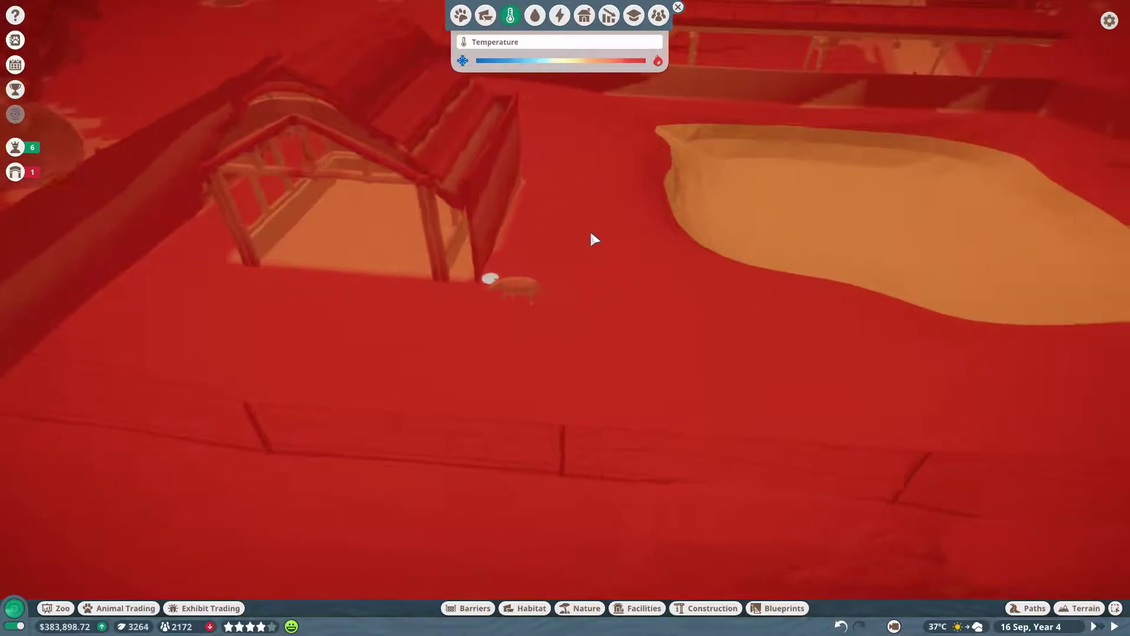
# Step: Place a Food Trough Small on the grass from the Baird's Tapir habitat items
pyautogui.press('Escape')
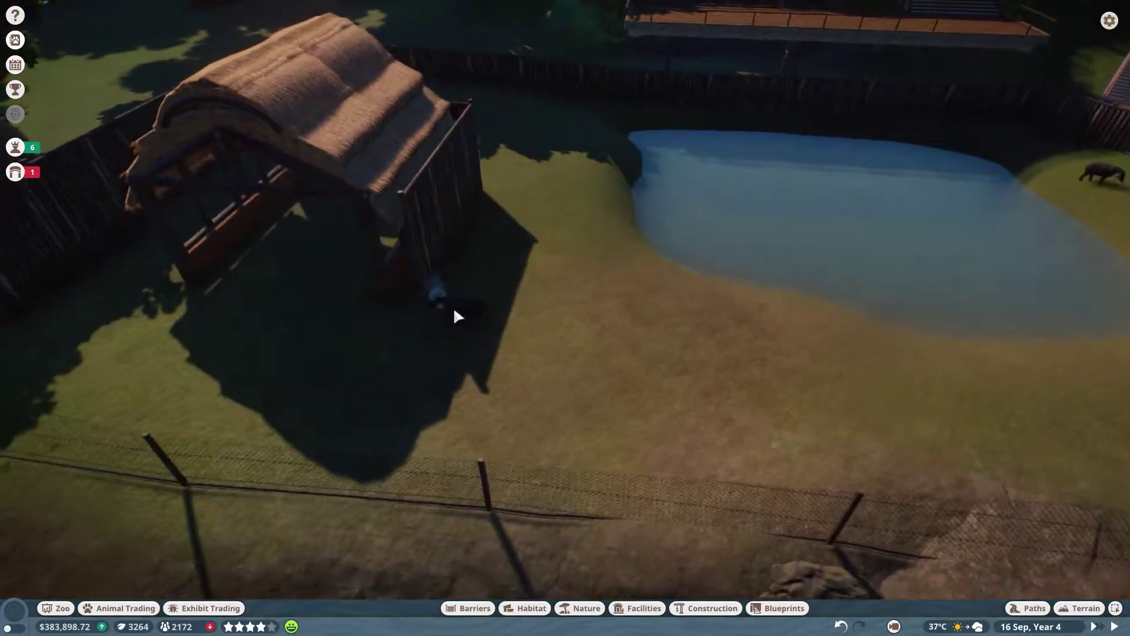
pyautogui.click(528, 610)
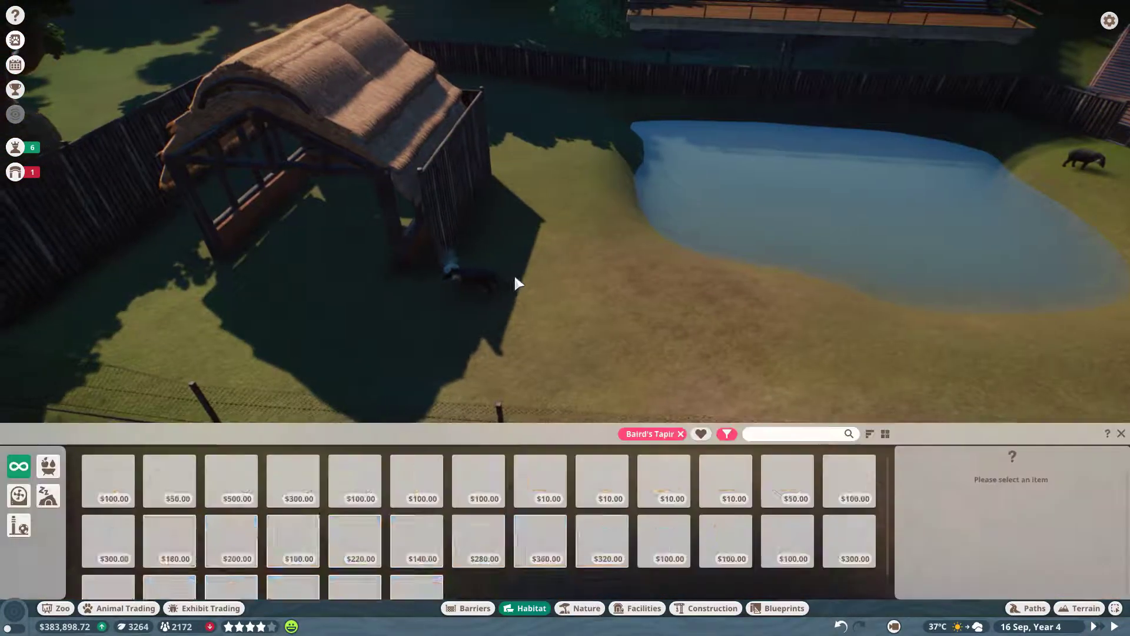
pyautogui.press('d')
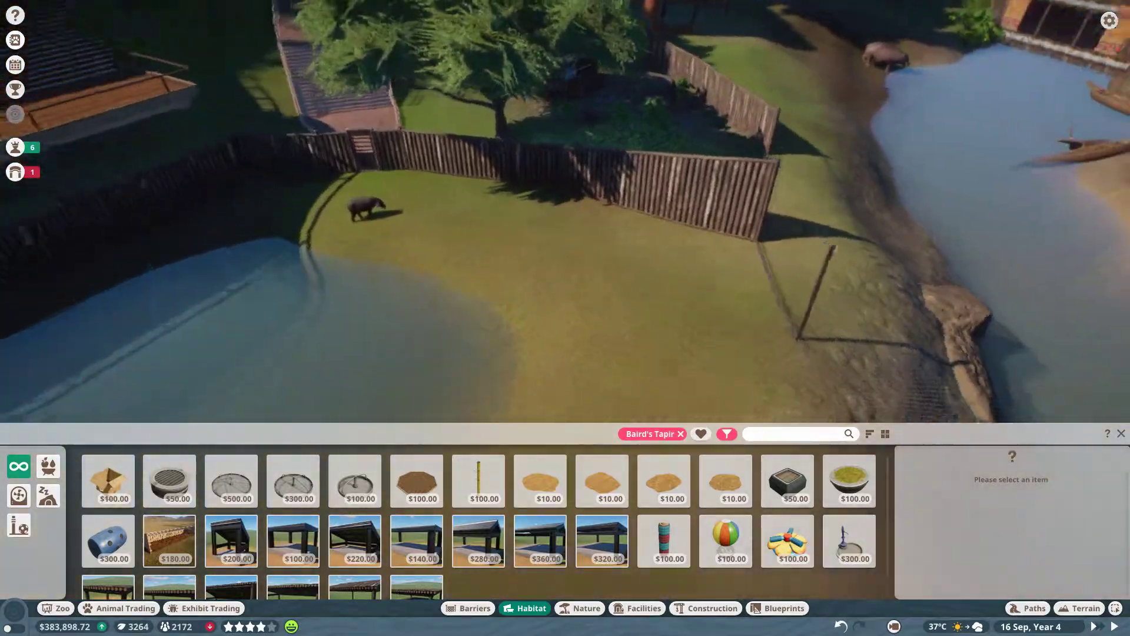
pyautogui.press('q')
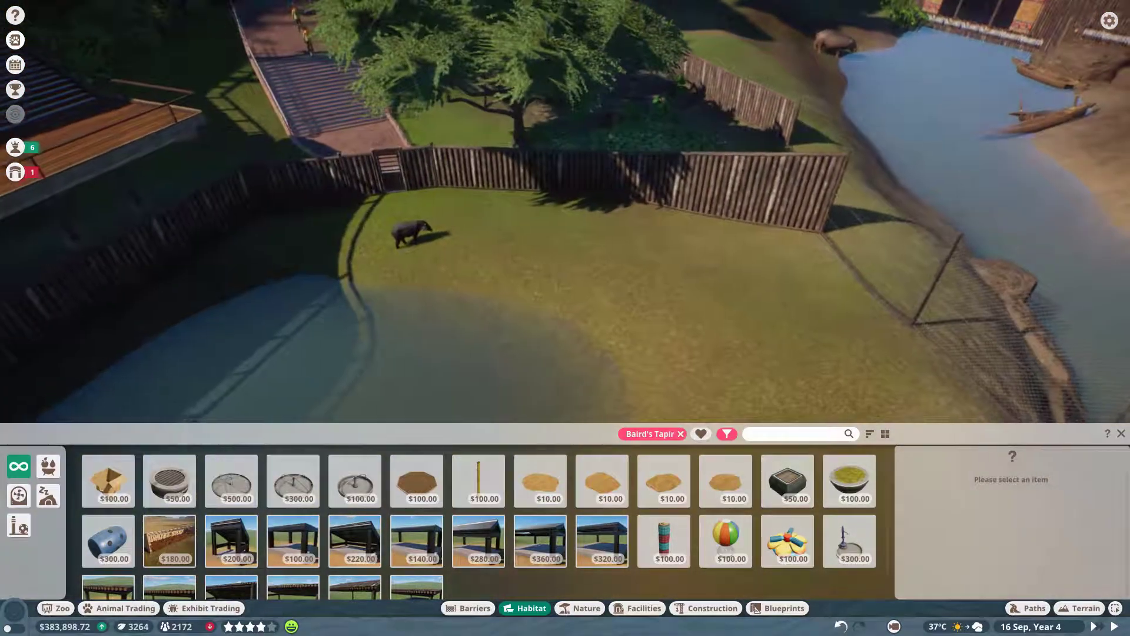
pyautogui.press('a')
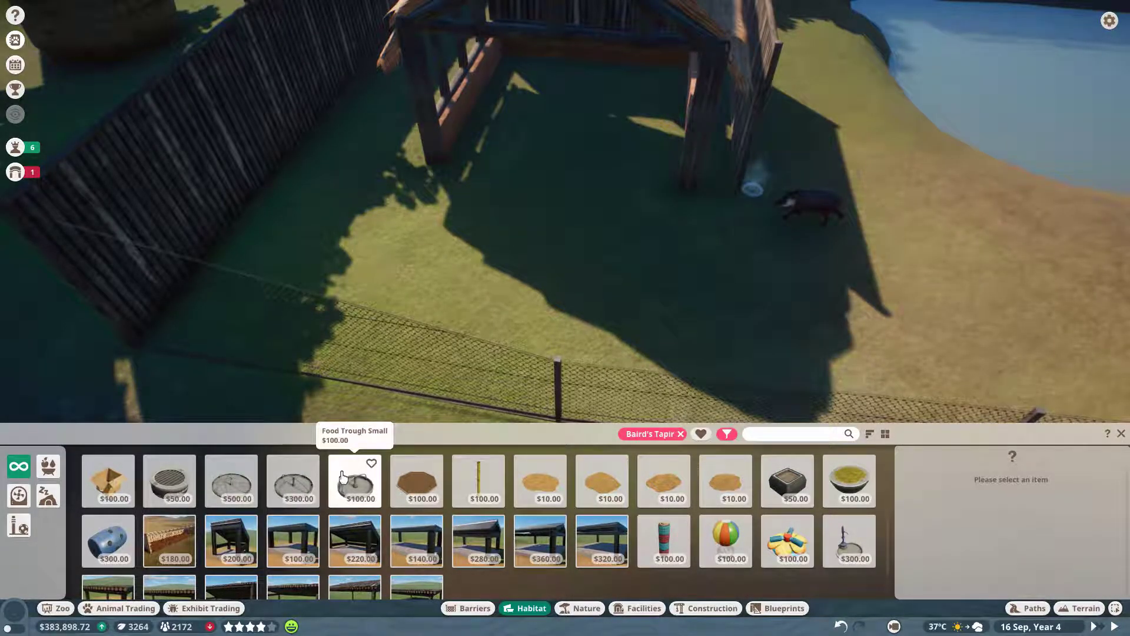
pyautogui.click(343, 495)
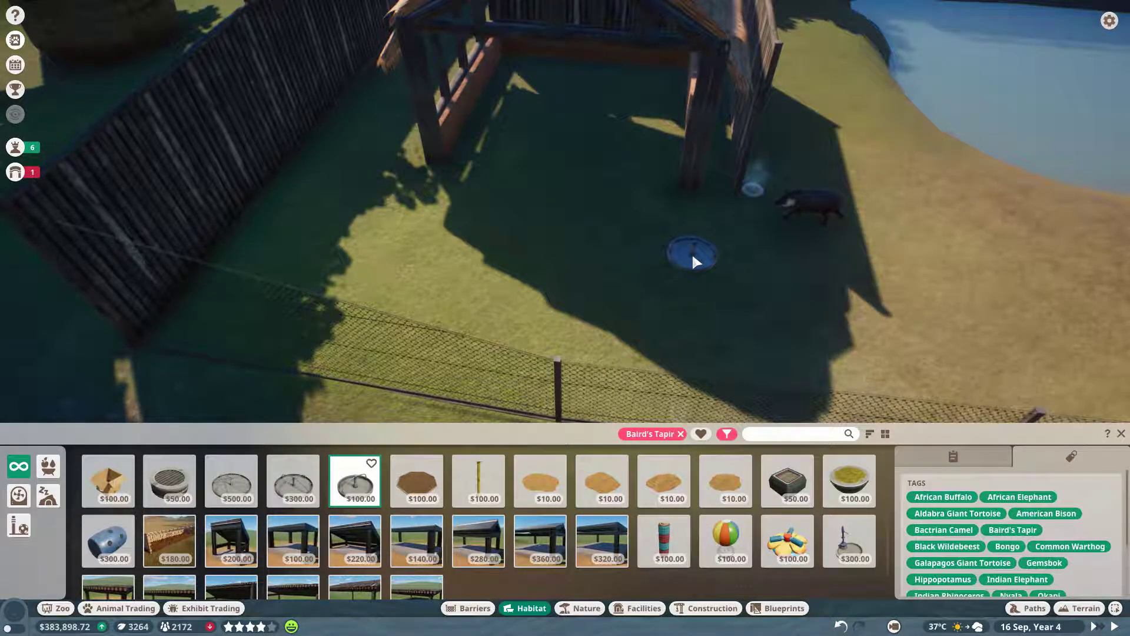
pyautogui.click(570, 261)
# Step: Place the $300 drinking fountain near the fence with a Food Trough Medium beside it
pyautogui.press('w')
pyautogui.press('a')
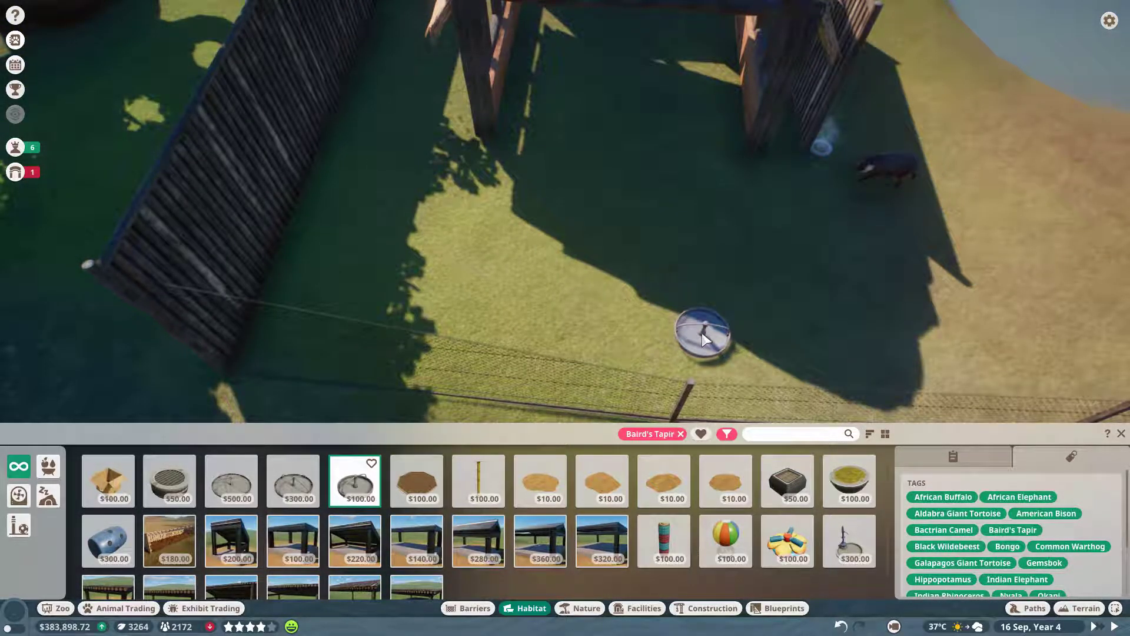
pyautogui.scroll(-1, 574, 530)
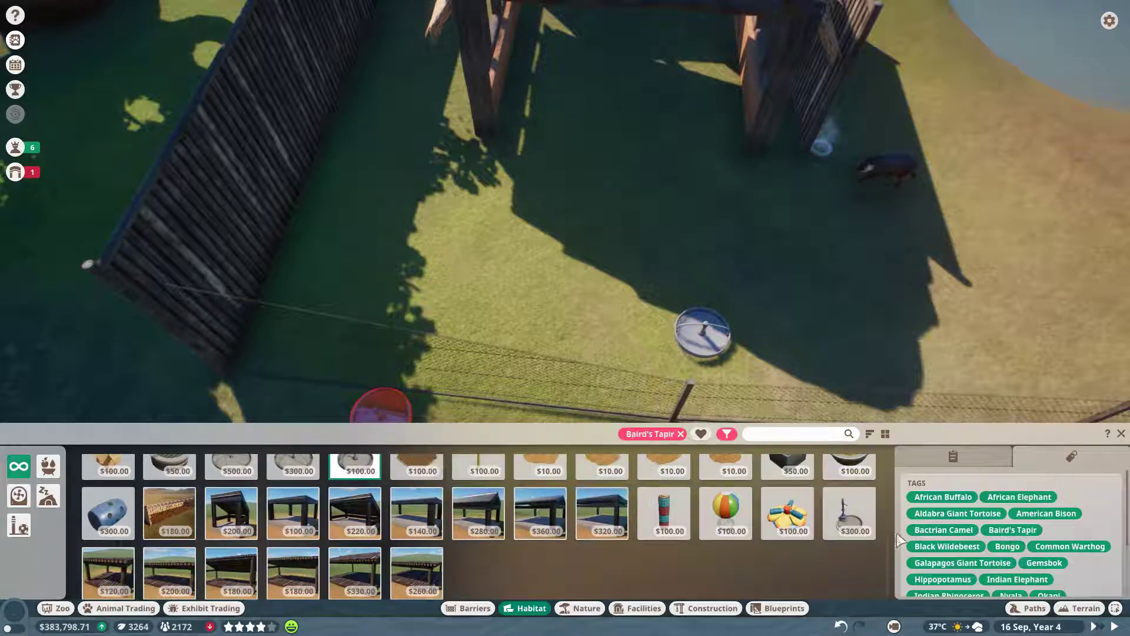
pyautogui.click(850, 512)
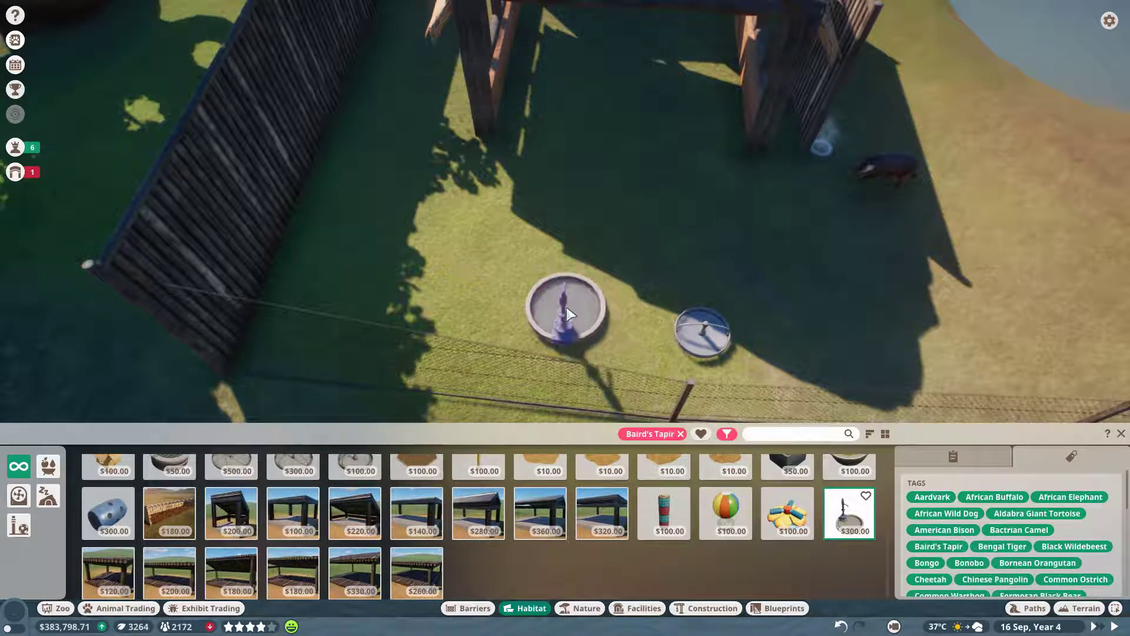
pyautogui.click(568, 314)
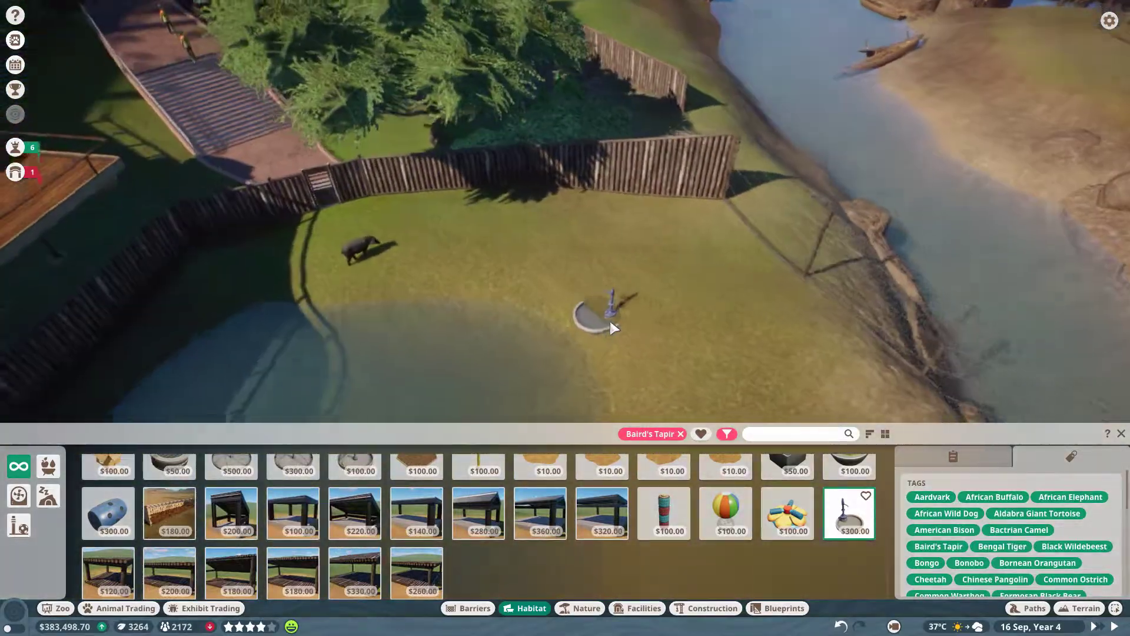
pyautogui.scroll(5, 609, 323)
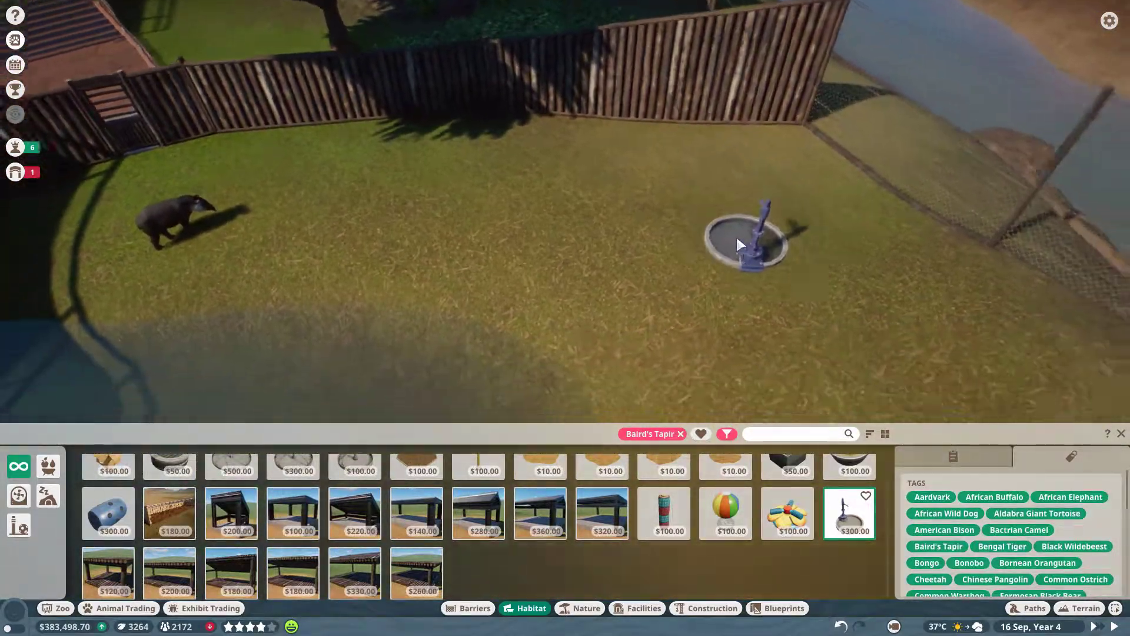
pyautogui.scroll(-2, 736, 235)
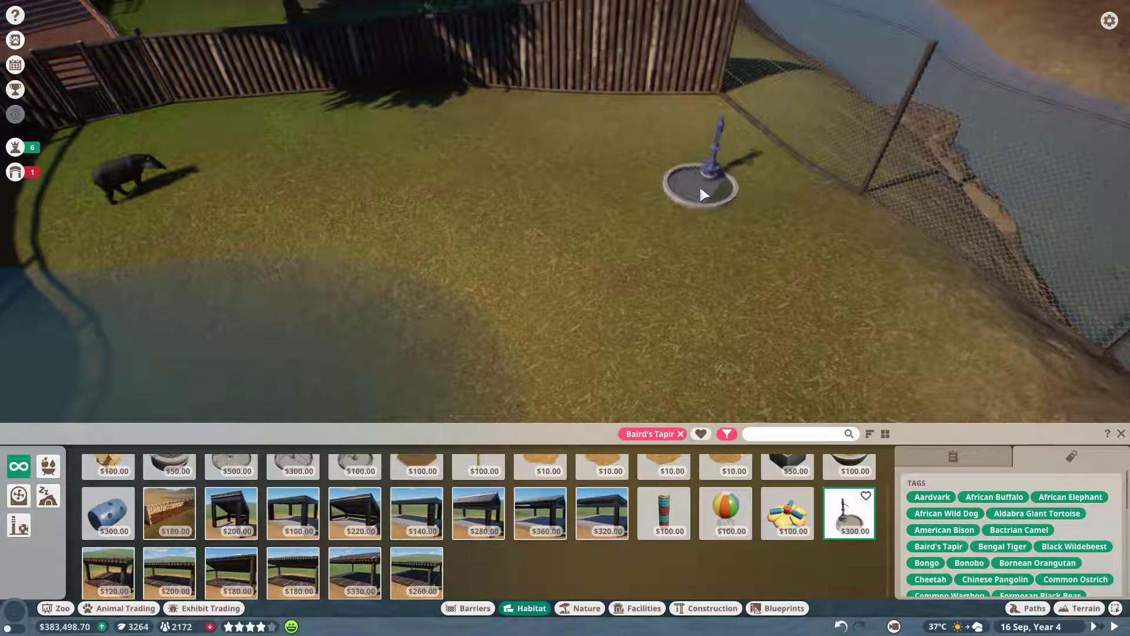
pyautogui.click(702, 185)
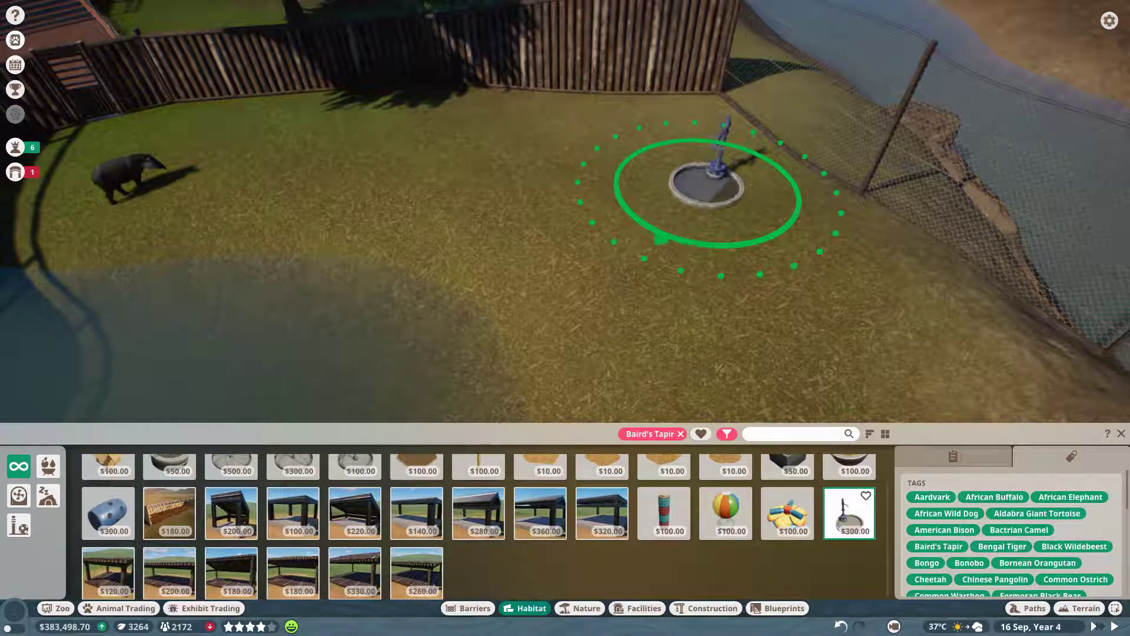
pyautogui.click(294, 466)
pyautogui.scroll(3, 596, 183)
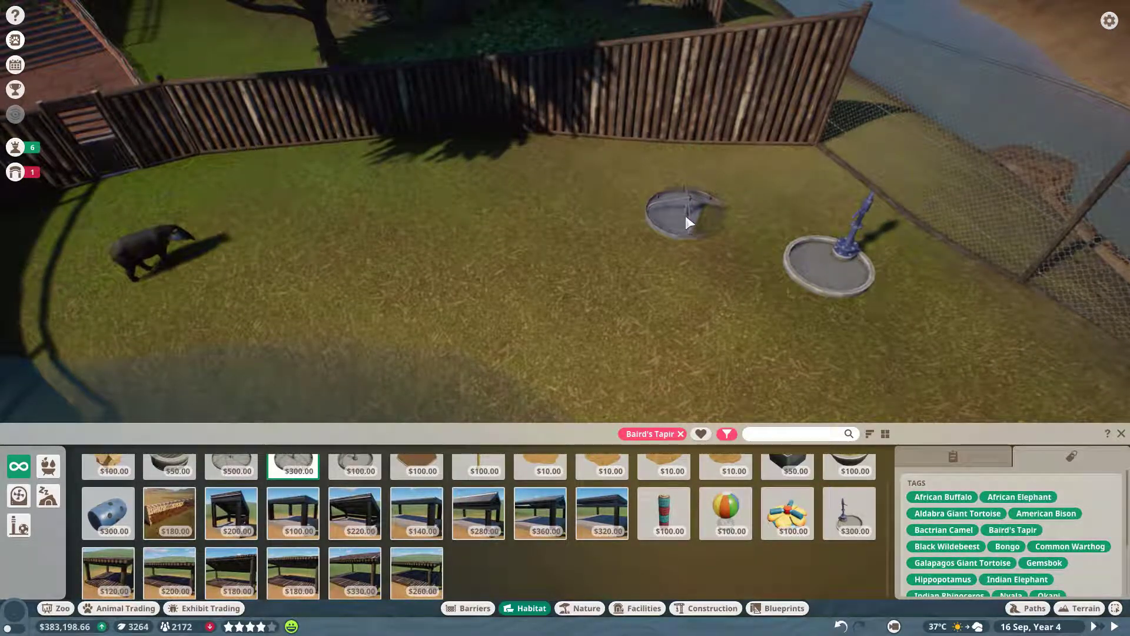
pyautogui.click(685, 213)
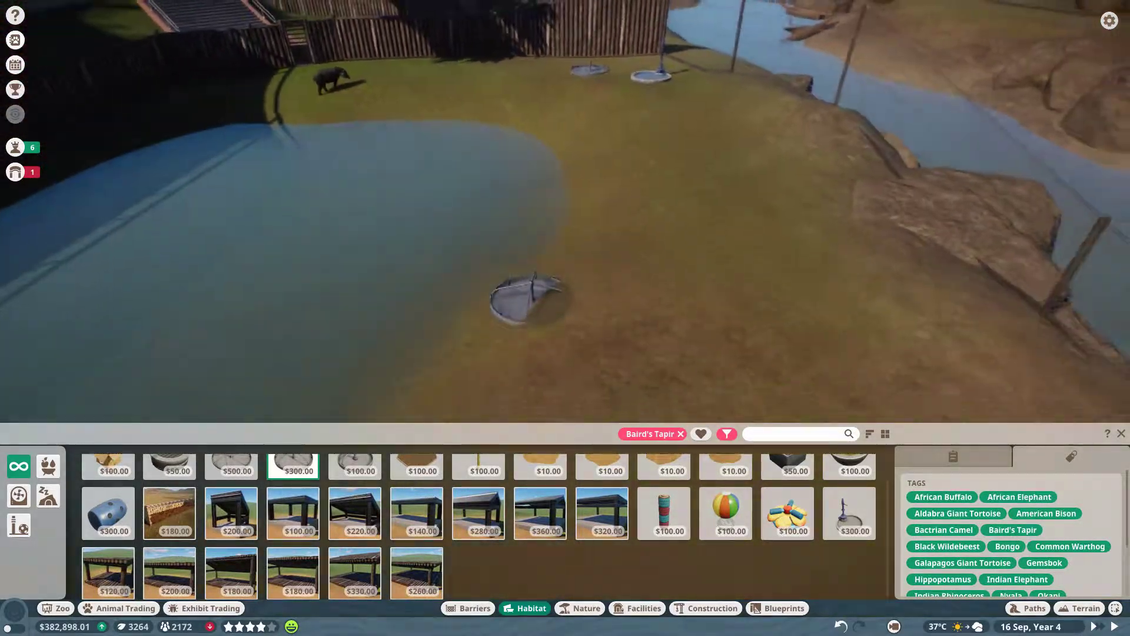
pyautogui.scroll(5, 536, 305)
pyautogui.rightClick(579, 257)
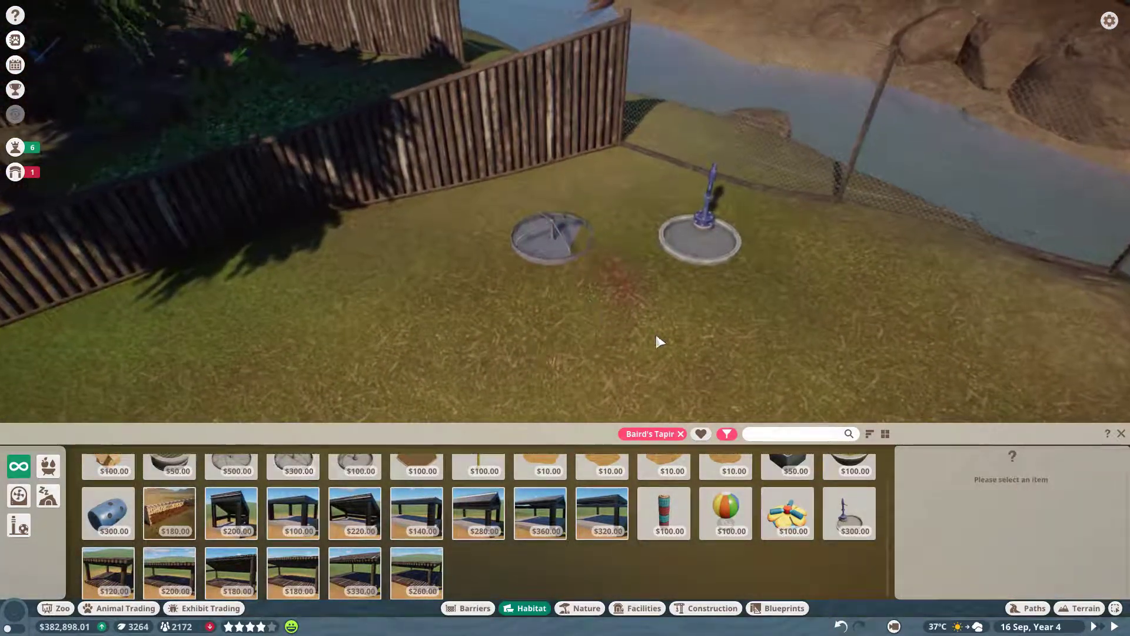
pyautogui.press('s')
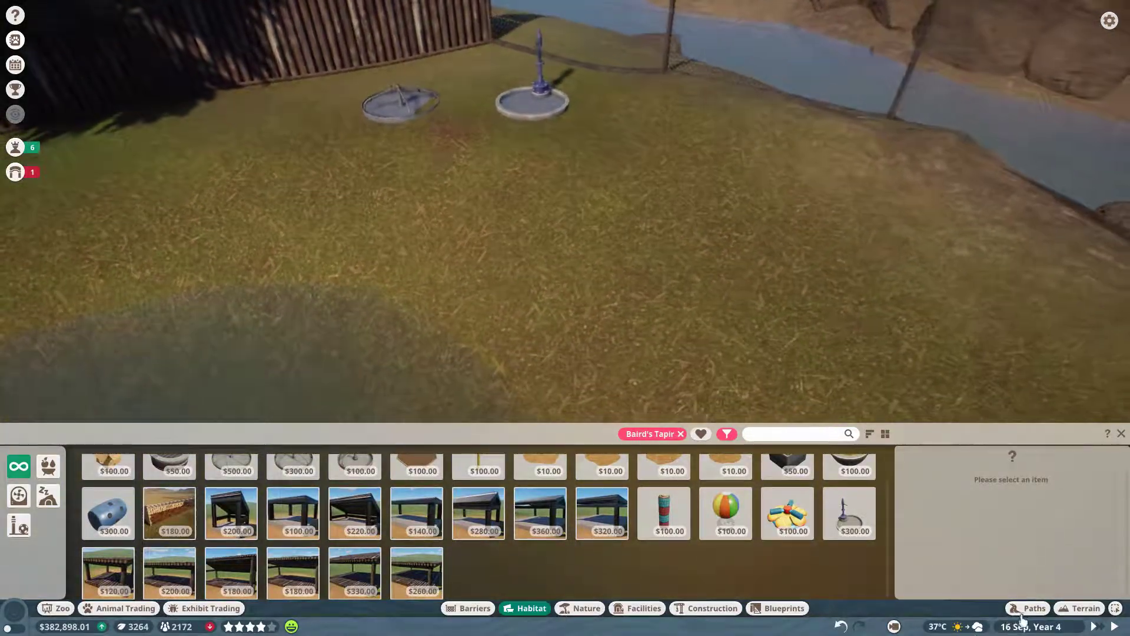
# Step: Set the terrain sculpting brush to size 2, then pick up the trough by the fountain
pyautogui.press('w')
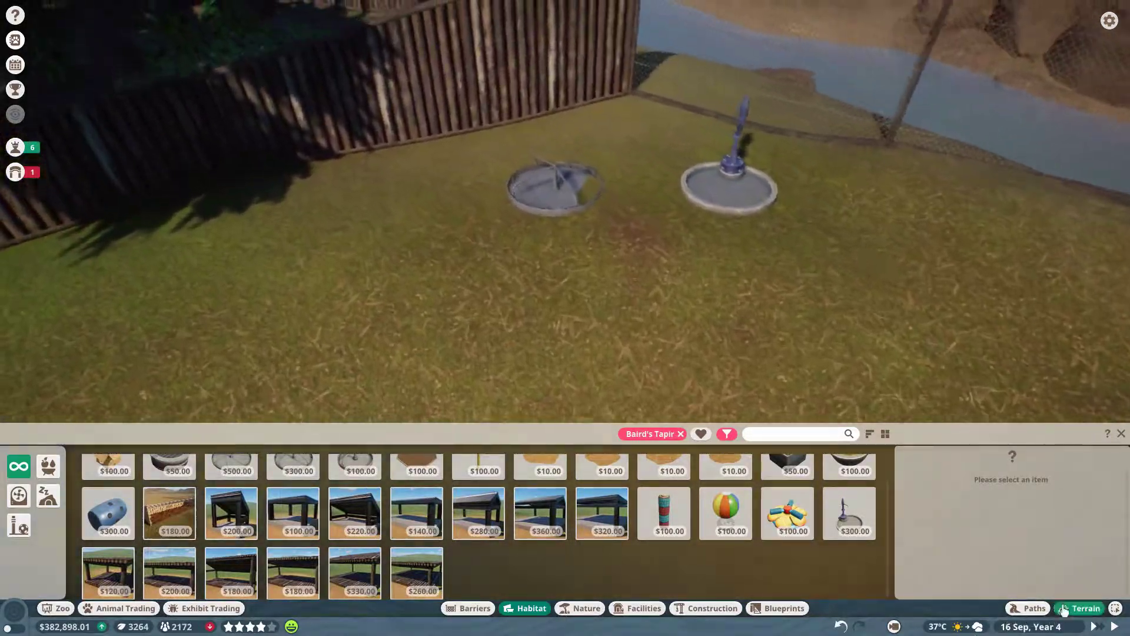
pyautogui.click(1064, 611)
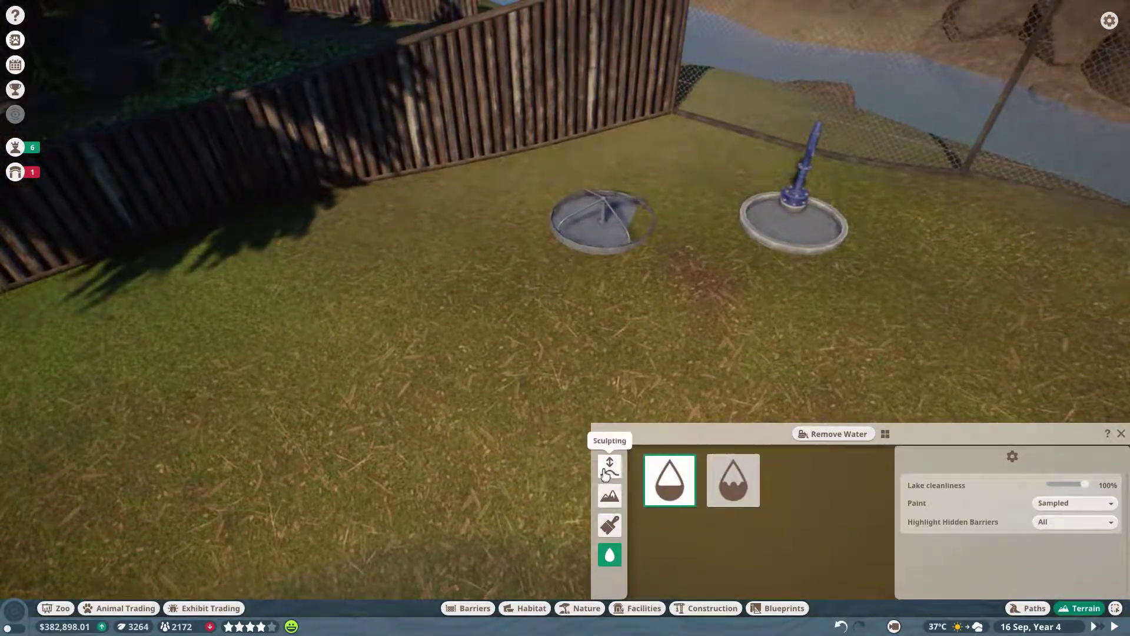
pyautogui.click(607, 468)
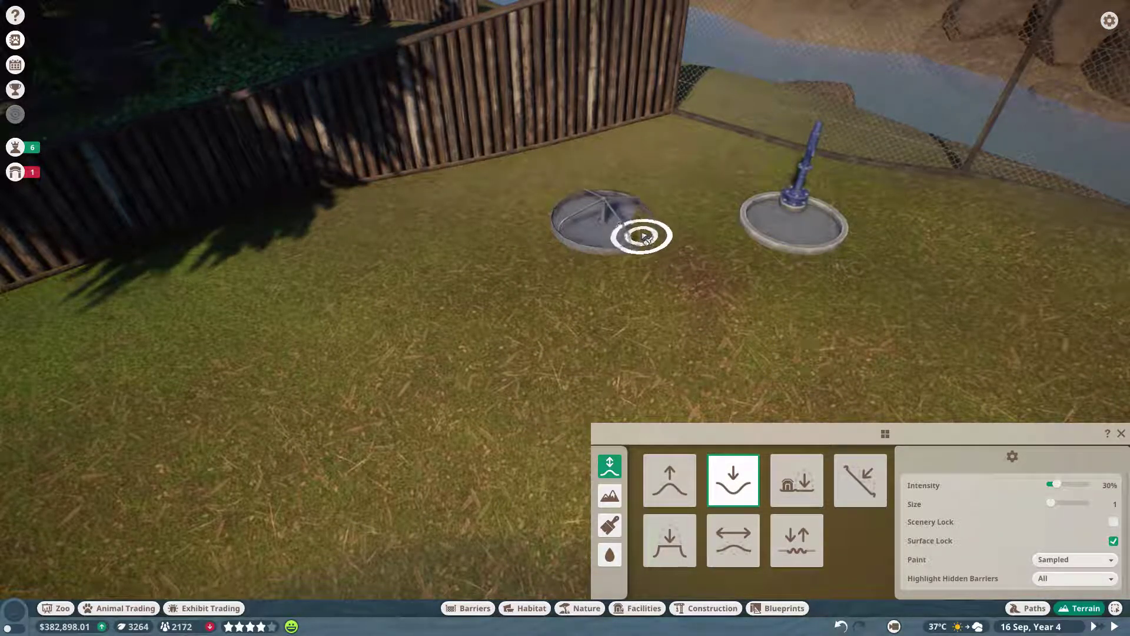
pyautogui.scroll(5, 651, 232)
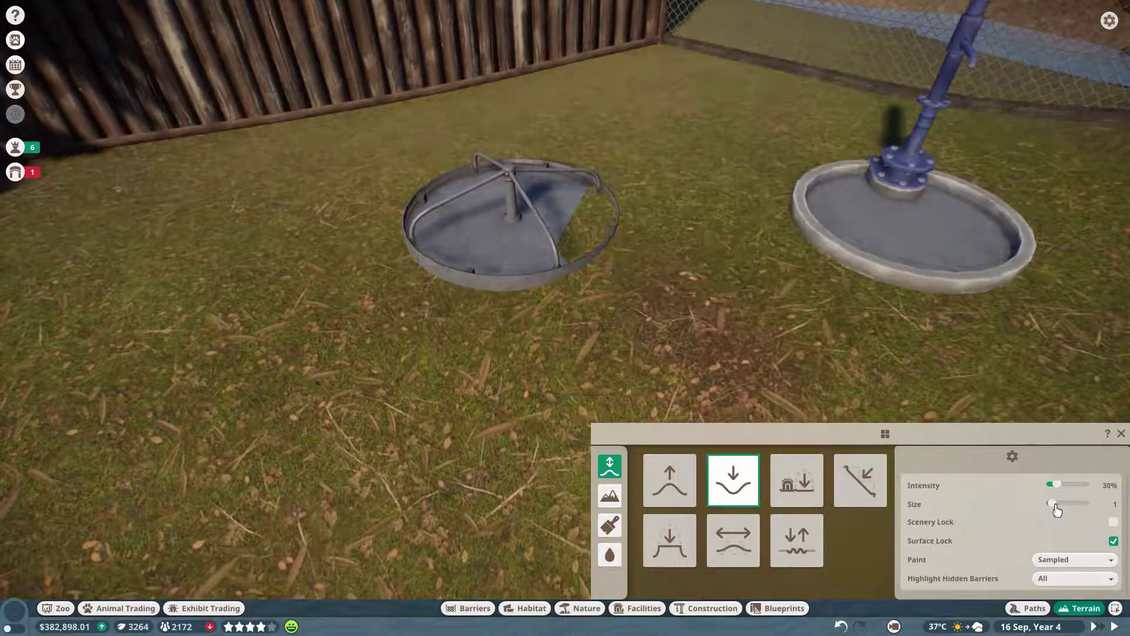
pyautogui.moveTo(1050, 503); pyautogui.dragTo(1053, 503)
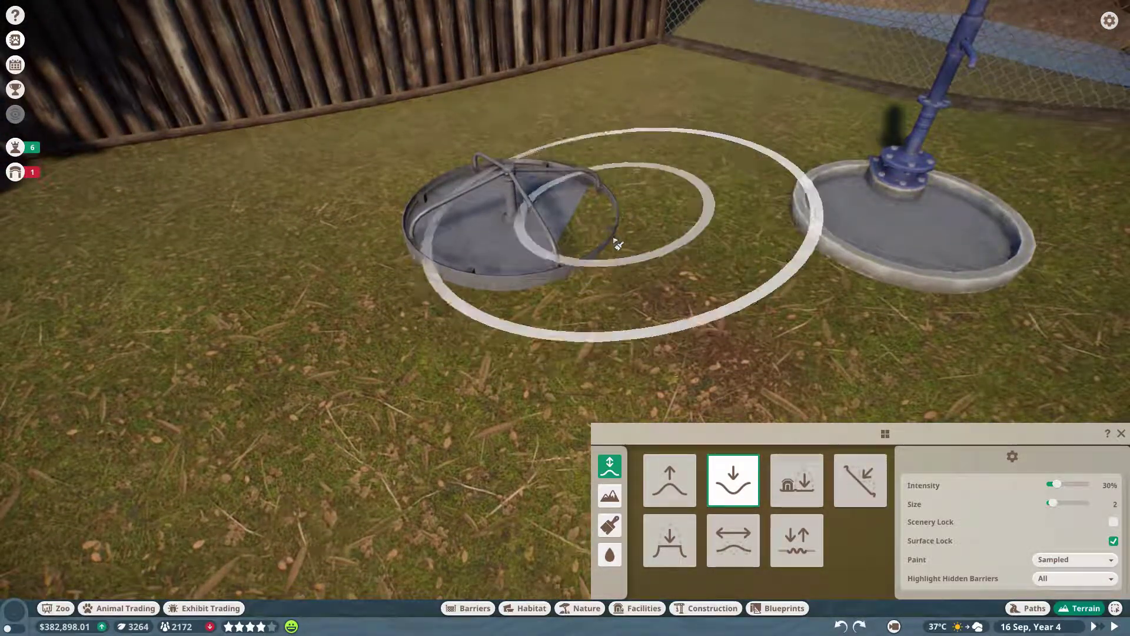
pyautogui.scroll(-3, 604, 231)
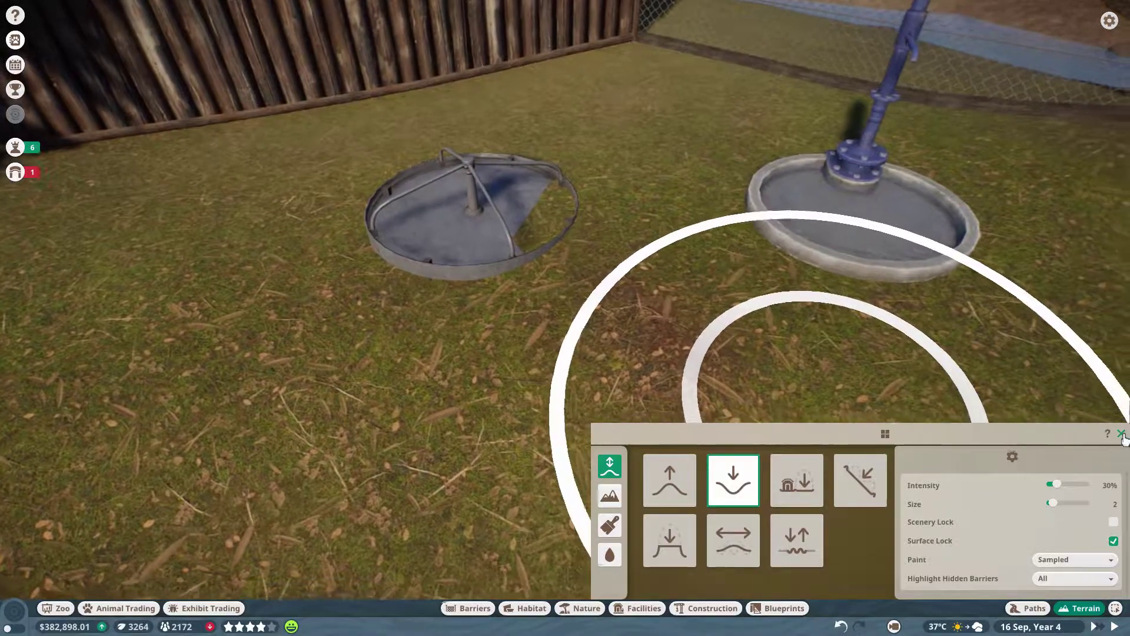
pyautogui.press('Escape')
pyautogui.scroll(-3, 471, 413)
pyautogui.scroll(3, 584, 241)
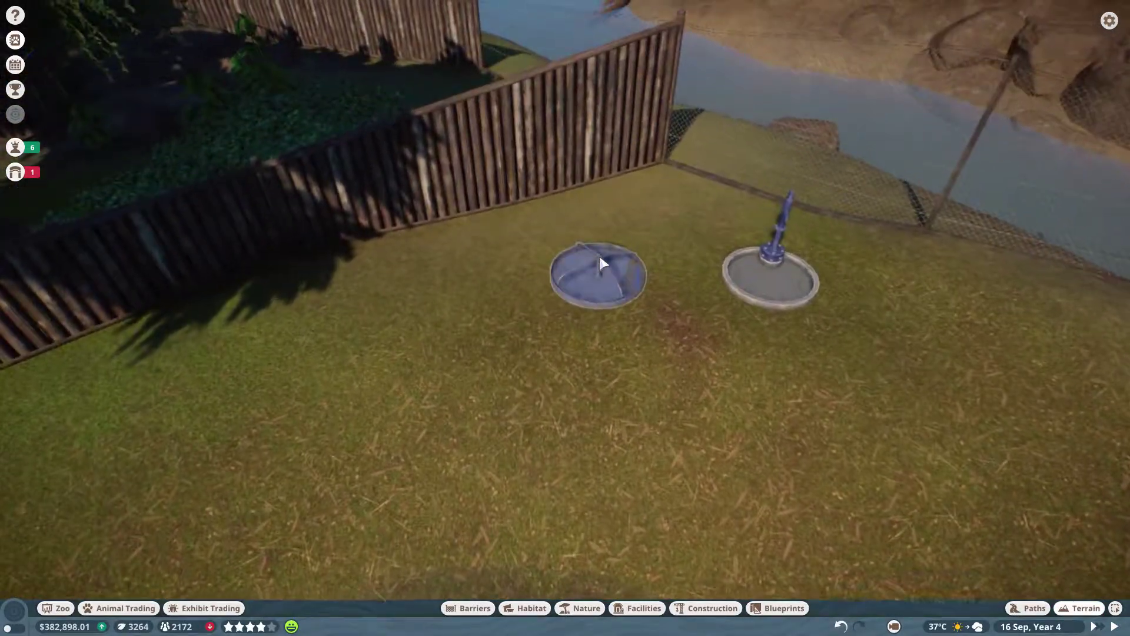
pyautogui.click(603, 300)
pyautogui.press('m')
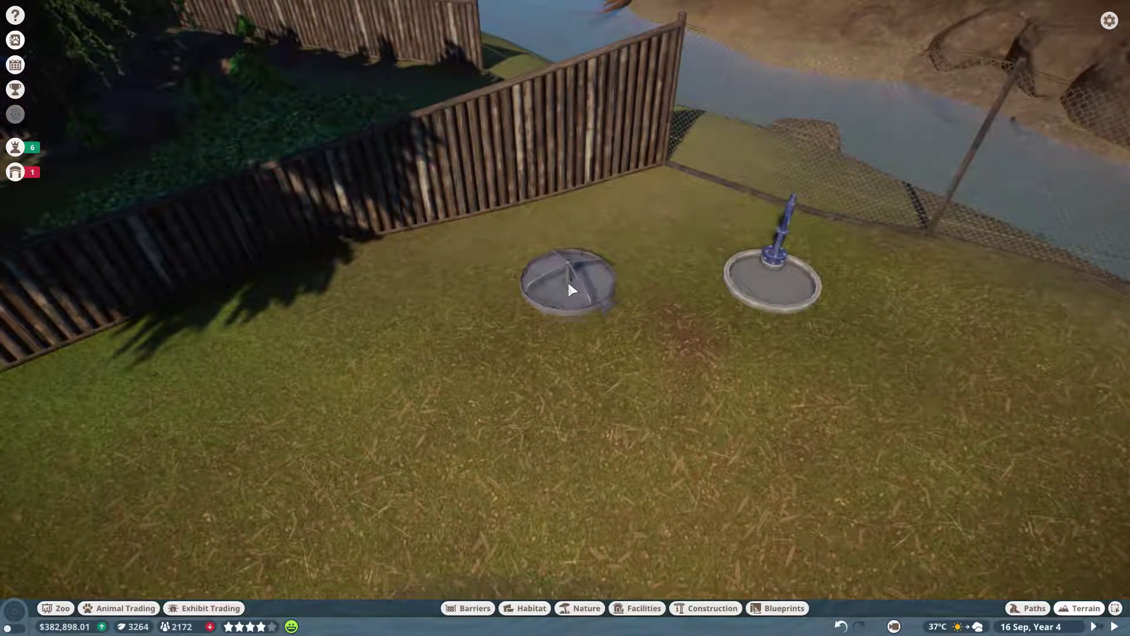
# Step: Set the trough down in its new spot and view Cooler 1's temperature heatmap
pyautogui.click(568, 280)
pyautogui.scroll(-5, 591, 346)
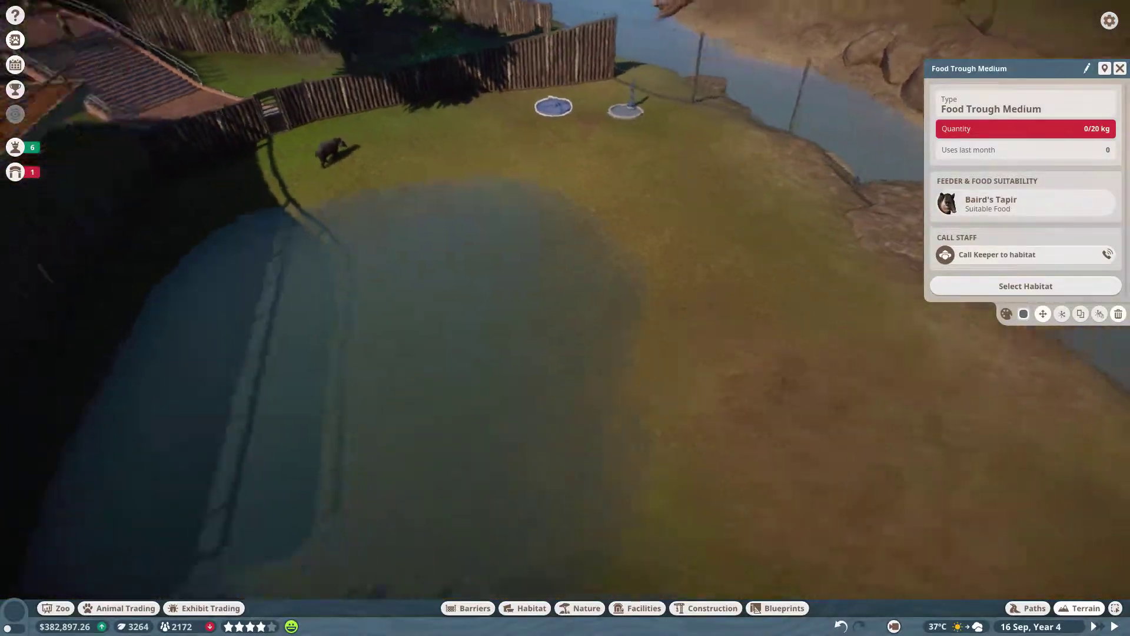
pyautogui.scroll(-3, 385, 482)
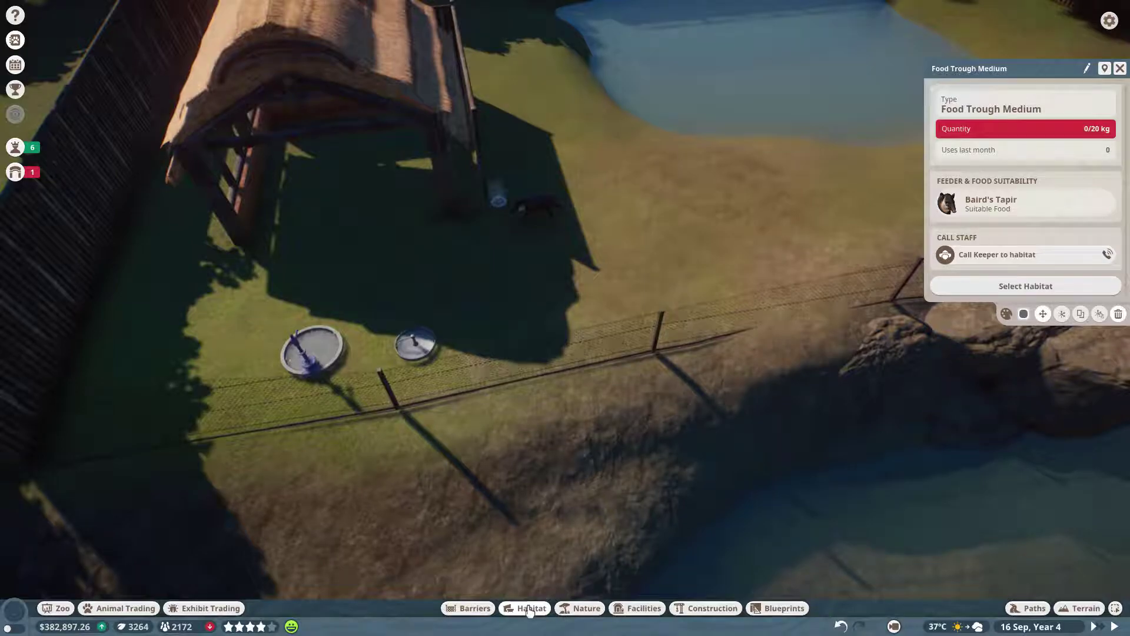
pyautogui.click(530, 609)
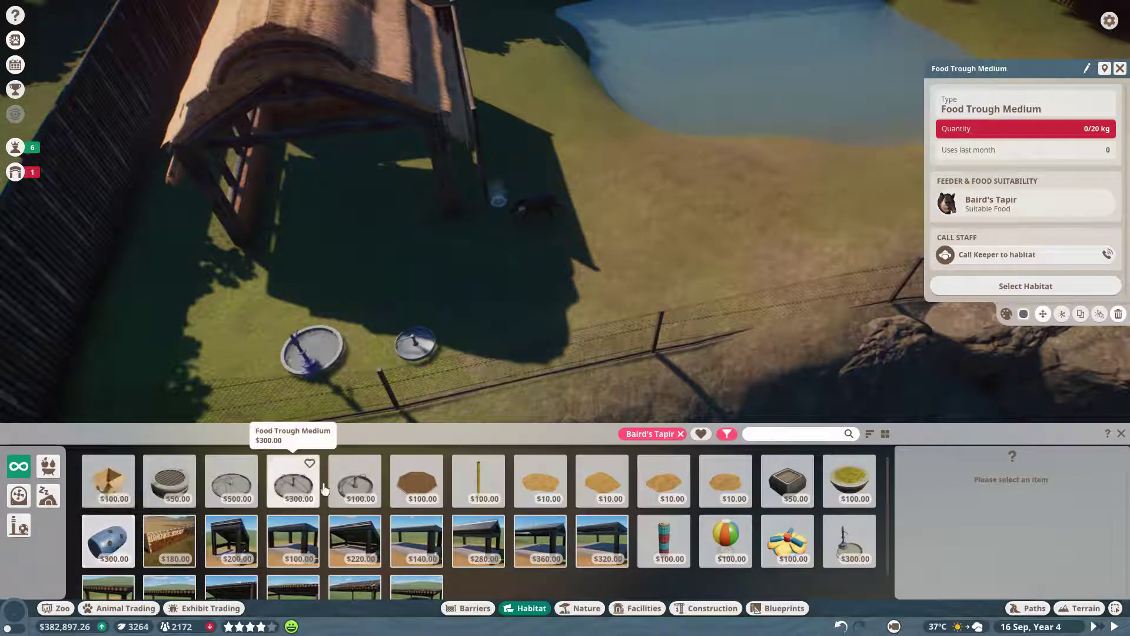
pyautogui.click(499, 212)
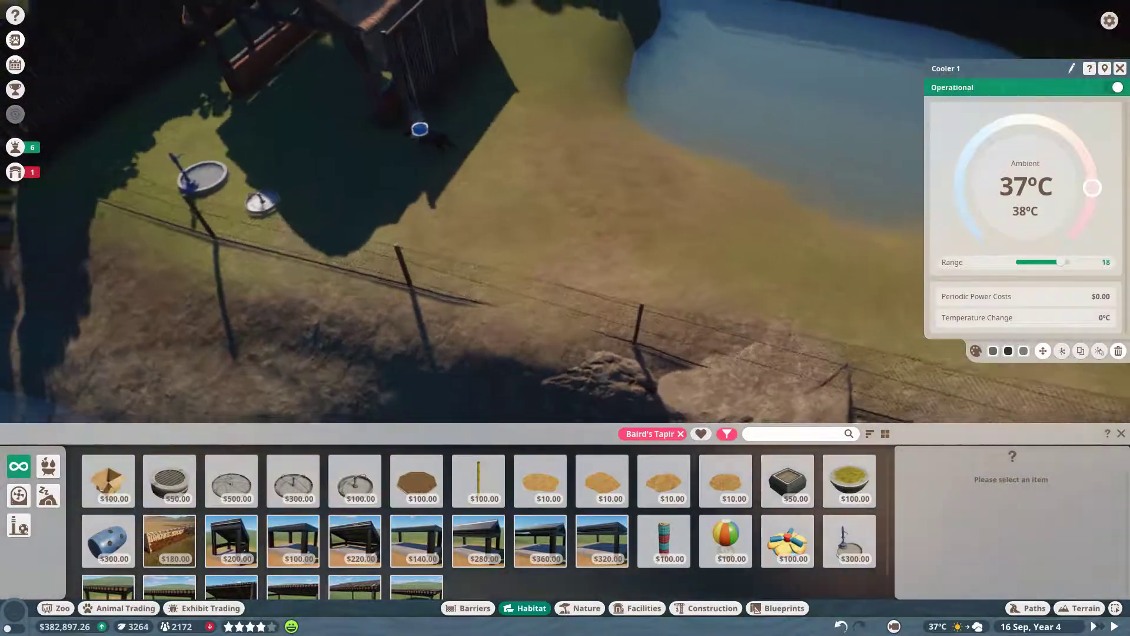
pyautogui.press('h')
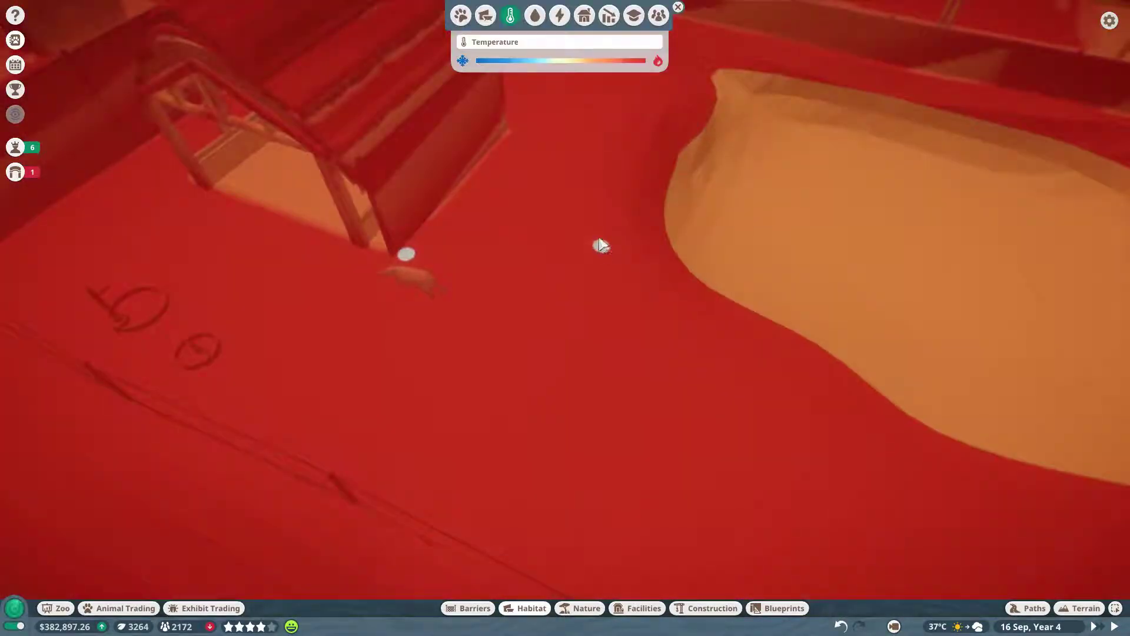
pyautogui.press('e')
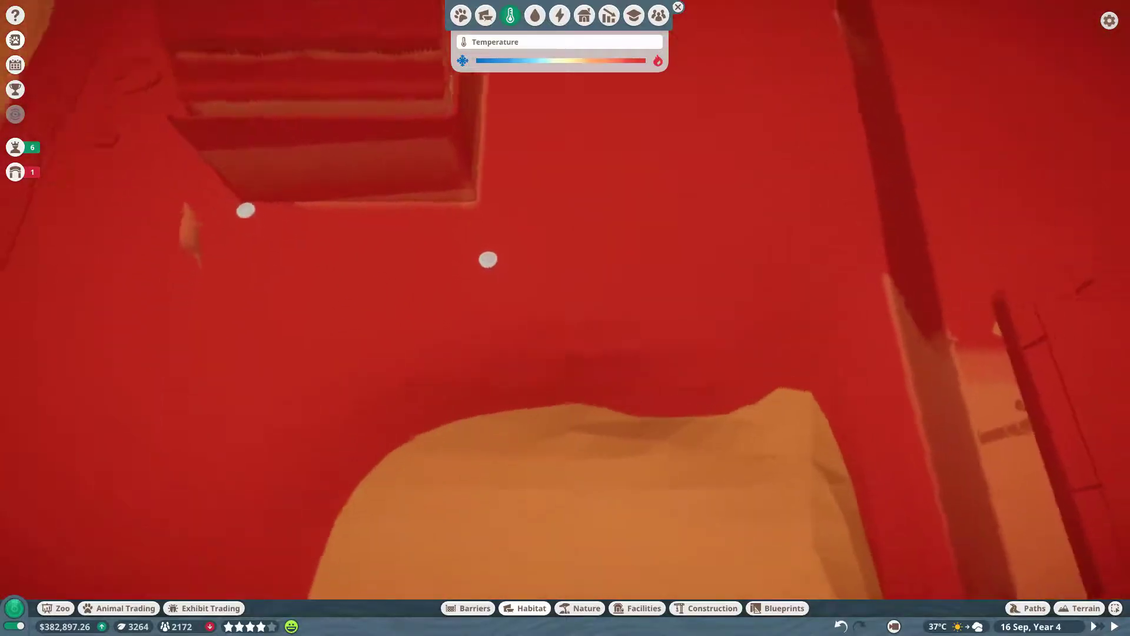
pyautogui.press('Escape')
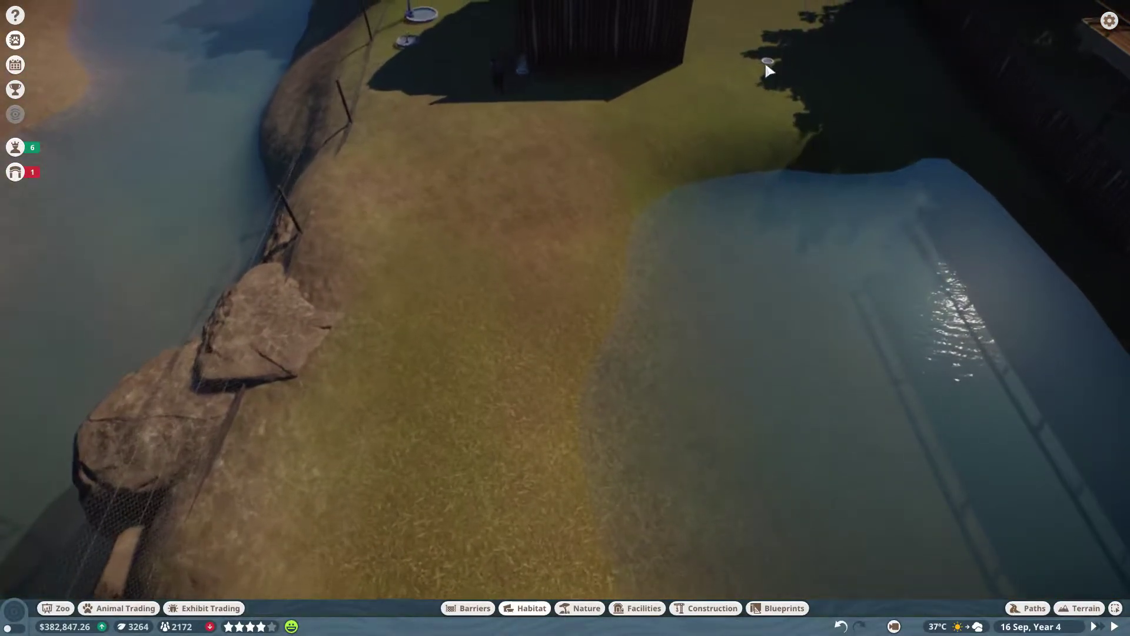
pyautogui.click(767, 64)
pyautogui.press('Escape')
# Step: Pan across the habitat on the heatmap, inspect Cooler 4, and re-enable the heatmap
pyautogui.press('h')
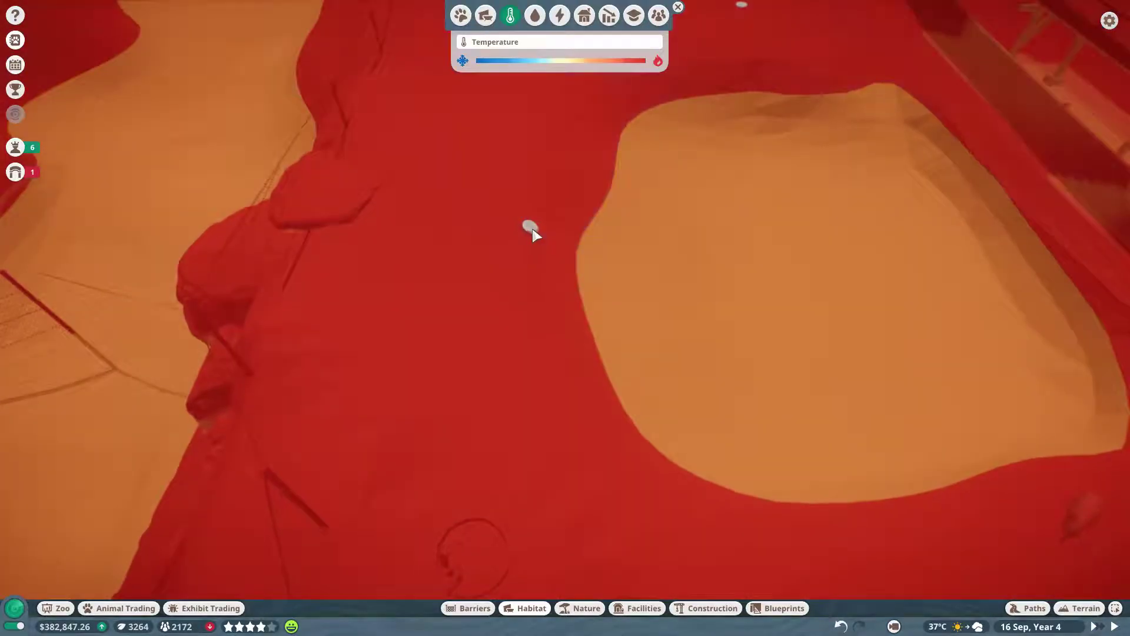
pyautogui.press('w')
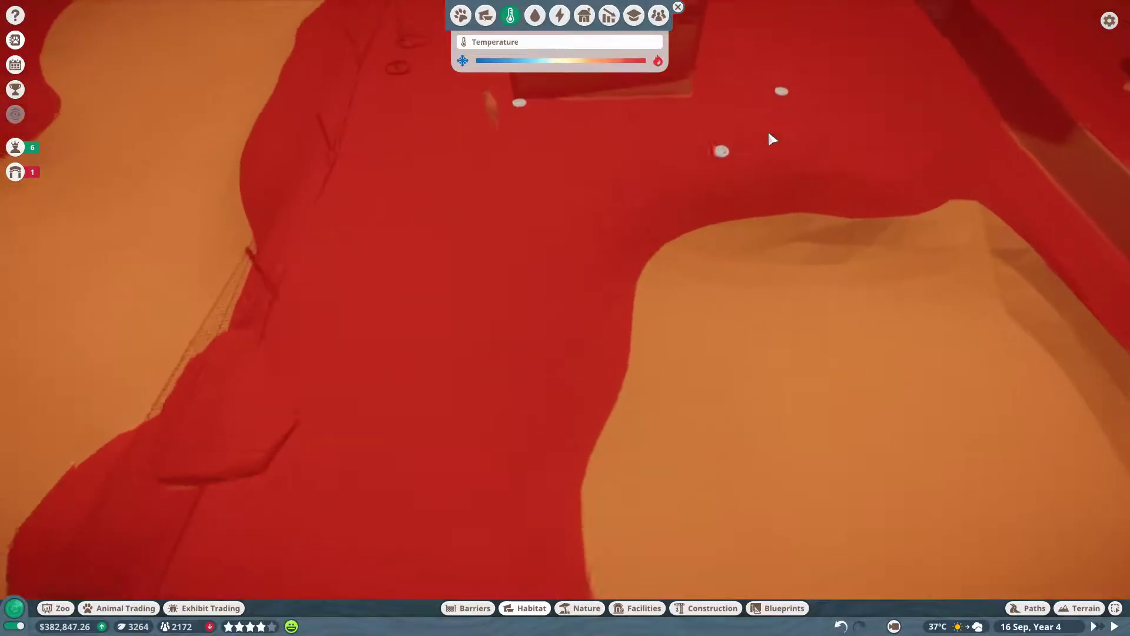
pyautogui.press('s')
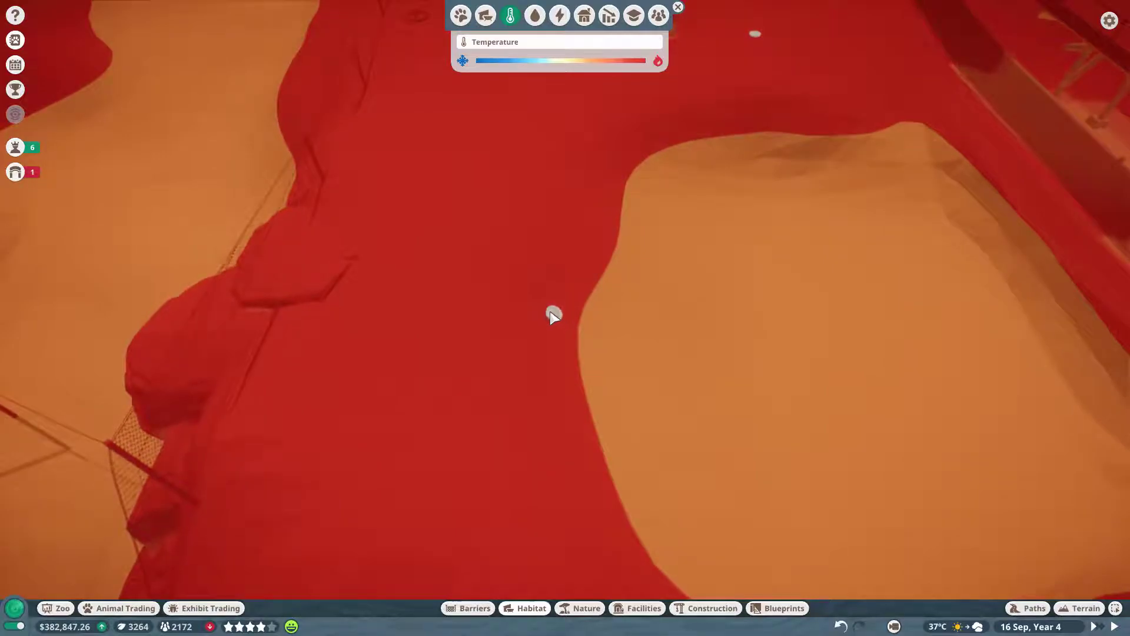
pyautogui.press('Escape')
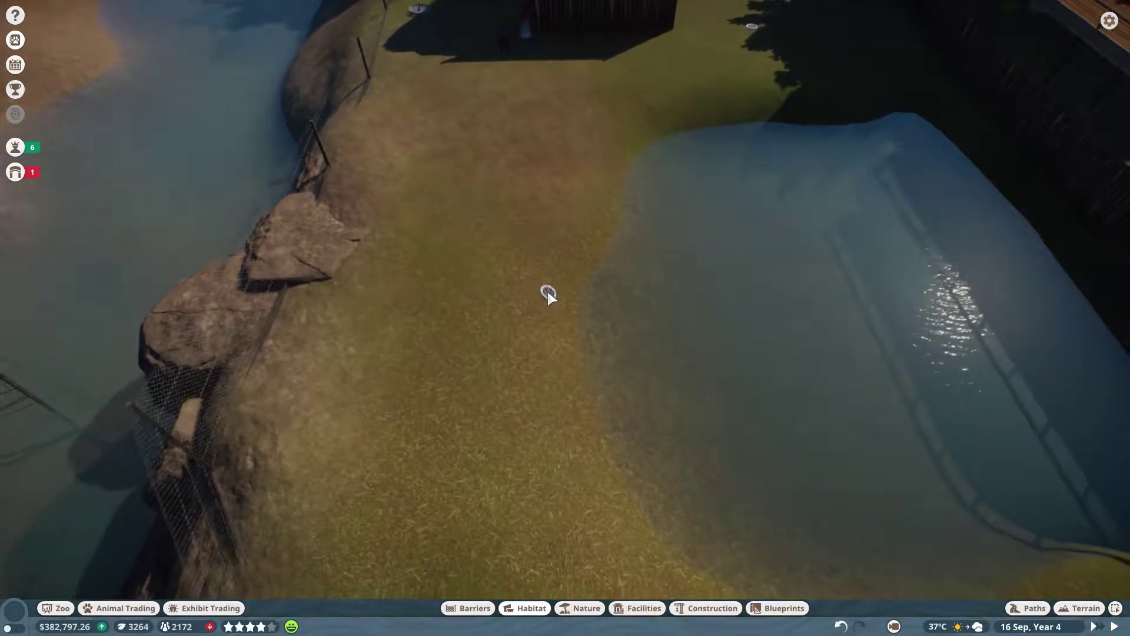
pyautogui.click(546, 292)
pyautogui.press('e')
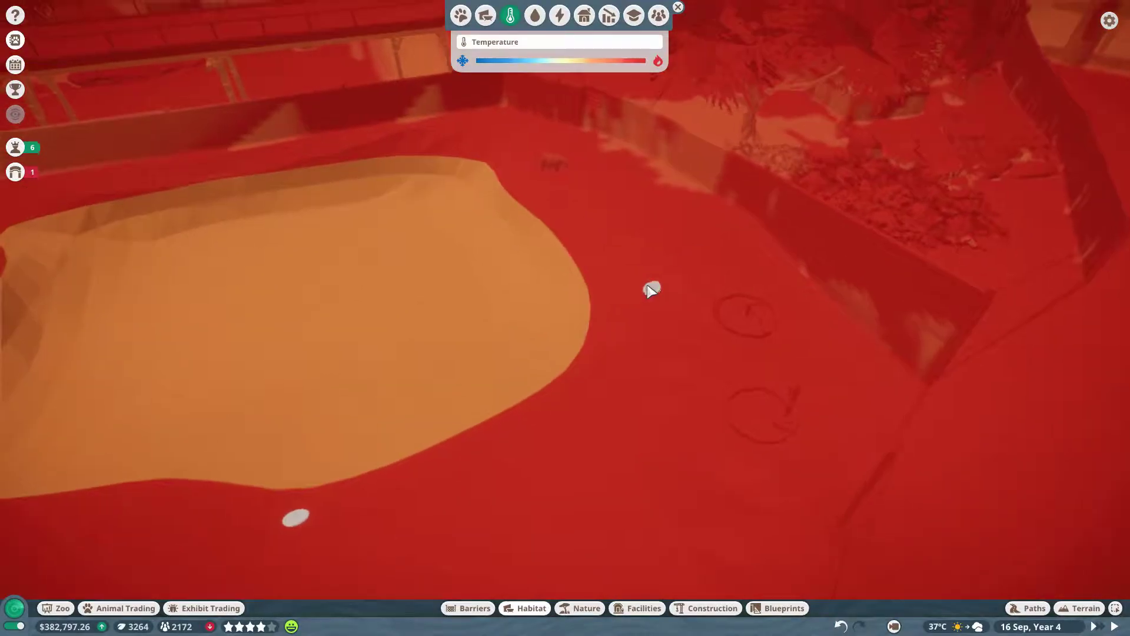
pyautogui.scroll(5, 631, 250)
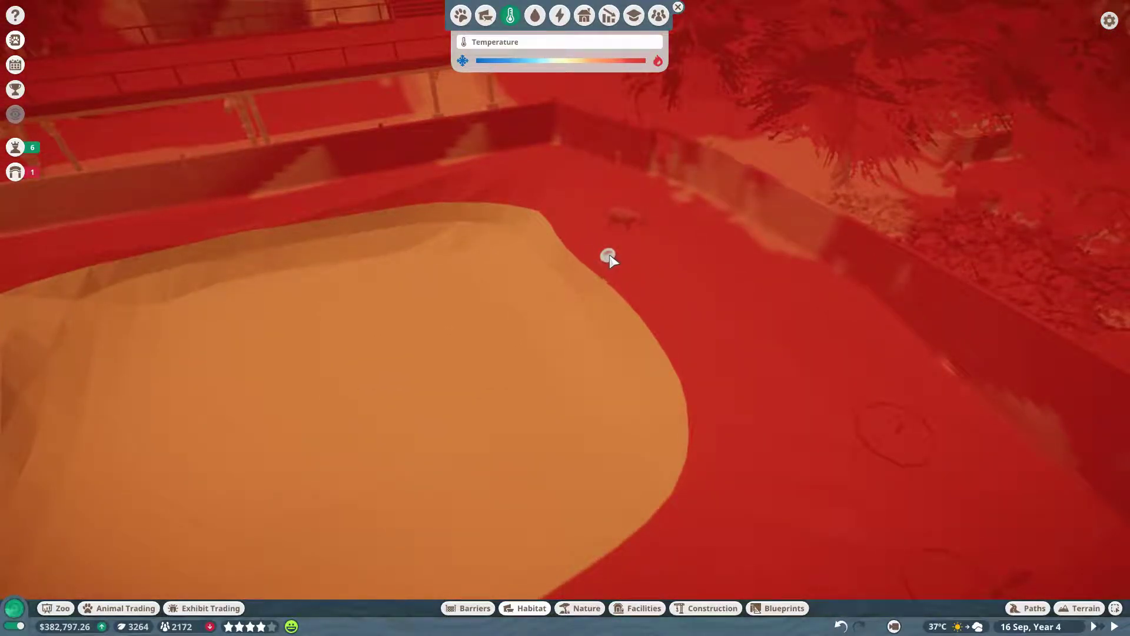
pyautogui.press('Escape')
pyautogui.scroll(-5, 627, 291)
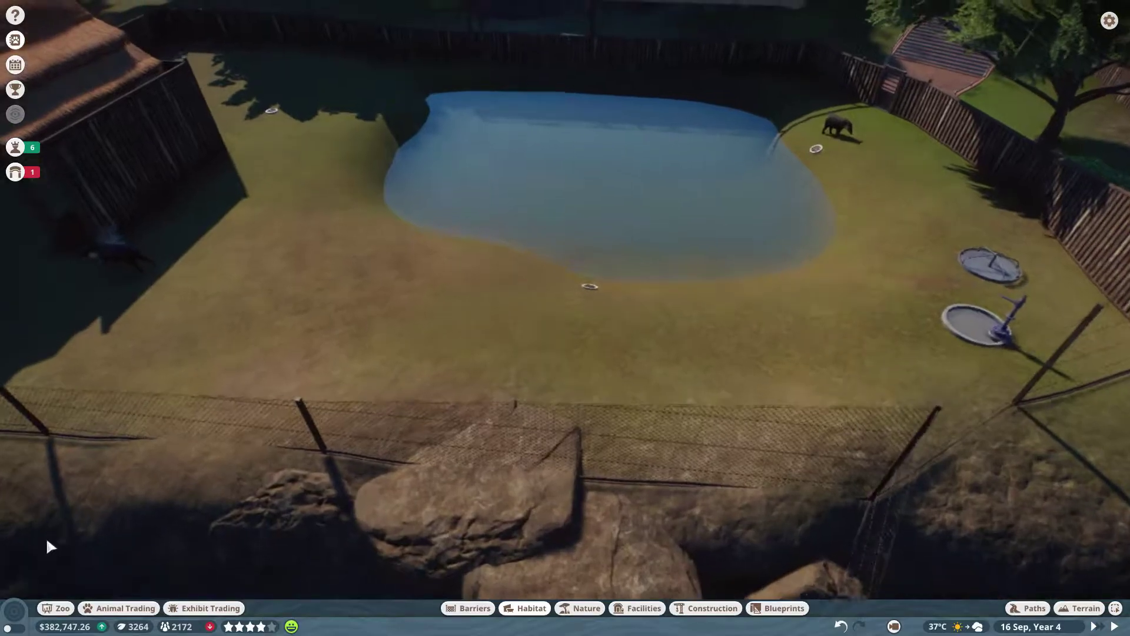
pyautogui.click(14, 610)
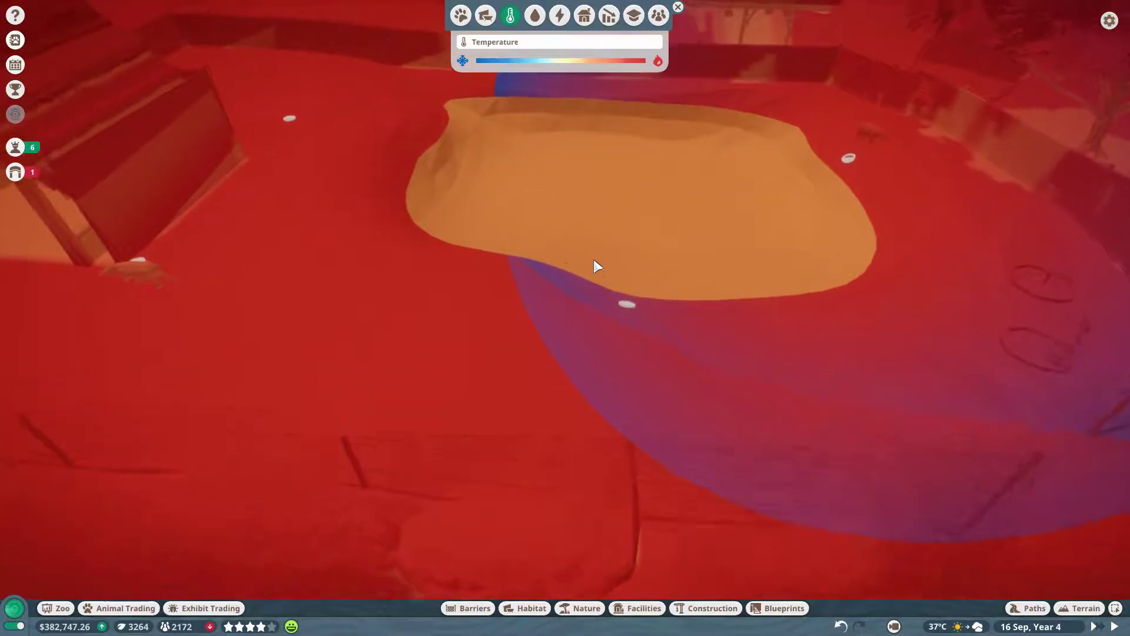
pyautogui.scroll(2, 619, 301)
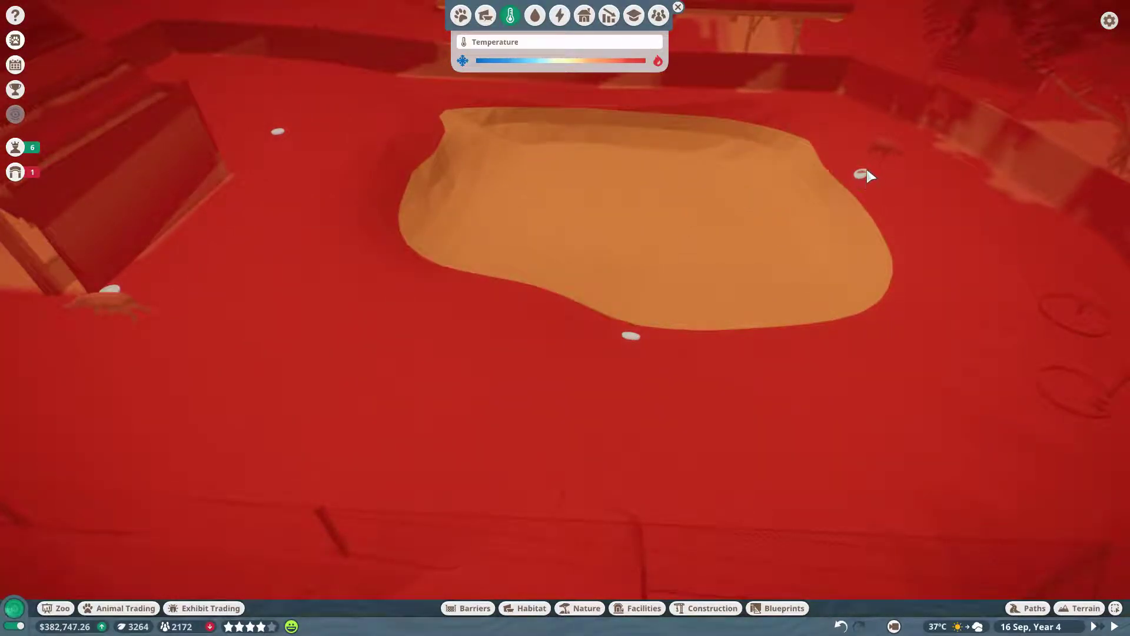
pyautogui.scroll(-3, 629, 387)
pyautogui.scroll(-3, 619, 353)
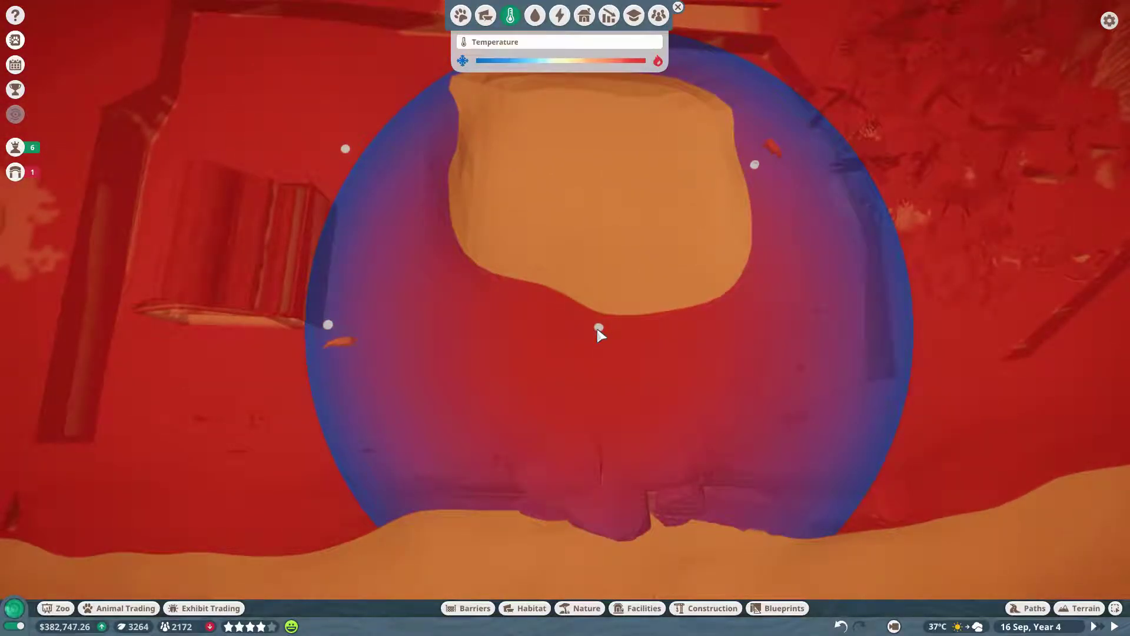
pyautogui.scroll(-3, 600, 333)
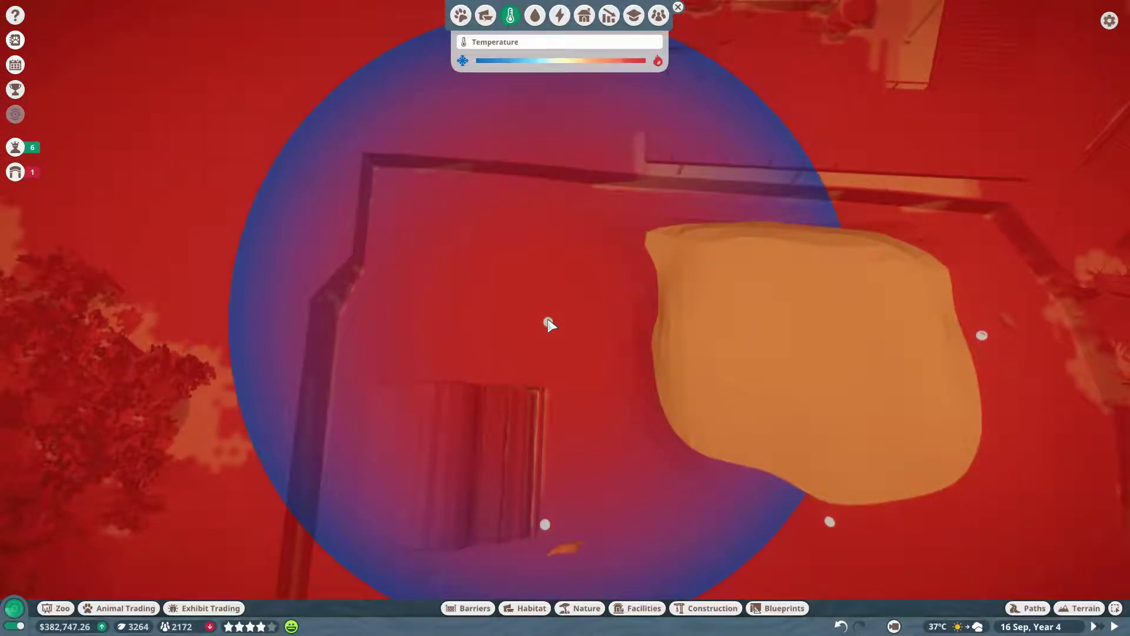
pyautogui.press('w')
pyautogui.press('d')
pyautogui.press('w')
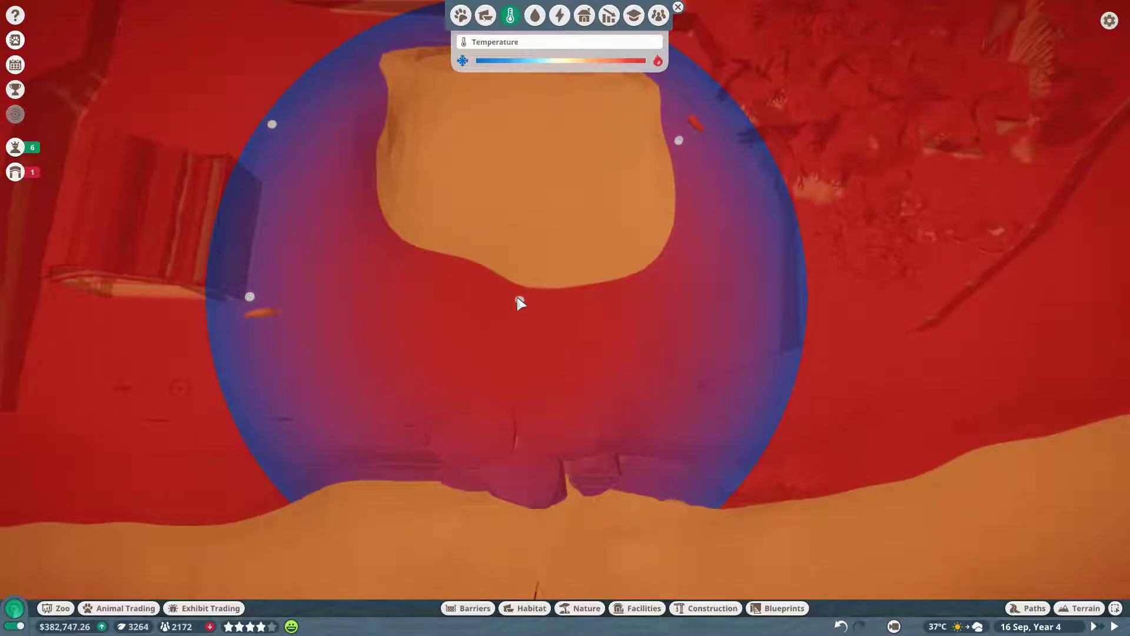
pyautogui.scroll(3, 526, 305)
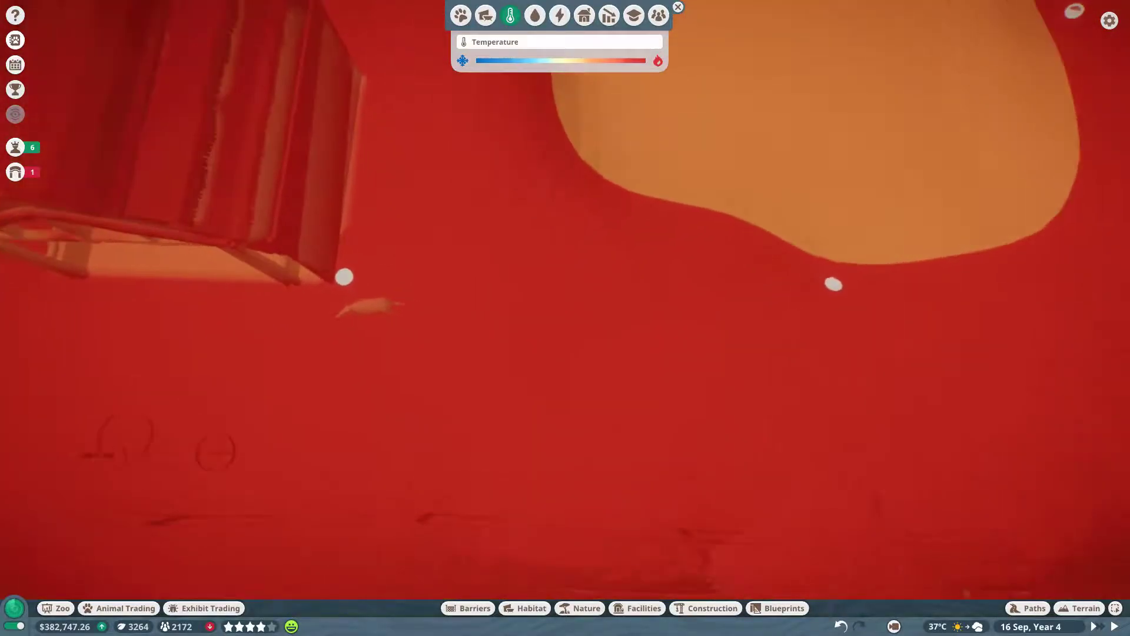
pyautogui.scroll(-3, 725, 95)
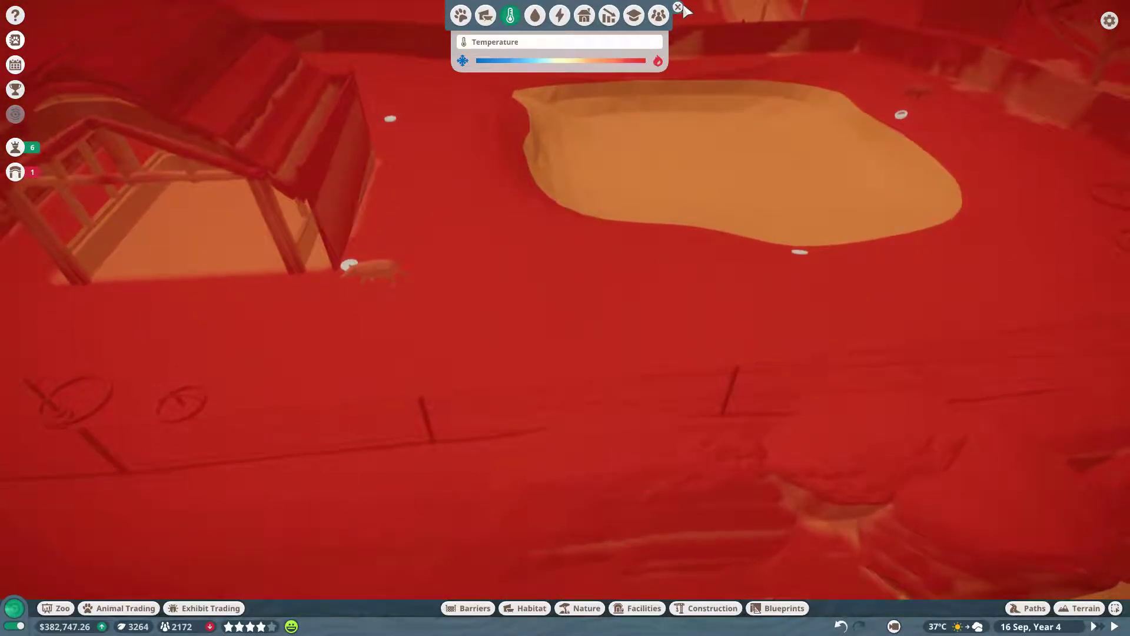
# Step: After checking a tapir's plant needs, move the umbrella thorn acacia beyond the fence
pyautogui.click(678, 7)
pyautogui.click(372, 276)
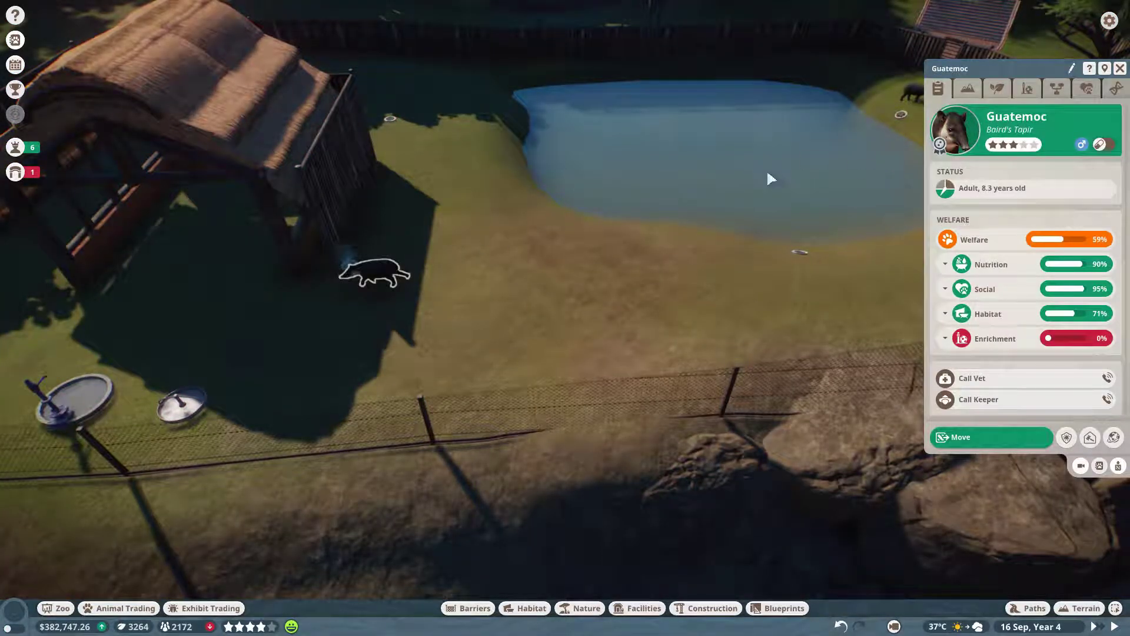
pyautogui.click(998, 90)
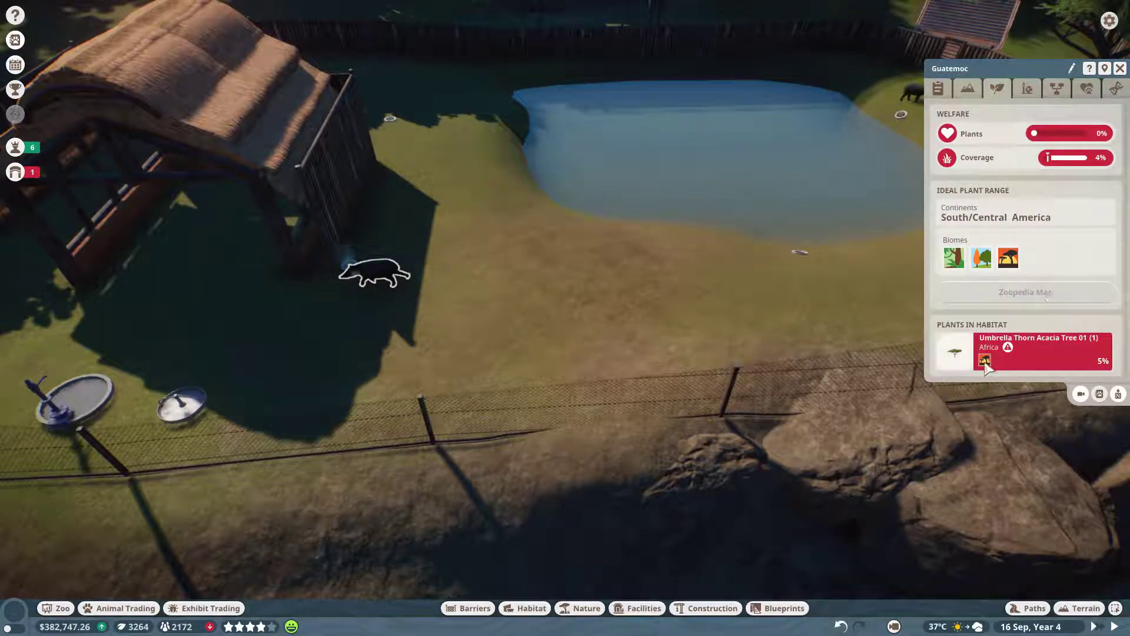
pyautogui.scroll(-3, 725, 273)
pyautogui.press('e')
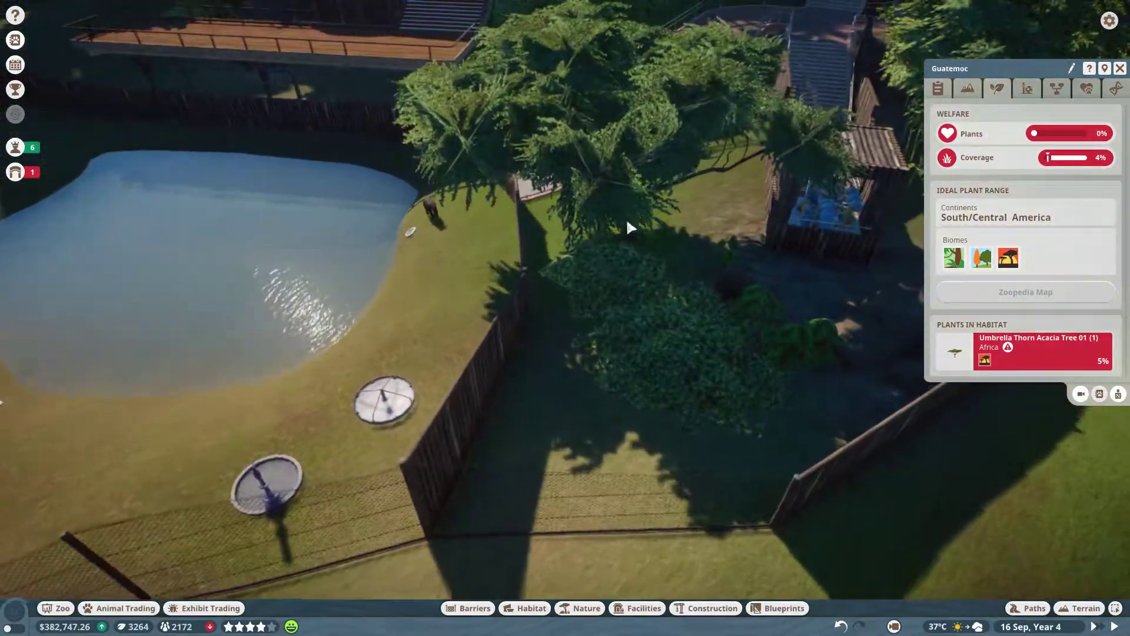
pyautogui.click(624, 219)
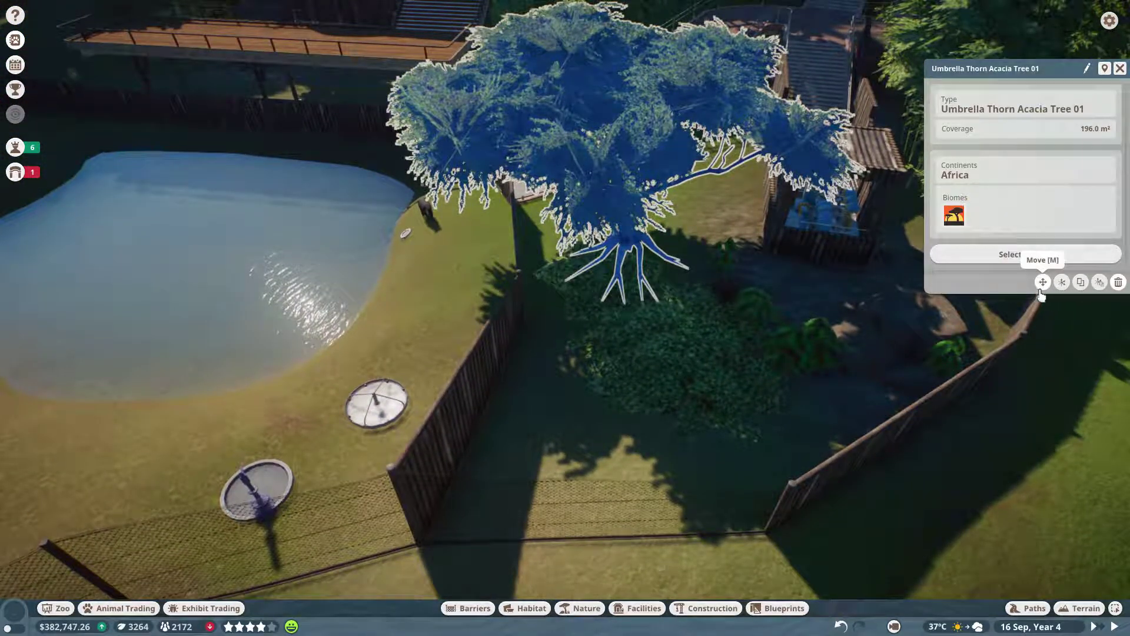
pyautogui.press('Delete')
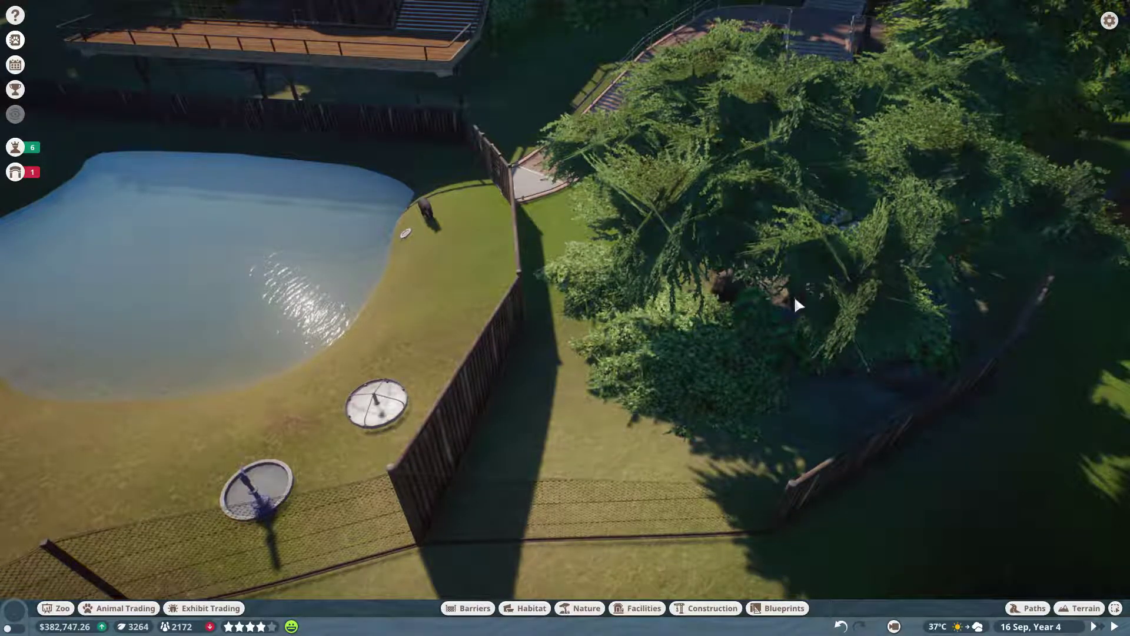
pyautogui.click(768, 276)
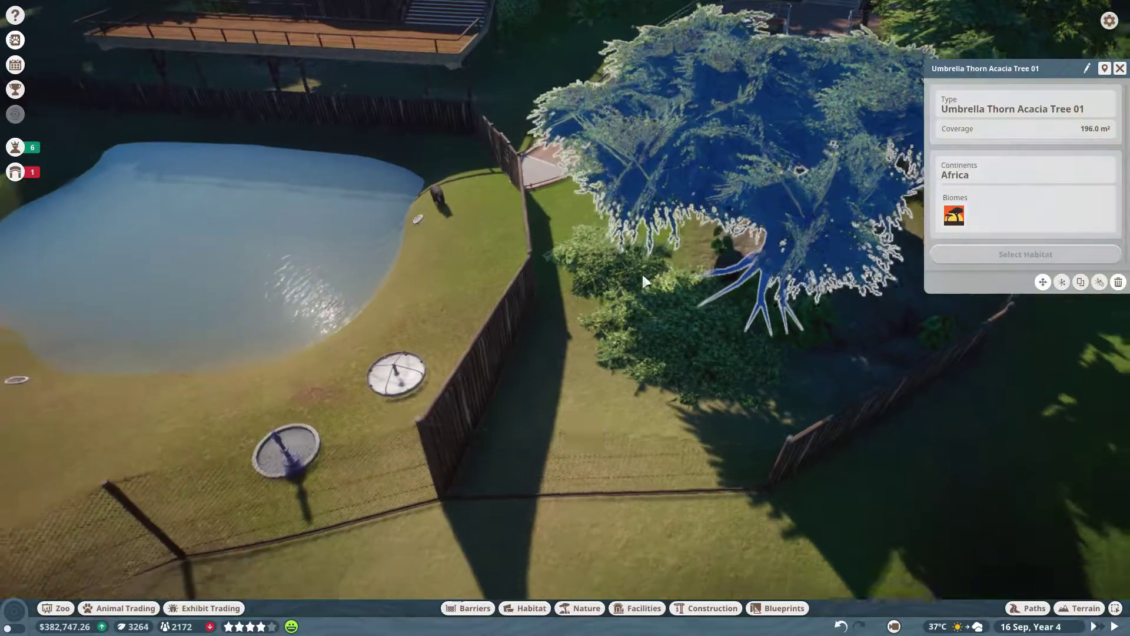
# Step: Reopen Nahuatl's details to show 0% plants and coverage with a South/Central America range
pyautogui.click(496, 200)
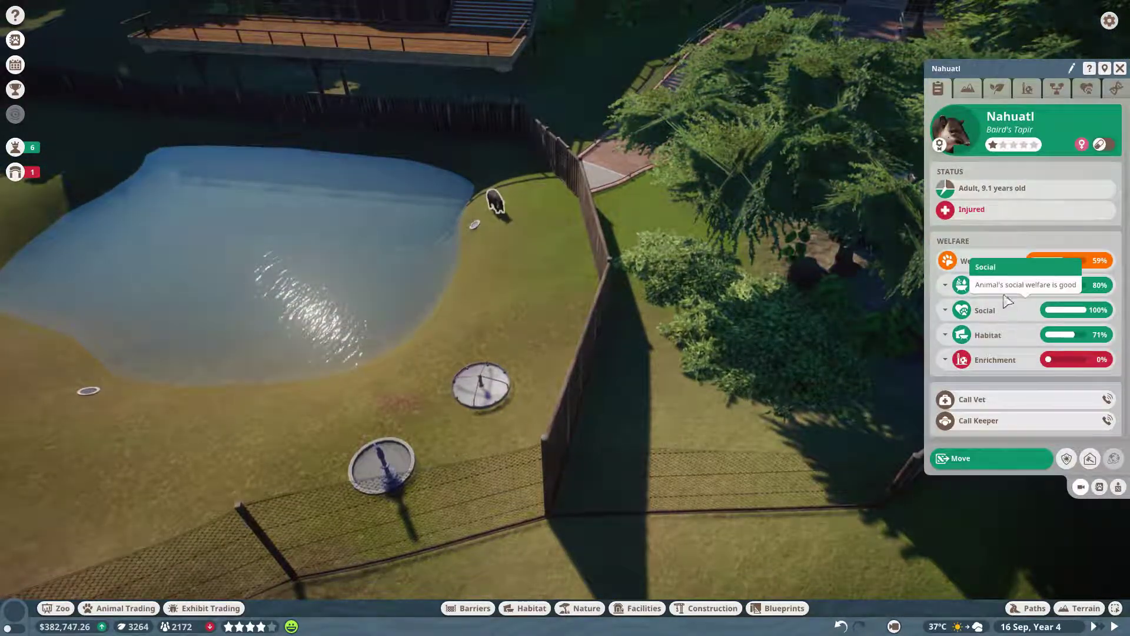
pyautogui.click(1002, 88)
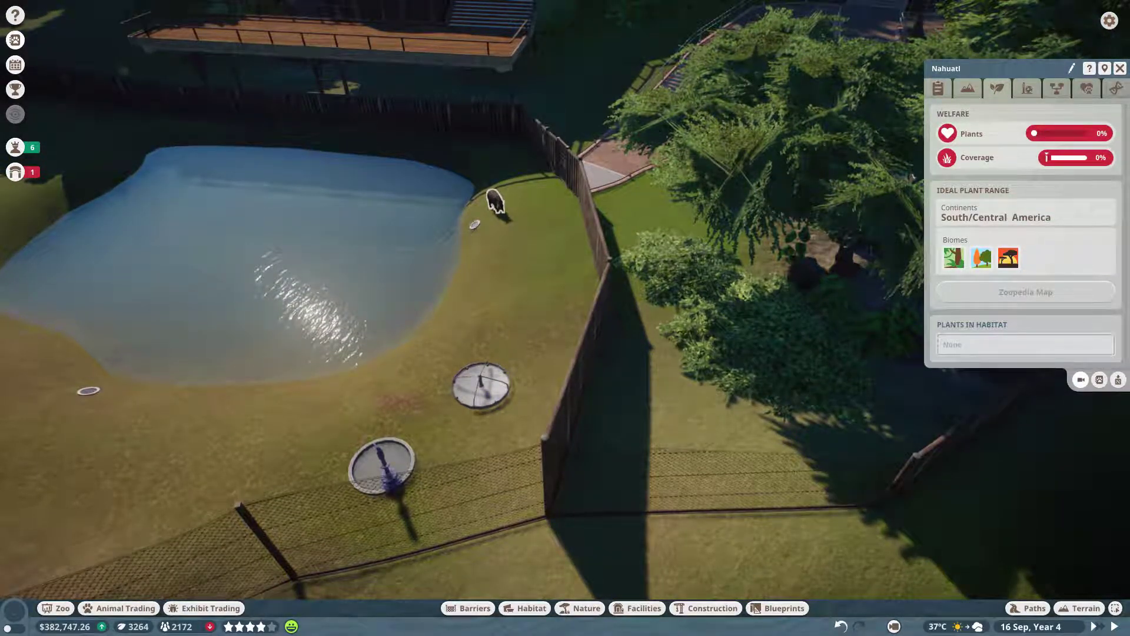
pyautogui.press('Escape')
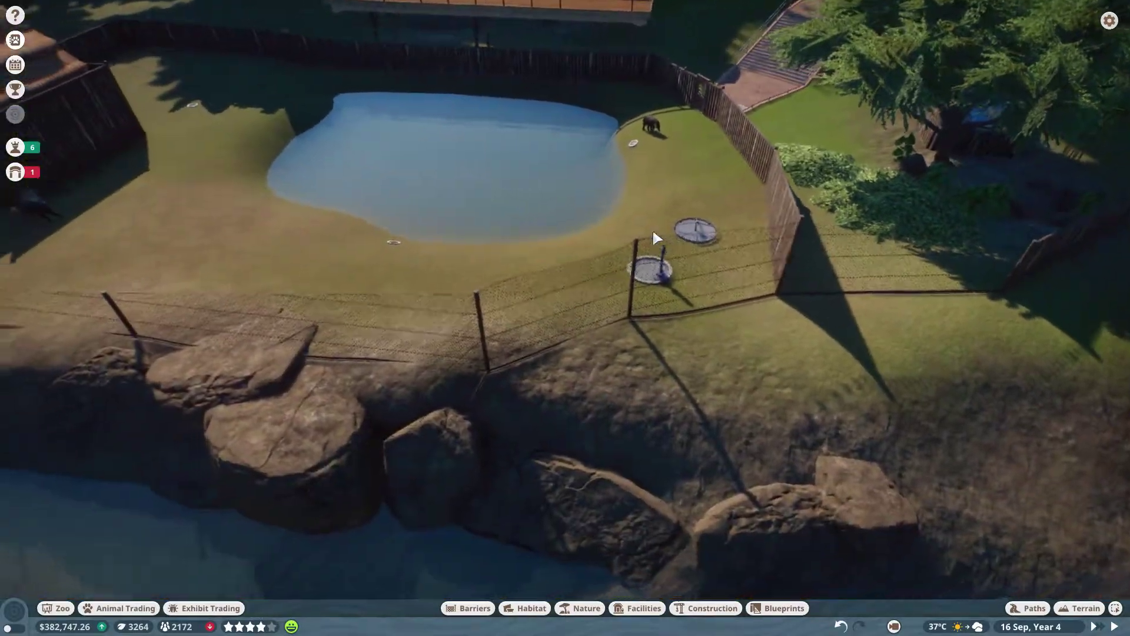
pyautogui.scroll(3, 654, 236)
pyautogui.click(806, 146)
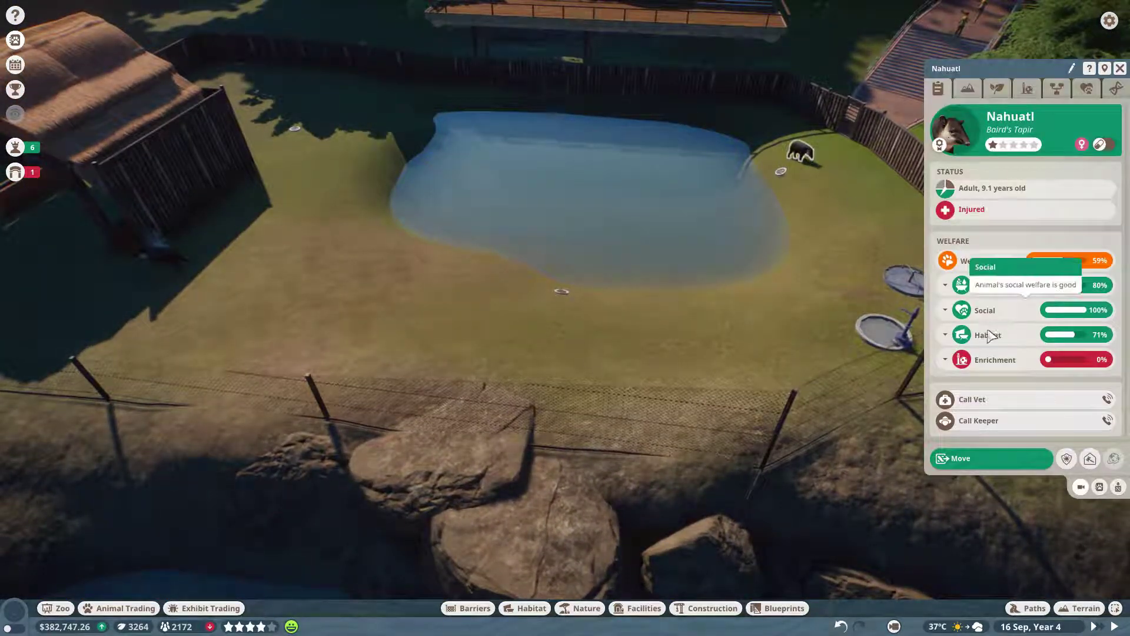
pyautogui.click(997, 90)
pyautogui.press('e')
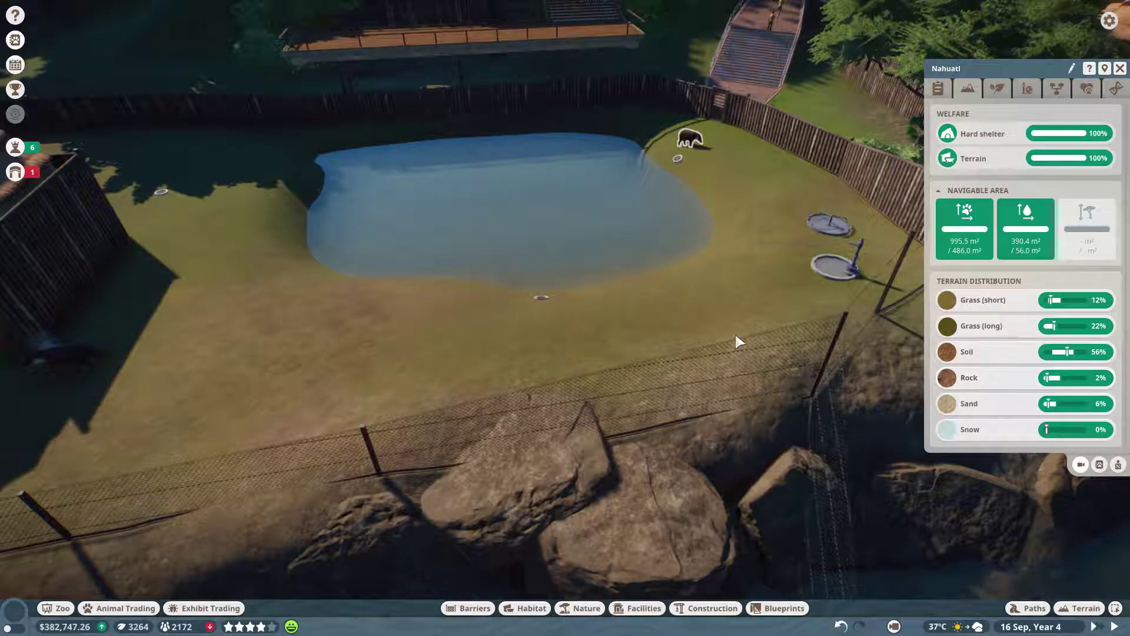
pyautogui.press('a')
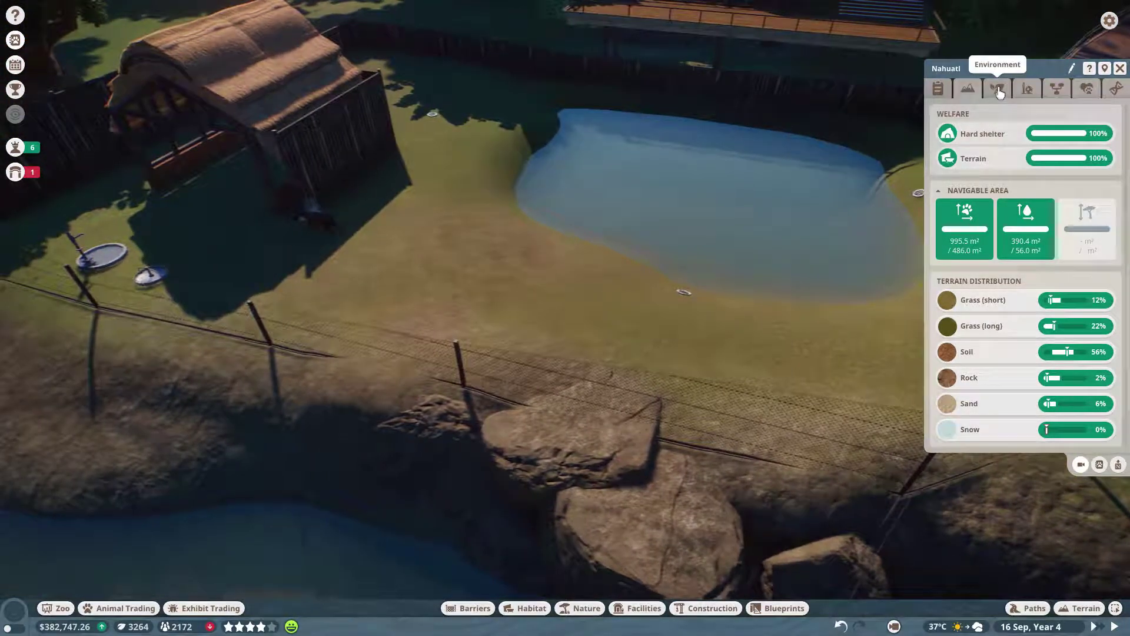
pyautogui.click(999, 91)
pyautogui.press('a')
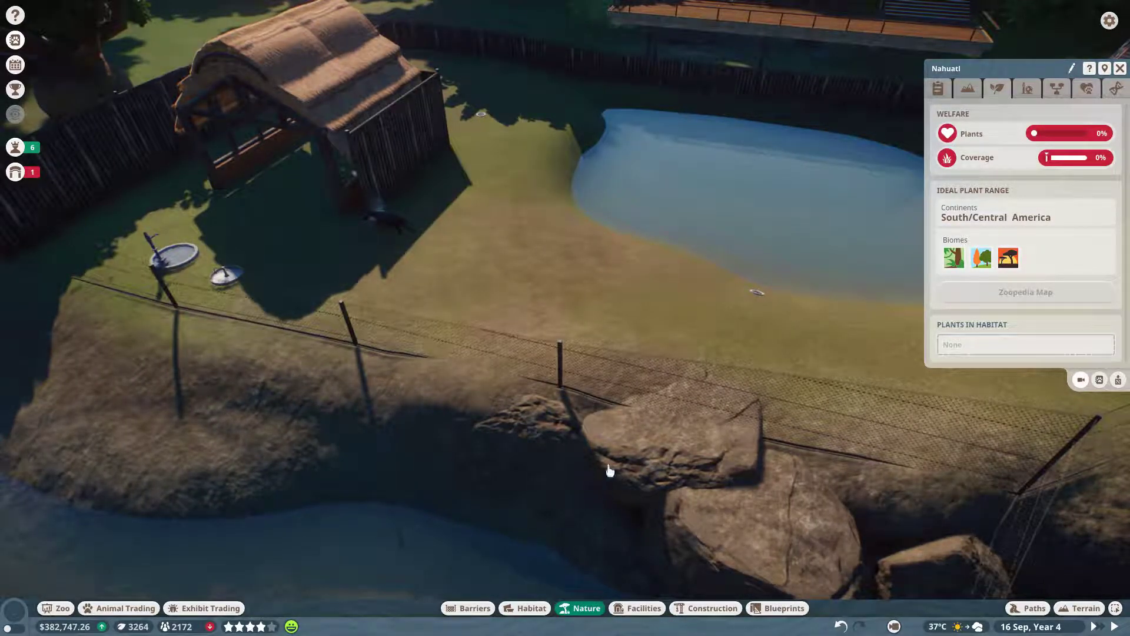
# Step: Filter the plant catalogue to South/Central America plus Tropical, Temperate and Grassland biomes
pyautogui.press('q')
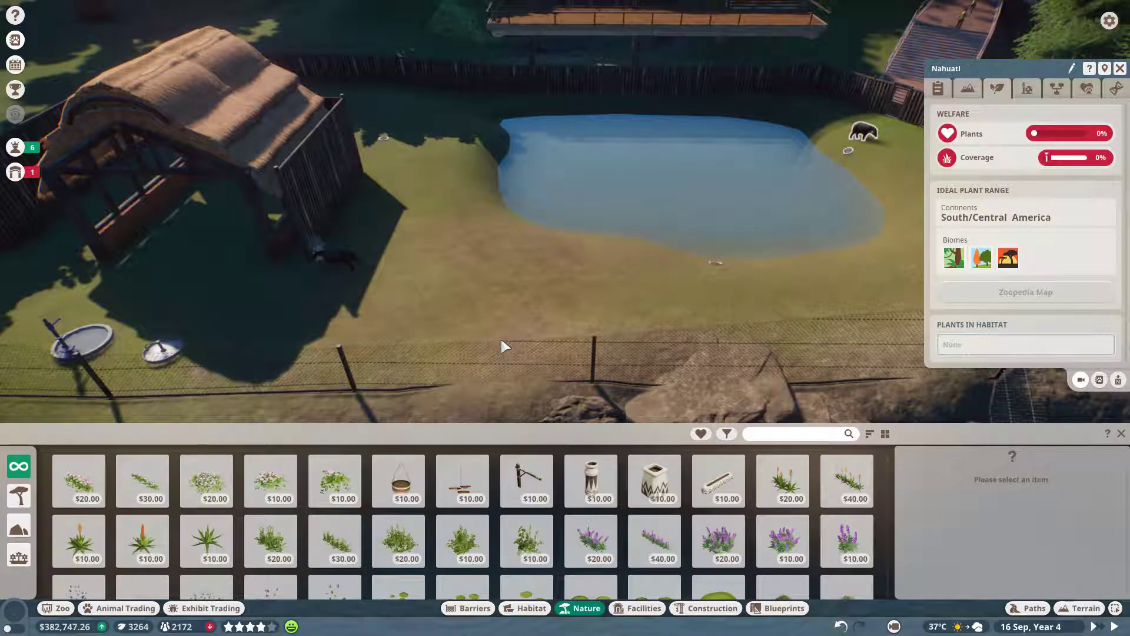
pyautogui.click(727, 434)
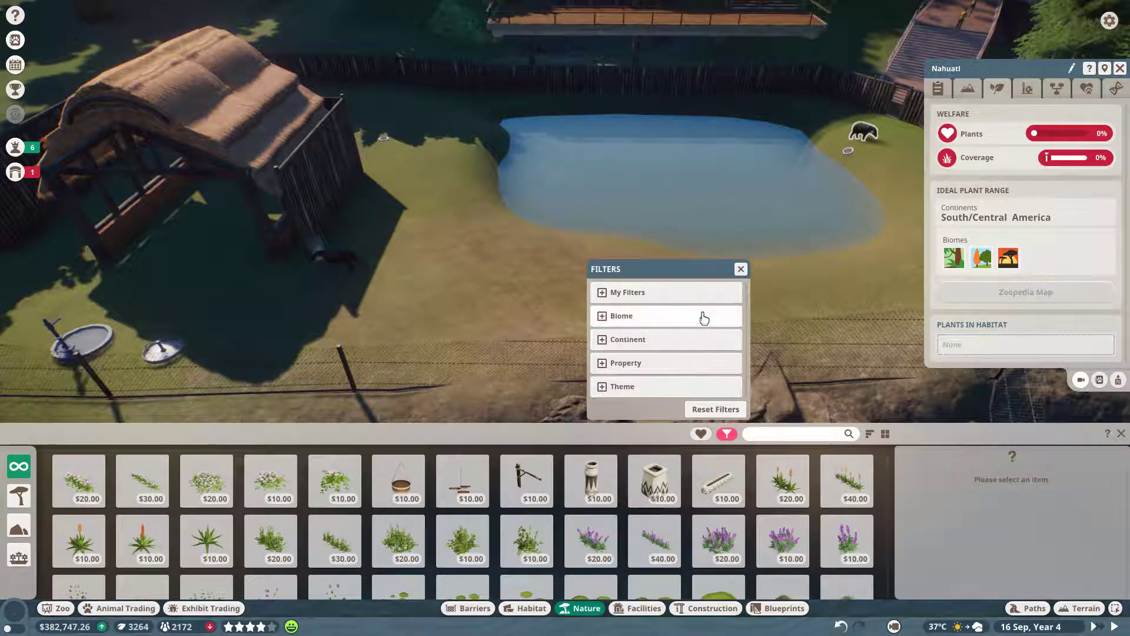
pyautogui.click(614, 341)
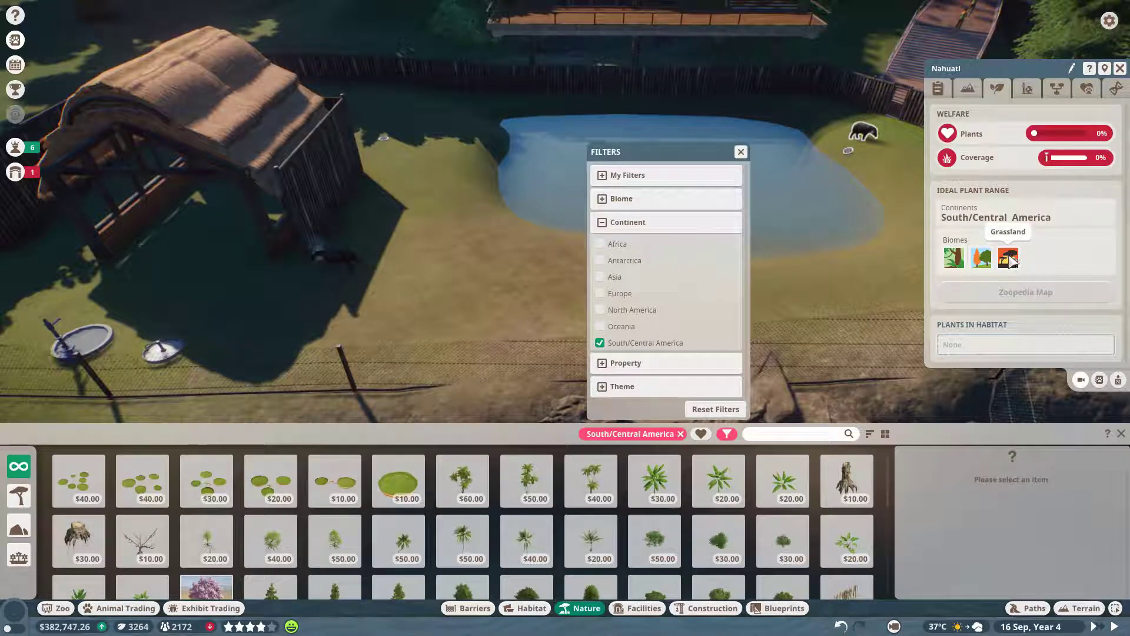
pyautogui.click(653, 231)
pyautogui.click(650, 318)
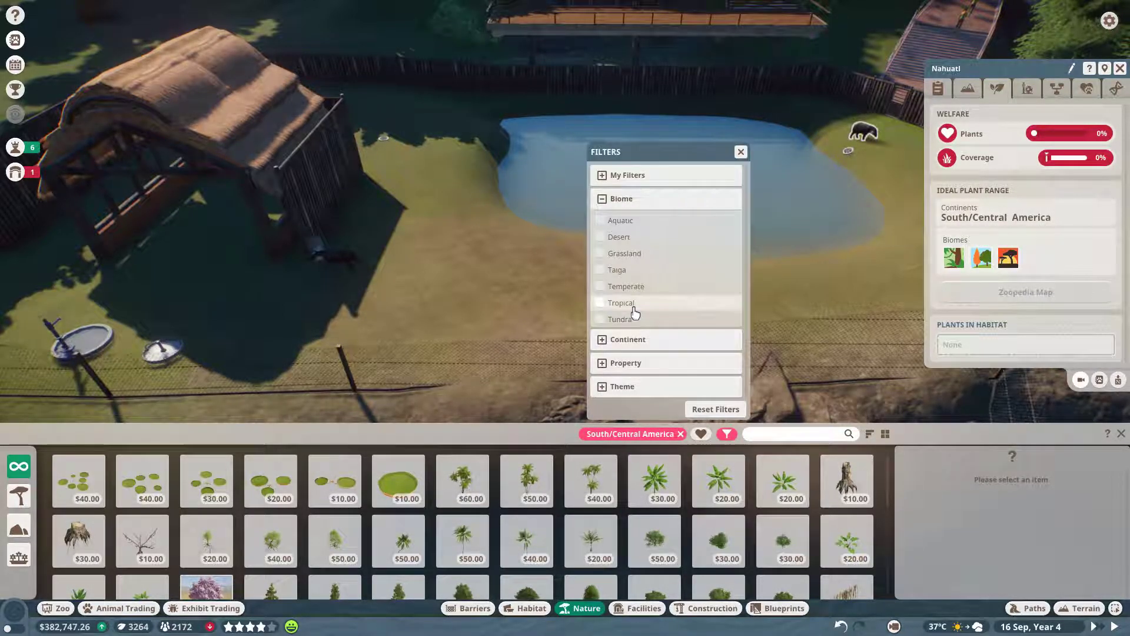
pyautogui.click(629, 305)
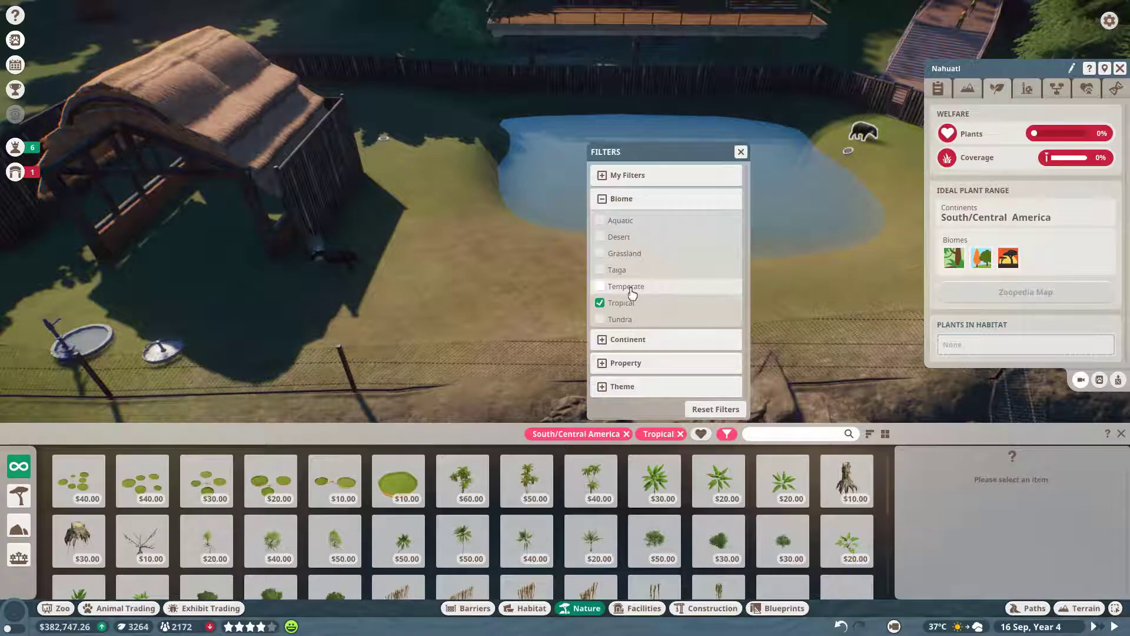
pyautogui.click(629, 289)
pyautogui.click(631, 255)
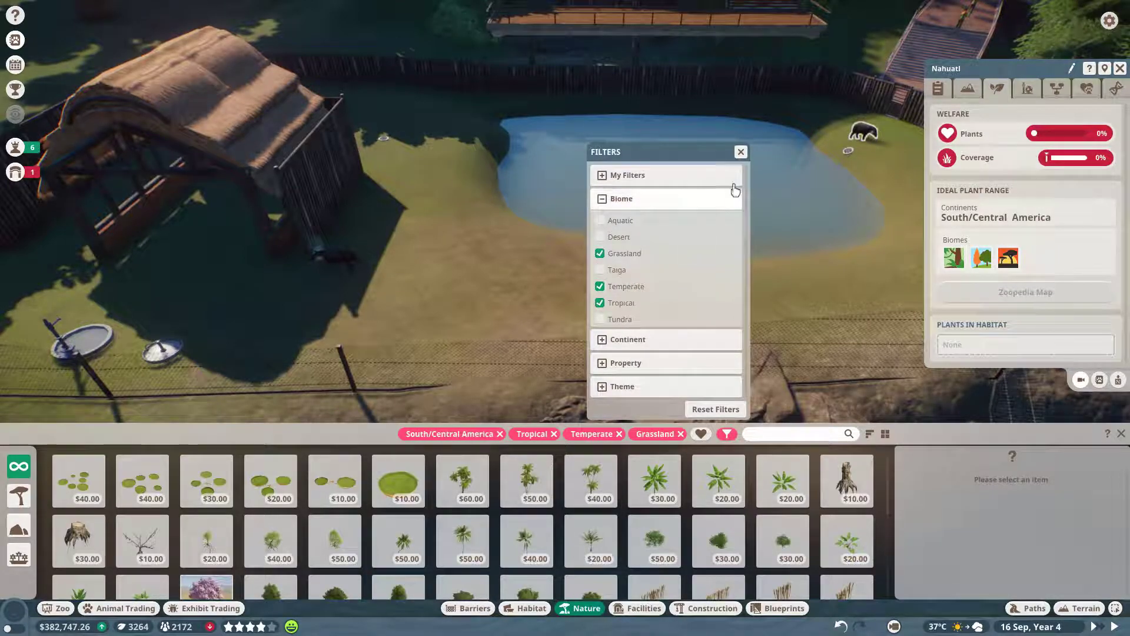
pyautogui.click(741, 153)
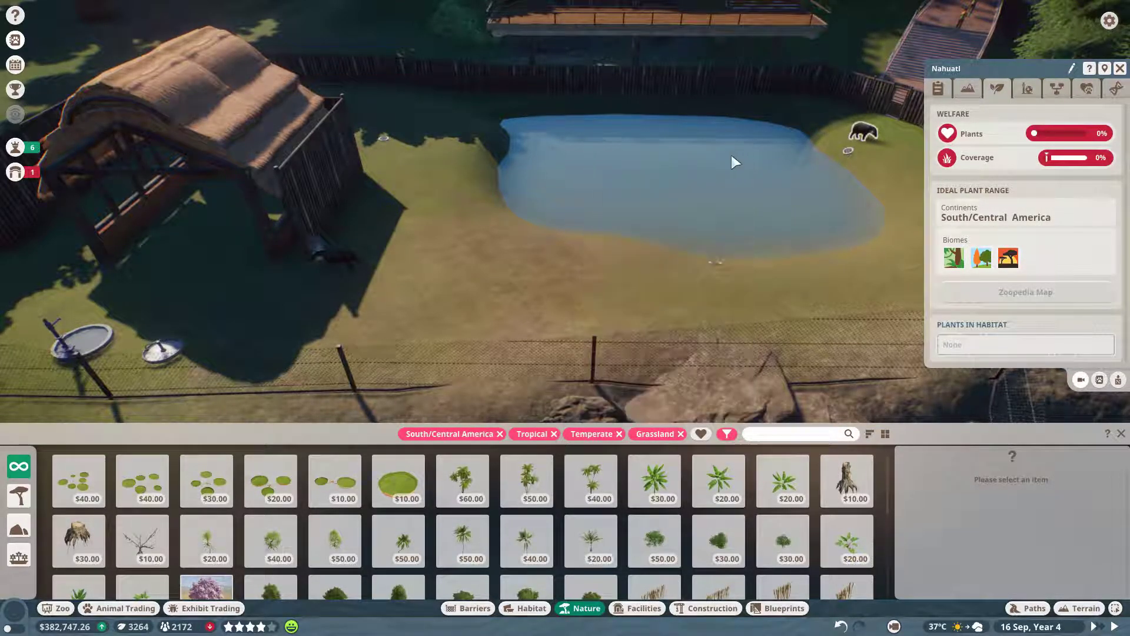
pyautogui.scroll(-1, 401, 522)
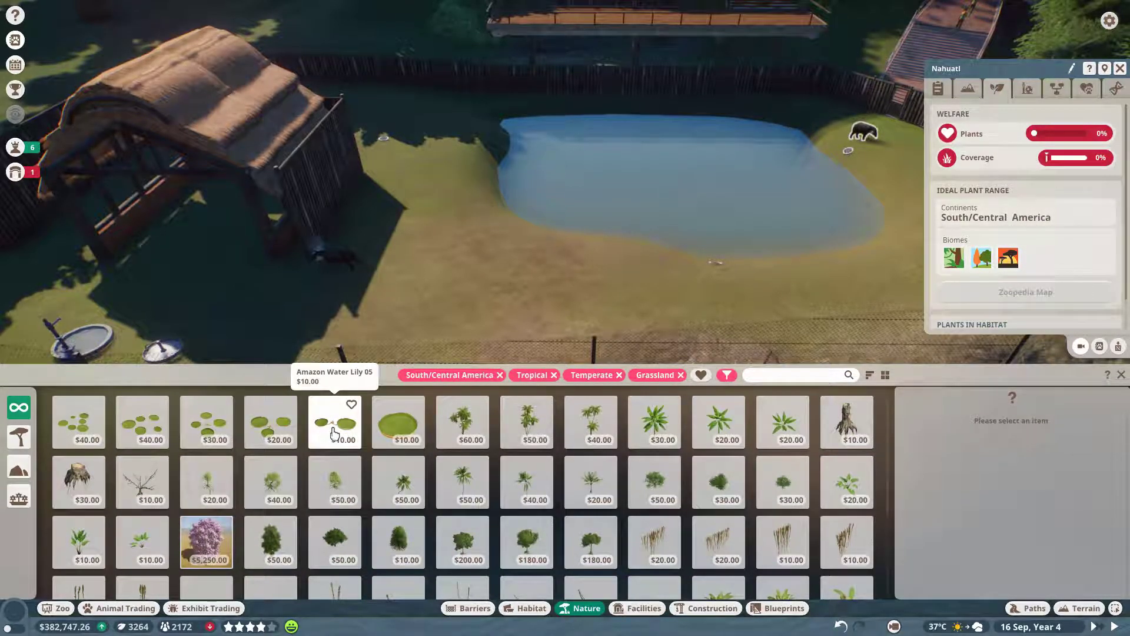
# Step: Float Amazon Water Lily 05, a large single pad and a multi-pad cluster on the pond
pyautogui.click(334, 432)
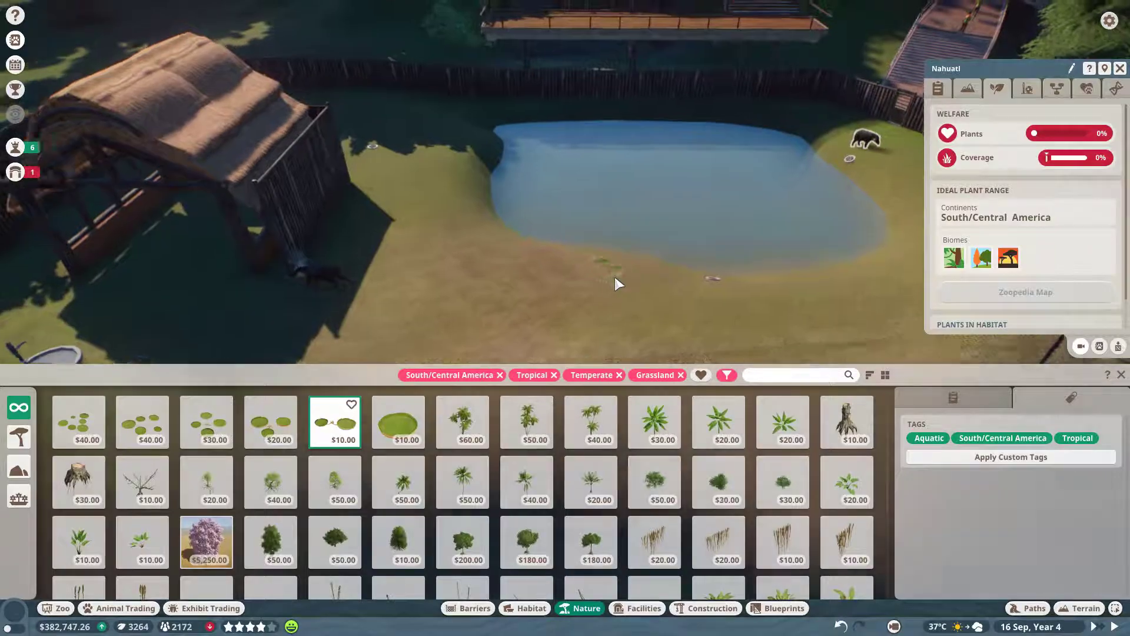
pyautogui.scroll(3, 611, 292)
pyautogui.scroll(5, 566, 331)
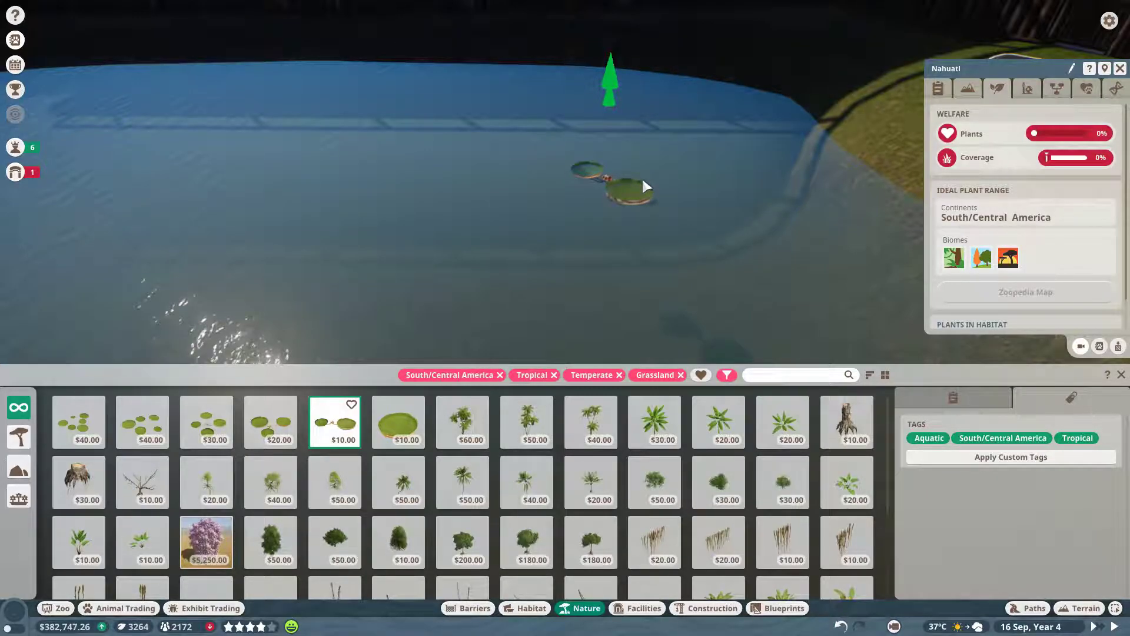
pyautogui.click(641, 185)
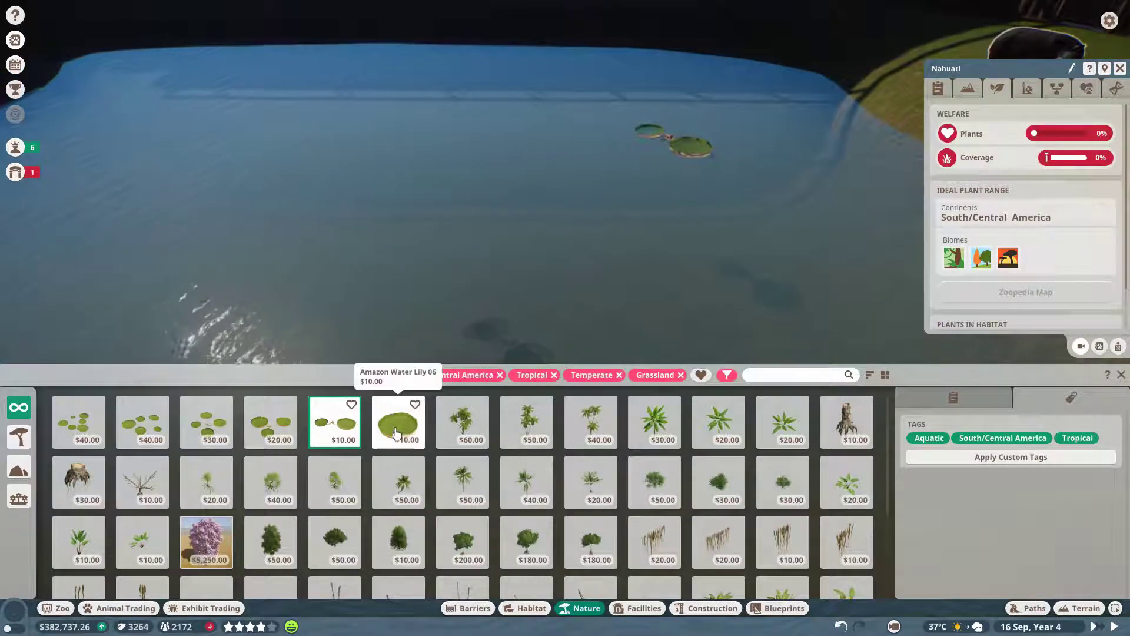
pyautogui.click(398, 422)
pyautogui.press('w')
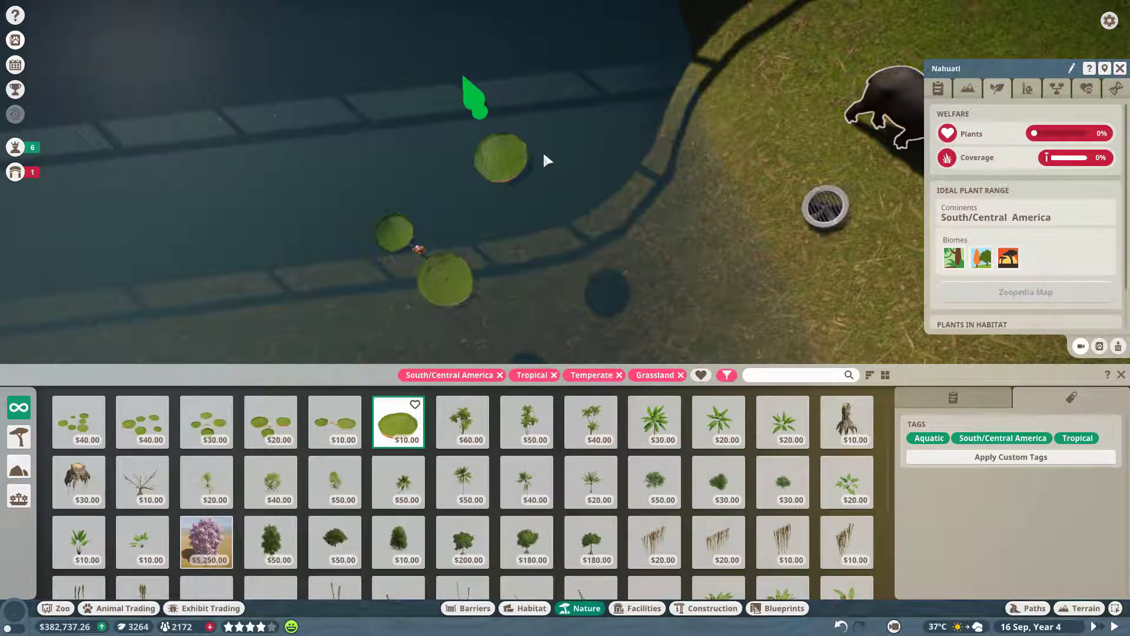
pyautogui.click(540, 153)
pyautogui.press('a')
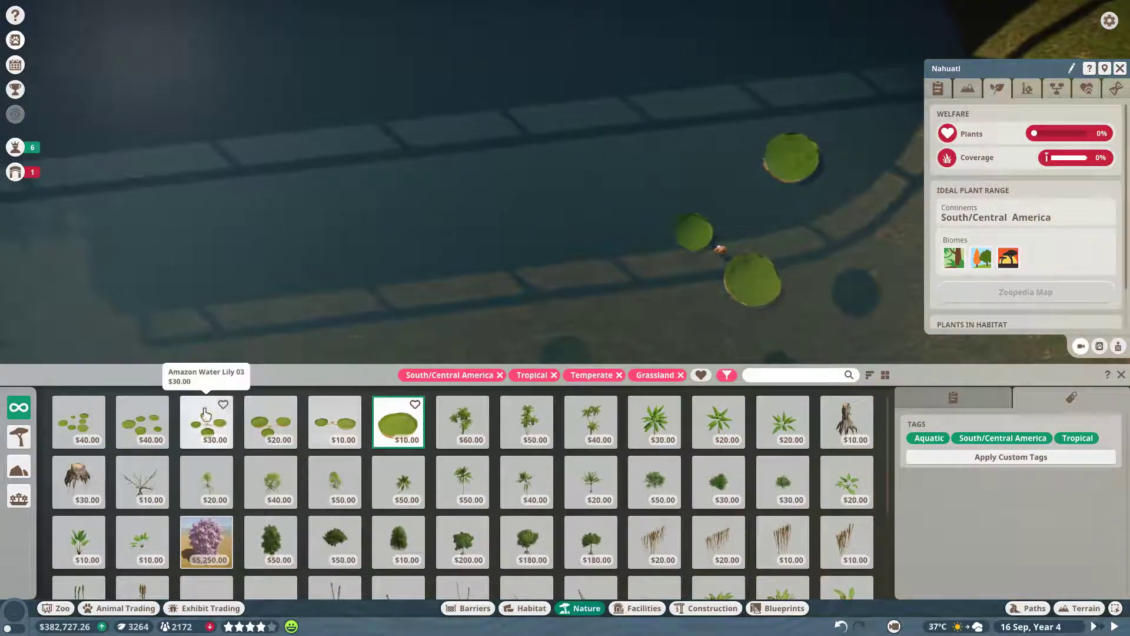
pyautogui.click(142, 422)
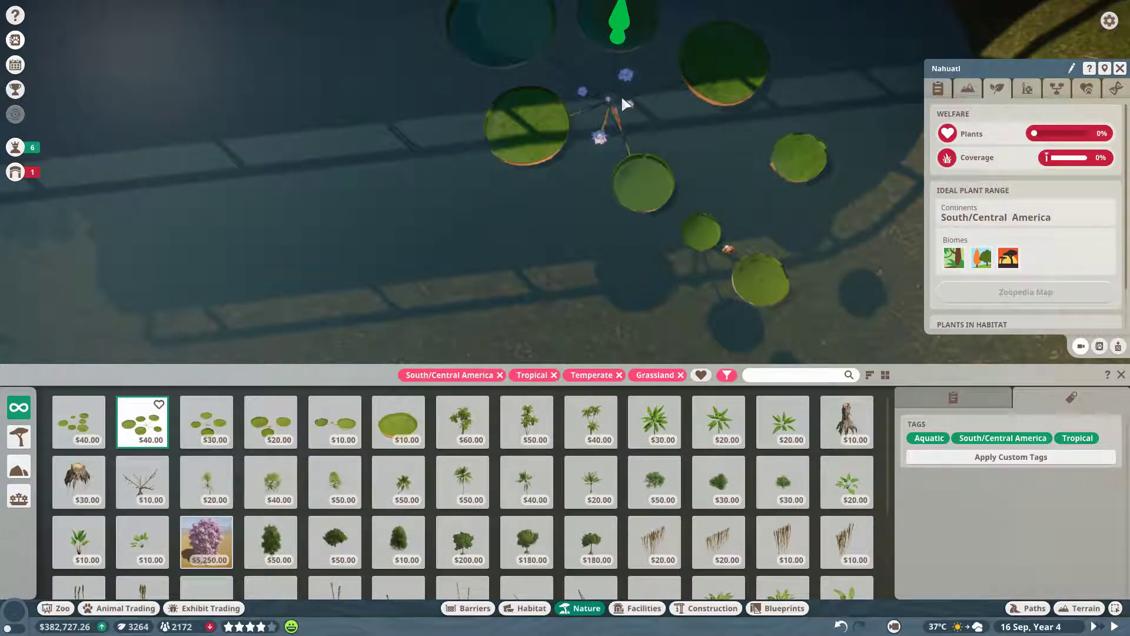
pyautogui.click(621, 100)
pyautogui.scroll(-3, 621, 99)
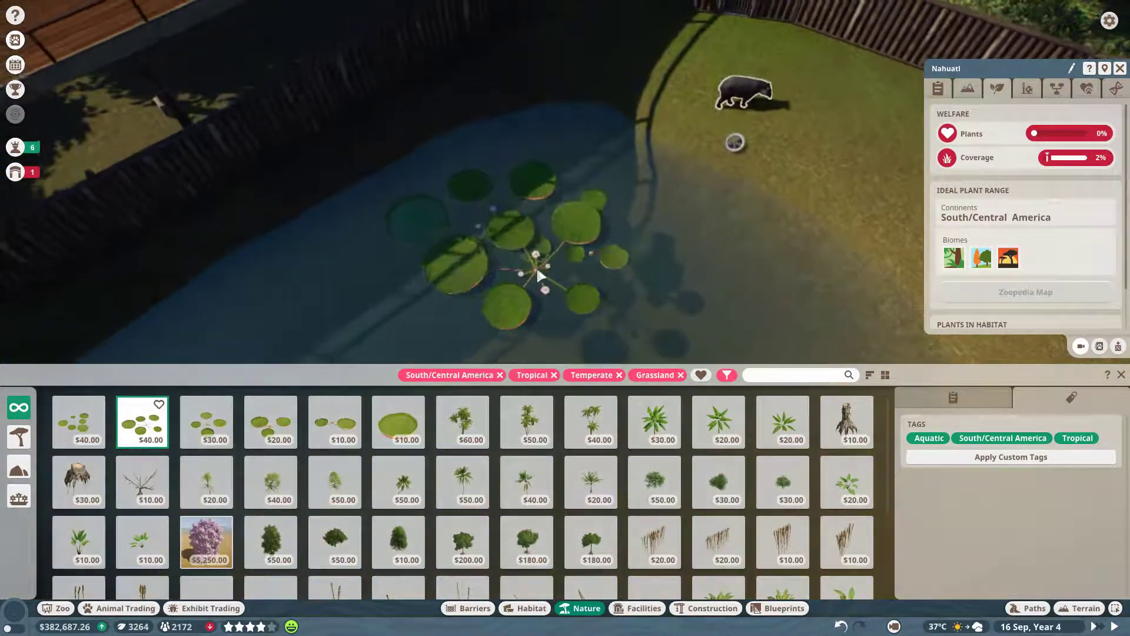
pyautogui.scroll(3, 530, 277)
# Step: Add another large lily pad beside the cluster, then select a pad for advanced move
pyautogui.click(399, 423)
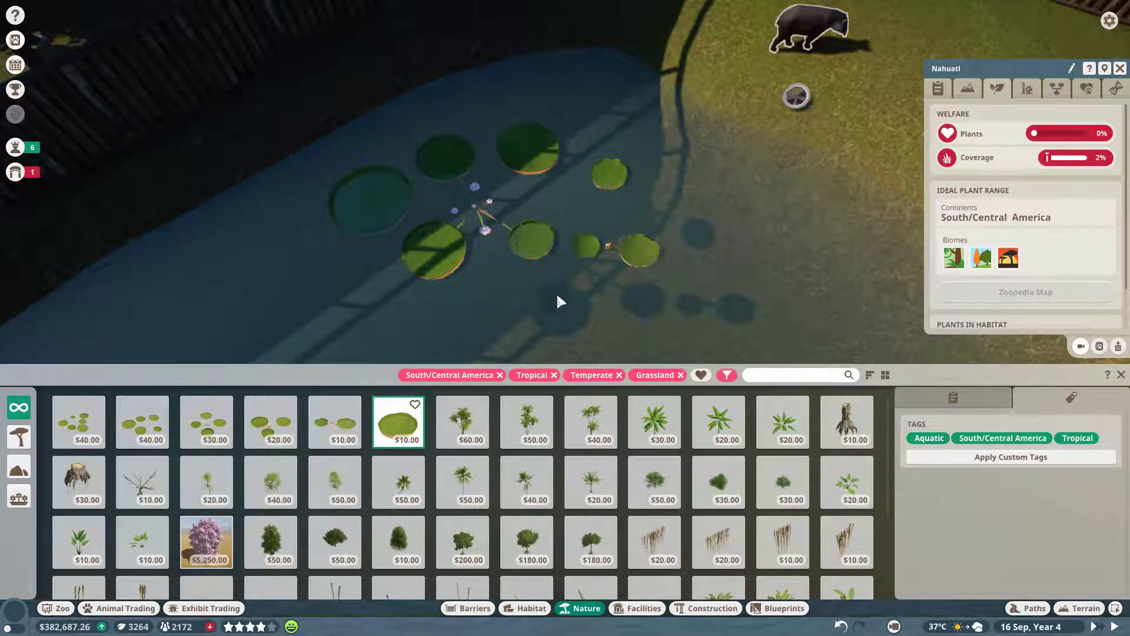
pyautogui.click(565, 231)
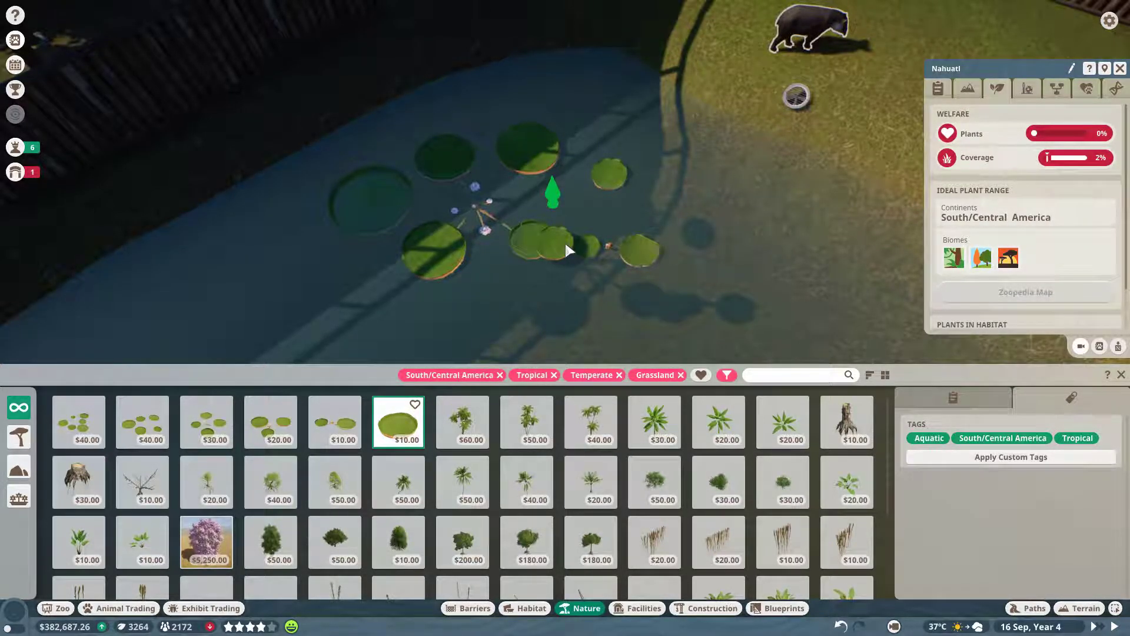
pyautogui.rightClick(541, 232)
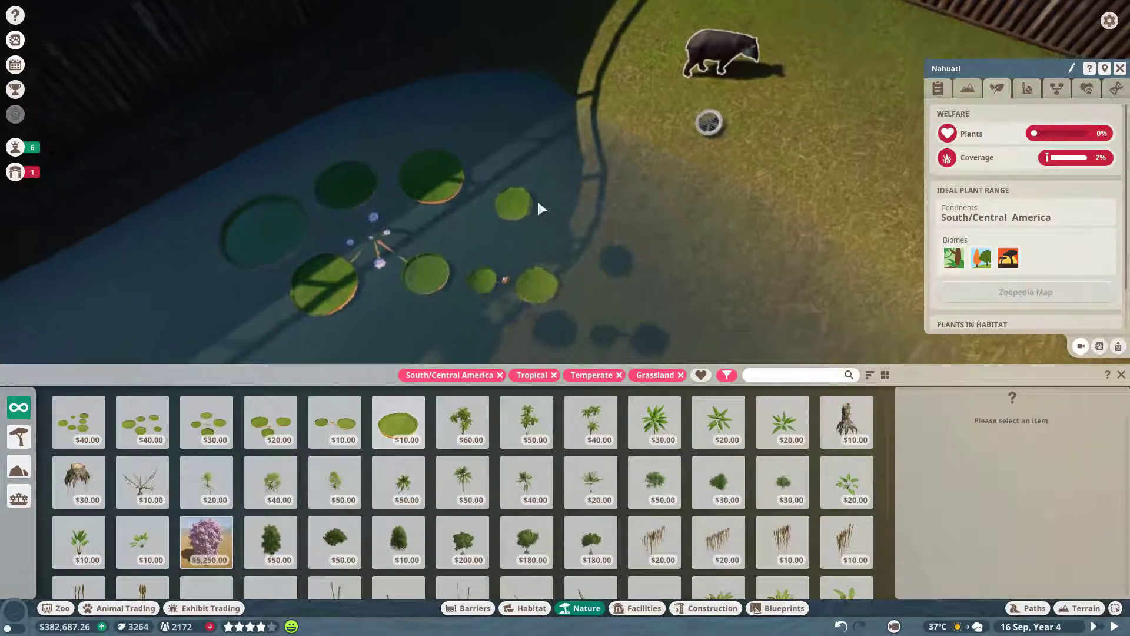
pyautogui.click(531, 192)
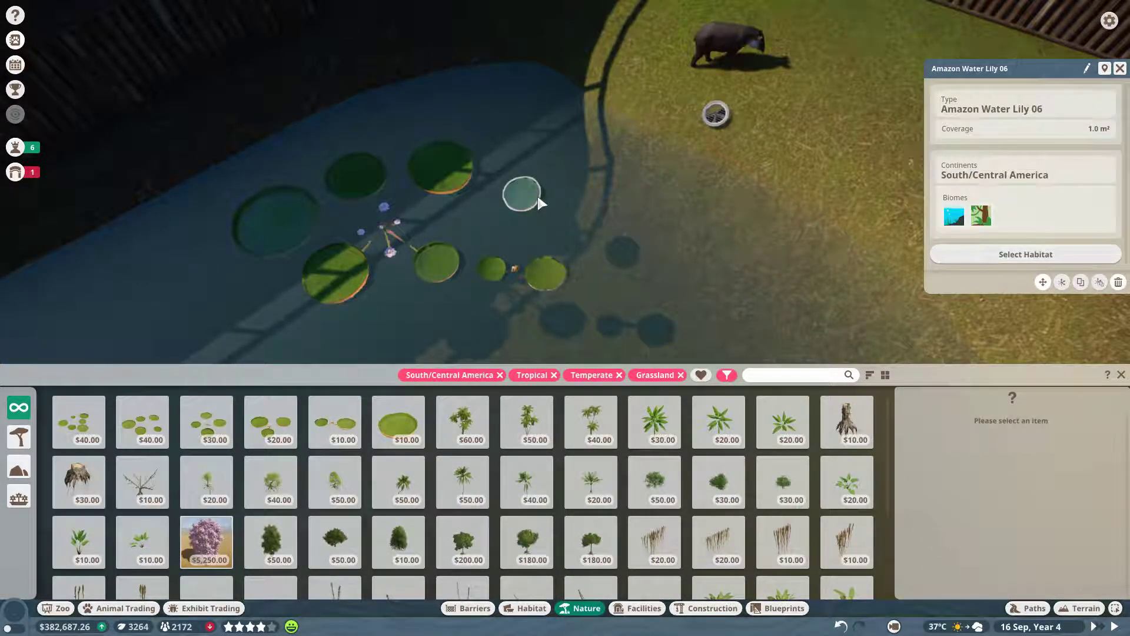
pyautogui.press('d')
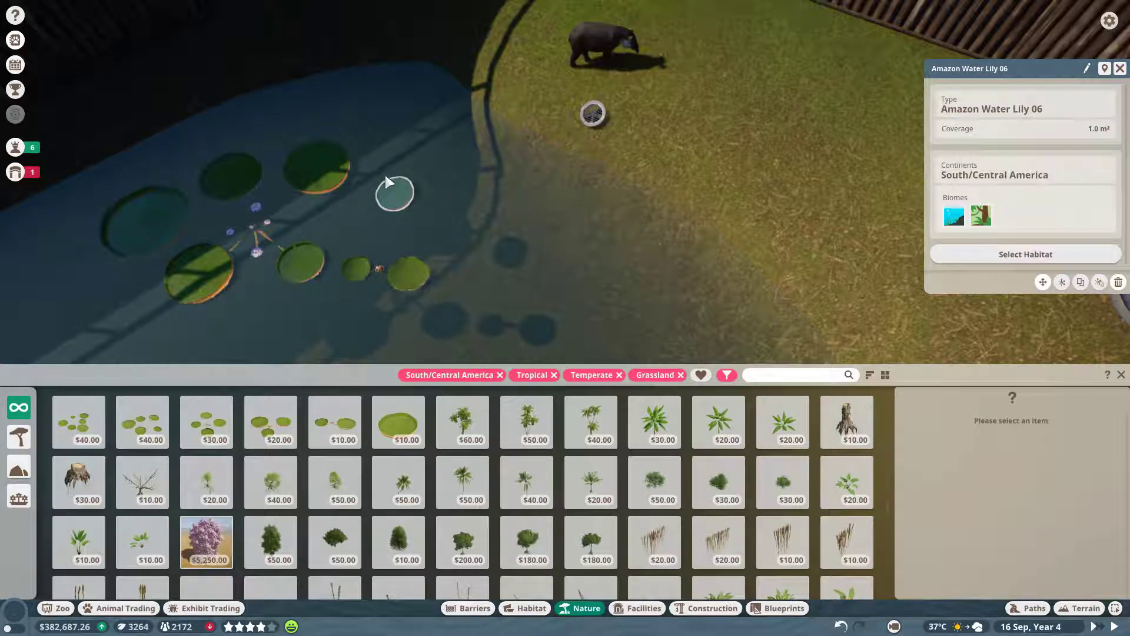
pyautogui.click(1098, 283)
pyautogui.press('w')
pyautogui.press('a')
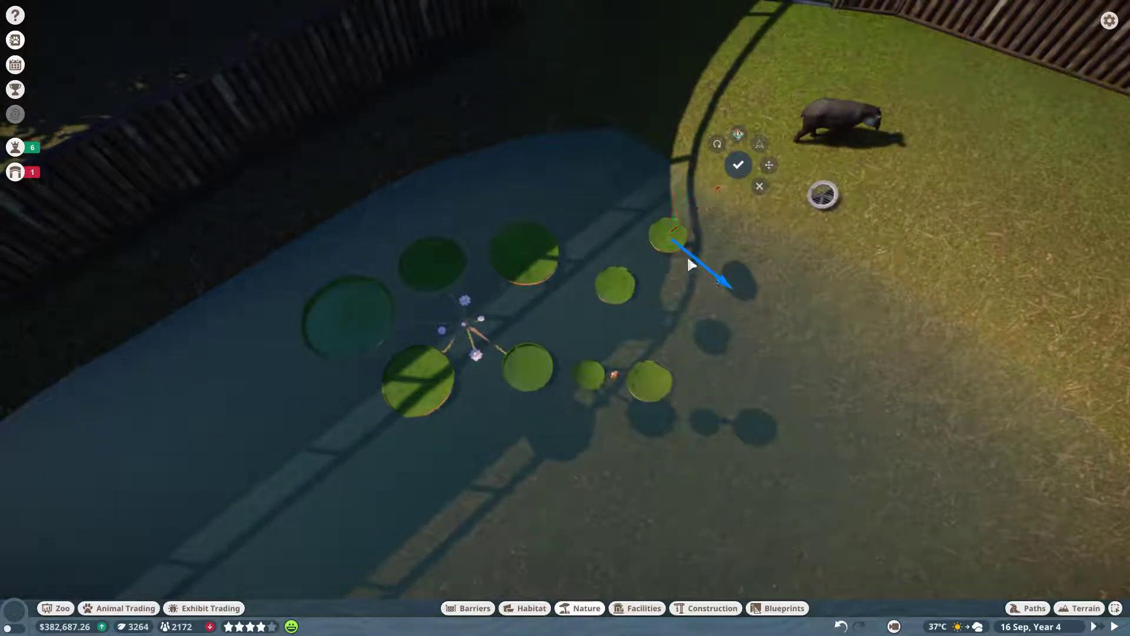
# Step: Move the stray lily pad back onto the water, then plant a Coconut Palm beside the shelter
pyautogui.moveTo(690, 266); pyautogui.dragTo(624, 236)
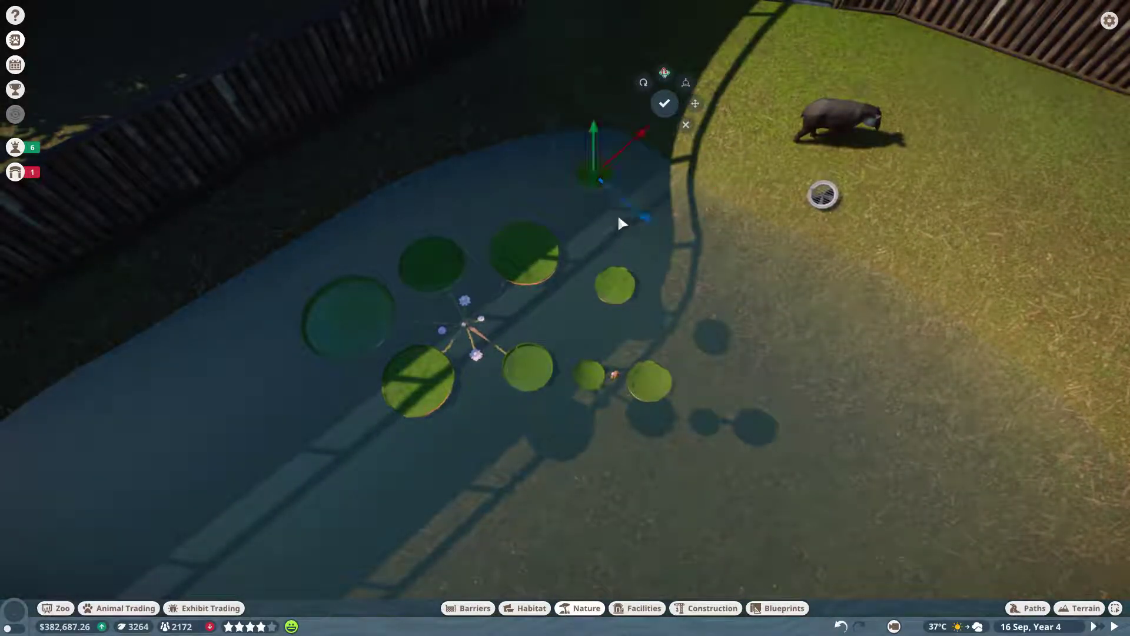
pyautogui.click(660, 109)
pyautogui.scroll(-5, 604, 388)
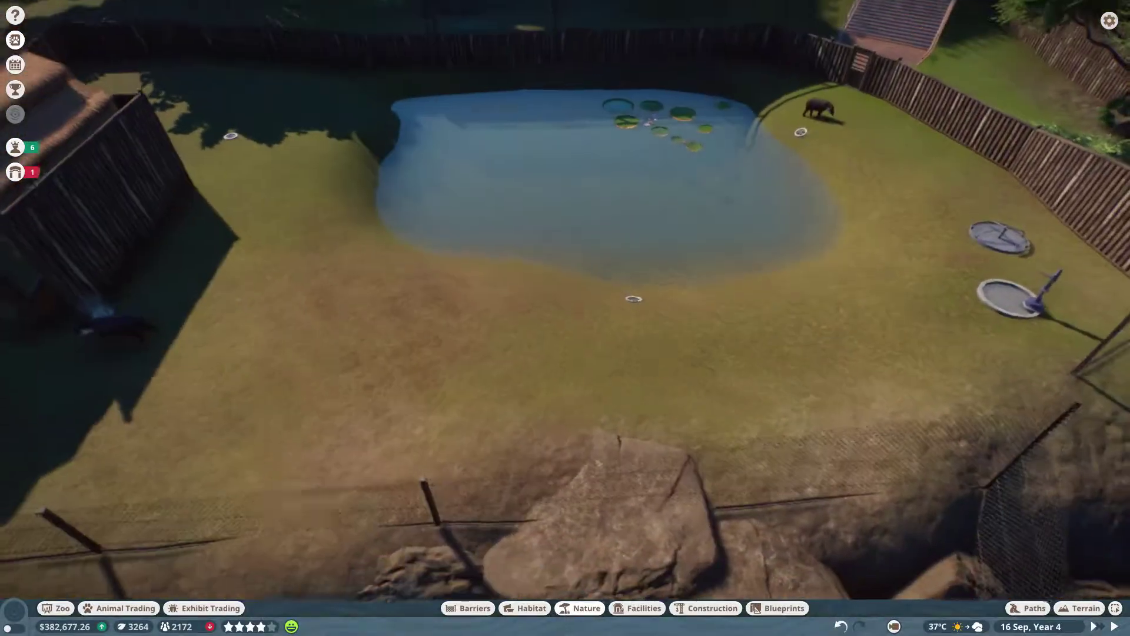
pyautogui.scroll(3, 647, 127)
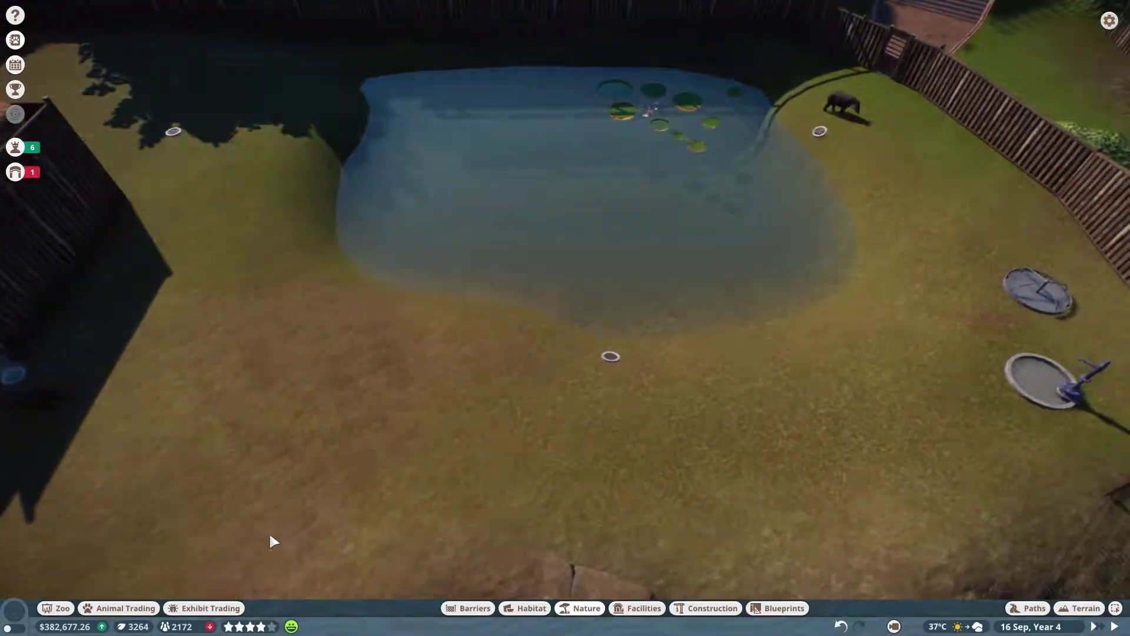
pyautogui.click(583, 608)
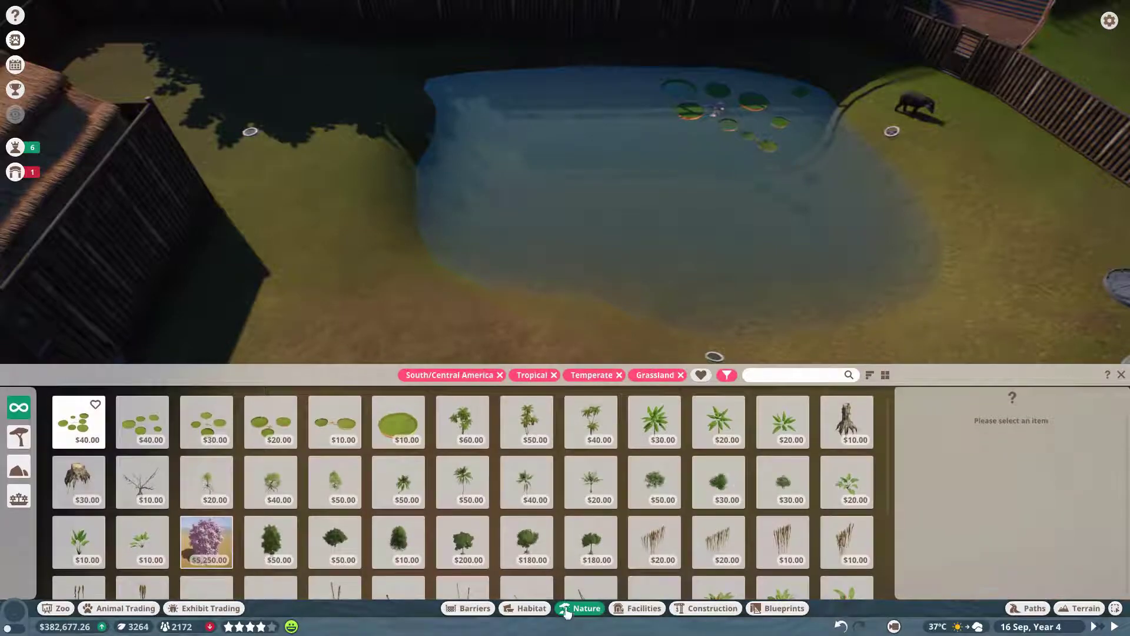
pyautogui.click(463, 419)
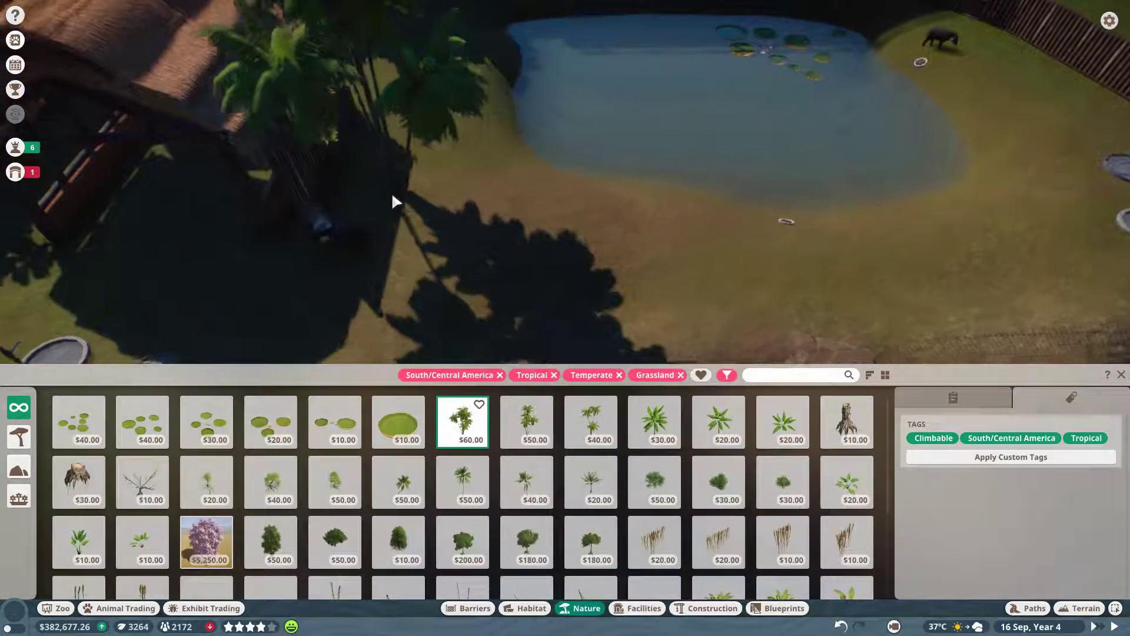
pyautogui.scroll(-5, 575, 300)
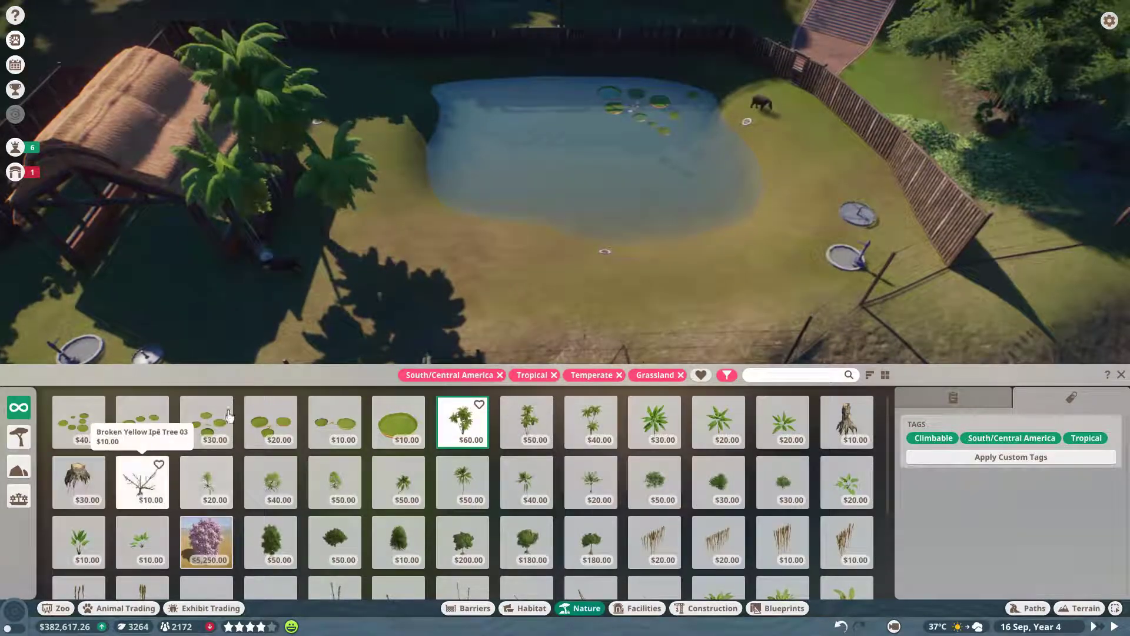
pyautogui.rightClick(415, 268)
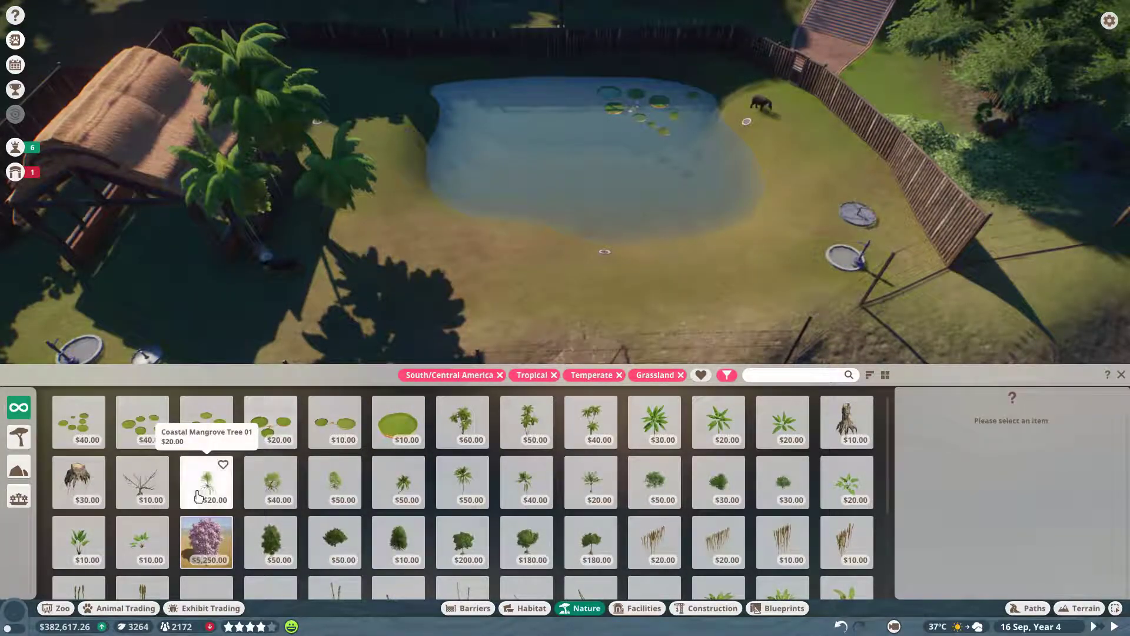
# Step: Show the full rock catalogue with all filters cleared
pyautogui.click(19, 468)
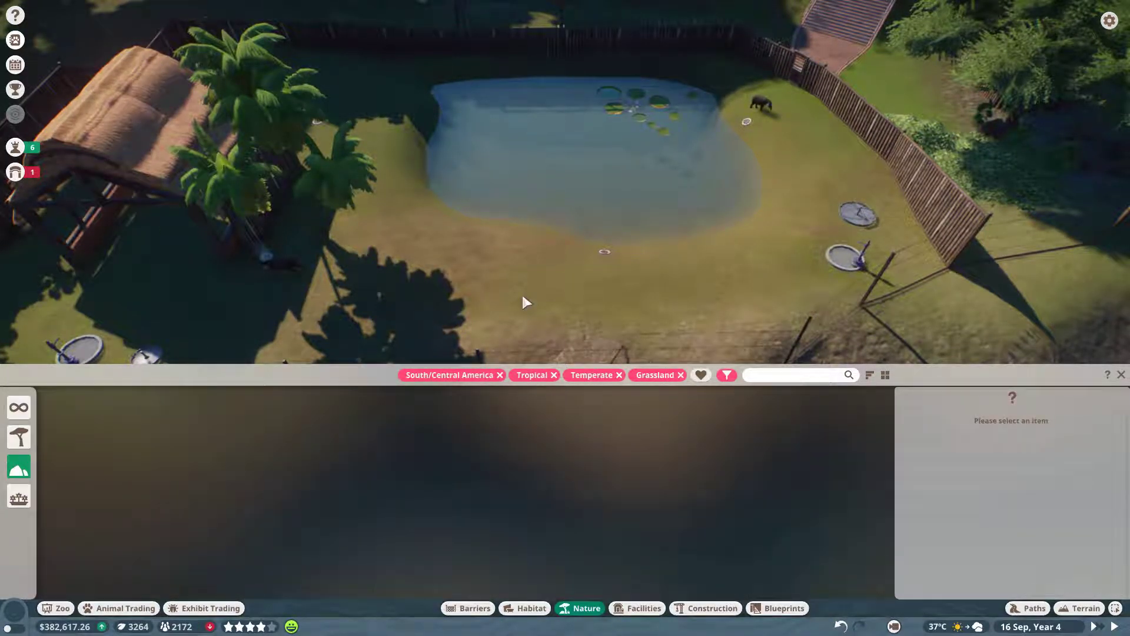
pyautogui.scroll(3, 513, 292)
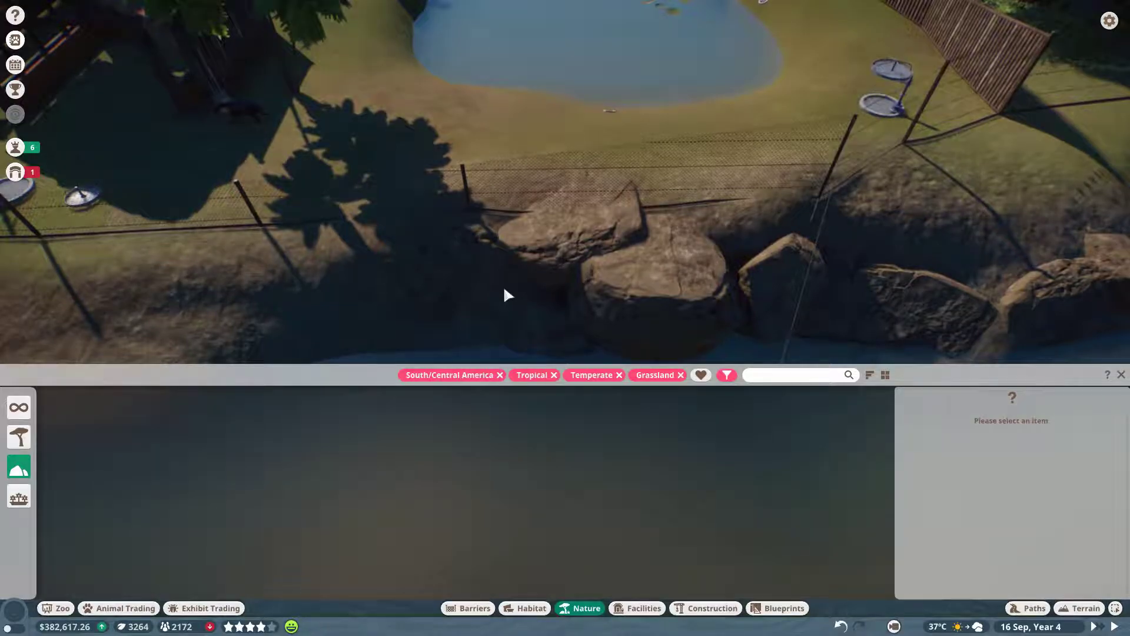
pyautogui.click(725, 377)
pyautogui.click(715, 350)
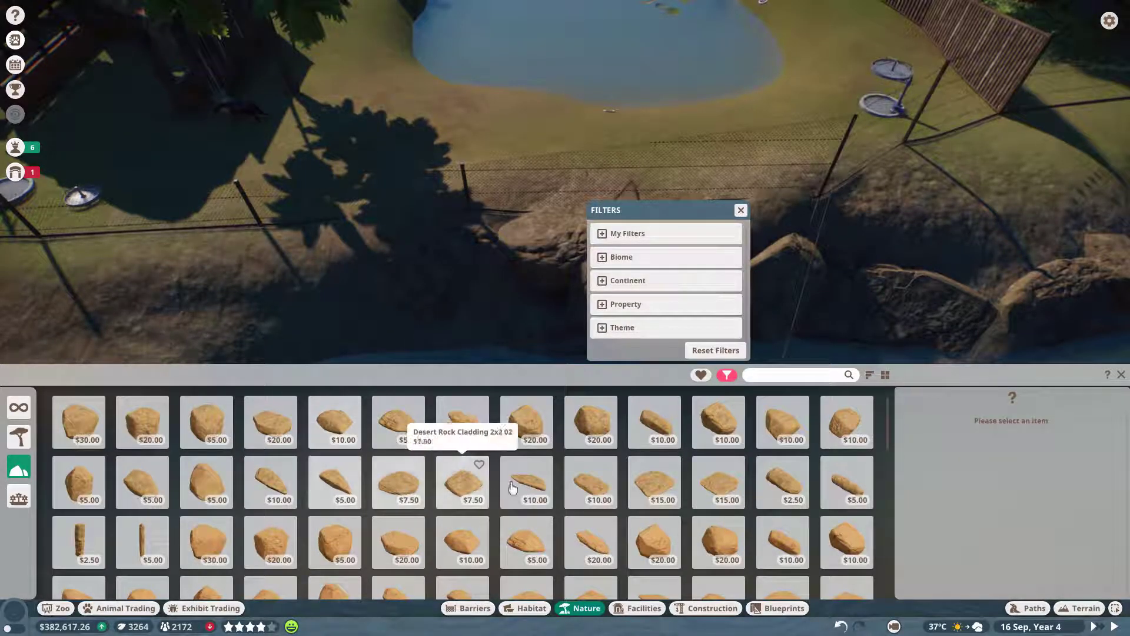
pyautogui.scroll(-2, 742, 495)
pyautogui.click(742, 211)
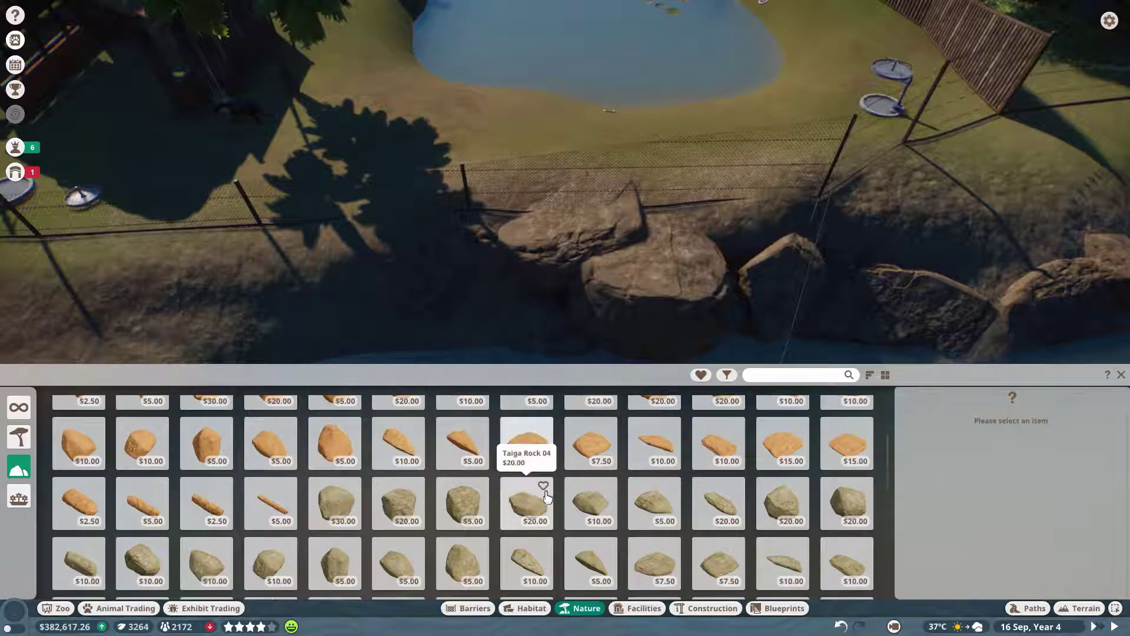
pyautogui.scroll(-3, 518, 468)
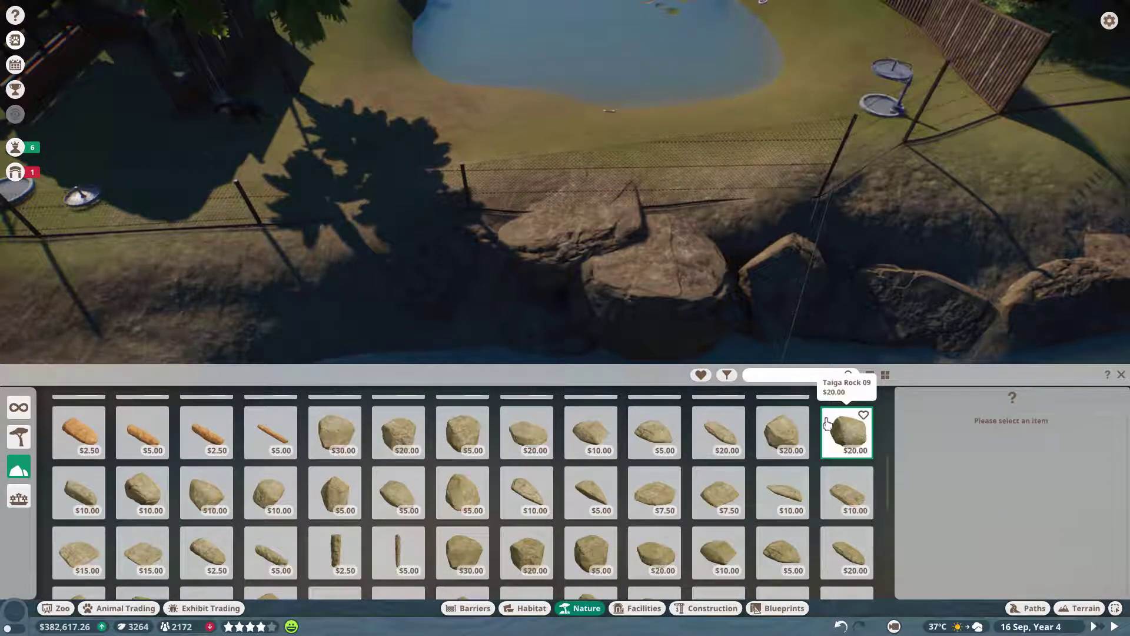
# Step: Stack Taiga Rock 09, Temperate Rock 02, a small stone and a medium rock at the pond's edge
pyautogui.click(846, 431)
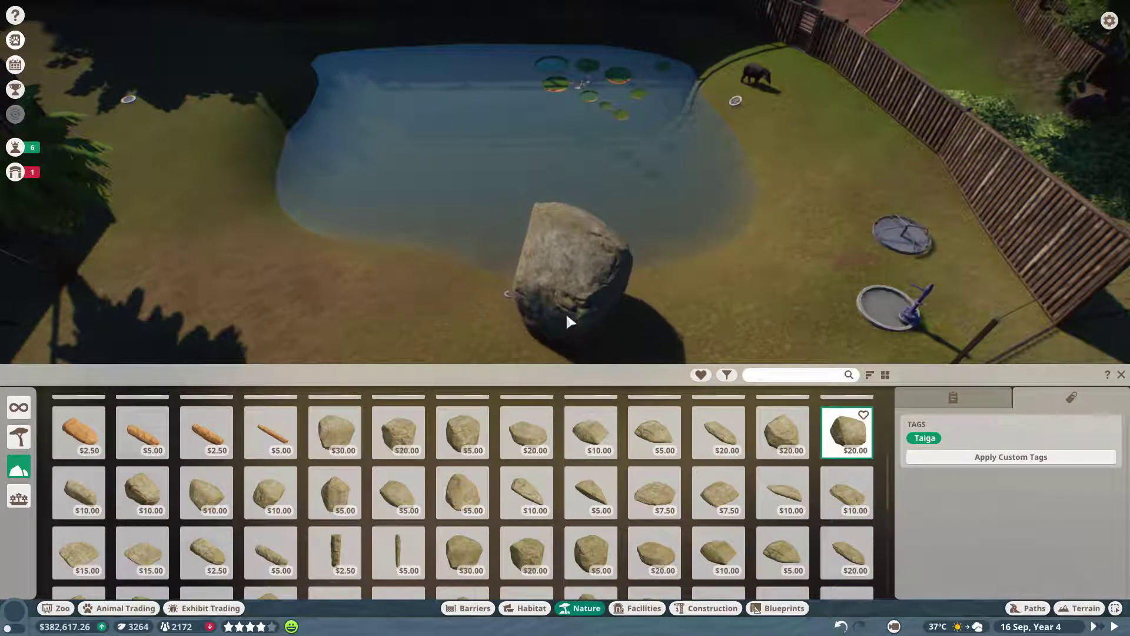
pyautogui.press('shift')
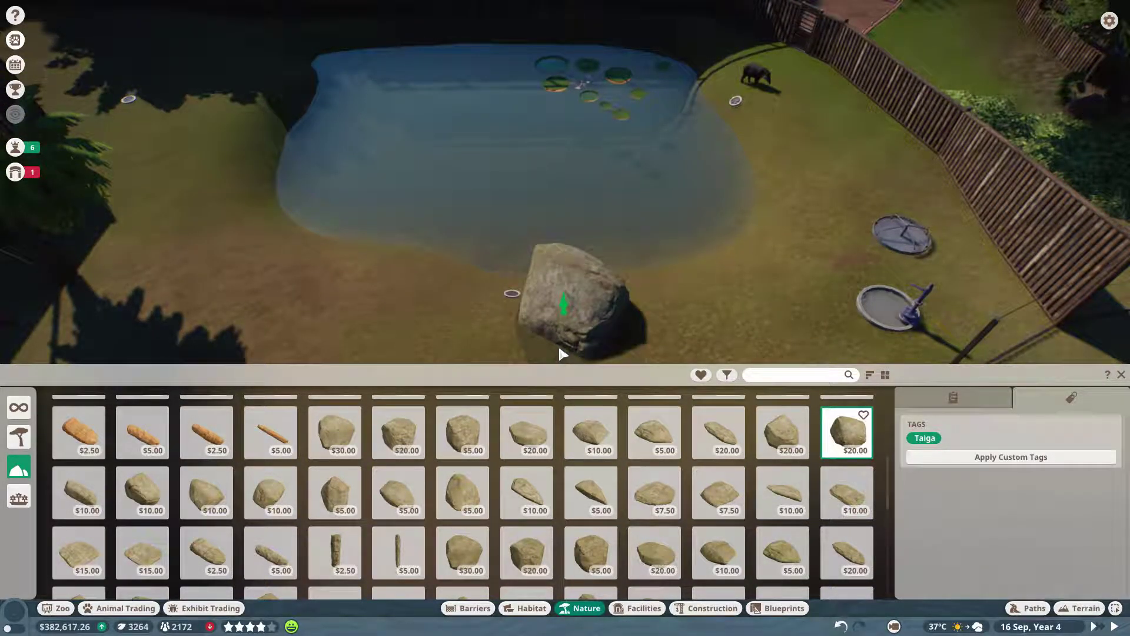
pyautogui.click(554, 341)
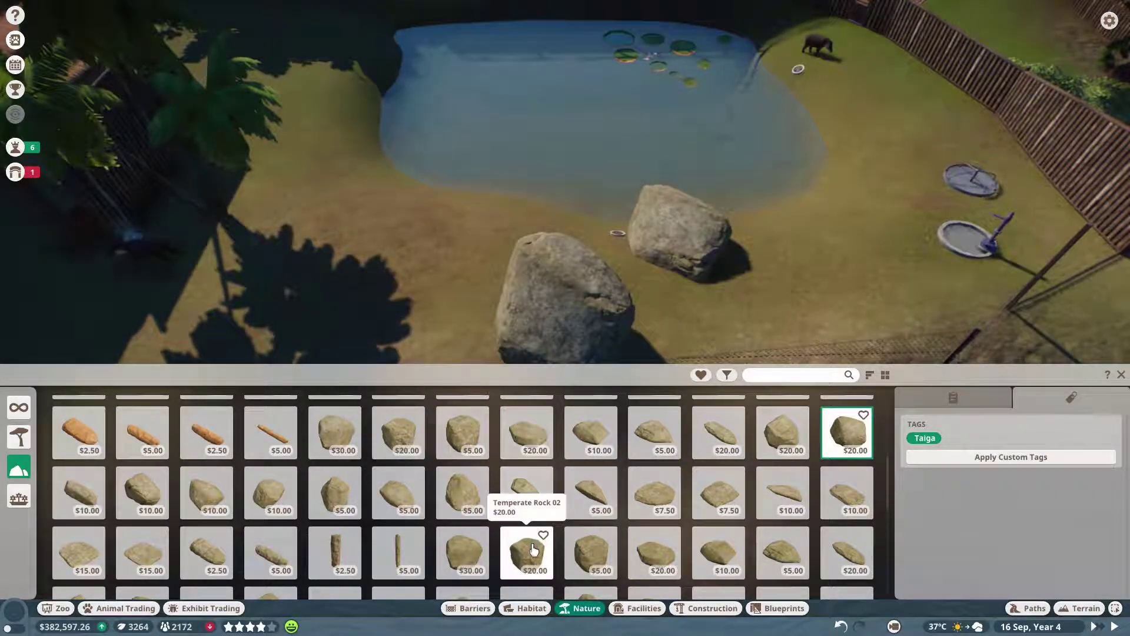
pyautogui.click(532, 549)
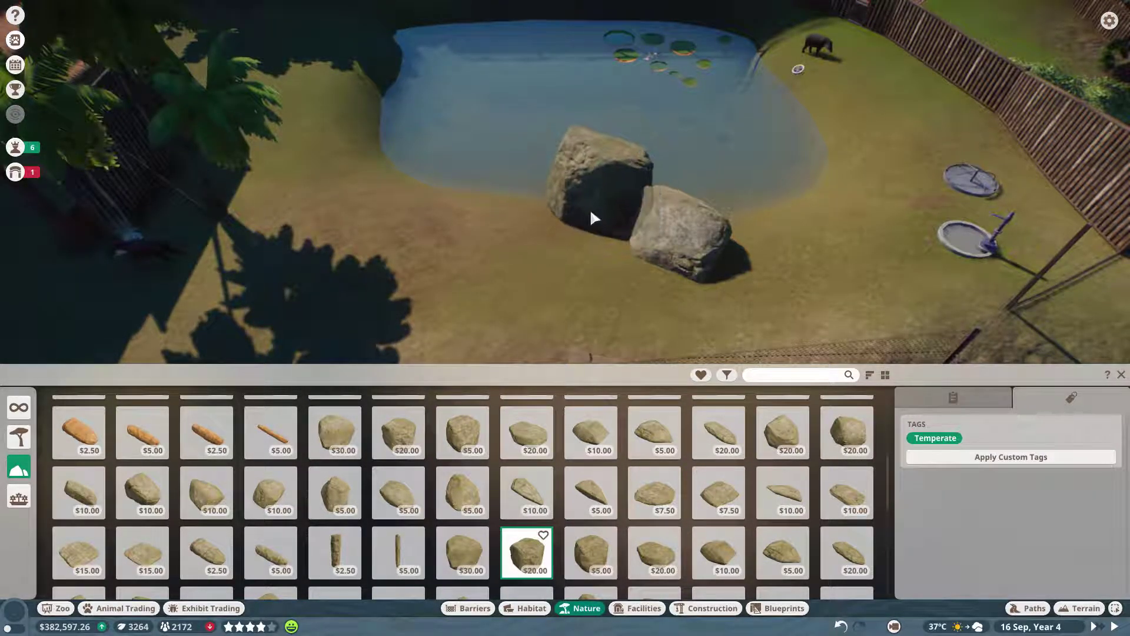
pyautogui.scroll(3, 590, 212)
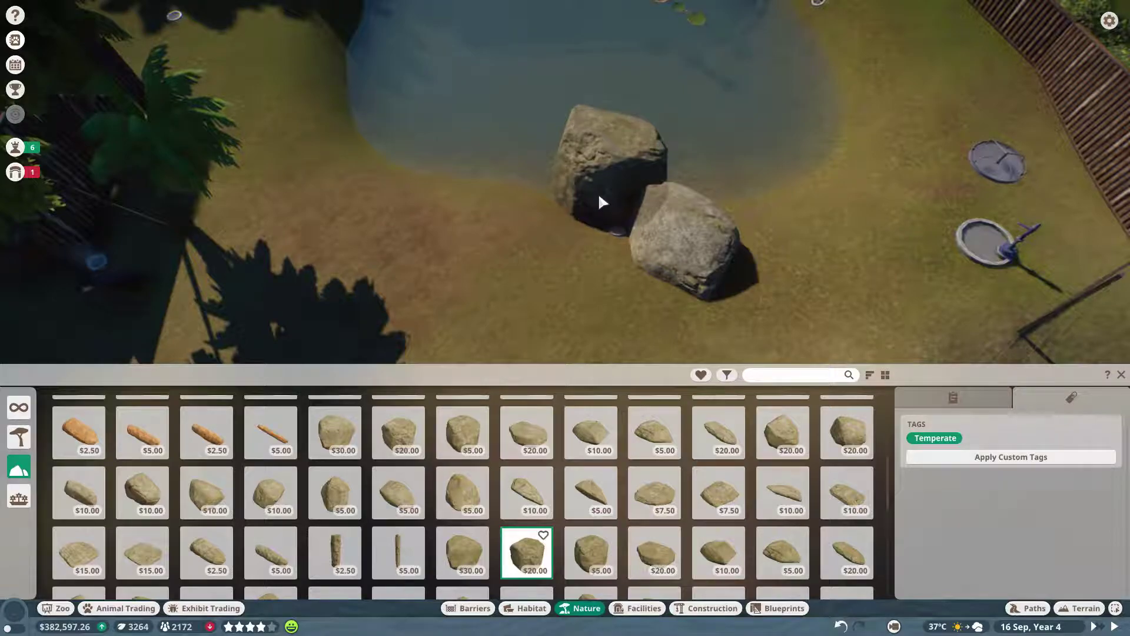
pyautogui.click(606, 208)
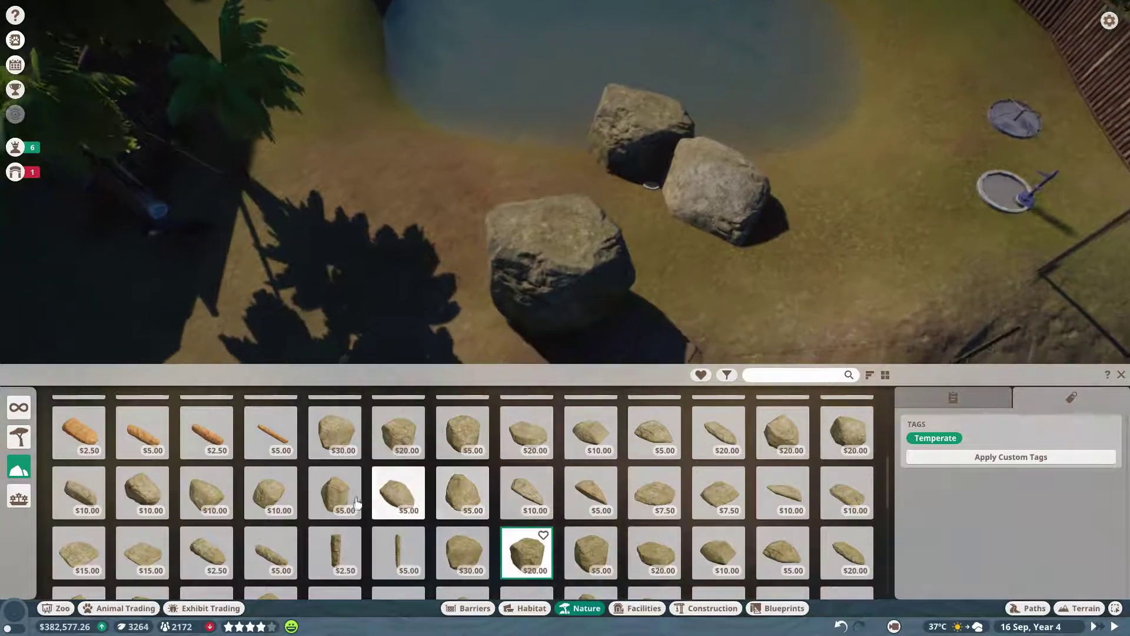
pyautogui.click(206, 549)
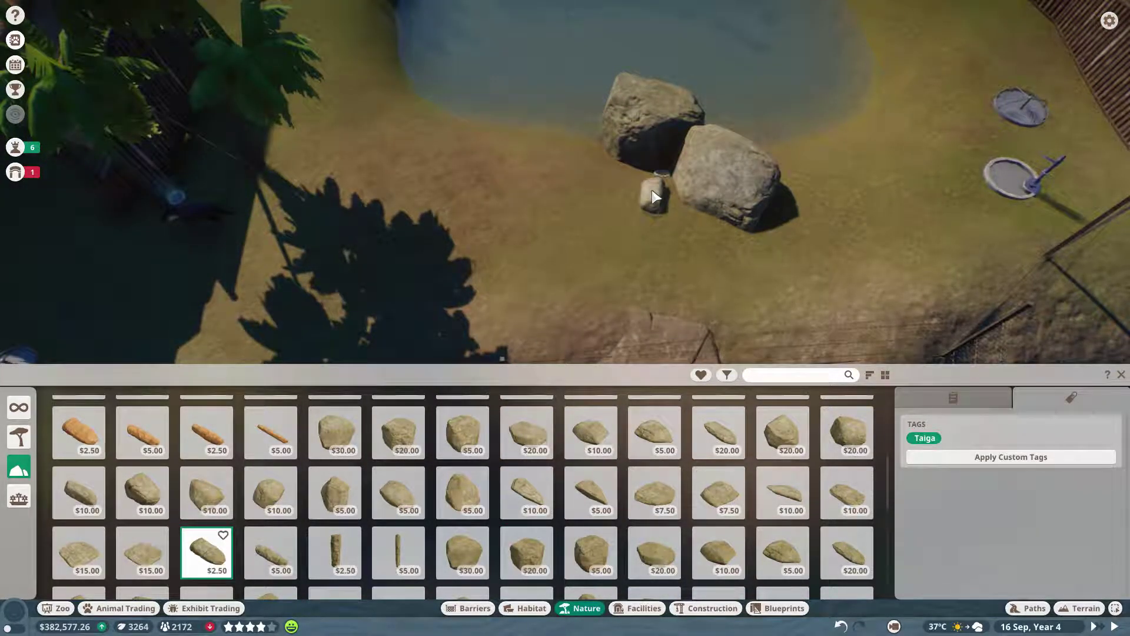
pyautogui.scroll(2, 662, 189)
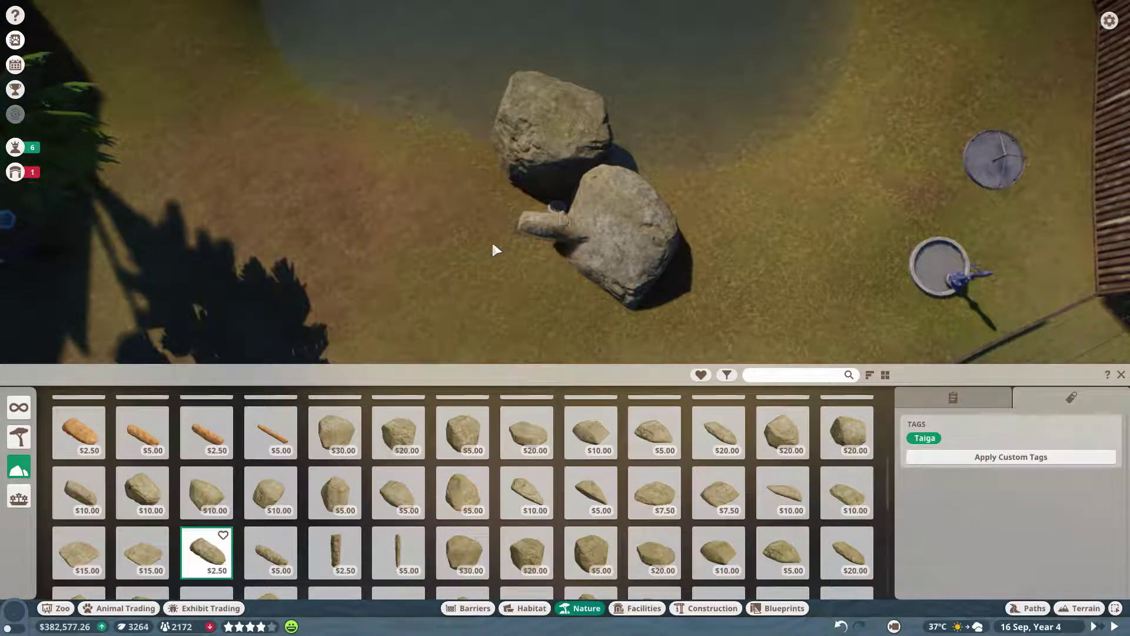
pyautogui.click(592, 343)
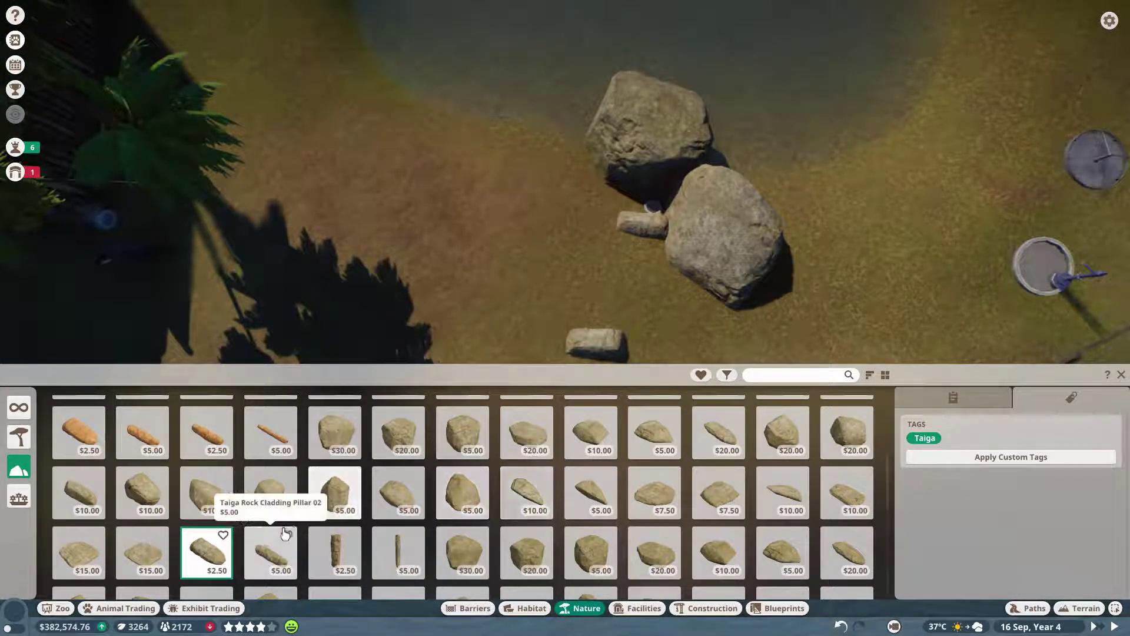
pyautogui.click(271, 492)
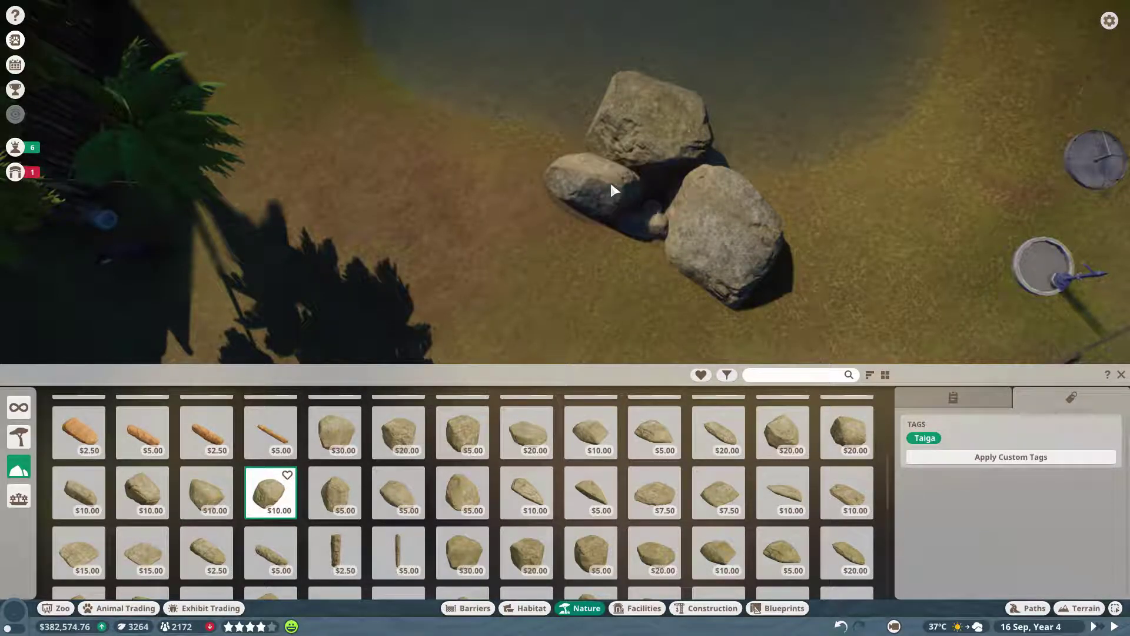
pyautogui.click(610, 181)
pyautogui.scroll(-5, 591, 252)
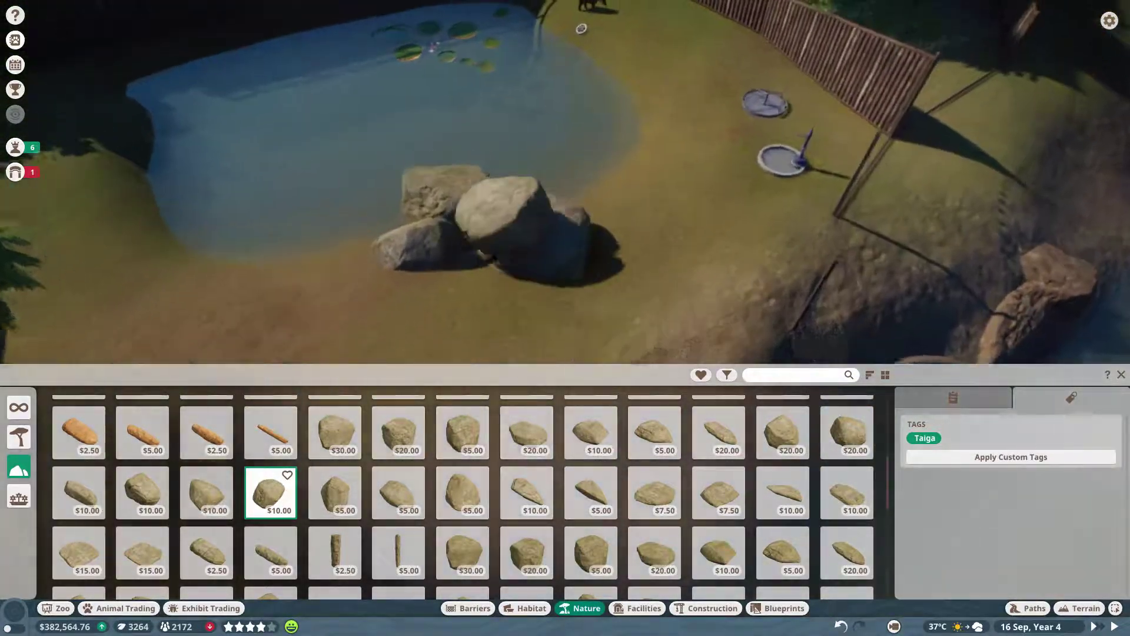
pyautogui.scroll(3, 516, 221)
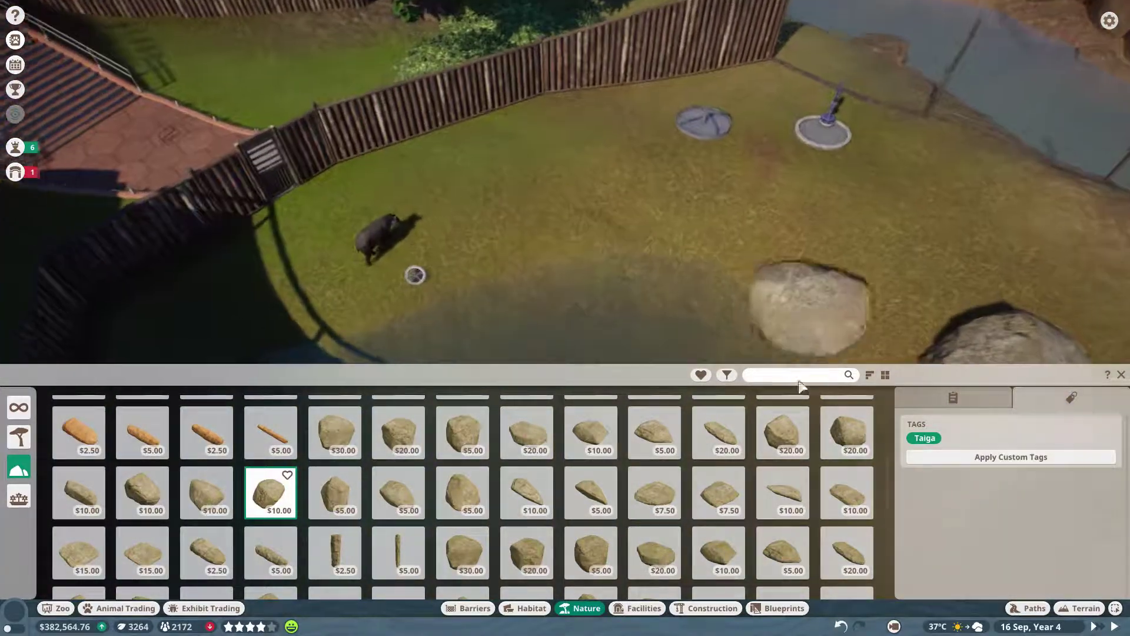
# Step: Build a fence-side cluster near the tapir from a rotated taiga boulder, Taiga Rock 18 and a medium rock
pyautogui.click(847, 432)
pyautogui.press('z')
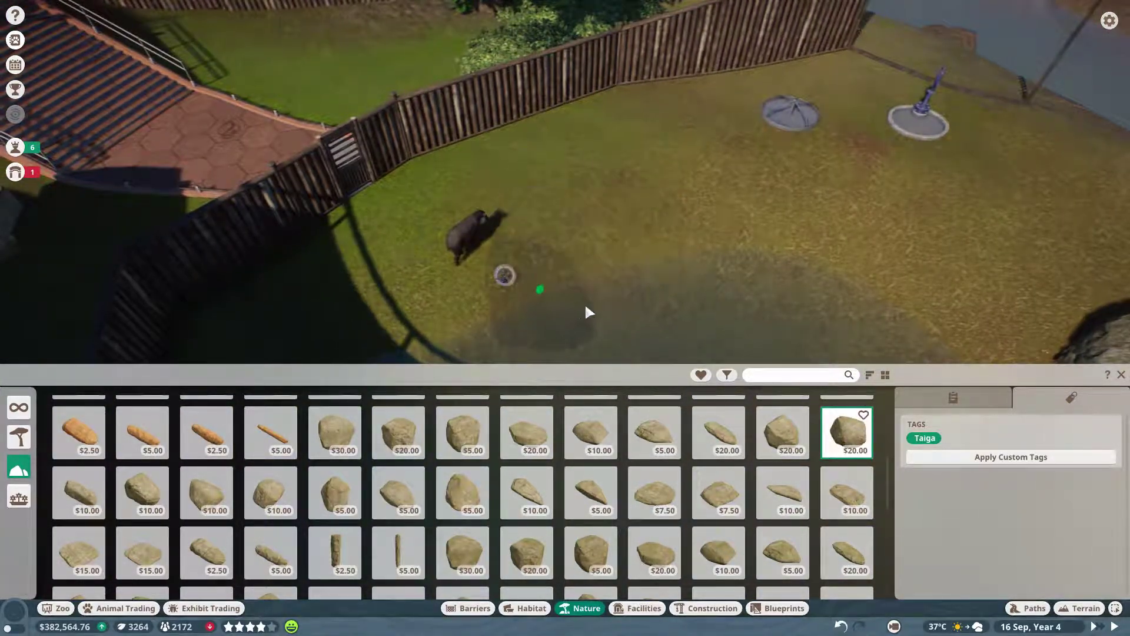
pyautogui.press('z')
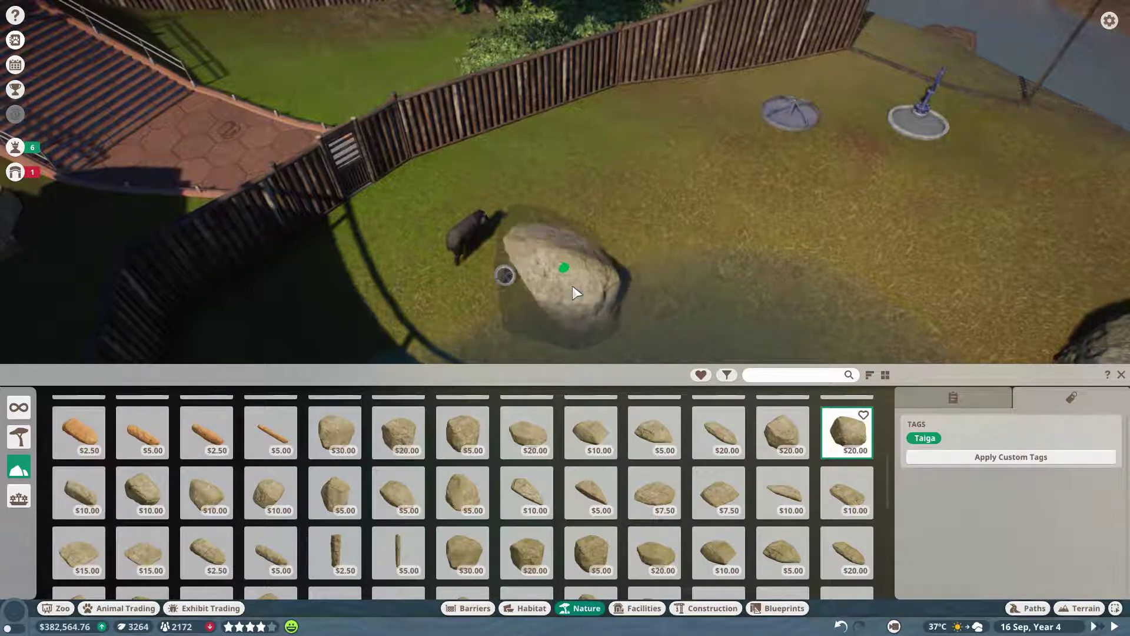
pyautogui.click(572, 286)
pyautogui.press('a')
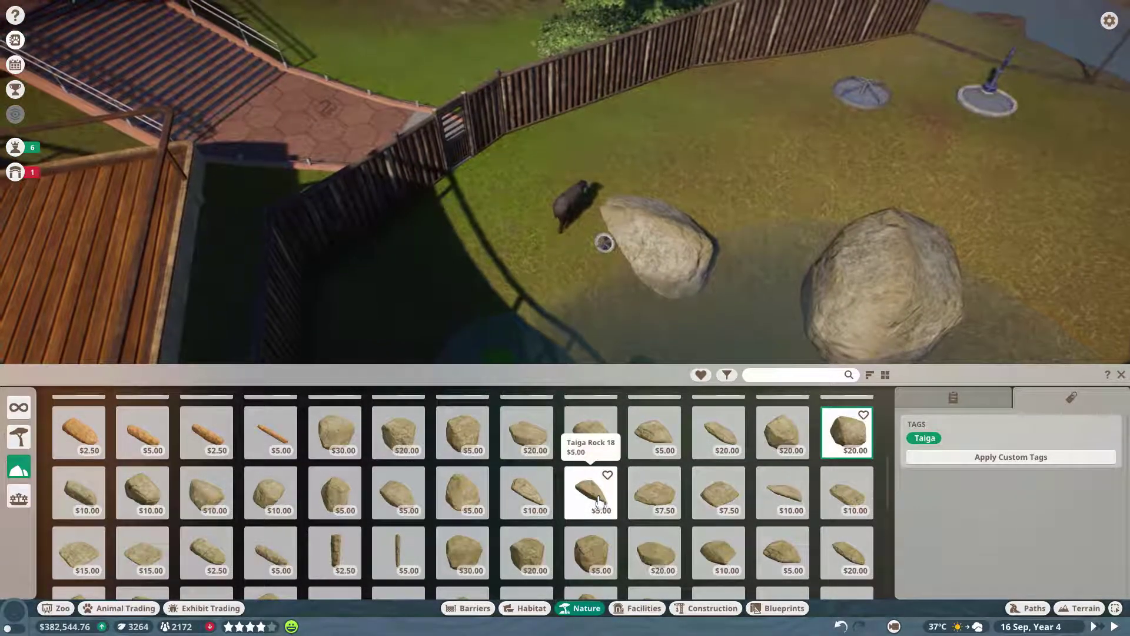
pyautogui.click(591, 490)
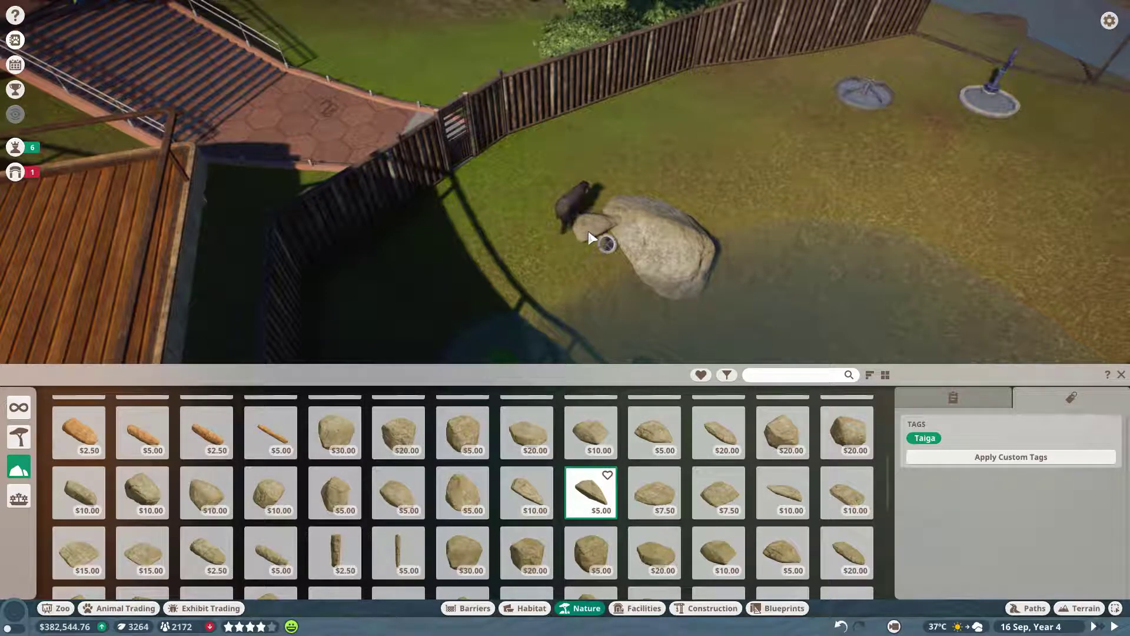
pyautogui.click(594, 230)
pyautogui.scroll(-2, 564, 315)
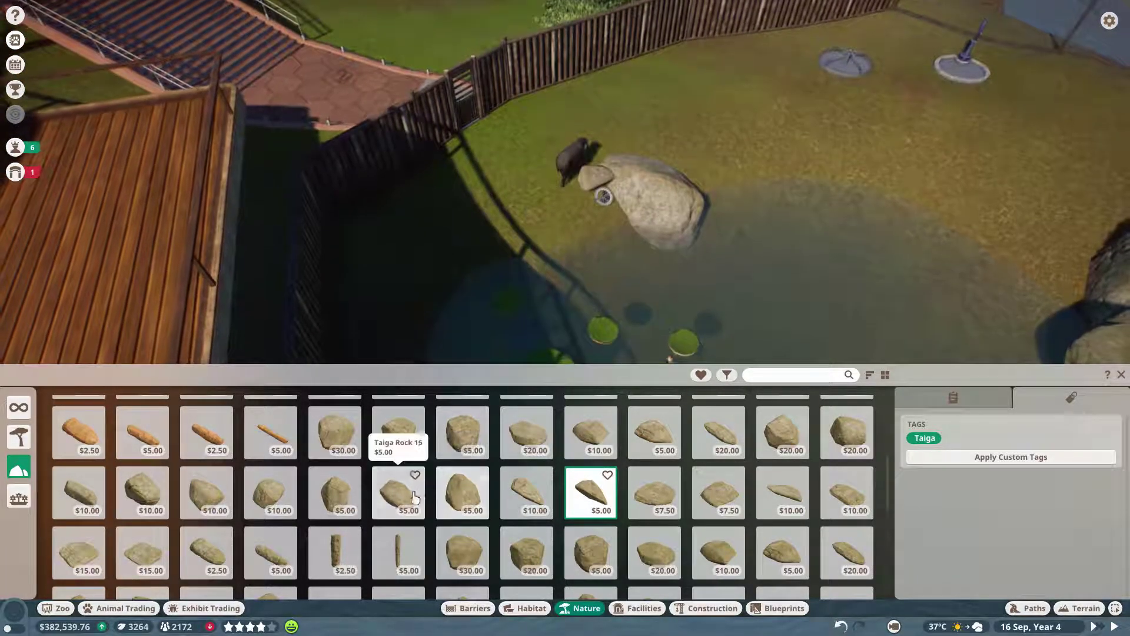
pyautogui.click(399, 490)
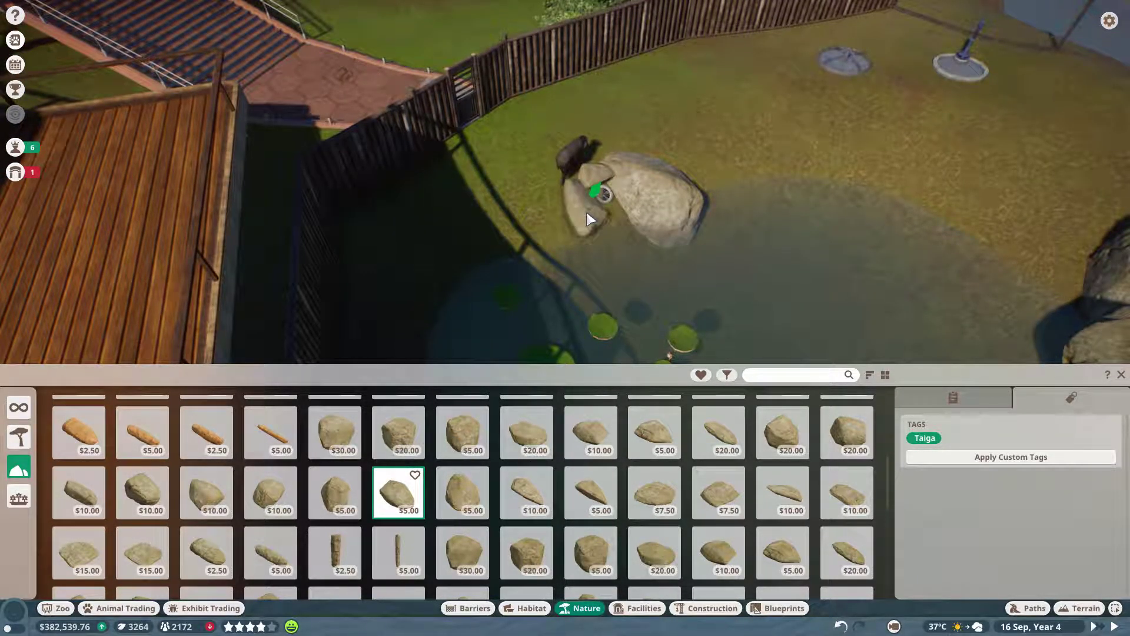
pyautogui.click(848, 490)
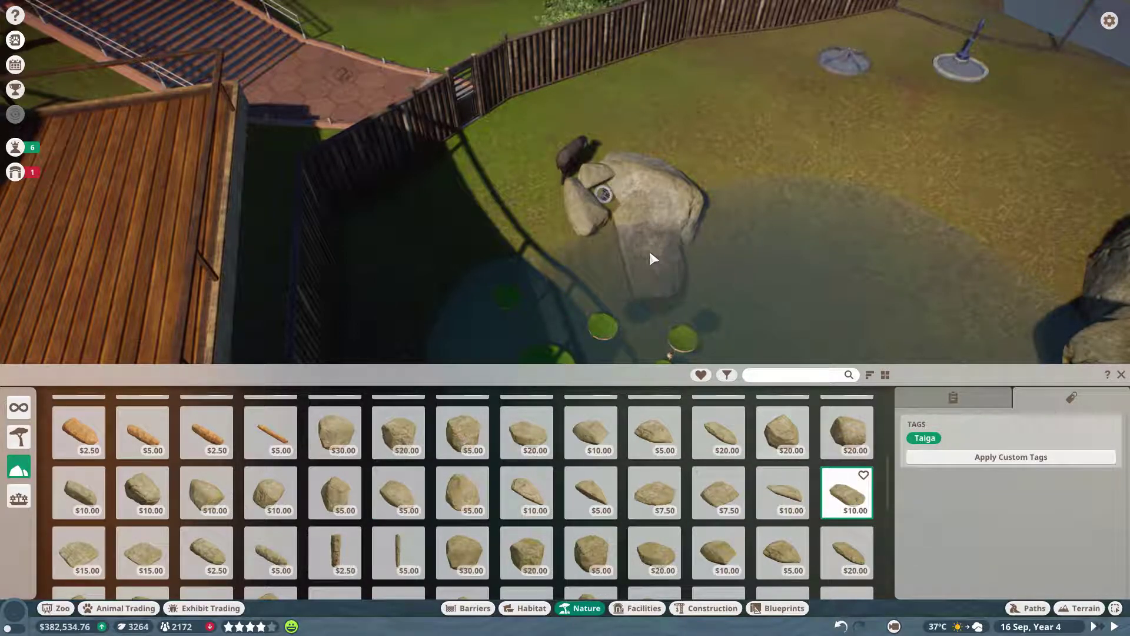
pyautogui.click(842, 184)
# Step: Delete the small stone on the boulder and put a medium taiga rock beside the tall boulder
pyautogui.rightClick(790, 221)
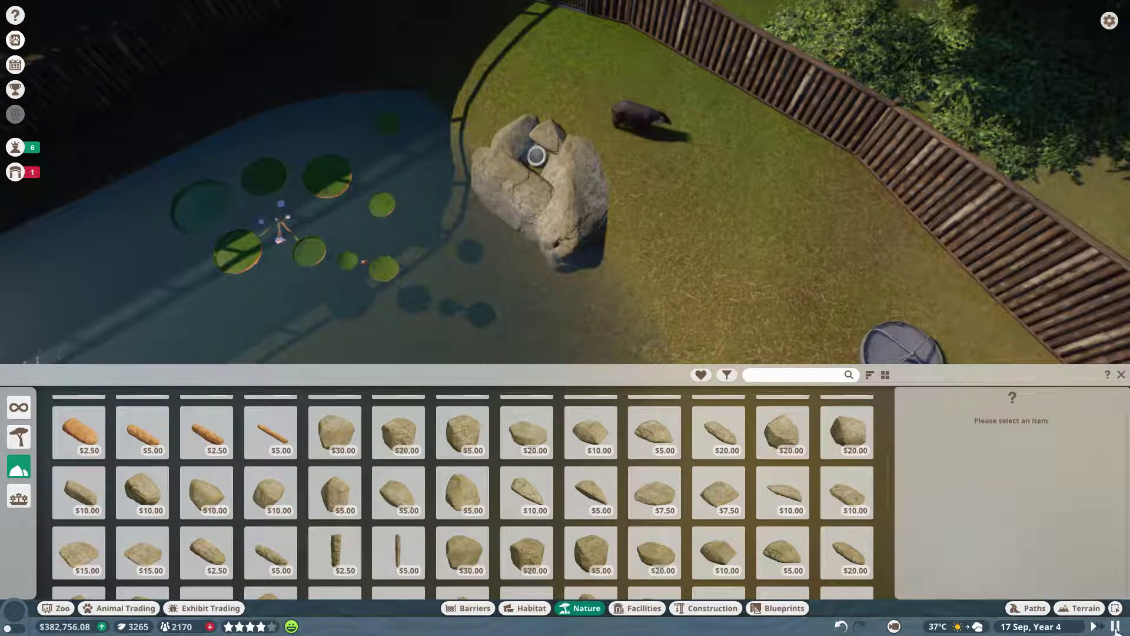
pyautogui.press('w')
pyautogui.press('a')
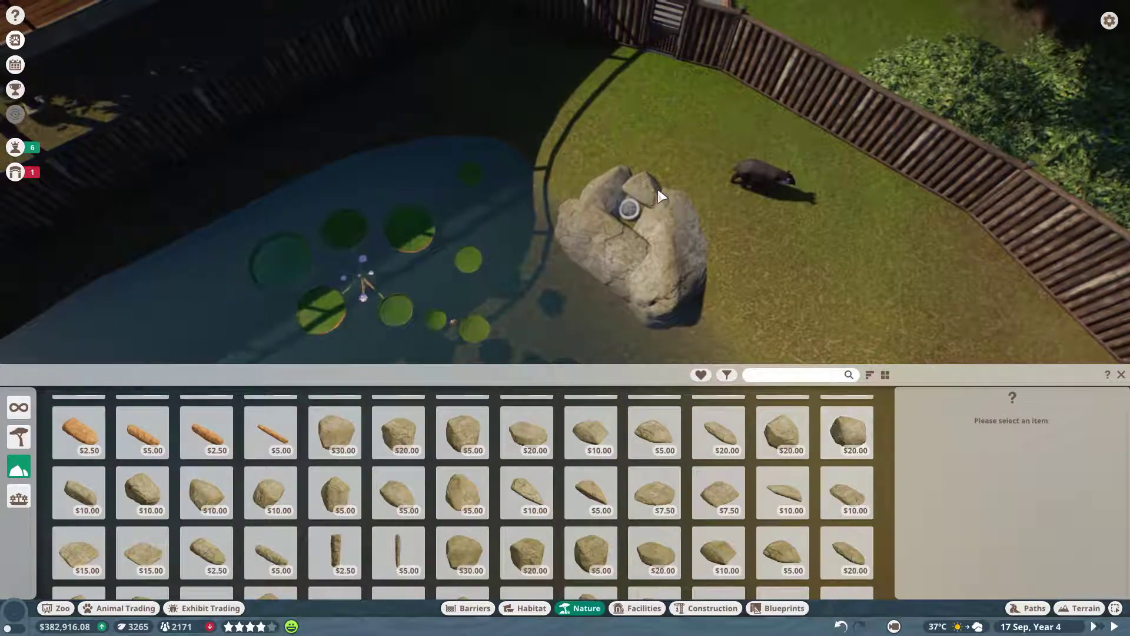
pyautogui.click(657, 187)
pyautogui.moveTo(650, 183); pyautogui.dragTo(607, 179)
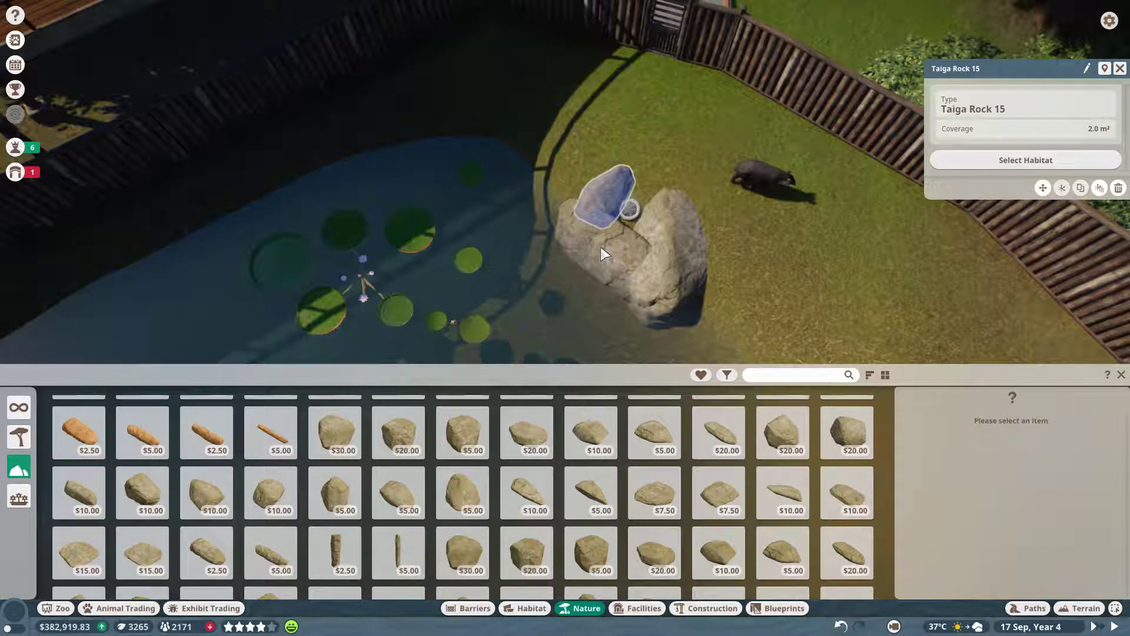
pyautogui.press('Delete')
pyautogui.click(636, 256)
pyautogui.click(206, 492)
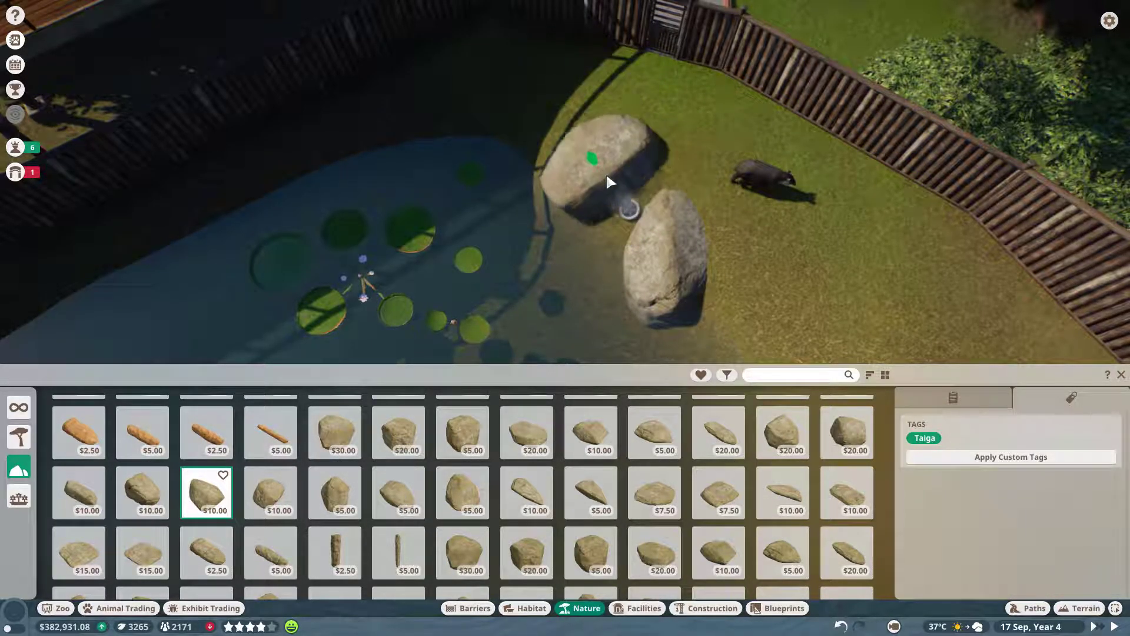
pyautogui.click(607, 172)
pyautogui.rightClick(442, 336)
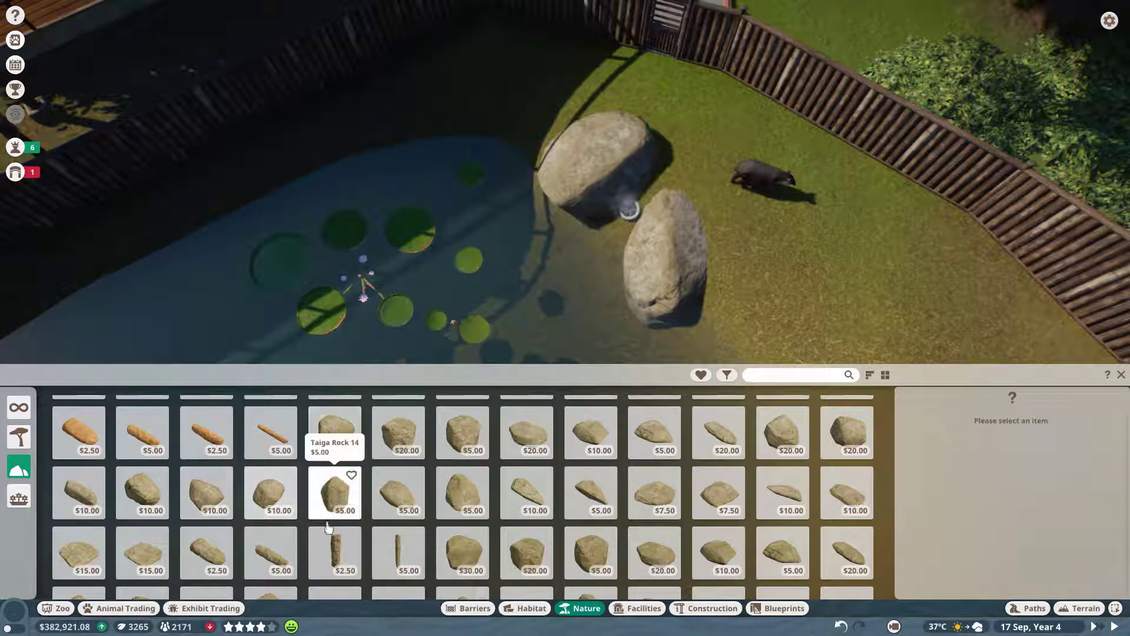
pyautogui.scroll(-1, 519, 503)
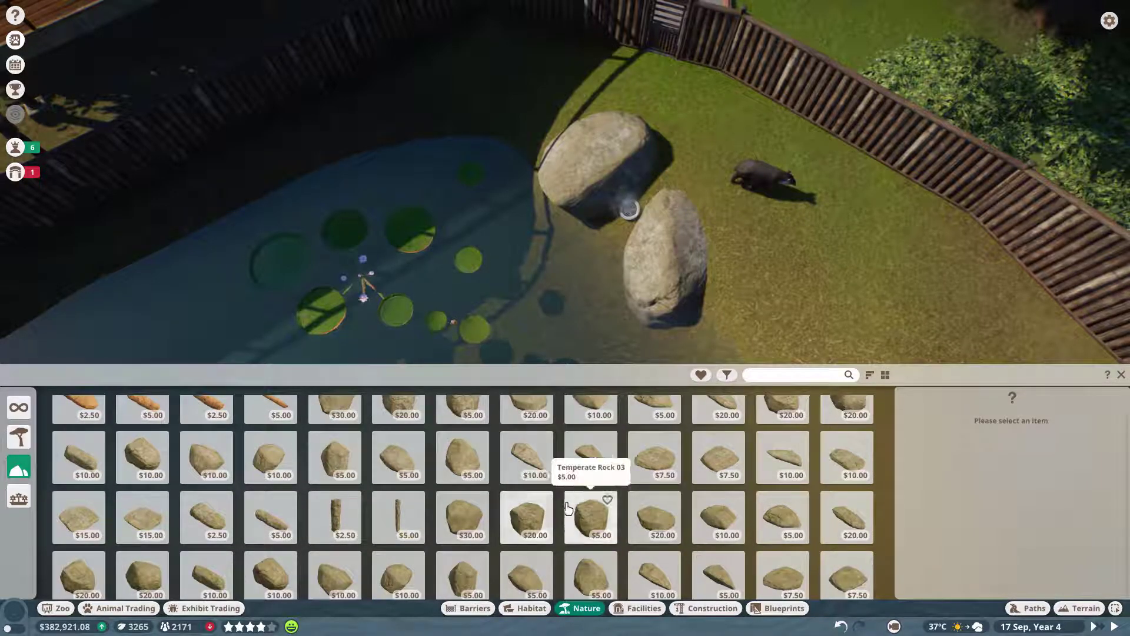
pyautogui.scroll(-1, 568, 505)
# Step: Place a turned Temperate Rock 13 bridging the two boulders
pyautogui.click(400, 510)
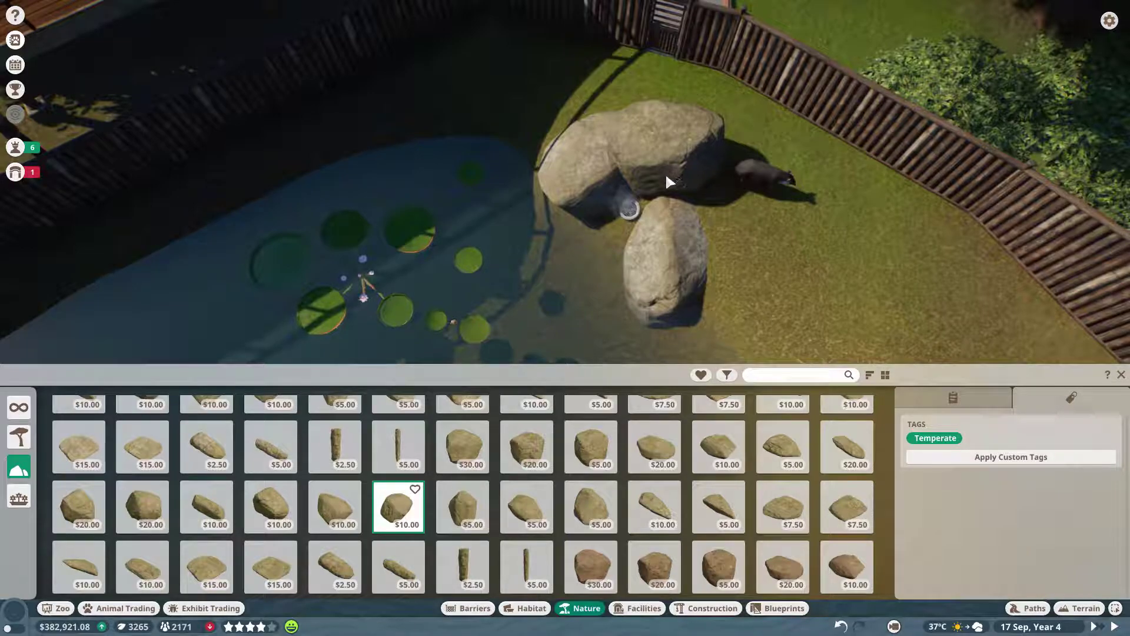
pyautogui.click(670, 168)
pyautogui.click(654, 176)
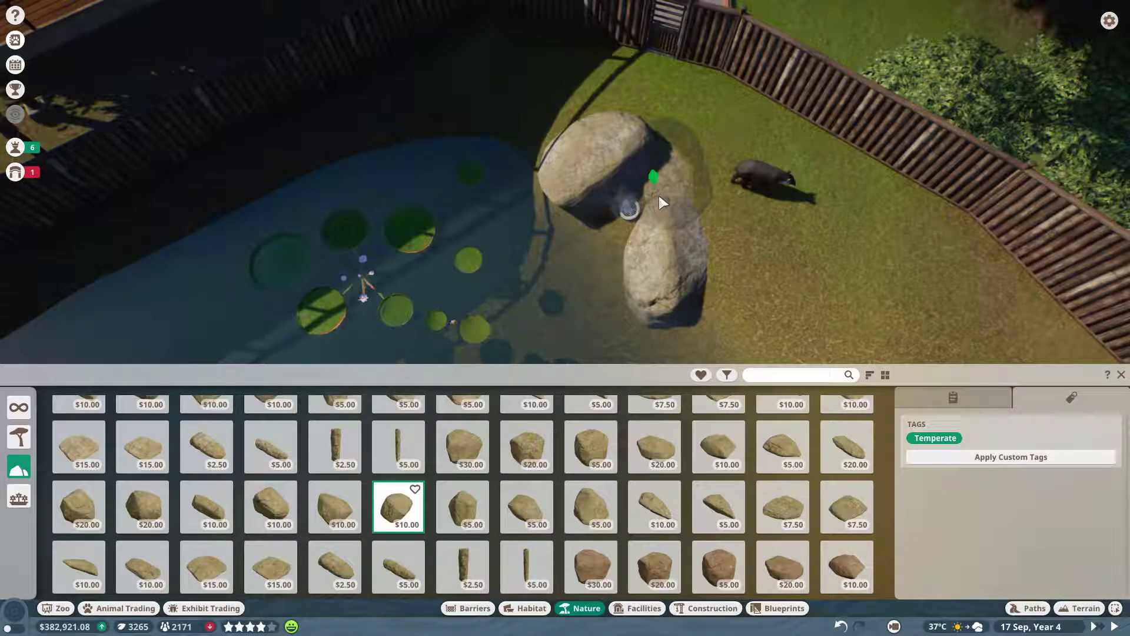
pyautogui.click(659, 195)
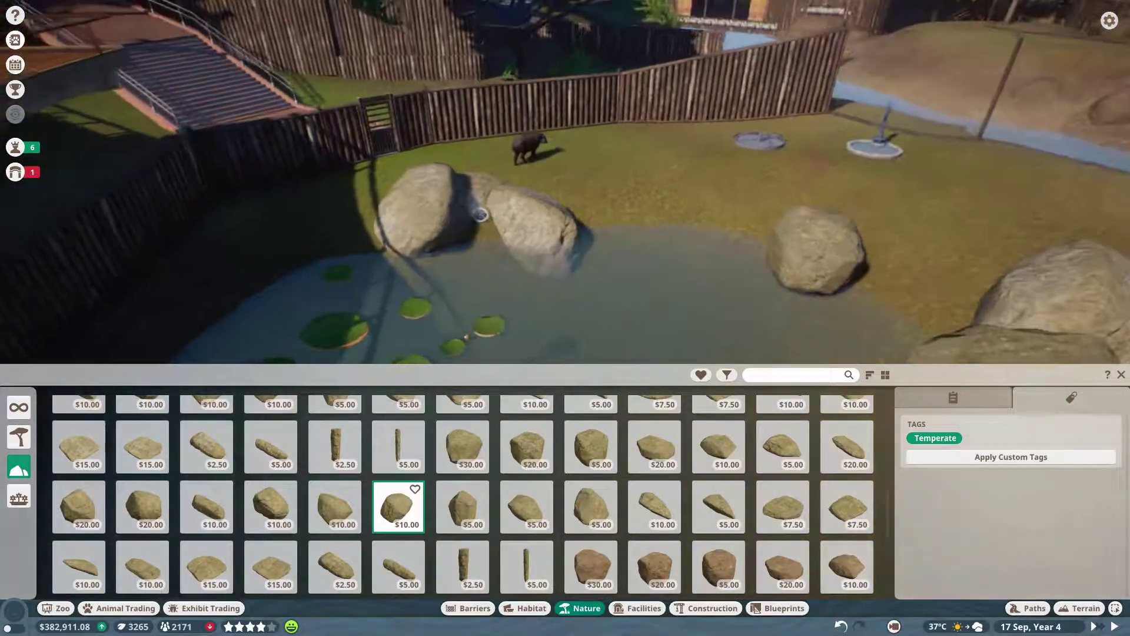
# Step: Place Temperate Rock 02 boulders beside the pond and, rotated, beside the hut
pyautogui.moveTo(841, 297); pyautogui.dragTo(459, 351)
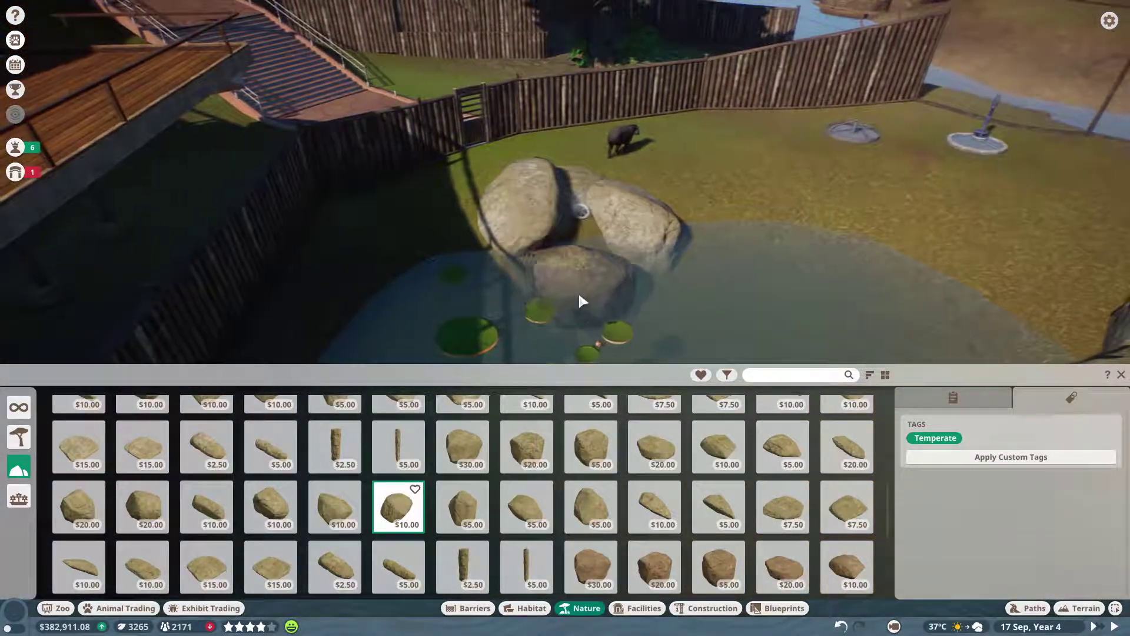
pyautogui.click(509, 459)
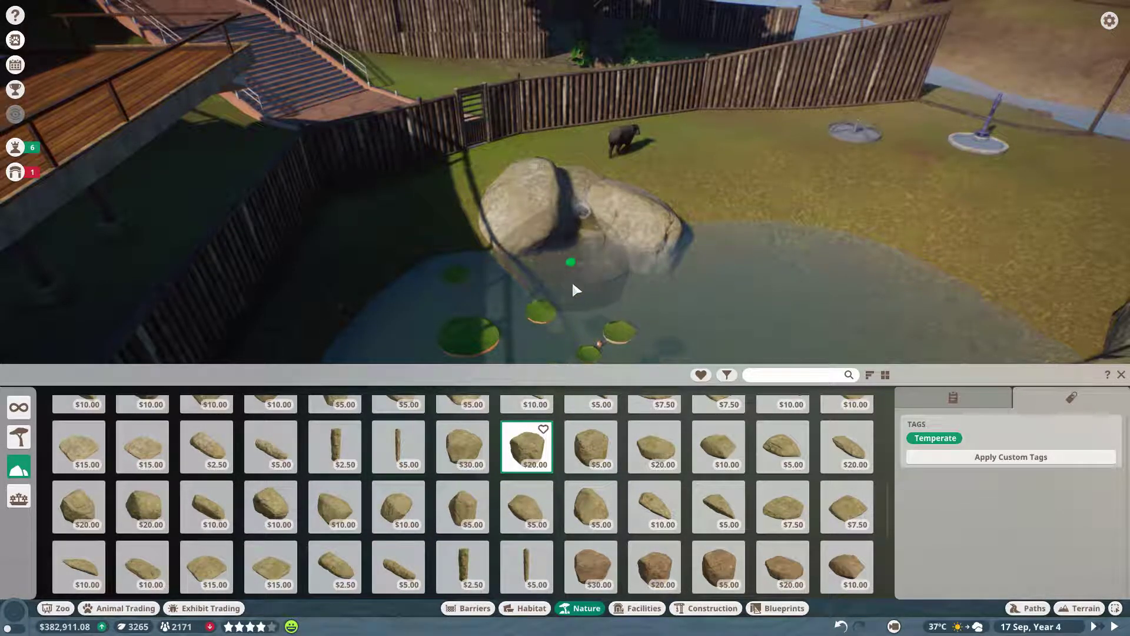
pyautogui.scroll(3, 587, 288)
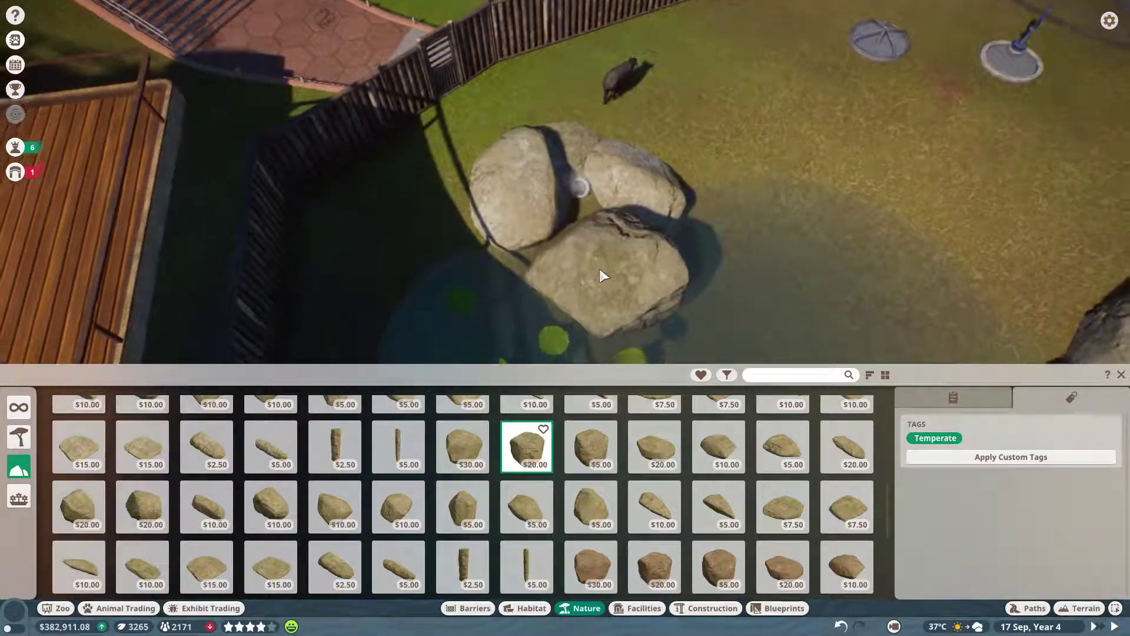
pyautogui.click(599, 239)
pyautogui.scroll(2, 600, 237)
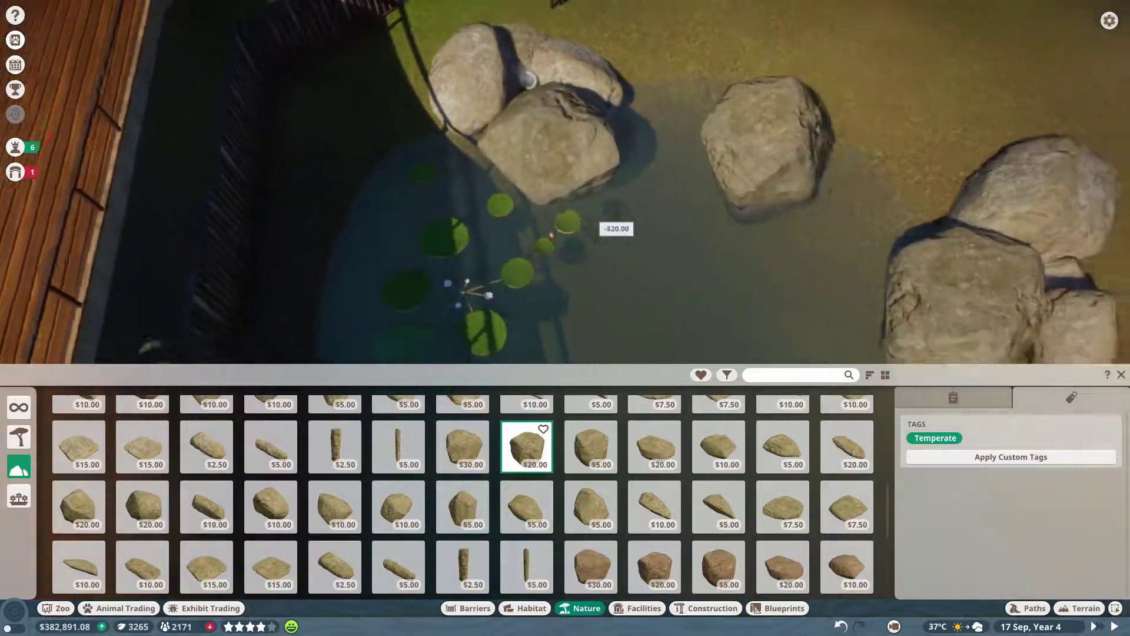
pyautogui.scroll(-5, 600, 236)
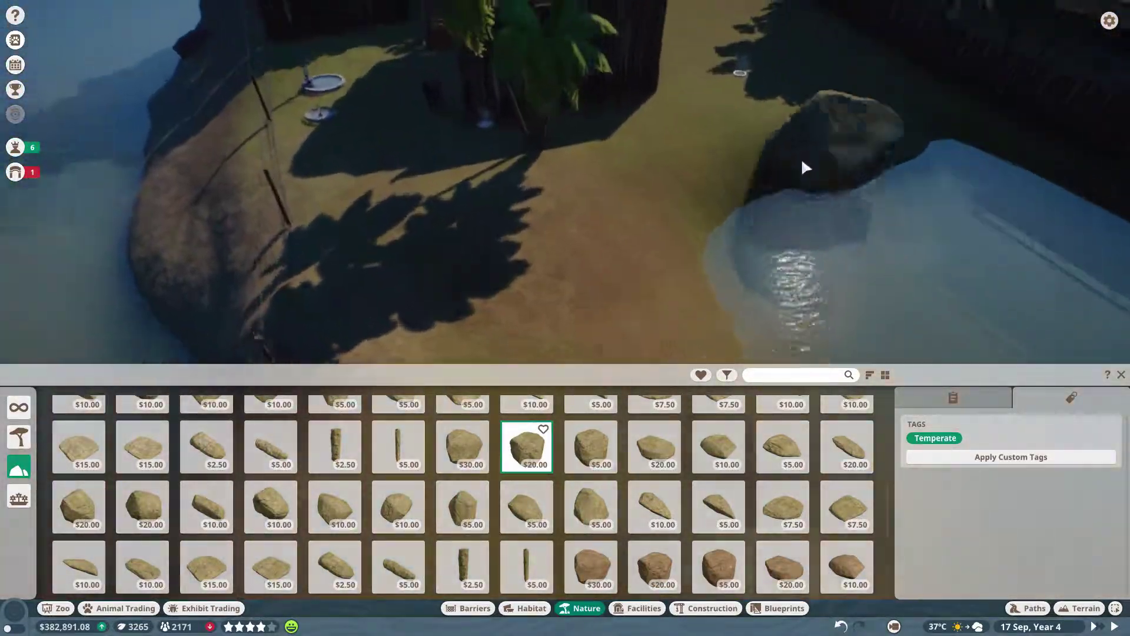
pyautogui.scroll(3, 694, 231)
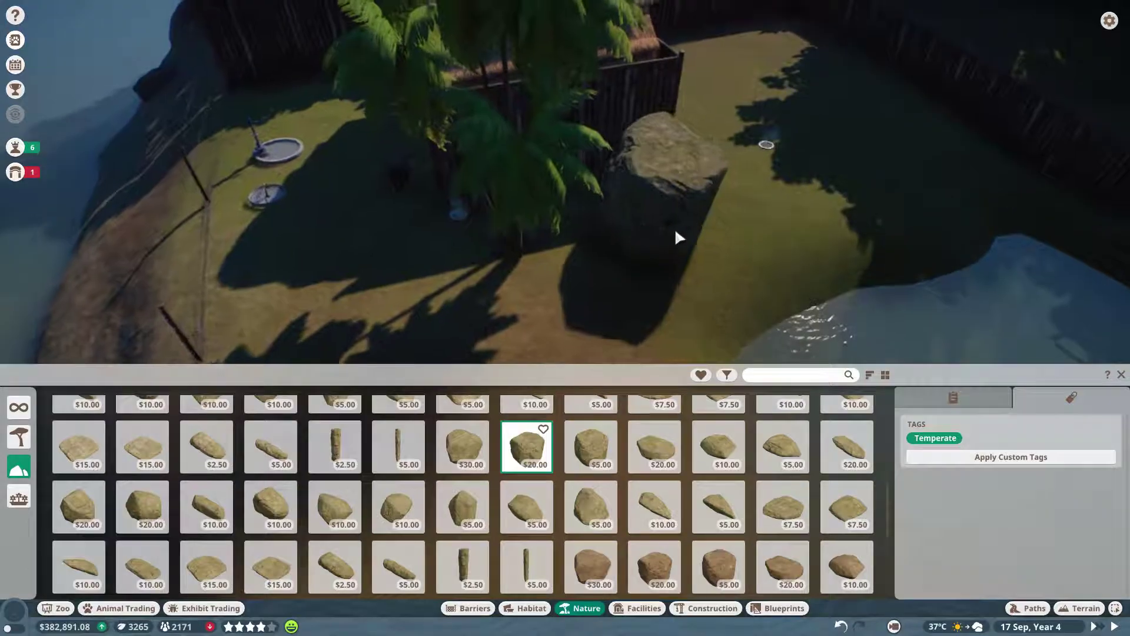
pyautogui.scroll(2, 697, 239)
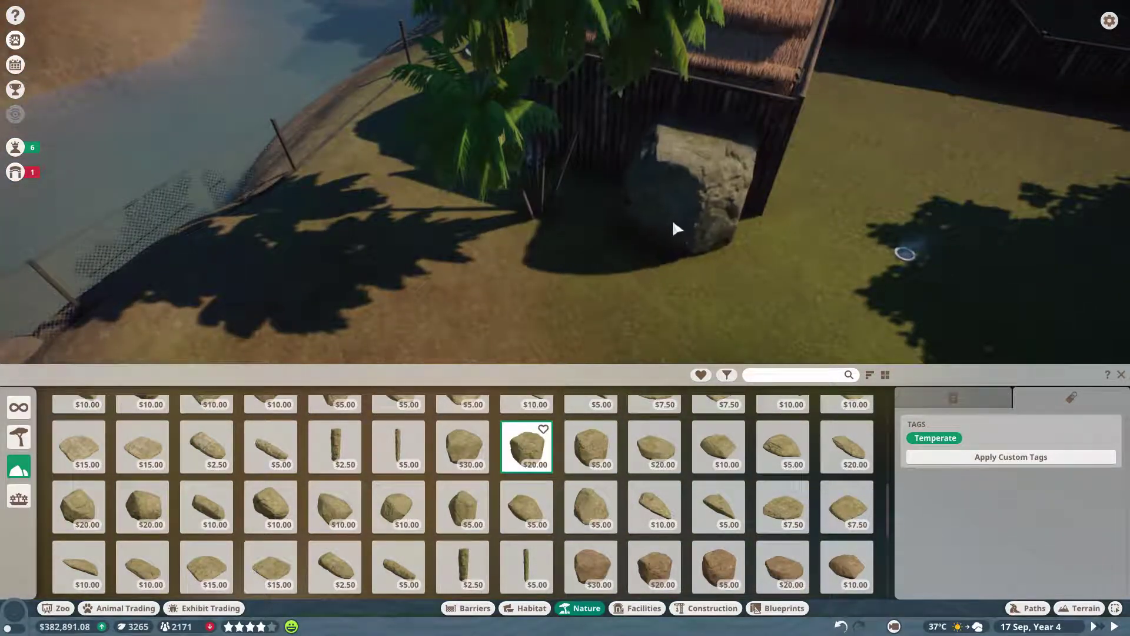
pyautogui.press('z')
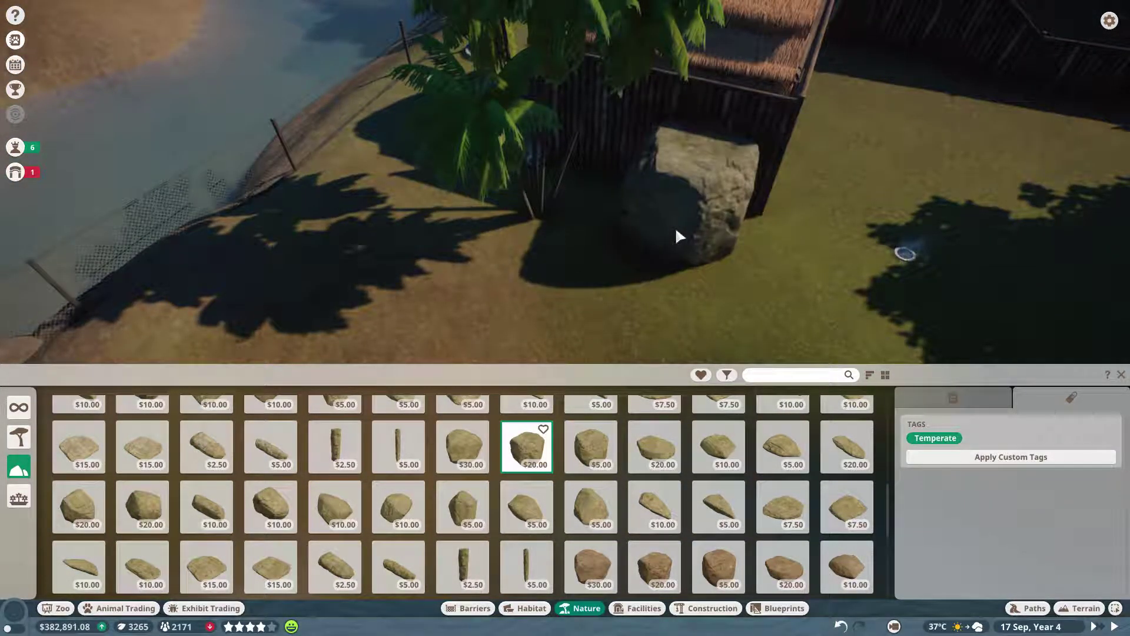
pyautogui.press('z')
pyautogui.press('z')
pyautogui.press('z')
pyautogui.press('z')
pyautogui.press('z')
pyautogui.press('z')
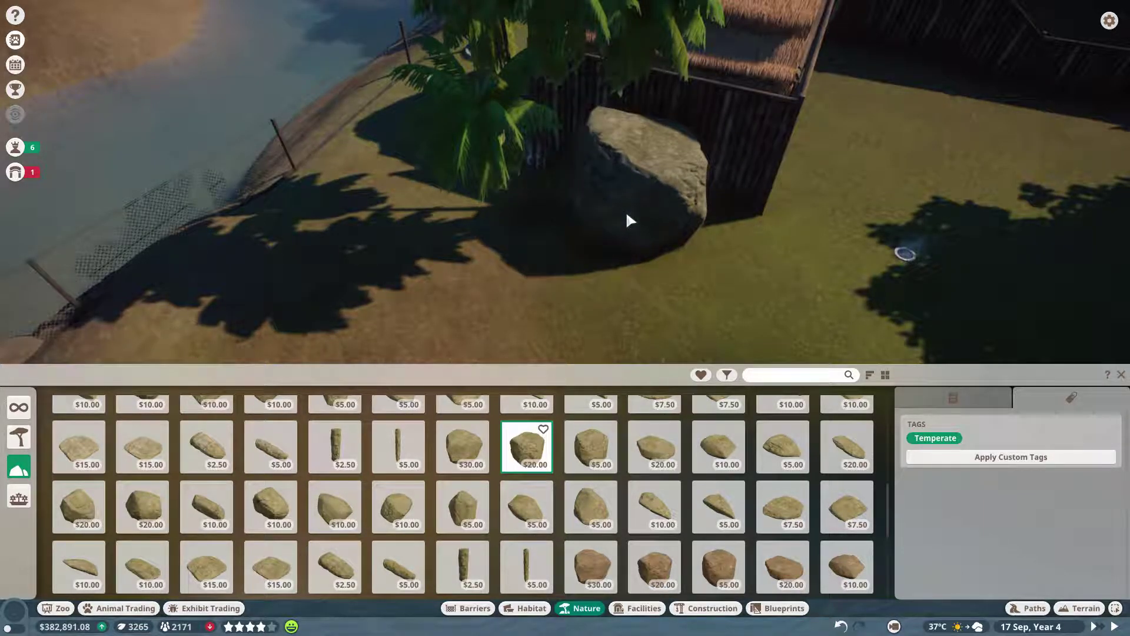
pyautogui.click(627, 214)
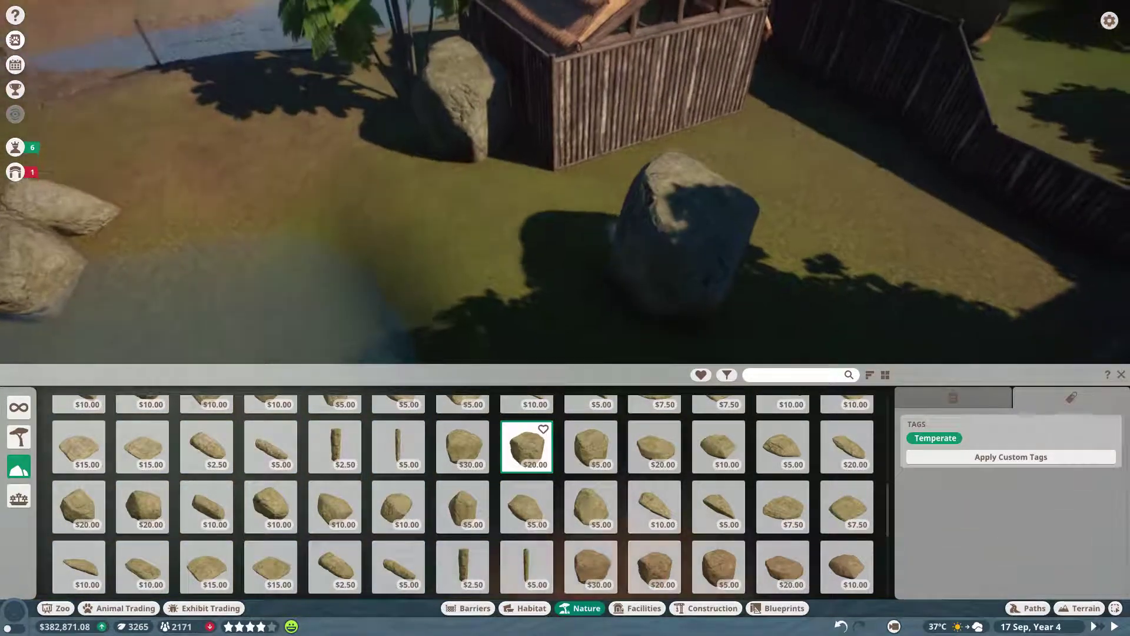
pyautogui.rightClick(671, 267)
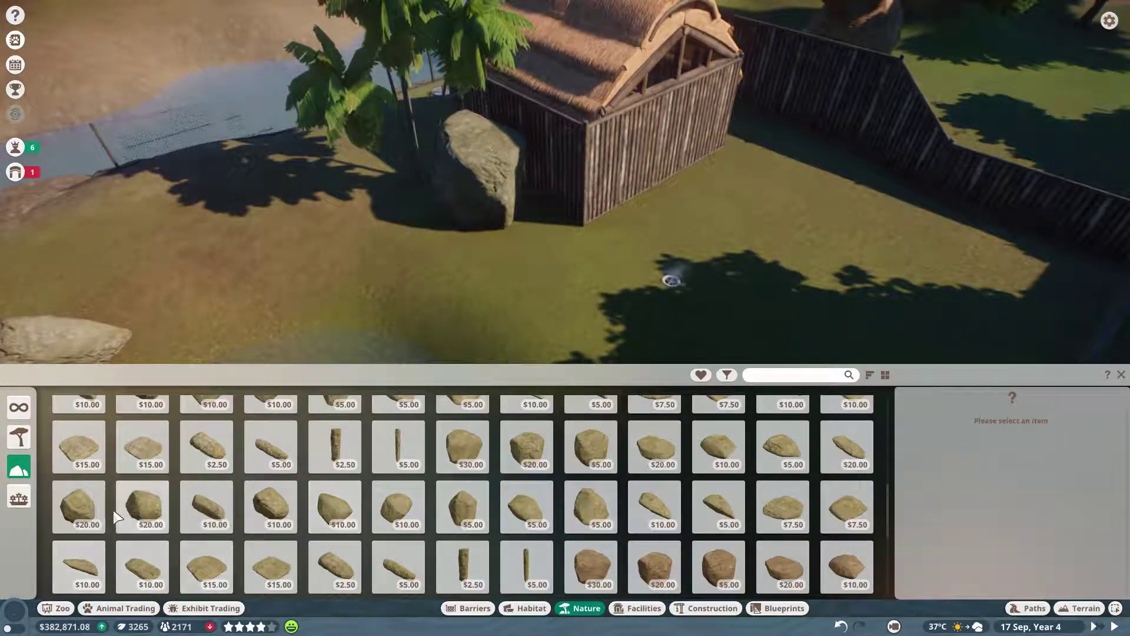
# Step: Add small cheap rocks beside the hut and back fence, plus Temperate Rock 12 by the fence
pyautogui.click(79, 510)
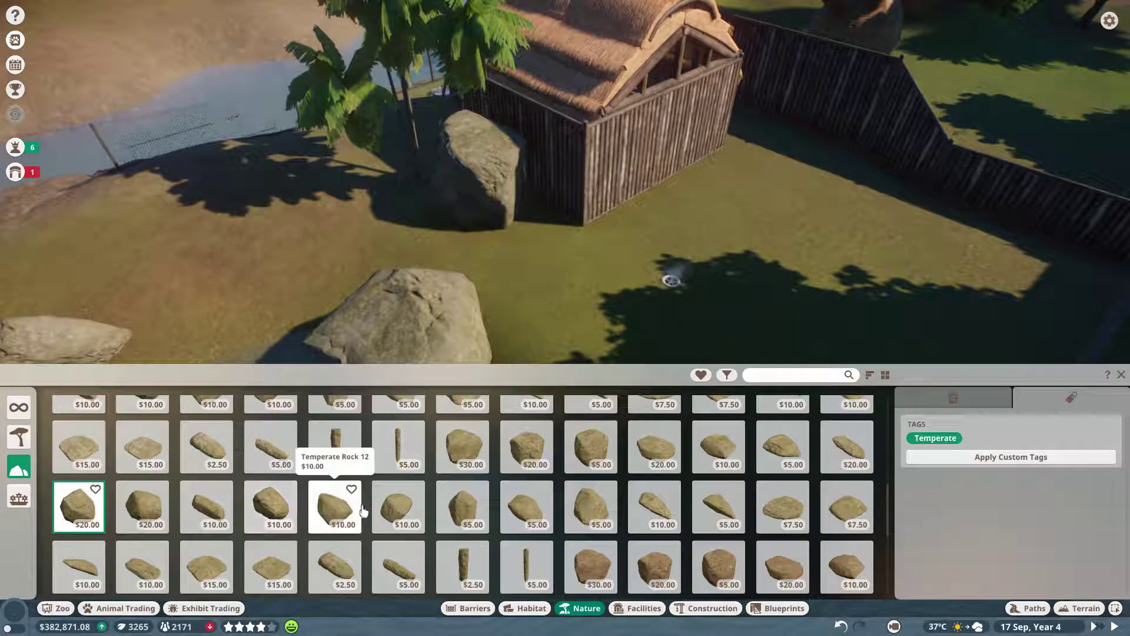
pyautogui.click(397, 508)
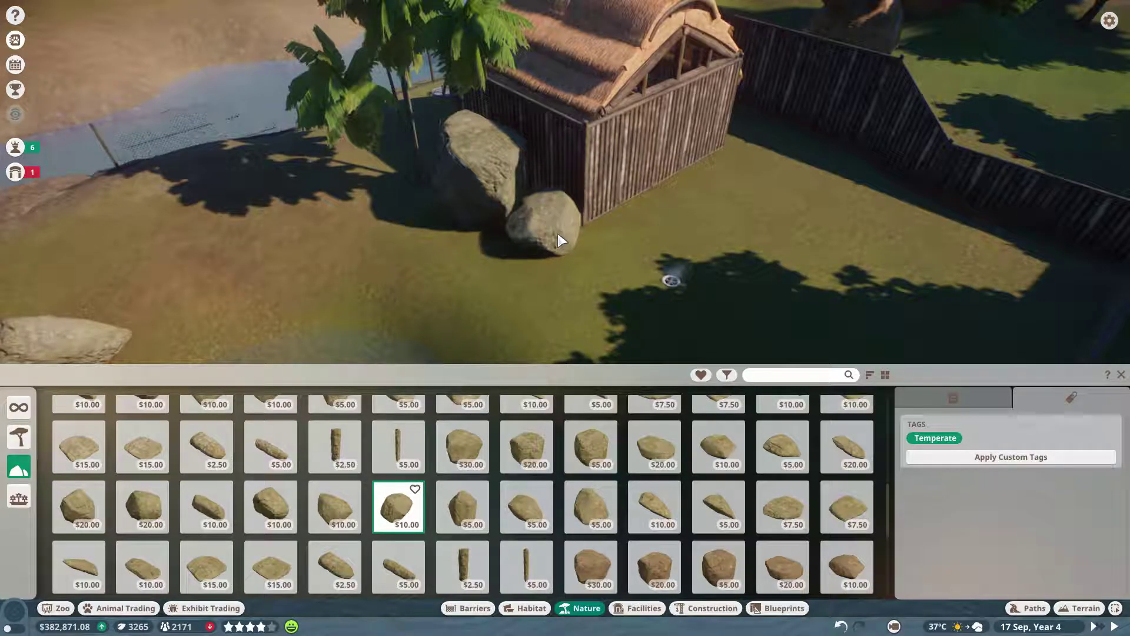
pyautogui.click(556, 231)
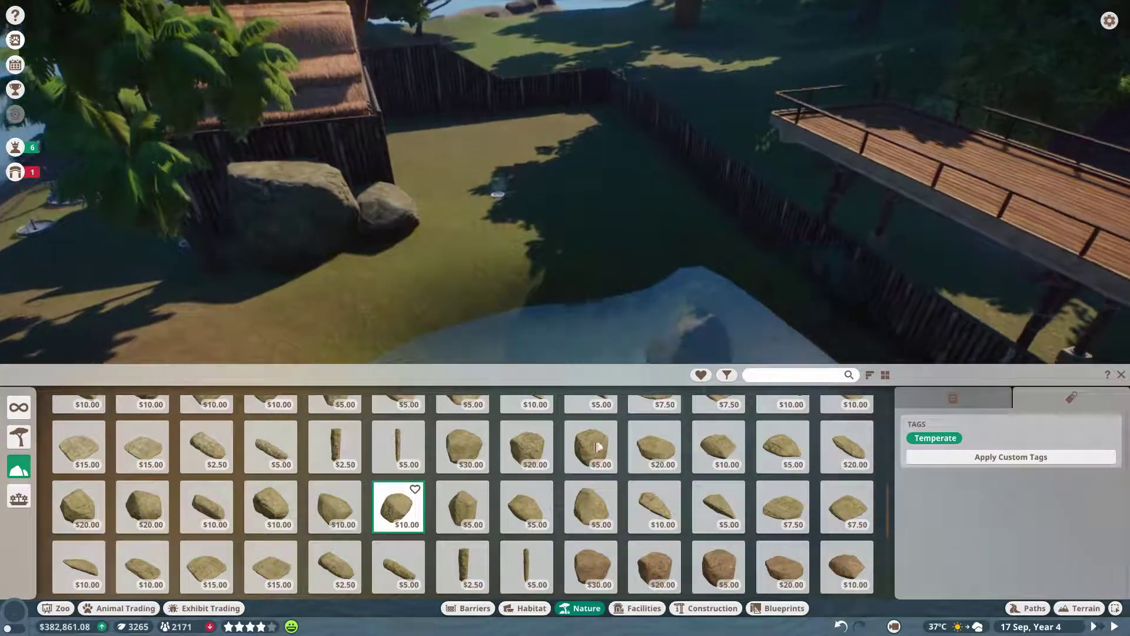
pyautogui.click(462, 507)
pyautogui.click(606, 196)
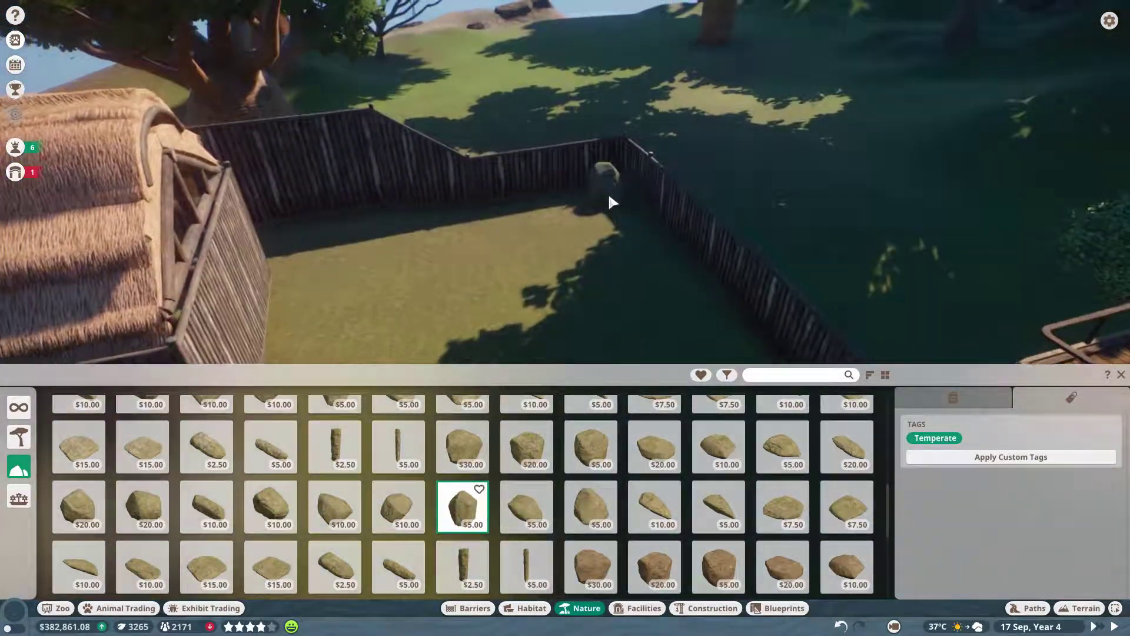
pyautogui.click(327, 523)
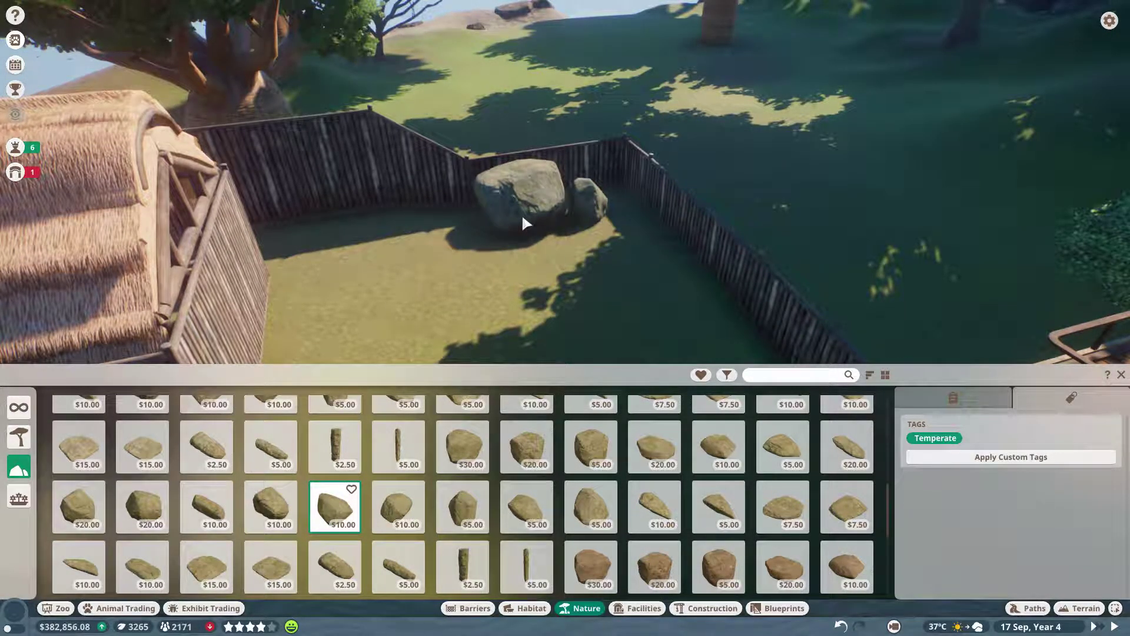
pyautogui.click(534, 211)
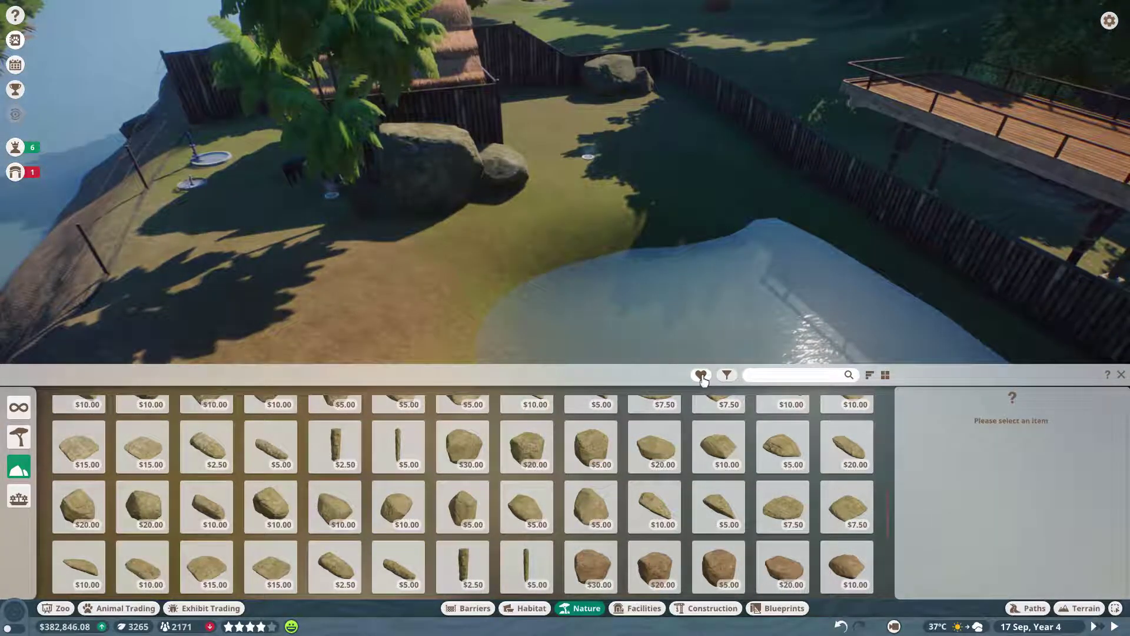
# Step: Filter the catalogue to South/Central America and the Grassland, Temperate and Tropical biomes
pyautogui.click(702, 375)
pyautogui.click(727, 374)
pyautogui.click(612, 279)
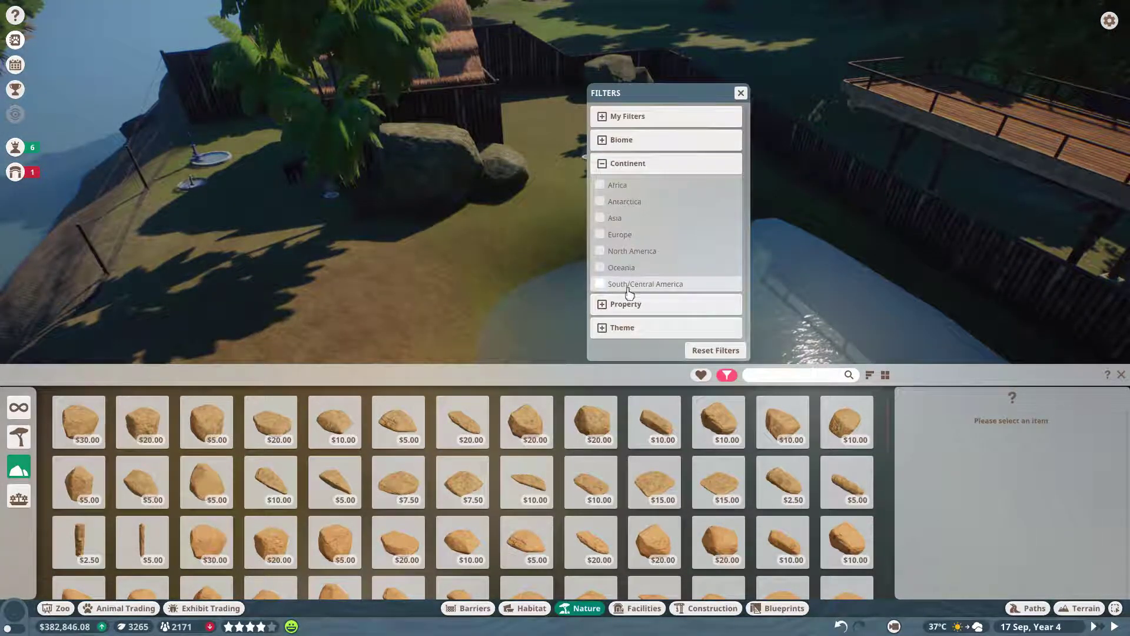
pyautogui.click(619, 140)
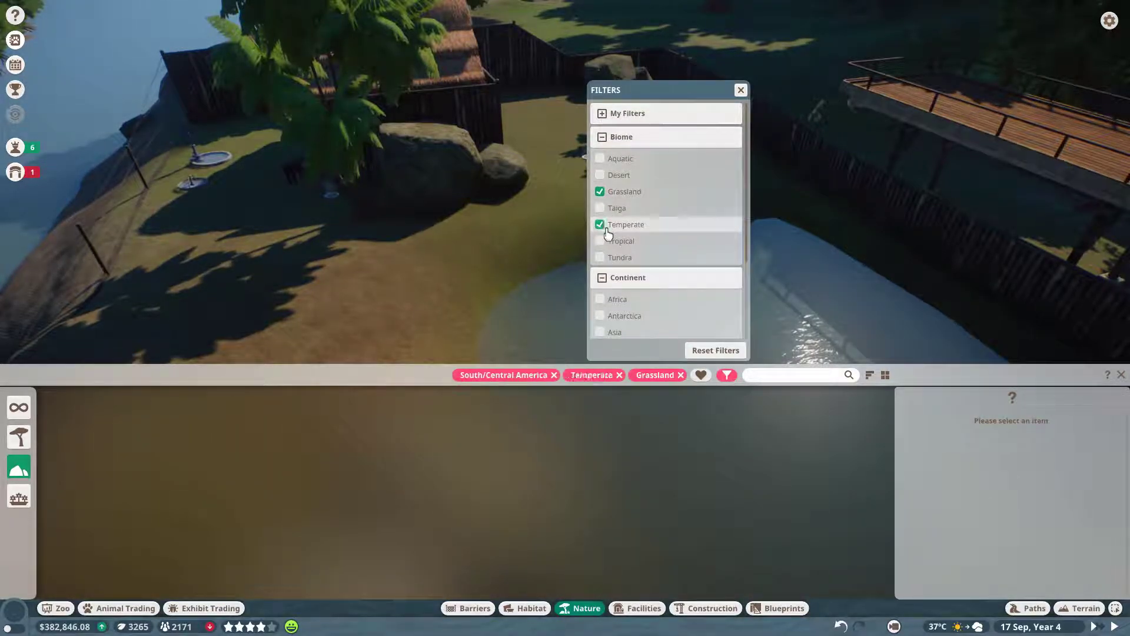
pyautogui.click(741, 90)
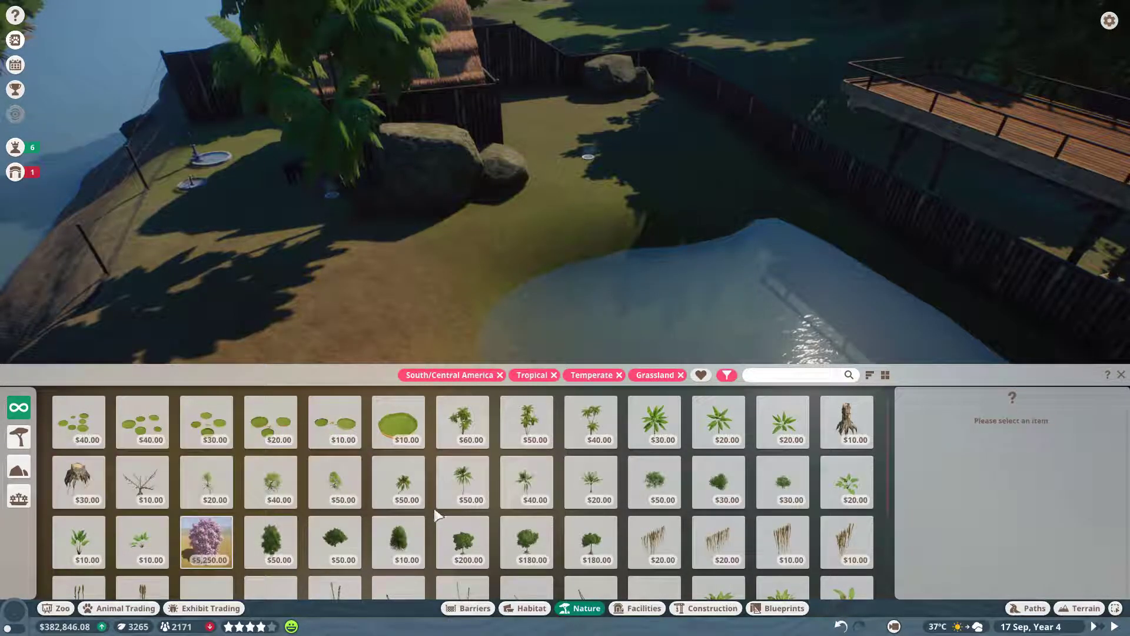
# Step: Select the palm tree plant, then cancel its placement
pyautogui.click(590, 421)
pyautogui.press('s')
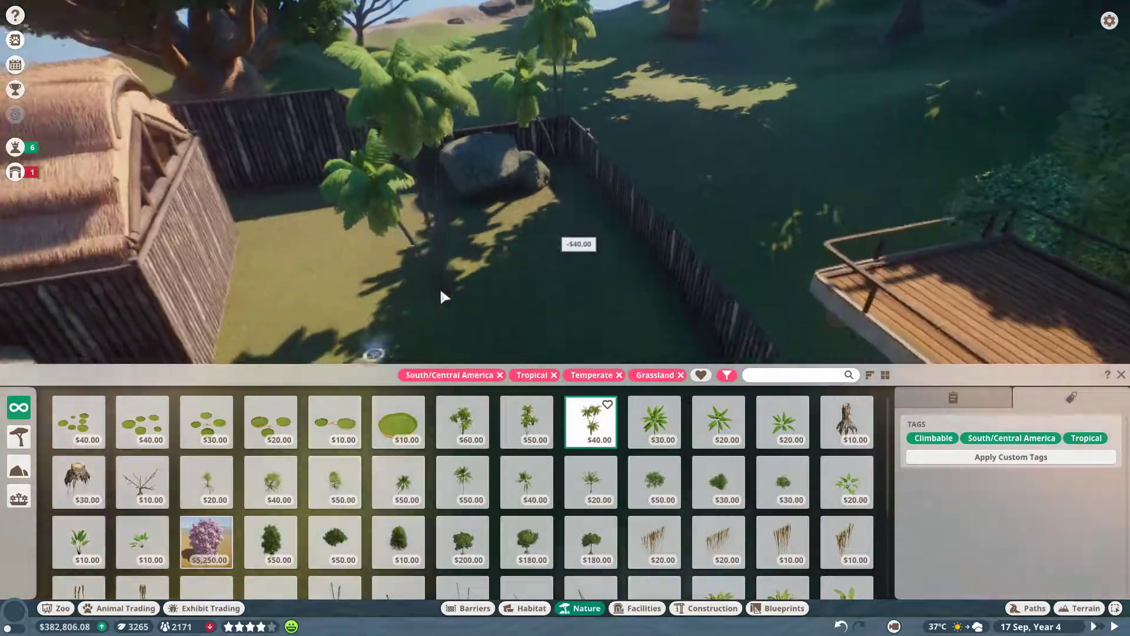
pyautogui.rightClick(419, 280)
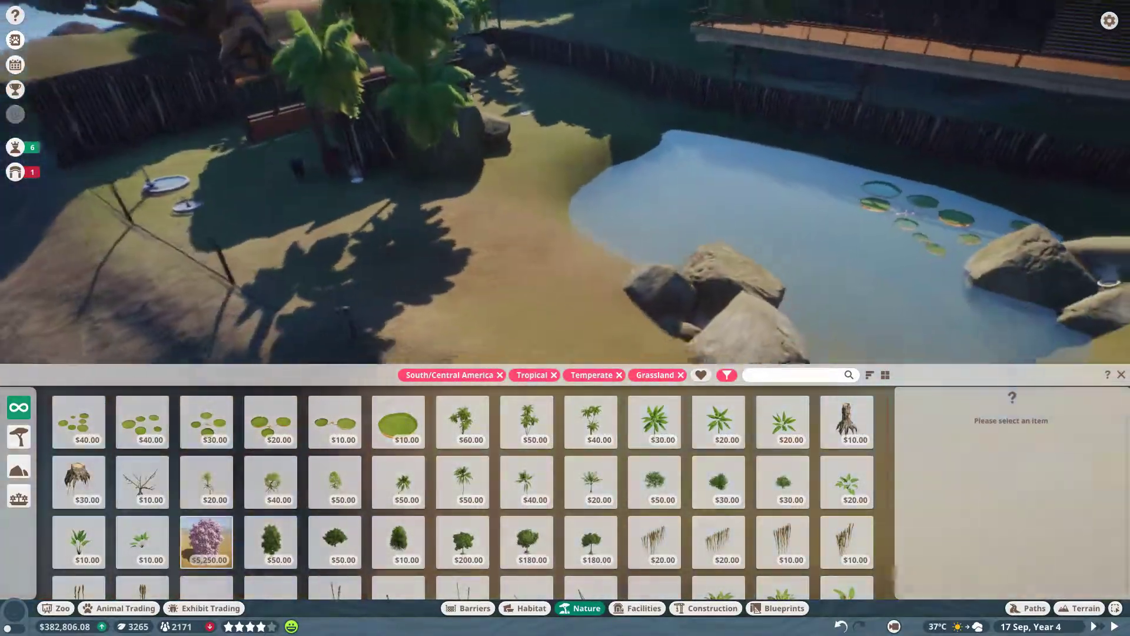
# Step: Check Guatemoc's plant needs and ring the pond rocks with five Elephant Ear Plant 01s
pyautogui.press('s')
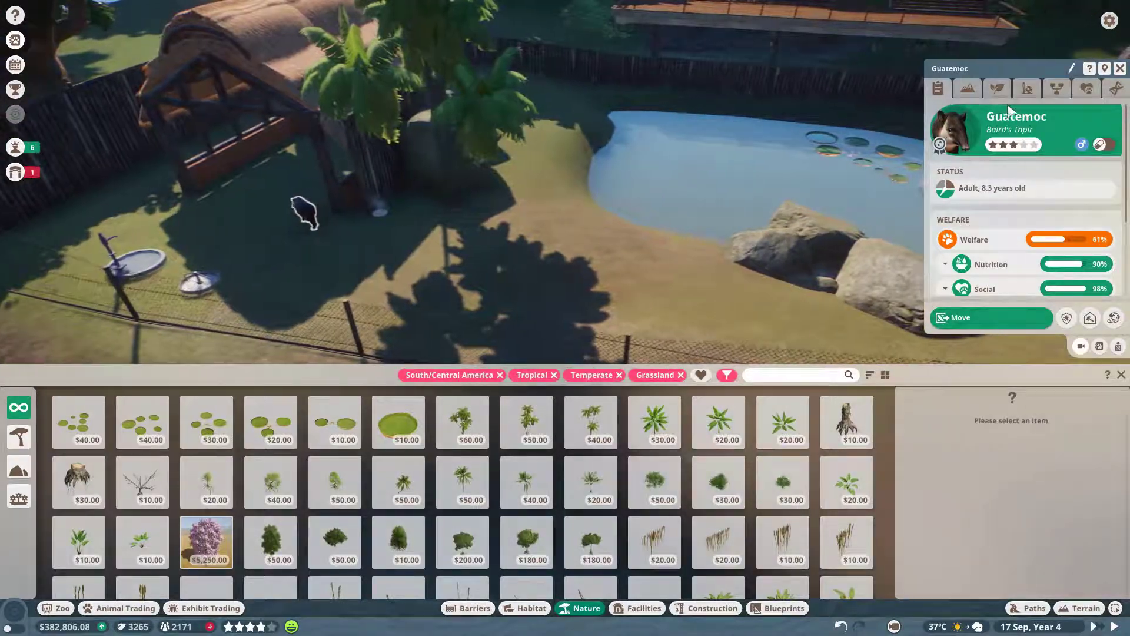
pyautogui.click(996, 88)
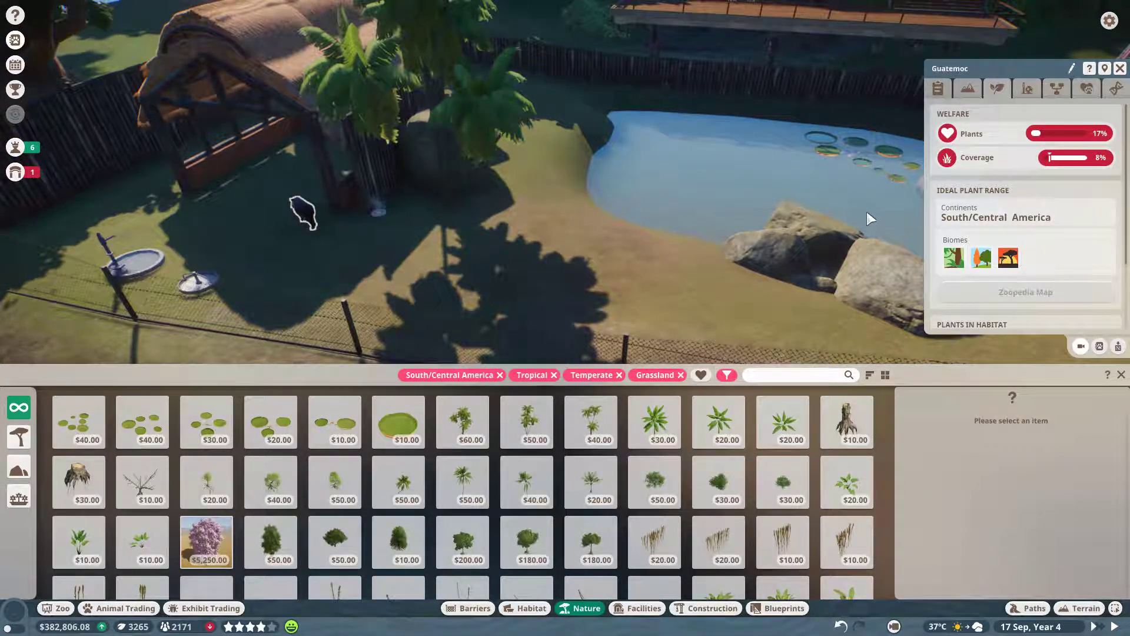
pyautogui.scroll(-3, 1027, 296)
pyautogui.scroll(3, 1030, 241)
pyautogui.press('q')
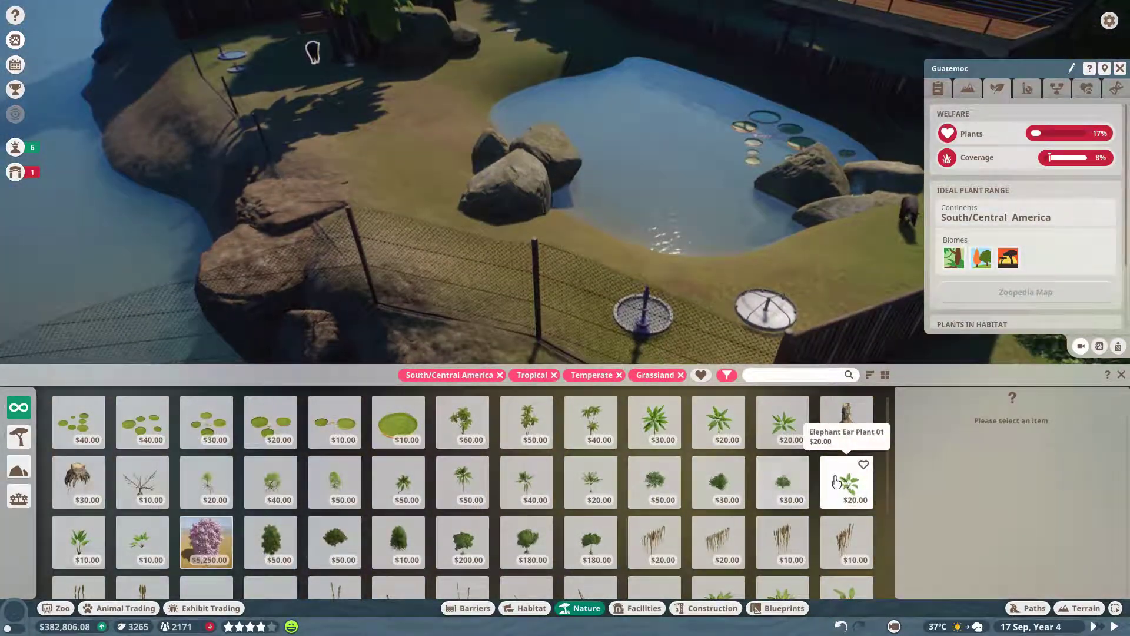
pyautogui.click(847, 481)
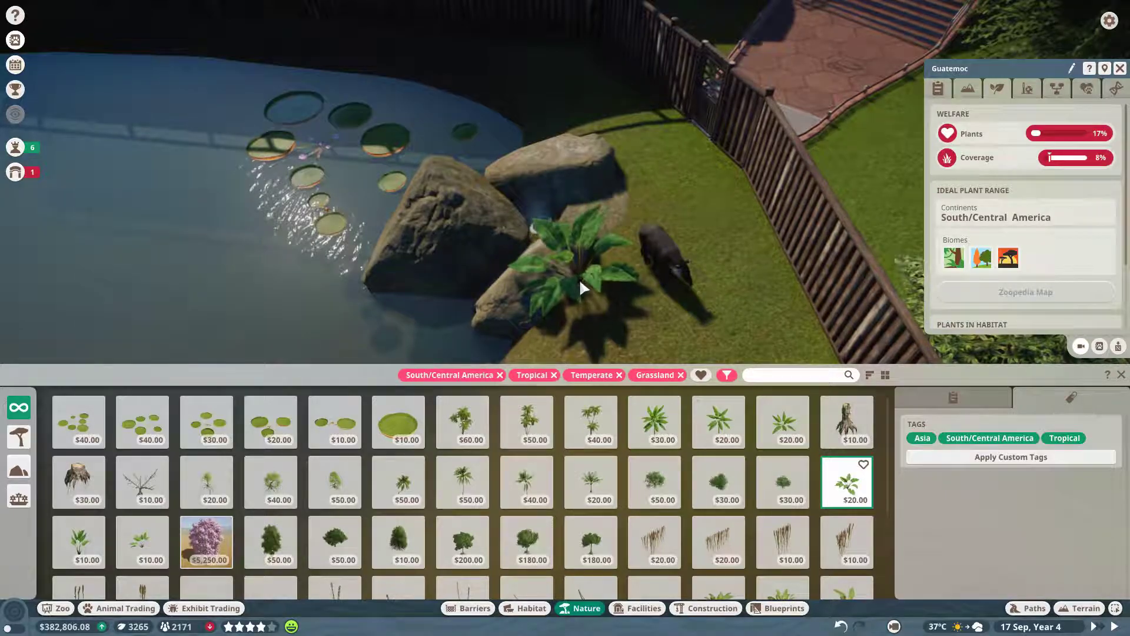
pyautogui.click(581, 278)
pyautogui.press('q')
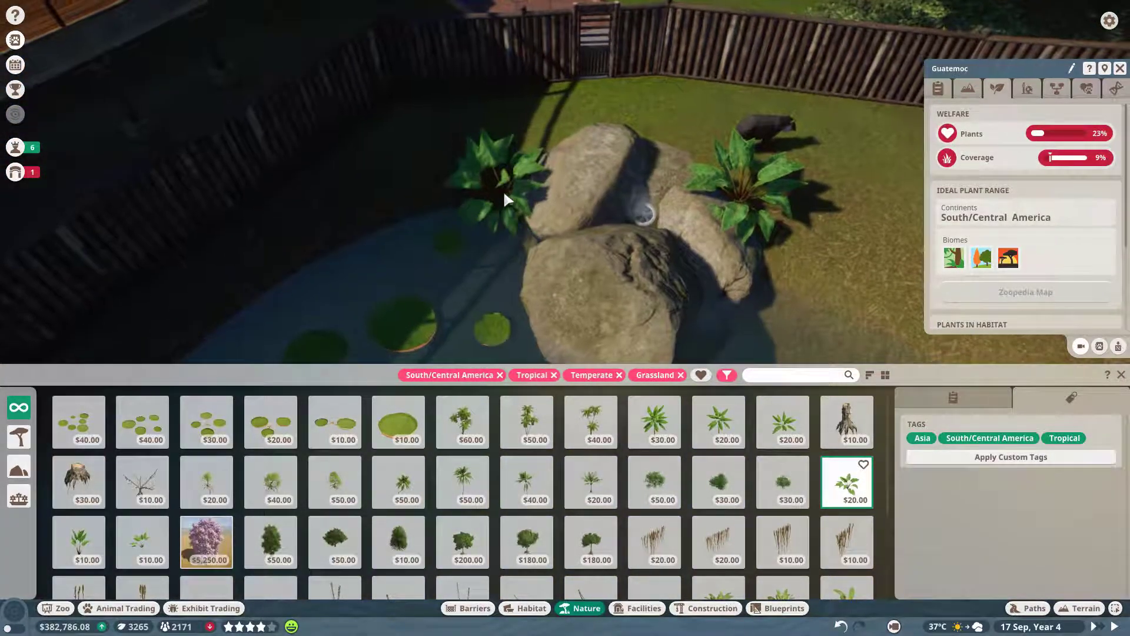
pyautogui.click(503, 183)
pyautogui.press('q')
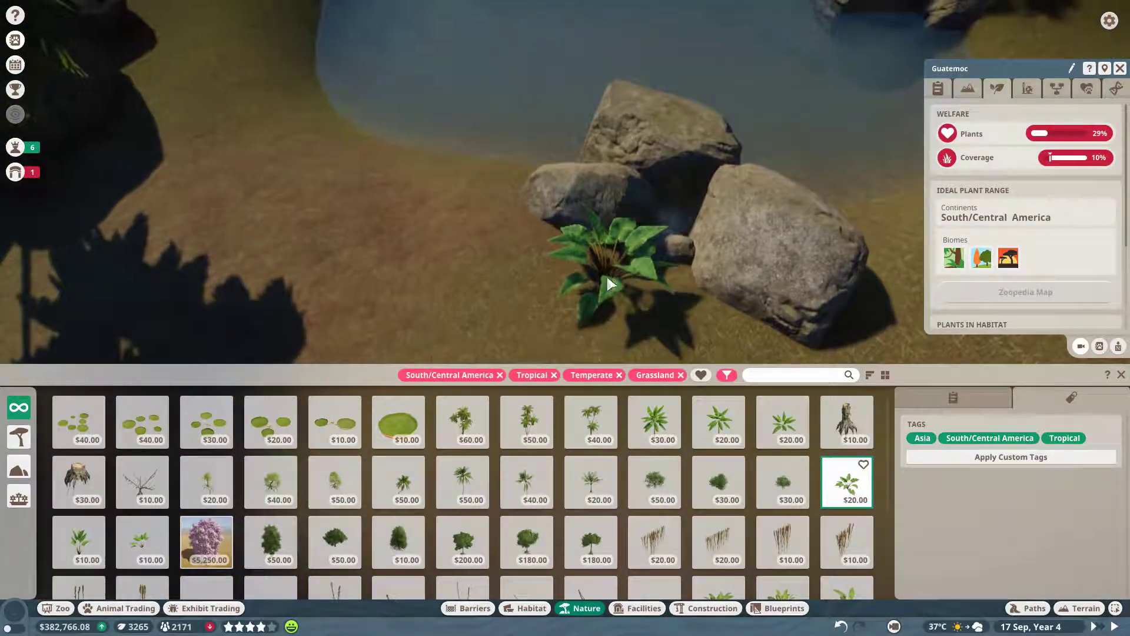
pyautogui.click(607, 269)
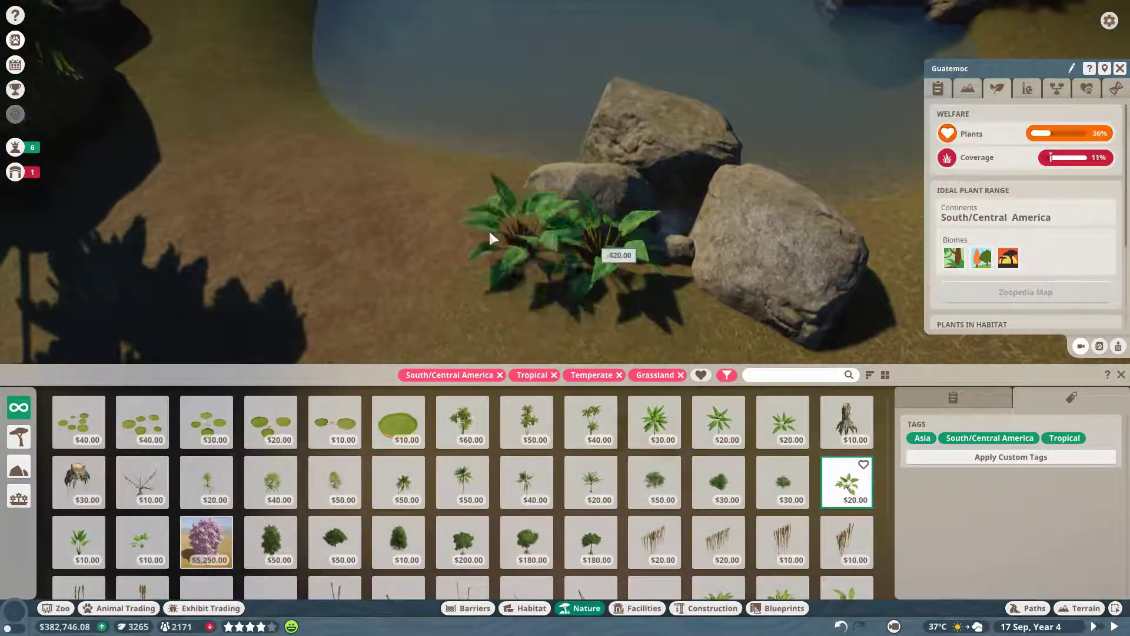
pyautogui.click(508, 179)
pyautogui.press('q')
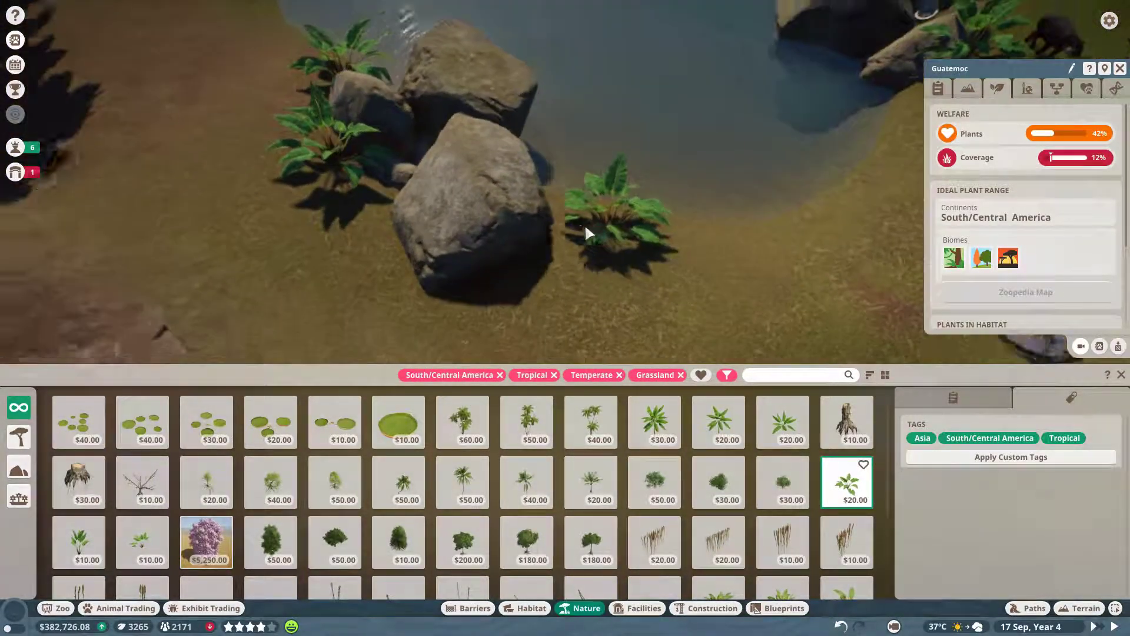
pyautogui.click(573, 200)
pyautogui.press('q')
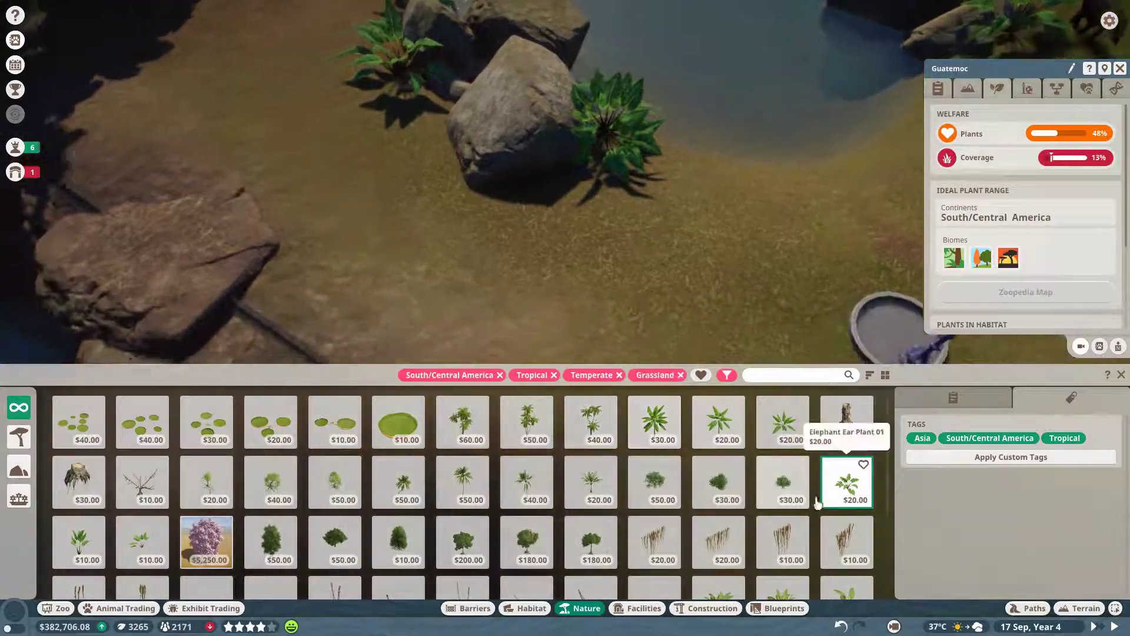
# Step: Plant a ten-dollar leafy plant by the large rock and an Elephant Ear in the corner
pyautogui.click(142, 542)
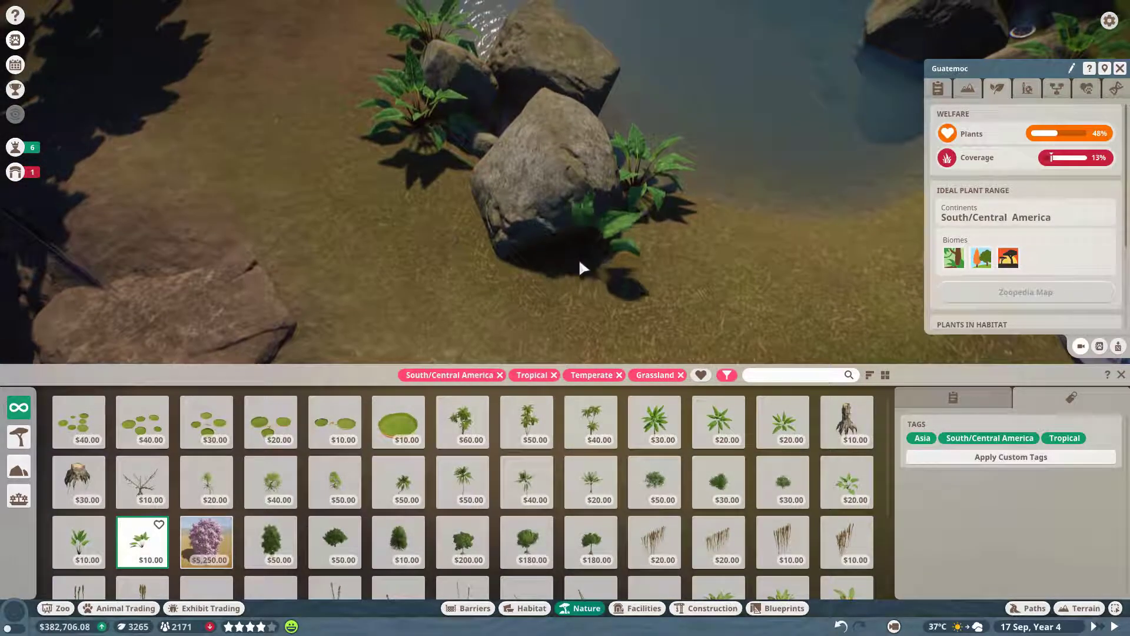
pyautogui.moveTo(563, 256); pyautogui.dragTo(565, 256)
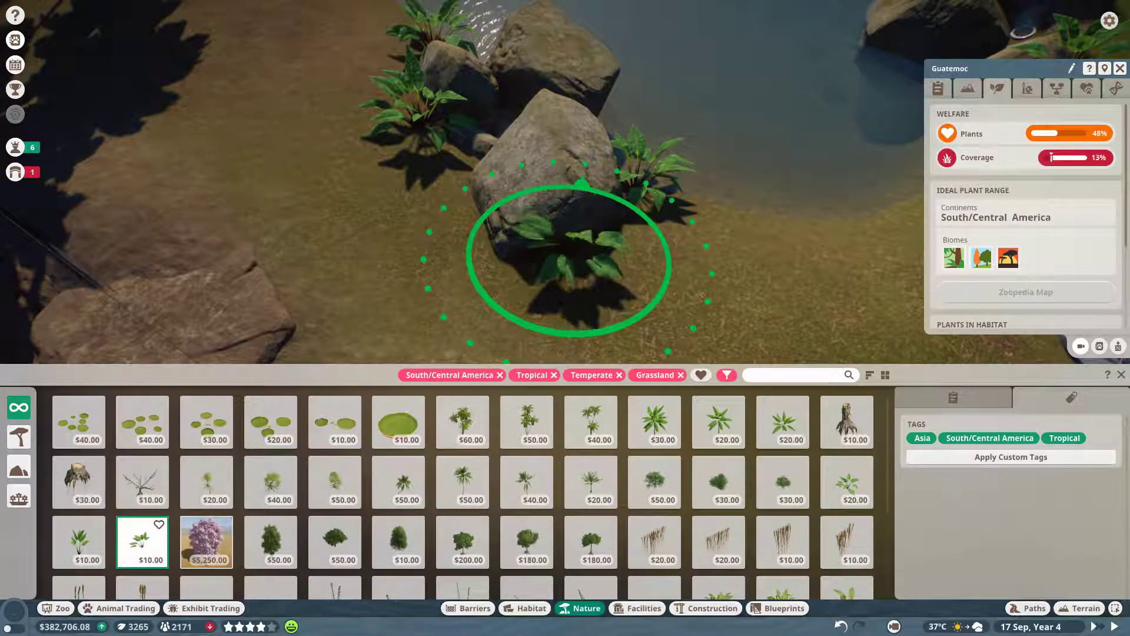
pyautogui.click(570, 256)
pyautogui.press('q')
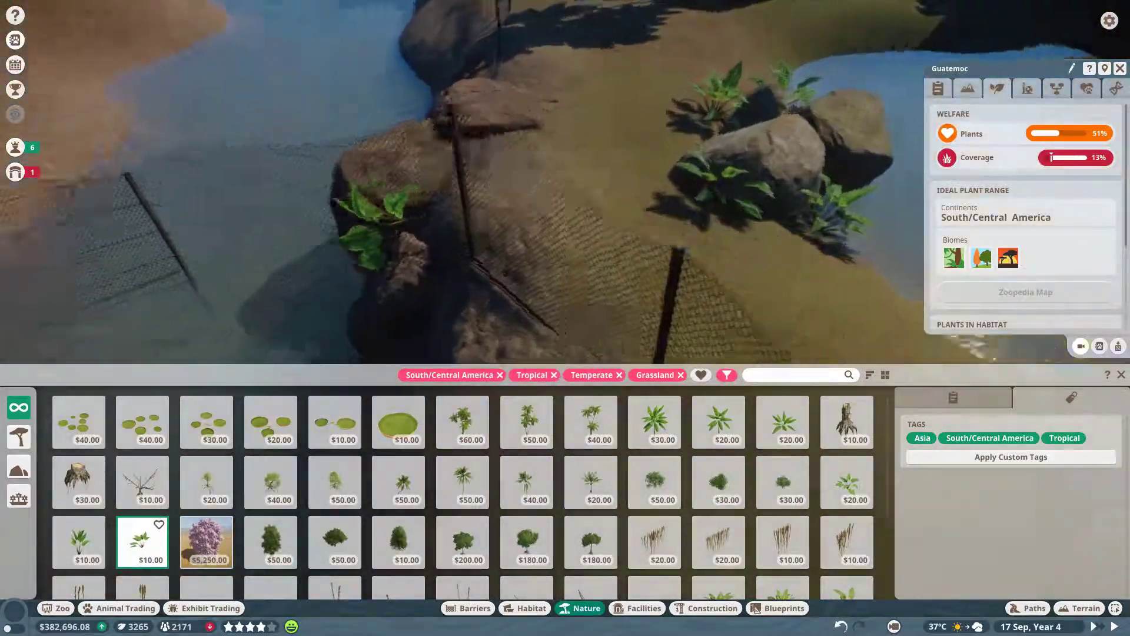
pyautogui.press('w')
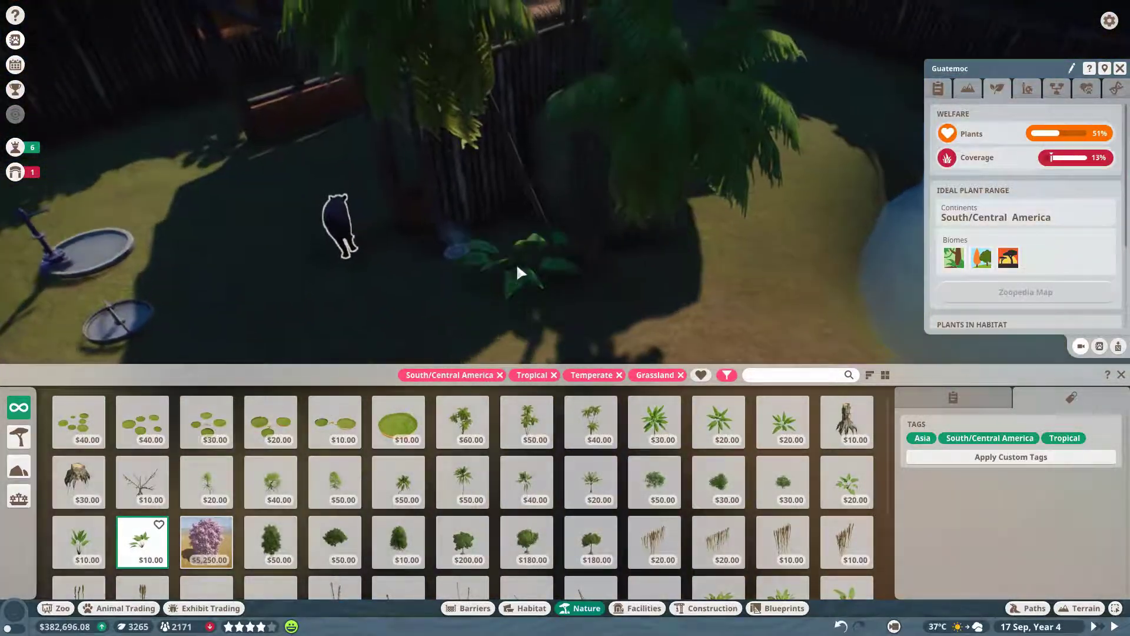
pyautogui.press('a')
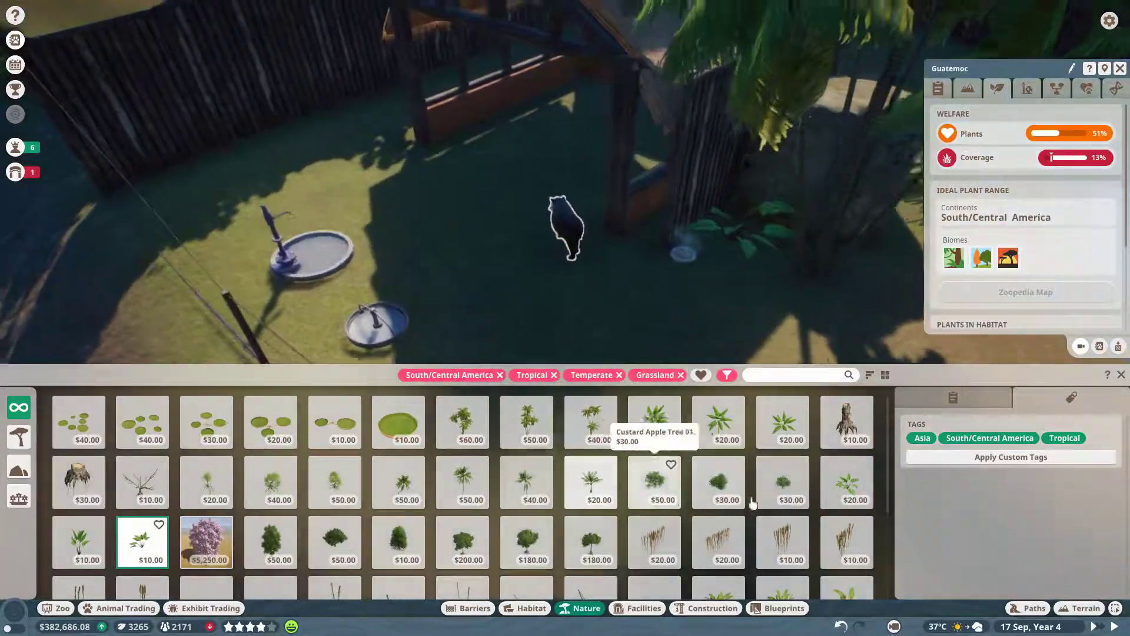
pyautogui.click(846, 481)
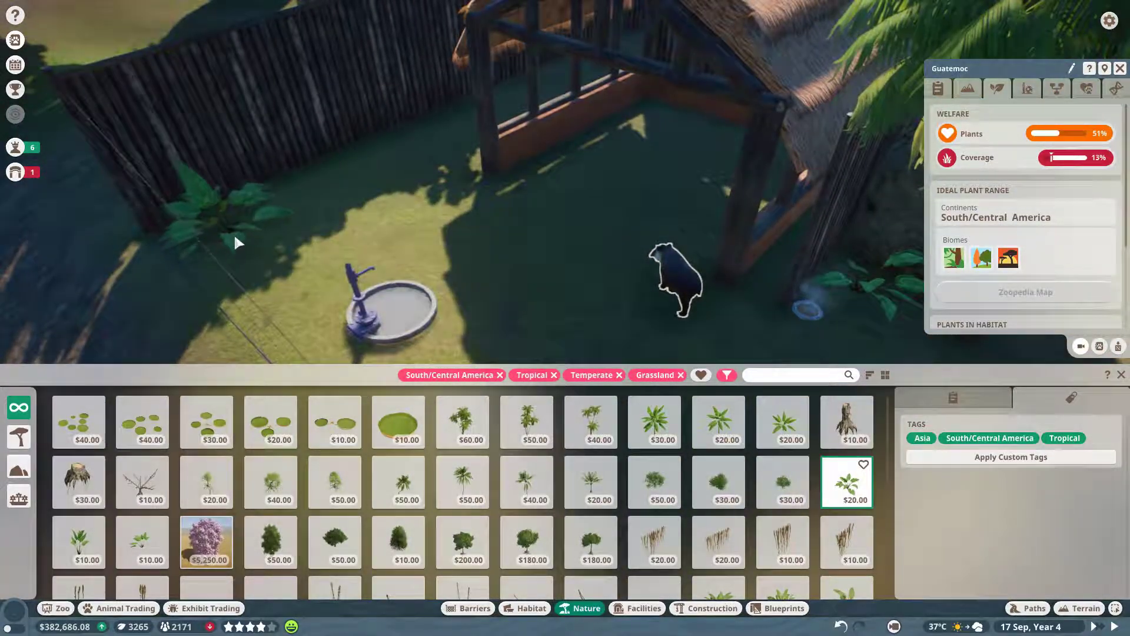
pyautogui.press('d')
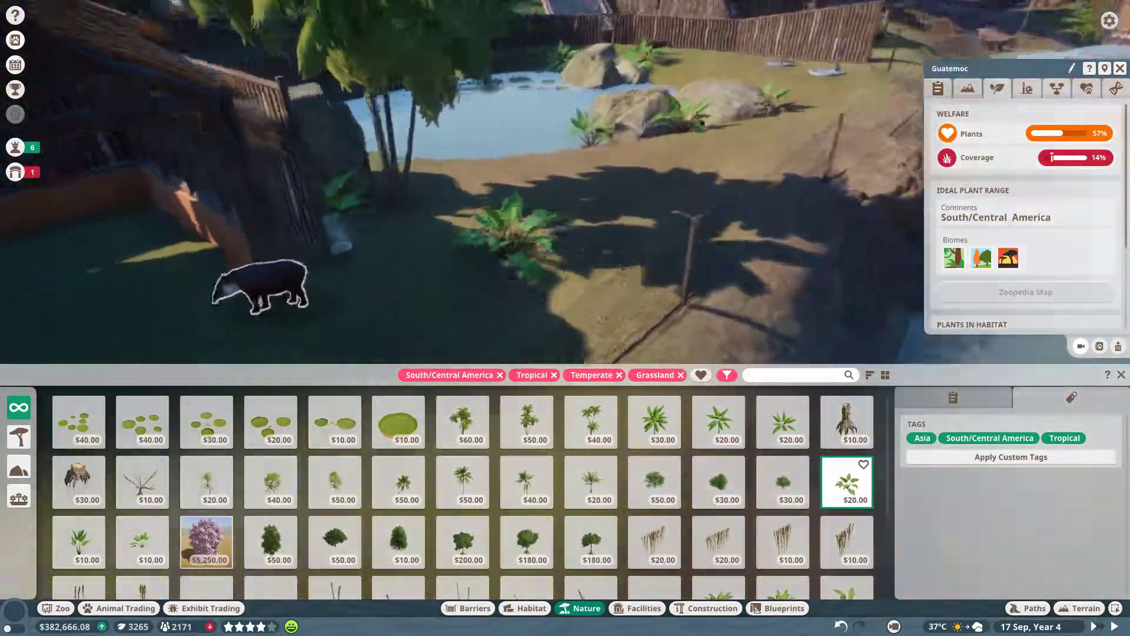
pyautogui.press('a')
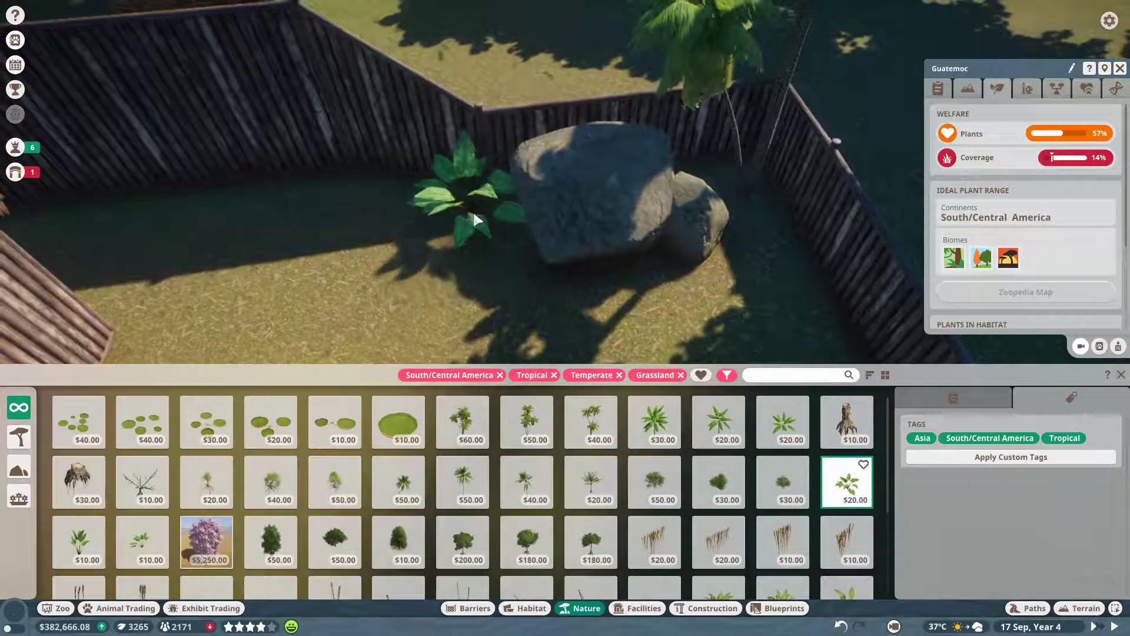
pyautogui.click(472, 209)
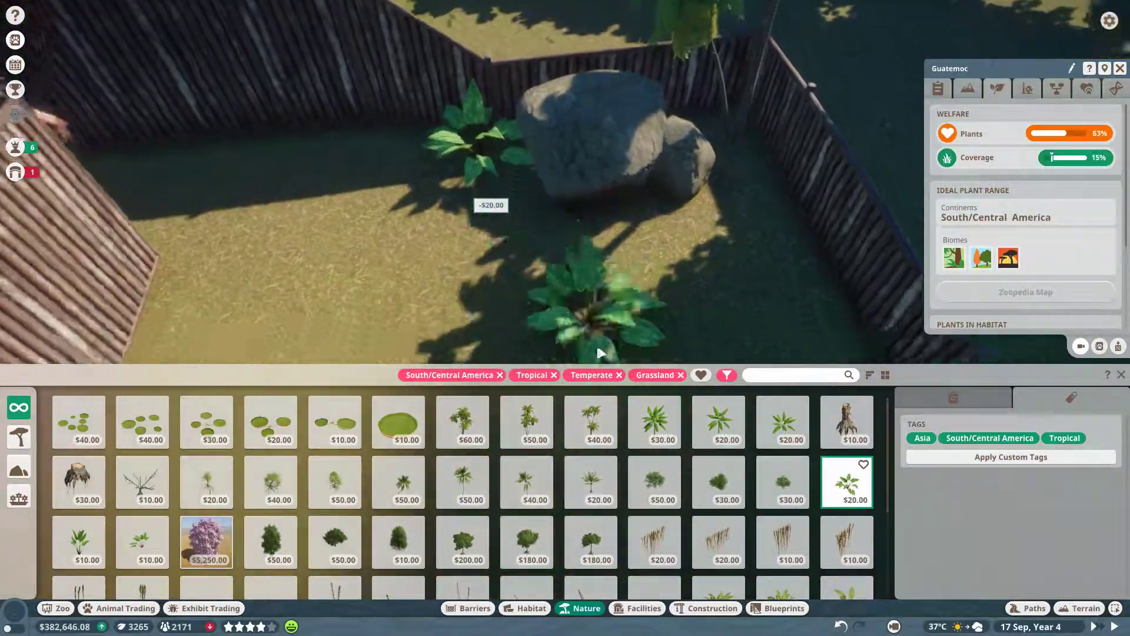
# Step: Plant cheaper plants around the rocks and Elephant Ears along the pond edge
pyautogui.click(77, 541)
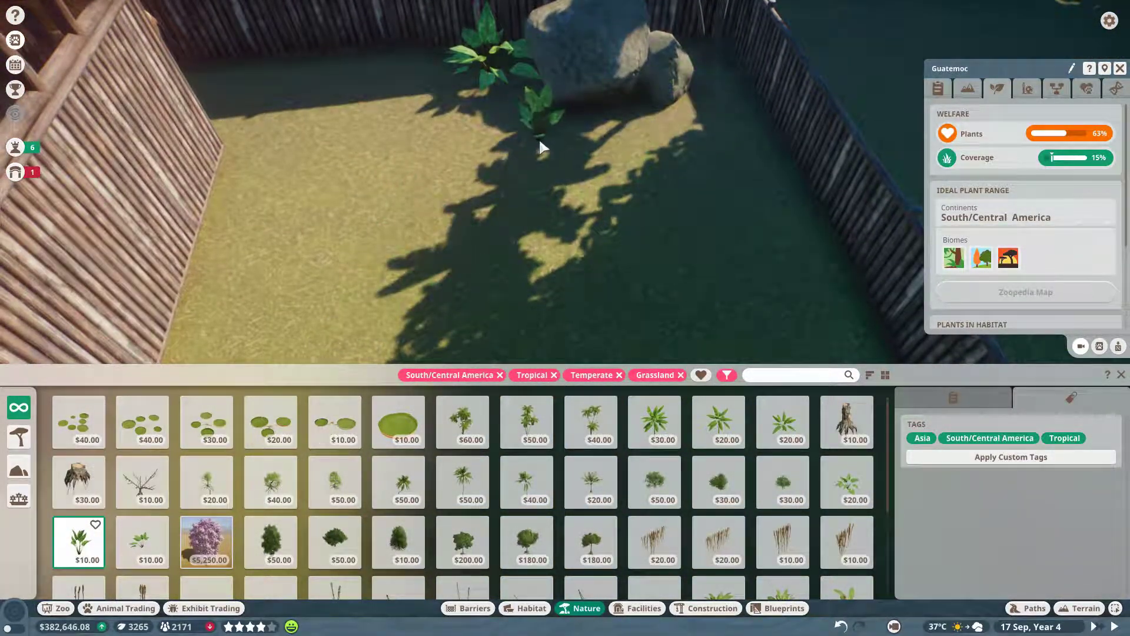
pyautogui.click(533, 118)
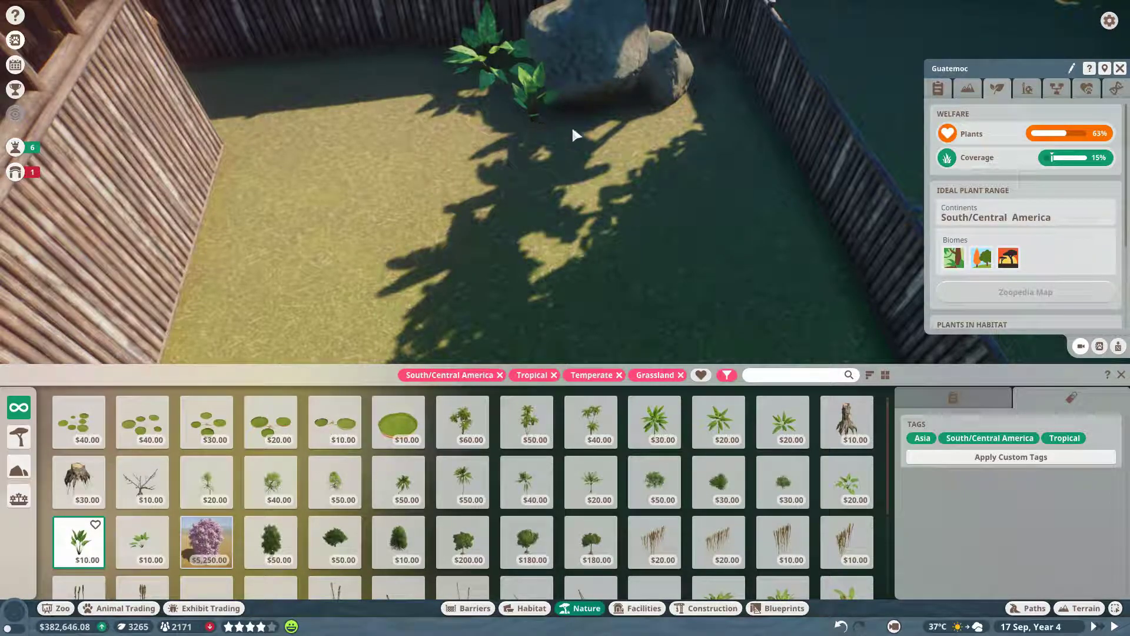
pyautogui.click(645, 117)
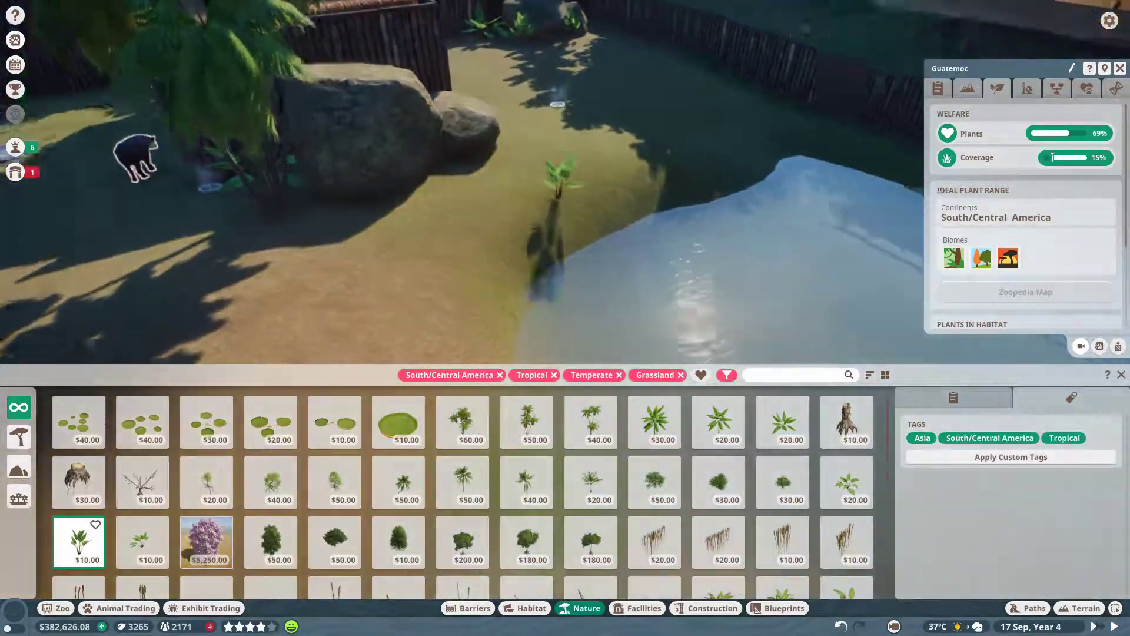
pyautogui.scroll(3, 480, 201)
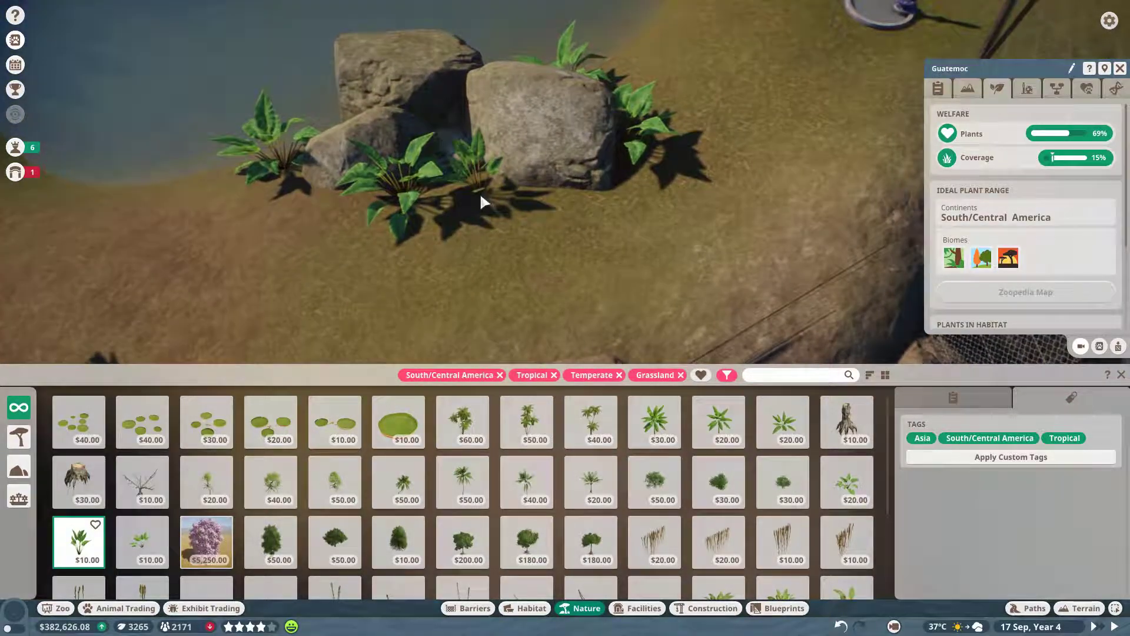
pyautogui.click(480, 201)
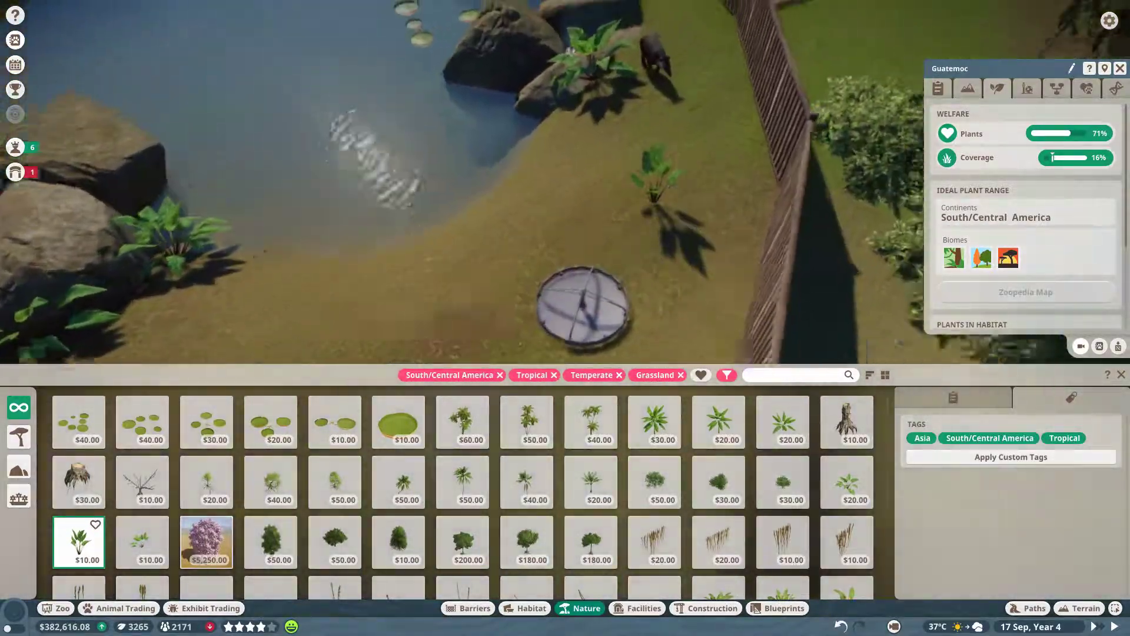
pyautogui.scroll(-5, 572, 311)
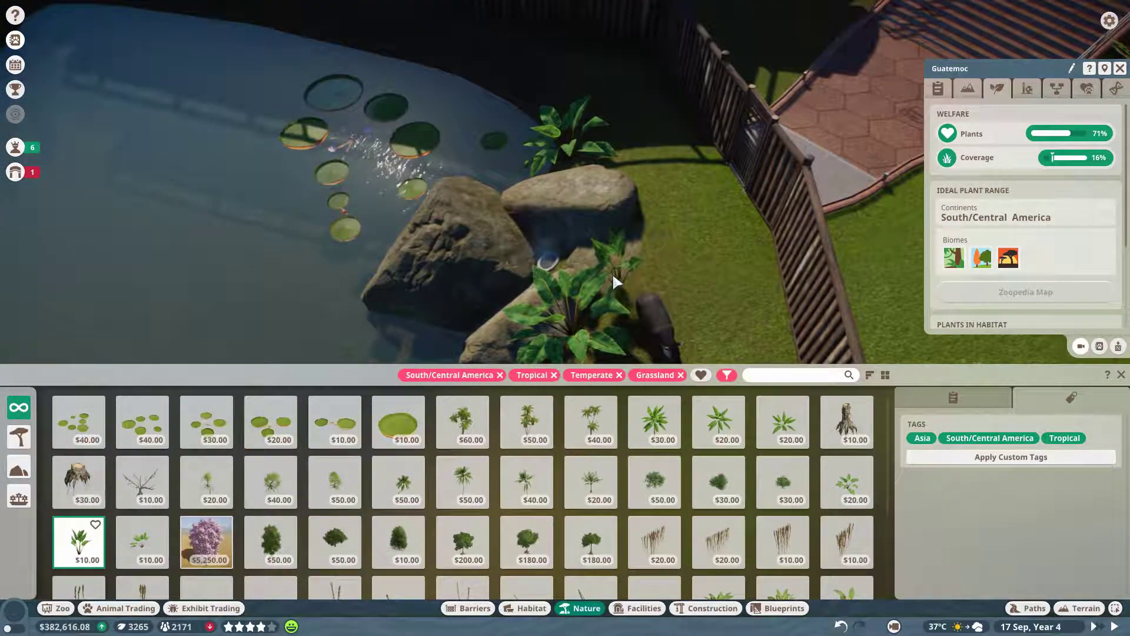
pyautogui.scroll(3, 605, 276)
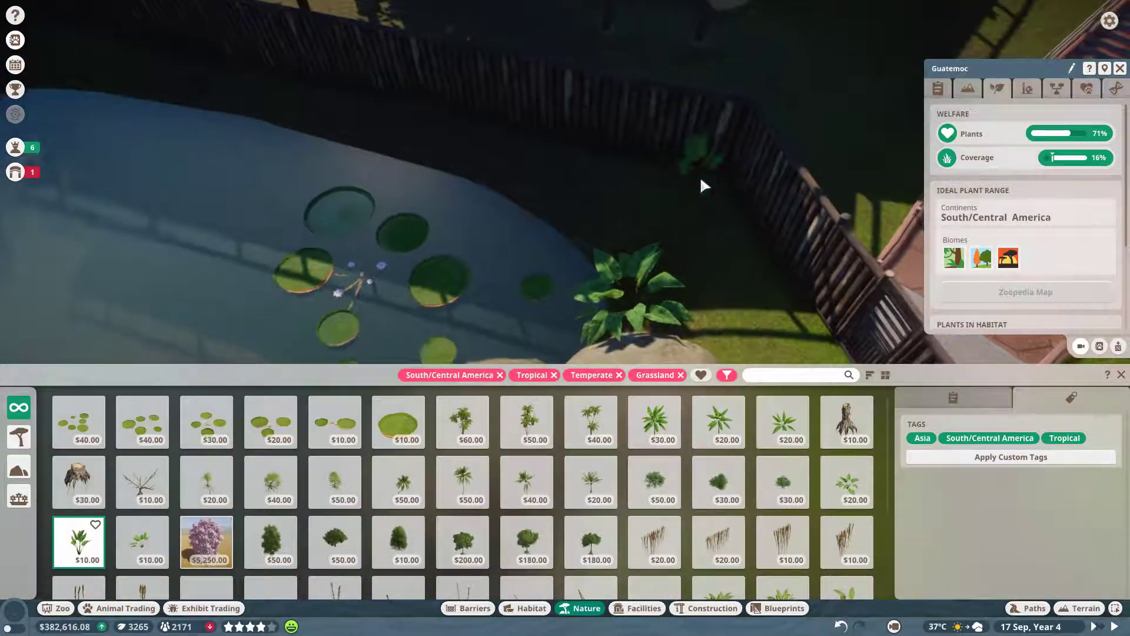
pyautogui.click(703, 181)
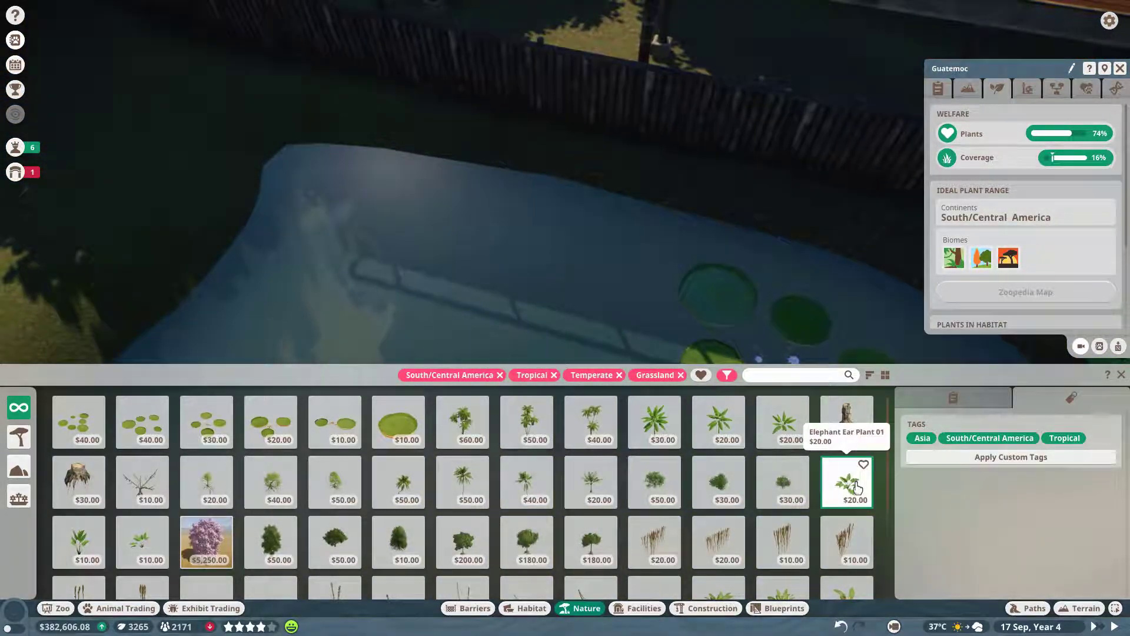
pyautogui.click(332, 154)
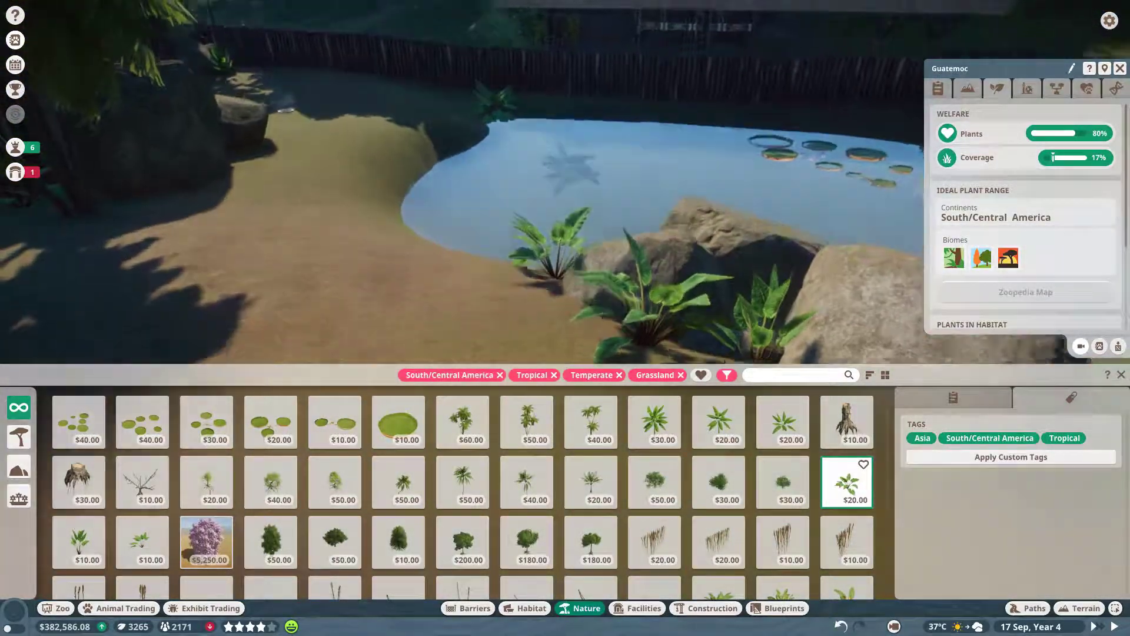
pyautogui.press('s')
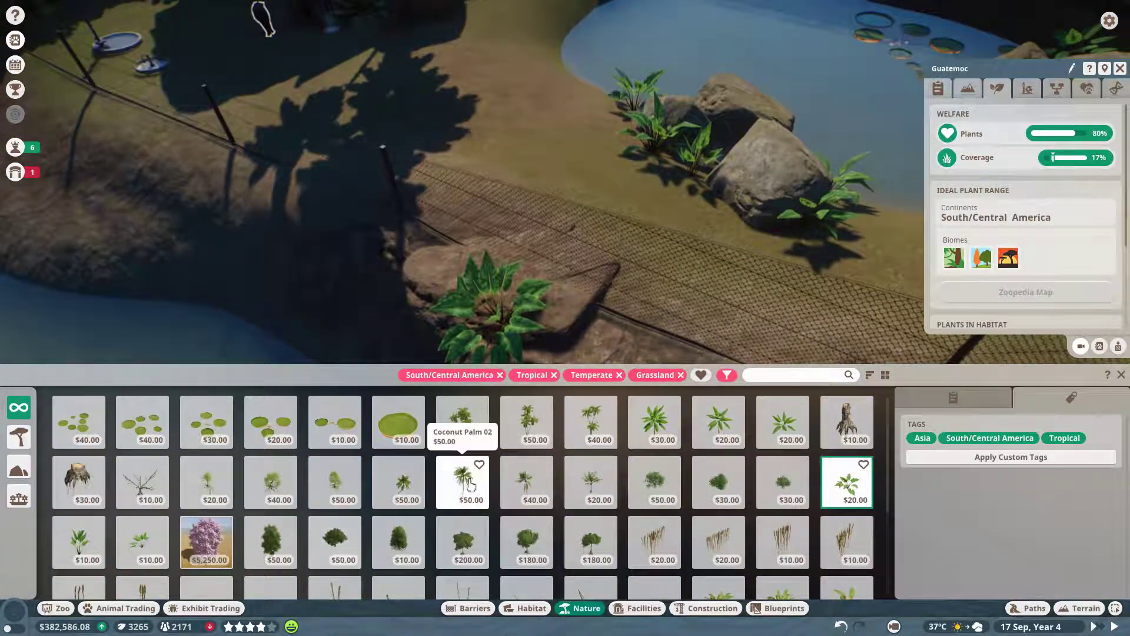
# Step: Plant coconut palms near the hut and a smaller palm by the fence, reaching 100% plant welfare
pyautogui.click(526, 481)
pyautogui.press('w')
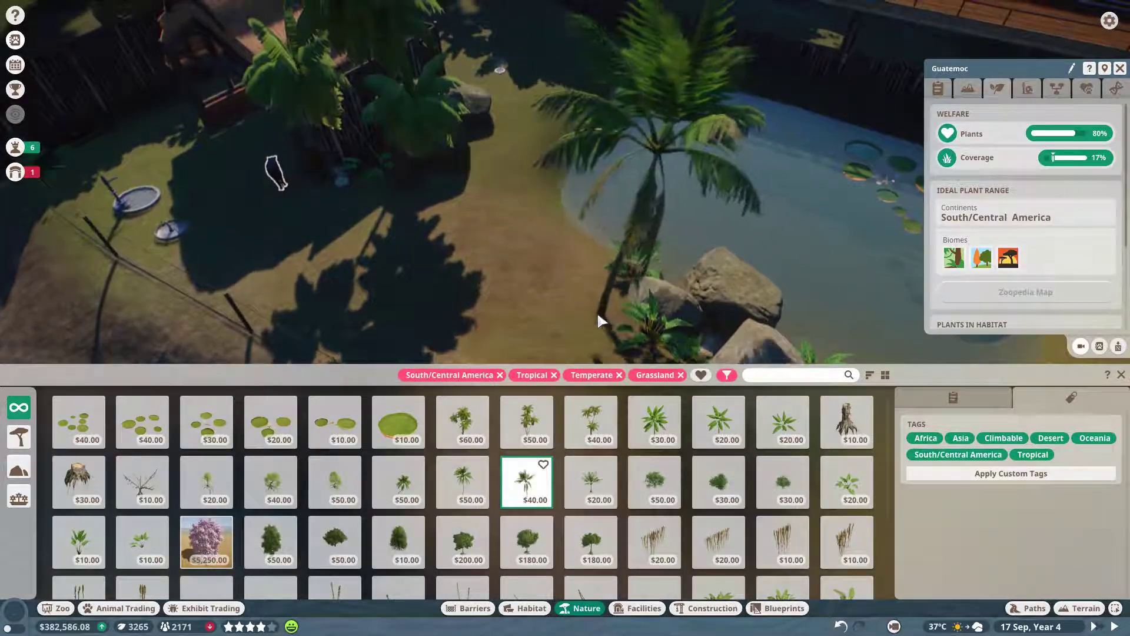
pyautogui.press('s')
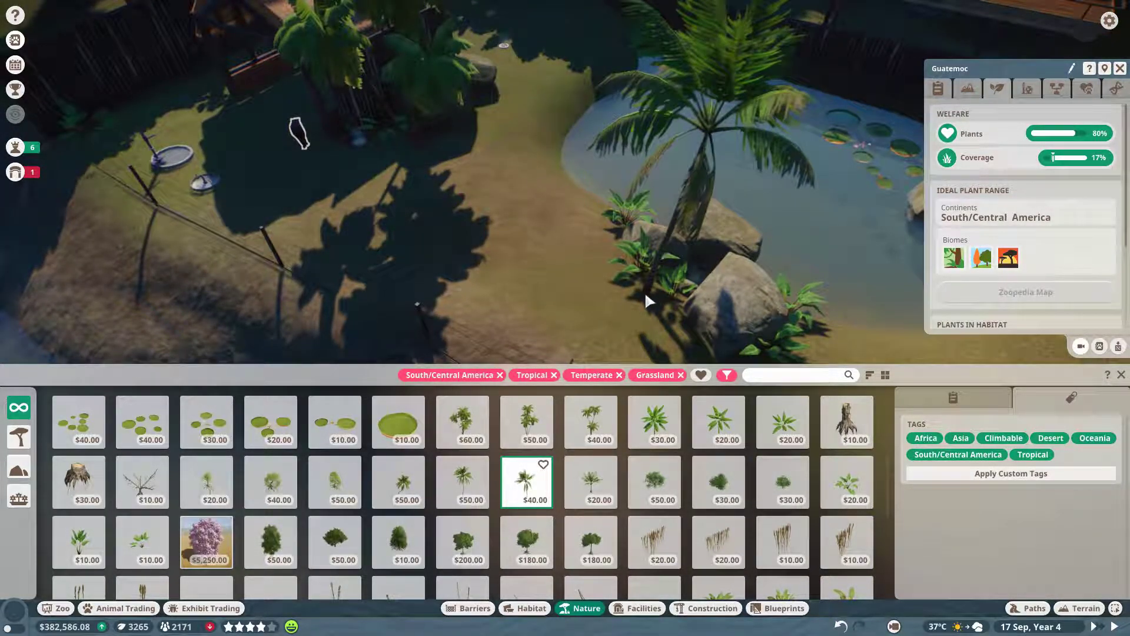
pyautogui.click(645, 298)
pyautogui.scroll(3, 548, 203)
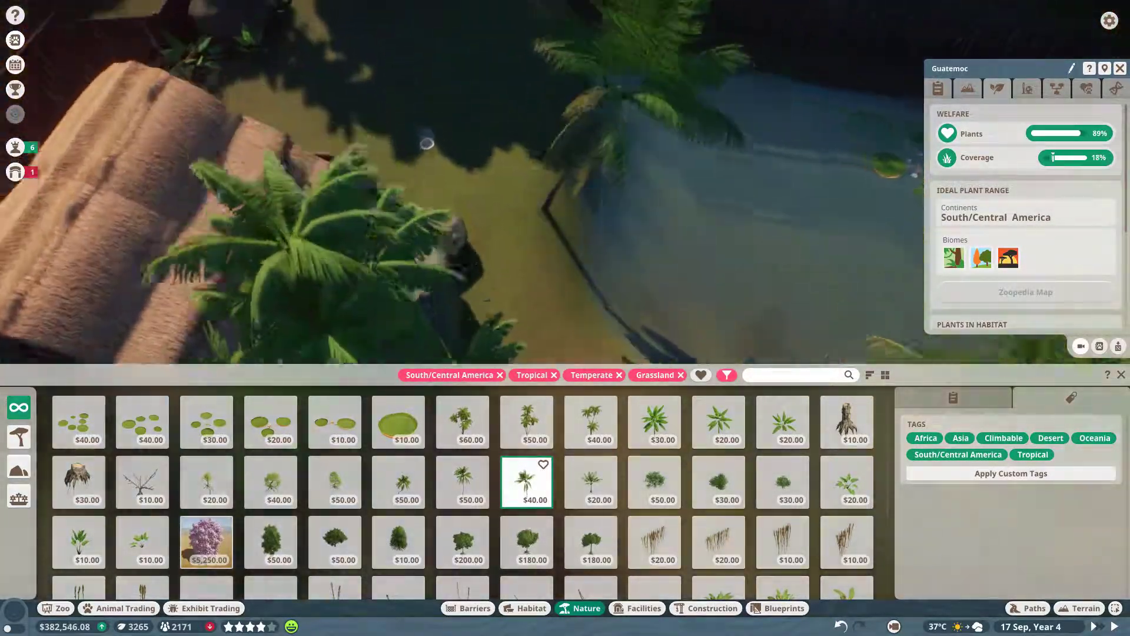
pyautogui.scroll(-2, 469, 254)
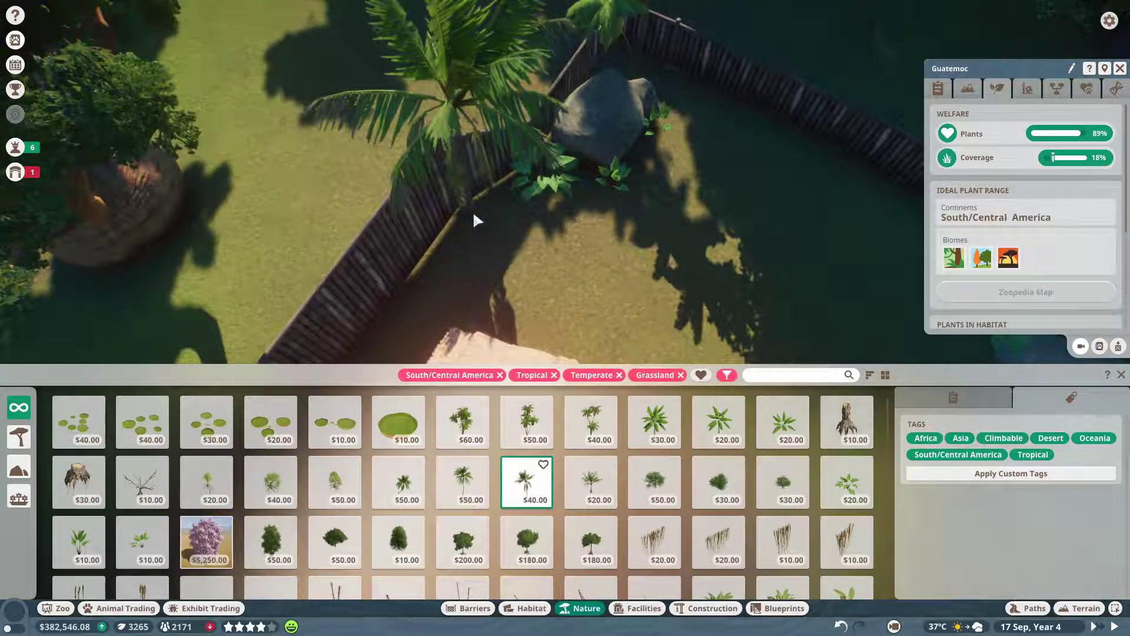
pyautogui.click(473, 210)
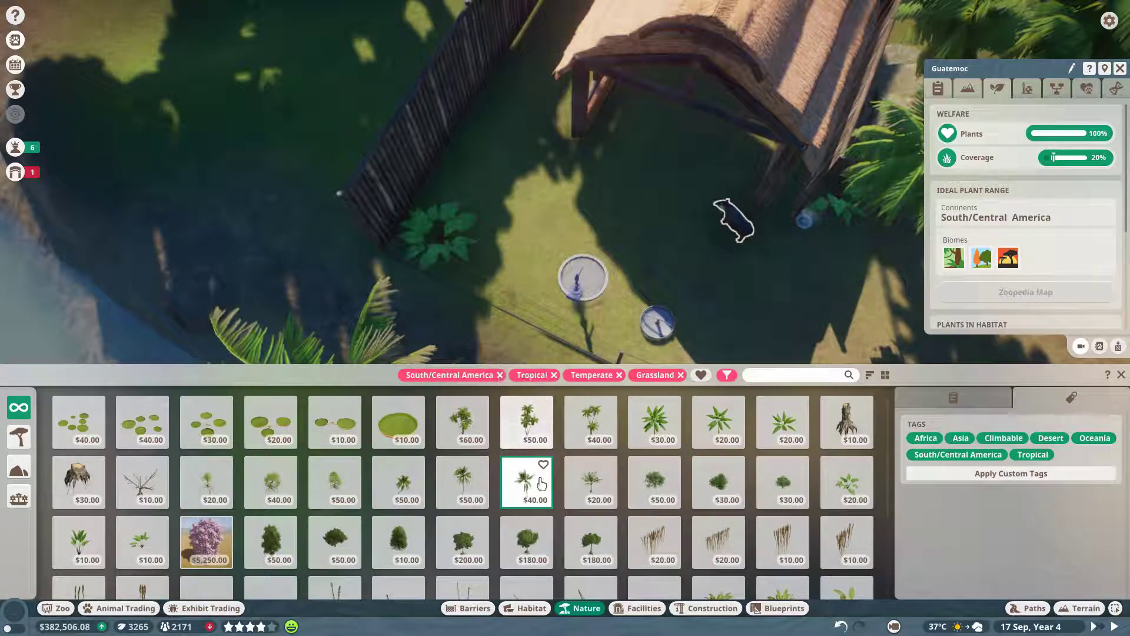
pyautogui.click(587, 481)
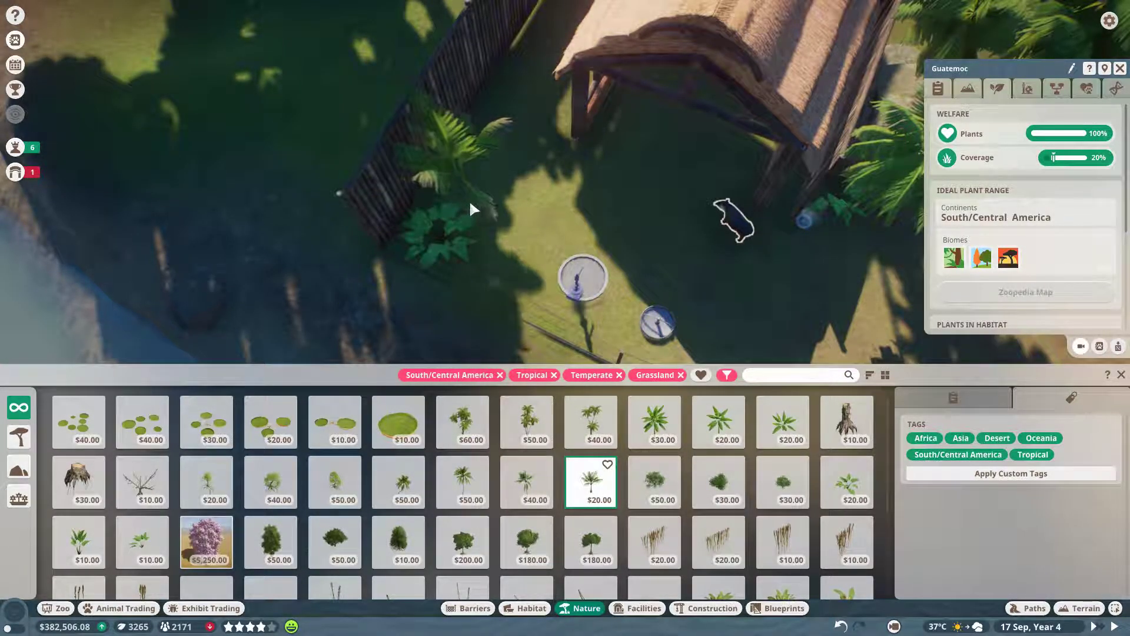
pyautogui.press('e')
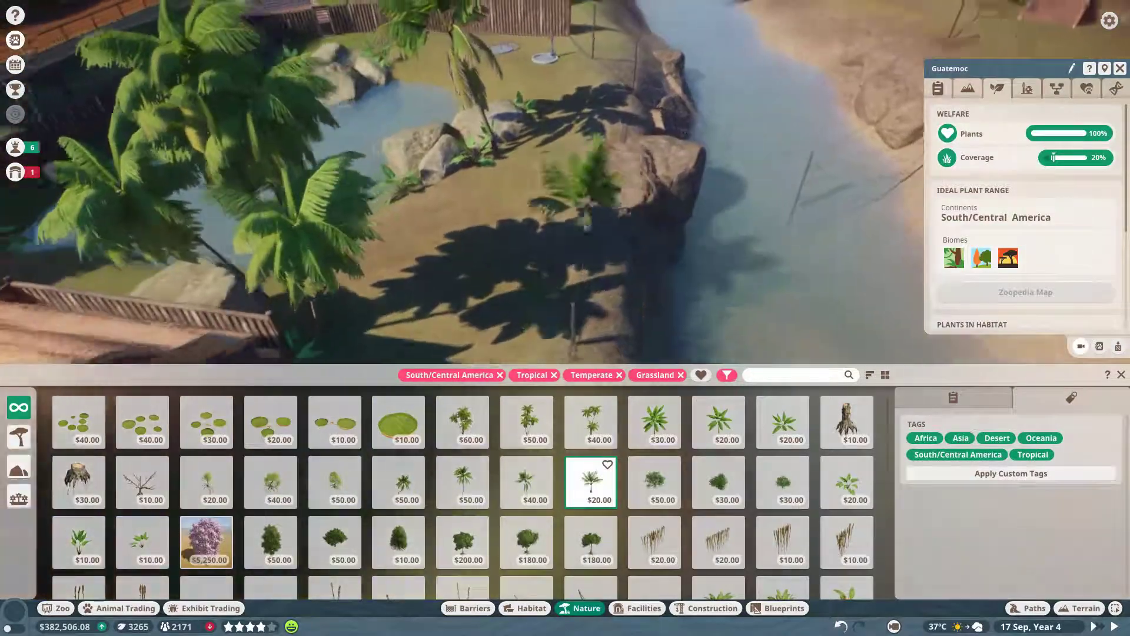
pyautogui.press('e')
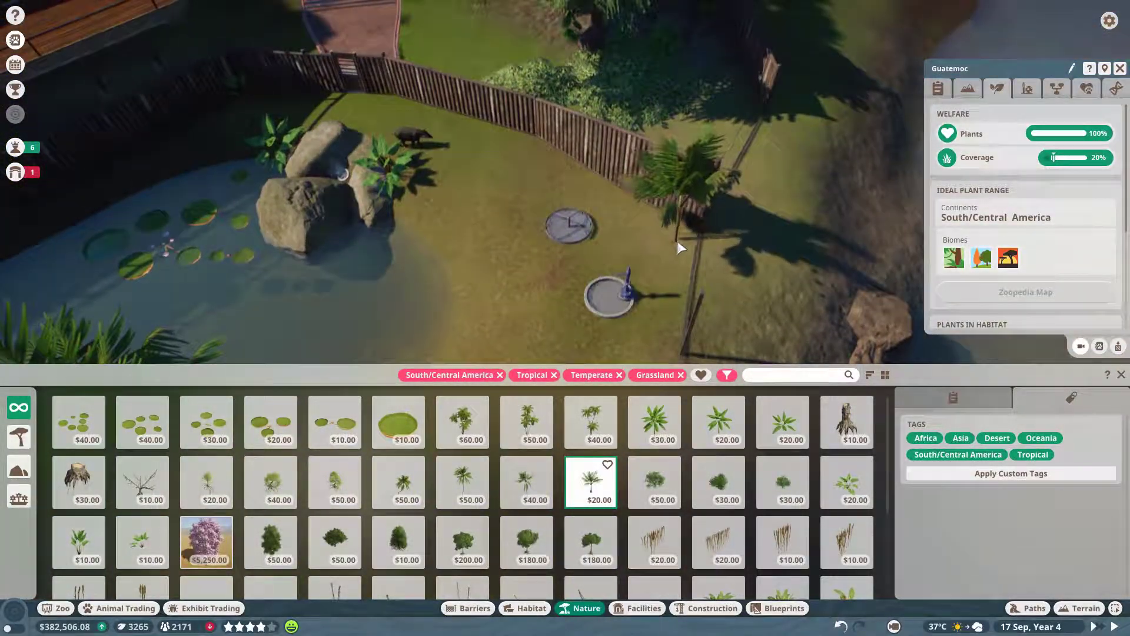
pyautogui.click(673, 257)
pyautogui.press('e')
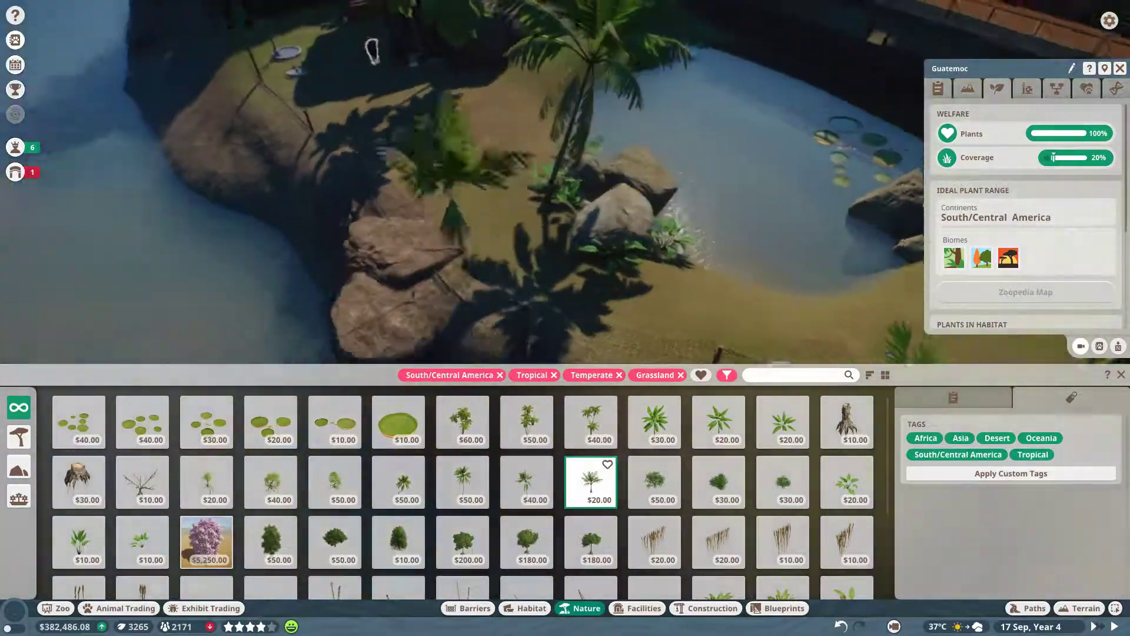
pyautogui.press('e')
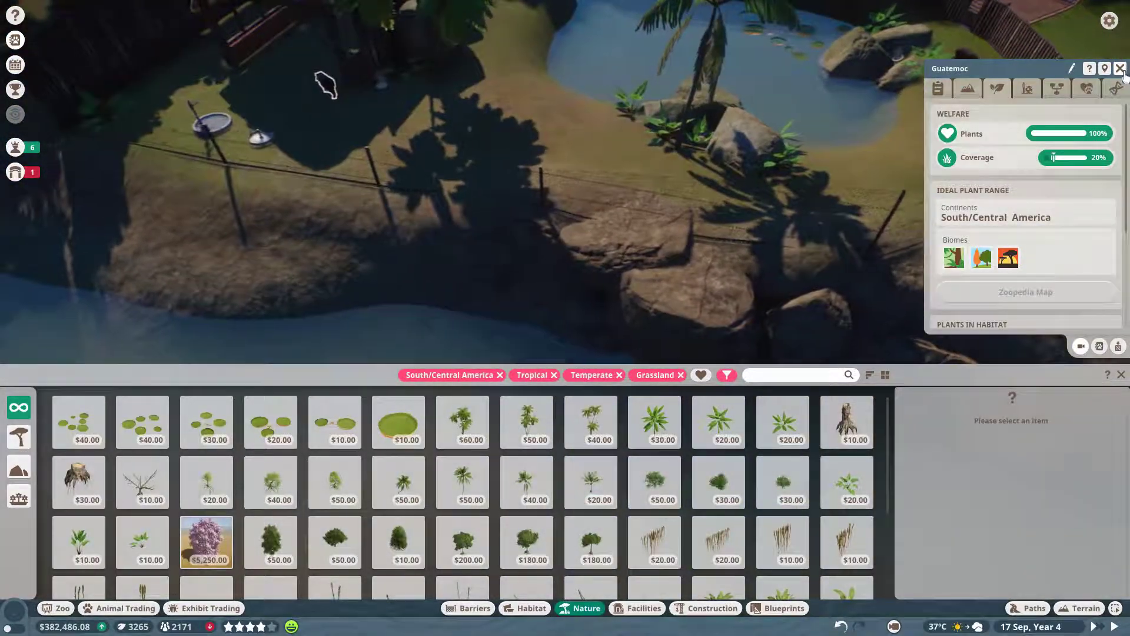
# Step: Place a Fruit Spike Tree on the grass beside the water drinker
pyautogui.rightClick(1001, 120)
pyautogui.click(1120, 378)
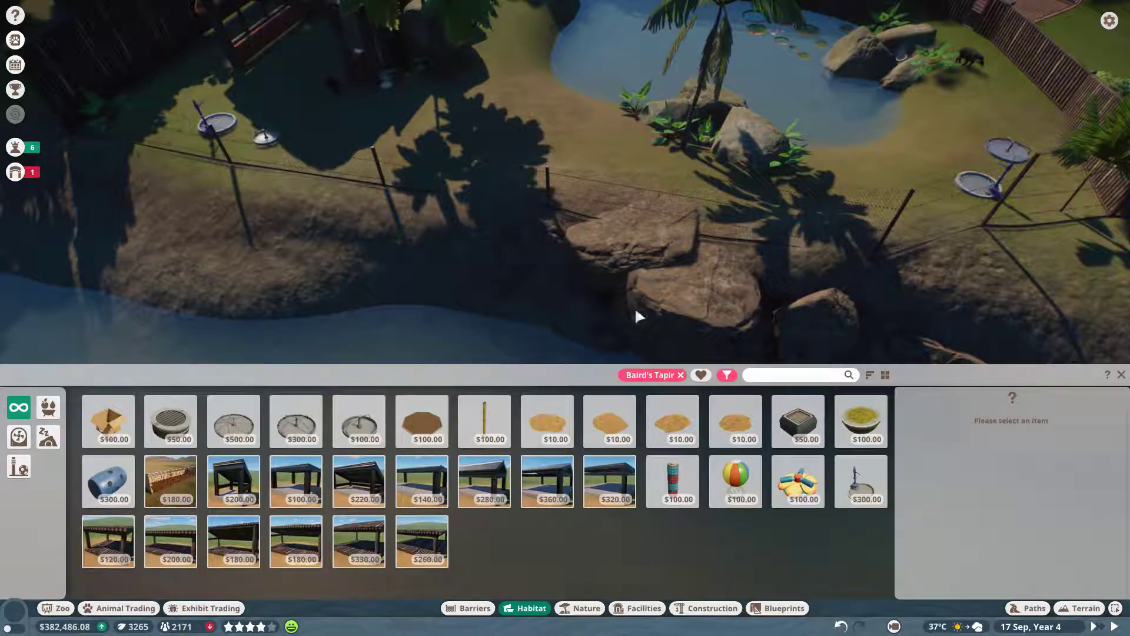
pyautogui.scroll(3, 634, 309)
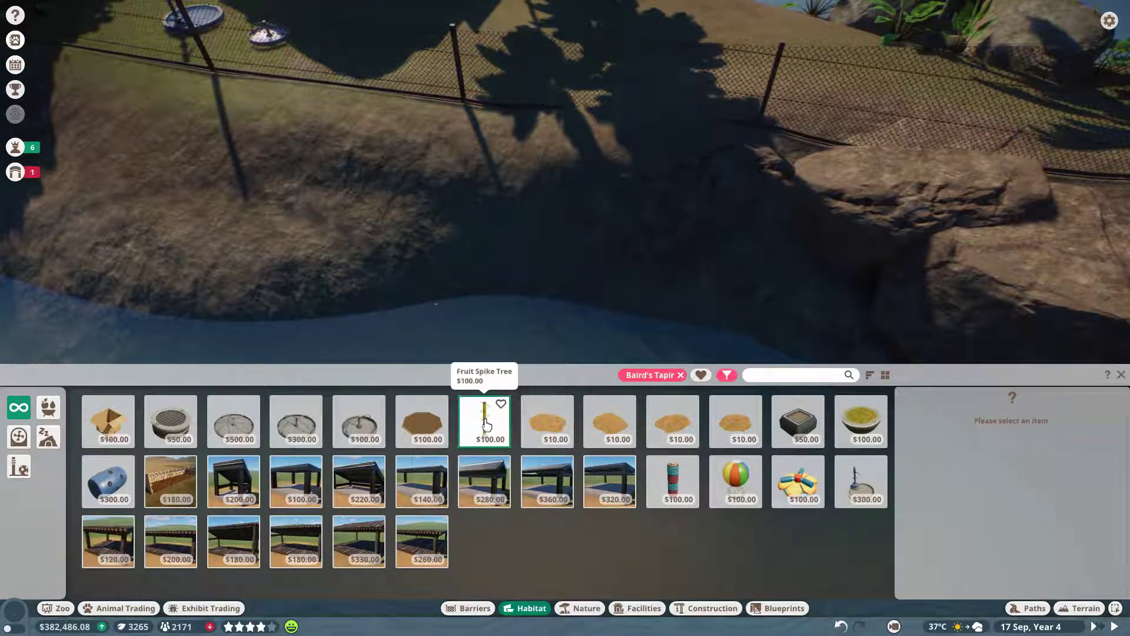
pyautogui.click(486, 425)
pyautogui.scroll(5, 595, 230)
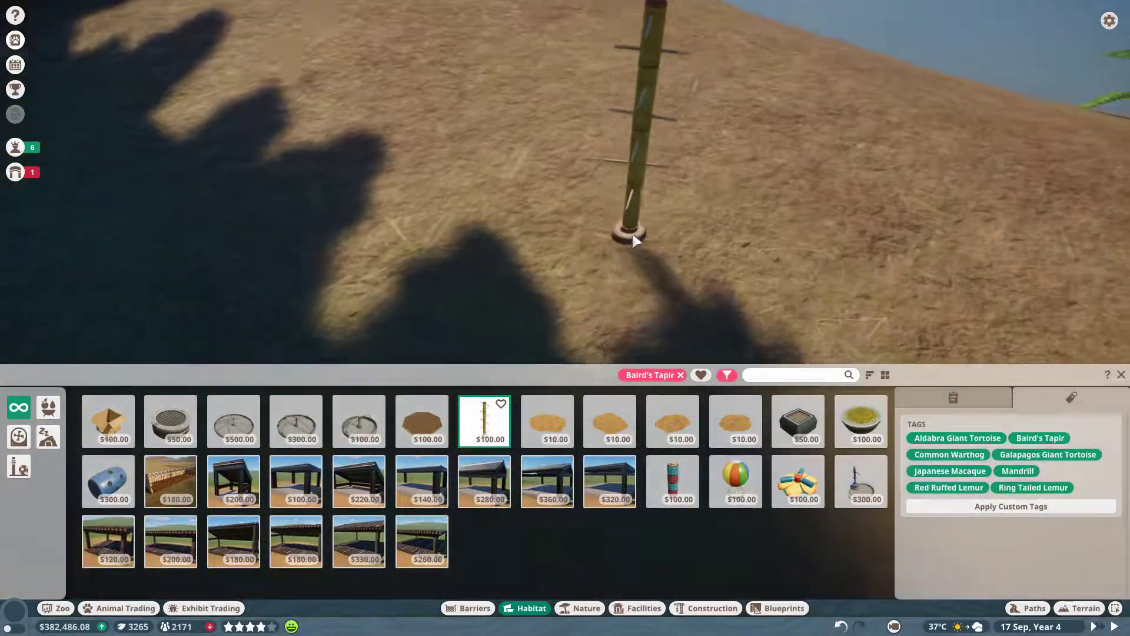
pyautogui.press('q')
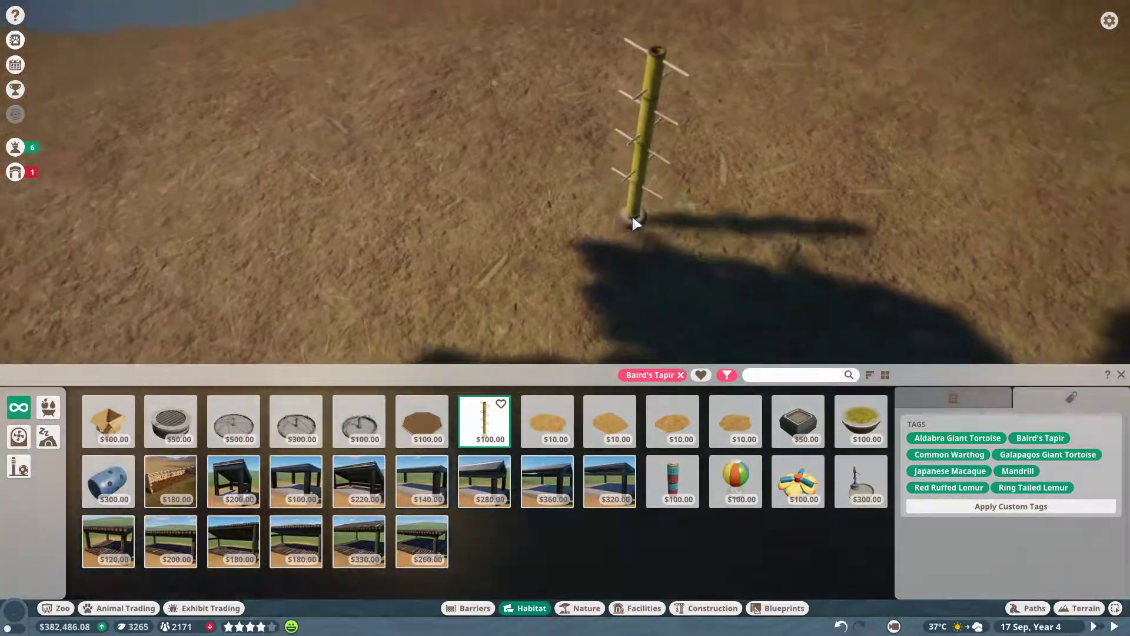
pyautogui.scroll(-5, 634, 223)
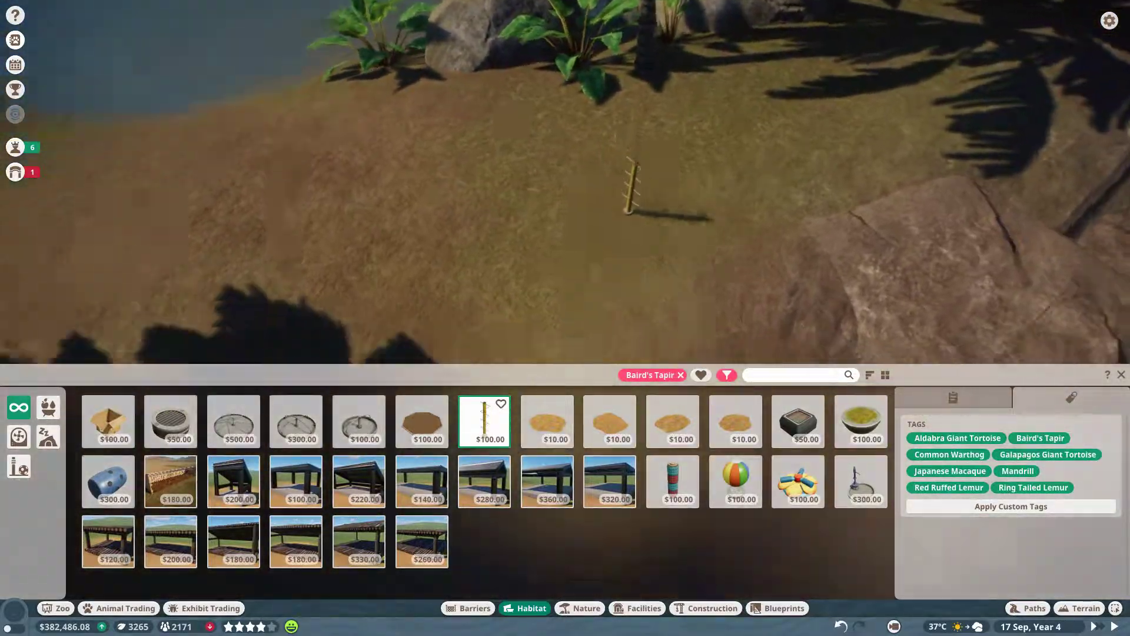
pyautogui.press('q')
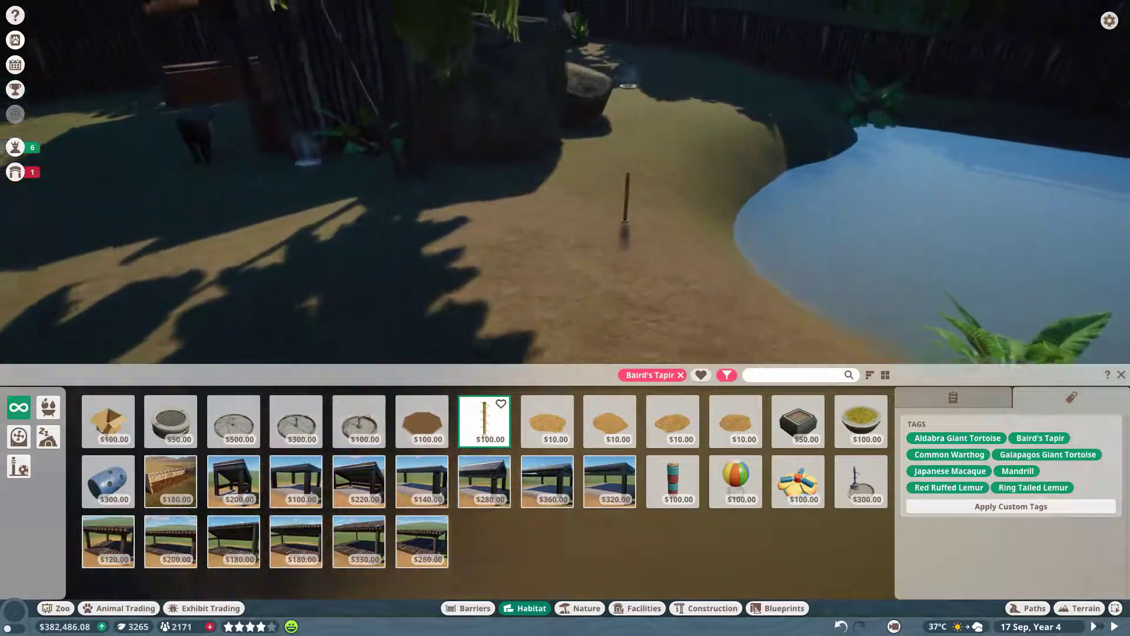
pyautogui.press('q')
pyautogui.rightClick(627, 216)
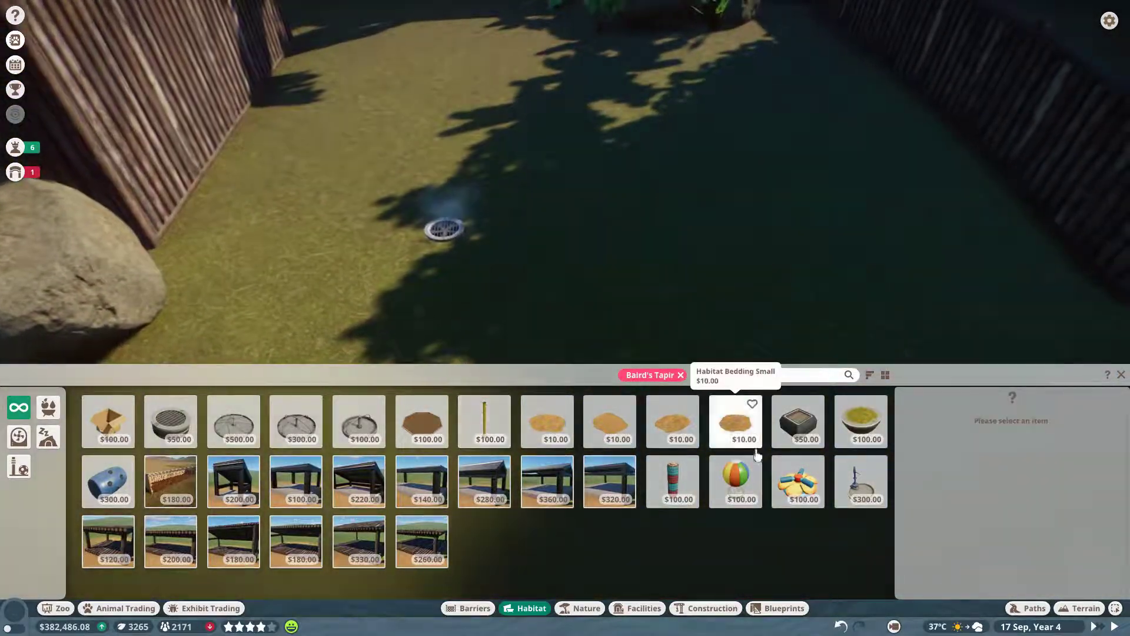
pyautogui.click(488, 432)
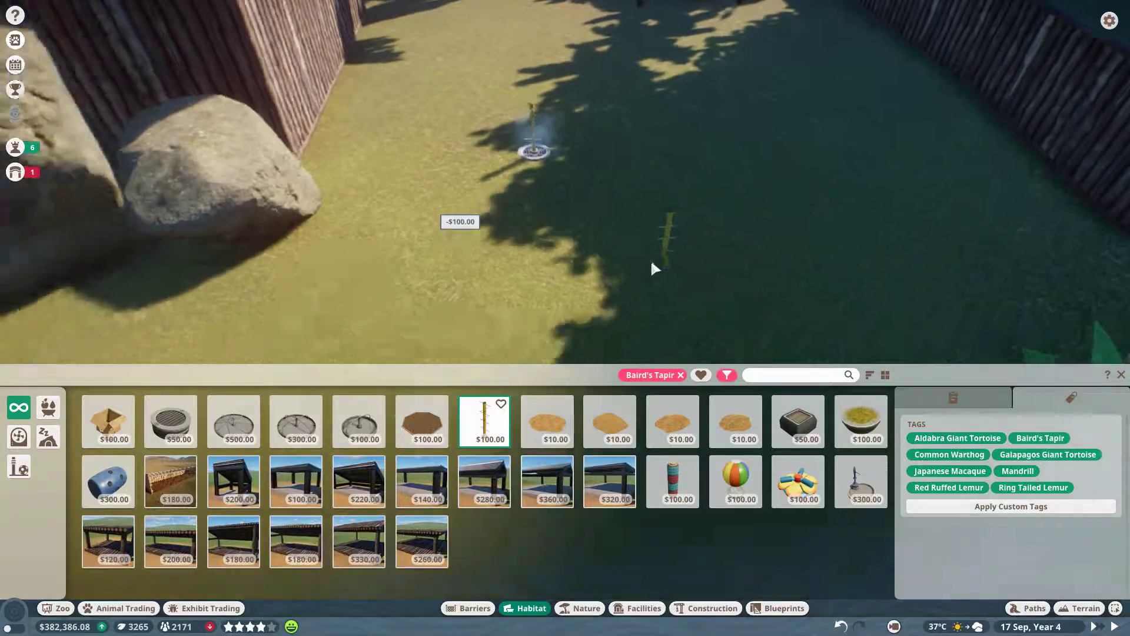
pyautogui.rightClick(650, 261)
pyautogui.scroll(-5, 575, 236)
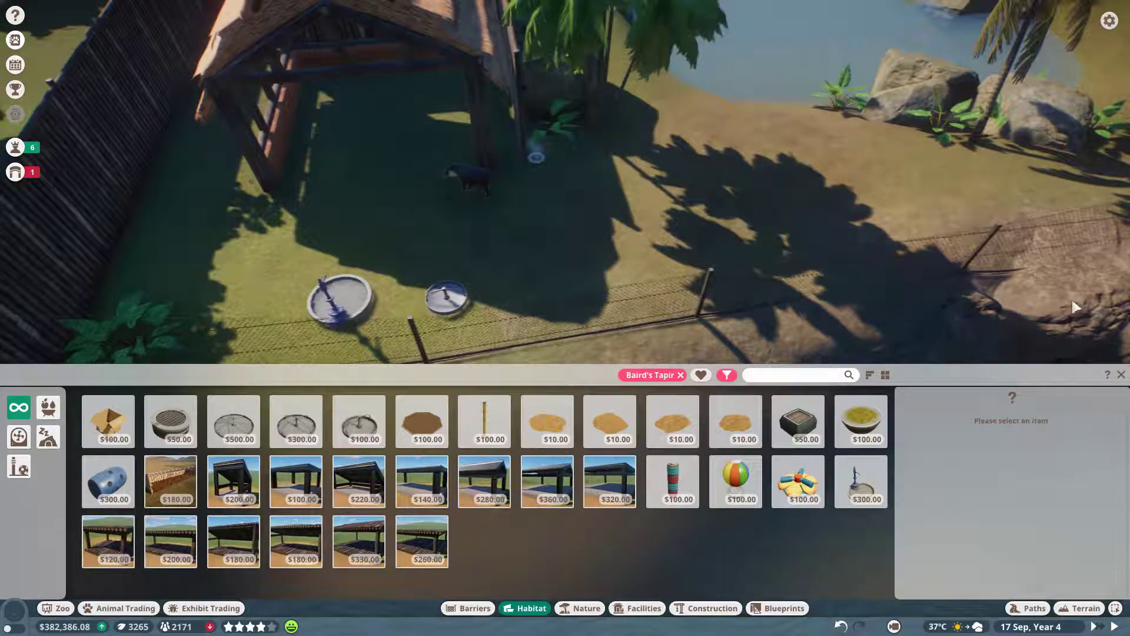
# Step: Open Guatemoc's info panel to show food enrichment at 50% and toy enrichment at 0%
pyautogui.click(459, 176)
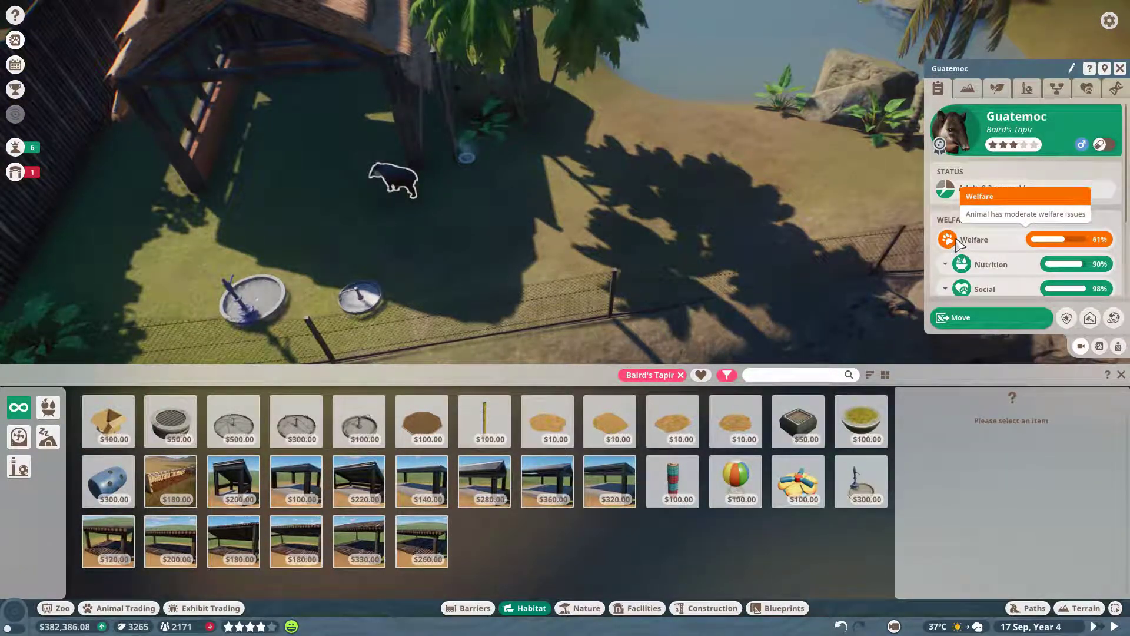
pyautogui.scroll(-2, 964, 248)
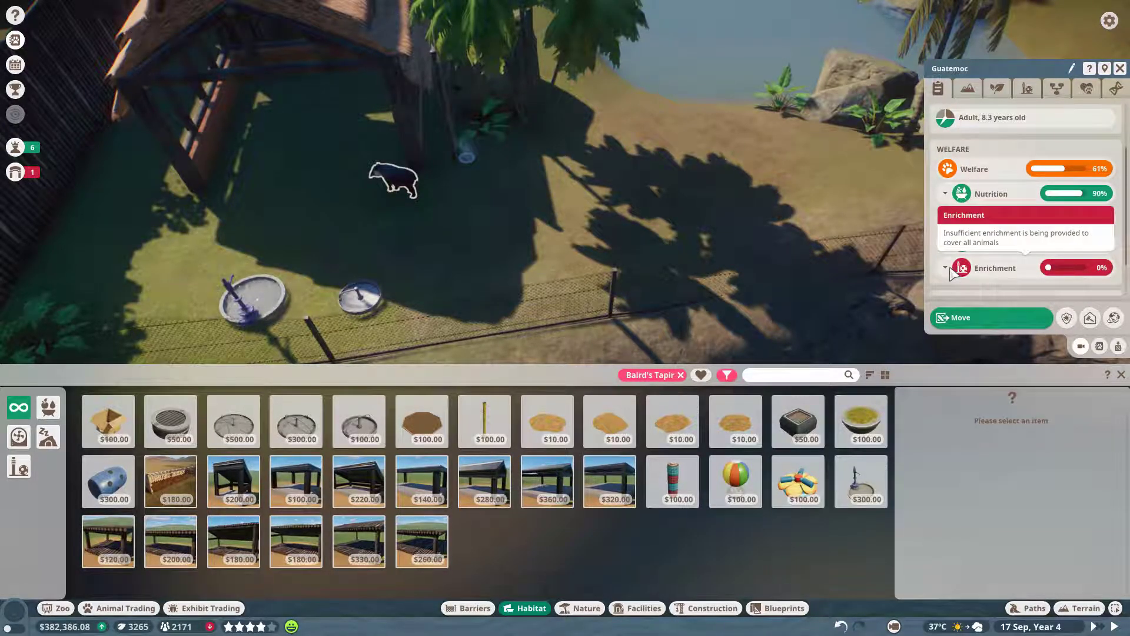
pyautogui.scroll(-2, 1001, 279)
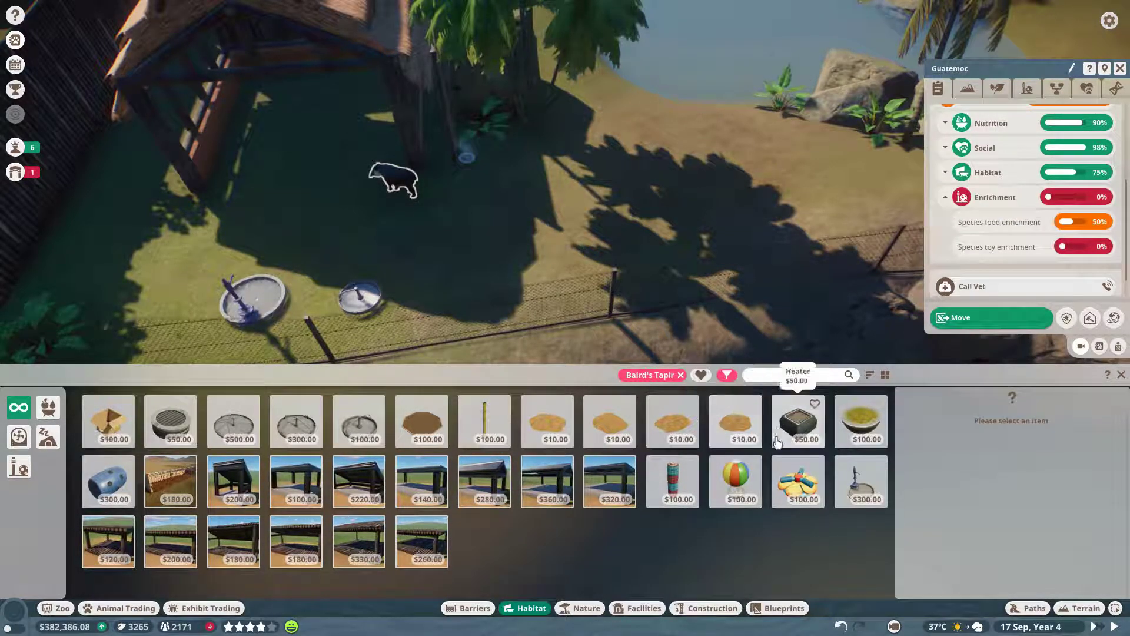
pyautogui.press('d')
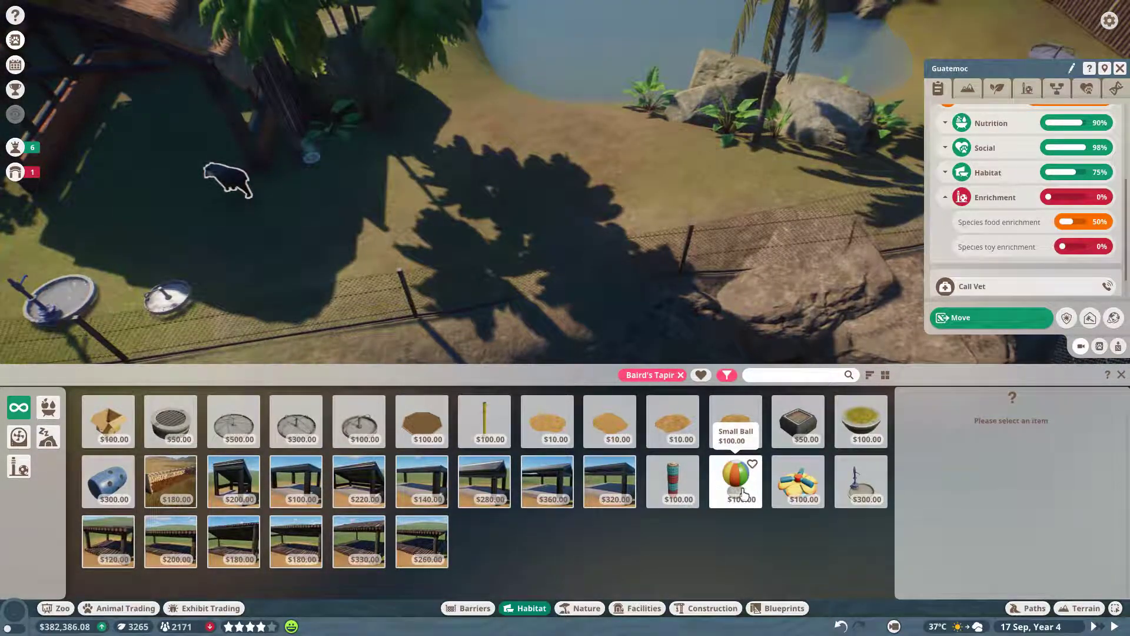
# Step: Place a Small Ball on the habitat ground
pyautogui.click(740, 488)
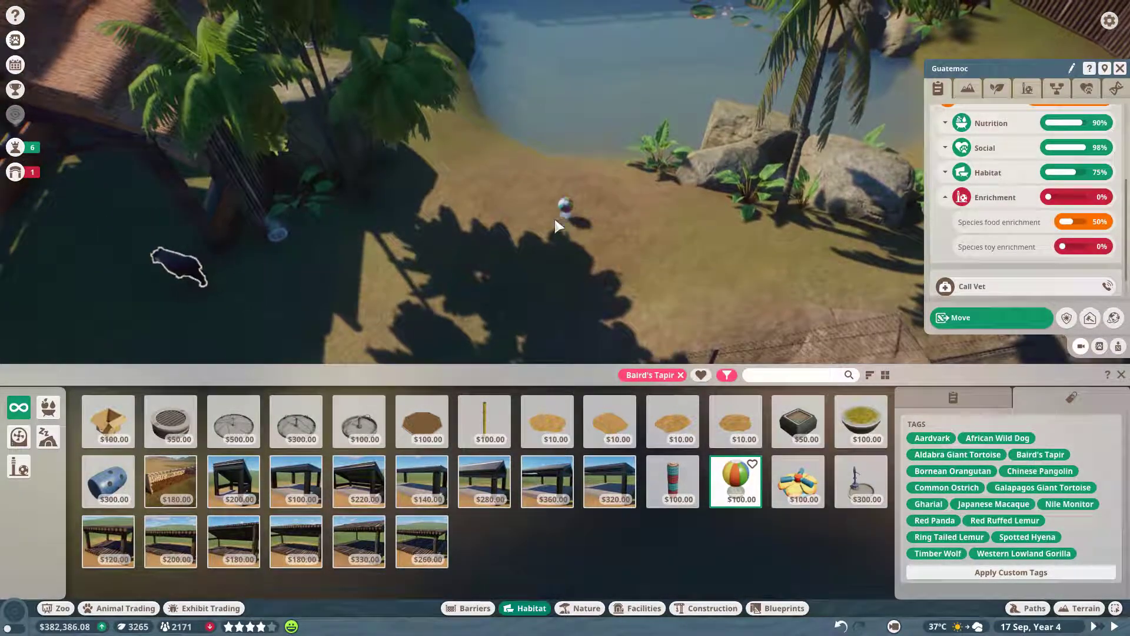
pyautogui.click(562, 219)
pyautogui.press('s')
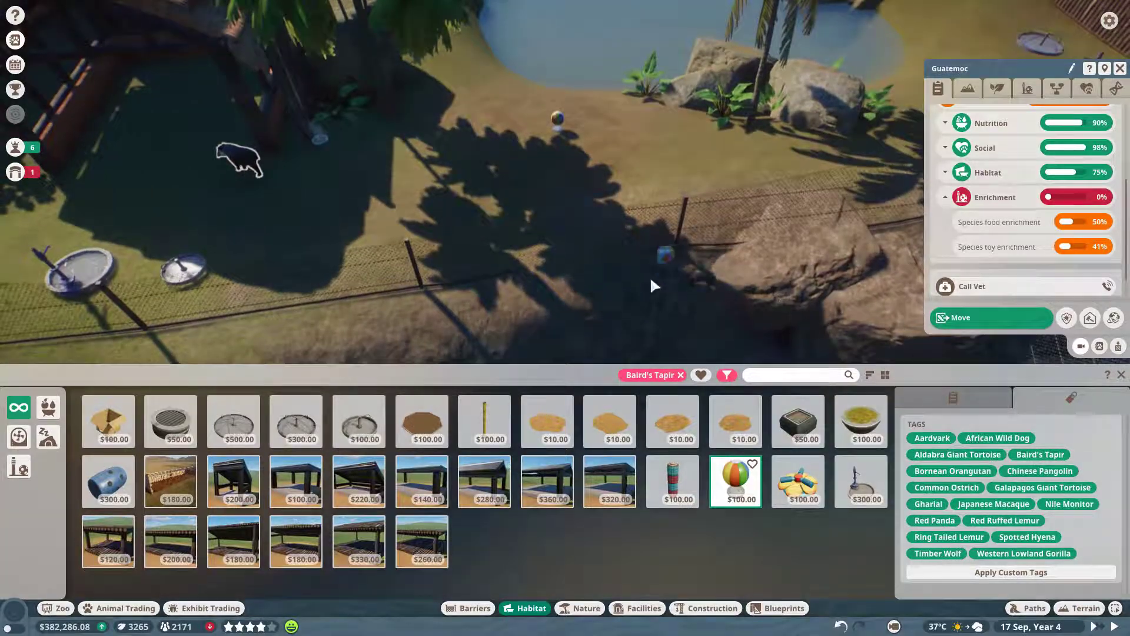
pyautogui.press('w')
pyautogui.press('a')
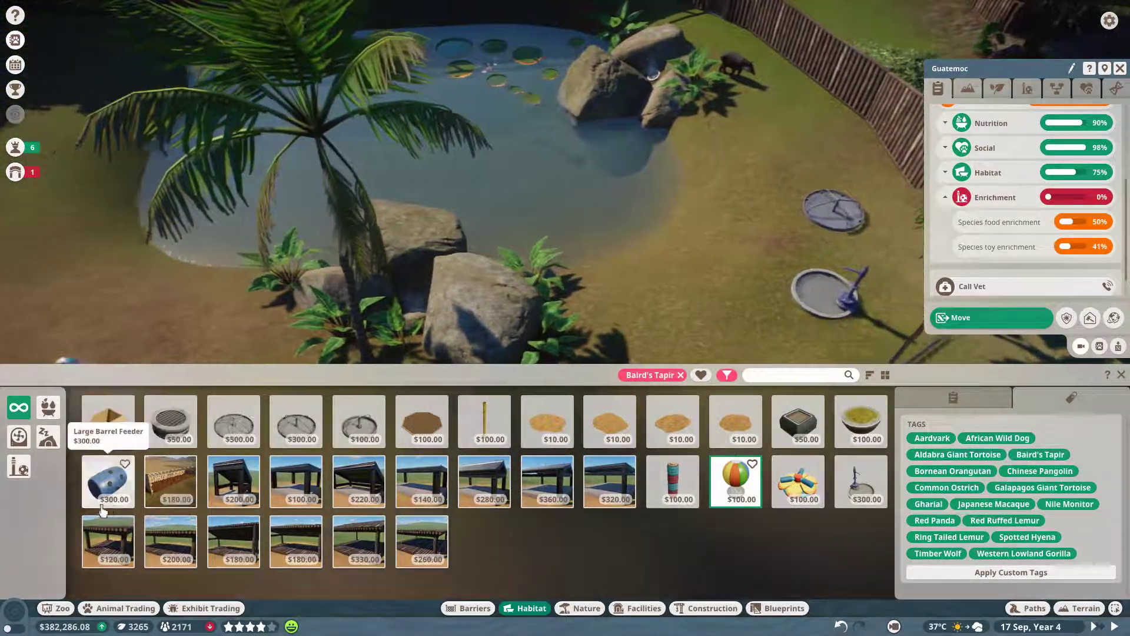
# Step: Place a Large Barrel Feeder beside the hut
pyautogui.click(105, 495)
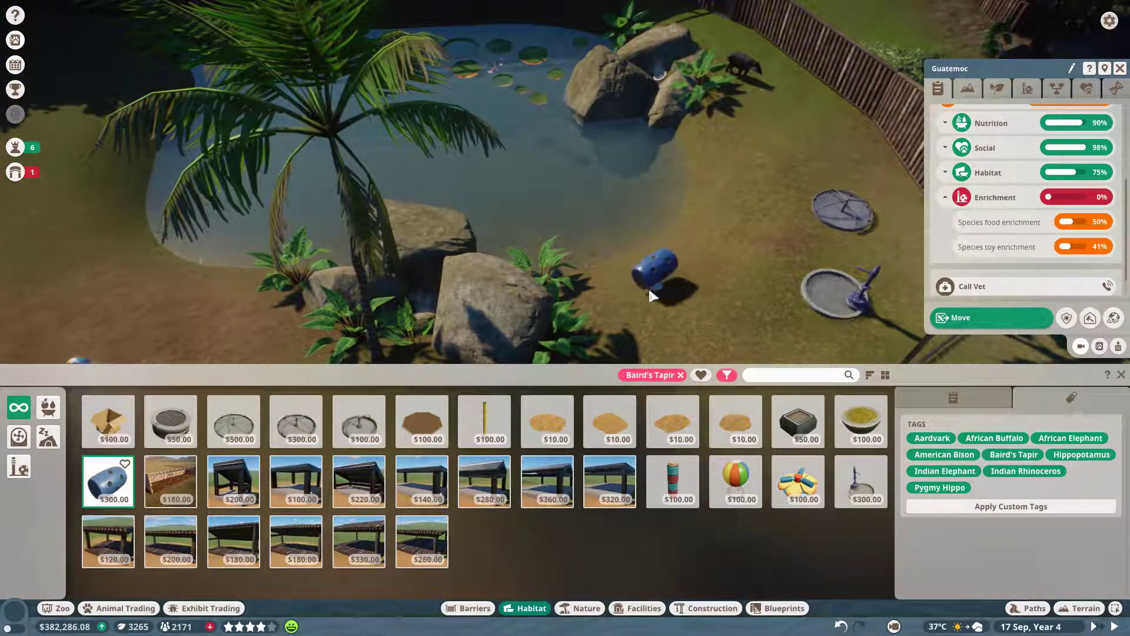
pyautogui.press('a')
pyautogui.press('w')
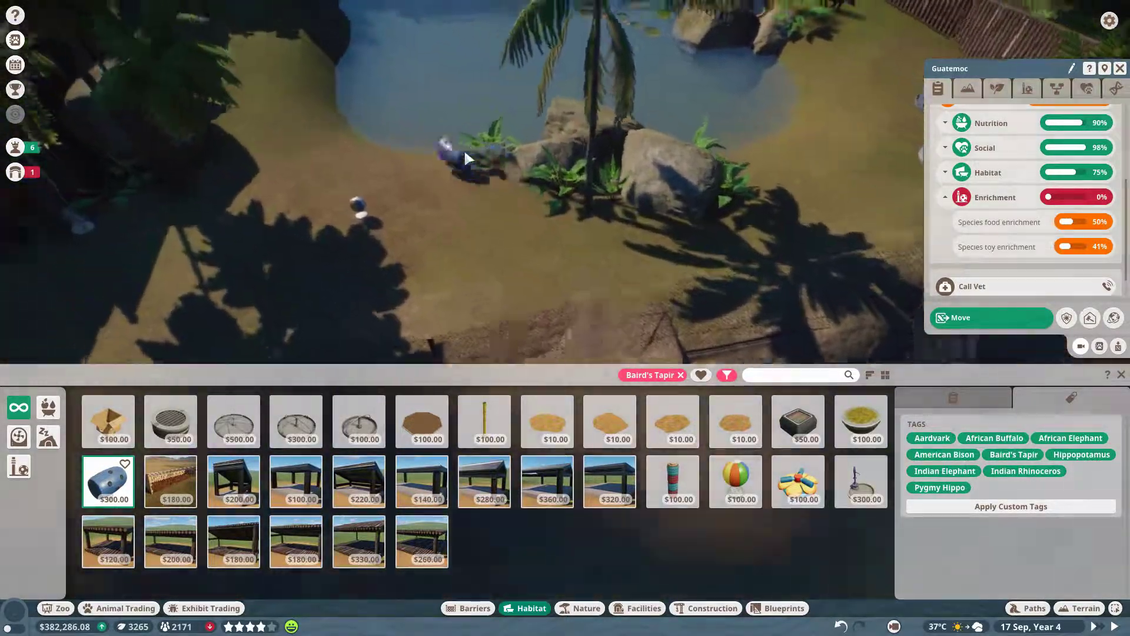
pyautogui.scroll(3, 464, 149)
pyautogui.press('d')
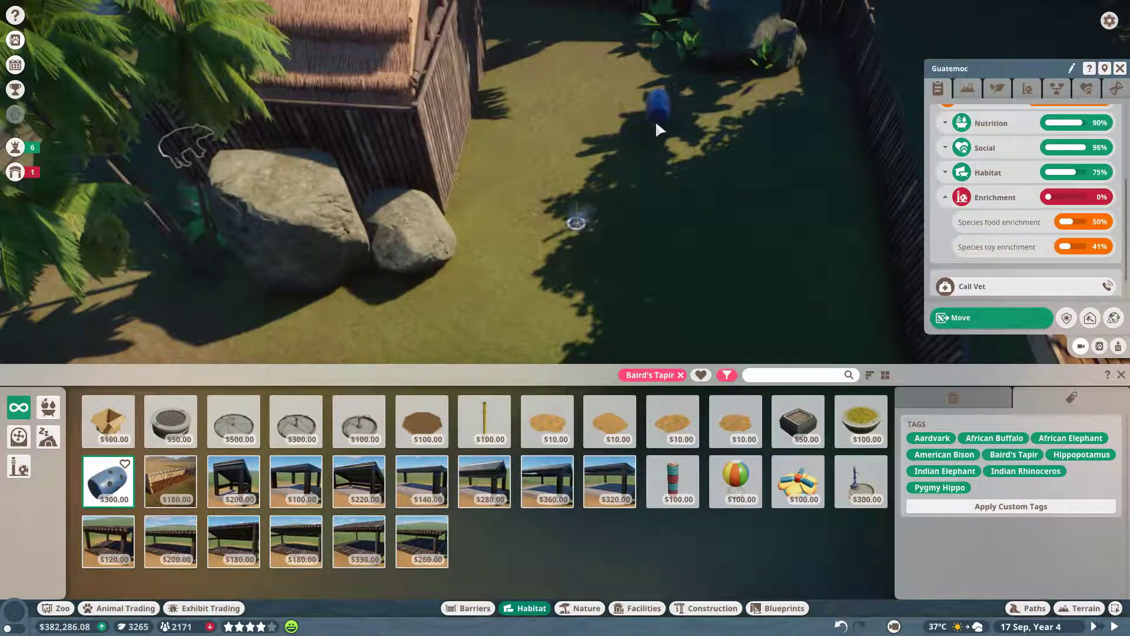
pyautogui.click(656, 124)
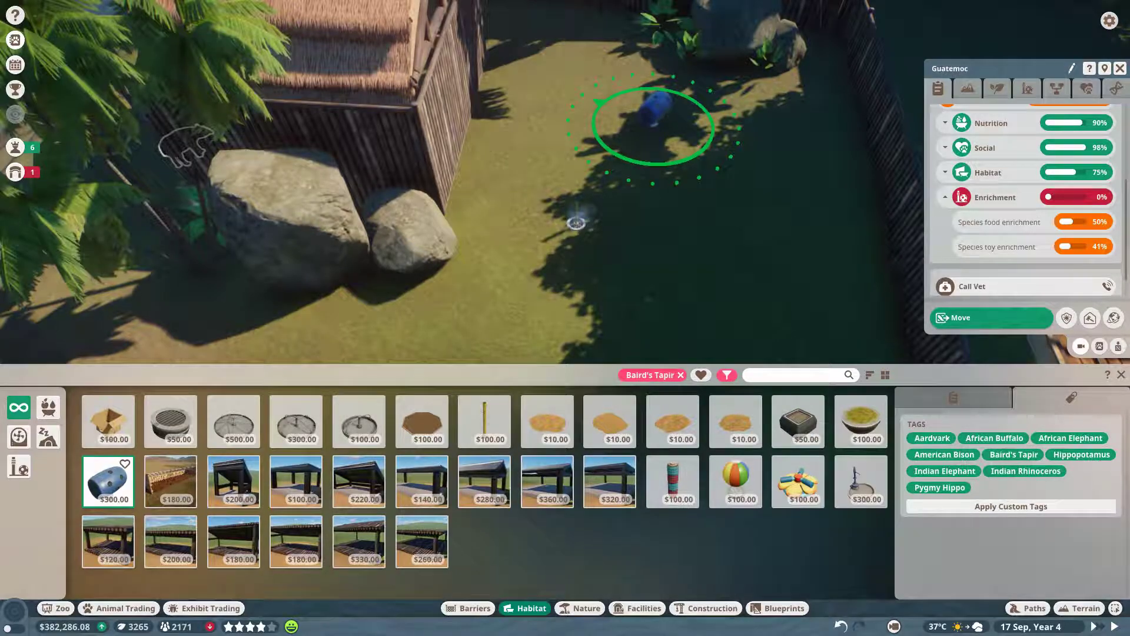
pyautogui.click(655, 128)
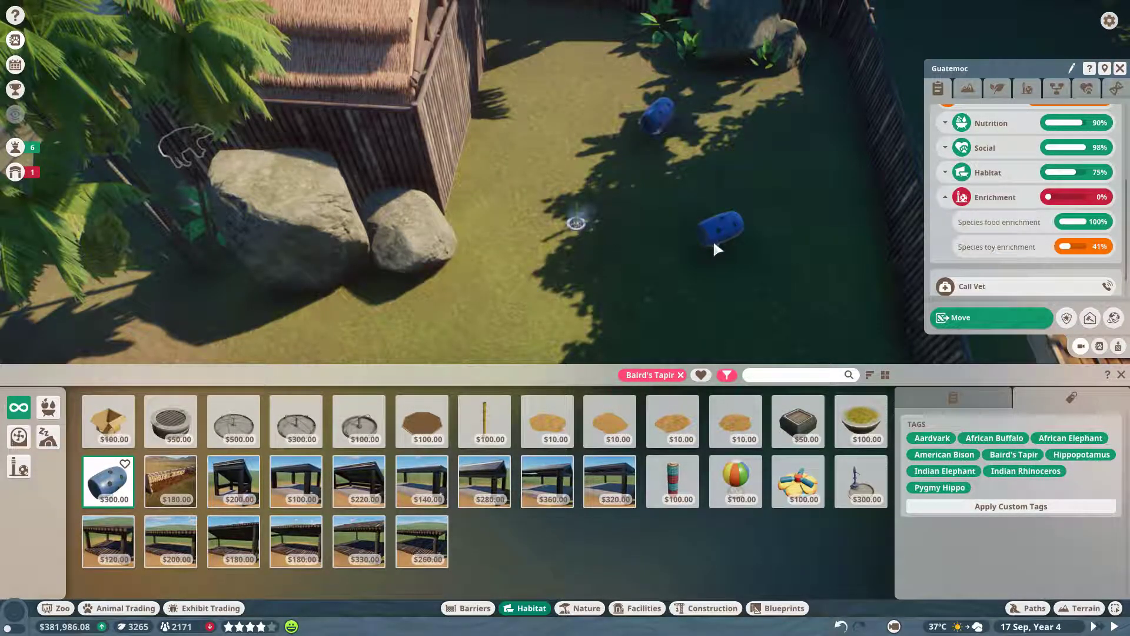
pyautogui.press('w')
pyautogui.press('s')
pyautogui.rightClick(714, 237)
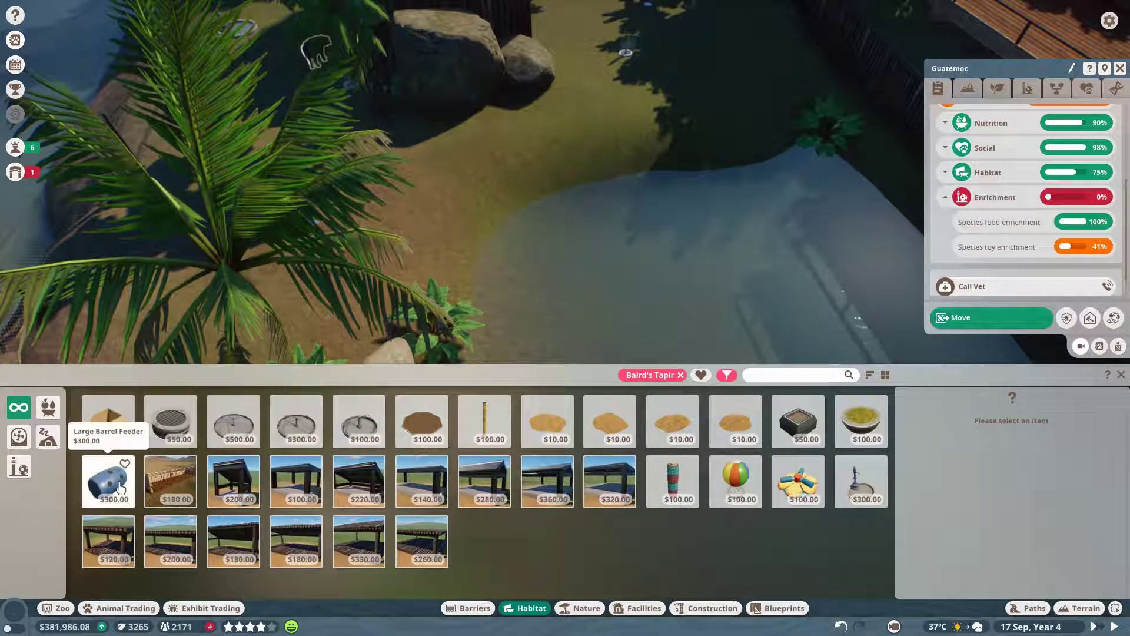
# Step: Delete the extra small ball and bring up the tapir's welfare details
pyautogui.click(737, 482)
pyautogui.press('s')
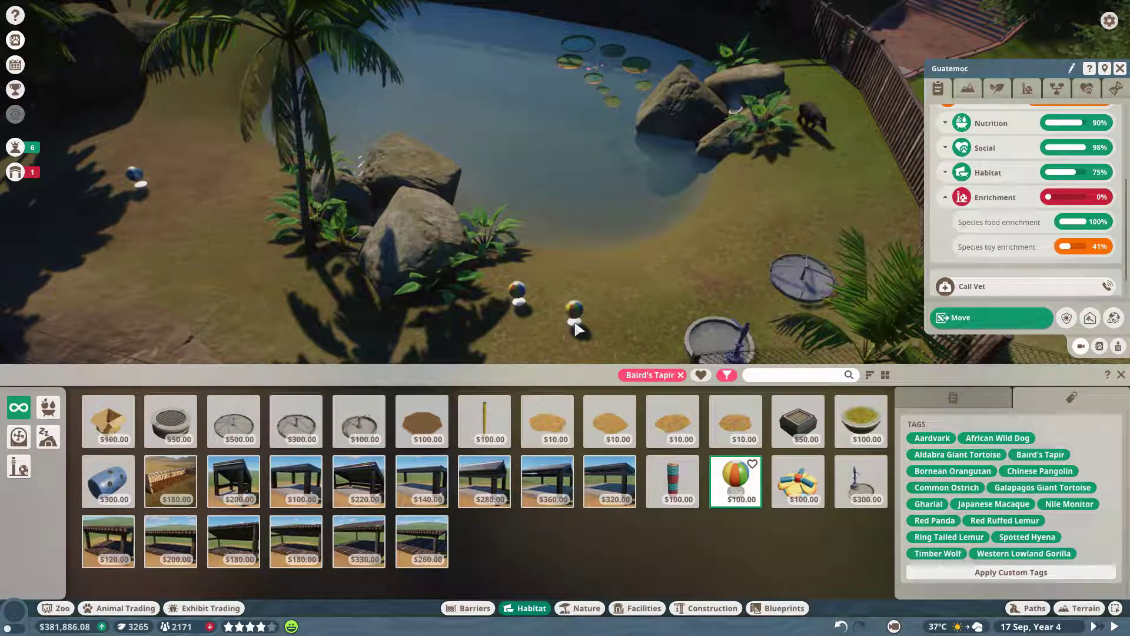
pyautogui.rightClick(567, 324)
pyautogui.click(522, 305)
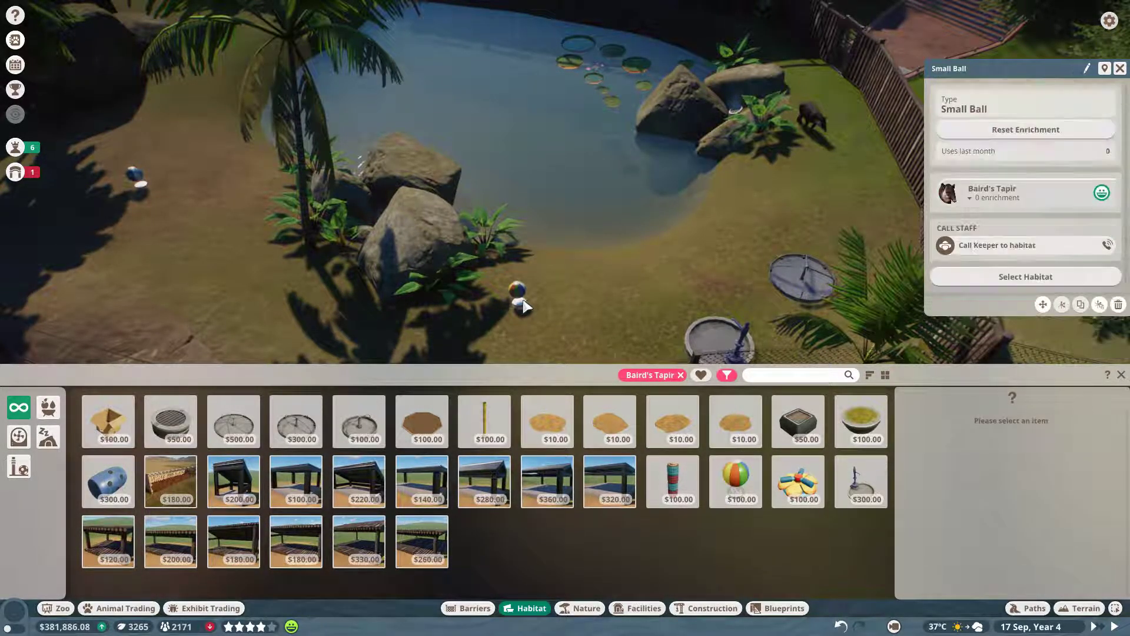
pyautogui.press('Delete')
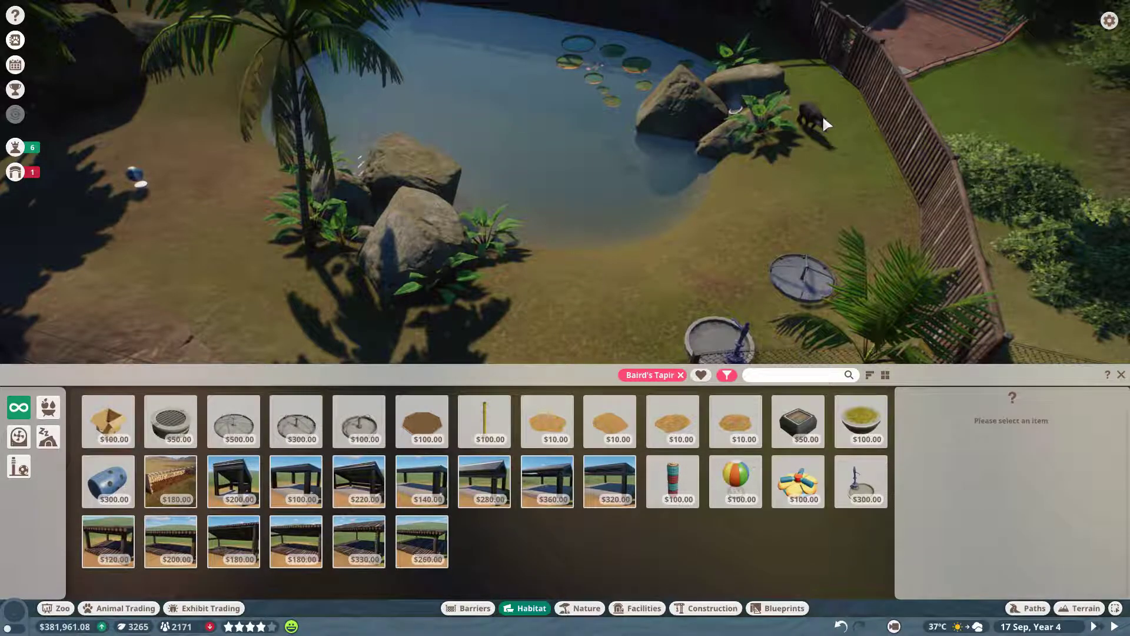
pyautogui.click(820, 117)
pyautogui.scroll(-1, 961, 255)
pyautogui.scroll(-2, 949, 265)
# Step: Place a cardboard box toy in the tapir habitat and look around the enclosure
pyautogui.click(108, 422)
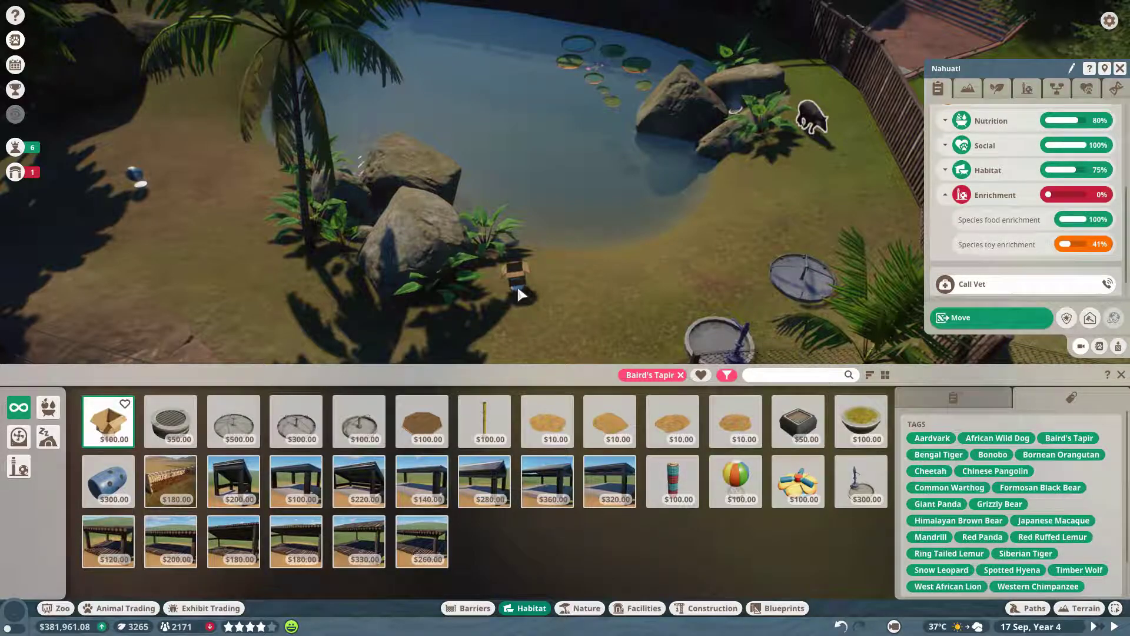
pyautogui.click(518, 285)
pyautogui.rightClick(674, 296)
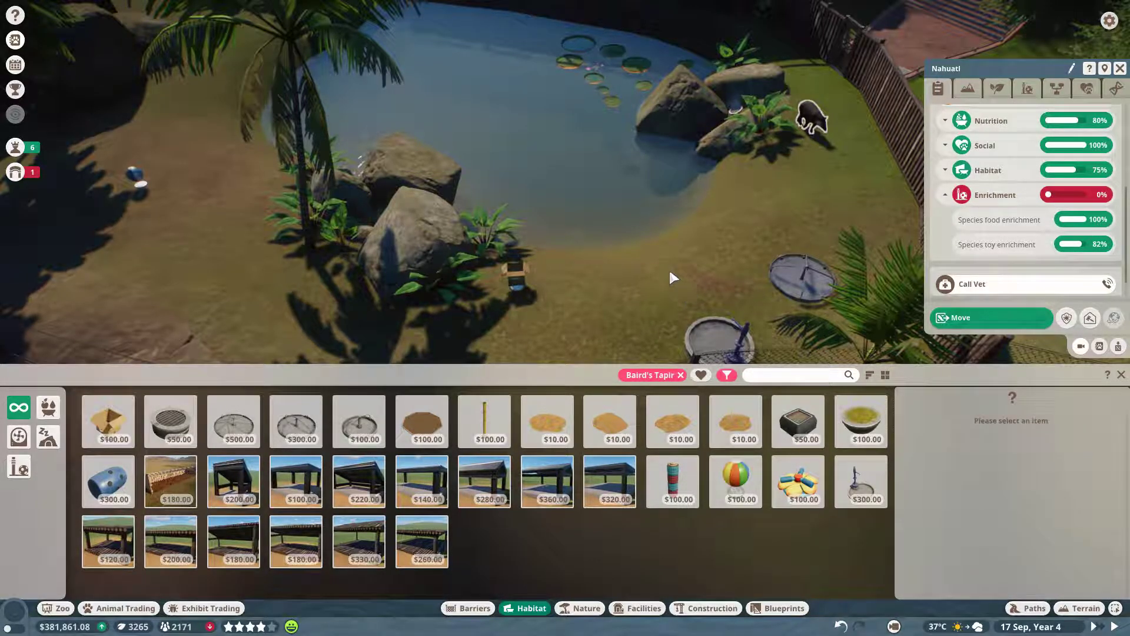
pyautogui.press('e')
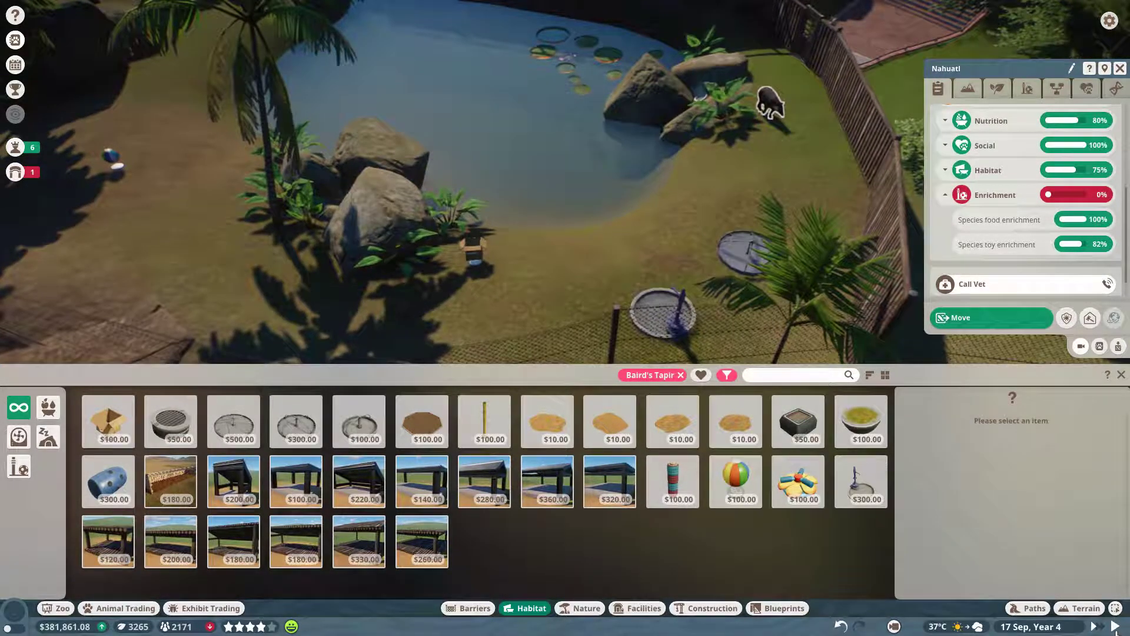
pyautogui.press('w')
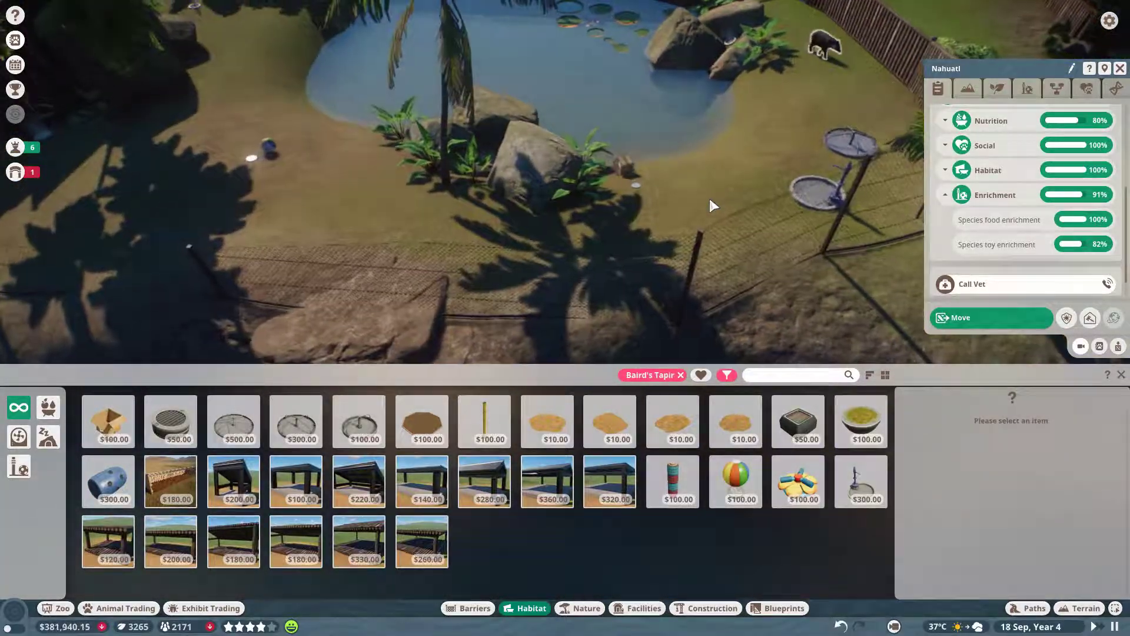
pyautogui.press('e')
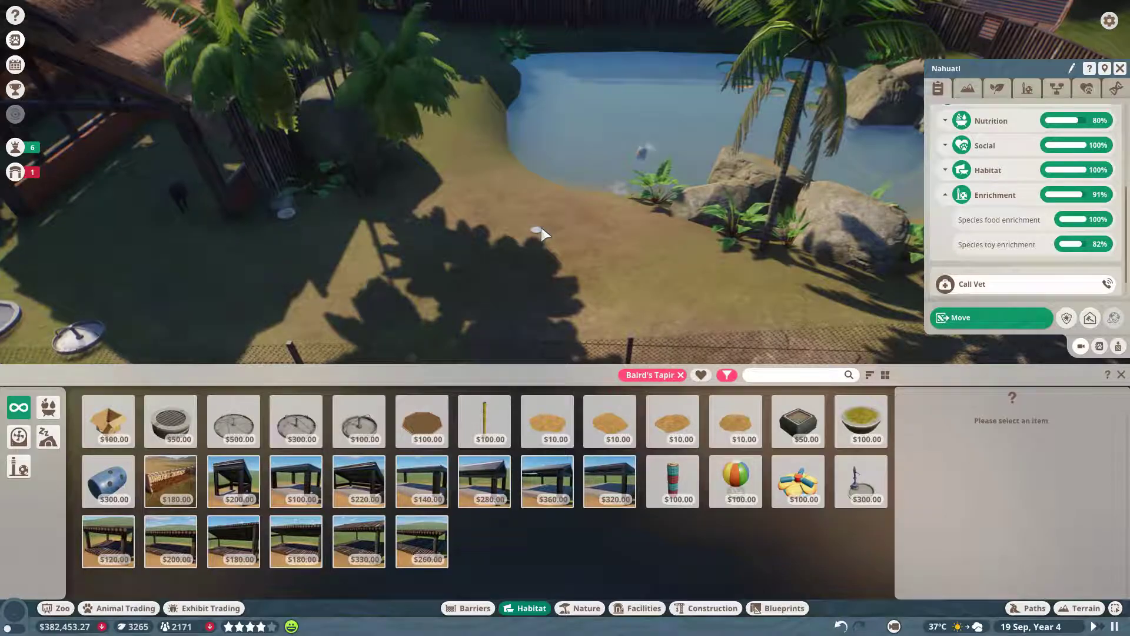
# Step: Reposition the small ball from near the pond to a spot beside the fence
pyautogui.click(539, 231)
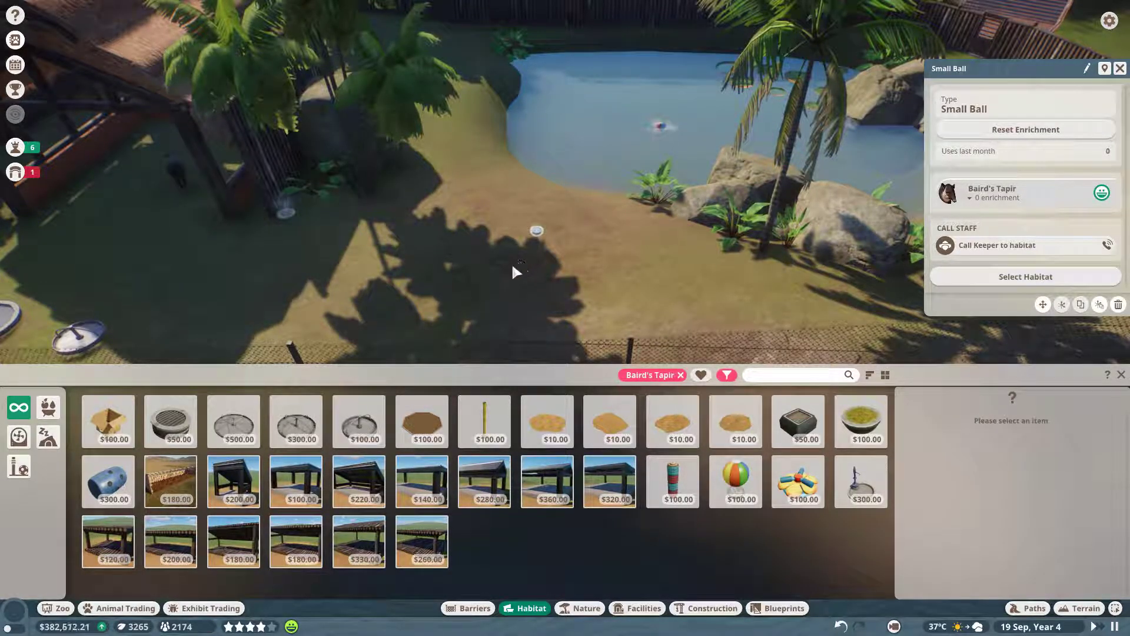
pyautogui.press('Escape')
pyautogui.click(485, 261)
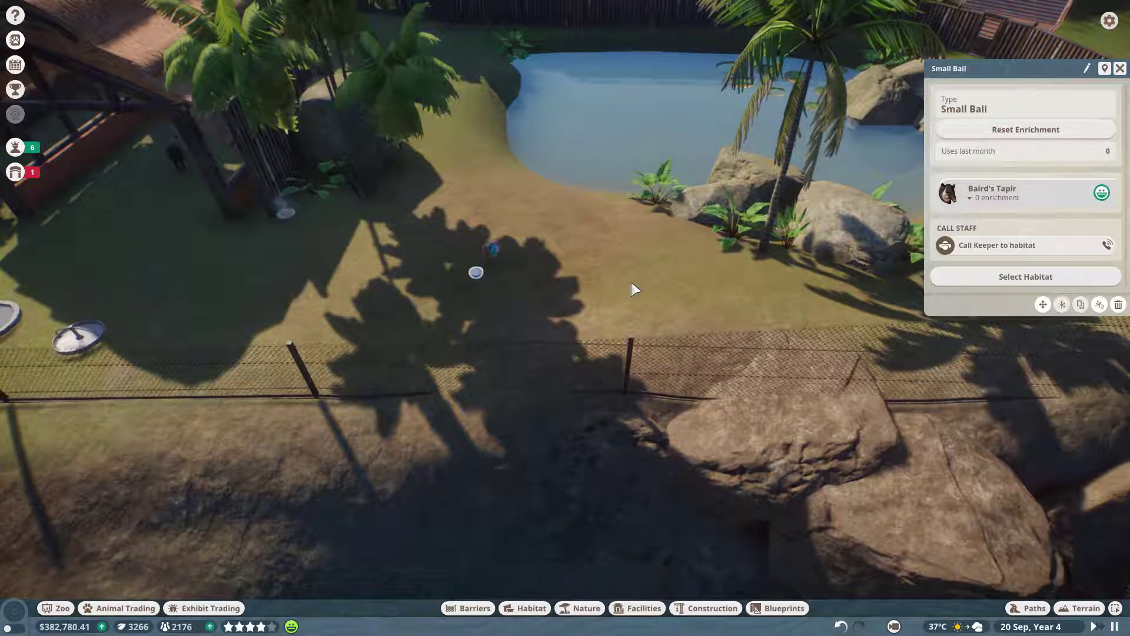
pyautogui.scroll(5, 628, 282)
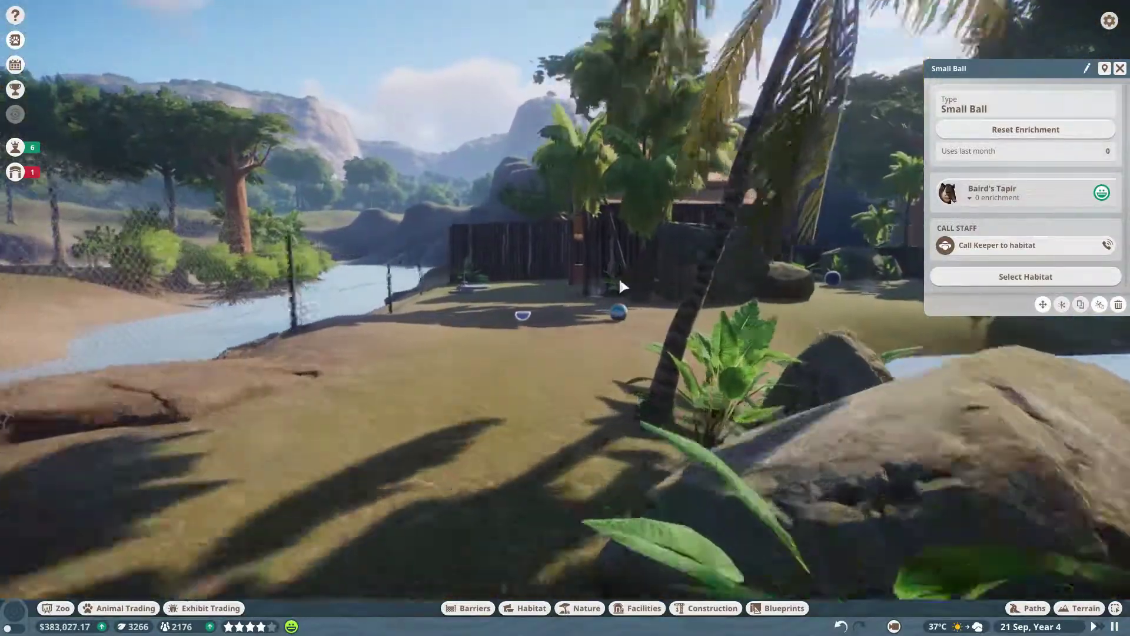
pyautogui.moveTo(619, 276); pyautogui.dragTo(625, 305)
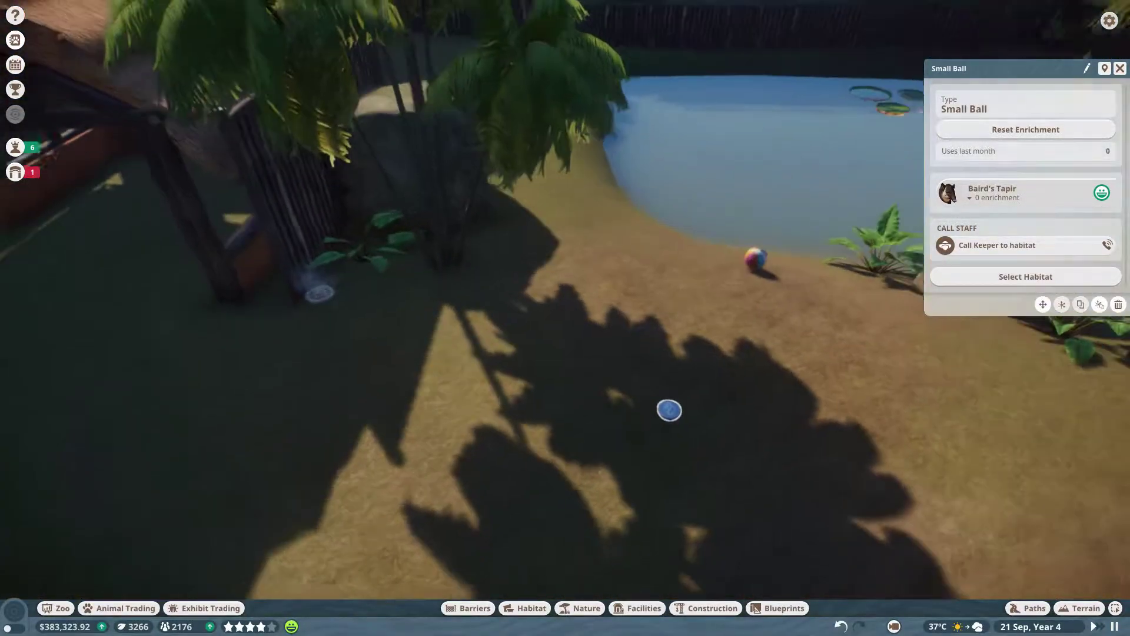
pyautogui.press('m')
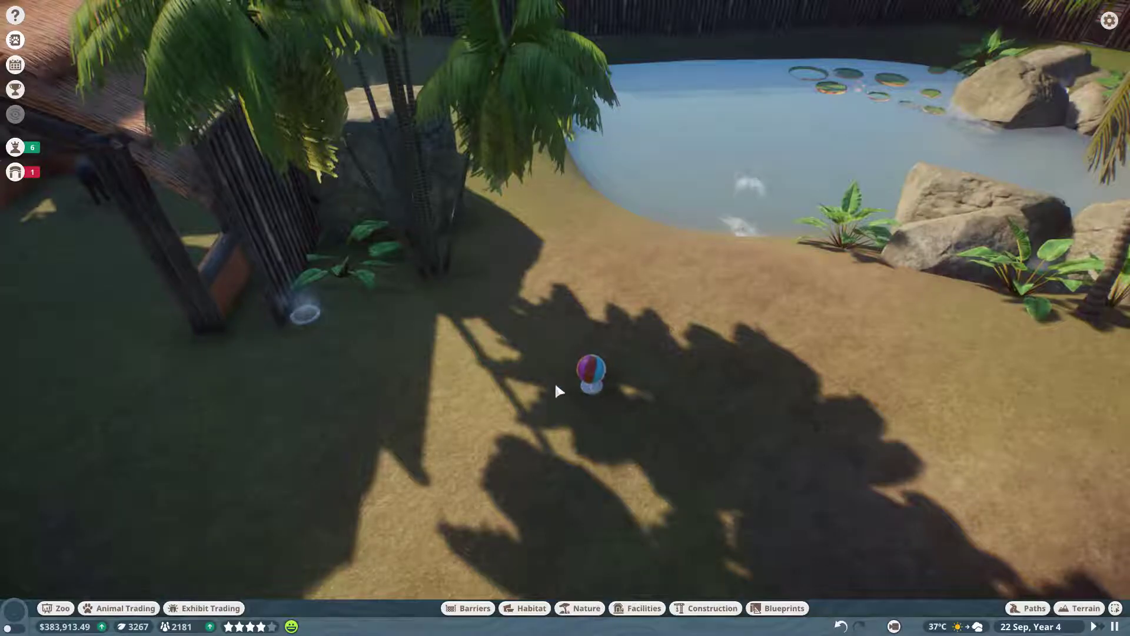
pyautogui.click(545, 399)
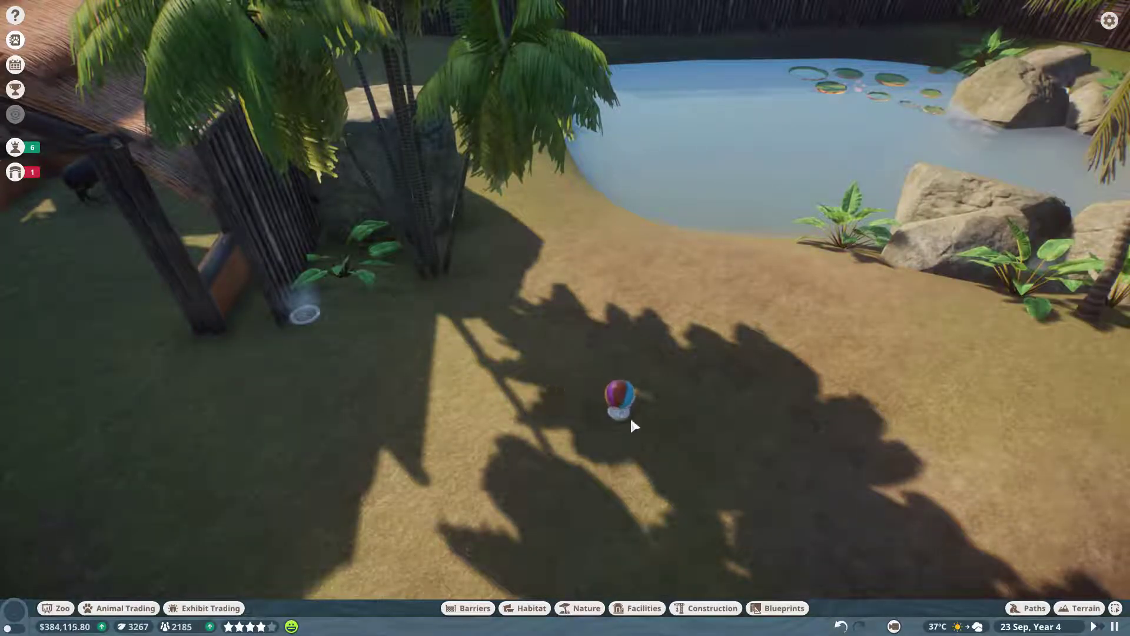
pyautogui.moveTo(565, 402); pyautogui.dragTo(584, 472)
pyautogui.moveTo(745, 469); pyautogui.dragTo(715, 432)
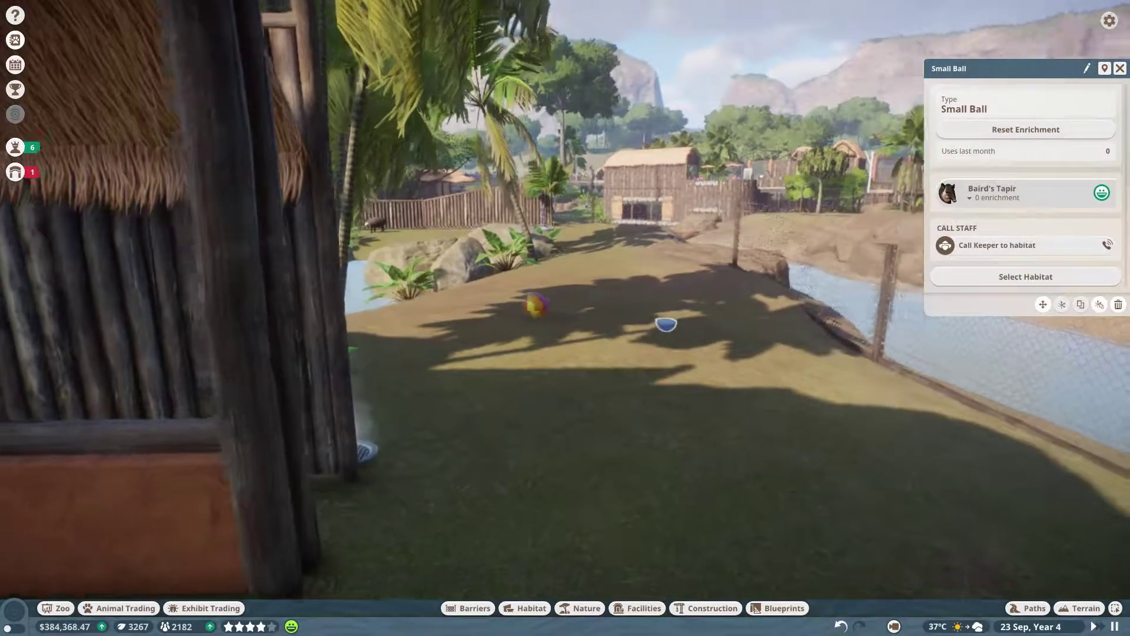
pyautogui.press('m')
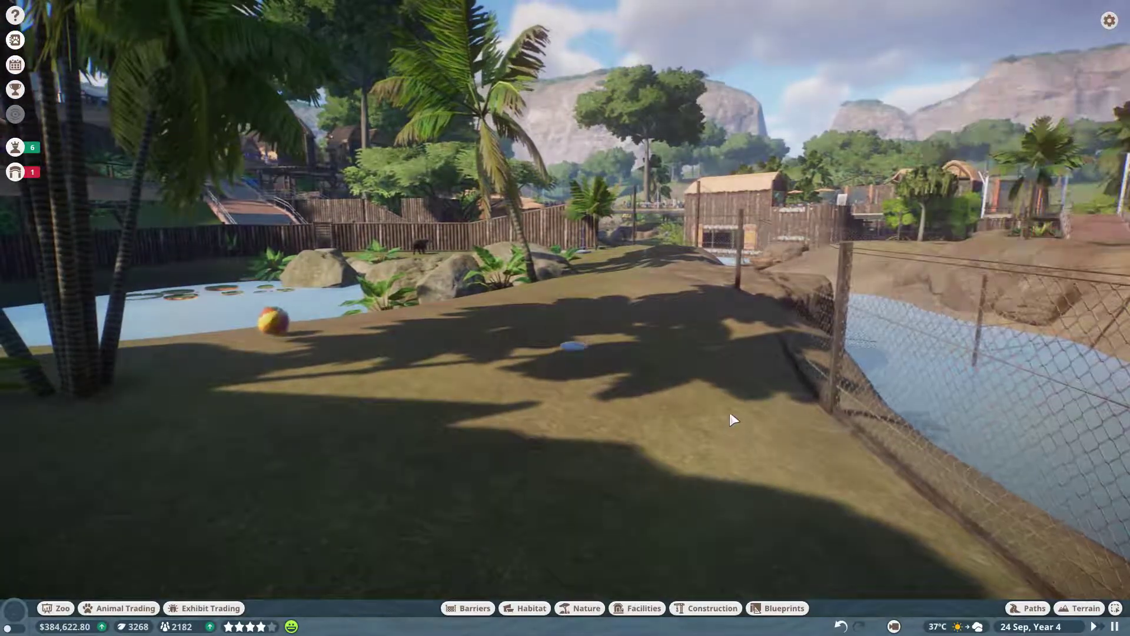
pyautogui.click(757, 395)
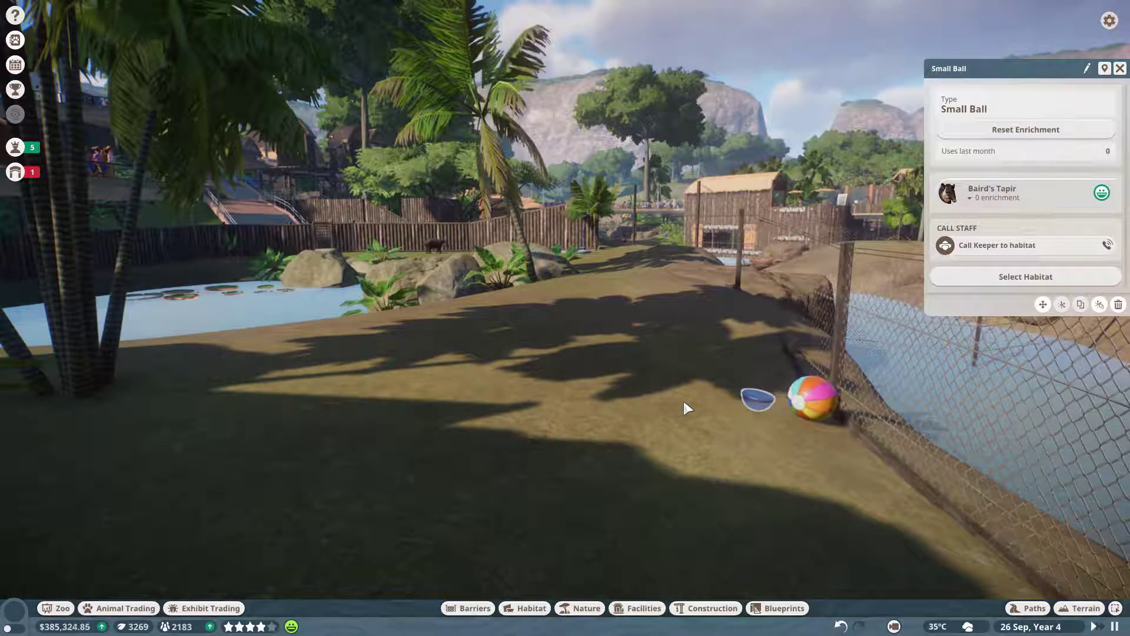
pyautogui.scroll(2, 658, 385)
pyautogui.scroll(-5, 656, 384)
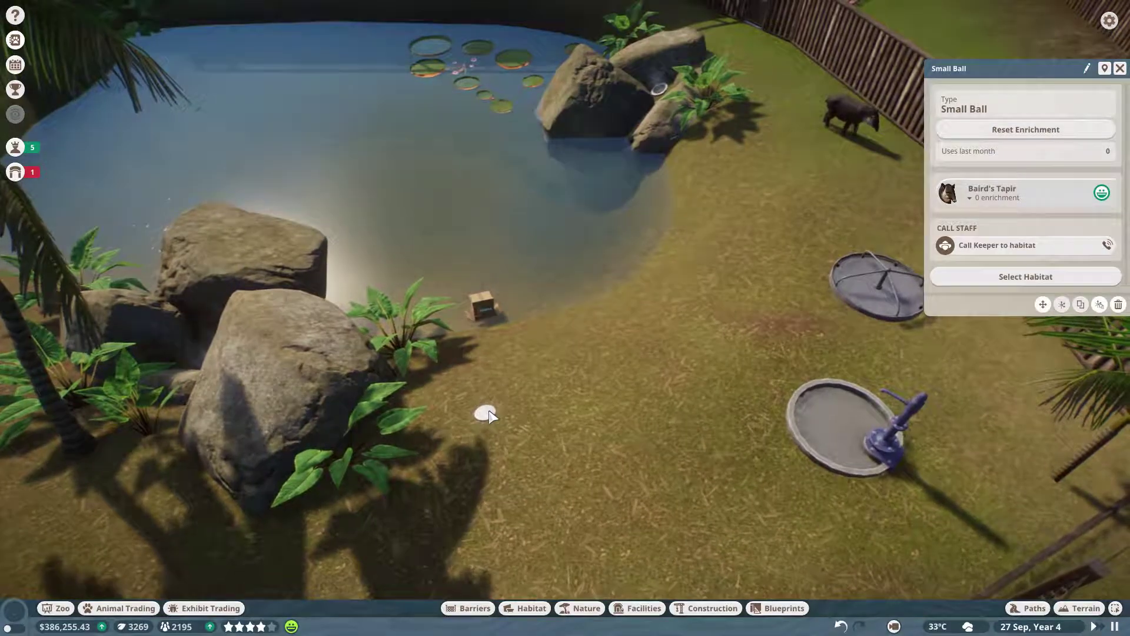
# Step: Move the cardboard box onto the grass near the drinkers and close its details
pyautogui.click(485, 305)
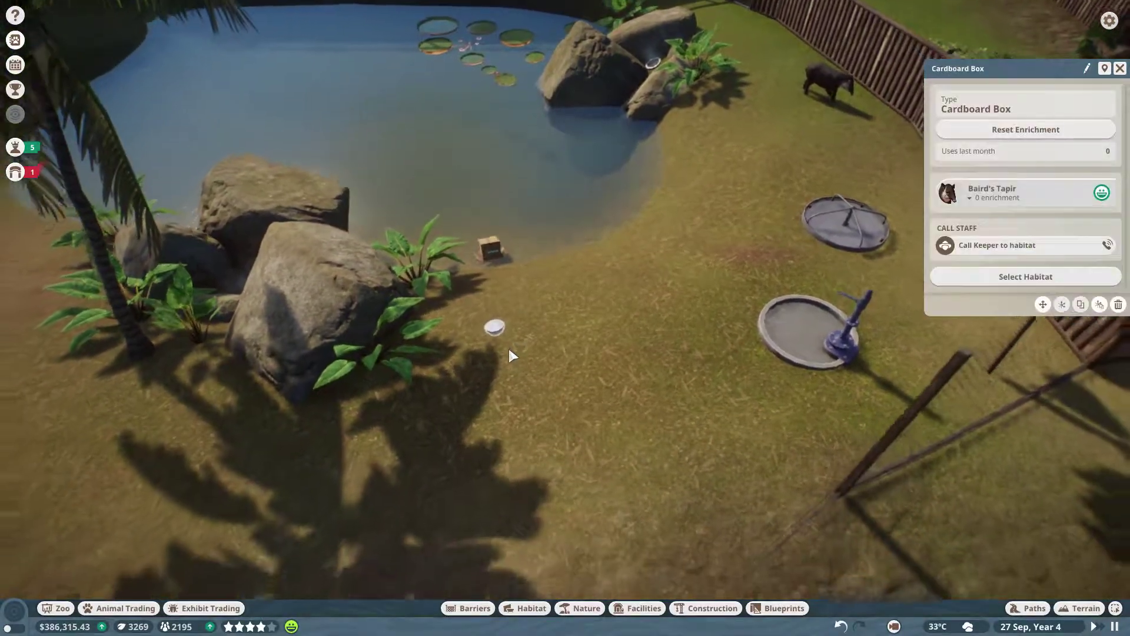
pyautogui.press('m')
pyautogui.click(640, 350)
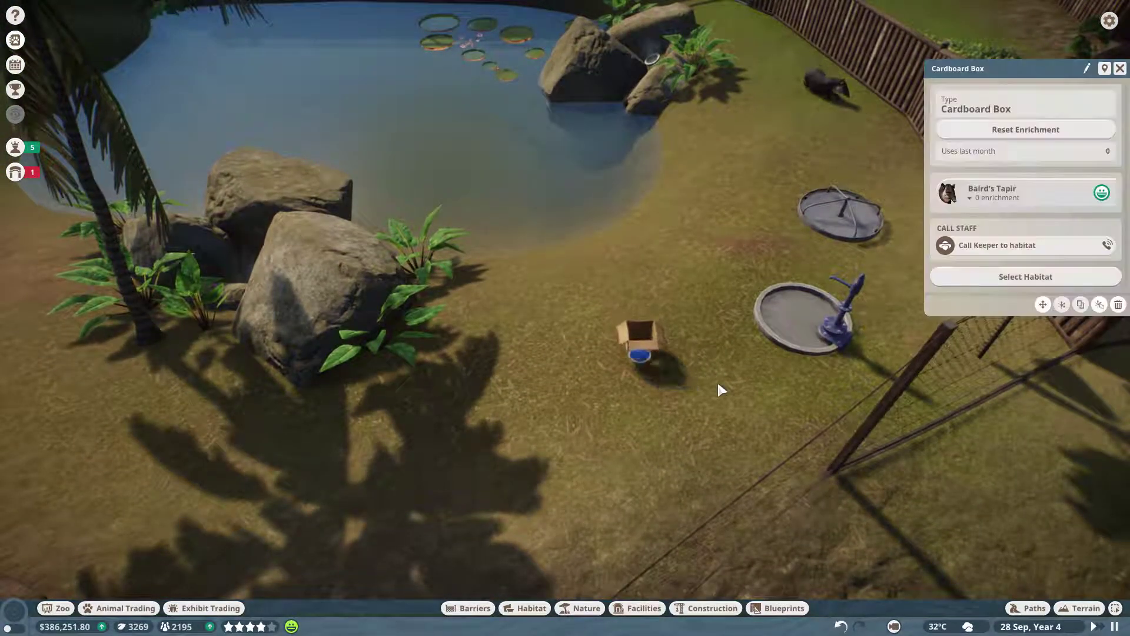
pyautogui.moveTo(717, 389); pyautogui.dragTo(540, 349)
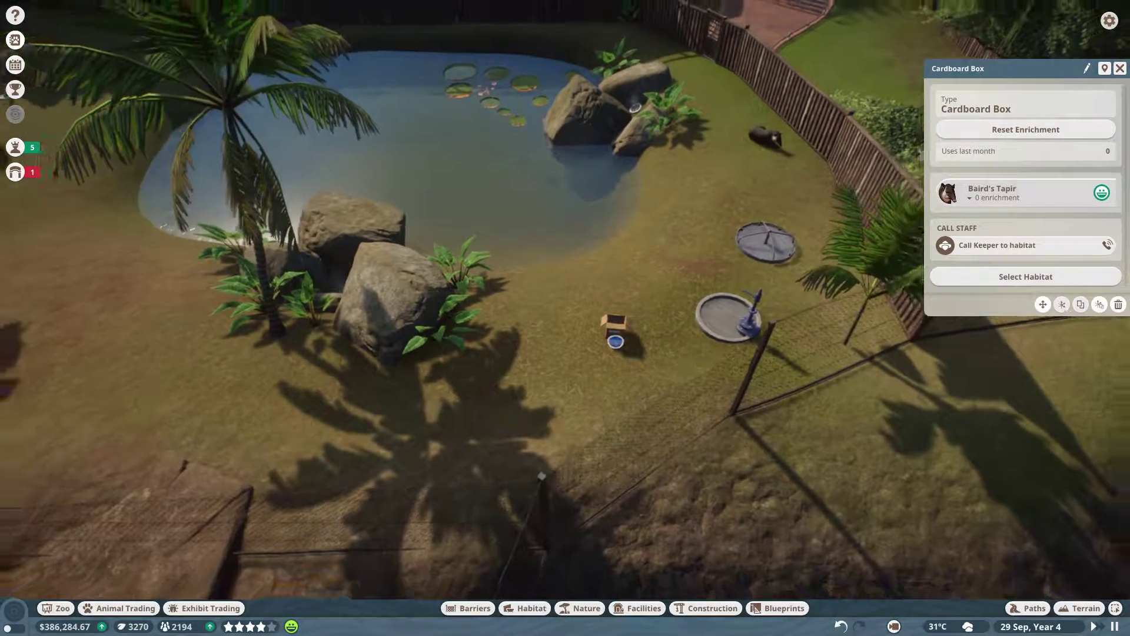
pyautogui.scroll(-5, 541, 349)
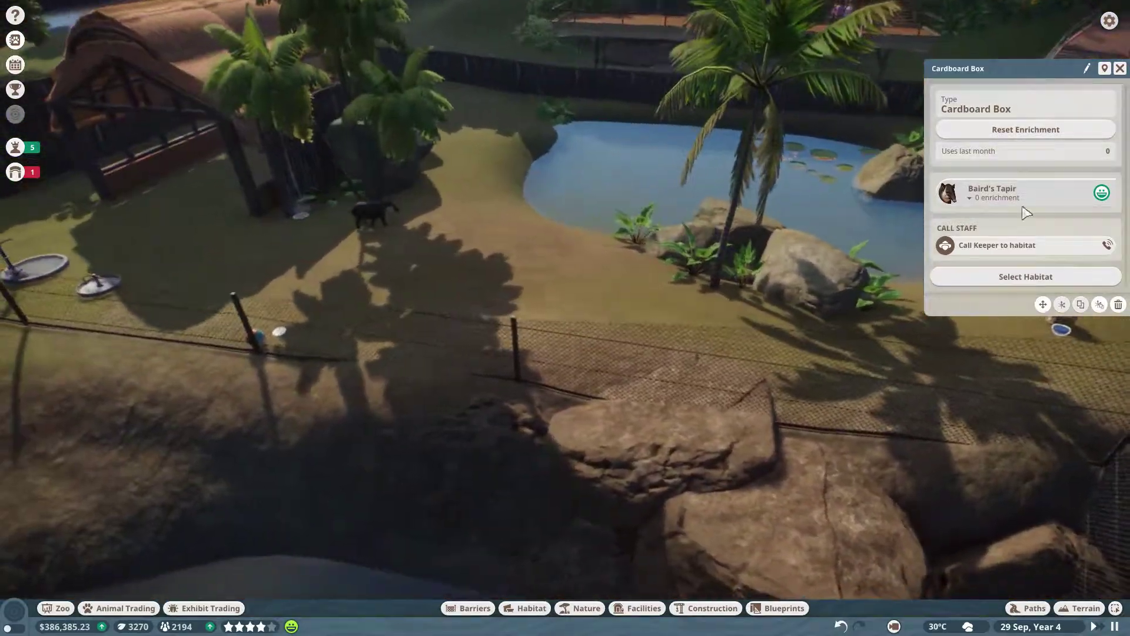
pyautogui.press('Escape')
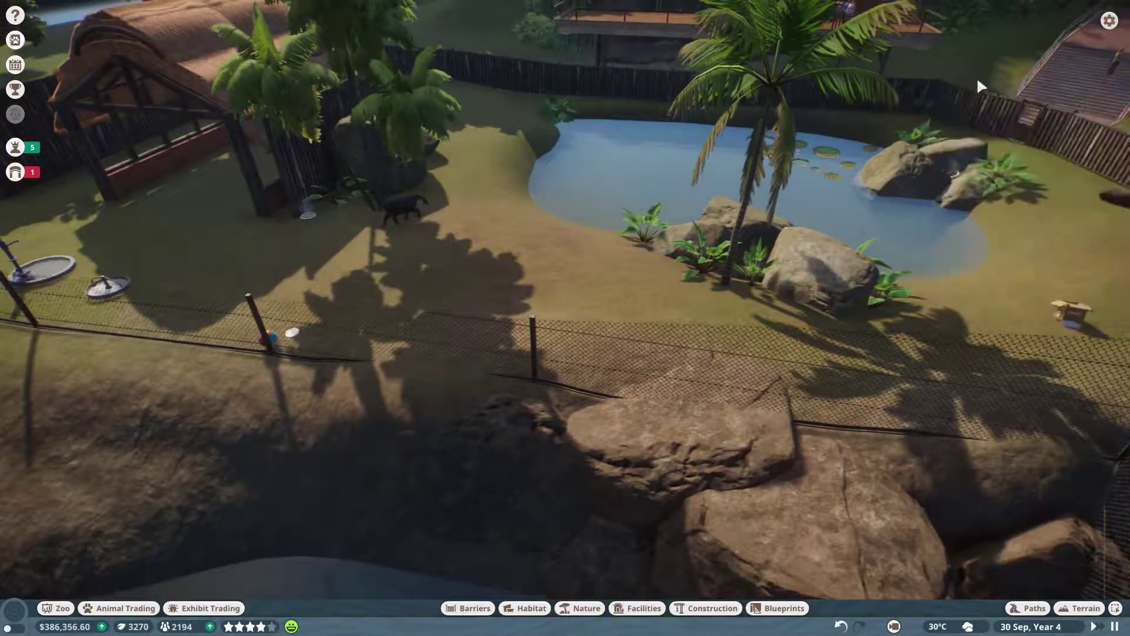
pyautogui.scroll(3, 582, 251)
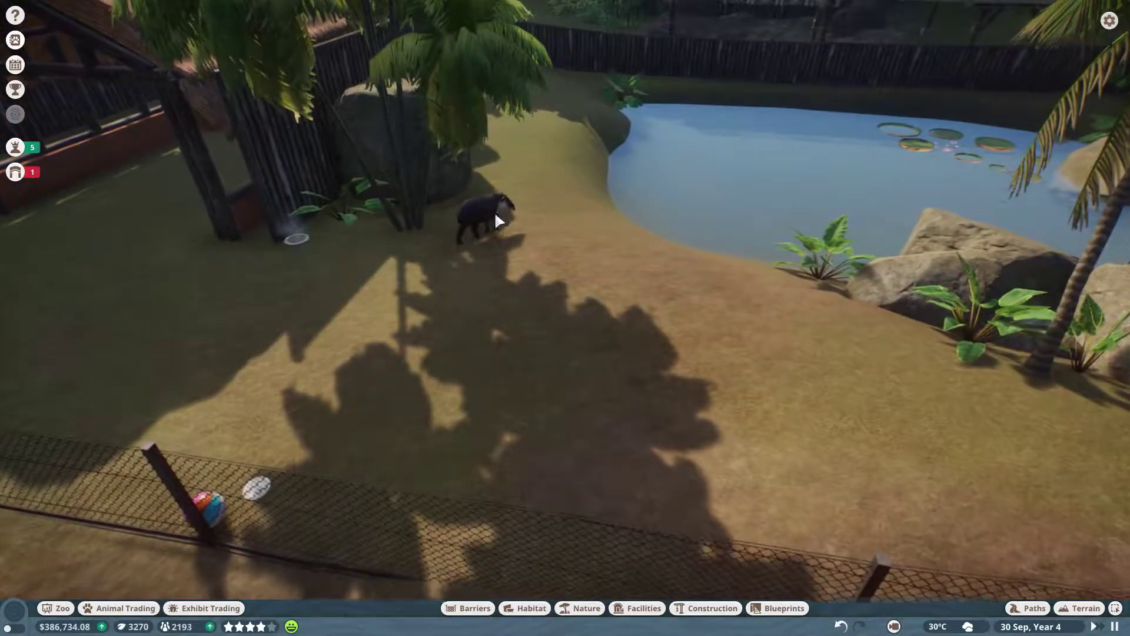
pyautogui.click(497, 219)
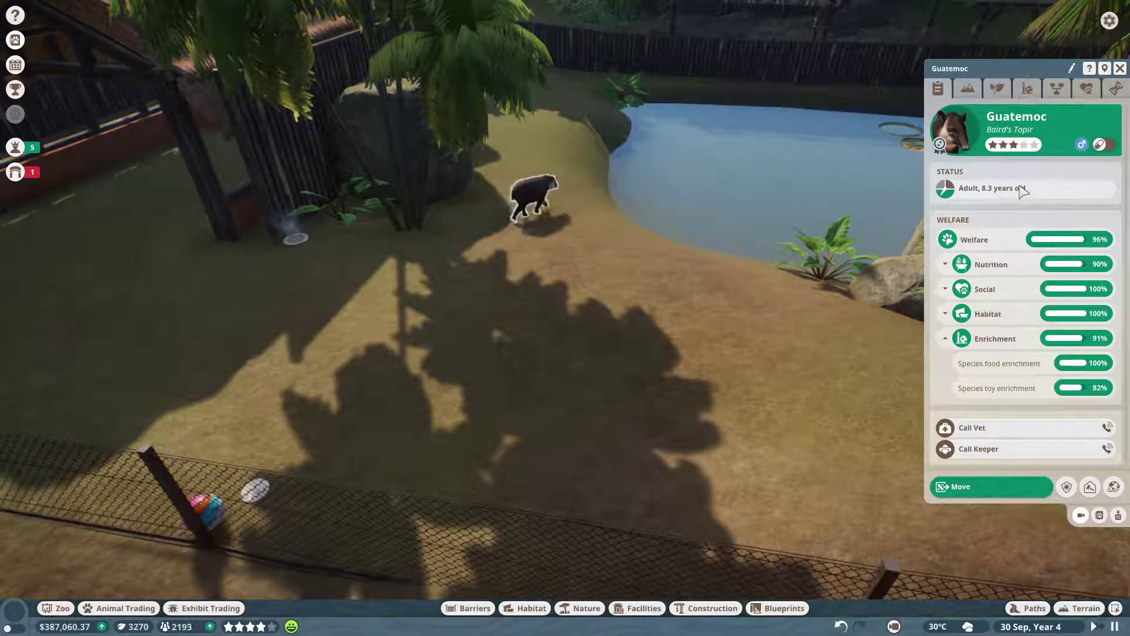
pyautogui.click(969, 89)
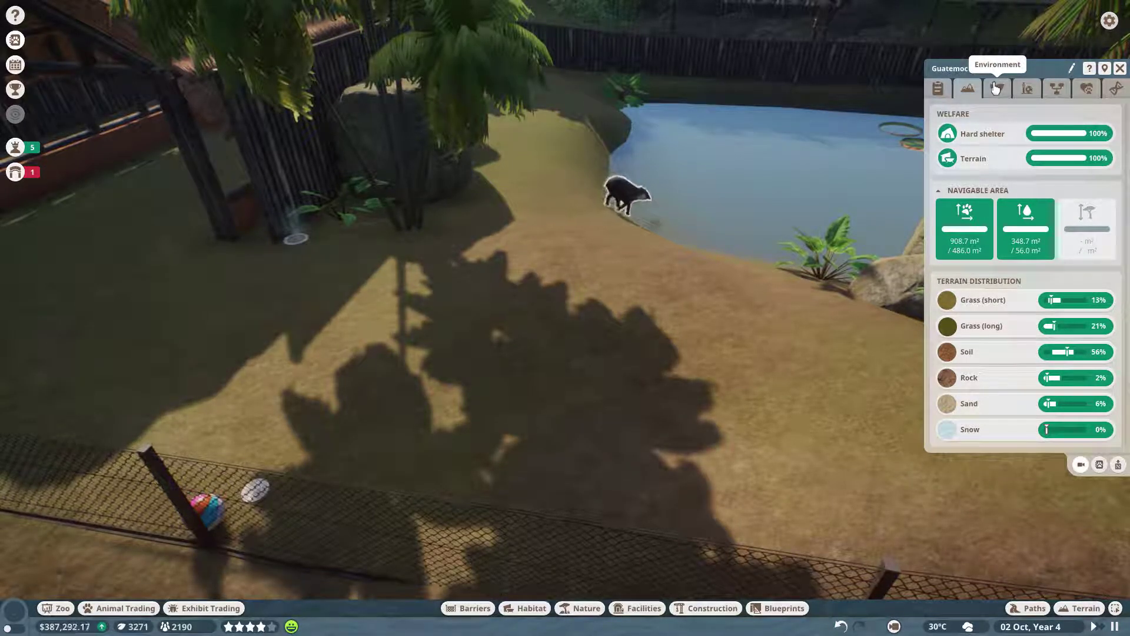
pyautogui.scroll(5, 598, 285)
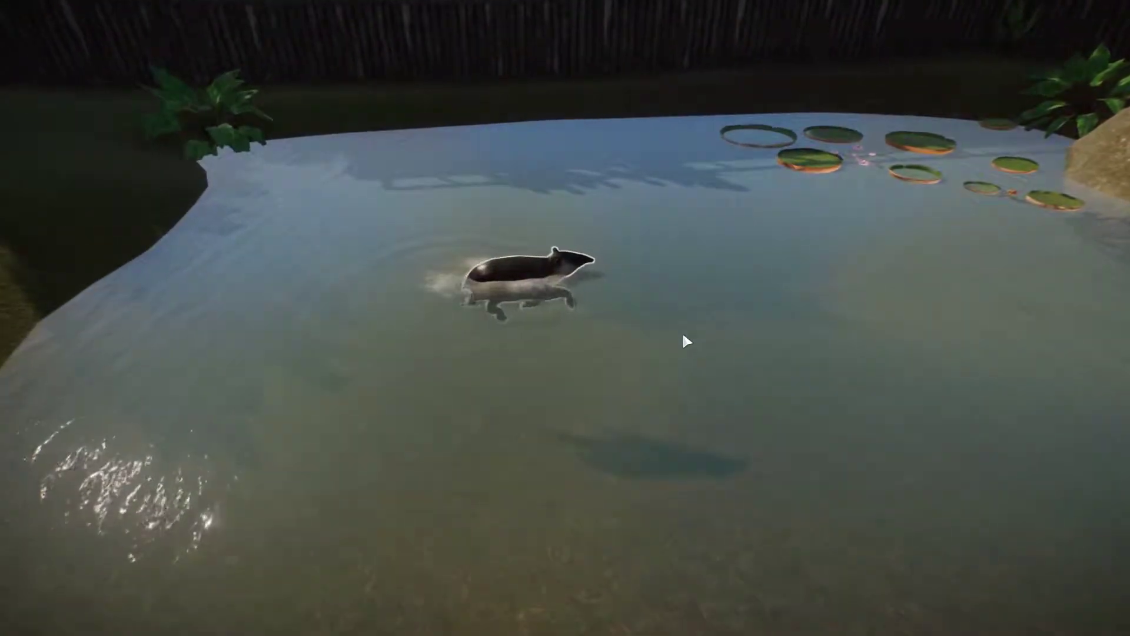
pyautogui.click(142, 157)
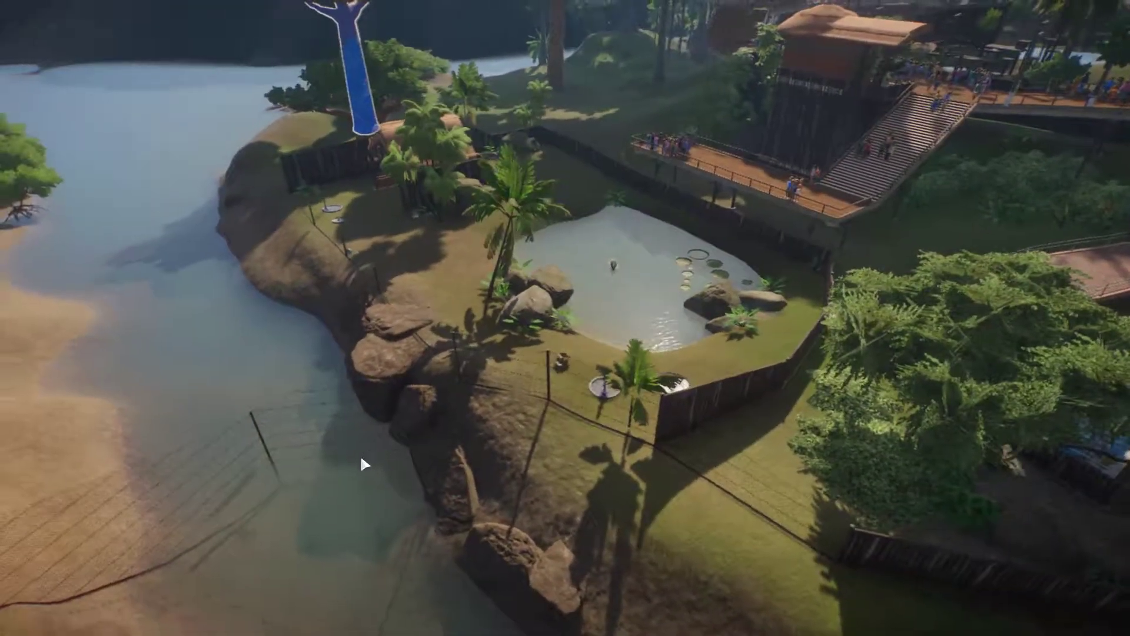
pyautogui.press('e')
pyautogui.scroll(5, 581, 327)
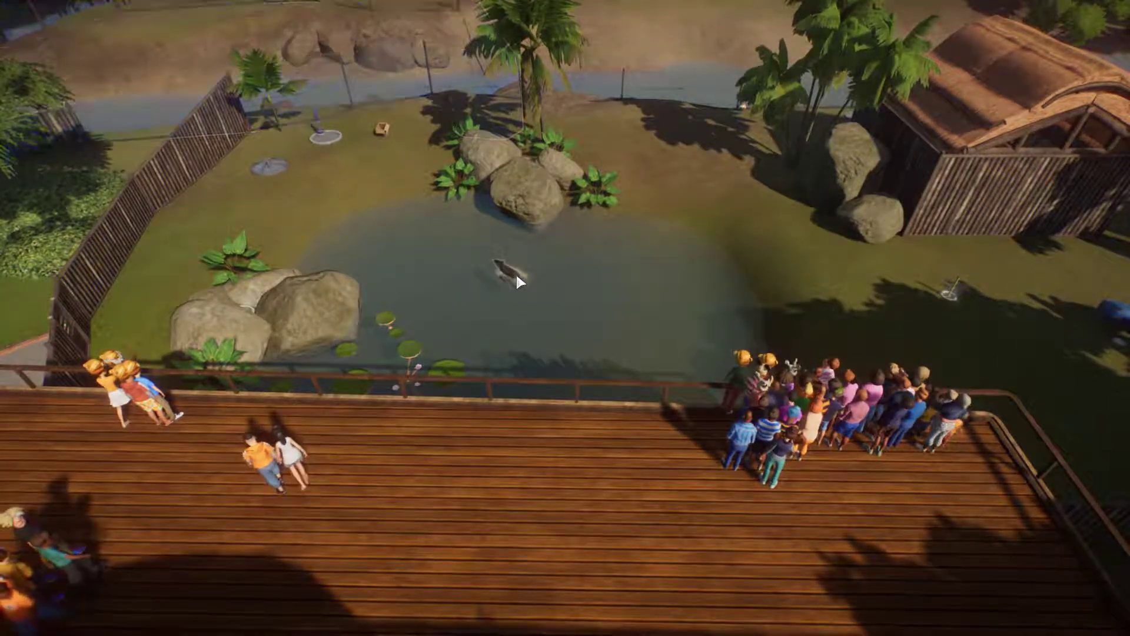
# Step: Open the tapir's details and collapse its Enrichment breakdown
pyautogui.click(508, 270)
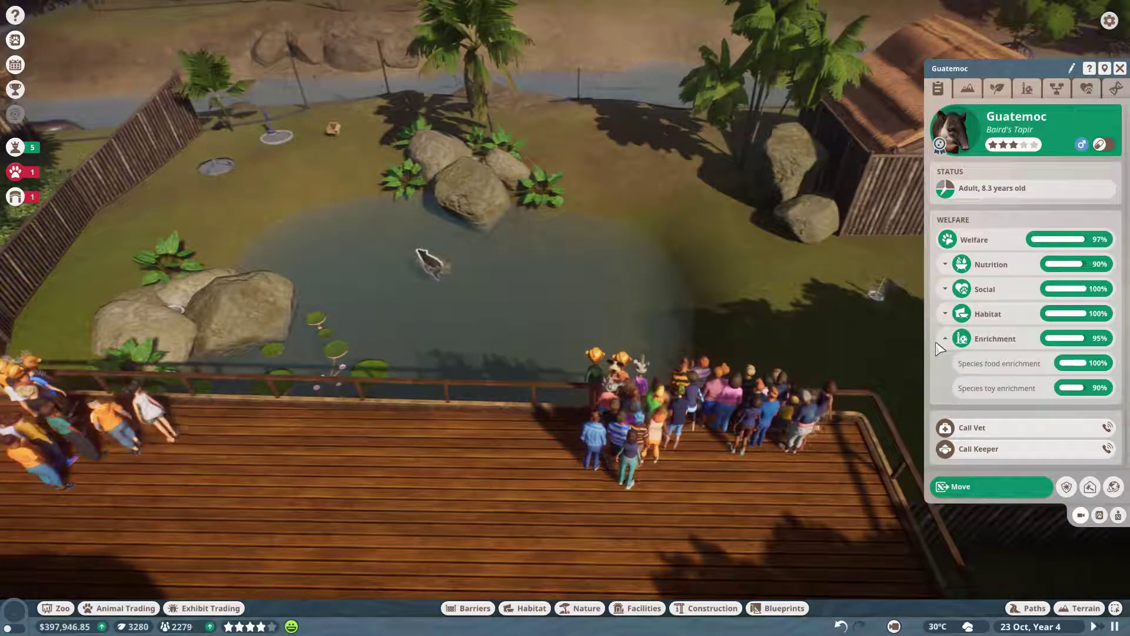
pyautogui.click(945, 338)
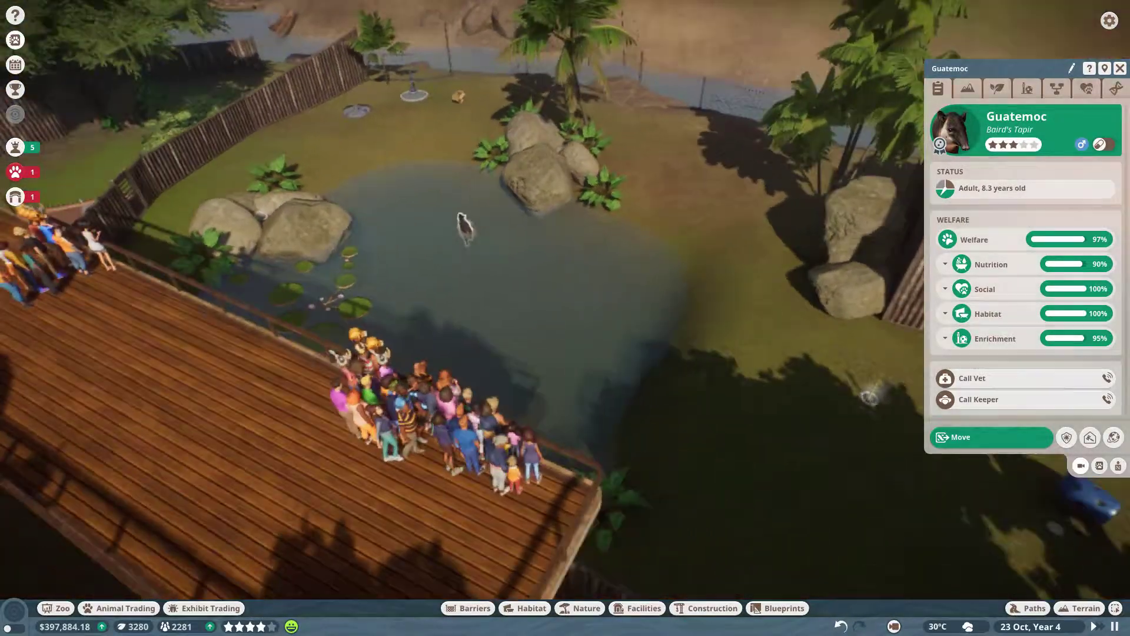
# Step: Inspect a guest on the boardwalk, confirming they are viewing Habitat 34
pyautogui.moveTo(594, 271); pyautogui.dragTo(459, 274)
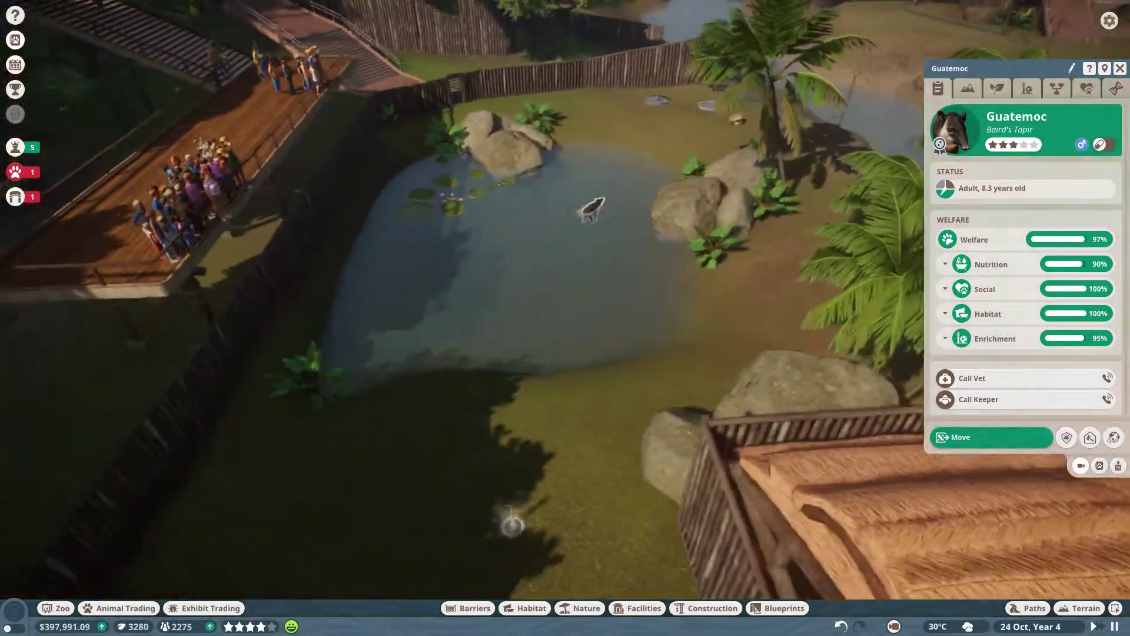
pyautogui.moveTo(708, 323); pyautogui.dragTo(710, 324)
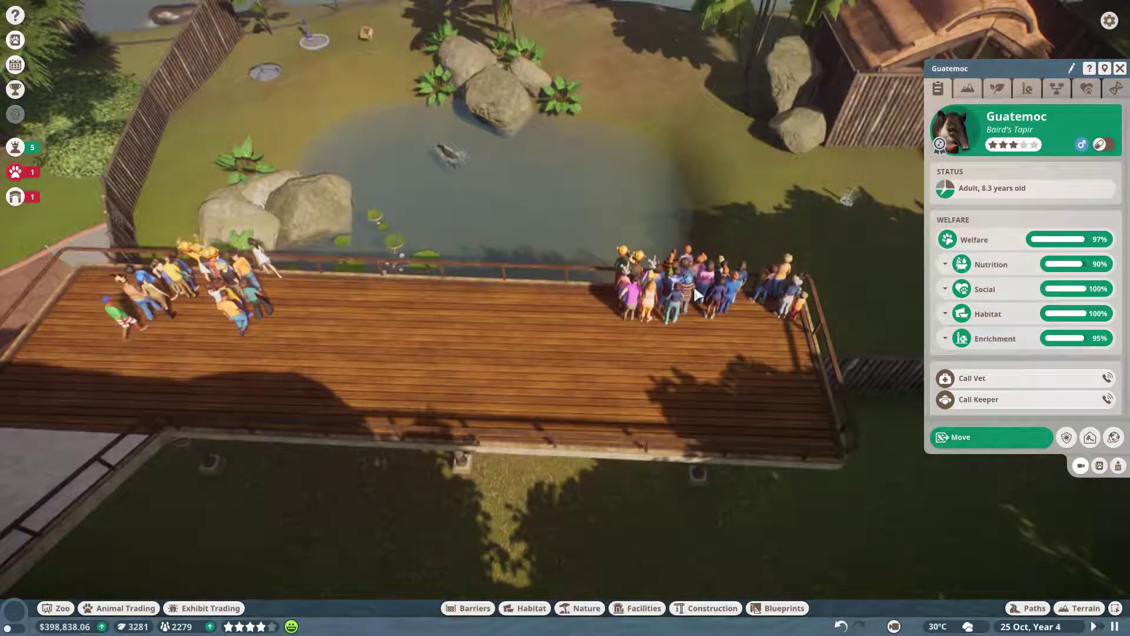
pyautogui.click(693, 284)
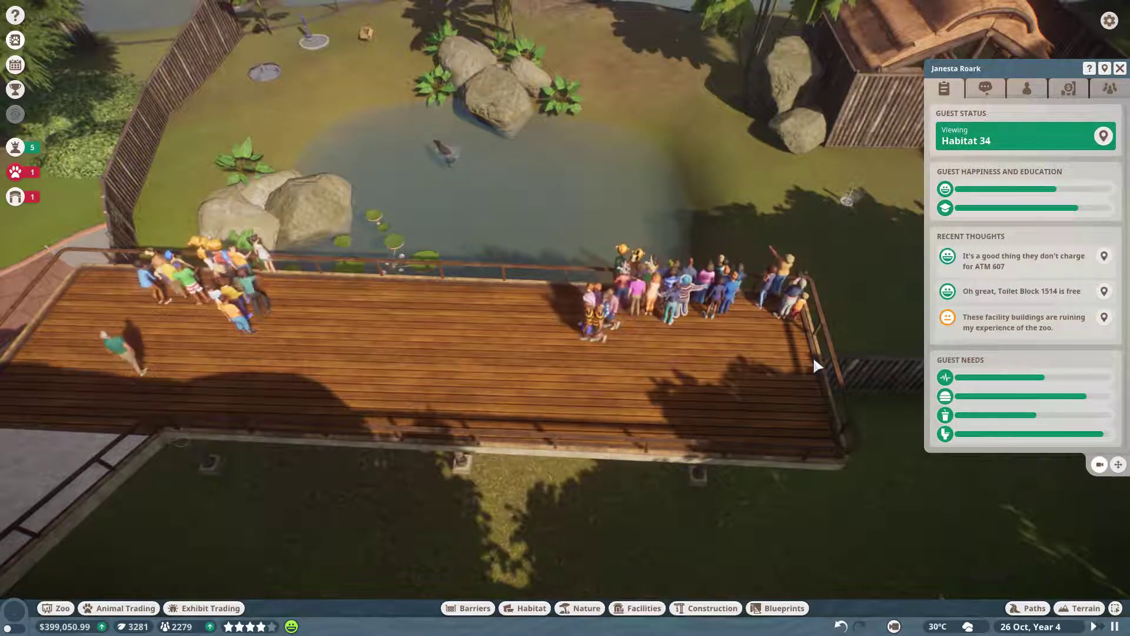
pyautogui.press('s')
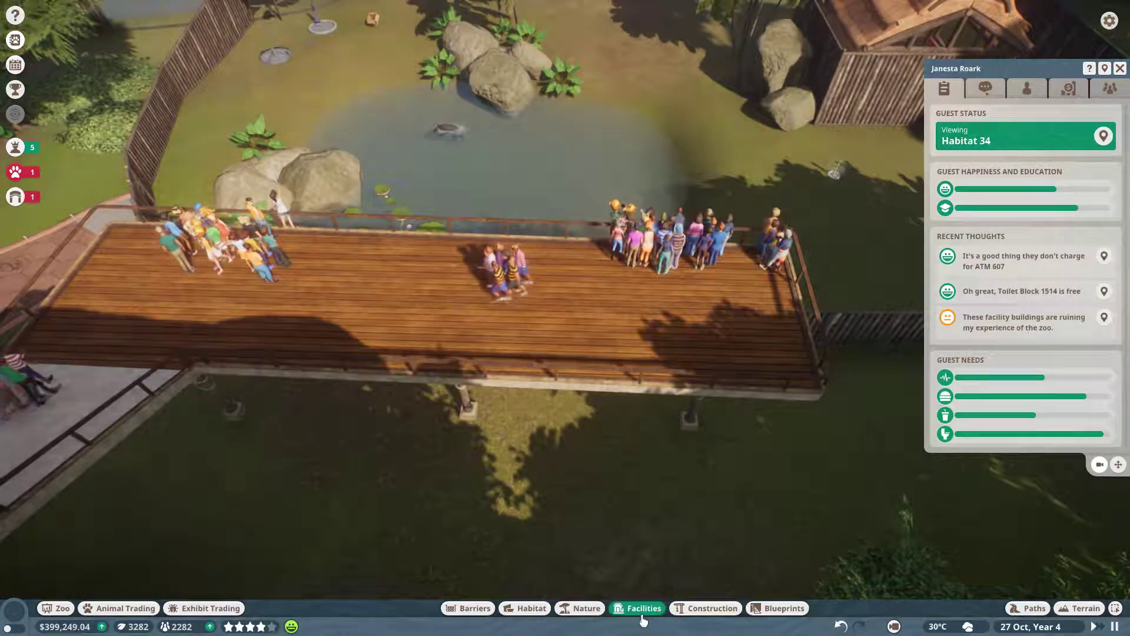
# Step: Place a donation box at the boardwalk's right end and filter facilities to speakers
pyautogui.click(643, 609)
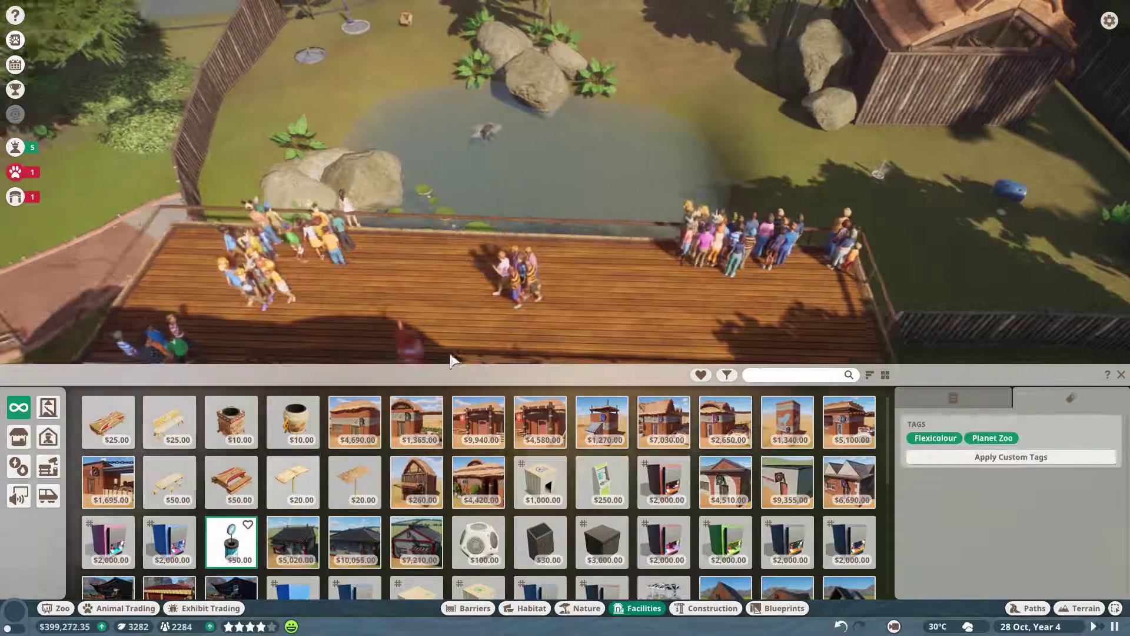
pyautogui.press('s')
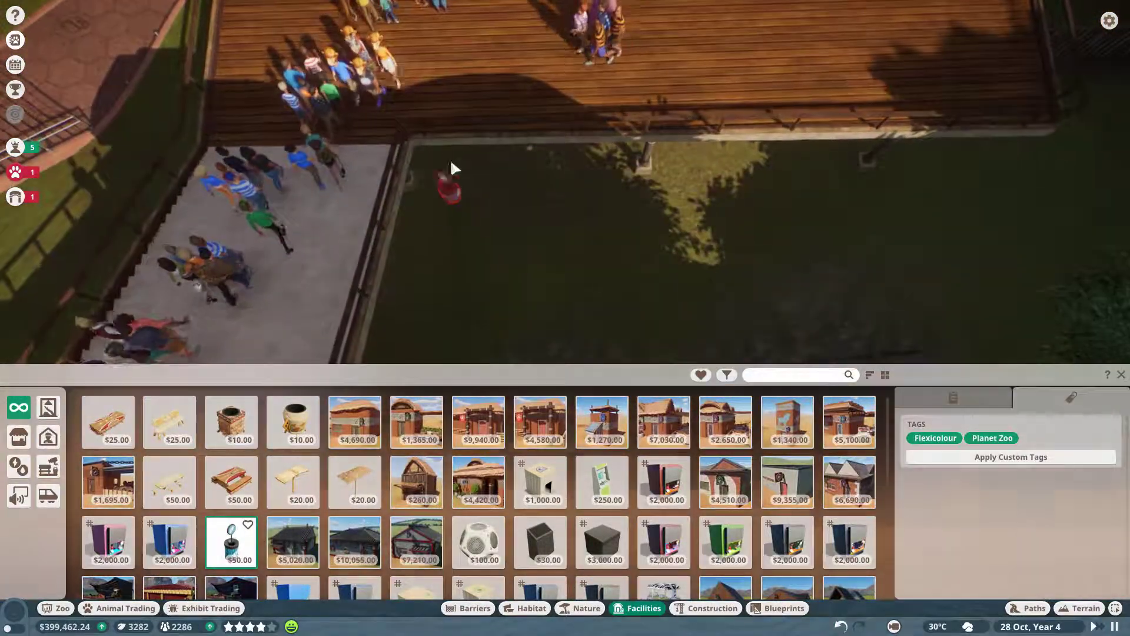
pyautogui.press('d')
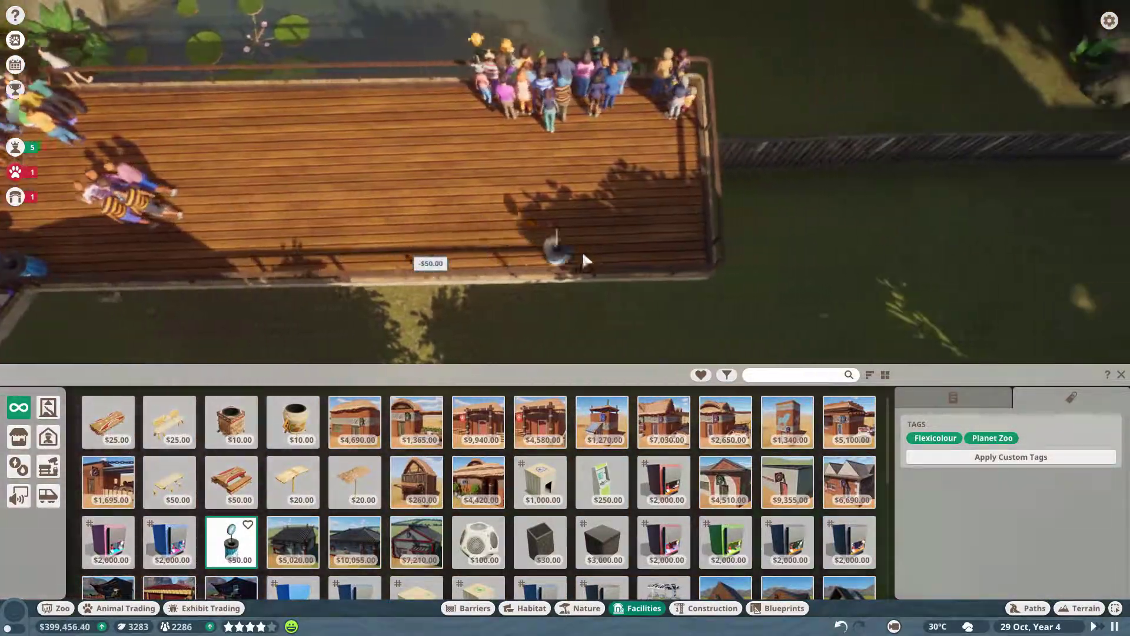
pyautogui.click(592, 251)
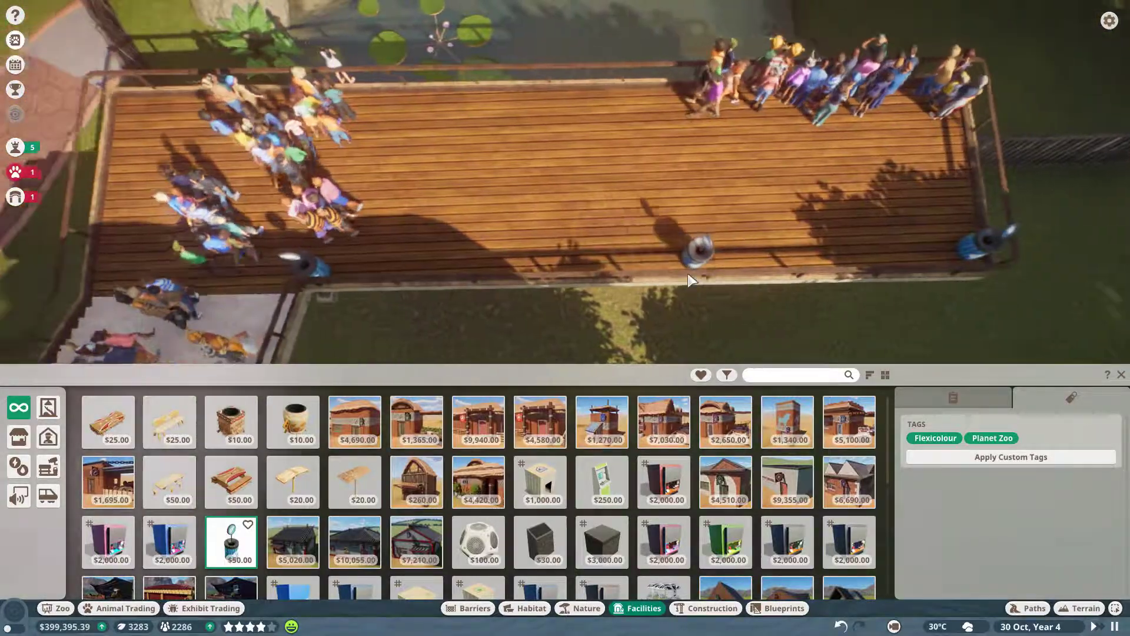
pyautogui.press('Escape')
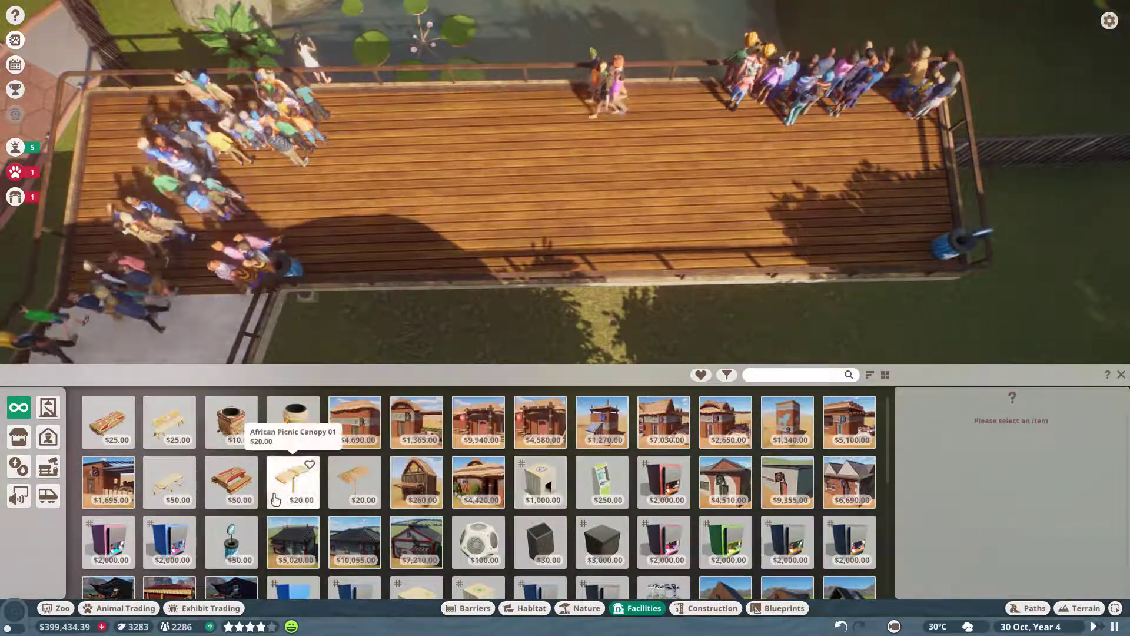
pyautogui.click(29, 497)
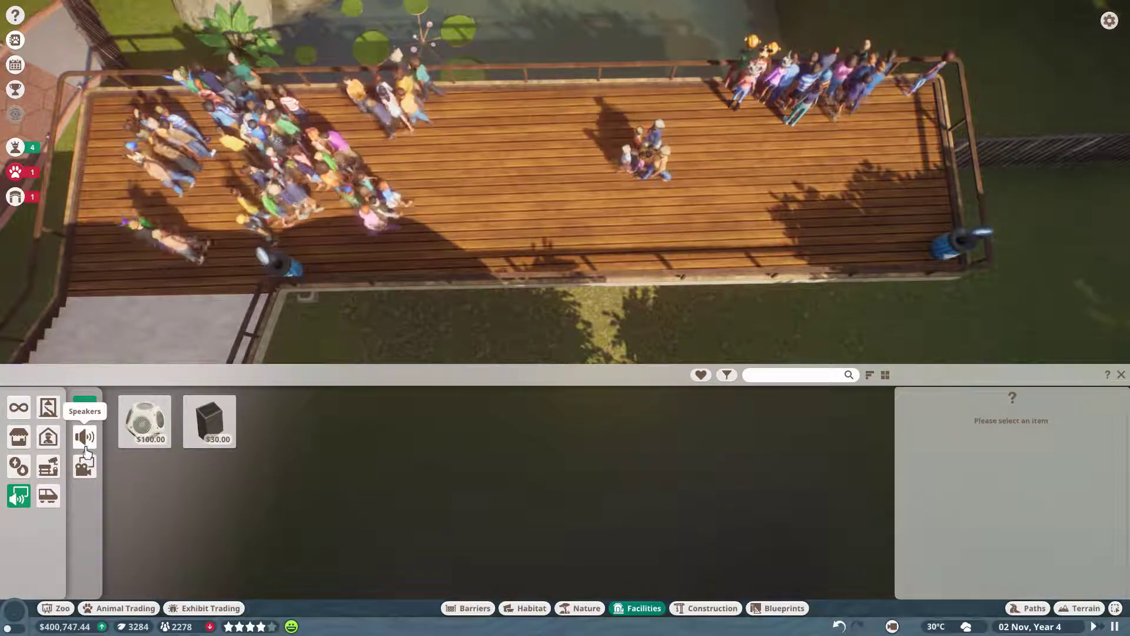
# Step: Place an Educational Speaker on the boardwalk railing playing Baird's Tapir at volume 14
pyautogui.click(142, 429)
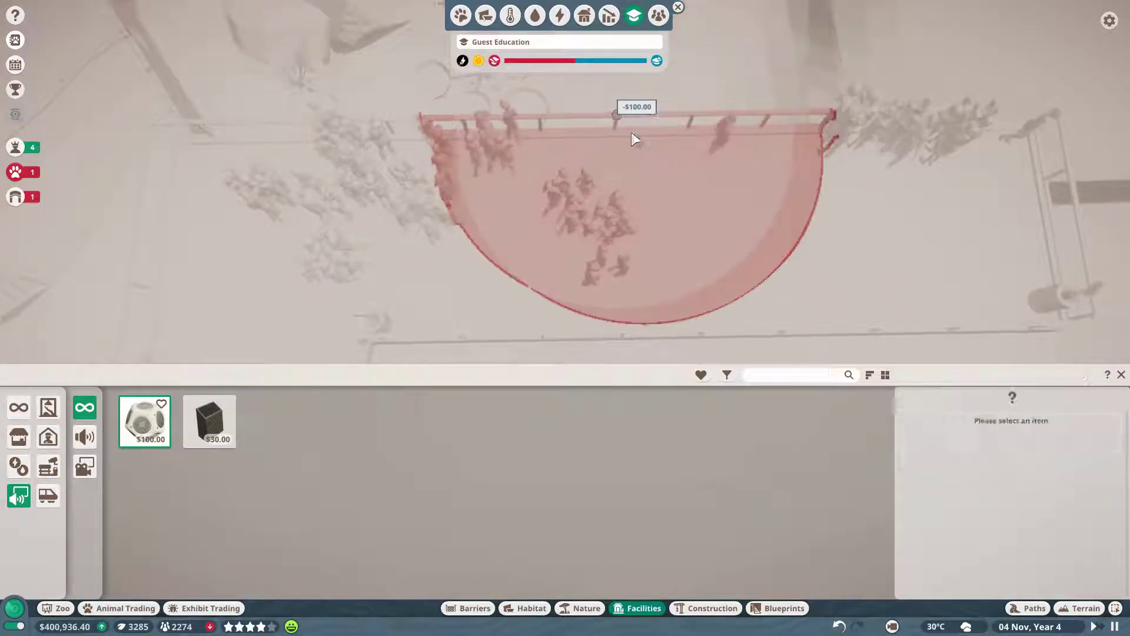
pyautogui.click(618, 118)
pyautogui.click(619, 115)
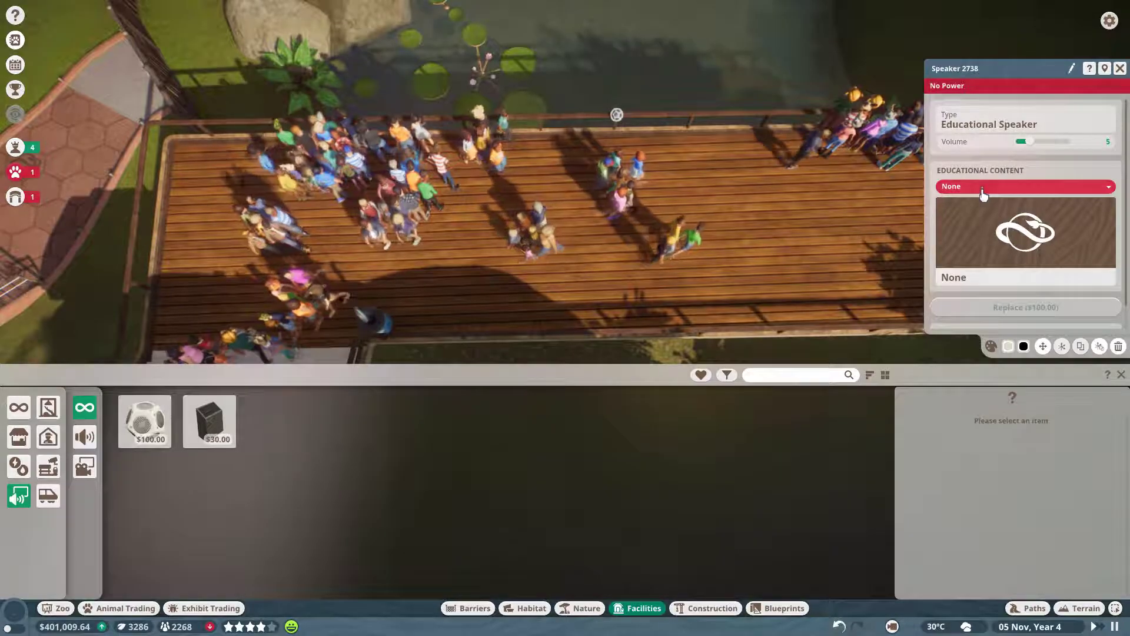
pyautogui.click(1025, 185)
pyautogui.click(989, 234)
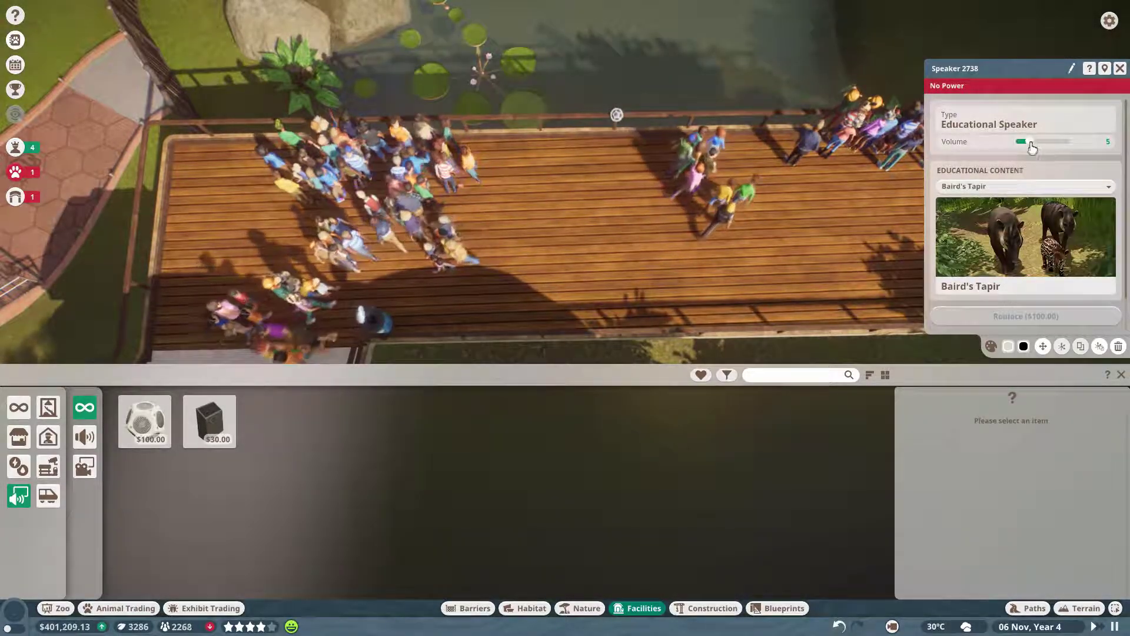
pyautogui.moveTo(1022, 141); pyautogui.dragTo(1056, 156)
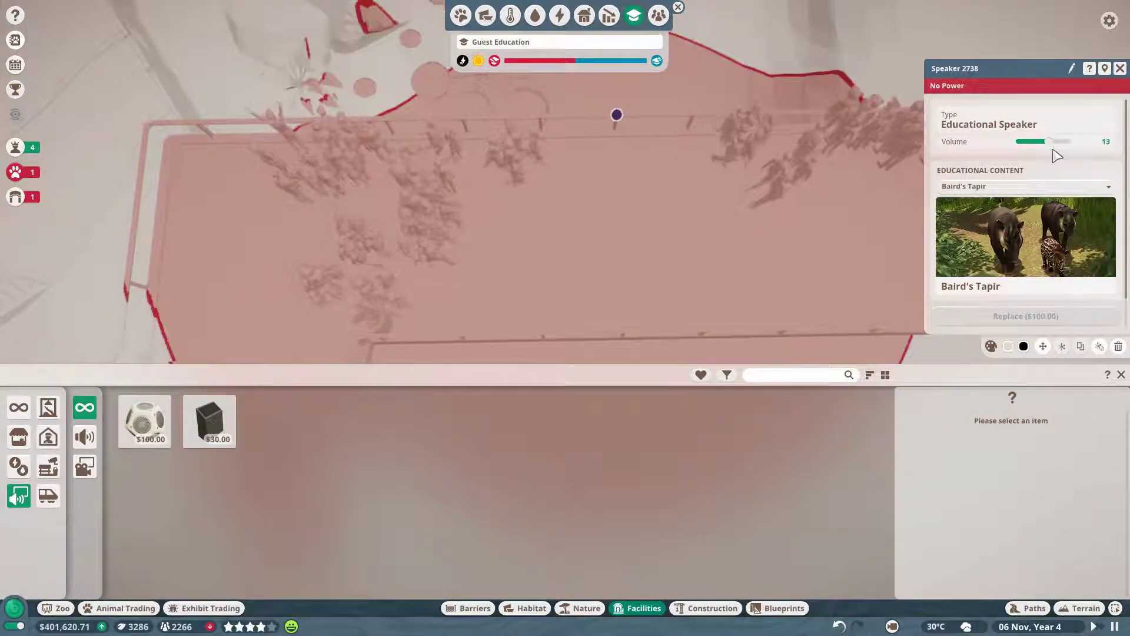
pyautogui.scroll(-3, 618, 185)
pyautogui.press('s')
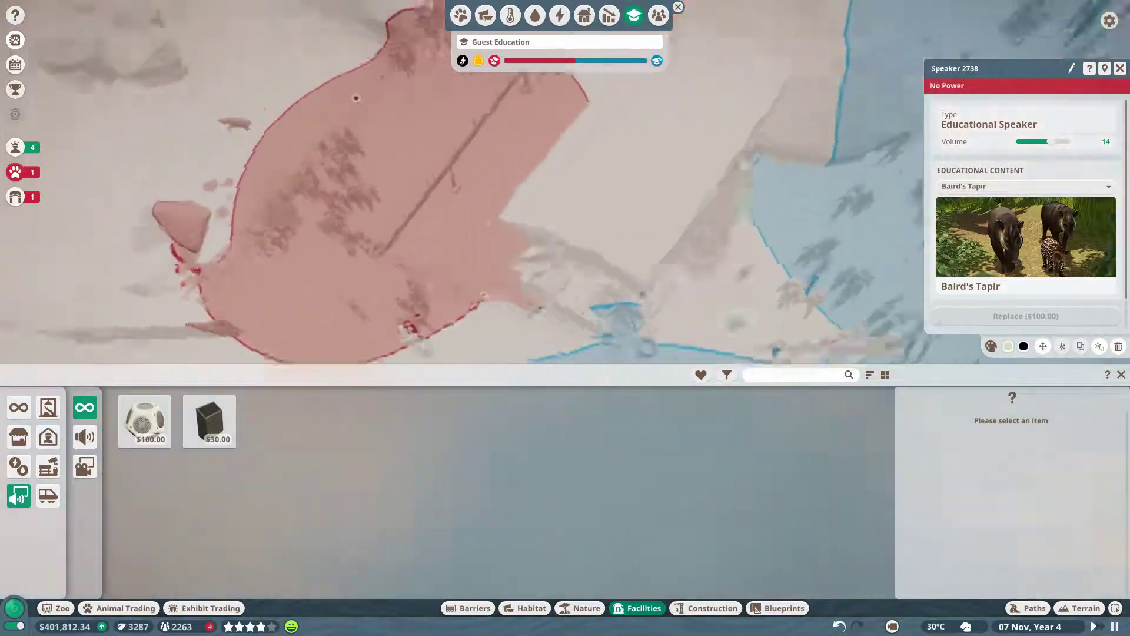
pyautogui.scroll(5, 345, 106)
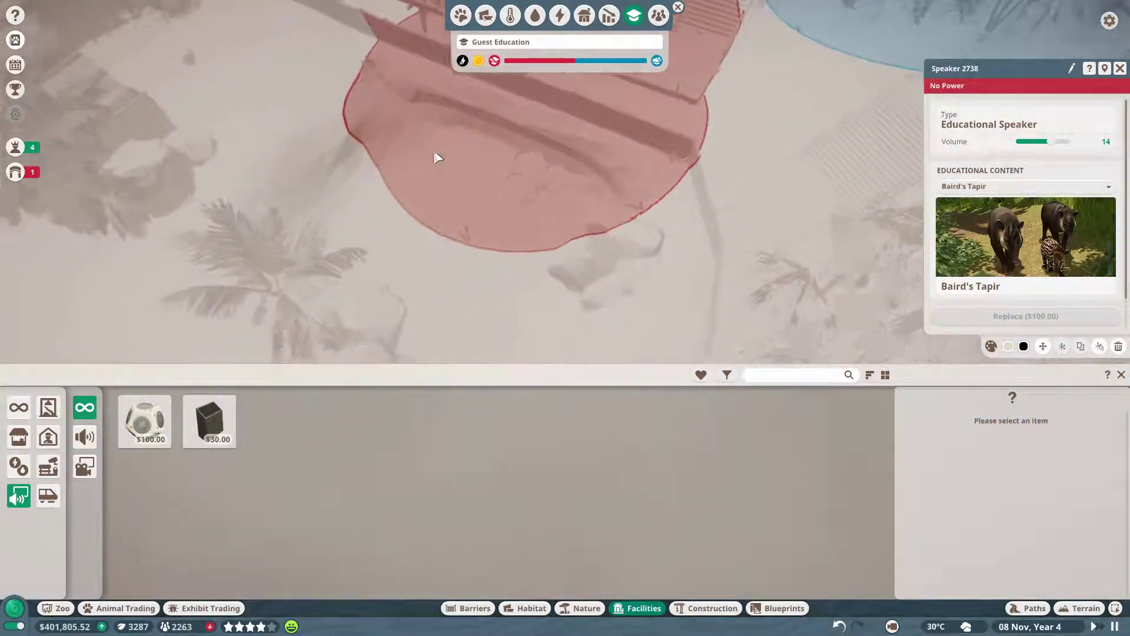
pyautogui.scroll(3, 434, 169)
pyautogui.scroll(3, 461, 174)
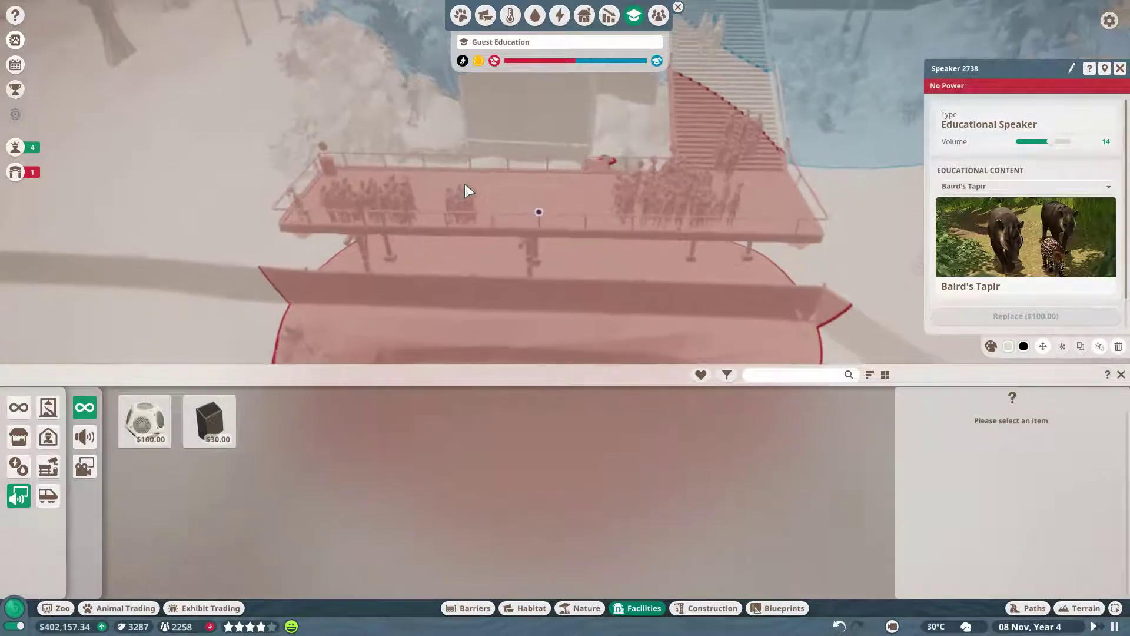
pyautogui.scroll(1, 465, 184)
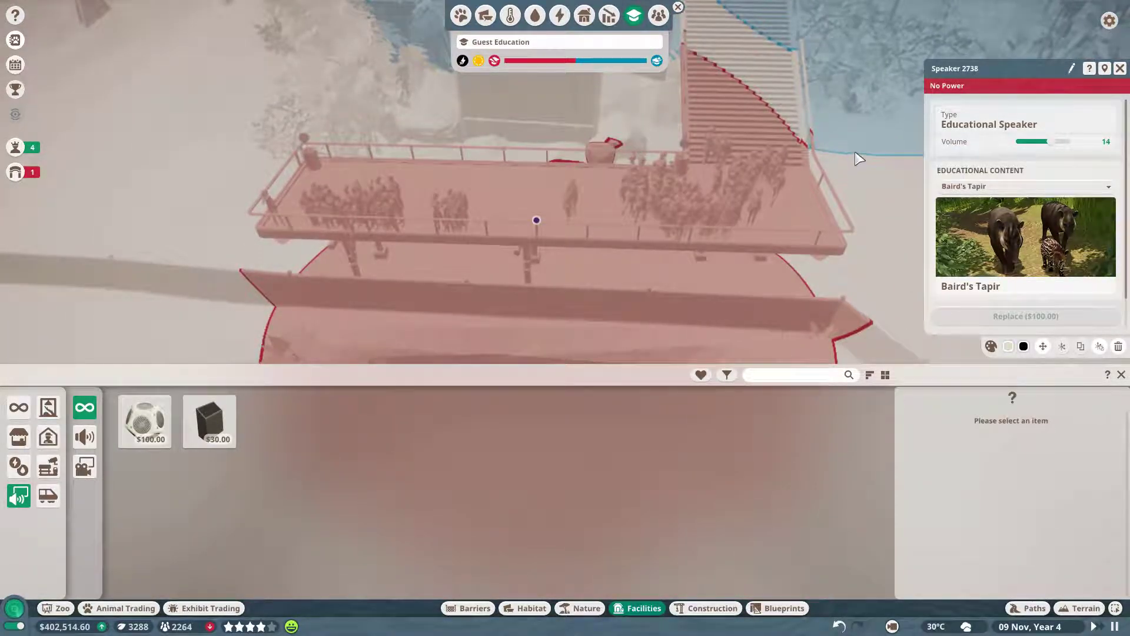
pyautogui.scroll(-3, 856, 158)
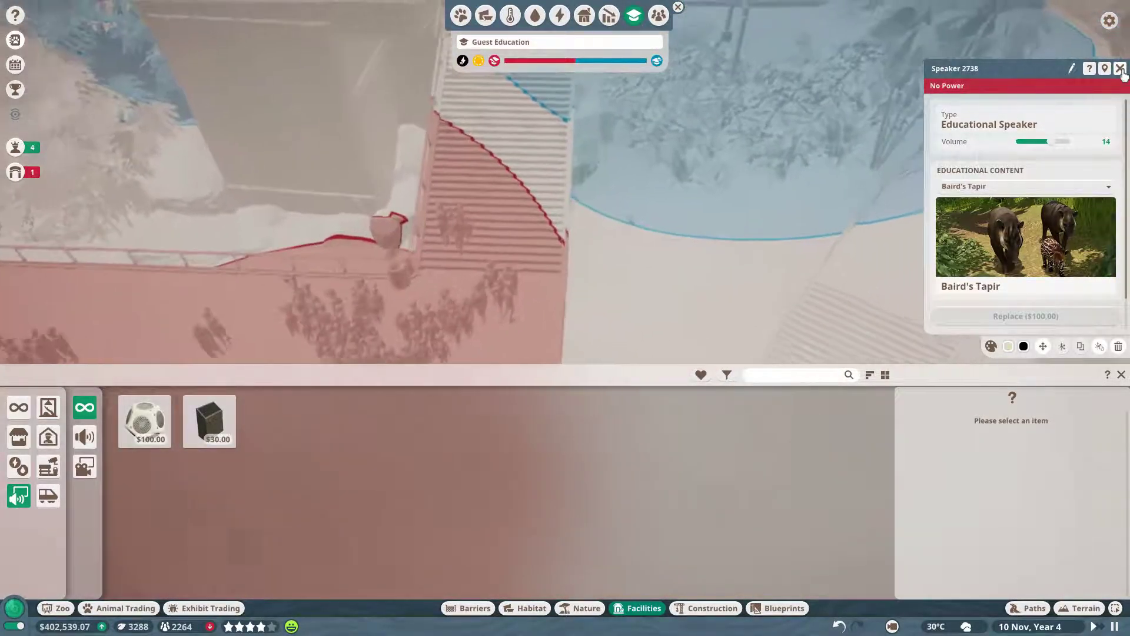
pyautogui.scroll(-3, 642, 249)
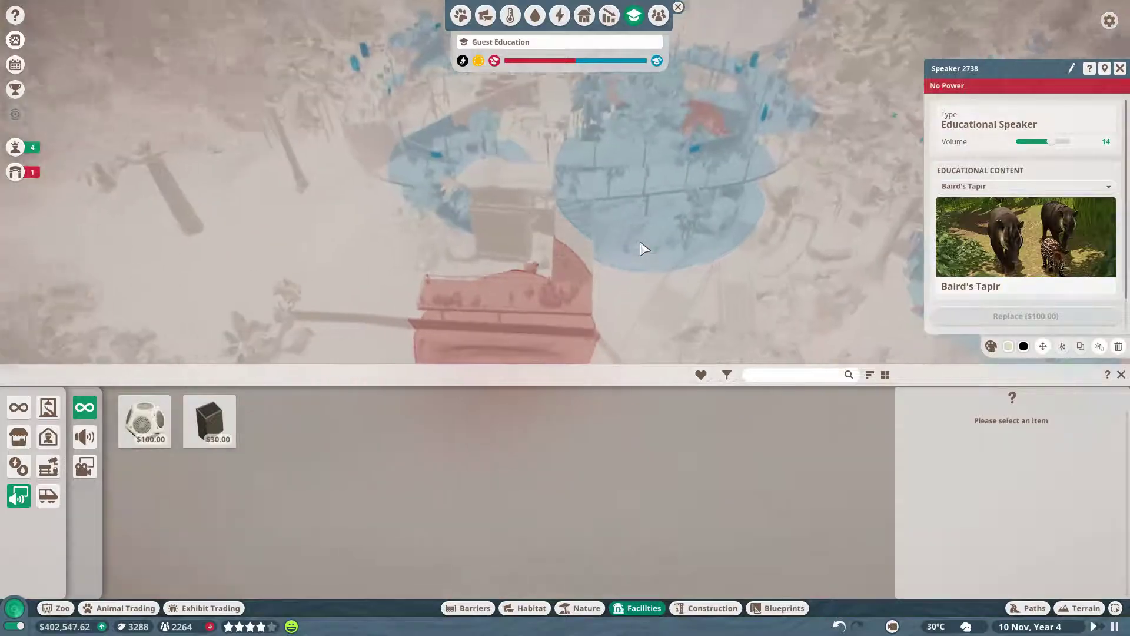
pyautogui.scroll(3, 481, 266)
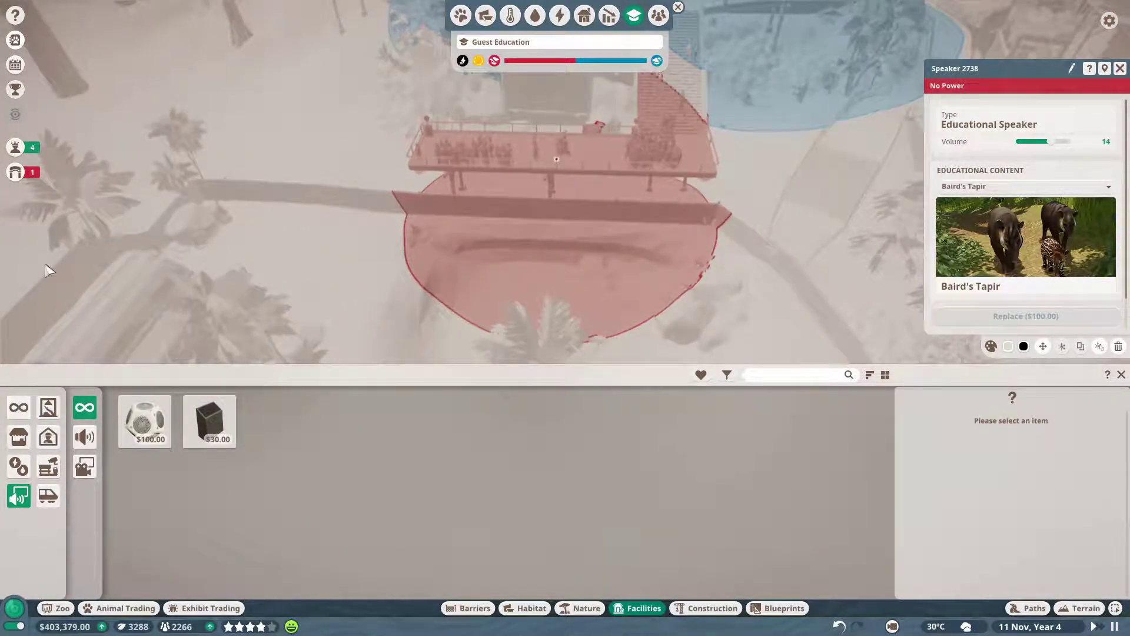
# Step: Move the speaker into power coverage, raise its volume to 20, and close the overlay
pyautogui.click(559, 16)
pyautogui.scroll(3, 660, 209)
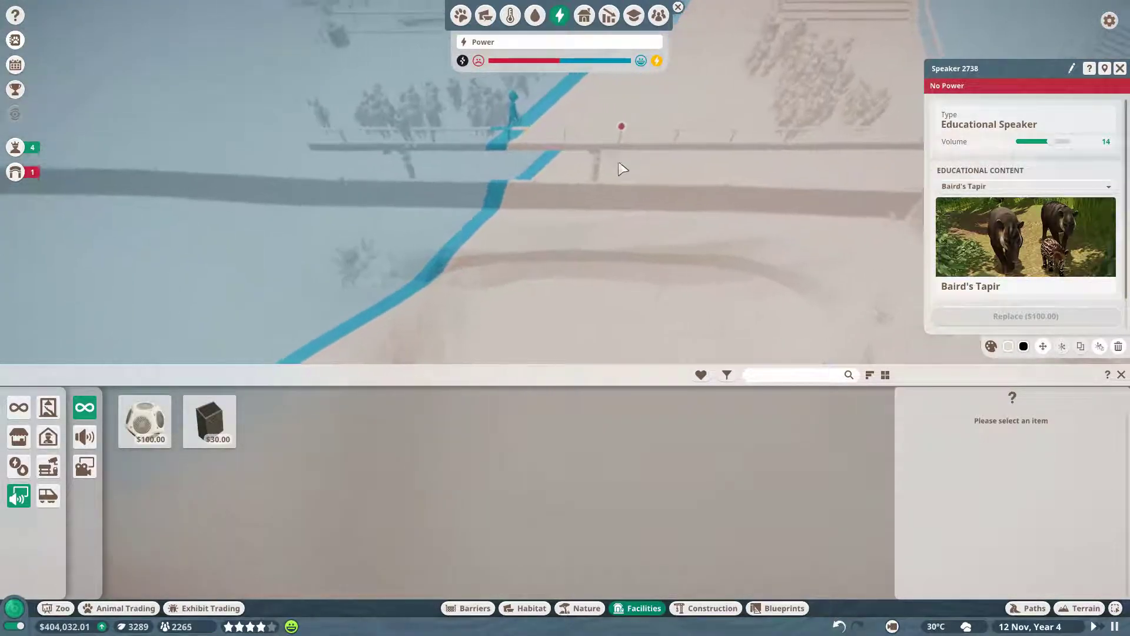
pyautogui.scroll(2, 616, 172)
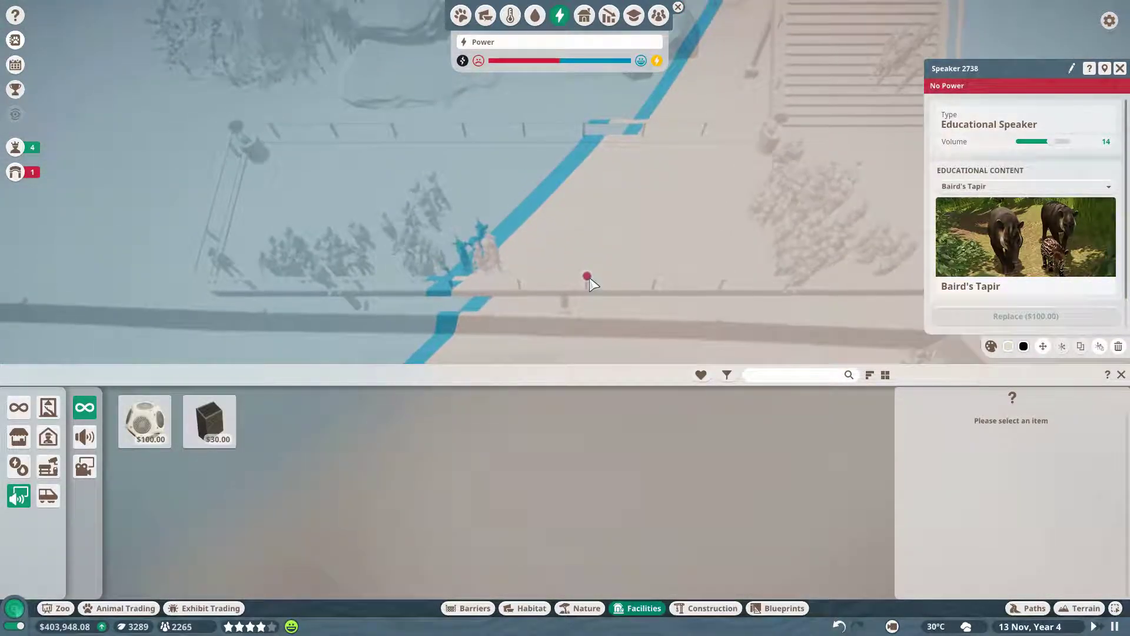
pyautogui.click(588, 279)
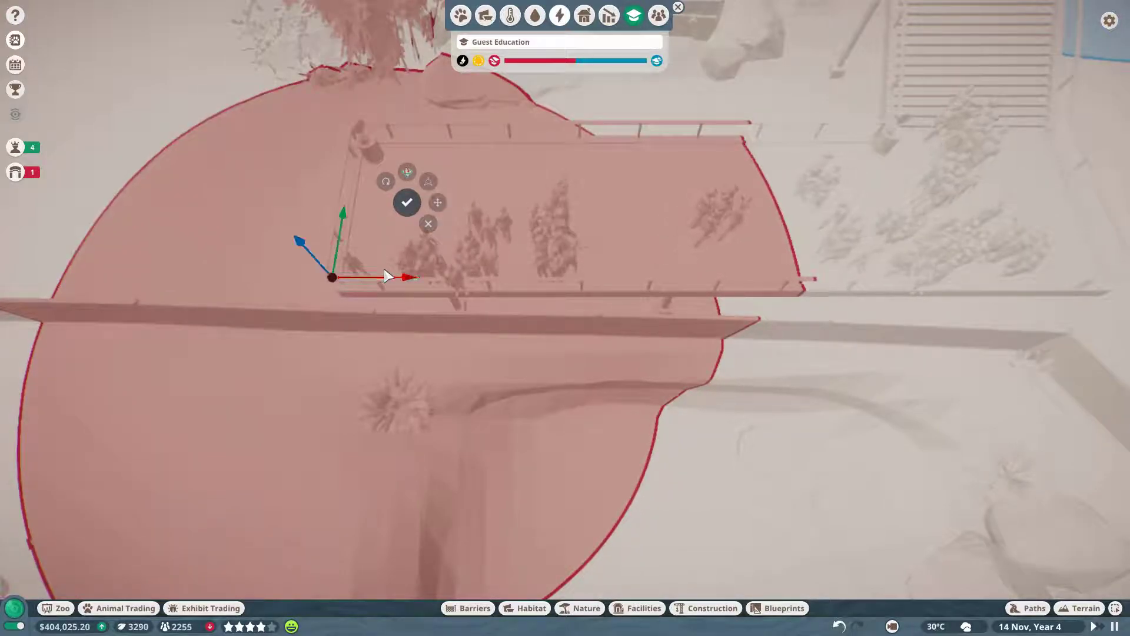
pyautogui.click(427, 224)
pyautogui.scroll(3, 549, 272)
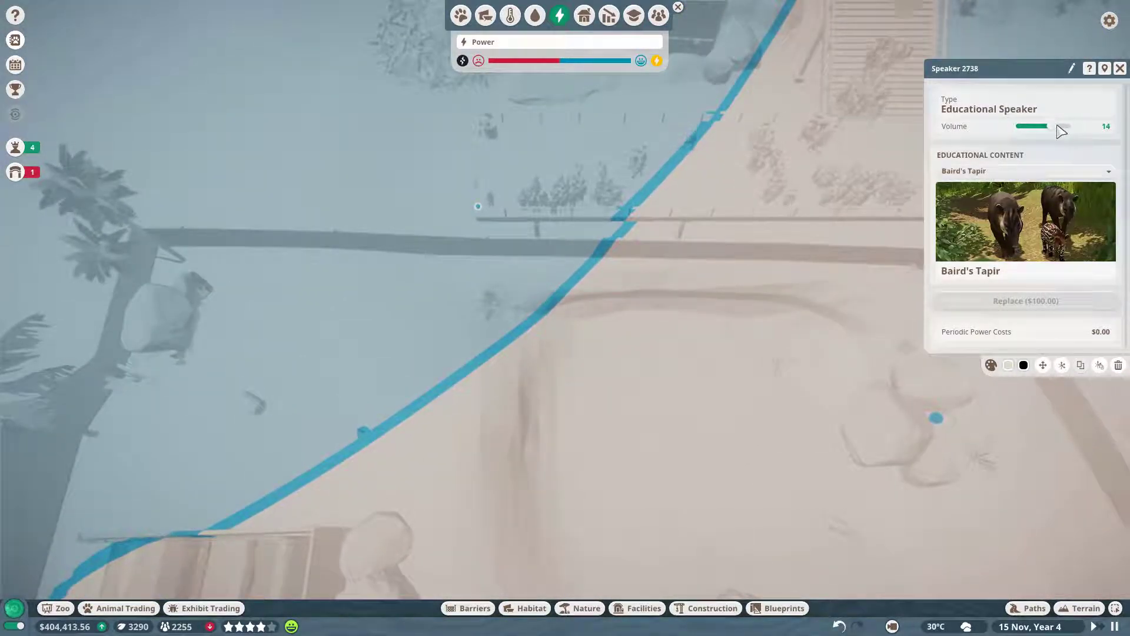
pyautogui.moveTo(1058, 132); pyautogui.dragTo(1063, 130)
pyautogui.scroll(-3, 610, 194)
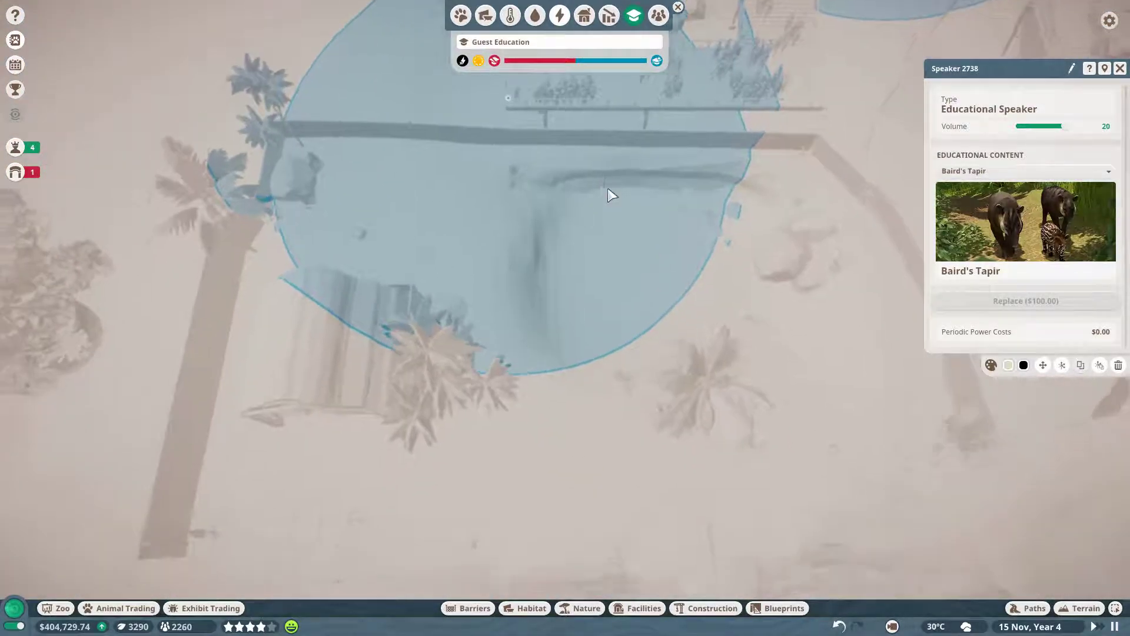
pyautogui.click(721, 38)
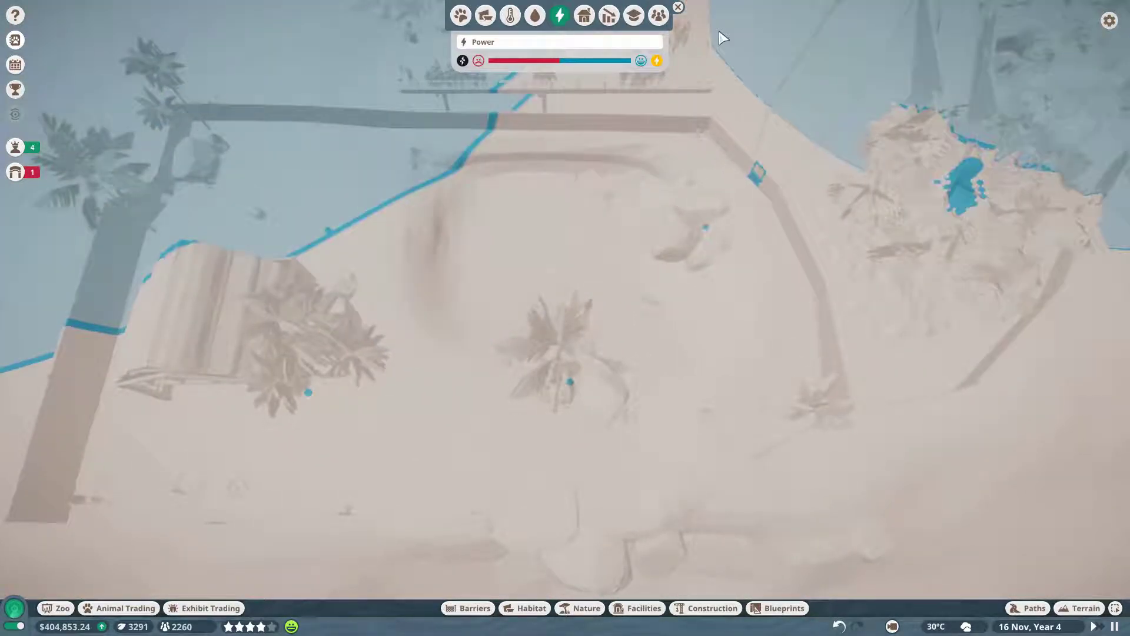
pyautogui.click(678, 8)
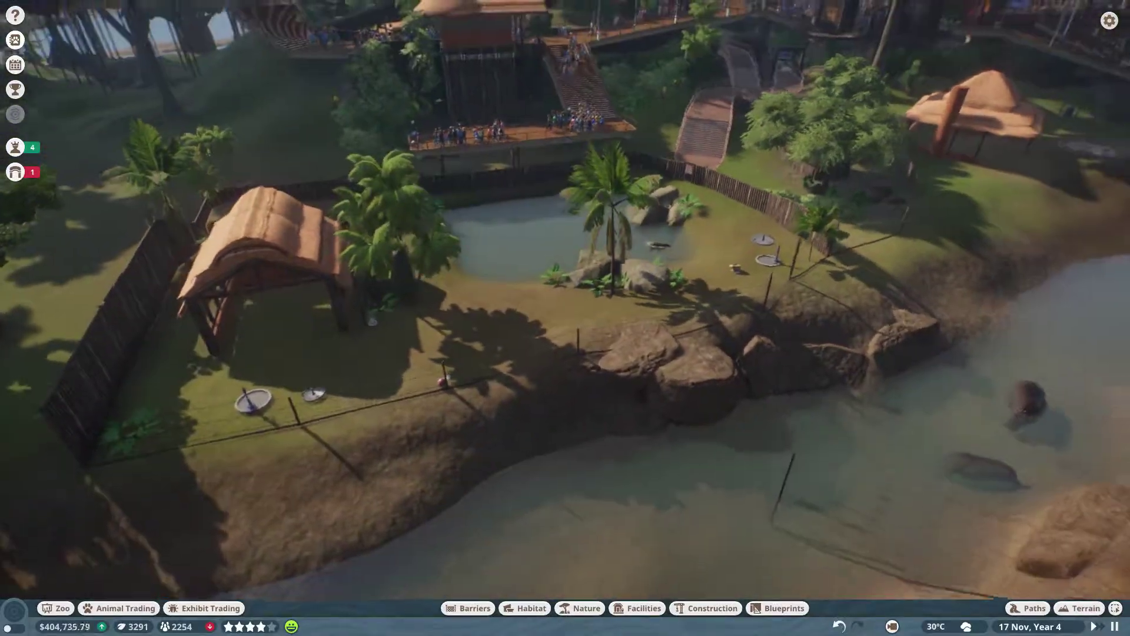
# Step: Dismiss the research notice and assign the vets to Gila Monster and MRSA research
pyautogui.press('w')
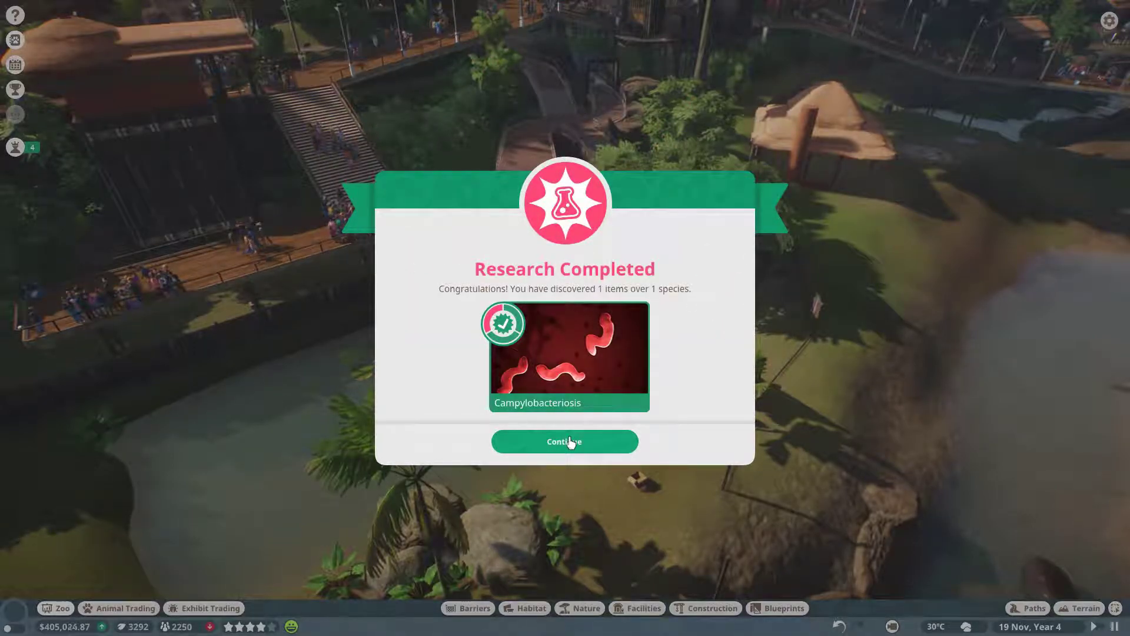
pyautogui.click(571, 442)
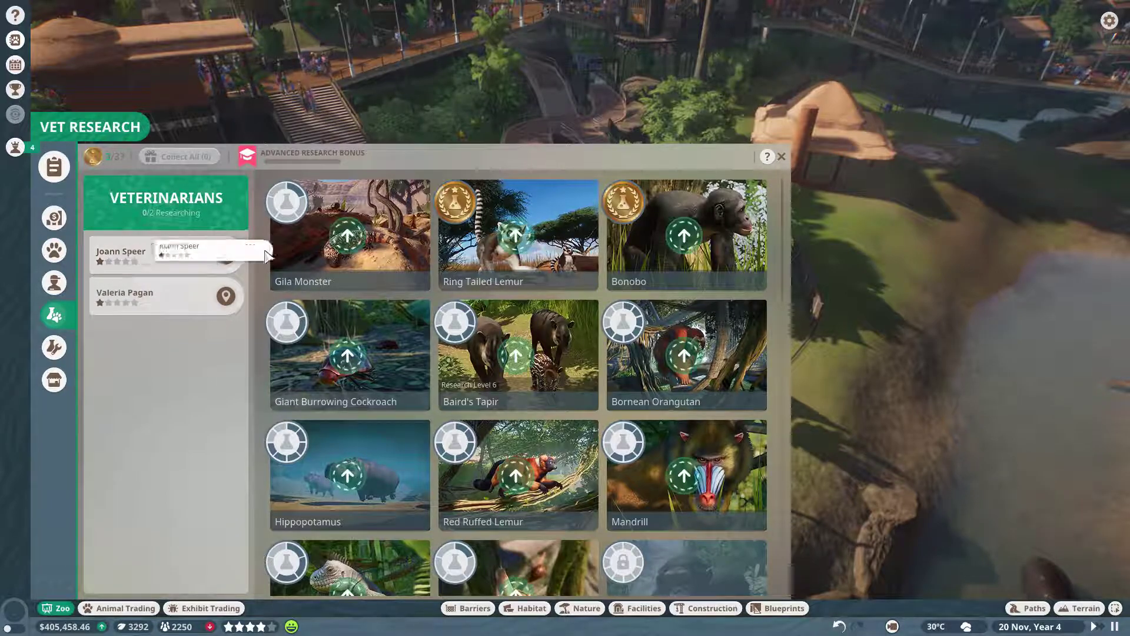
pyautogui.click(378, 251)
pyautogui.scroll(-2, 530, 309)
pyautogui.scroll(-3, 618, 327)
pyautogui.scroll(-3, 707, 336)
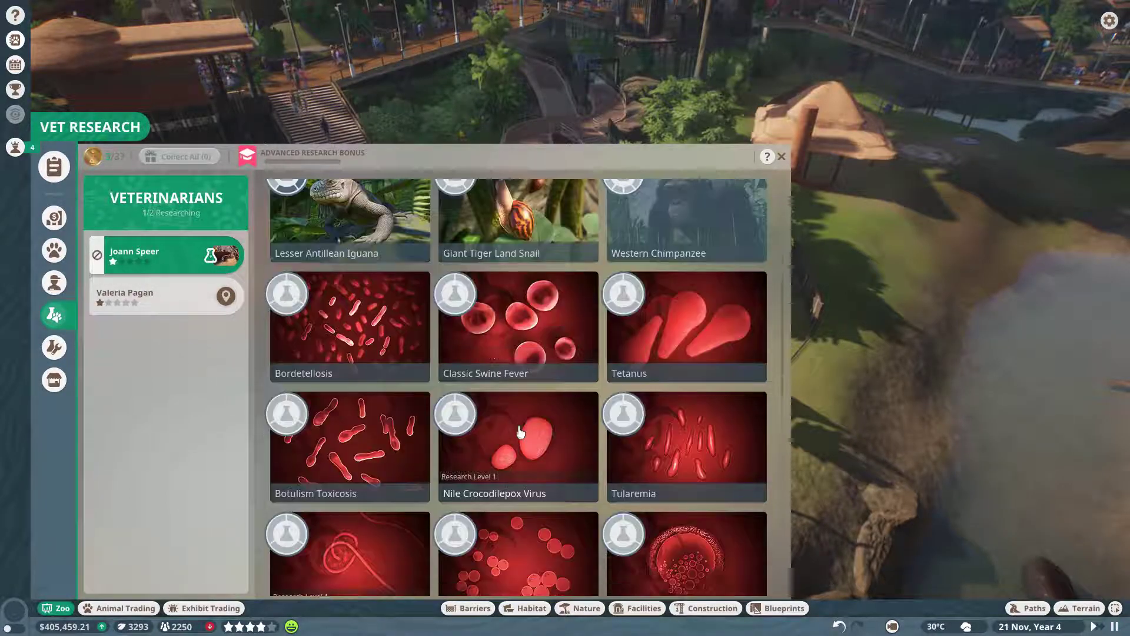
pyautogui.scroll(-2, 763, 342)
pyautogui.scroll(1, 781, 353)
pyautogui.scroll(1, 779, 309)
pyautogui.scroll(1, 778, 247)
pyautogui.scroll(-1, 779, 265)
pyautogui.moveTo(781, 299)
pyautogui.mouseDown()
pyautogui.moveTo(773, 496)
pyautogui.moveTo(785, 541)
pyautogui.mouseUp()
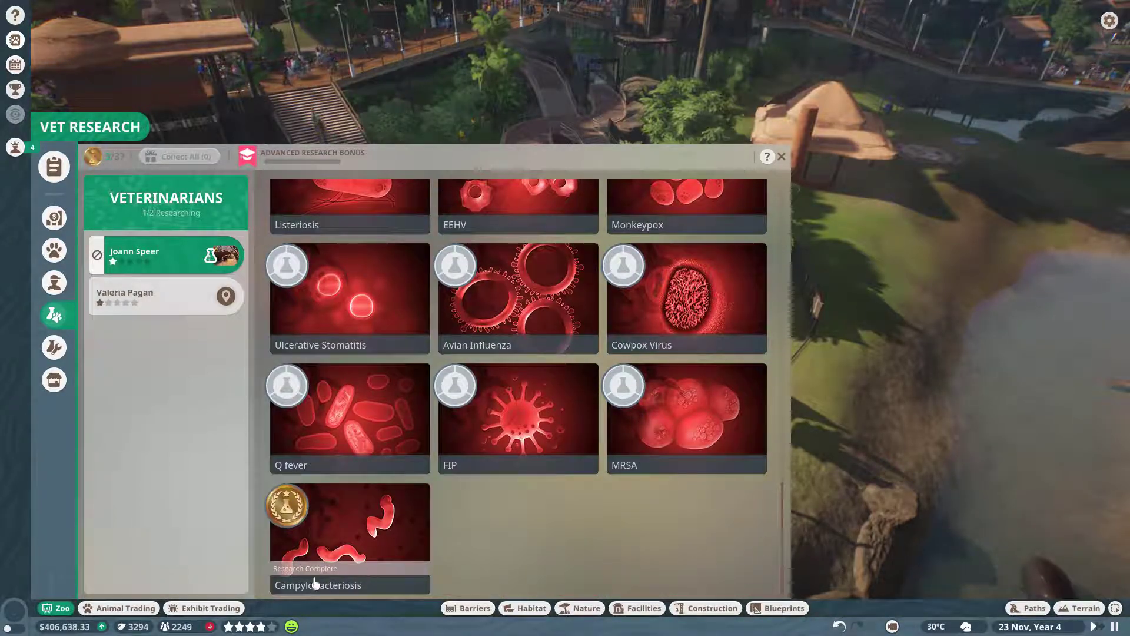
pyautogui.click(781, 157)
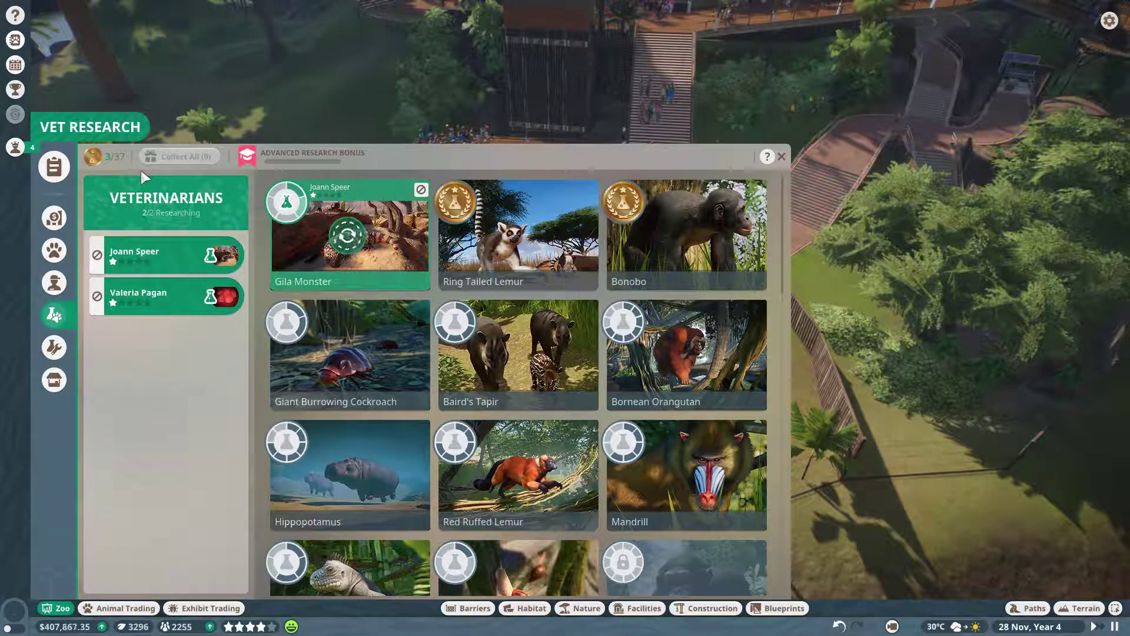
# Step: Show the Staff Work Zones list with its fourteen unassigned staff
pyautogui.click(54, 283)
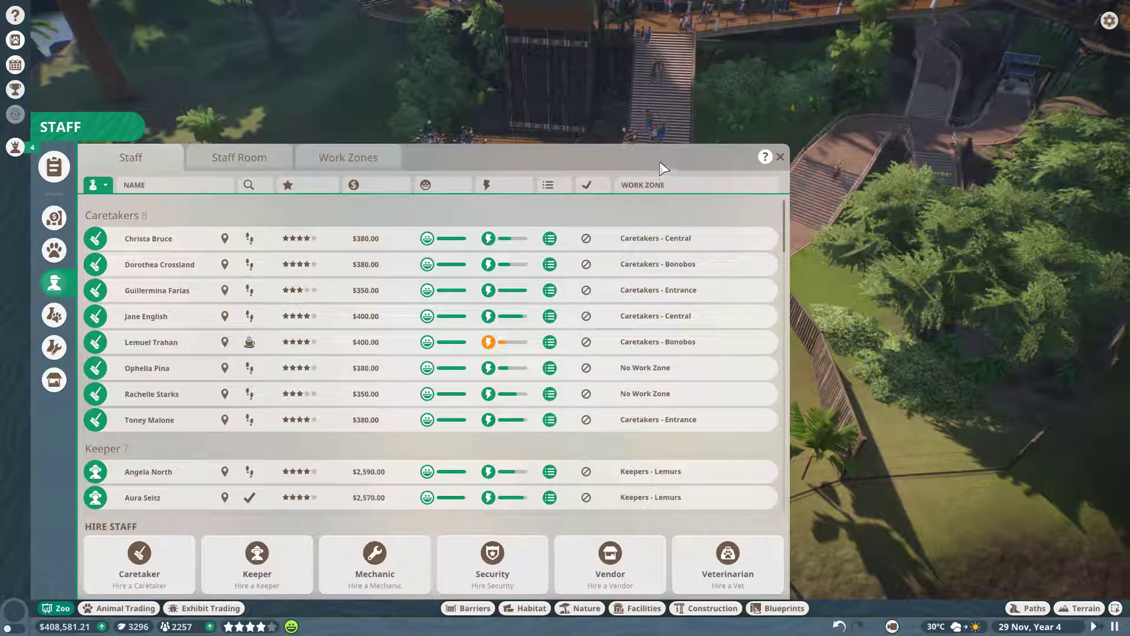
pyautogui.click(346, 159)
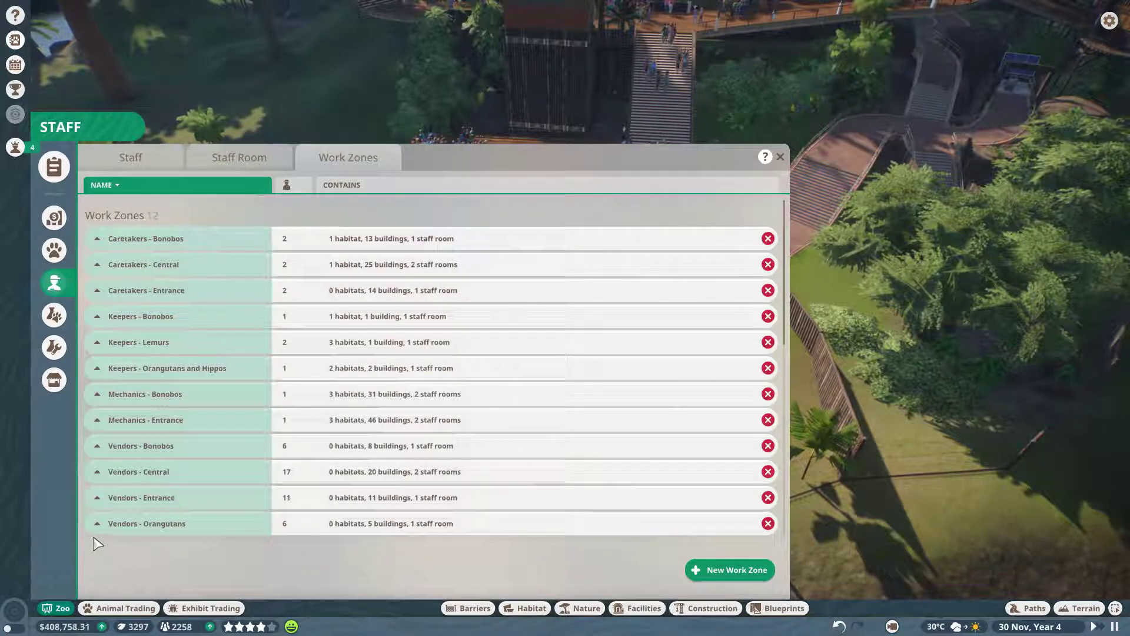
pyautogui.scroll(-3, 360, 354)
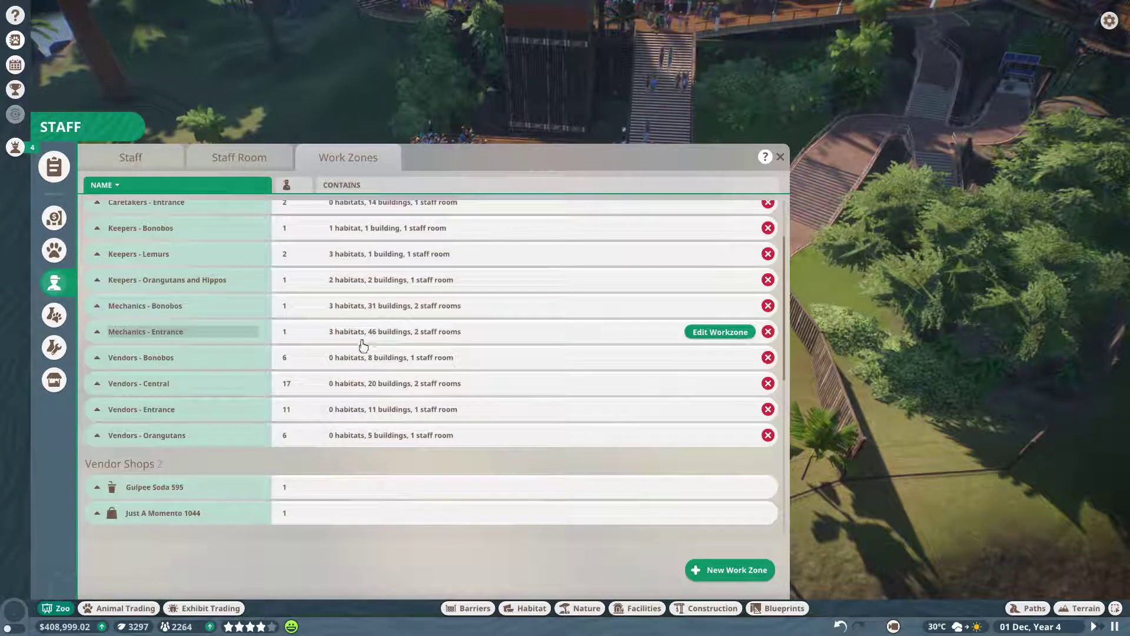
pyautogui.scroll(-3, 353, 396)
pyautogui.scroll(-3, 353, 396)
pyautogui.scroll(-2, 355, 398)
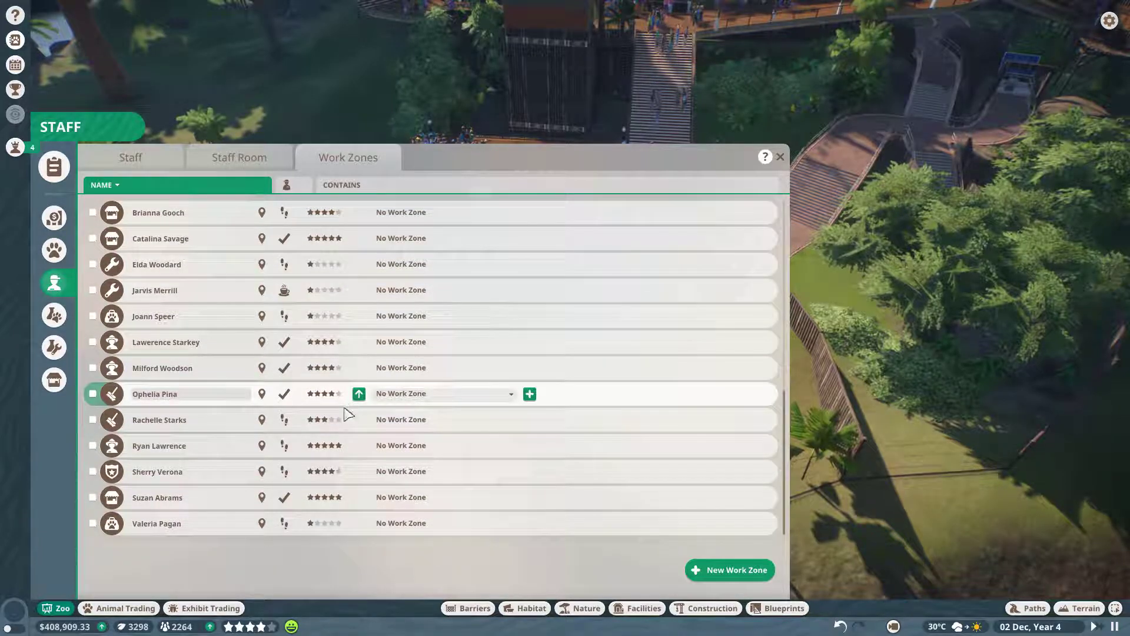
pyautogui.scroll(2, 345, 412)
pyautogui.scroll(2, 358, 408)
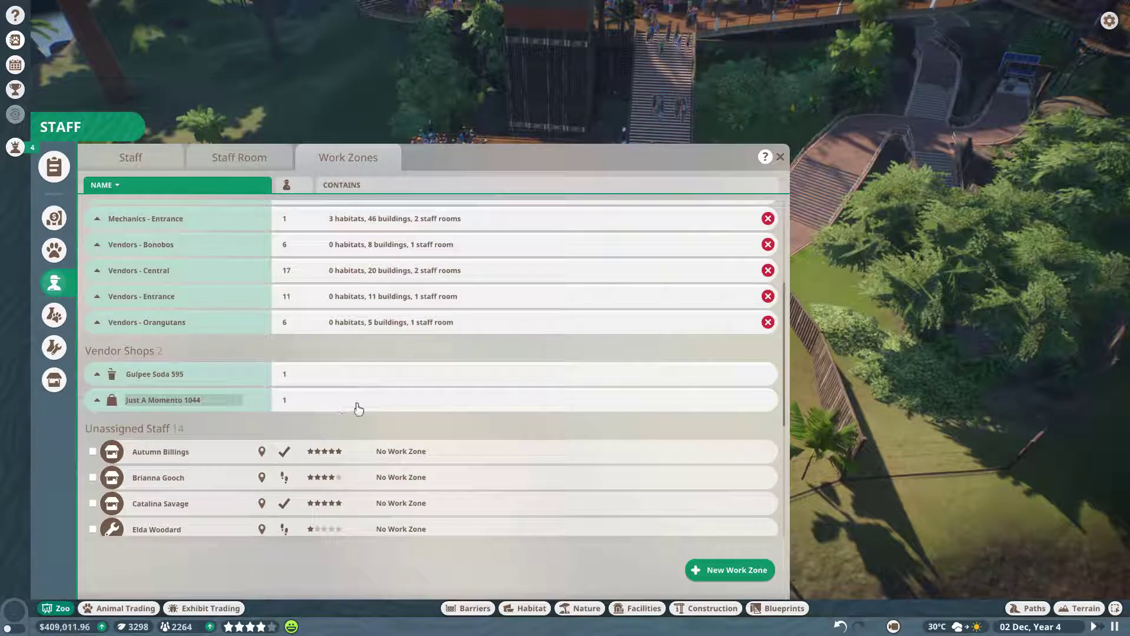
# Step: Close the staff overview and fly the camera to the fenced water treatment building
pyautogui.click(781, 159)
pyautogui.scroll(3, 583, 351)
pyautogui.scroll(3, 612, 331)
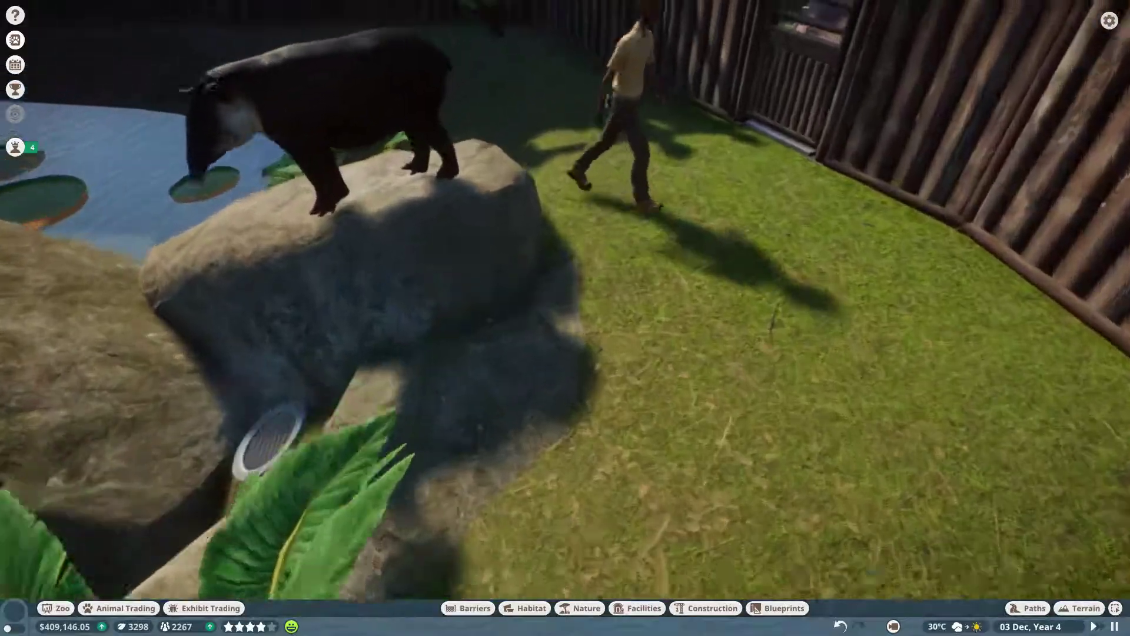
pyautogui.scroll(-3, 598, 333)
pyautogui.scroll(-3, 598, 333)
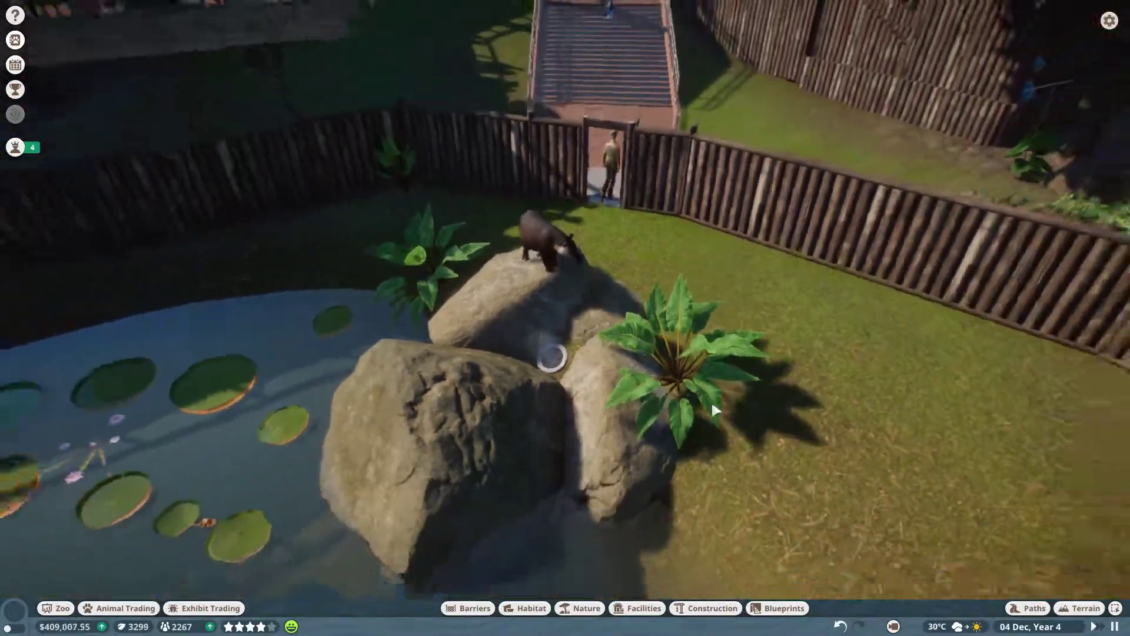
pyautogui.scroll(-3, 739, 422)
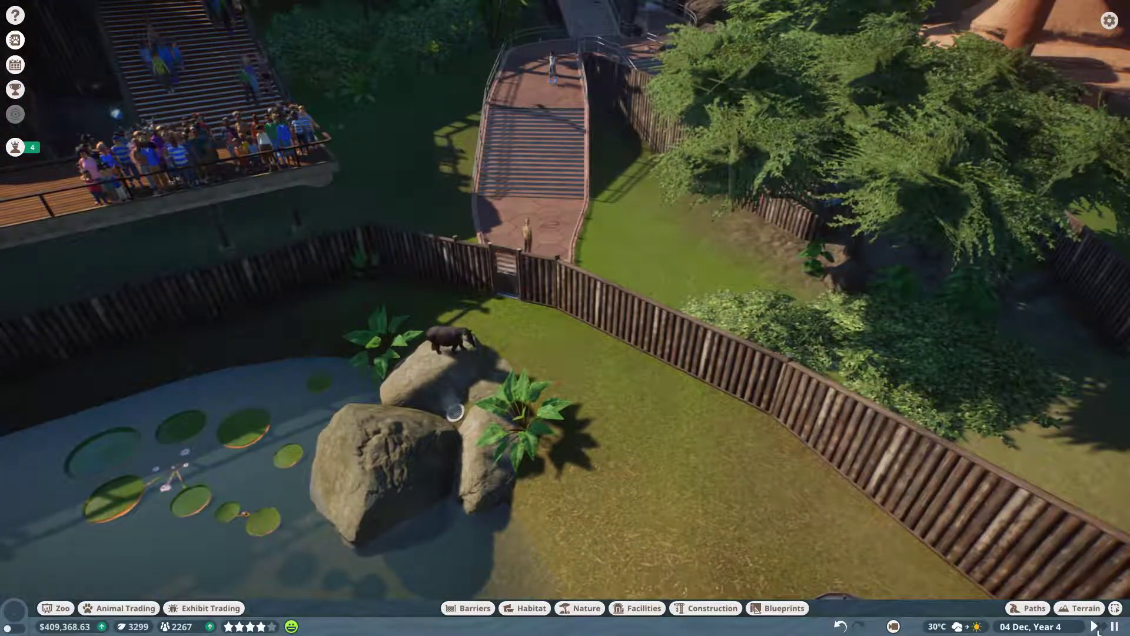
pyautogui.scroll(3, 631, 264)
pyautogui.scroll(3, 570, 74)
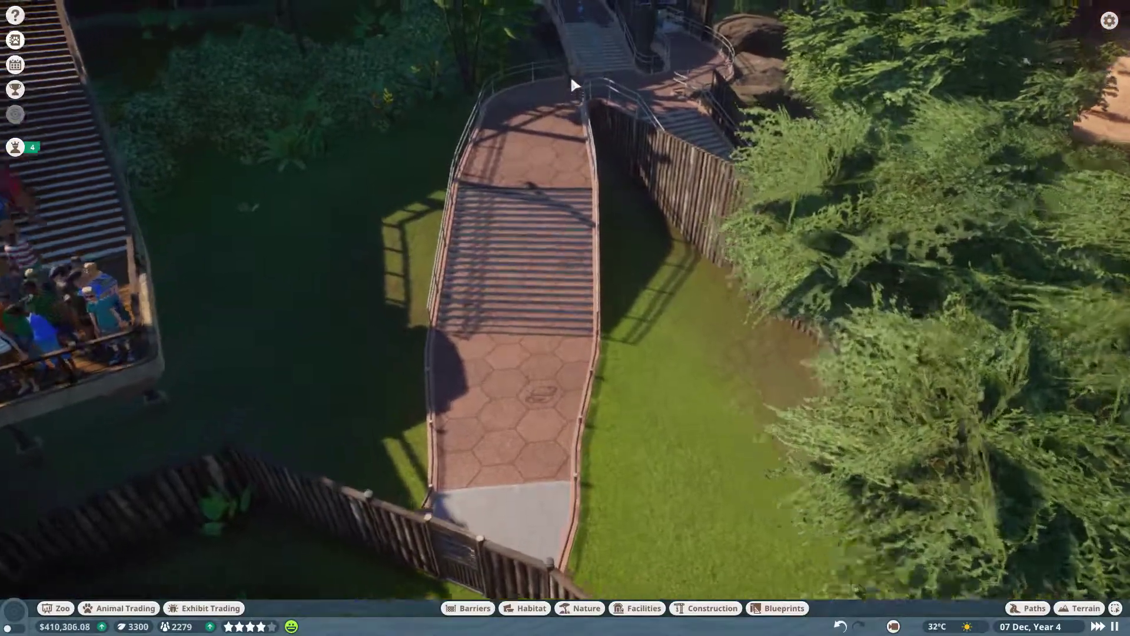
pyautogui.scroll(3, 604, 89)
pyautogui.scroll(3, 570, 83)
pyautogui.scroll(3, 574, 133)
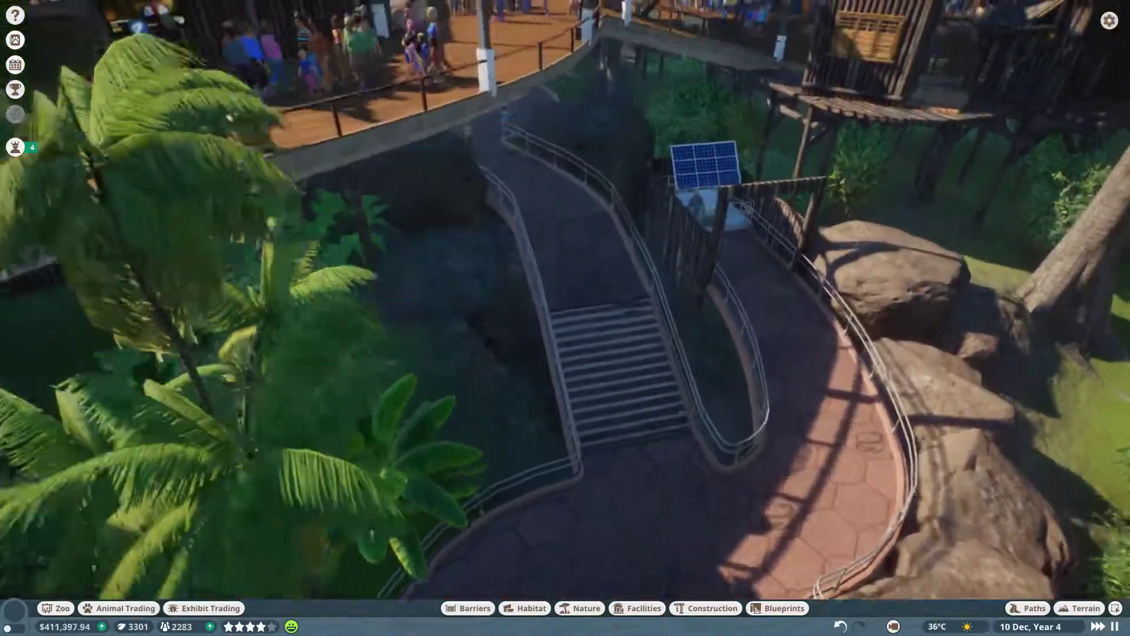
pyautogui.scroll(2, 574, 134)
pyautogui.scroll(3, 535, 171)
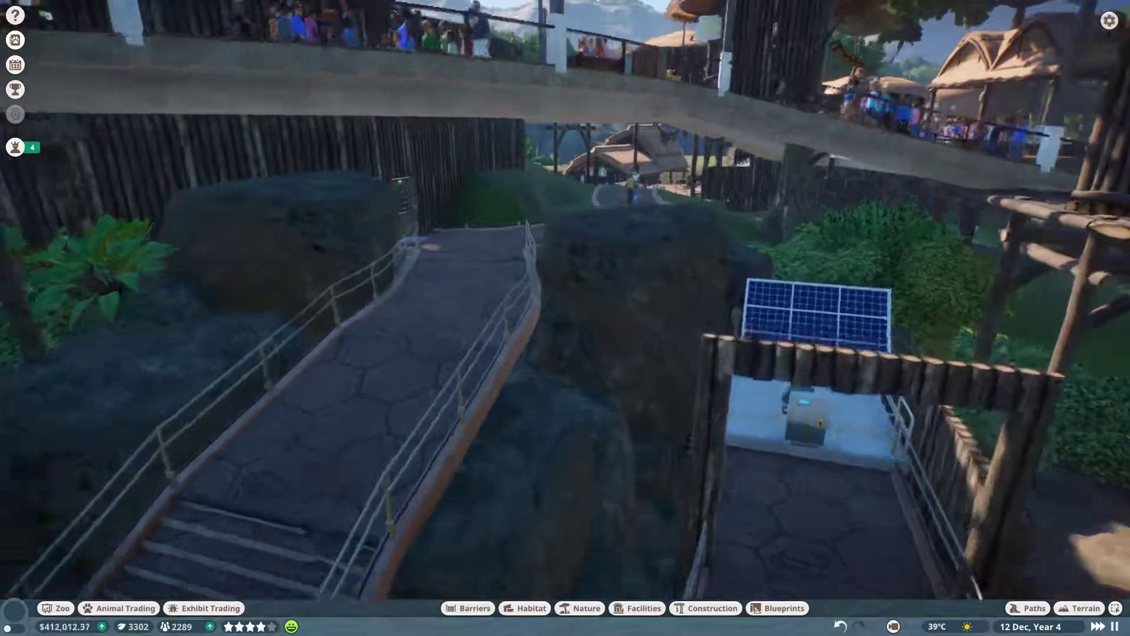
pyautogui.scroll(3, 534, 169)
pyautogui.scroll(3, 566, 318)
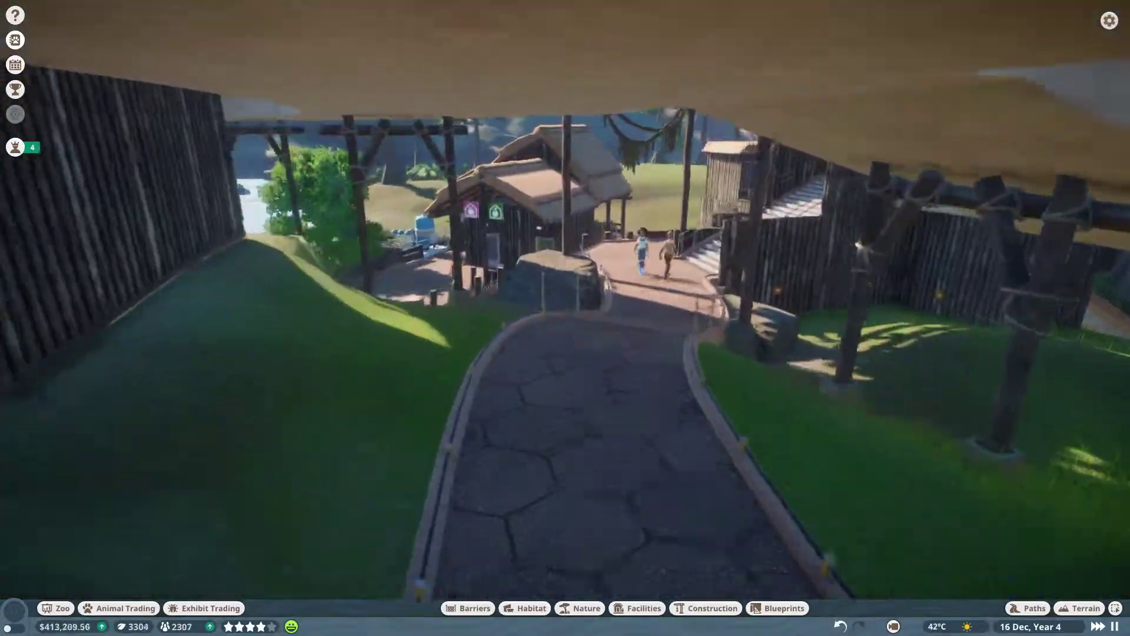
pyautogui.scroll(3, 566, 318)
pyautogui.scroll(-5, 566, 318)
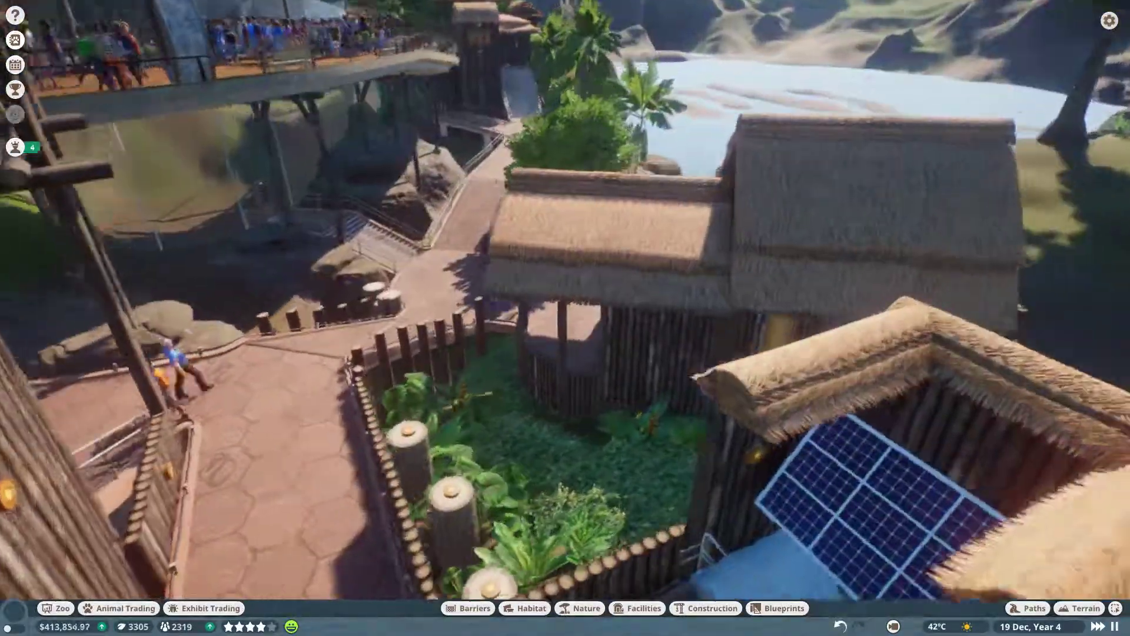
pyautogui.scroll(-3, 714, 212)
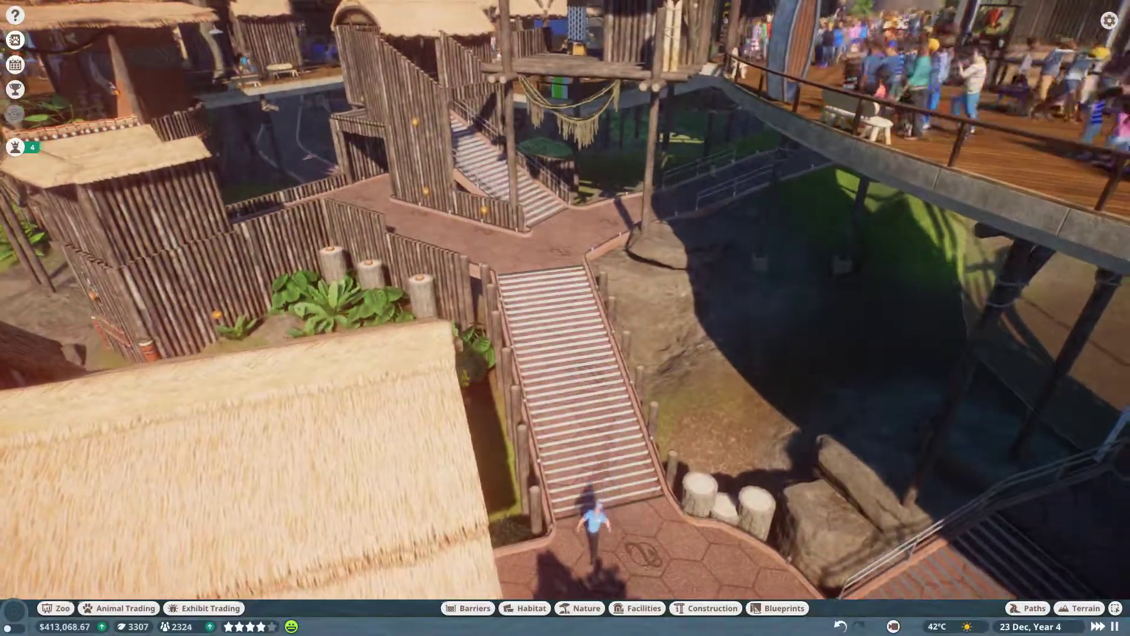
pyautogui.scroll(-5, 714, 212)
pyautogui.press('w')
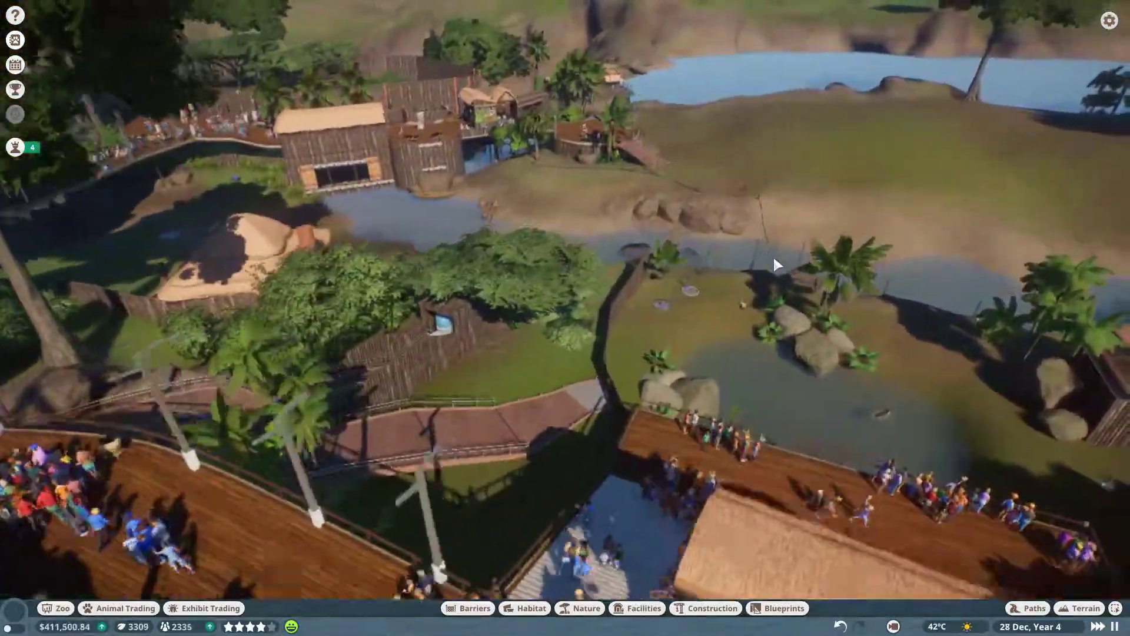
pyautogui.scroll(3, 773, 265)
pyautogui.scroll(3, 602, 258)
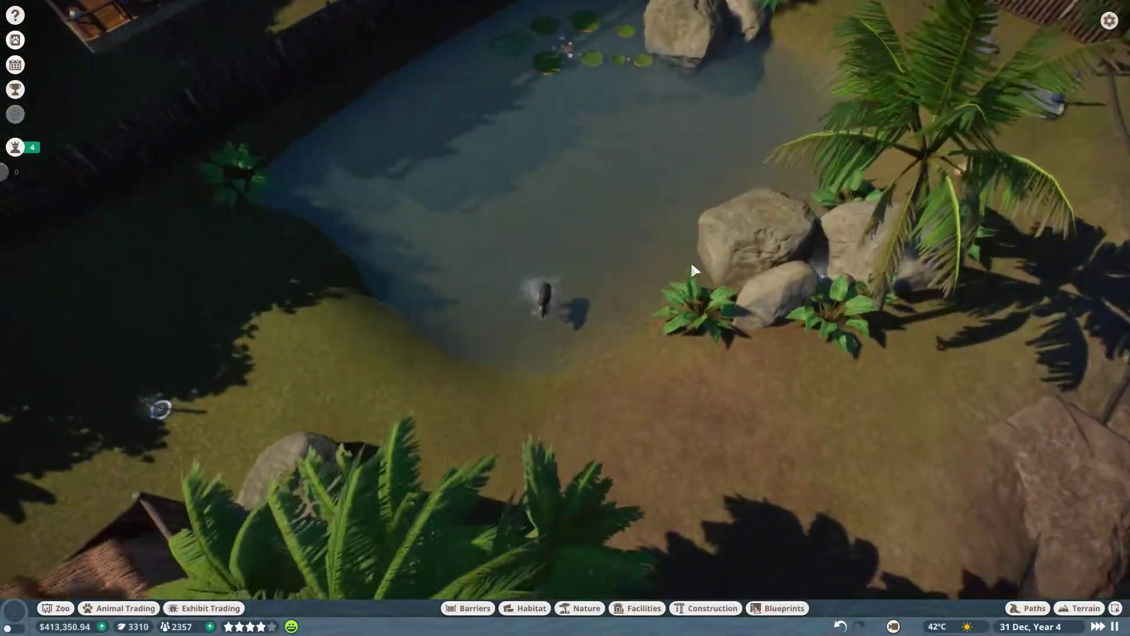
pyautogui.press('d')
pyautogui.scroll(-3, 707, 255)
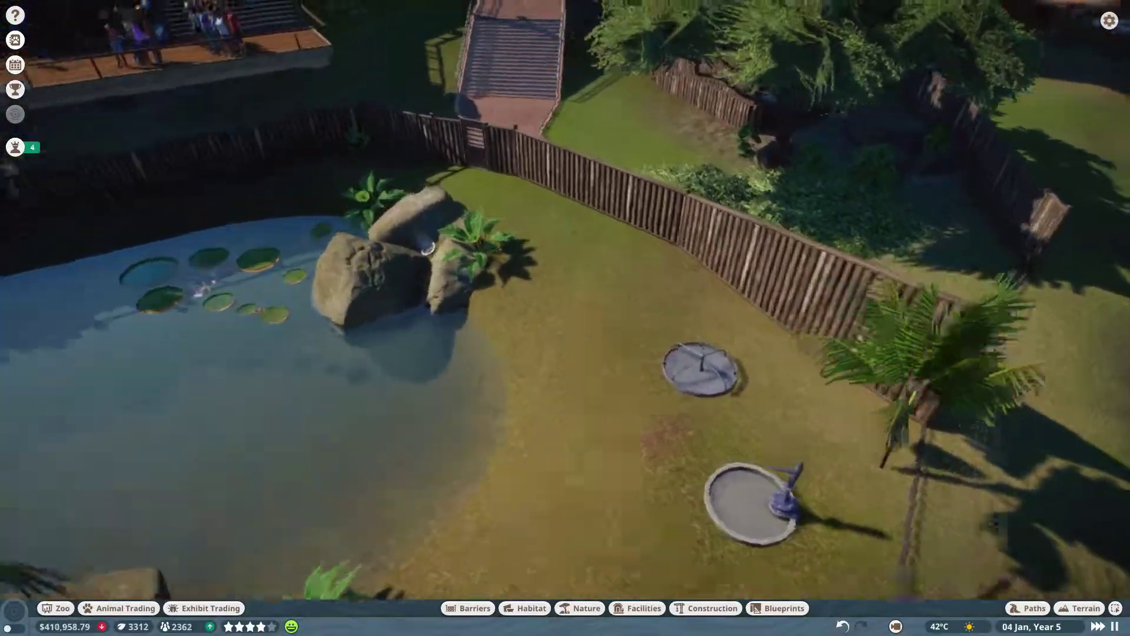
pyautogui.press('w')
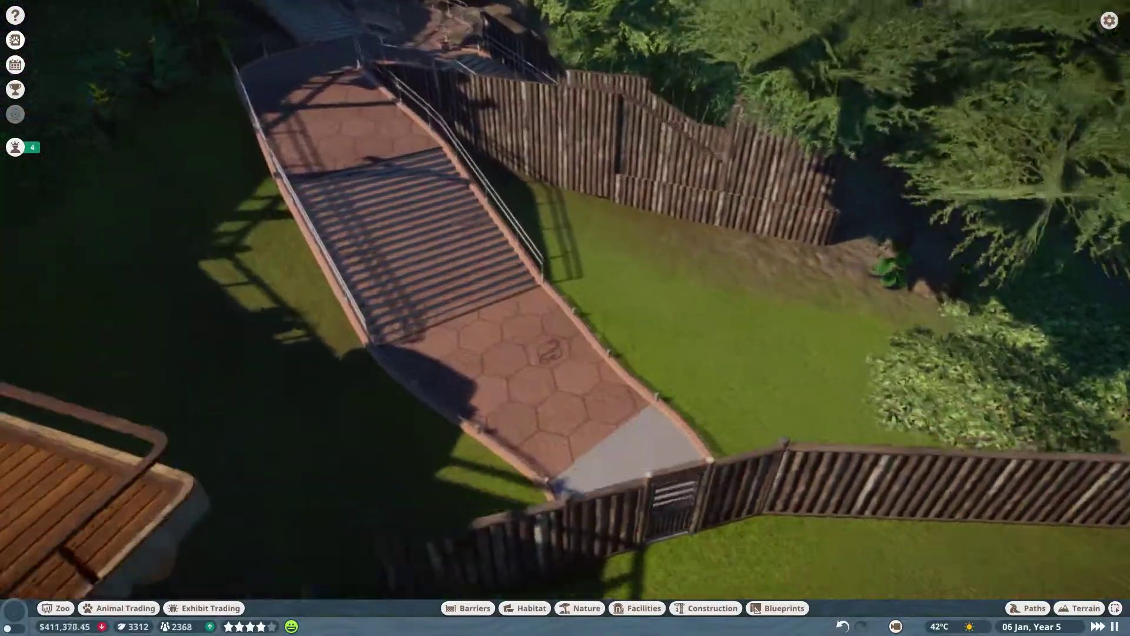
pyautogui.scroll(3, 566, 353)
pyautogui.press('r')
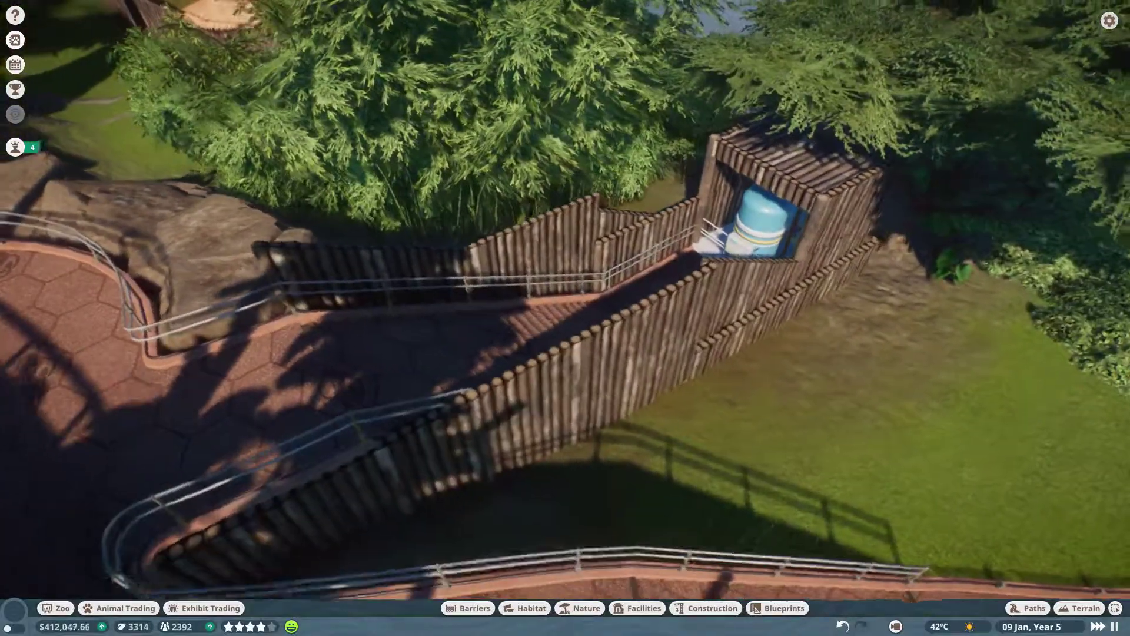
pyautogui.press('d')
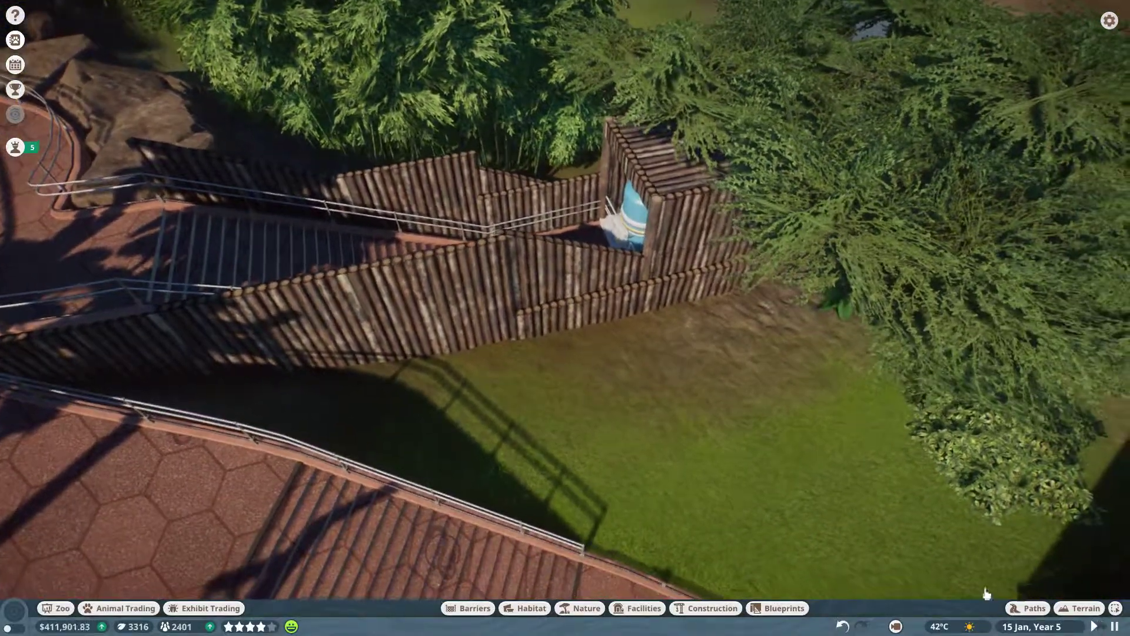
pyautogui.scroll(3, 674, 391)
# Step: In Group 37's edit mode, delete the 2 m log wall piece beside the water tank
pyautogui.click(616, 256)
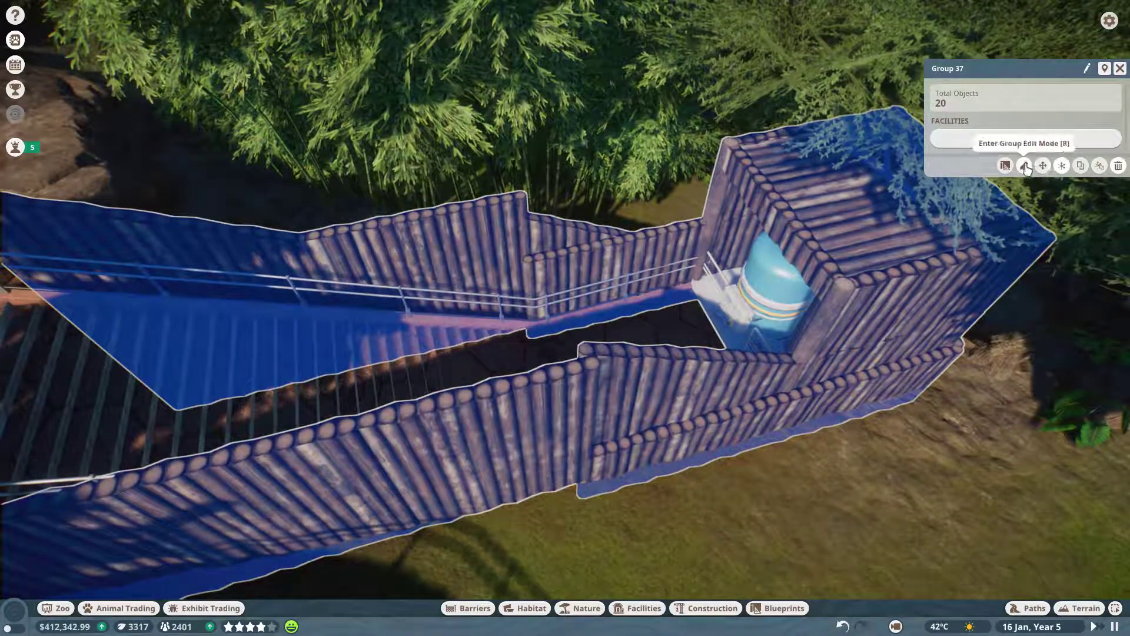
pyautogui.click(1025, 167)
pyautogui.click(613, 261)
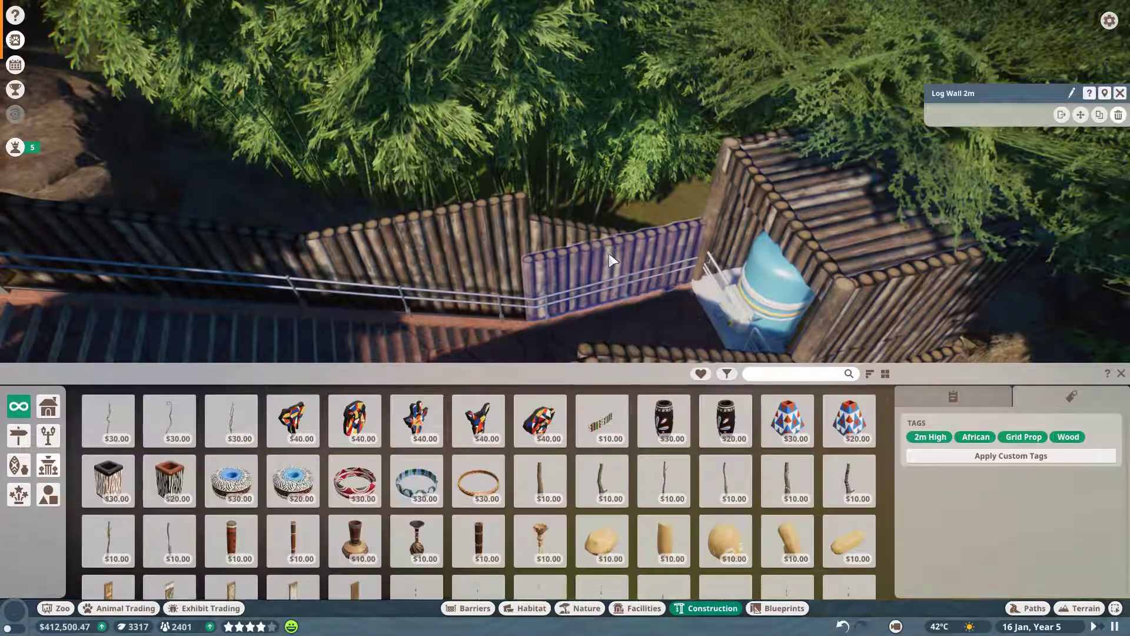
pyautogui.press('Delete')
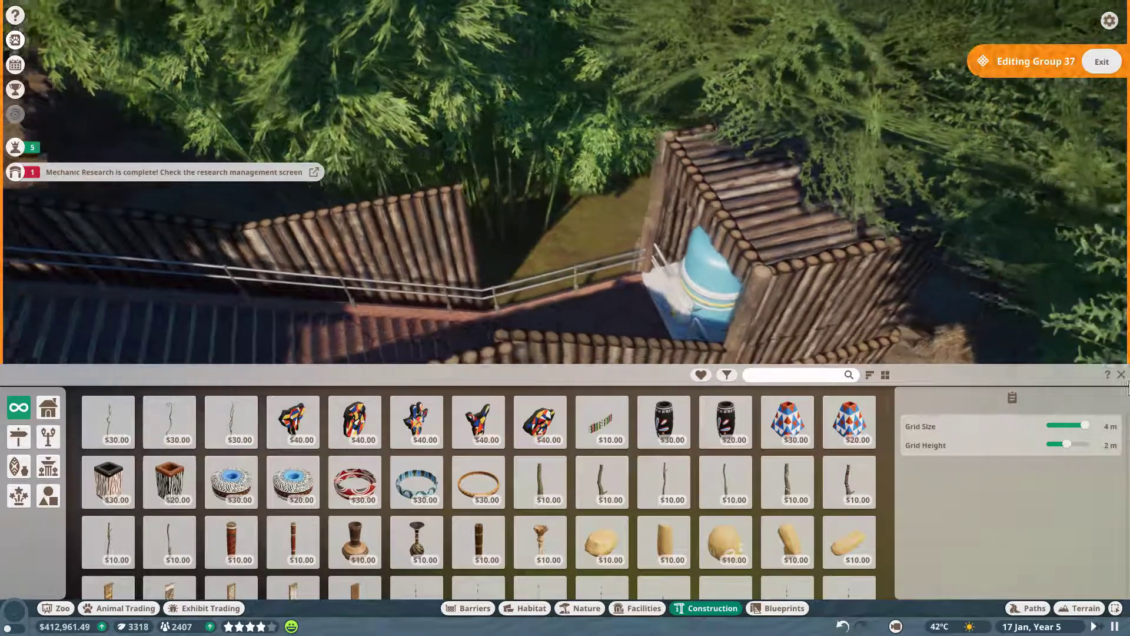
pyautogui.click(1122, 375)
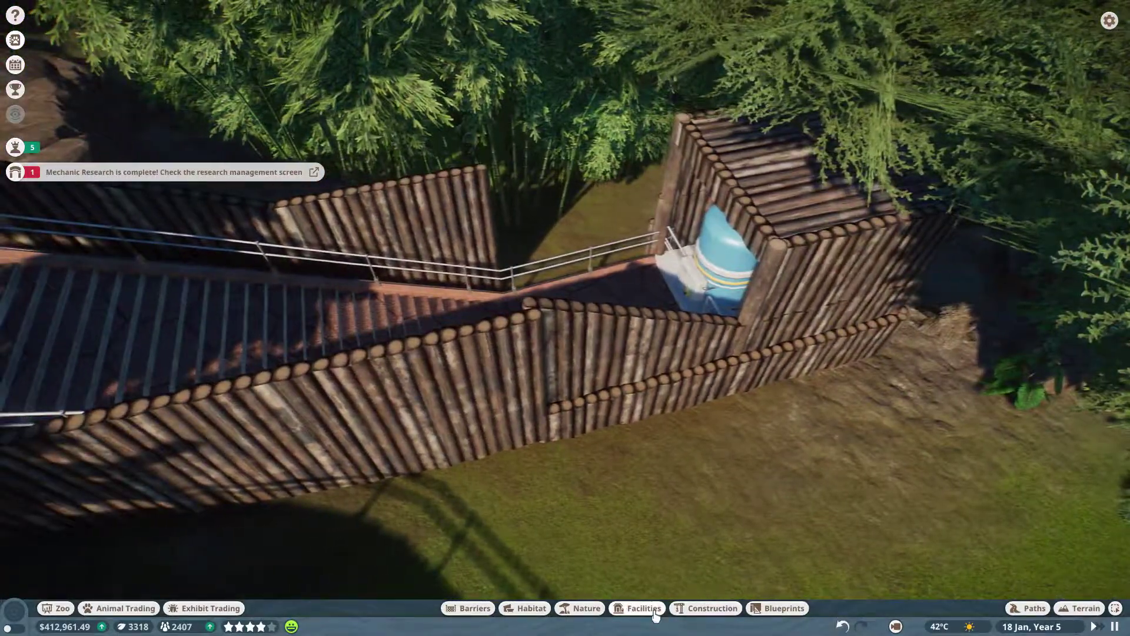
# Step: Browse the keeper huts, cancel hut placement, and select the Bengal Bamboo 4m
pyautogui.click(656, 616)
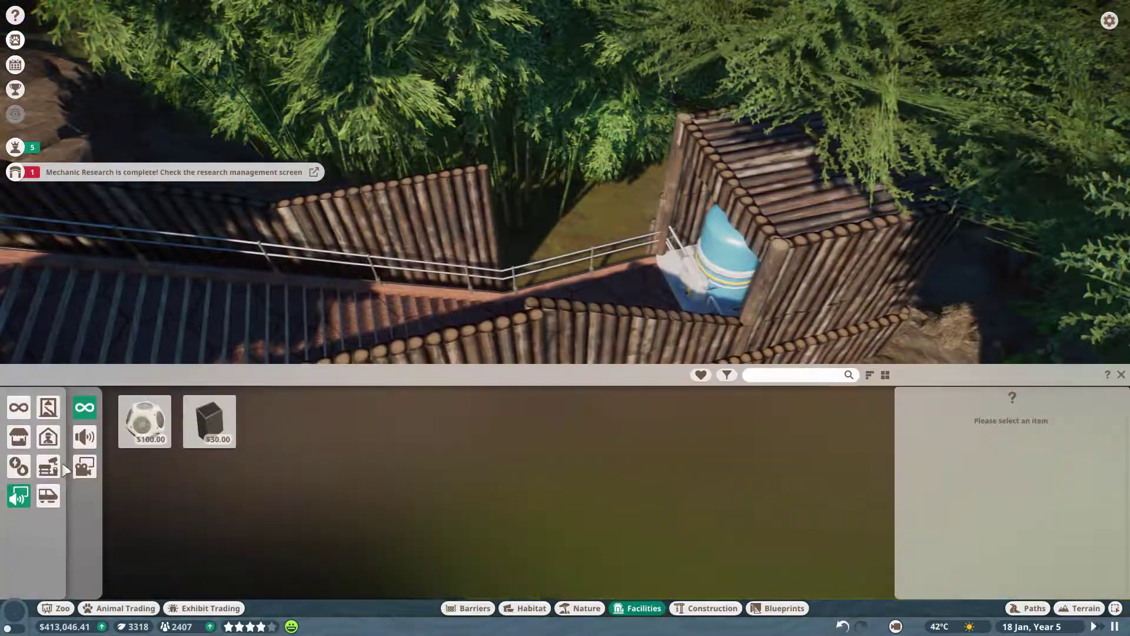
pyautogui.click(49, 440)
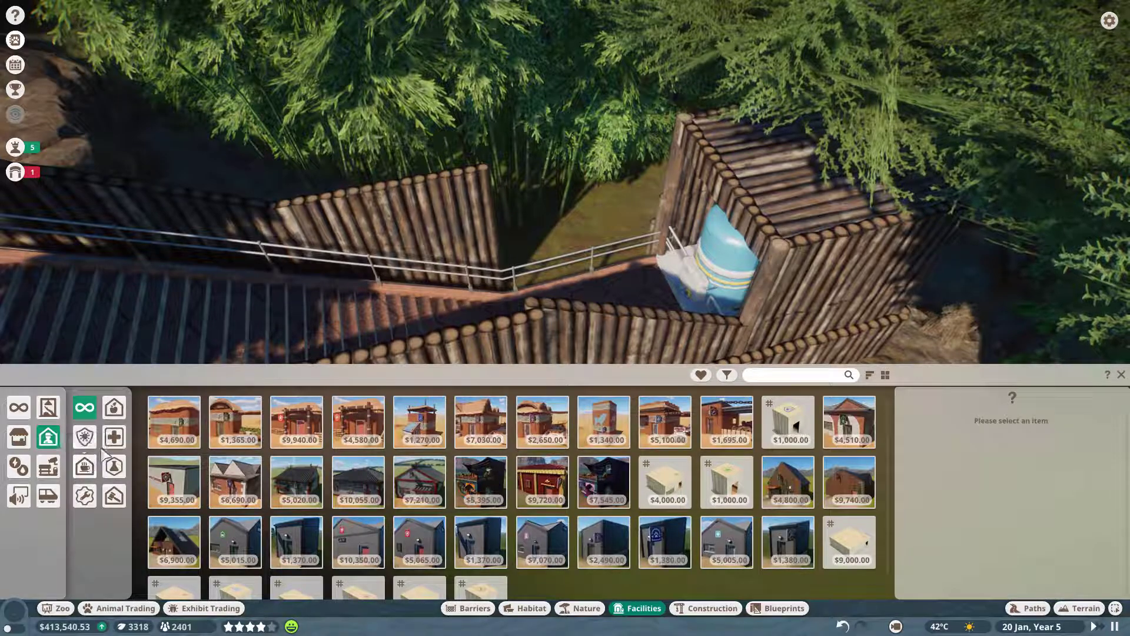
pyautogui.click(116, 408)
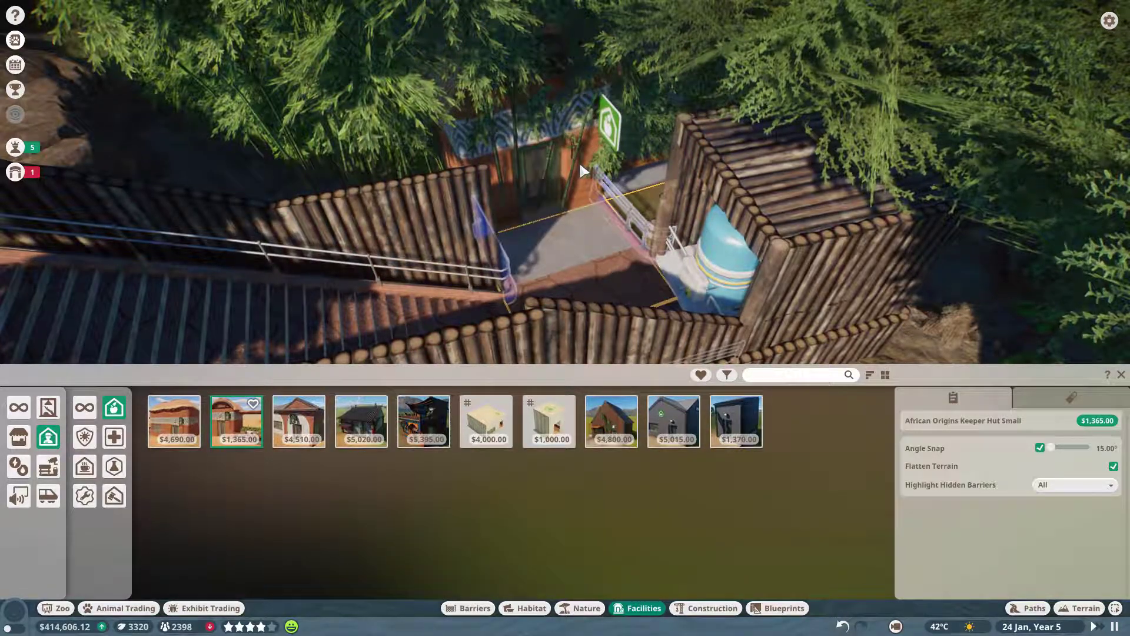
pyautogui.rightClick(579, 160)
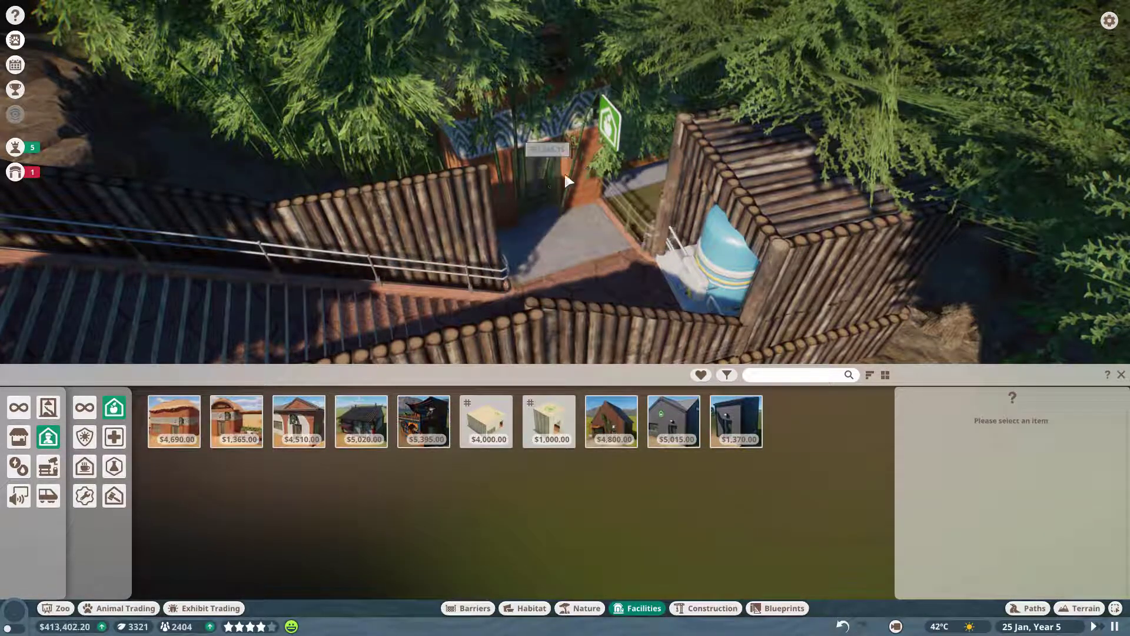
pyautogui.click(564, 202)
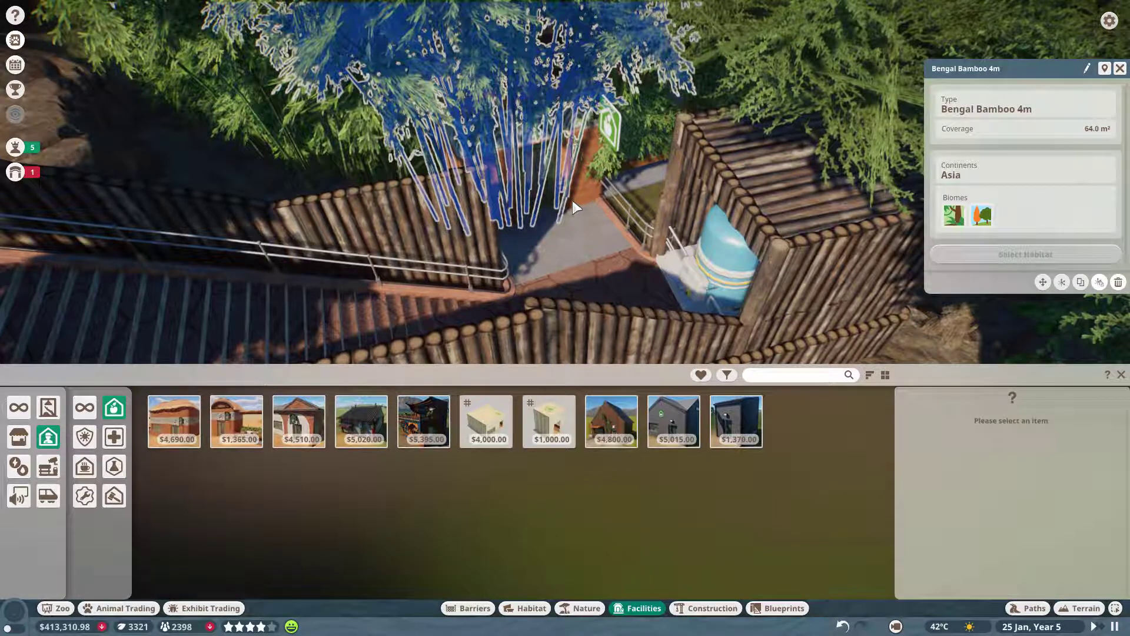
# Step: Delete the bamboo blocking the keeper hut
pyautogui.press('Delete')
pyautogui.scroll(5, 573, 192)
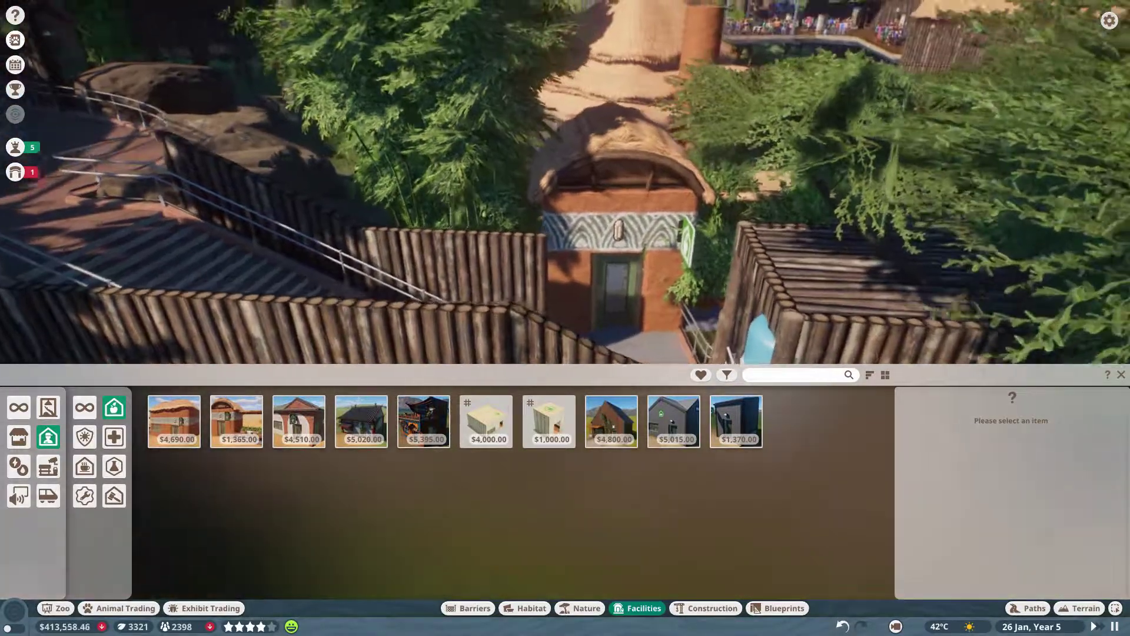
pyautogui.scroll(-5, 574, 193)
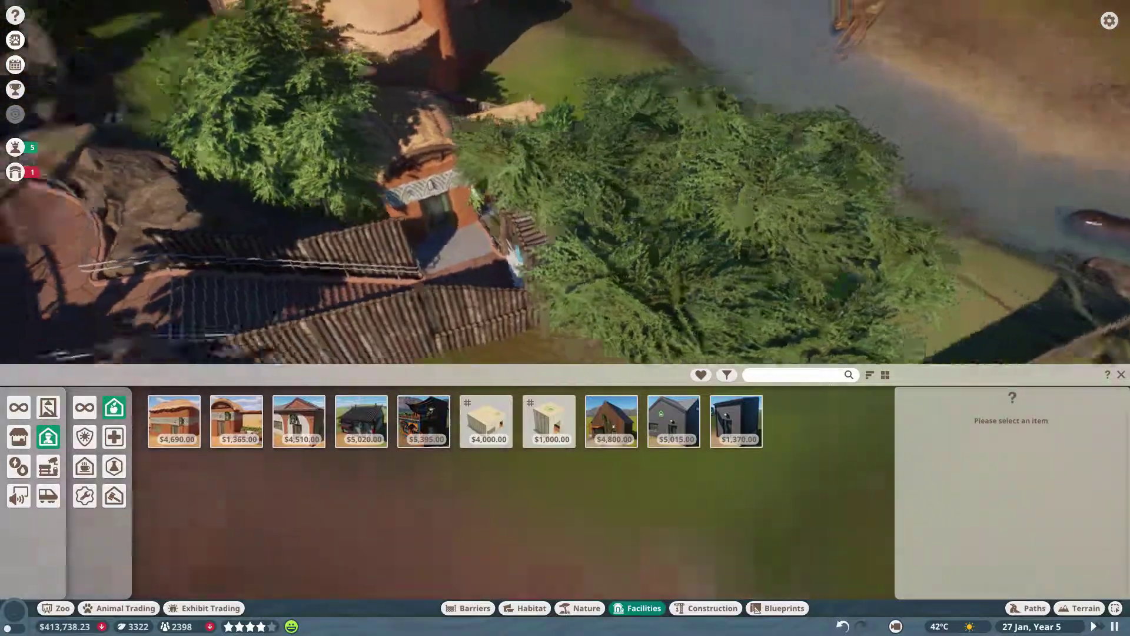
pyautogui.press('w')
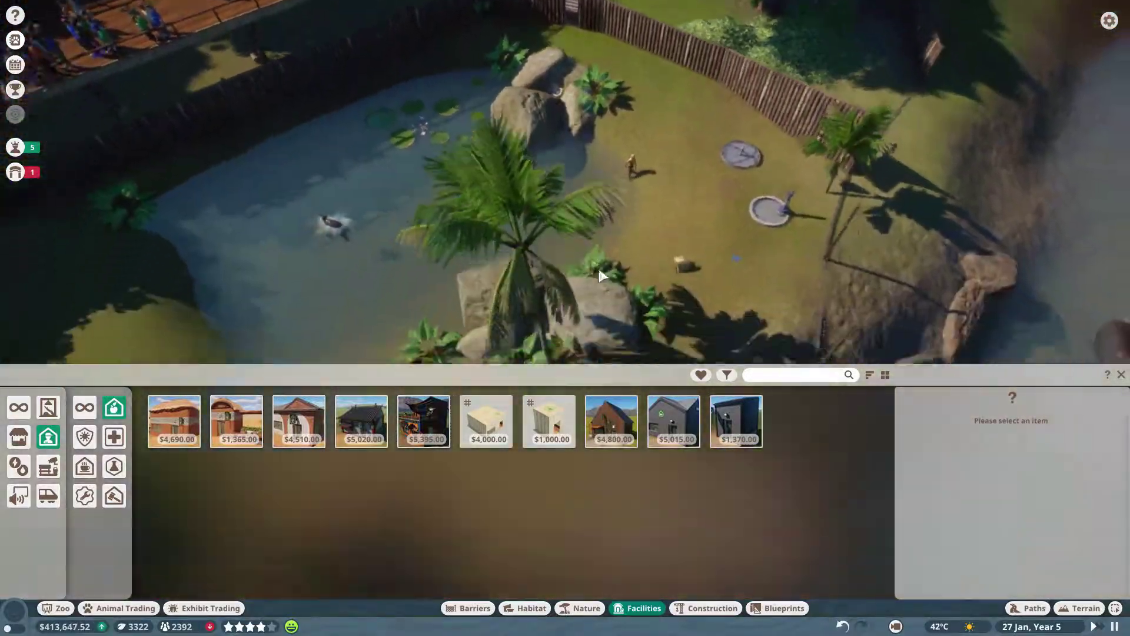
pyautogui.scroll(5, 603, 274)
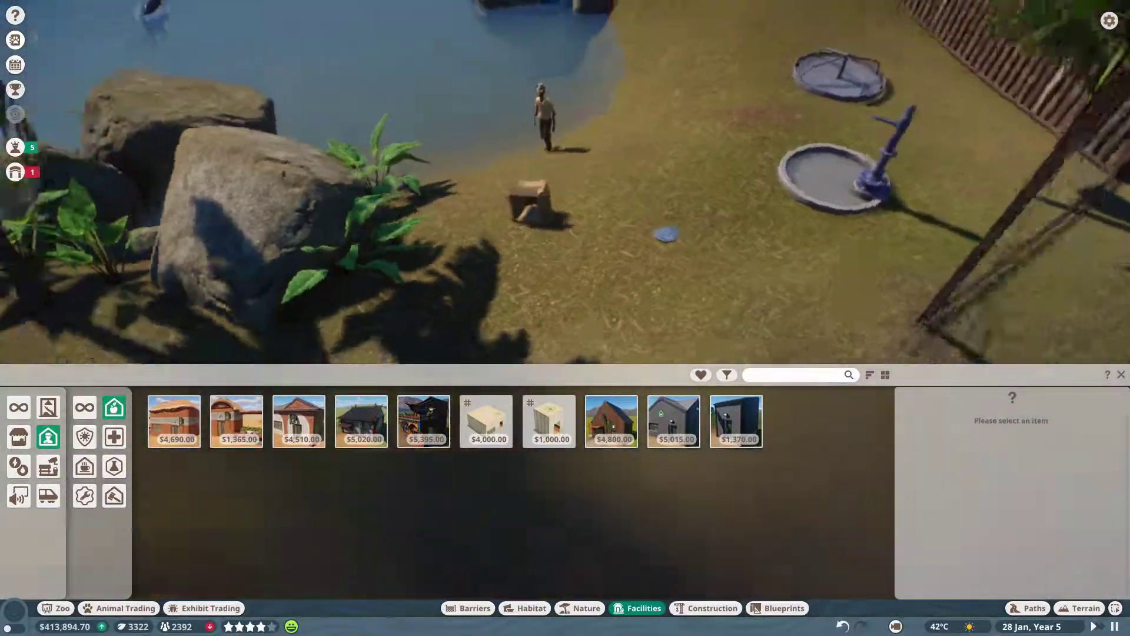
pyautogui.press('a')
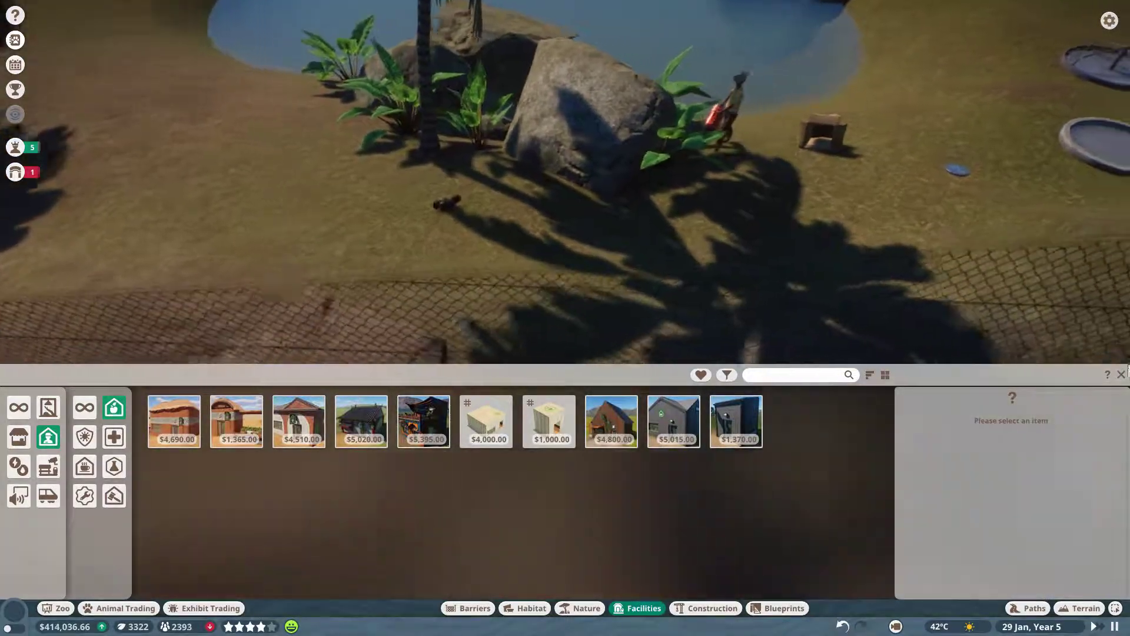
# Step: Close the Facilities catalogue and bring the view toward the stairway path
pyautogui.press('d')
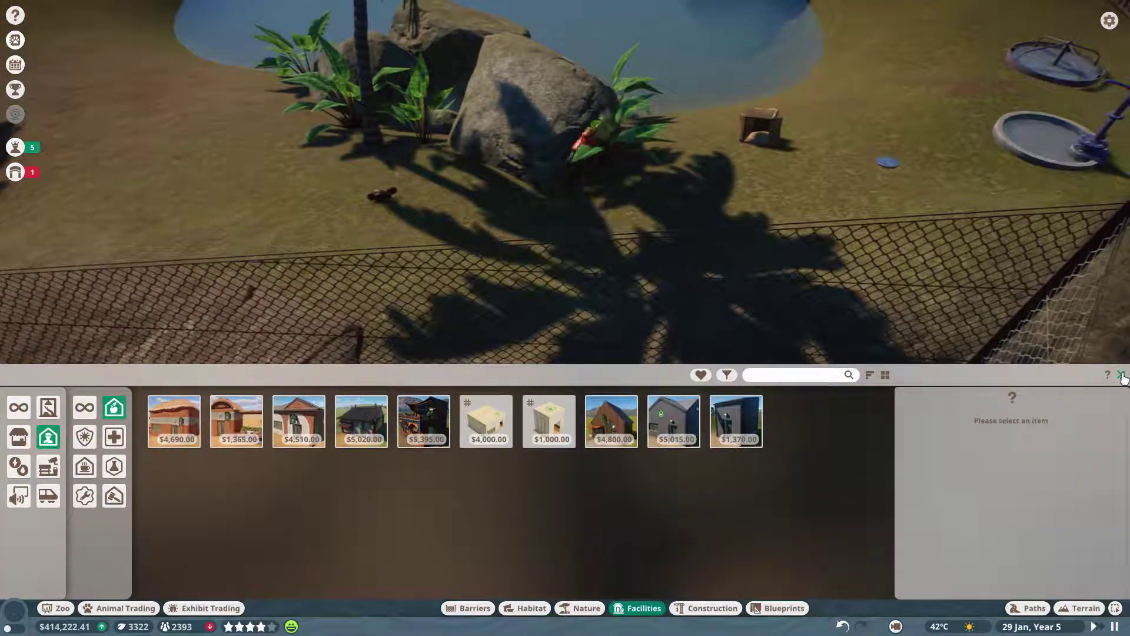
pyautogui.click(1122, 376)
pyautogui.scroll(-5, 688, 240)
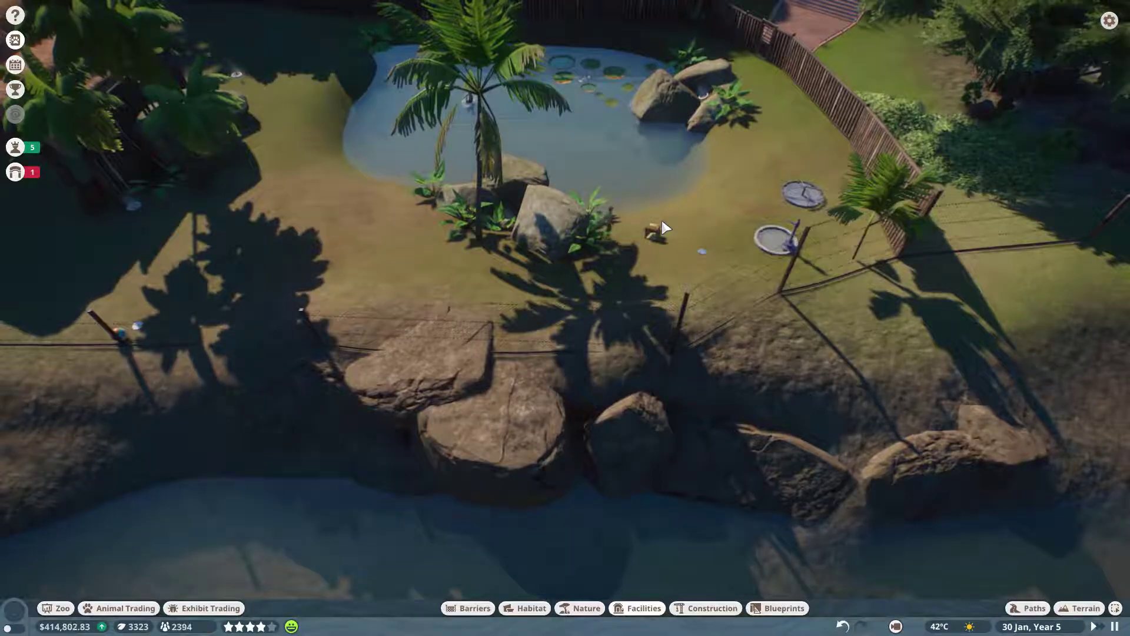
pyautogui.scroll(-3, 661, 225)
pyautogui.scroll(-5, 653, 262)
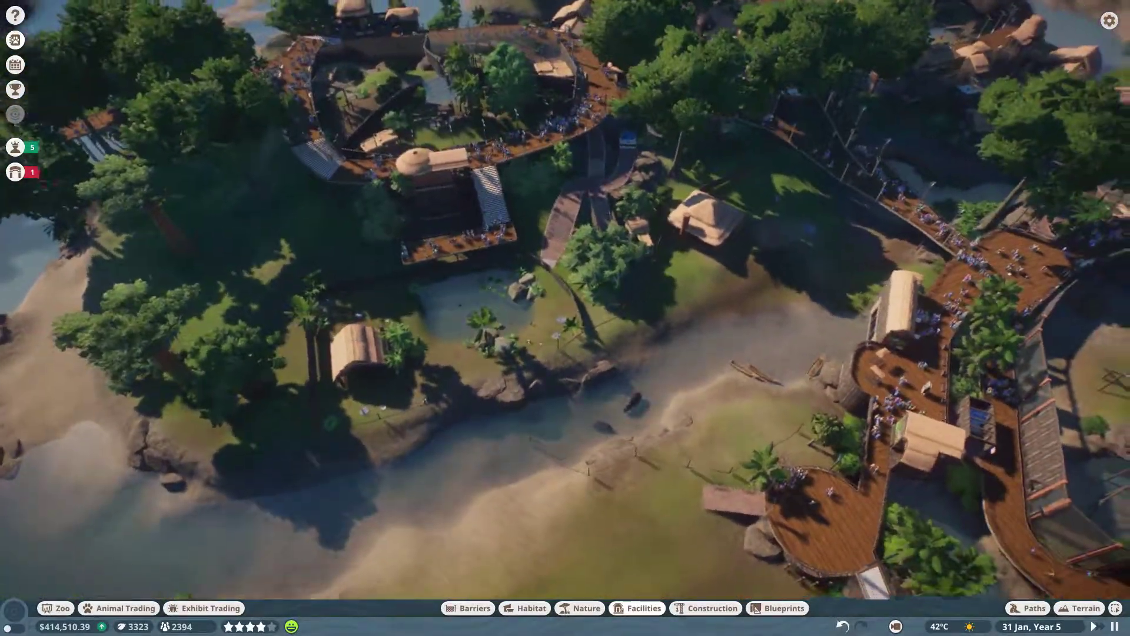
pyautogui.scroll(-5, 620, 272)
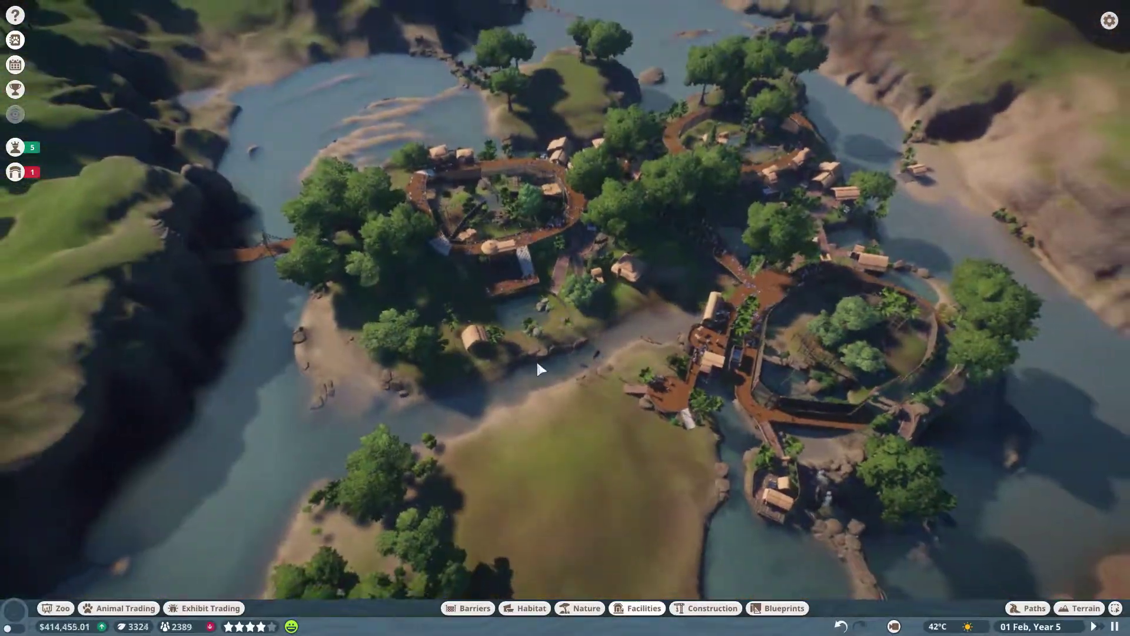
pyautogui.scroll(5, 536, 360)
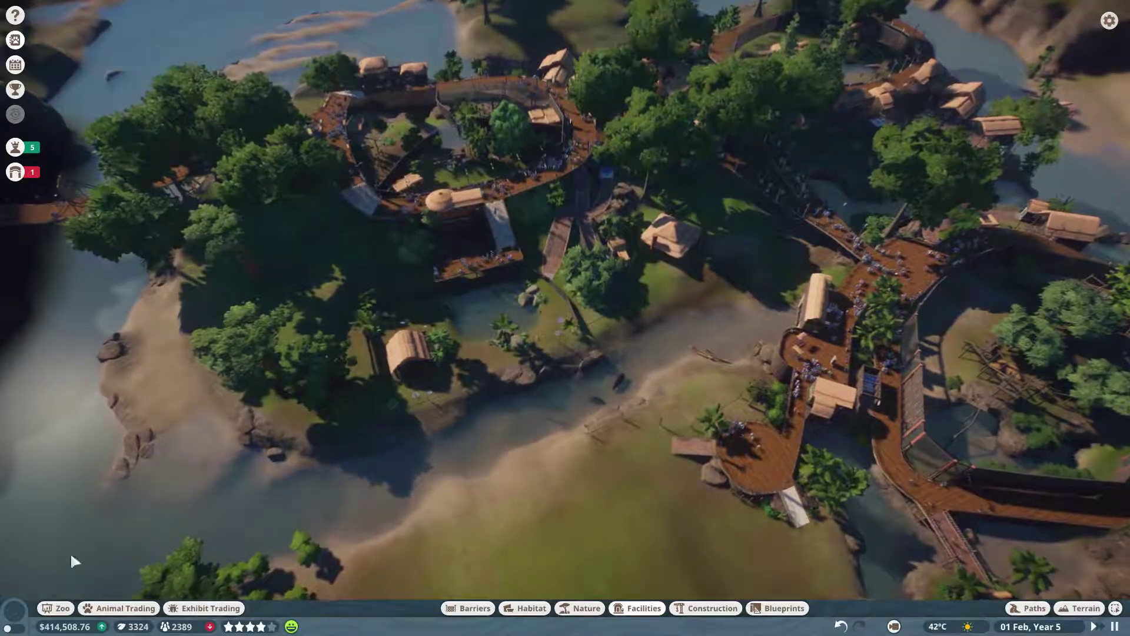
pyautogui.scroll(5, 278, 476)
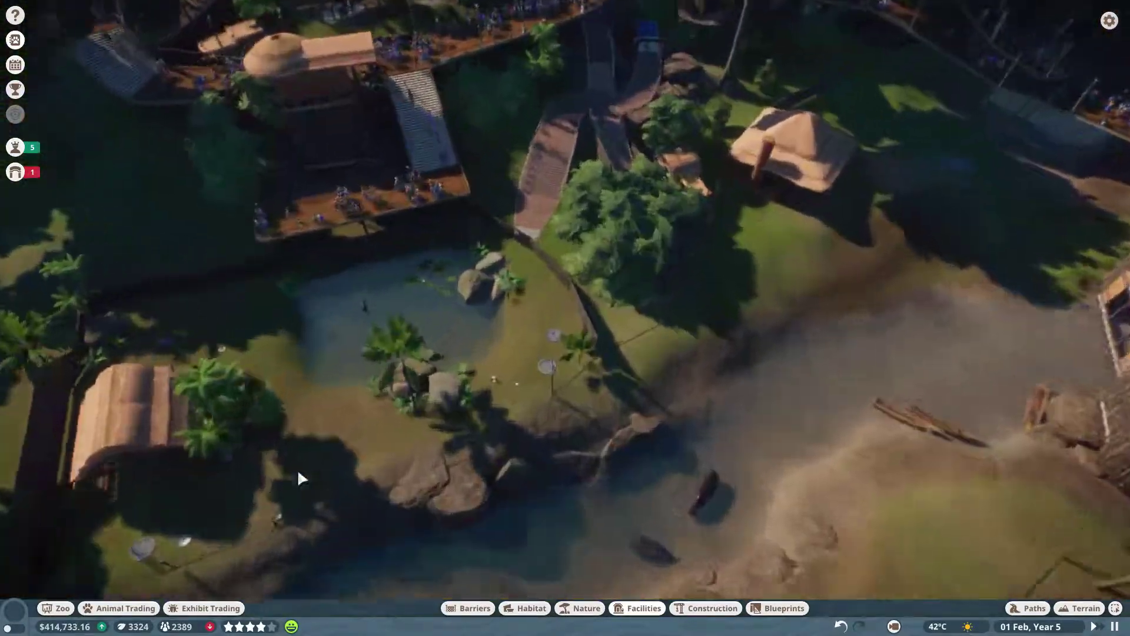
pyautogui.scroll(3, 298, 468)
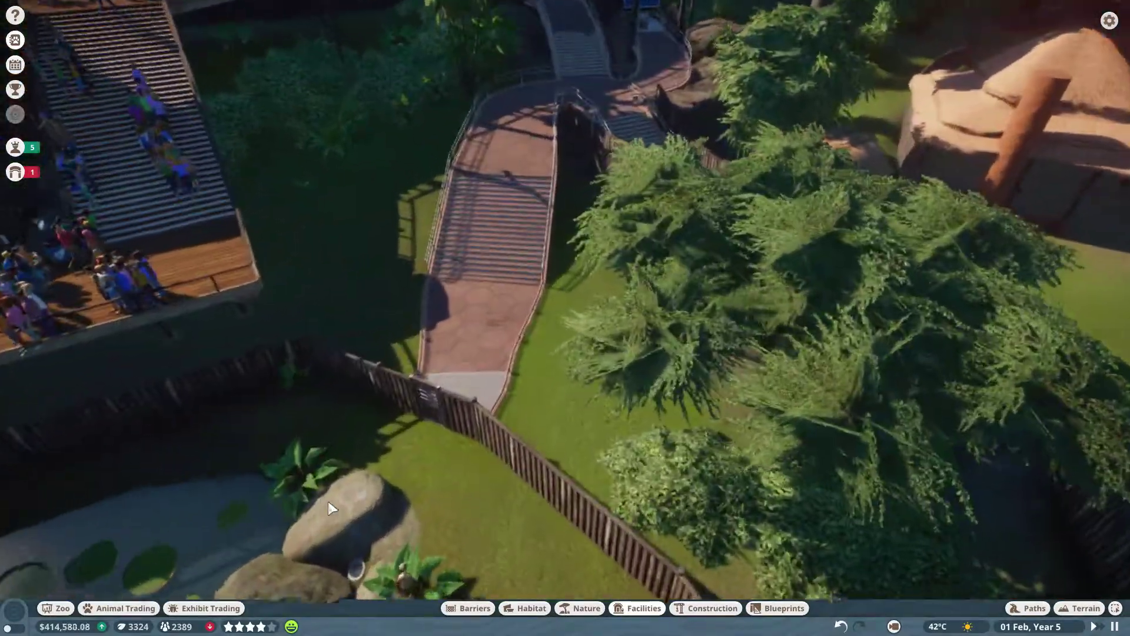
pyautogui.scroll(3, 328, 509)
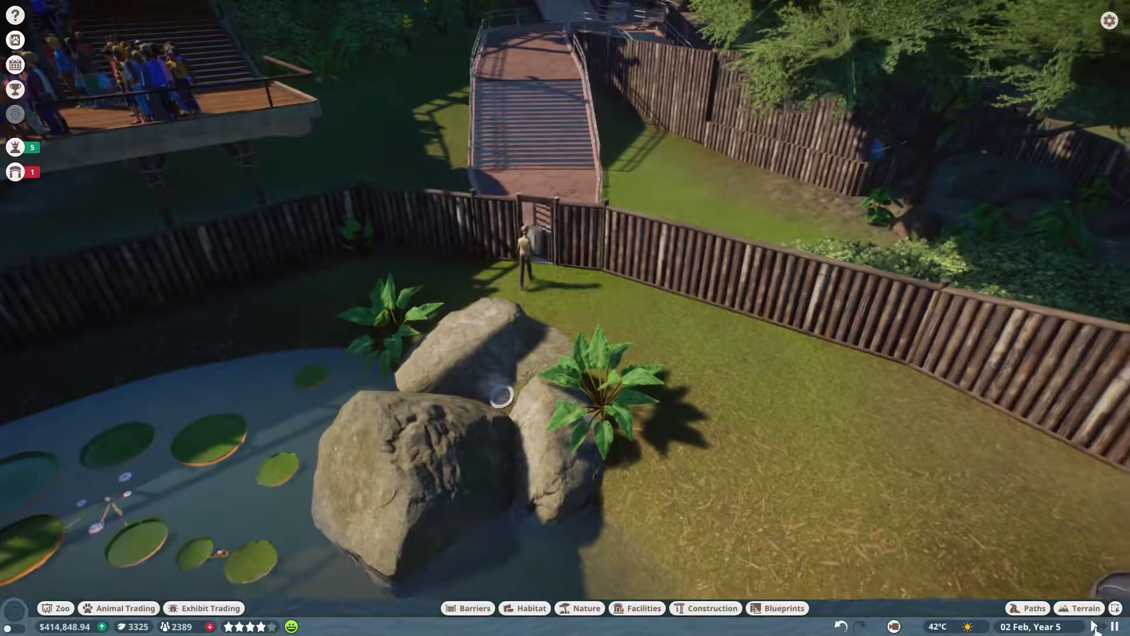
pyautogui.press('w')
pyautogui.press('w')
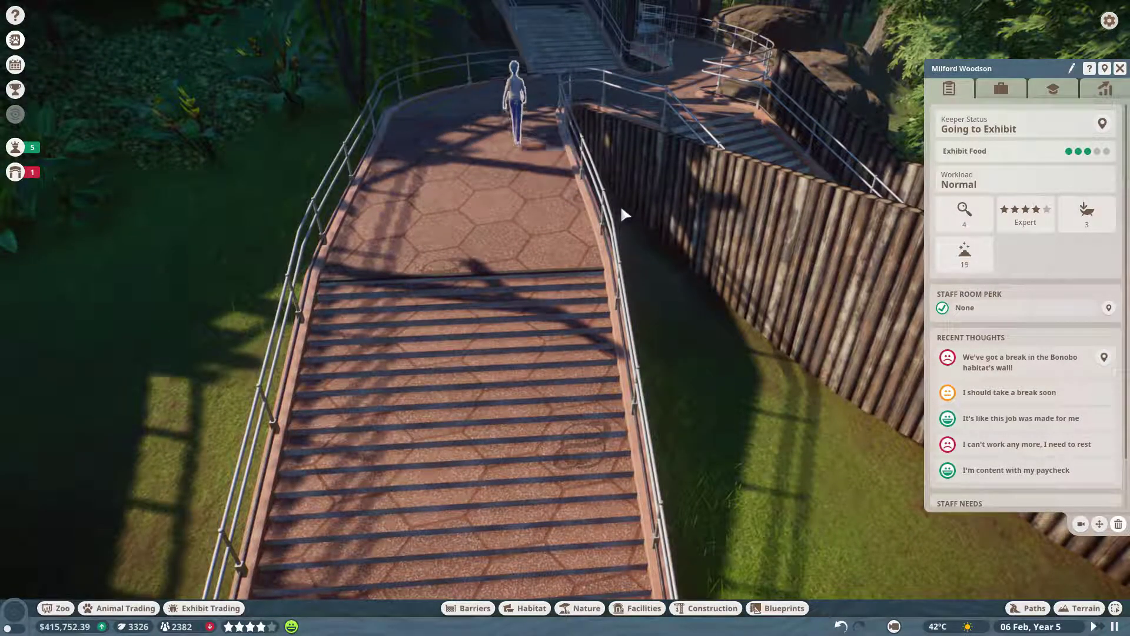
# Step: Follow keeper Milford Woodson along the staff path, swinging the view toward the staff building
pyautogui.press('w')
pyautogui.press('e')
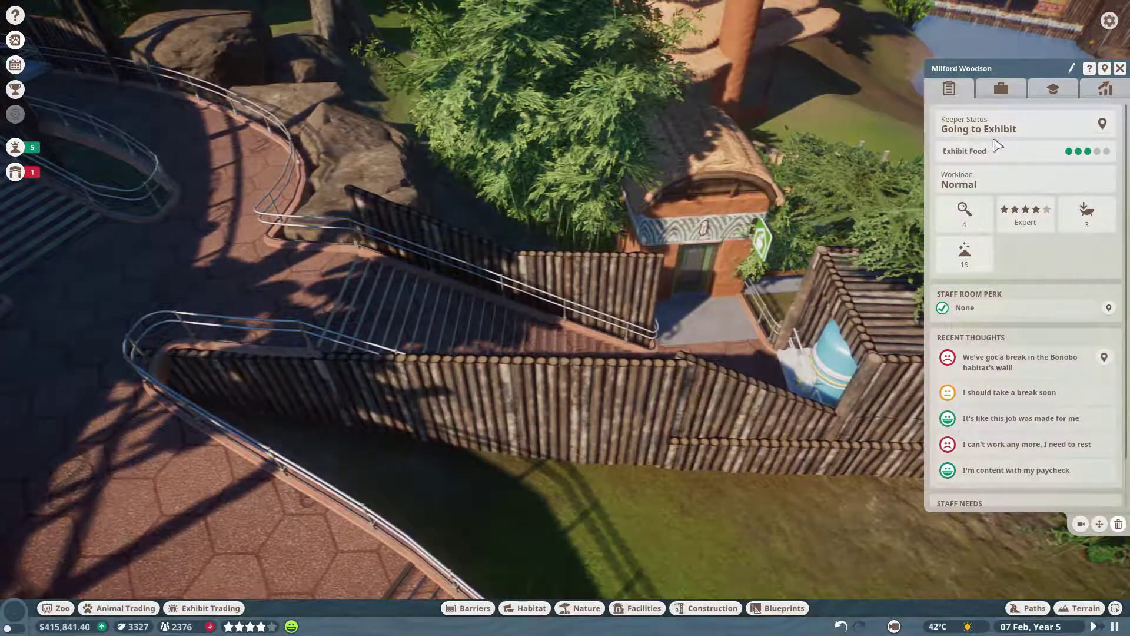
pyautogui.click(1119, 69)
pyautogui.press('w')
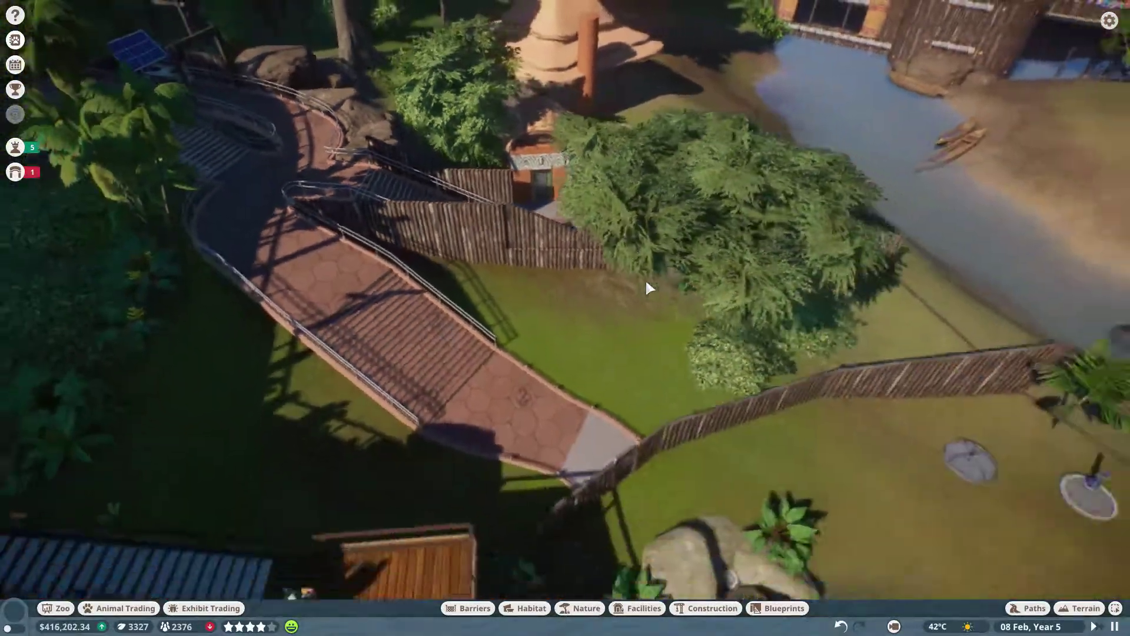
pyautogui.press('s')
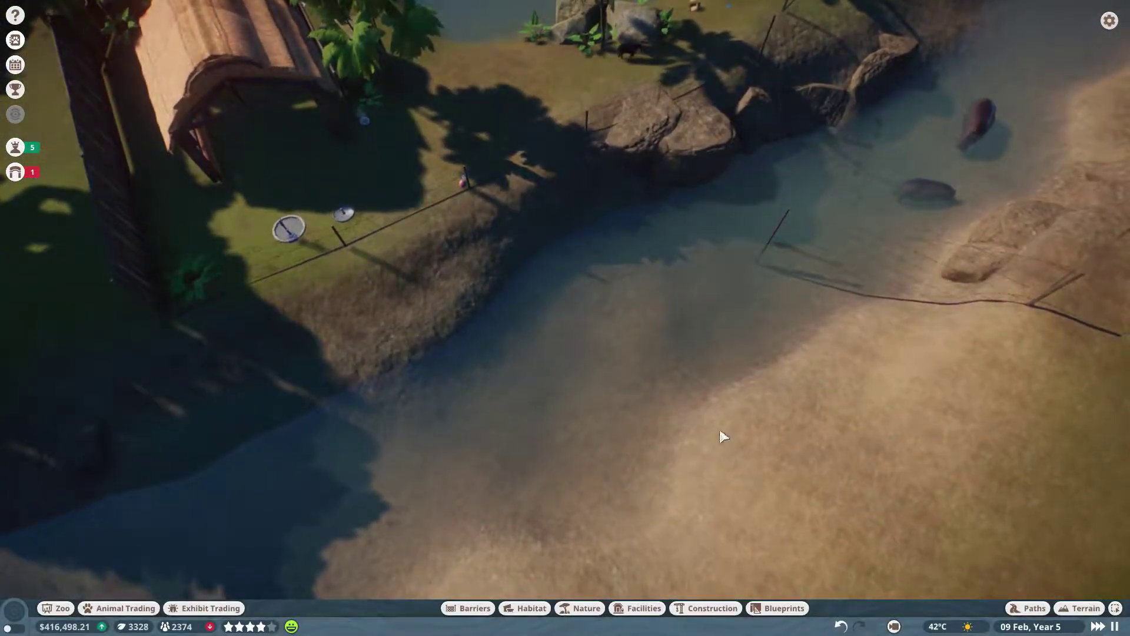
pyautogui.press('w')
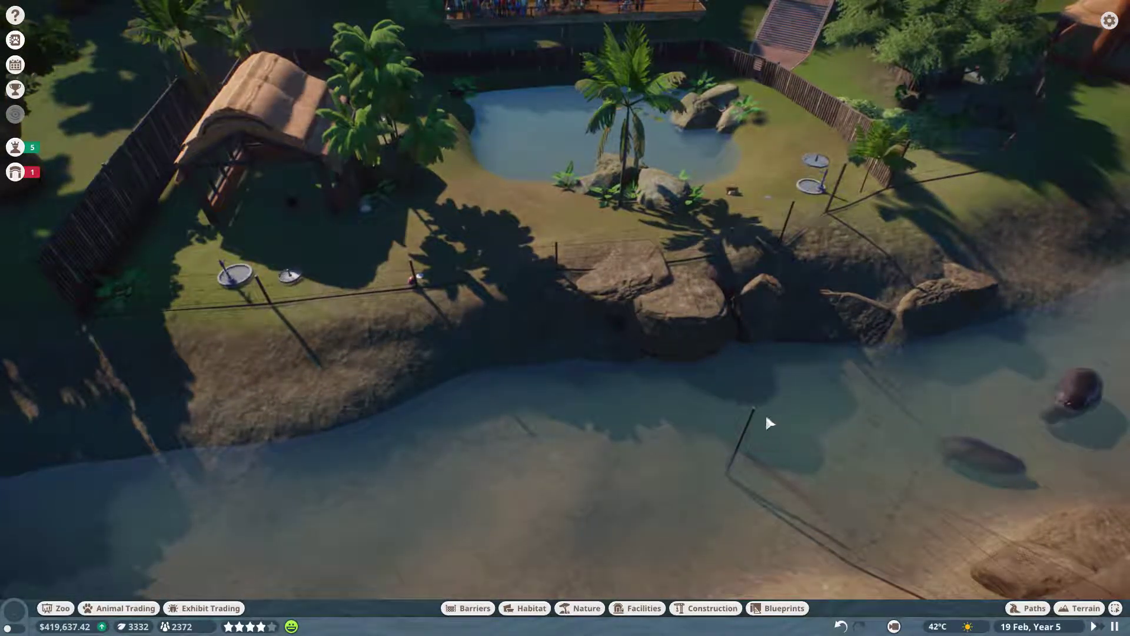
pyautogui.scroll(5, 765, 422)
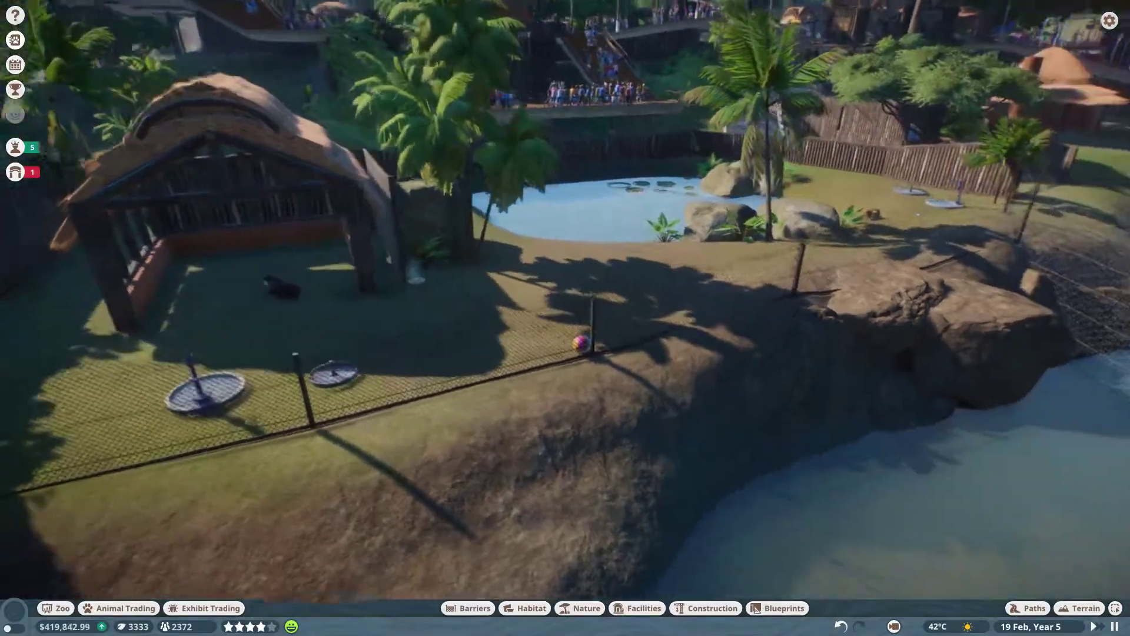
pyautogui.scroll(3, 393, 274)
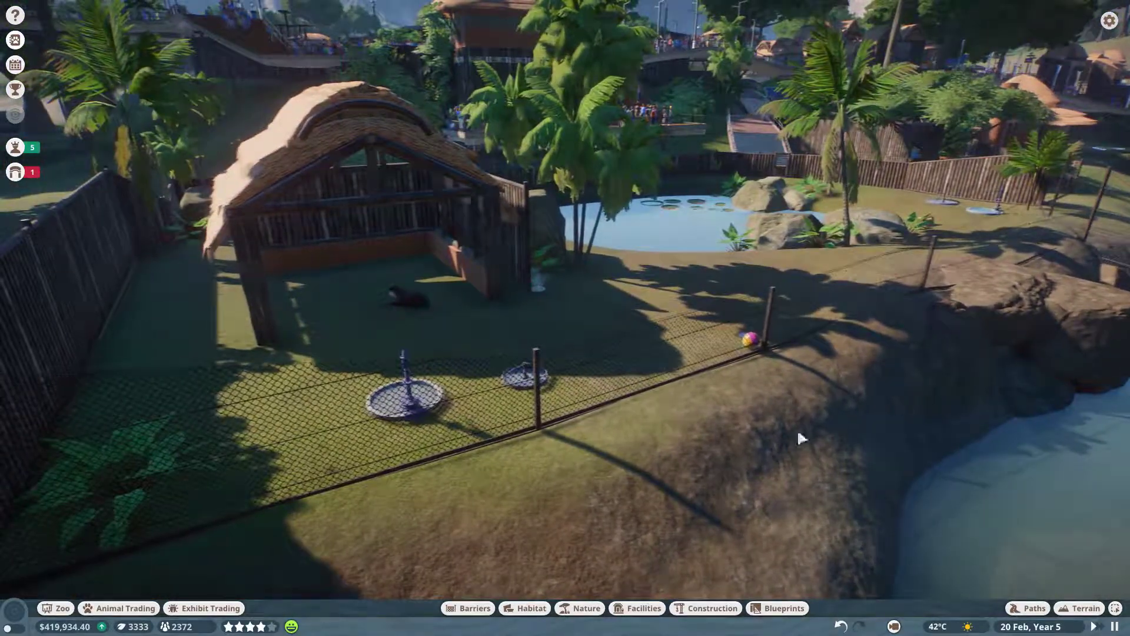
pyautogui.scroll(3, 675, 451)
pyautogui.press('a')
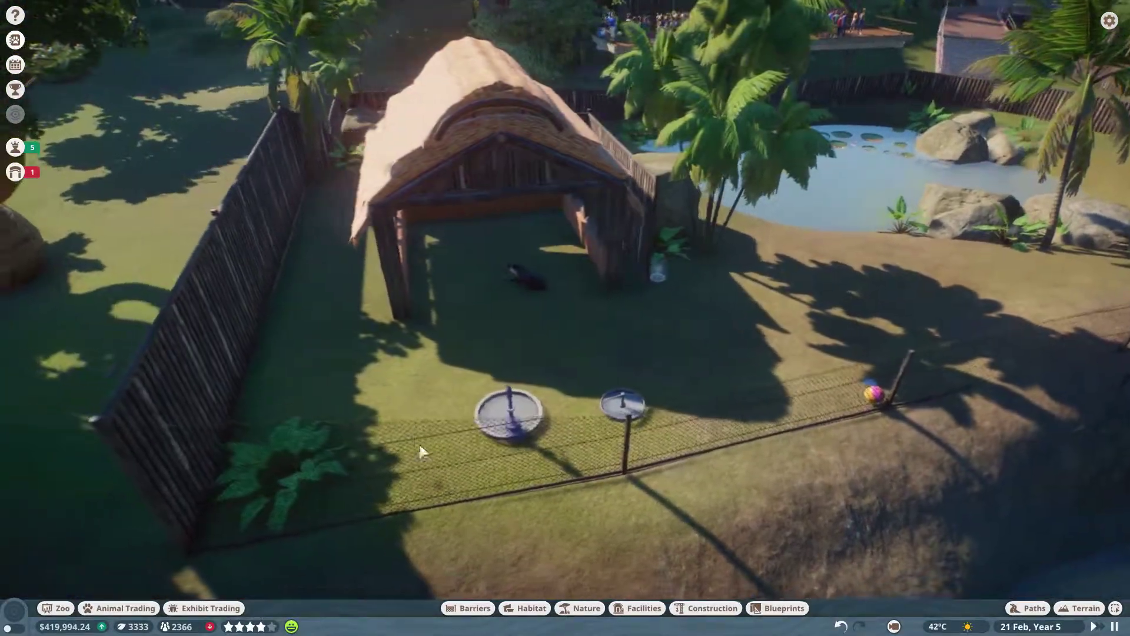